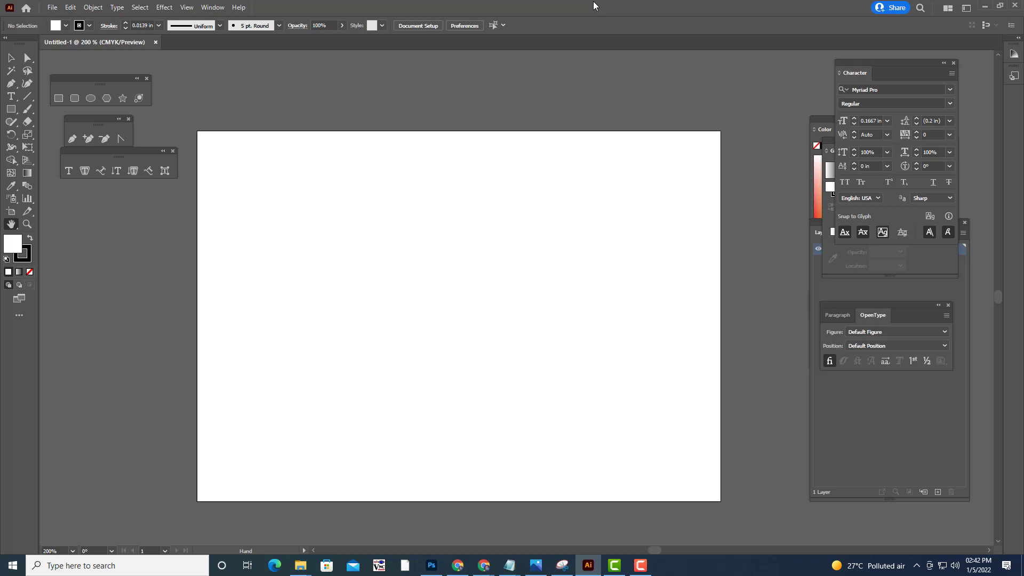
left_click(168, 8)
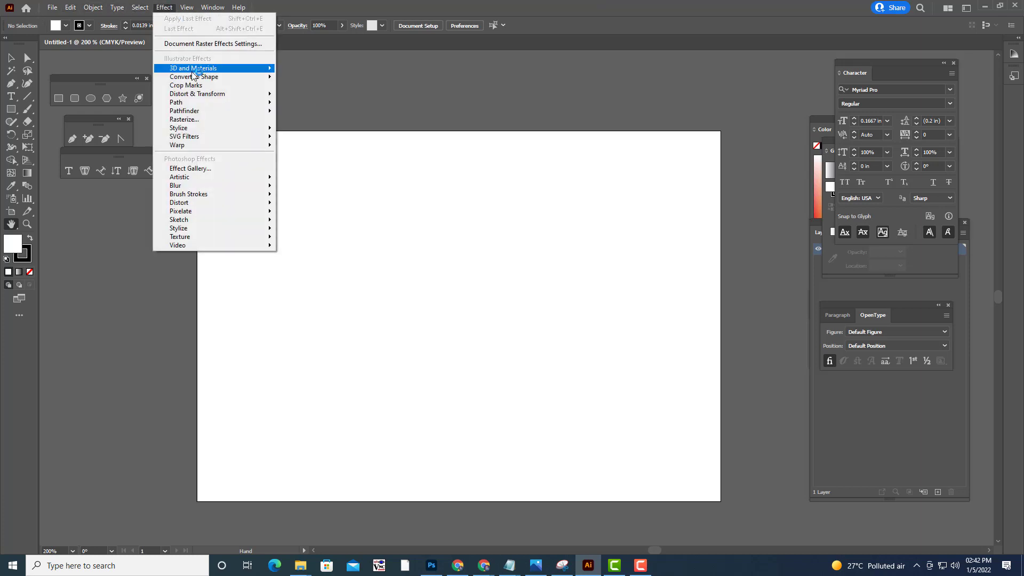
mouse_move(198, 70)
mouse_move(322, 130)
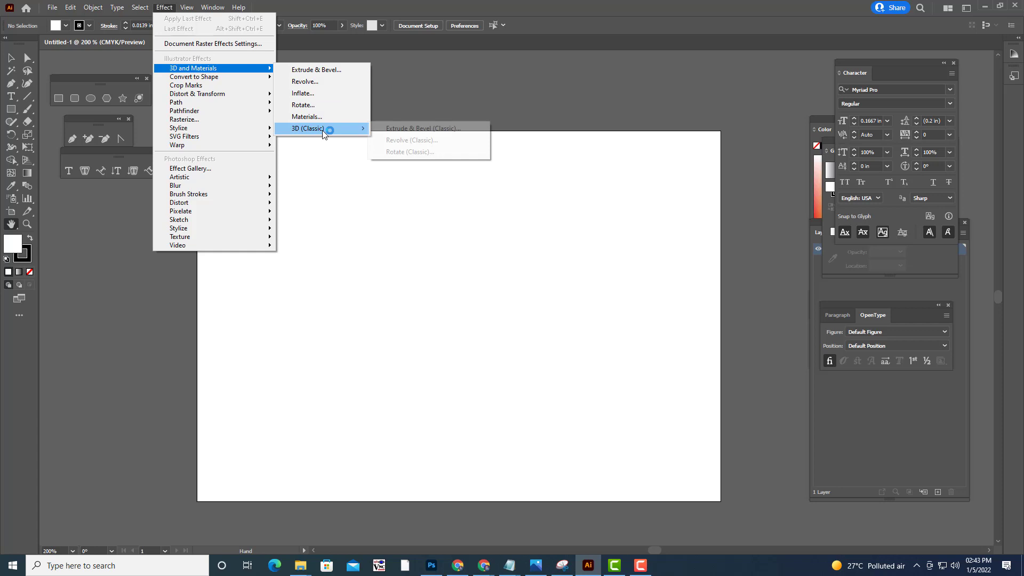
left_click(436, 141)
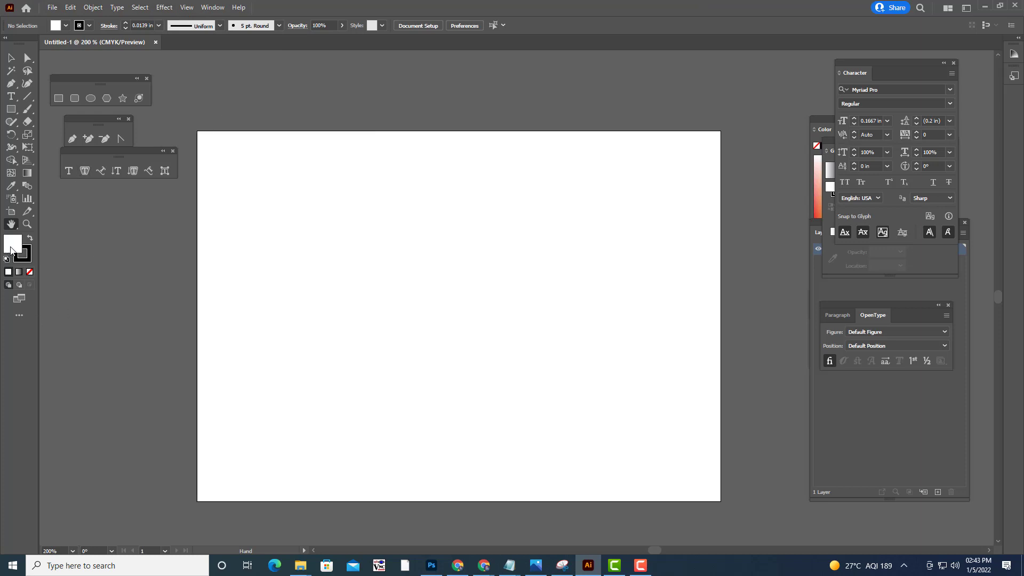
Set the fill to none and space out the floating pen and type tool panels
left_click(30, 273)
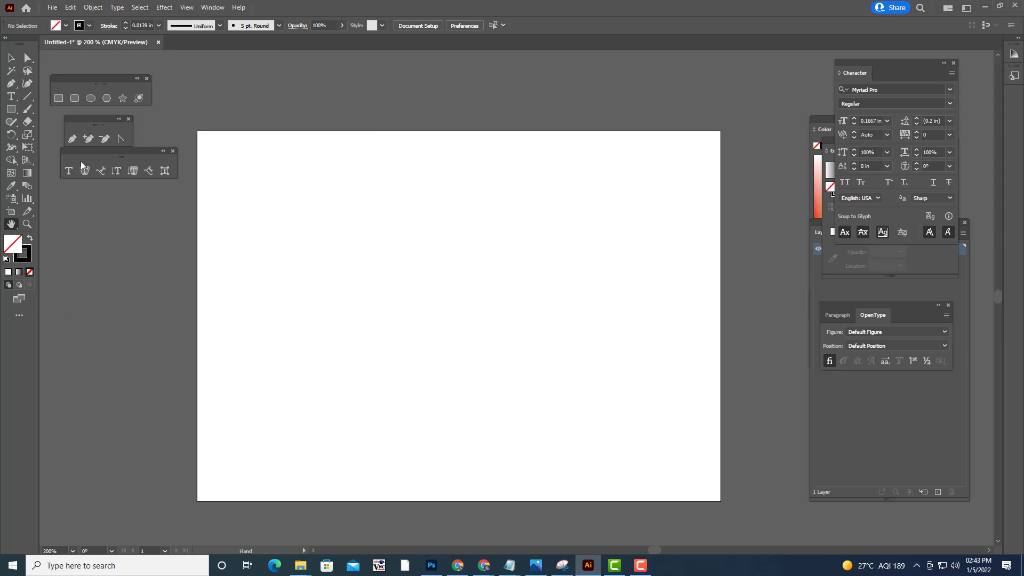
left_click_drag(137, 153, 145, 150)
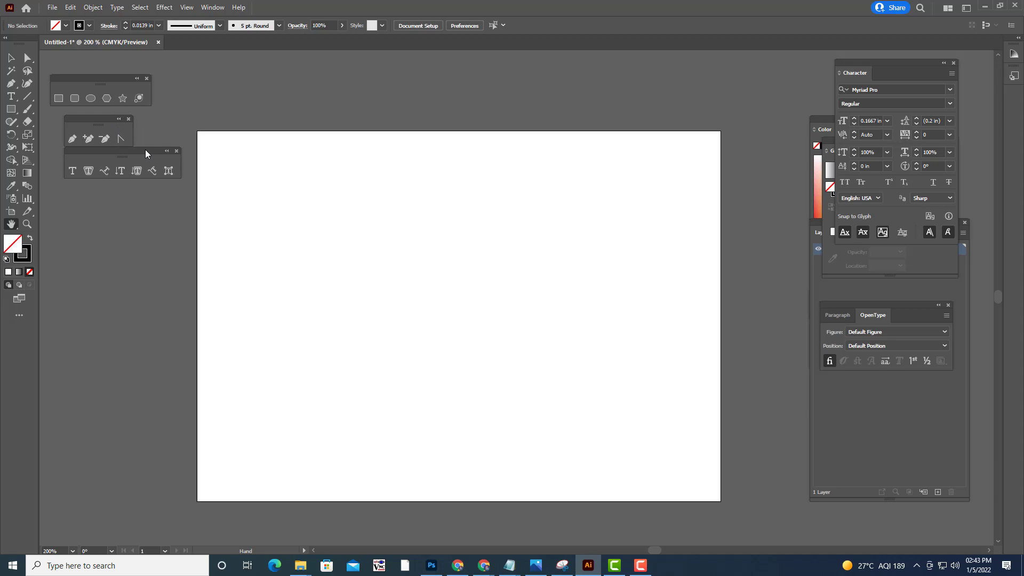
left_click_drag(139, 151, 128, 170)
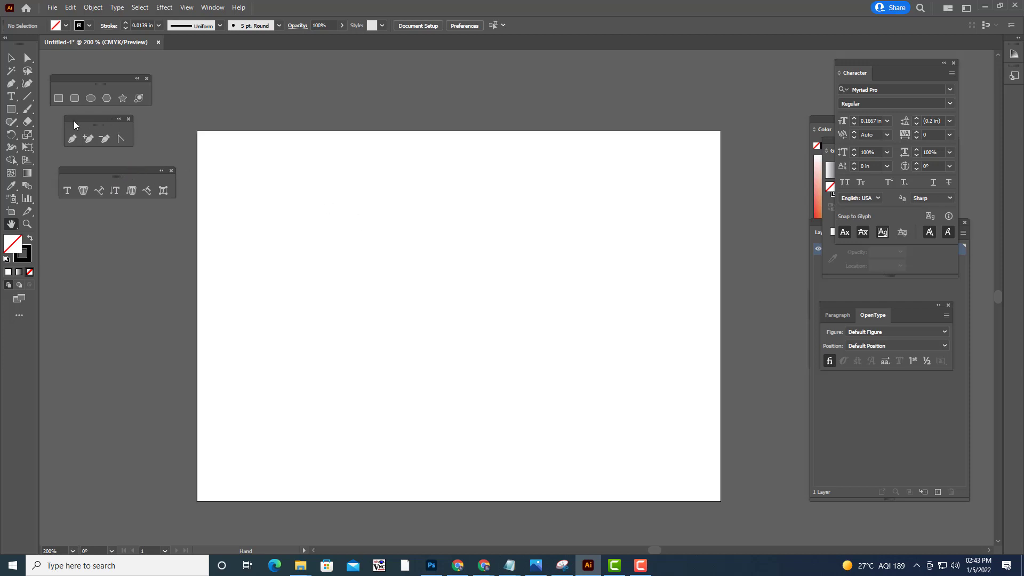
left_click_drag(75, 120, 86, 120)
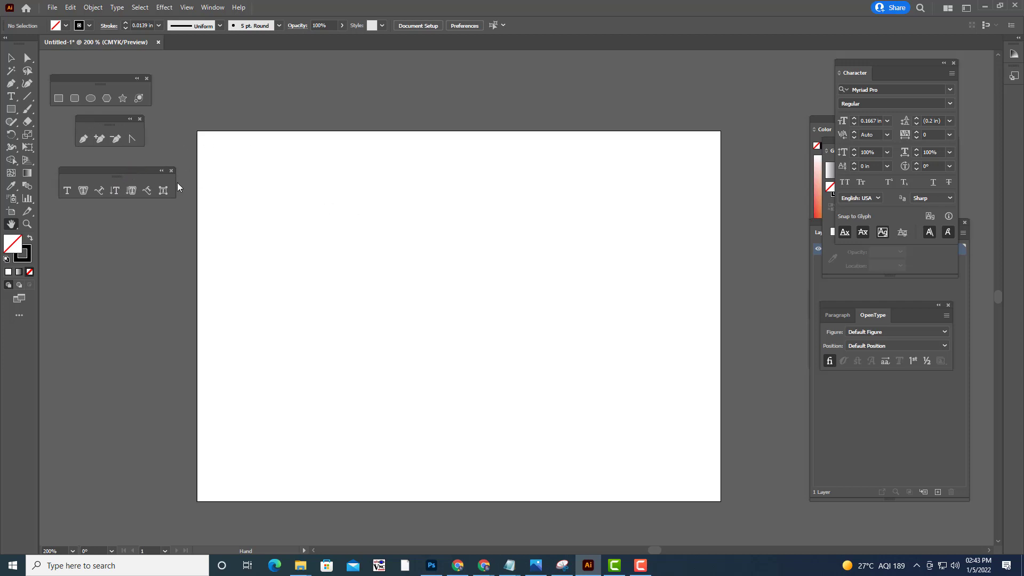
left_click_drag(100, 173, 109, 164)
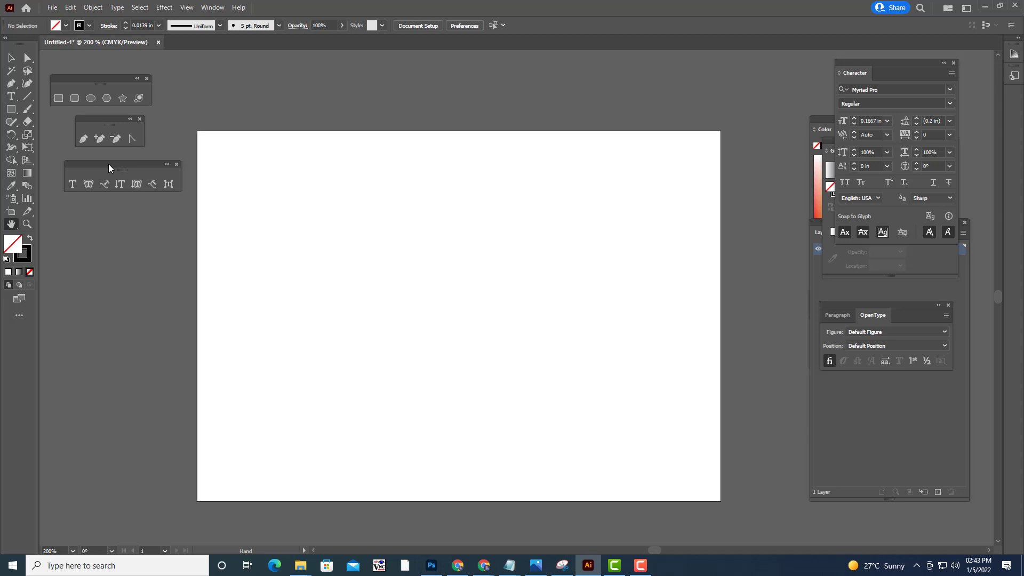
Set the stroke colour to a fully saturated, bright crimson red
left_click(27, 255)
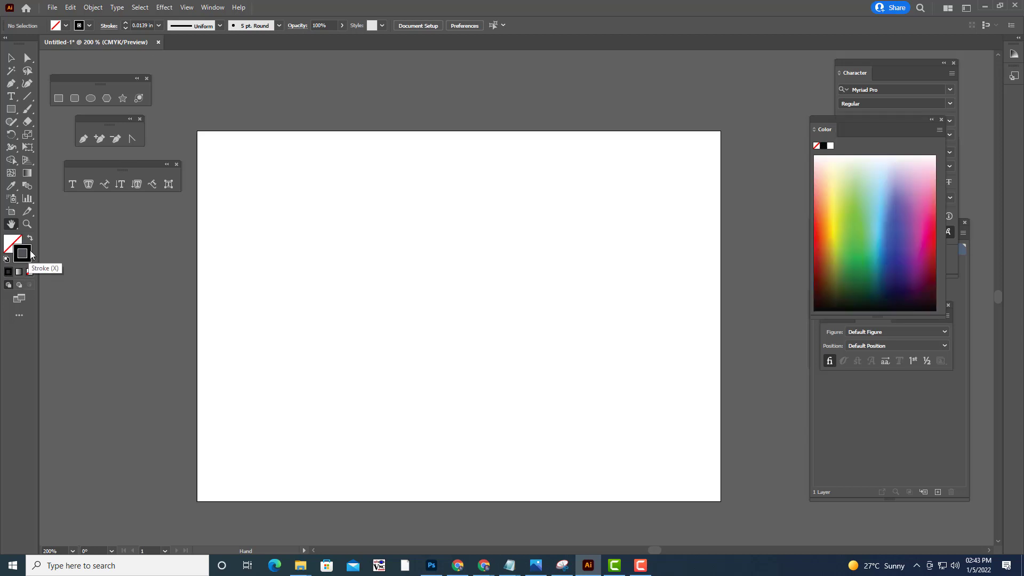
double_click(30, 253)
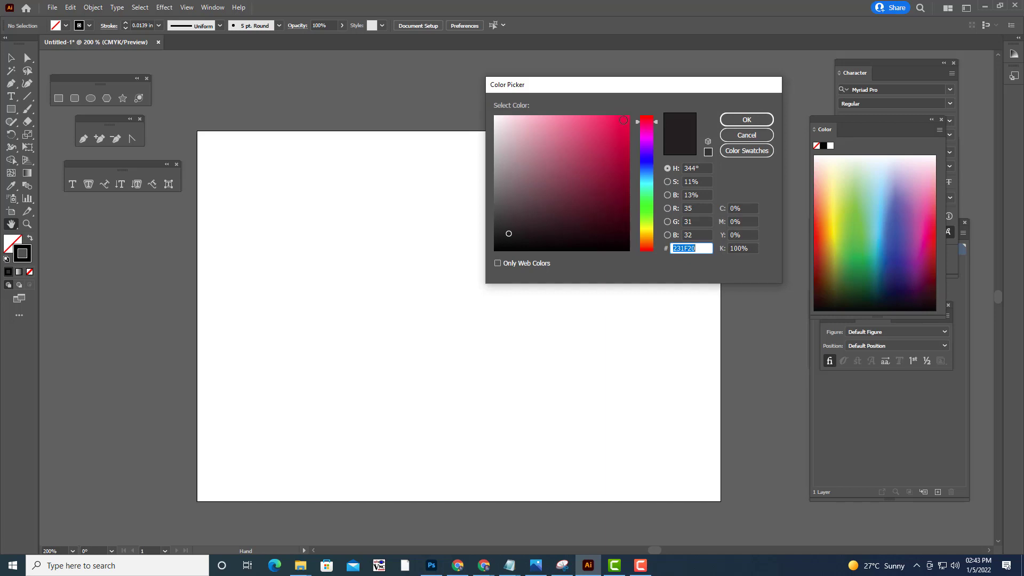
left_click(627, 117)
left_click(731, 115)
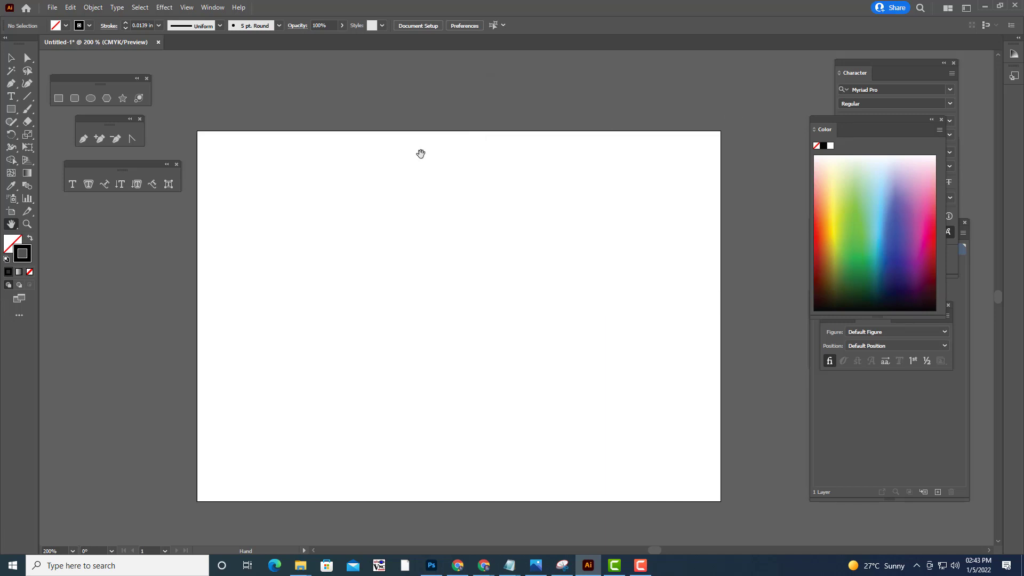
Draw an open, curved half-profile of a vase with the Pen tool, from the rim through neck and body to a flat base
left_click(82, 140)
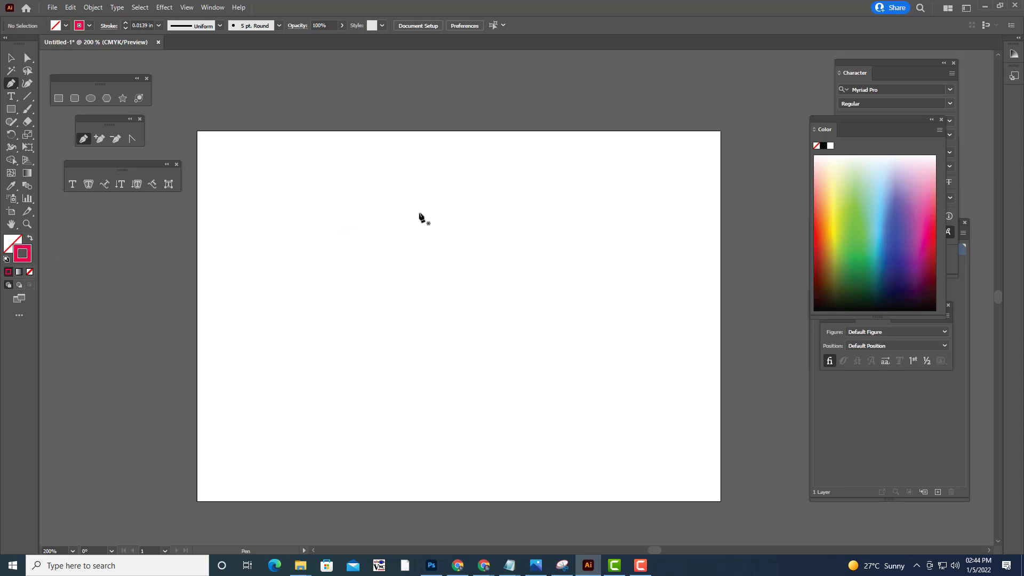
left_click(392, 173)
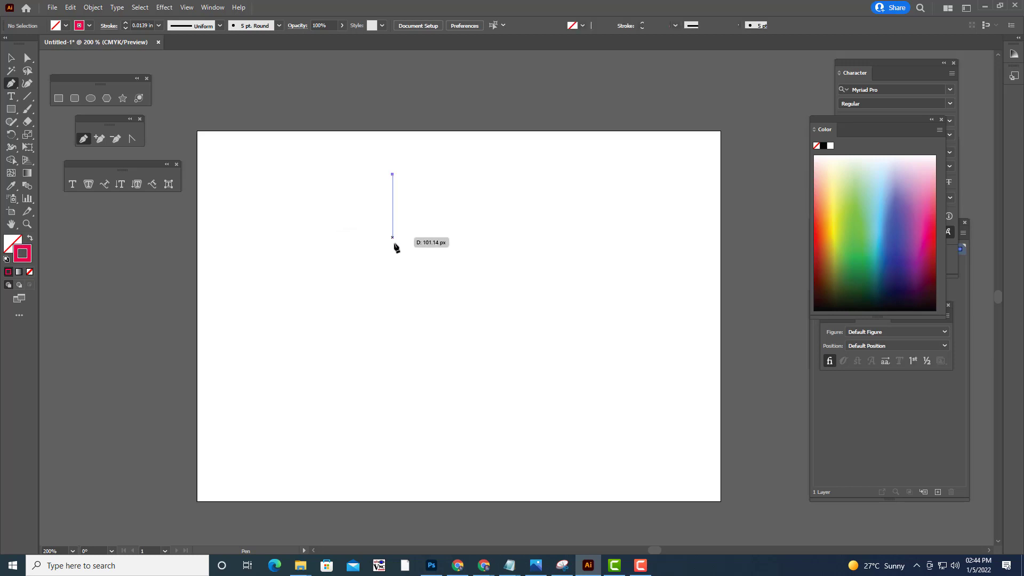
left_click_drag(401, 254, 420, 269)
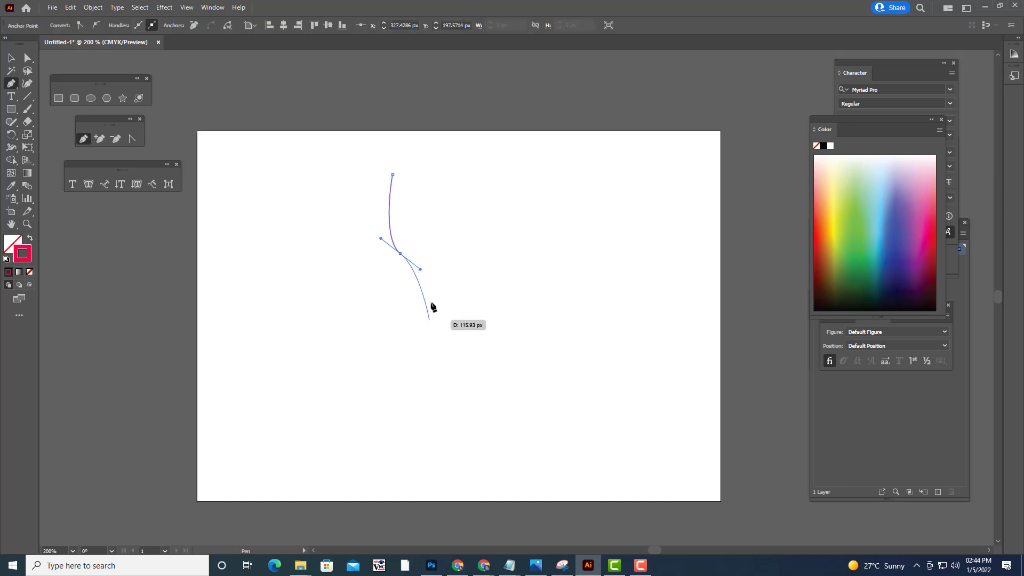
left_click_drag(426, 309, 425, 361)
left_click_drag(415, 426, 357, 445)
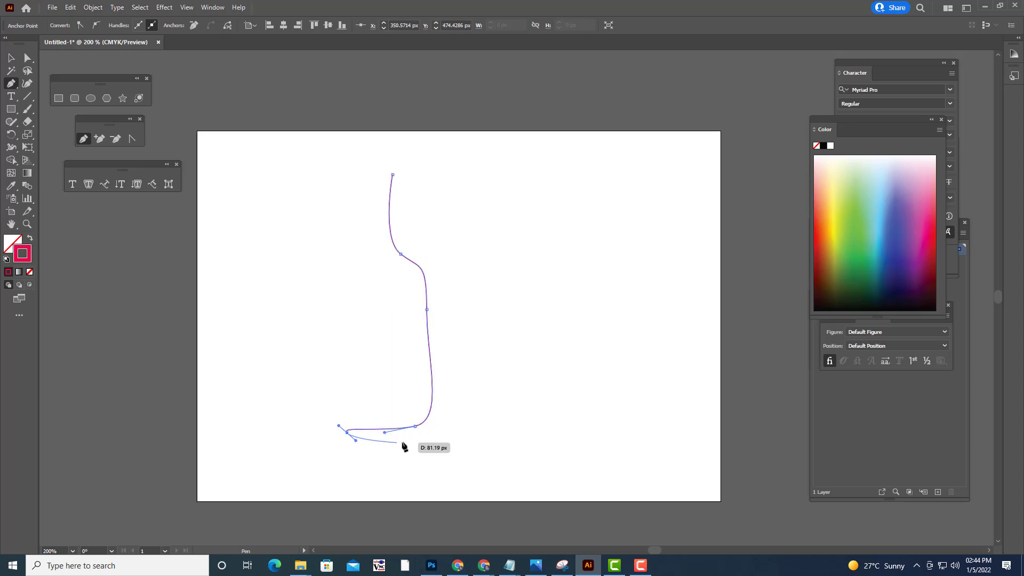
left_click(429, 436)
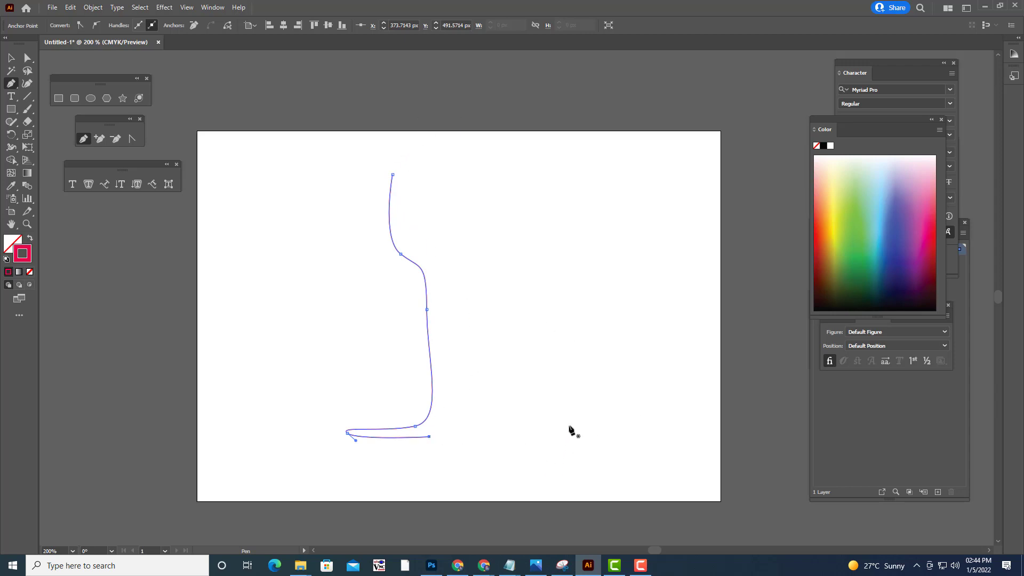
Reshape the profile's neck and shoulder by raising the rim anchor, widening the neck curve and adjusting the curve handles
left_click(27, 59)
left_click(393, 176)
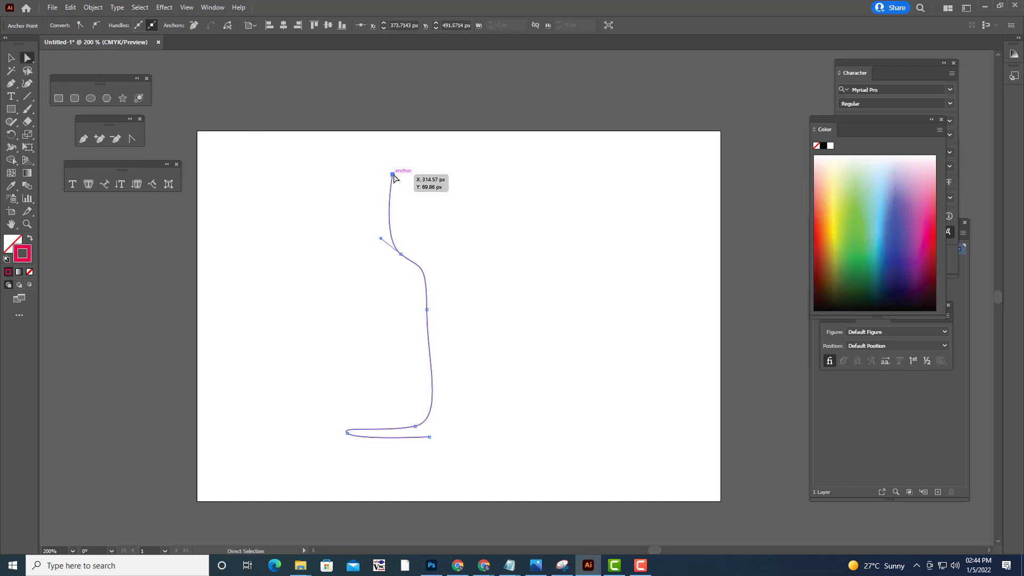
left_click_drag(393, 176, 391, 168)
left_click_drag(401, 254, 361, 231)
left_click_drag(393, 171, 396, 158)
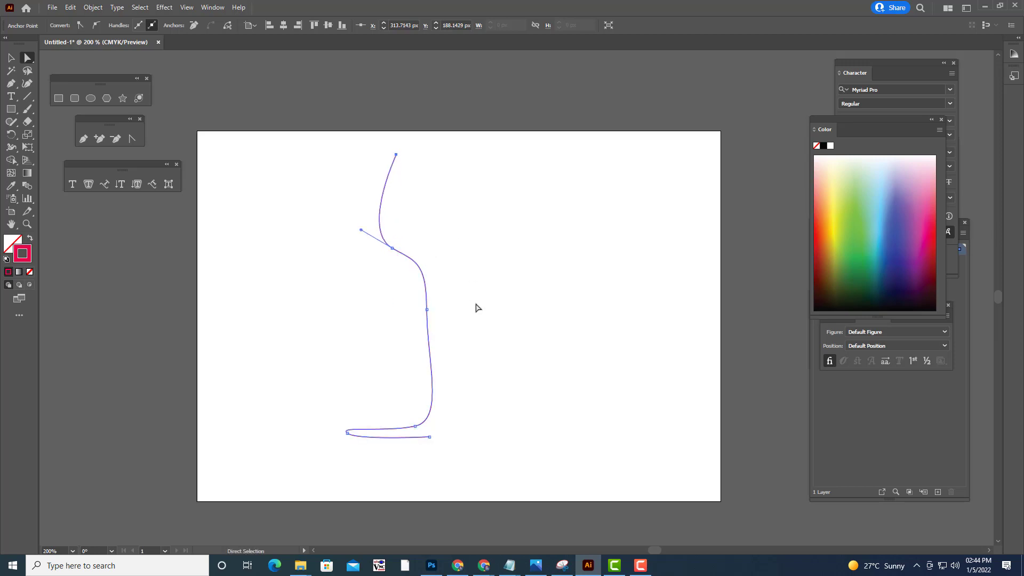
left_click(426, 310)
left_click_drag(427, 259, 413, 267)
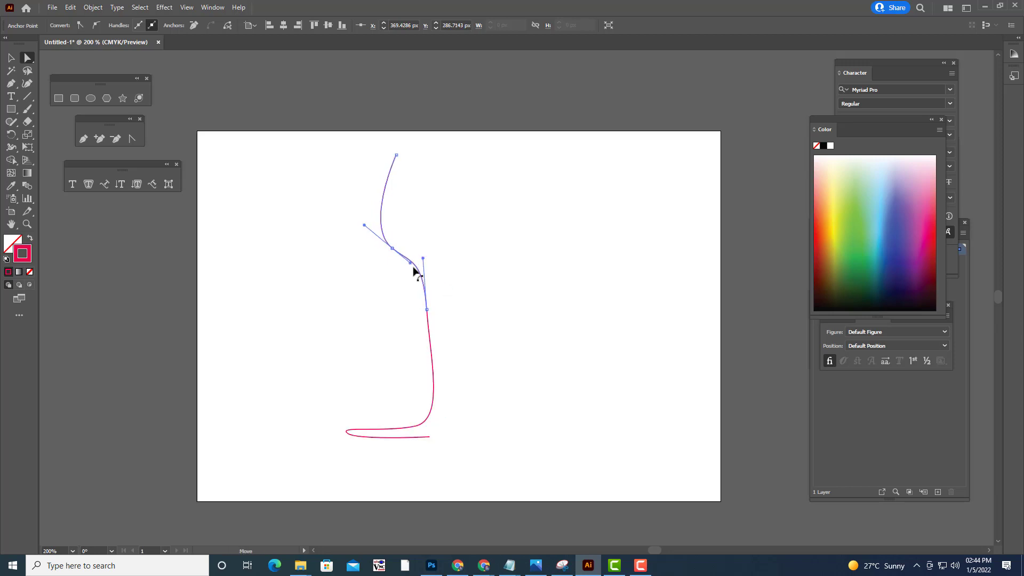
Reshape the profile's base by raising the lower body anchor, moving the base tip inward and lowering the end point slightly
left_click(415, 427)
left_click_drag(446, 419, 415, 420)
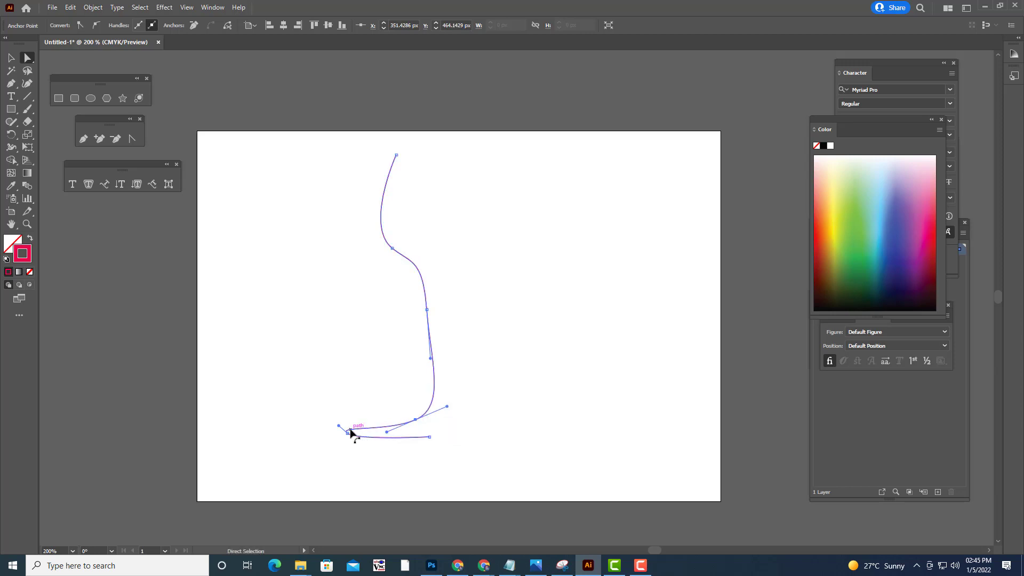
left_click_drag(349, 432, 365, 444)
left_click_drag(430, 436, 433, 440)
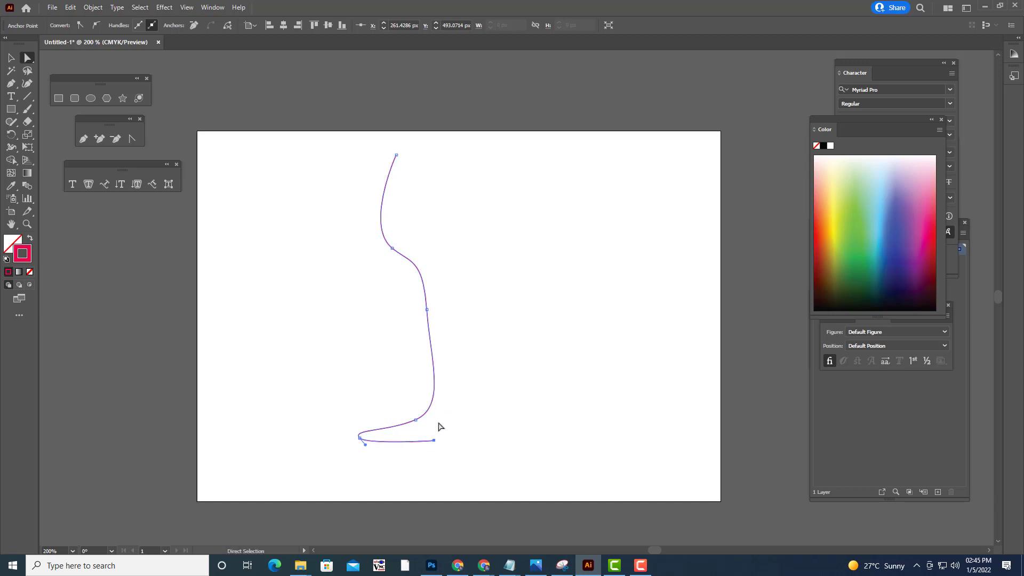
Refine the profile by flaring the rim further outward, deepening the neck curve and nudging the mid-body and base tip anchors outward
left_click_drag(396, 154, 400, 147)
left_click_drag(396, 251, 355, 220)
left_click_drag(400, 148, 402, 145)
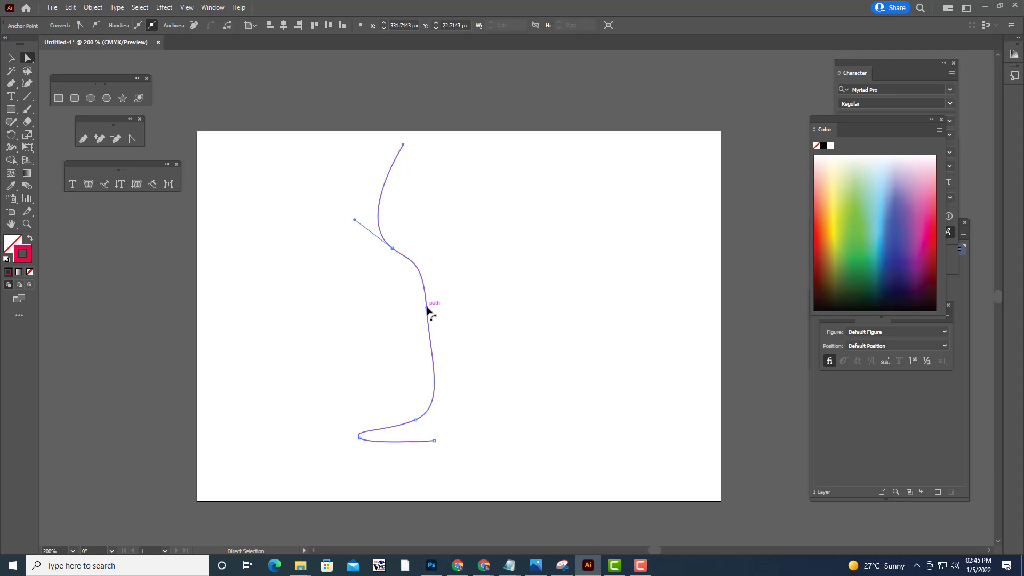
left_click_drag(427, 308, 431, 308)
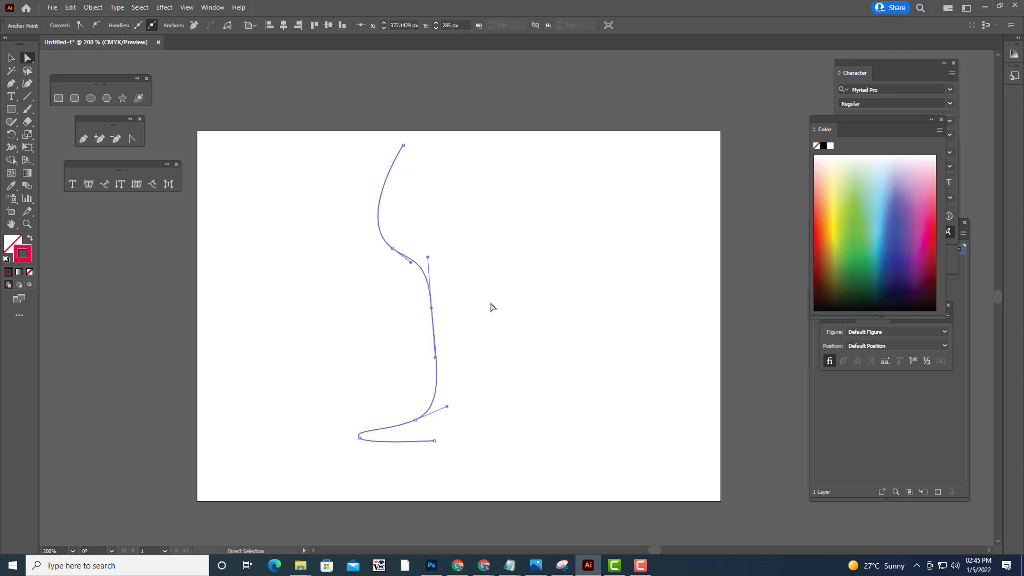
left_click_drag(357, 438, 362, 438)
left_click(482, 421)
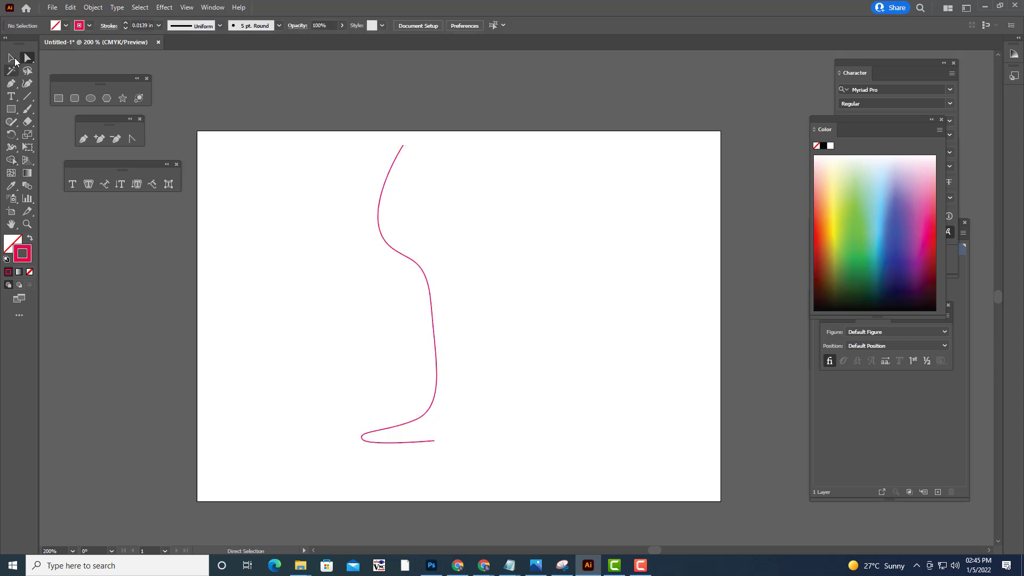
Set the vase profile path's stroke weight to 0.0625 in
left_click(11, 58)
left_click(396, 154)
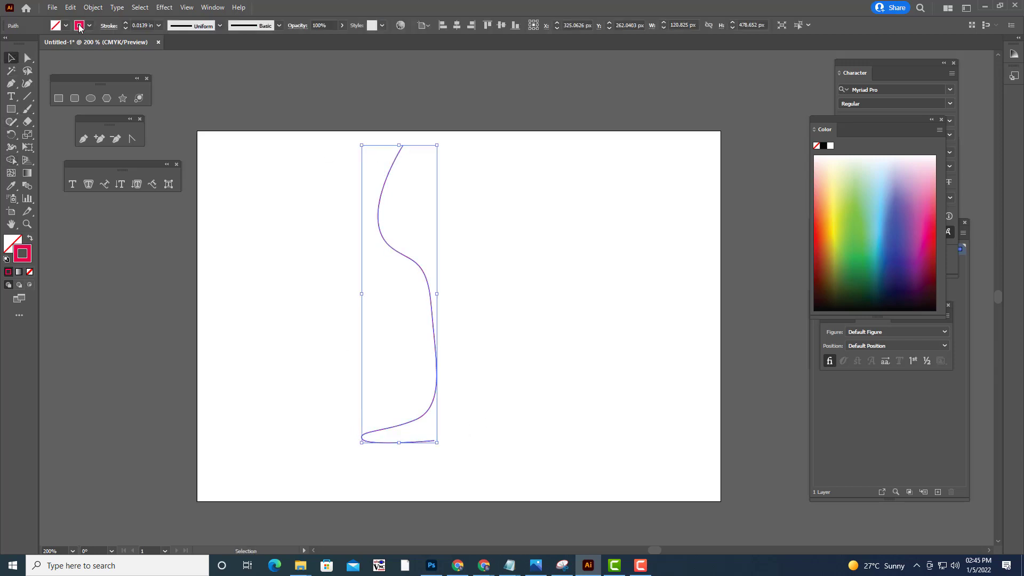
left_click(126, 23)
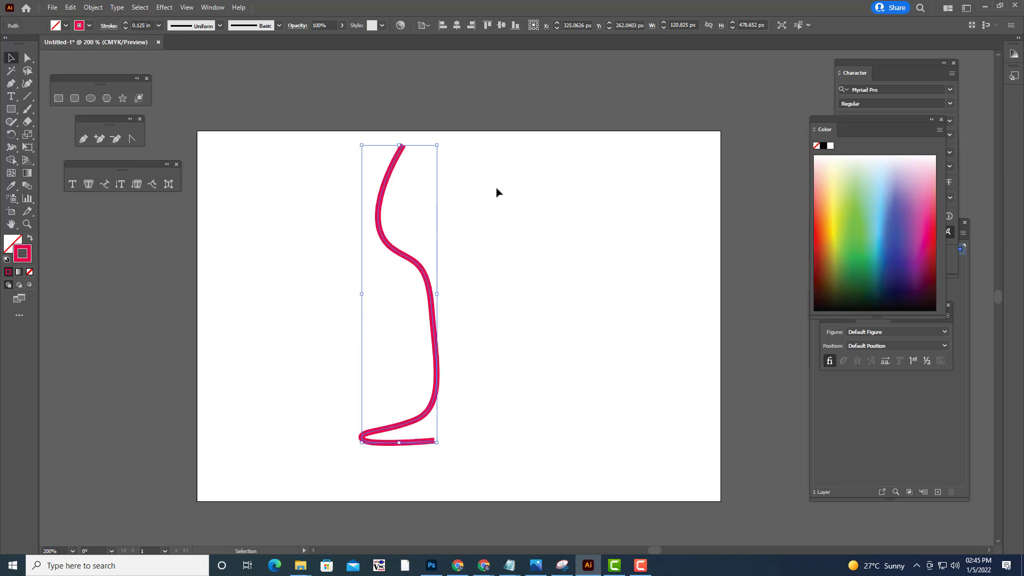
left_click(159, 26)
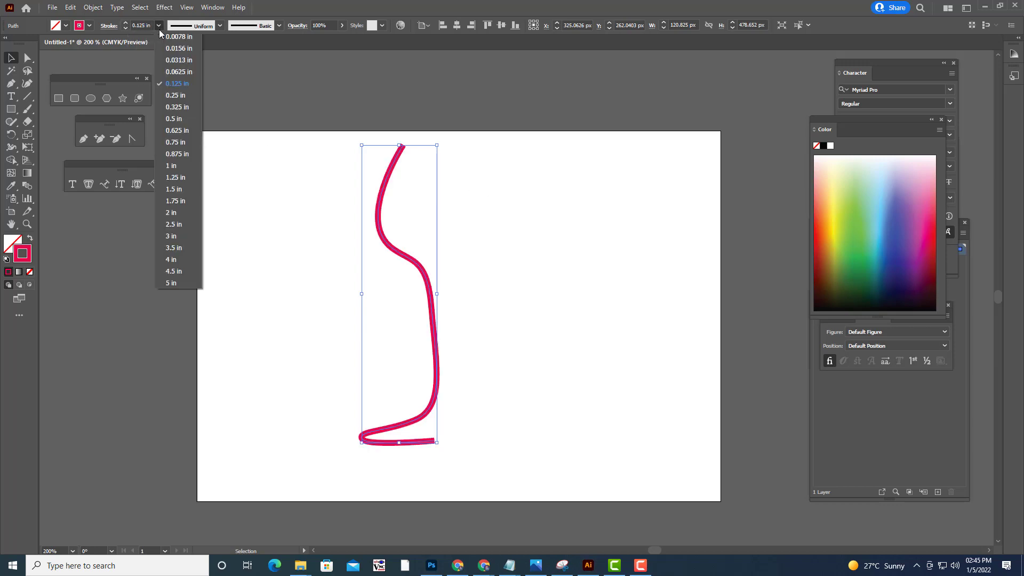
left_click(186, 72)
left_click(413, 112)
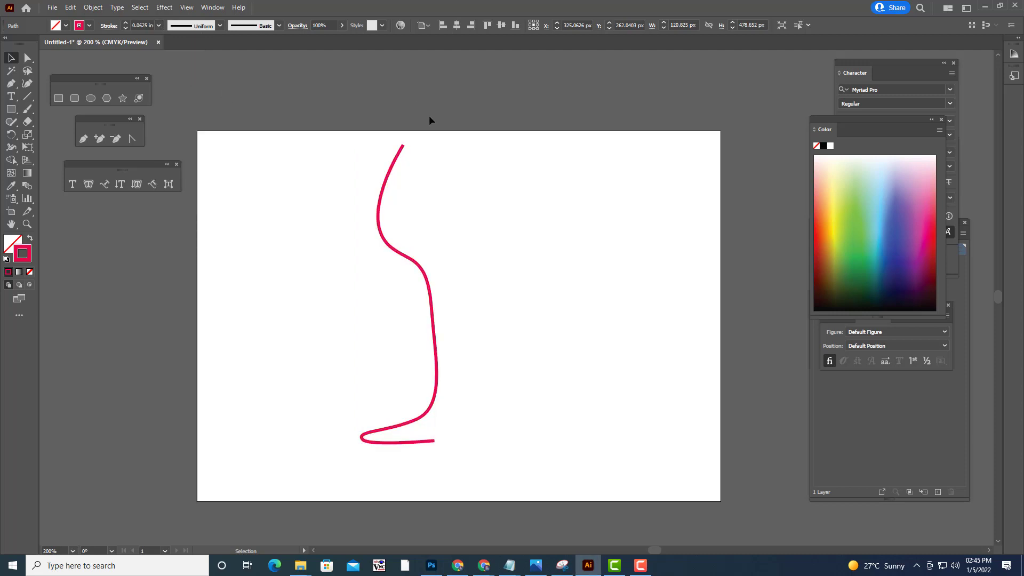
Move the vase profile straight down about 36 px on the artboard
left_click(429, 270)
left_click_drag(418, 288, 419, 310)
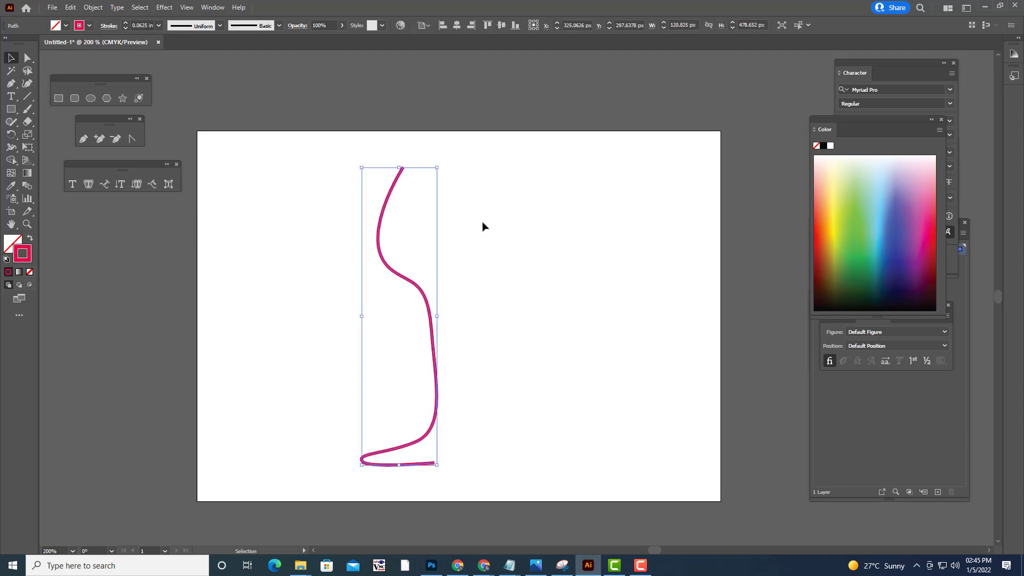
left_click(482, 224)
Preview the vase profile with the classic 3D Revolve effect
left_click(391, 193)
left_click(166, 7)
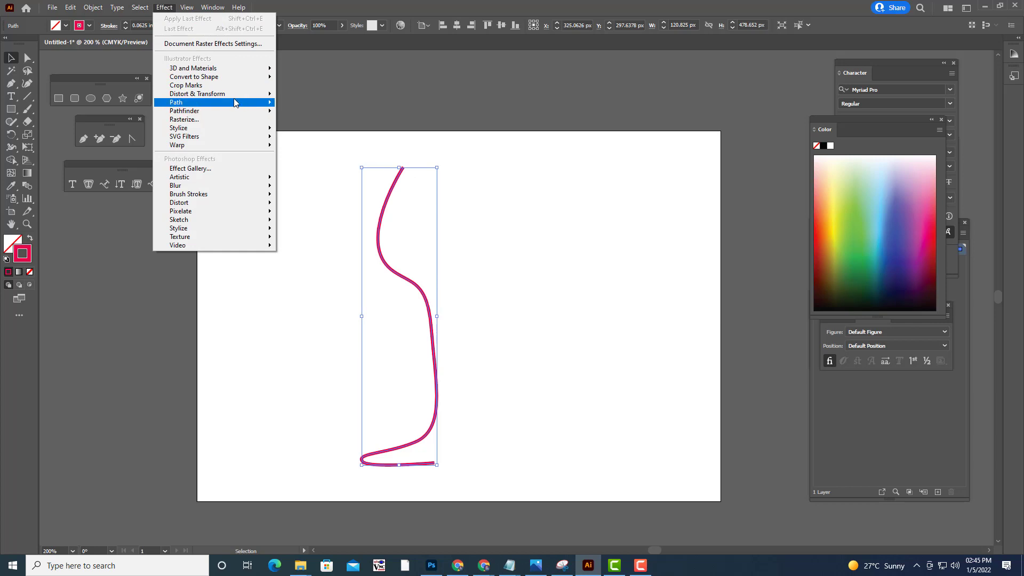
mouse_move(230, 71)
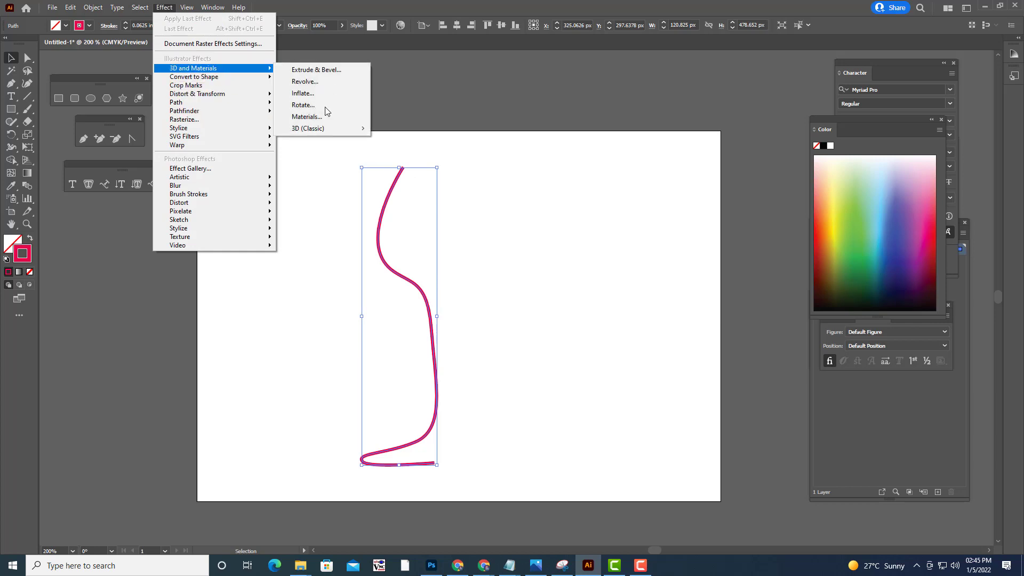
mouse_move(328, 131)
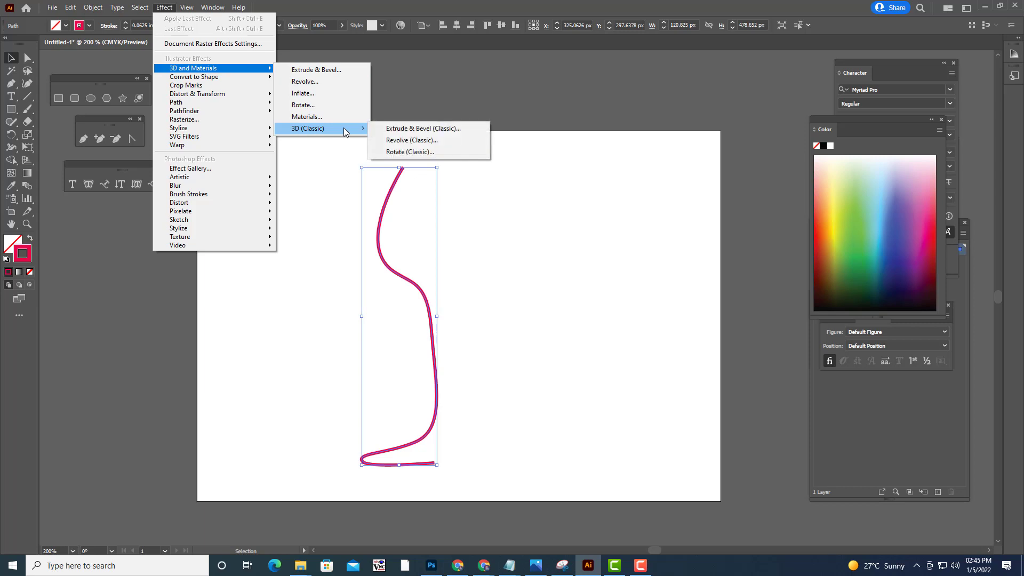
left_click(432, 144)
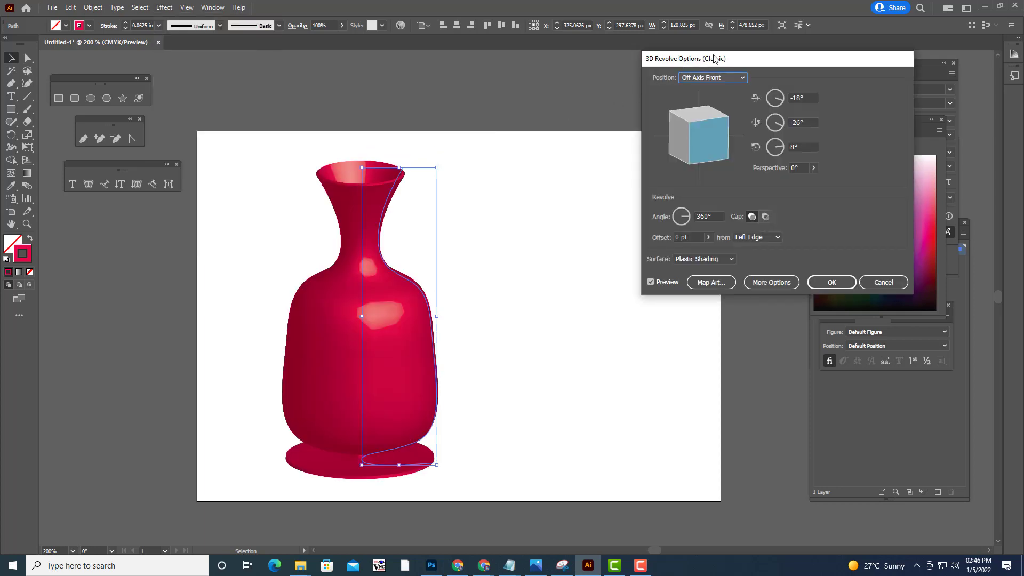
left_click_drag(714, 58, 642, 55)
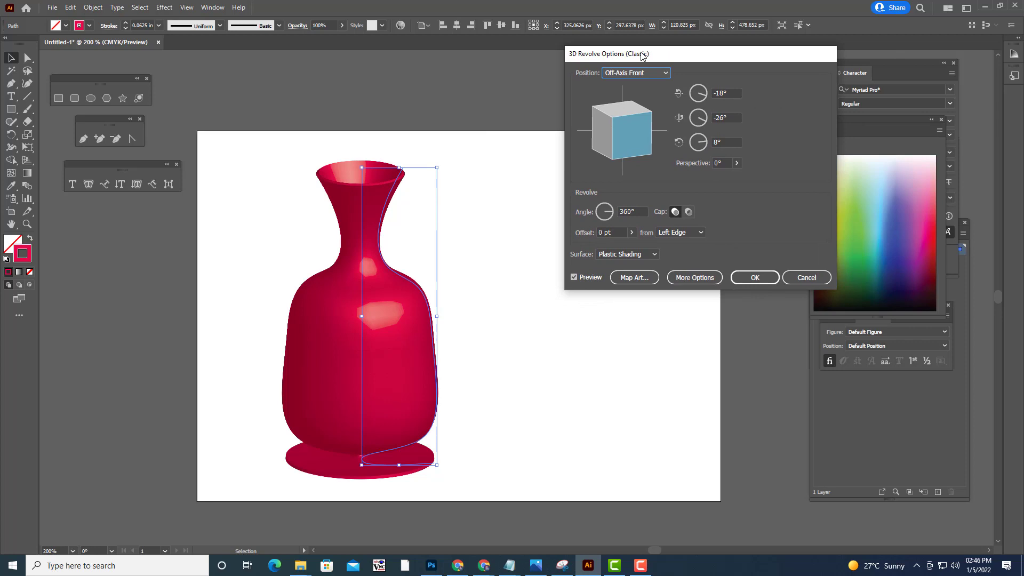
left_click_drag(610, 58, 533, 77)
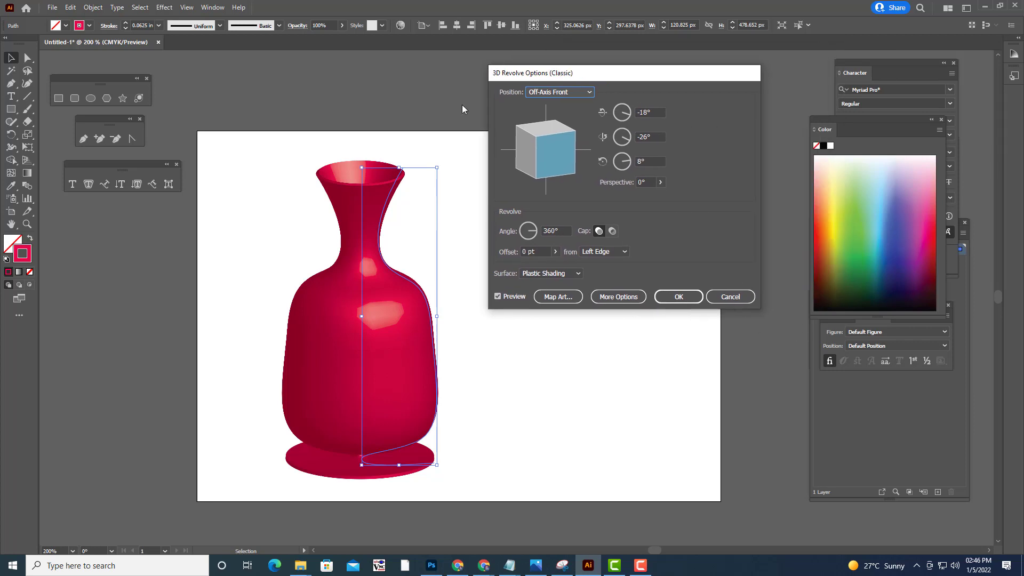
Preview the revolve offset from the Right Edge instead, and discard the effect
left_click(623, 252)
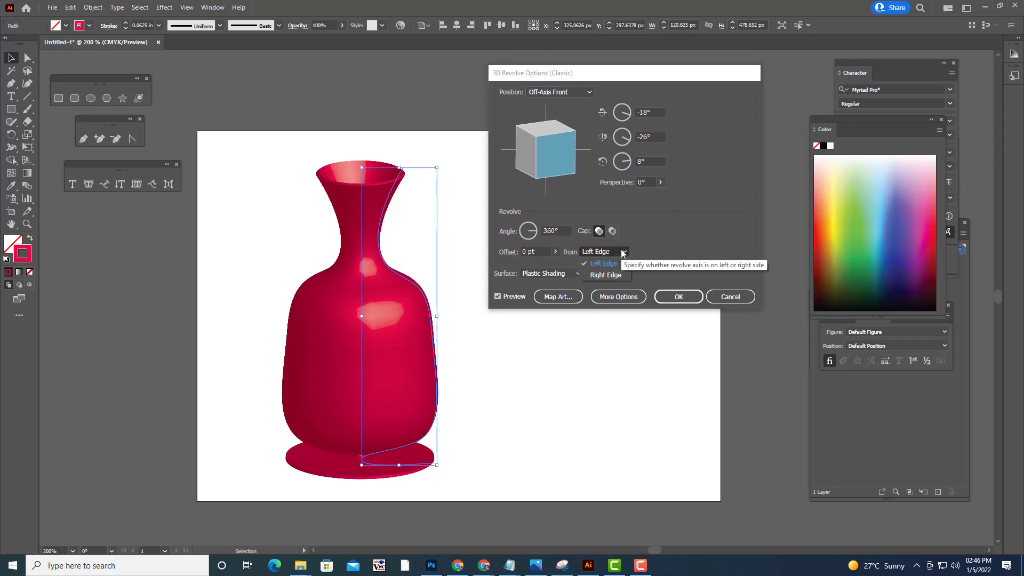
left_click(628, 275)
key("Down")
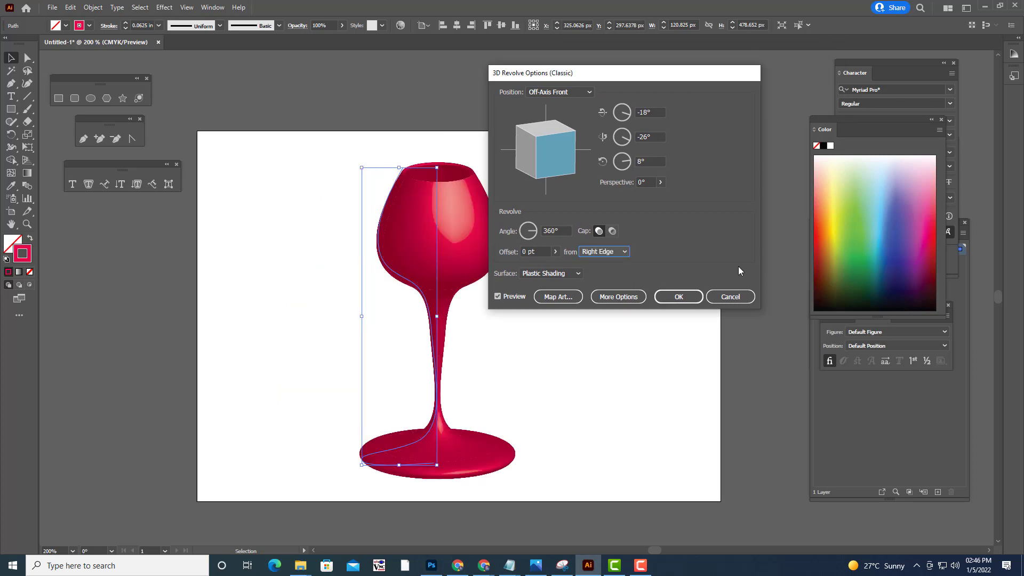
left_click_drag(629, 79, 746, 71)
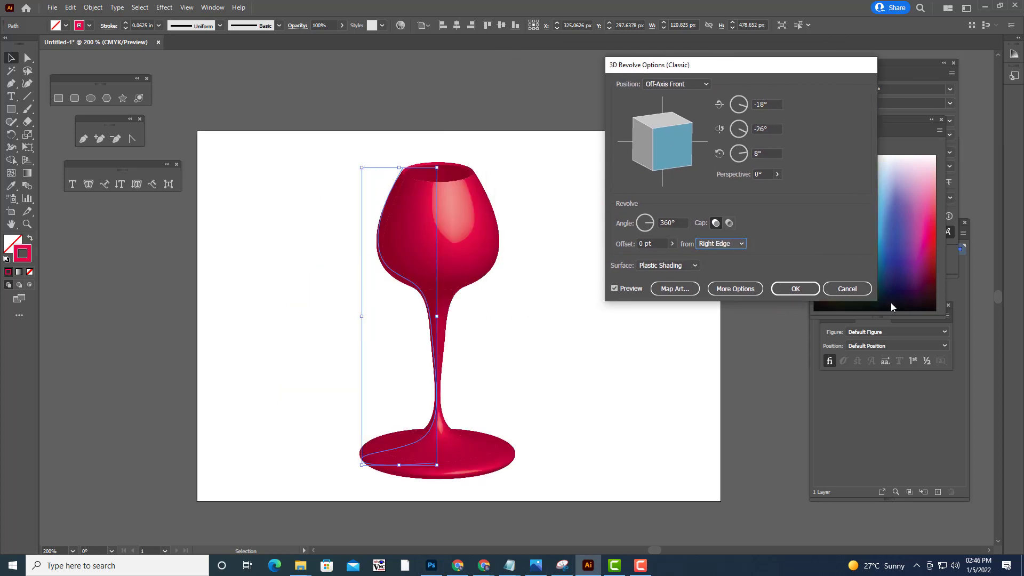
key("Escape")
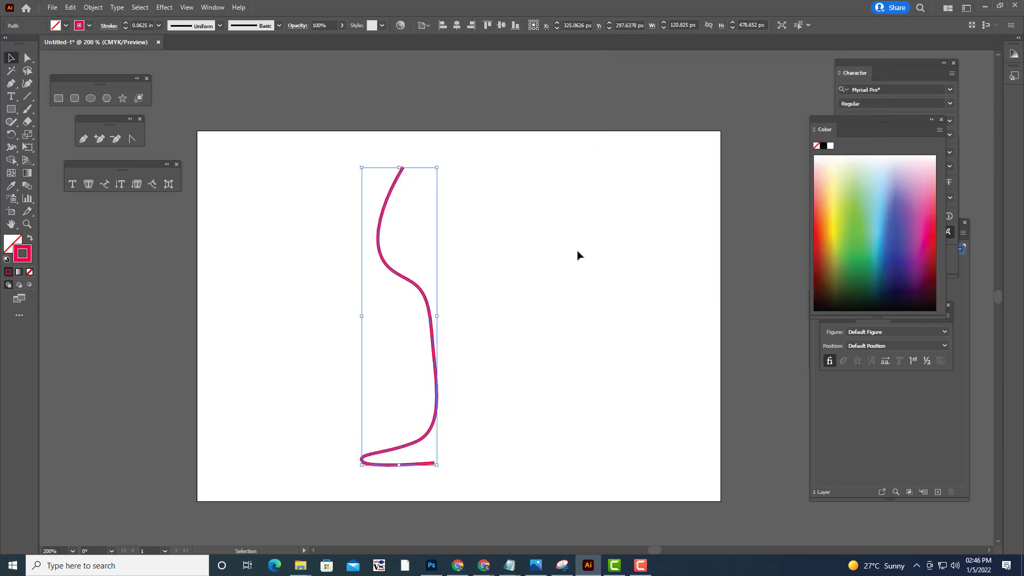
Move the profile's top end anchor straight left to about X 281 px
left_click(577, 254)
left_click(27, 58)
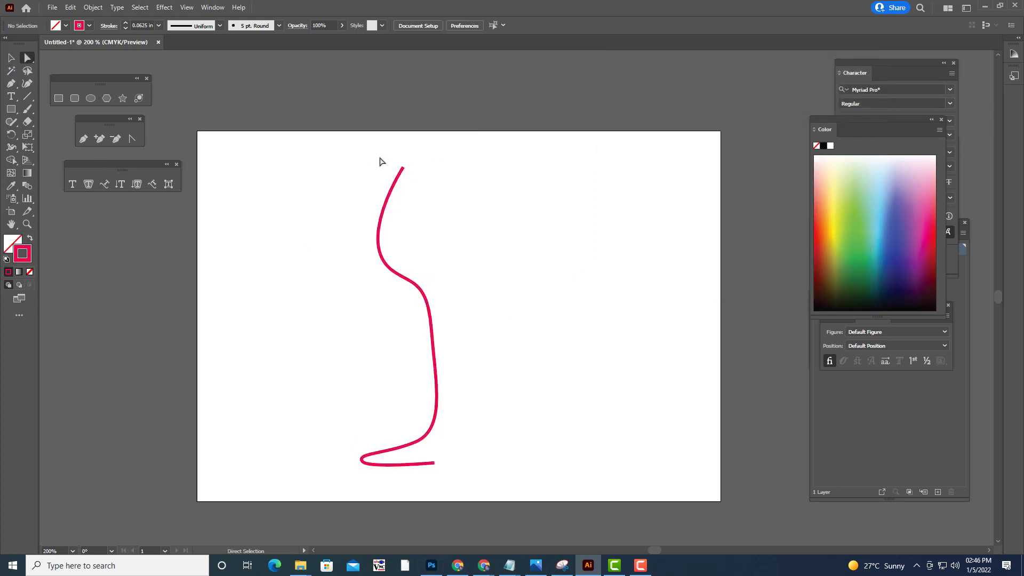
left_click(403, 168)
left_click_drag(403, 168, 371, 168)
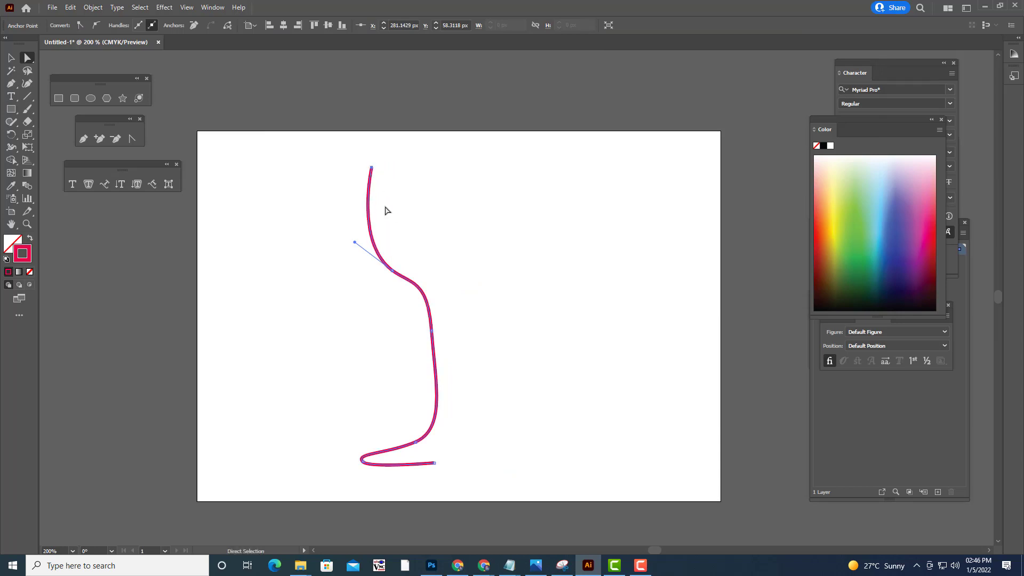
Add an anchor just below the profile's top end and pull it right to about X 303, Y 78 px to form a curled lip
left_click(100, 140)
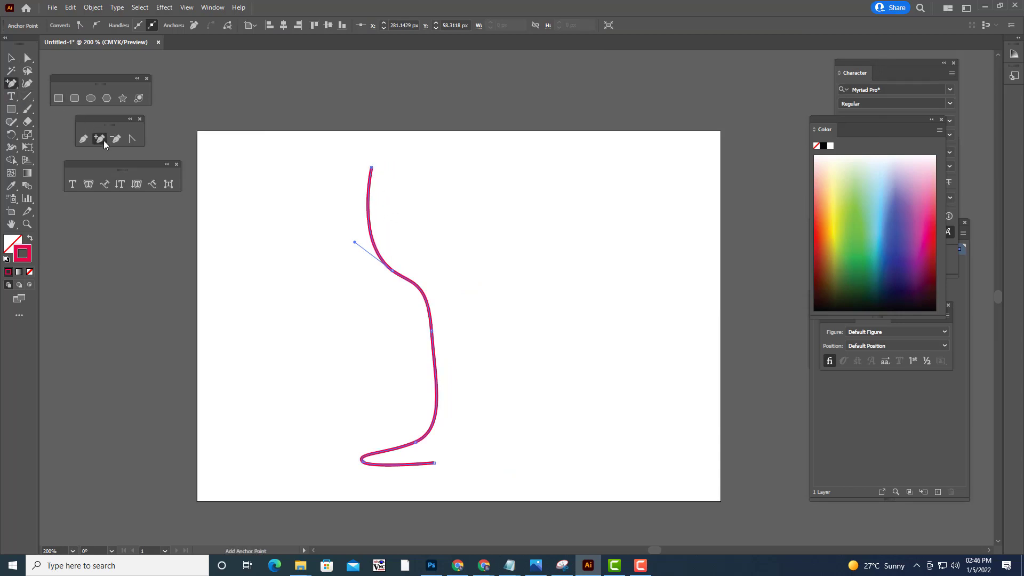
left_click(367, 193)
left_click(27, 57)
left_click_drag(371, 183, 384, 179)
Bulge the upper curve to the left by lengthening the shoulder anchor's upper handle, and shift that anchor to about X 312, Y 228 px
left_click(392, 276)
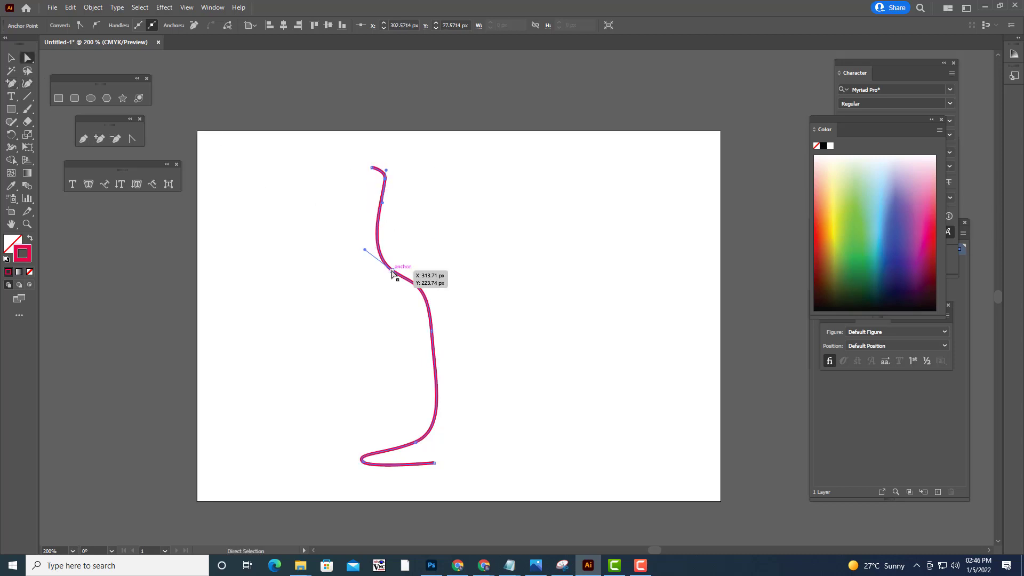
left_click_drag(364, 250, 344, 243)
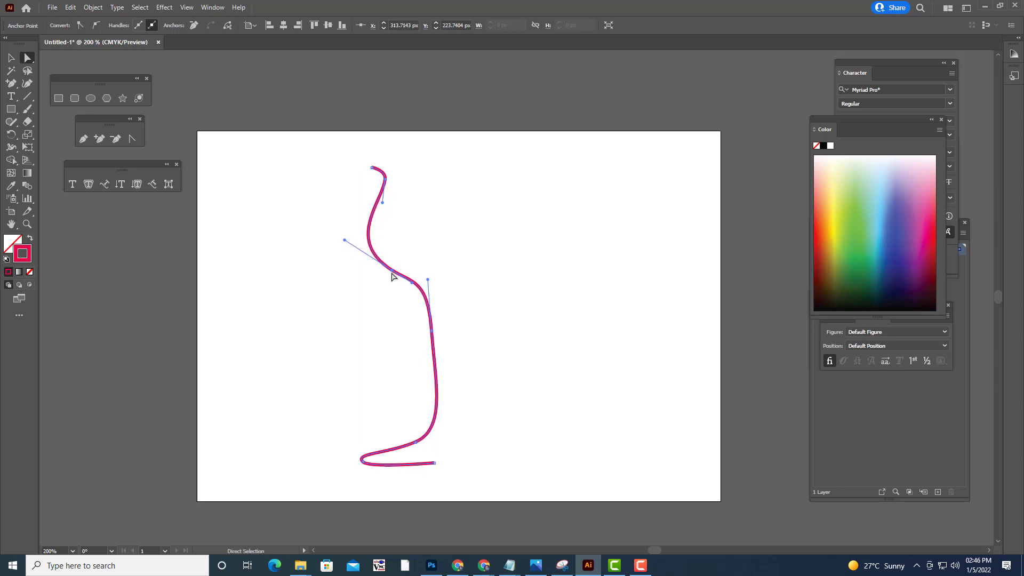
left_click_drag(392, 270, 392, 273)
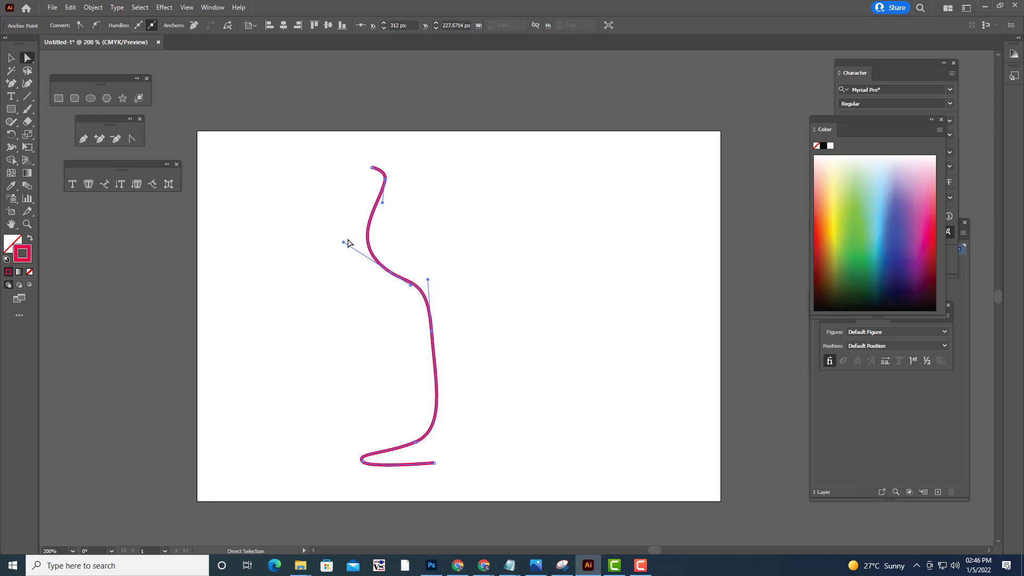
left_click_drag(343, 242, 341, 241)
left_click(425, 248)
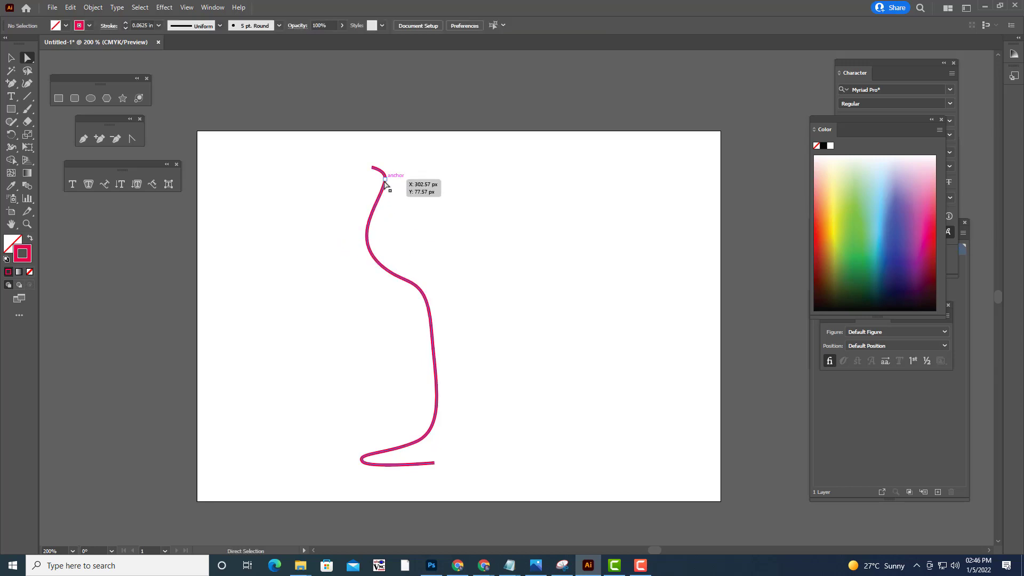
Raise the lip anchor to about X 302, Y 72 px to flatten the rim
left_click(385, 178)
left_click_drag(387, 175, 388, 166)
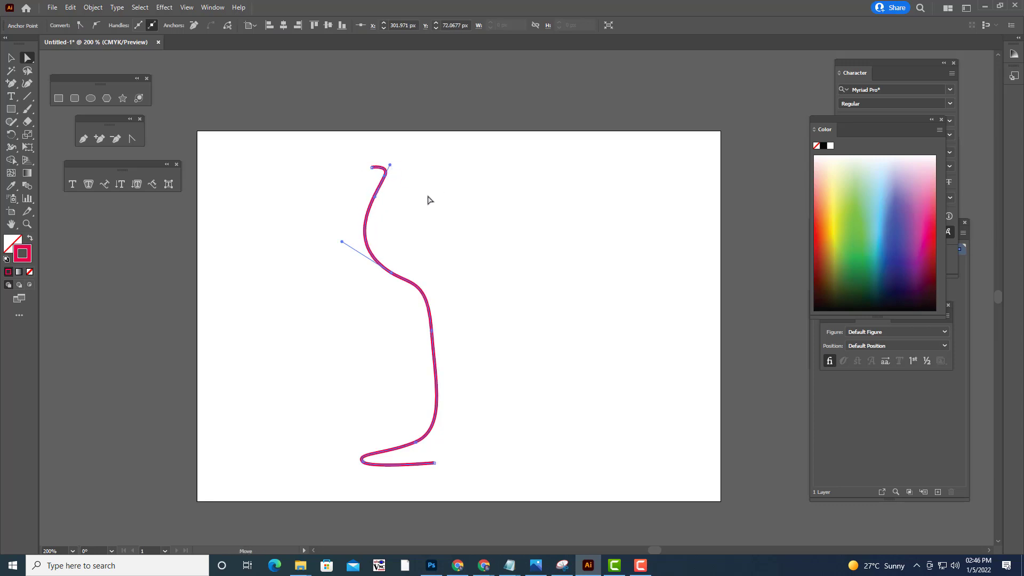
left_click(539, 251)
Preview the reshaped profile with classic 3D Revolve from the Right Edge, and discard the effect
left_click(10, 57)
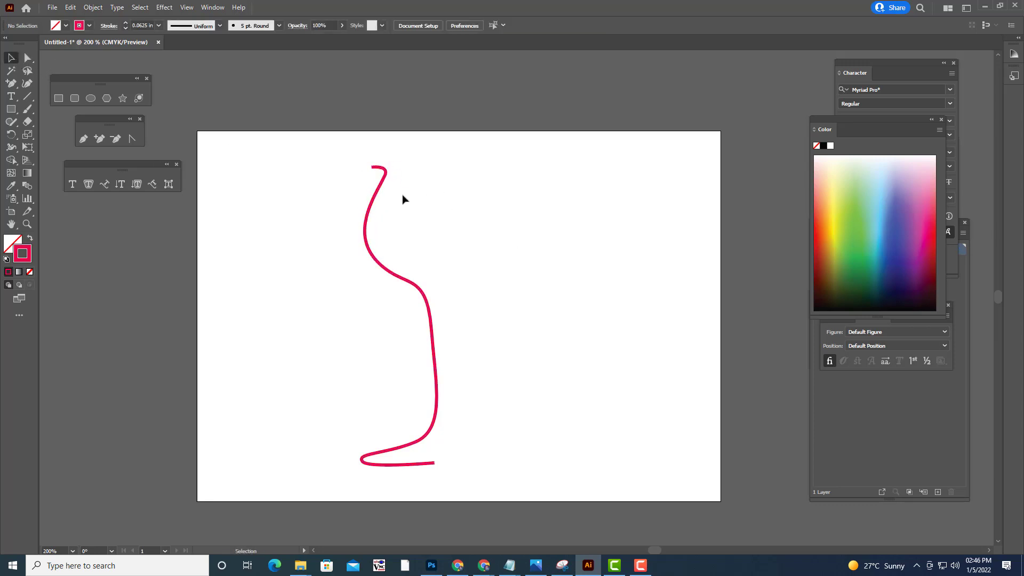
left_click(381, 190)
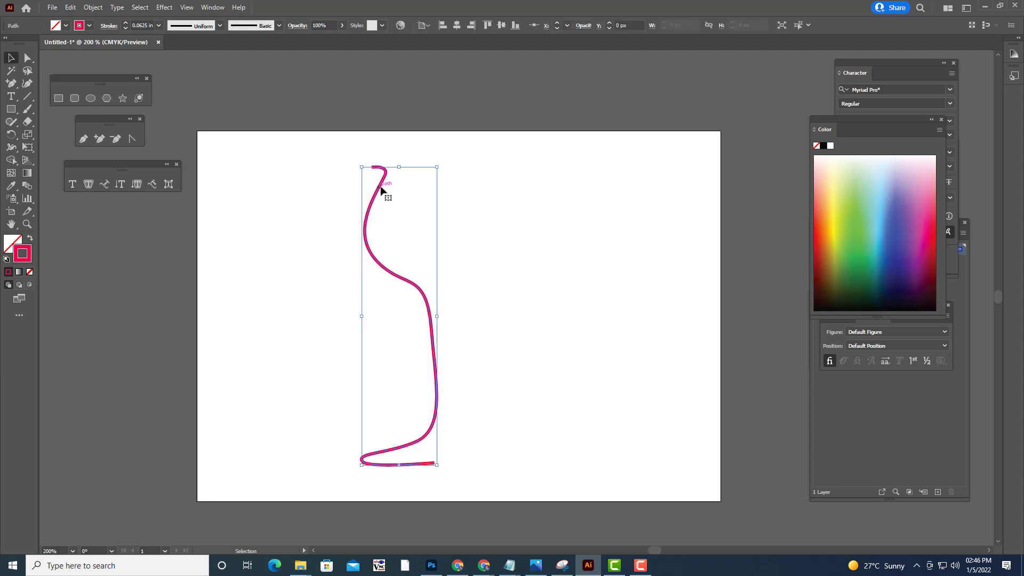
left_click(139, 8)
mouse_move(164, 8)
mouse_move(224, 68)
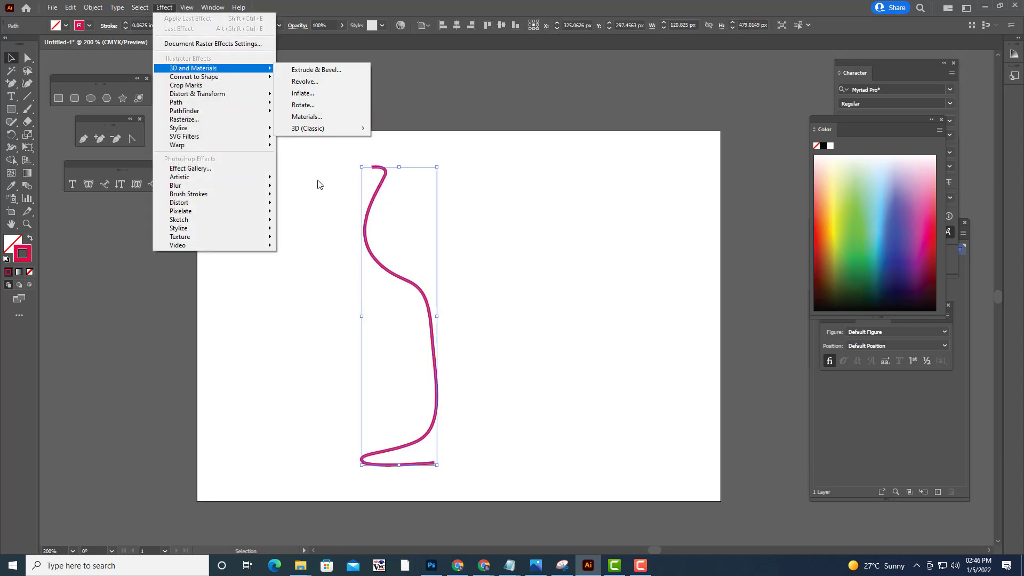
mouse_move(327, 133)
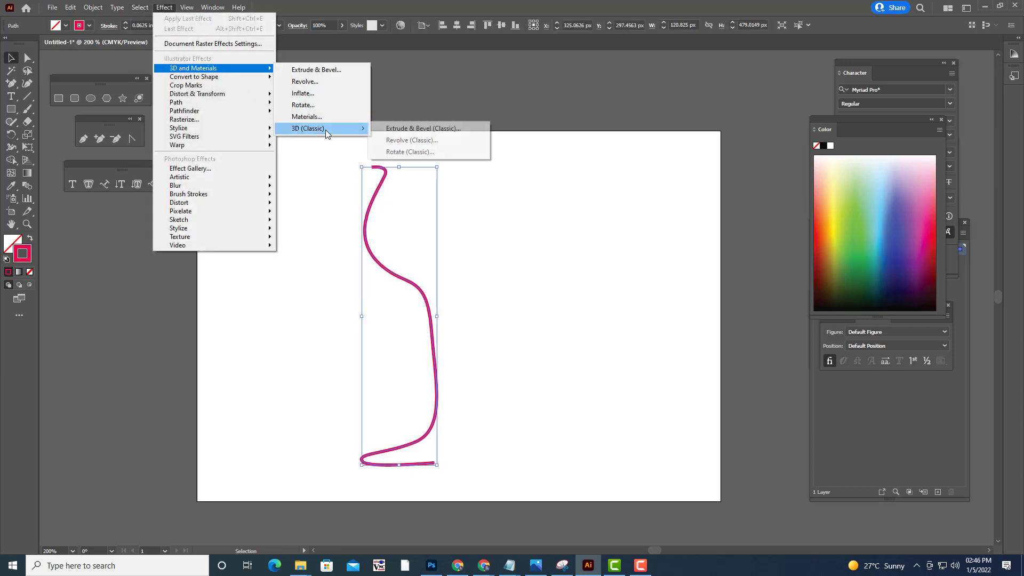
left_click(418, 141)
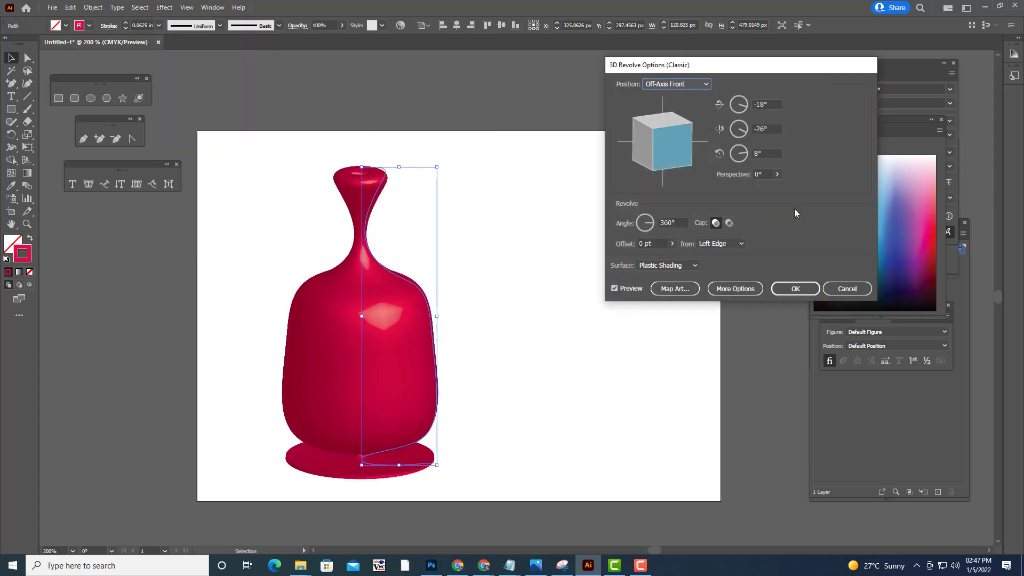
left_click(739, 243)
left_click(727, 267)
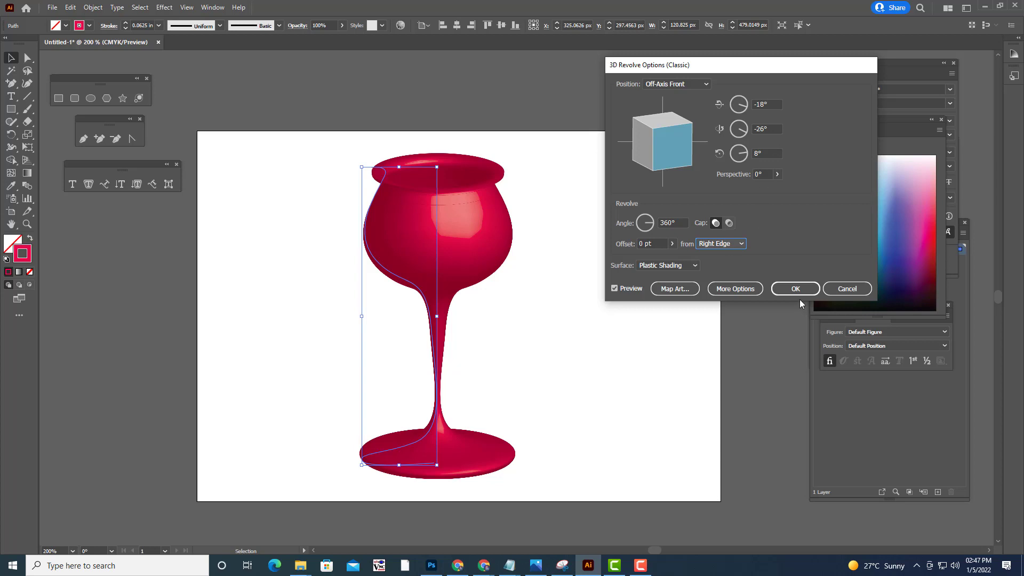
left_click(854, 289)
Round the curled lip by nudging its curve slightly left and down
left_click(28, 57)
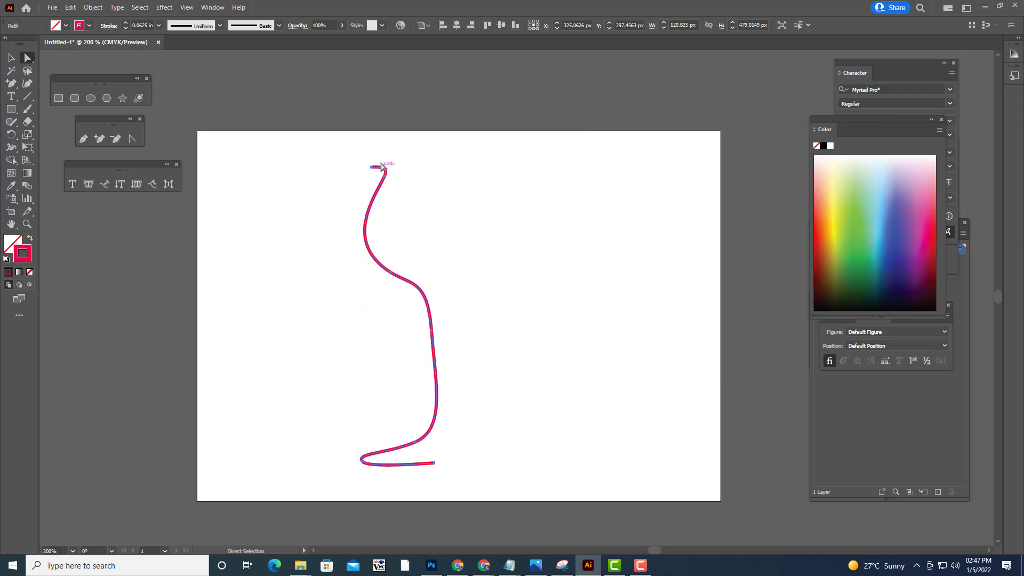
mouse_move(384, 177)
left_mouse_down()
mouse_move(381, 188)
mouse_move(387, 173)
left_mouse_up()
left_click(512, 226)
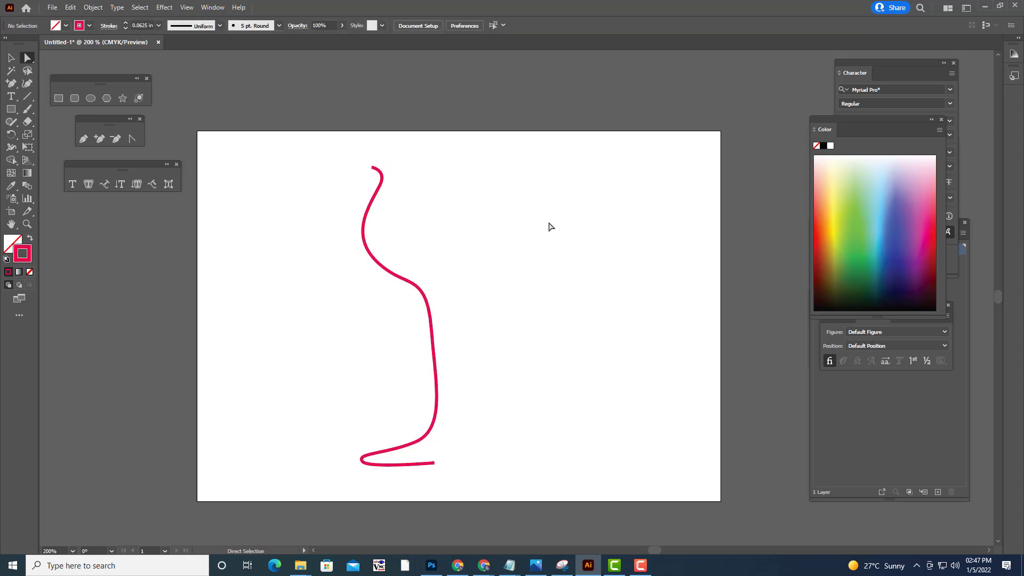
Change the profile path's stroke color to dark green
left_click(11, 57)
left_click(428, 300)
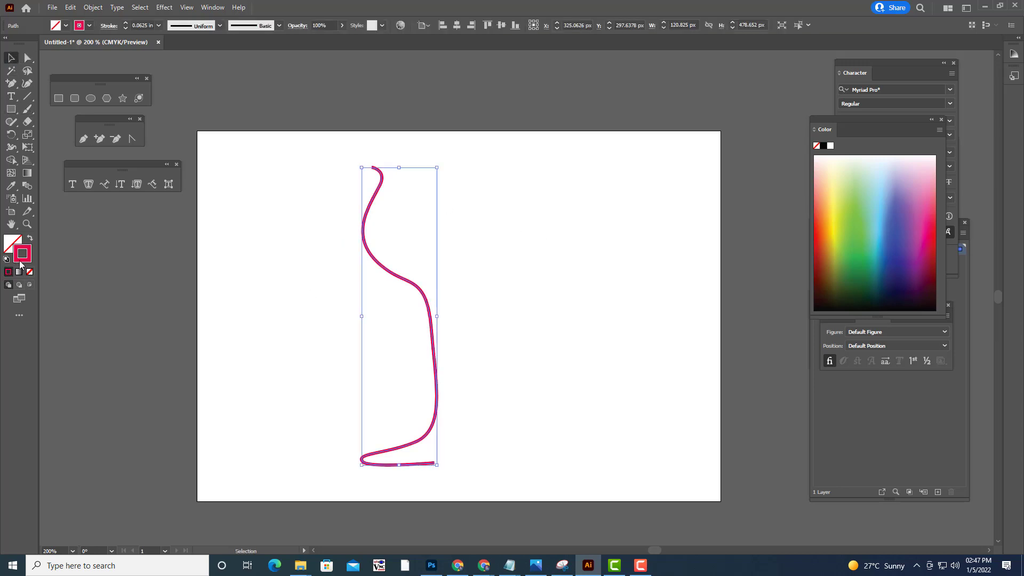
double_click(21, 260)
left_click(647, 212)
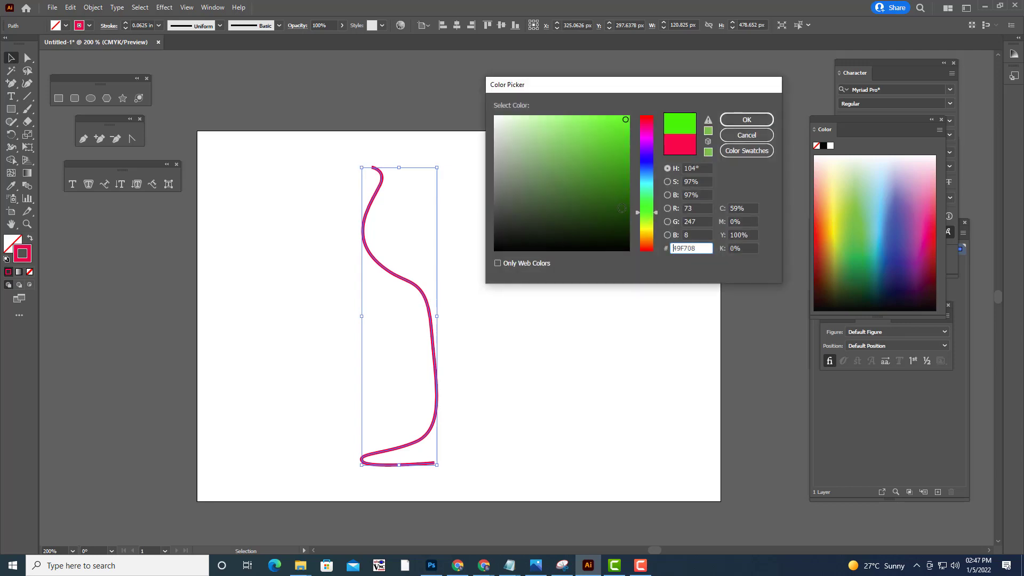
left_click(625, 206)
left_click(732, 120)
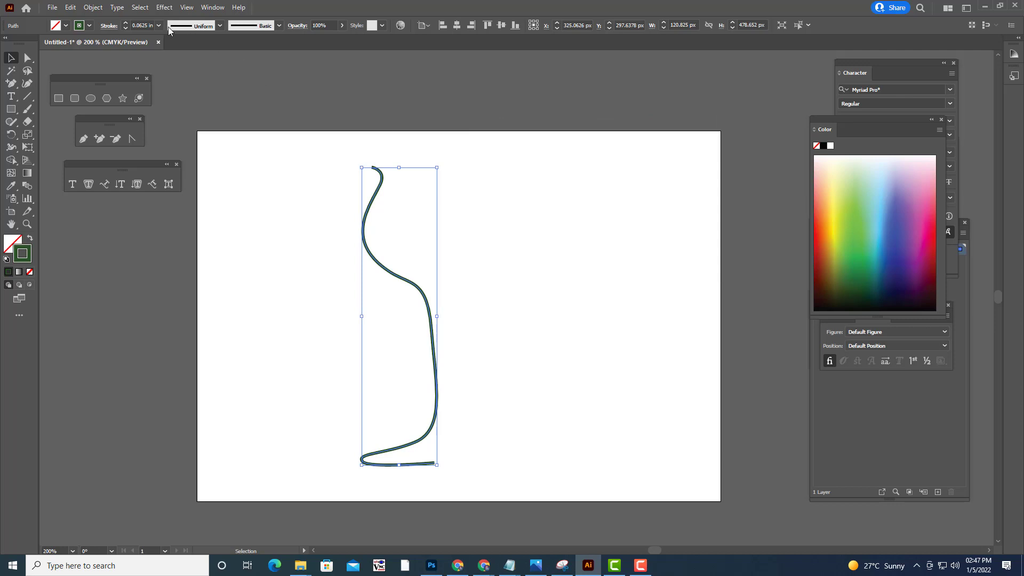
Apply classic 3D Revolve to the dark green profile path, revolving it from the Right Edge
left_click(164, 7)
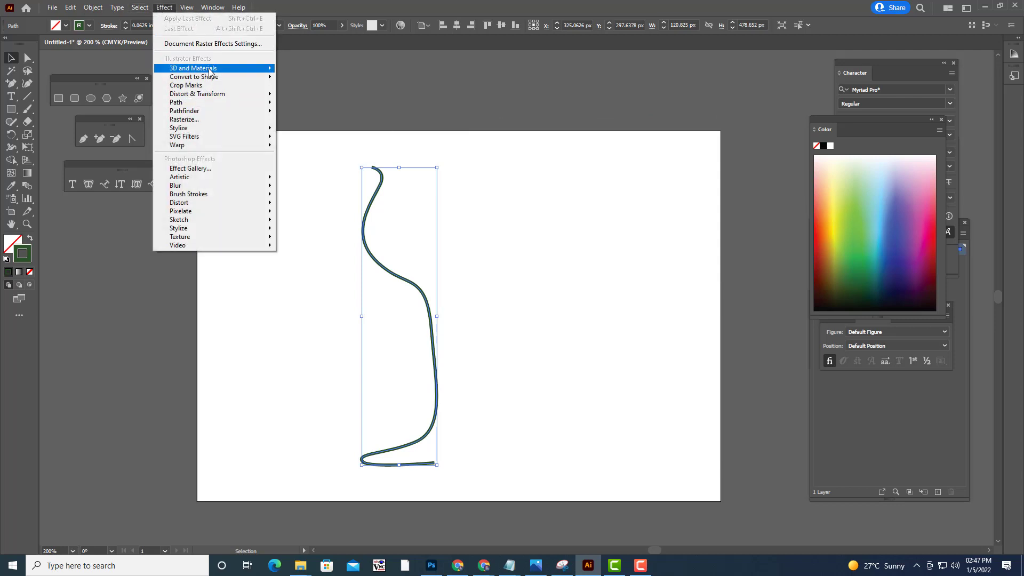
mouse_move(213, 68)
mouse_move(335, 128)
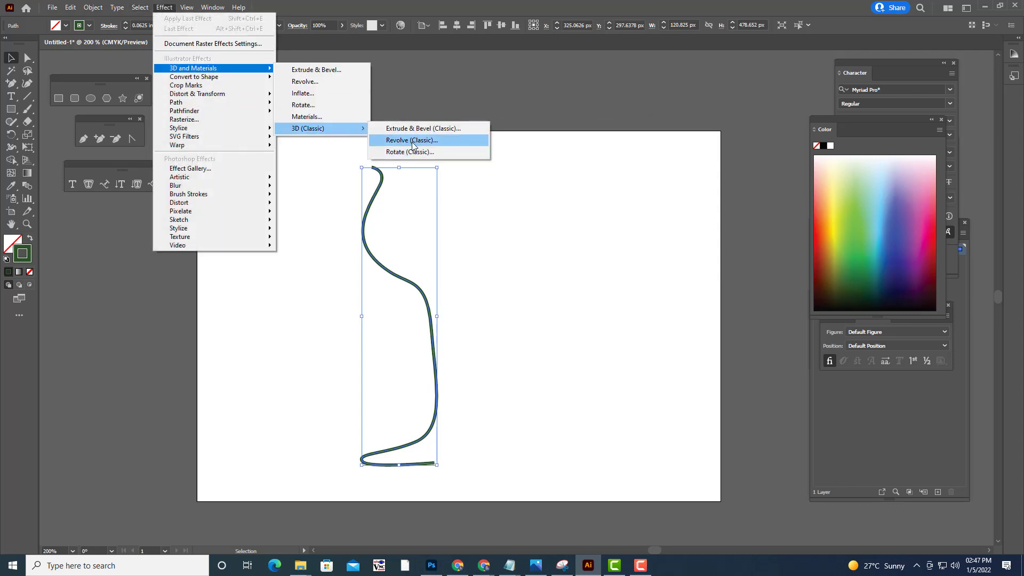
left_click(412, 140)
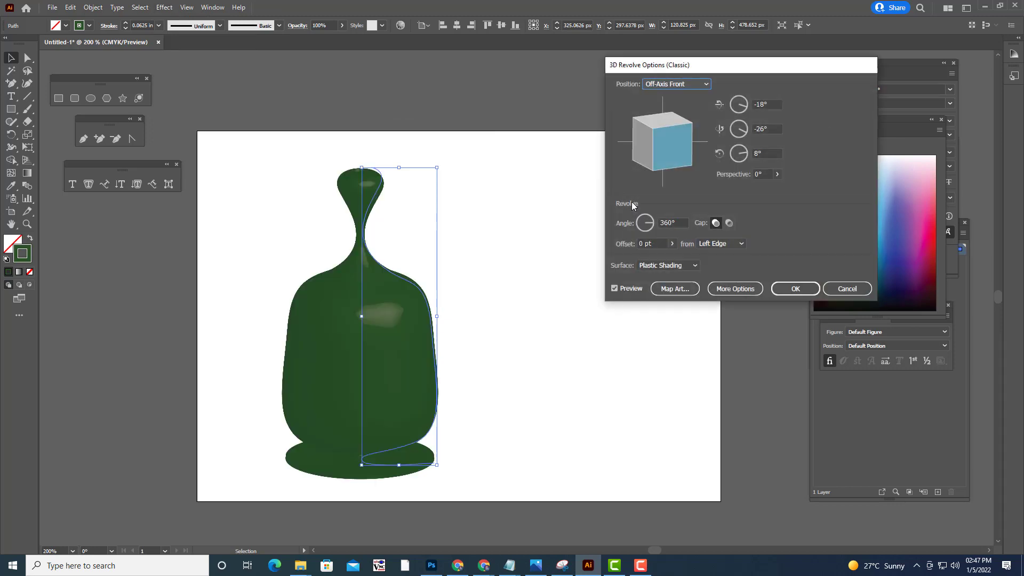
left_click(722, 243)
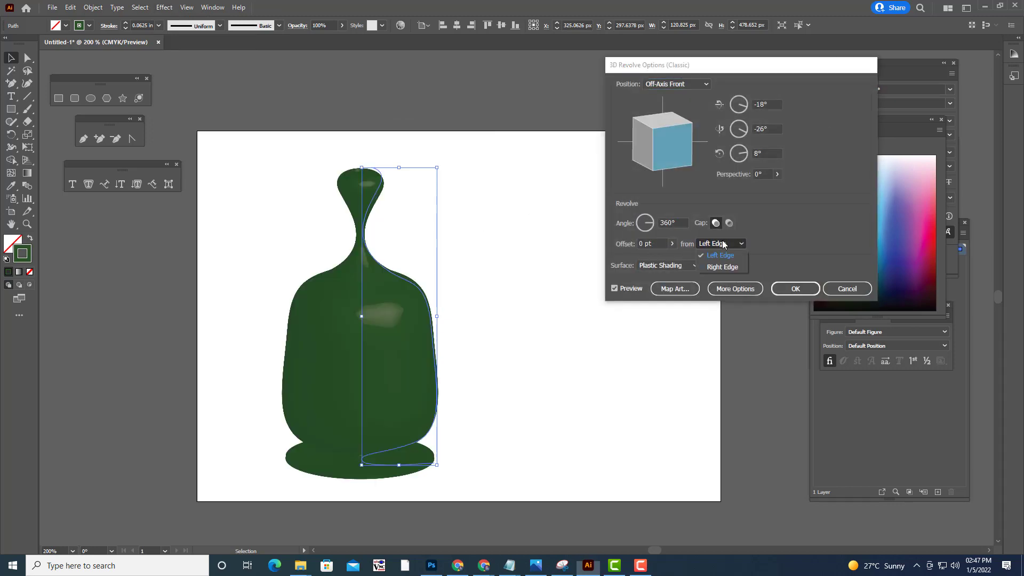
left_click(727, 268)
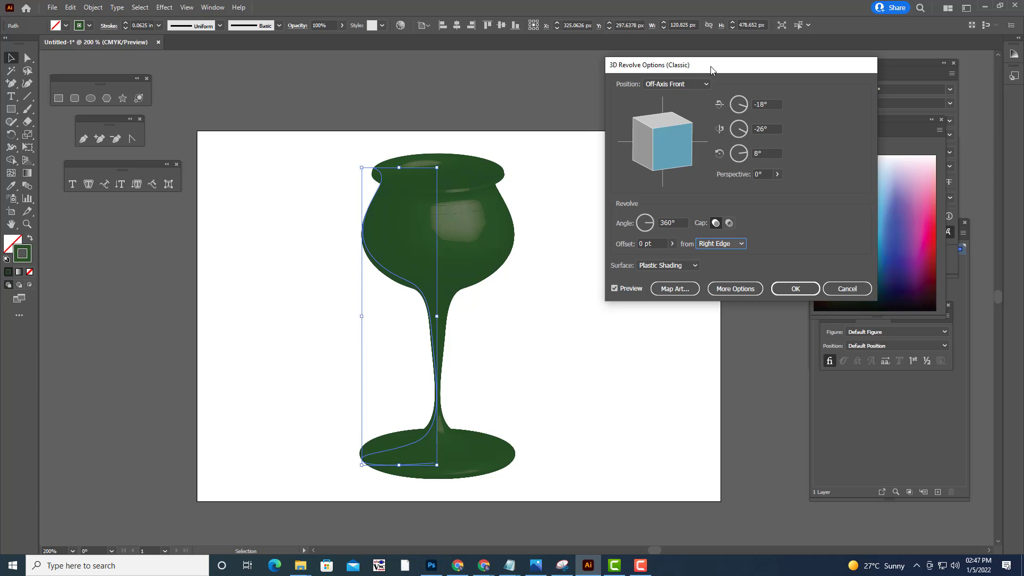
Expand the revolve's surface options and move the light to the left side of the shading sphere
left_click_drag(711, 70, 696, 71)
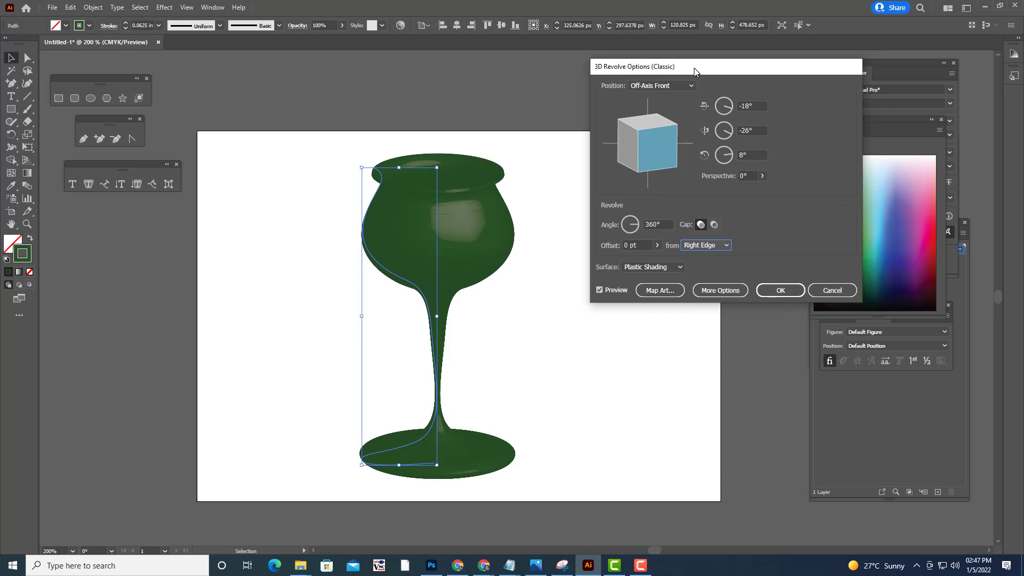
left_click(721, 292)
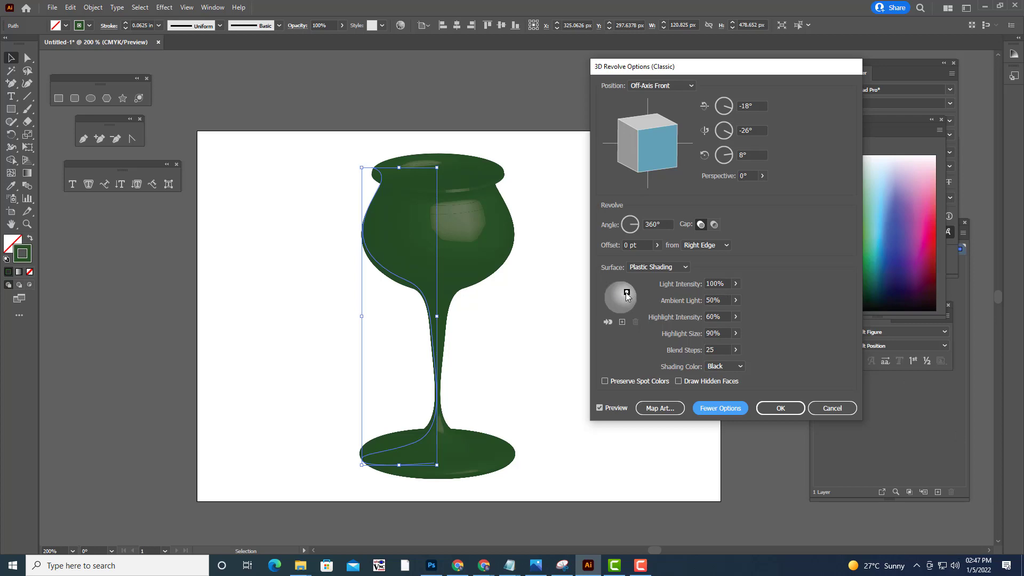
left_click_drag(627, 296, 617, 306)
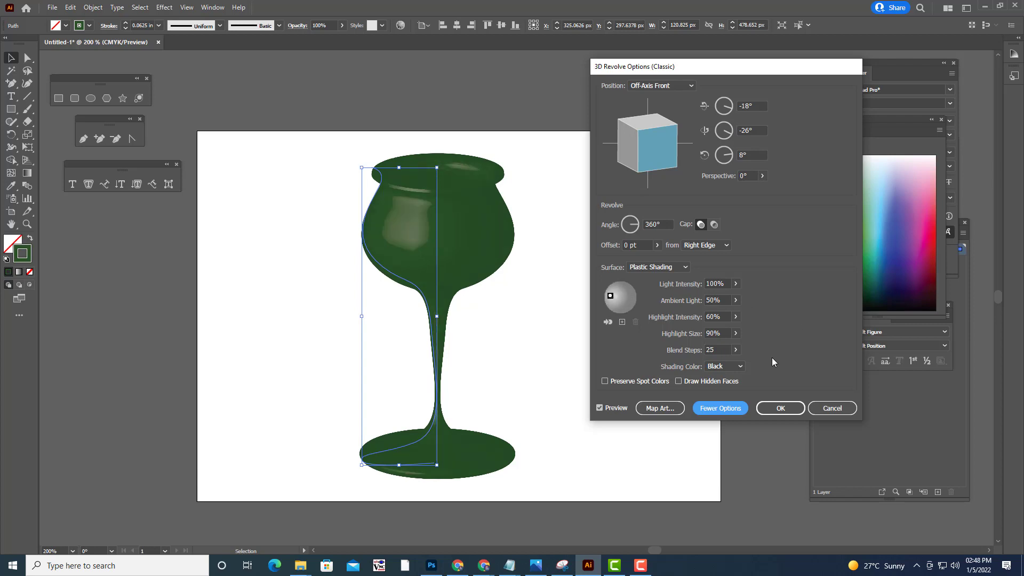
Apply the revolve with Blend Steps at 164, Highlight Size at 19% and Ambient Light at 17%
left_click(735, 349)
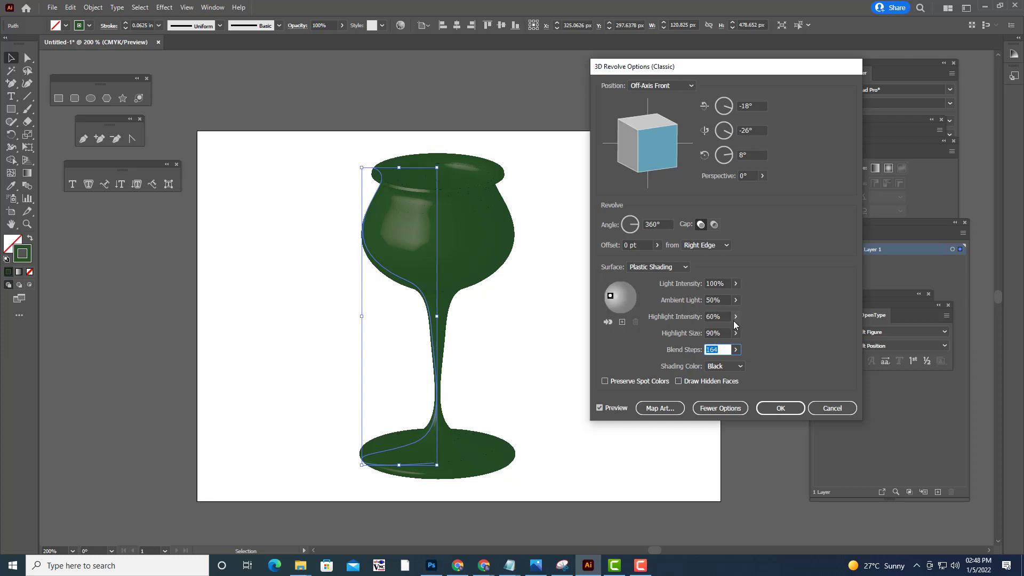
left_click(714, 316)
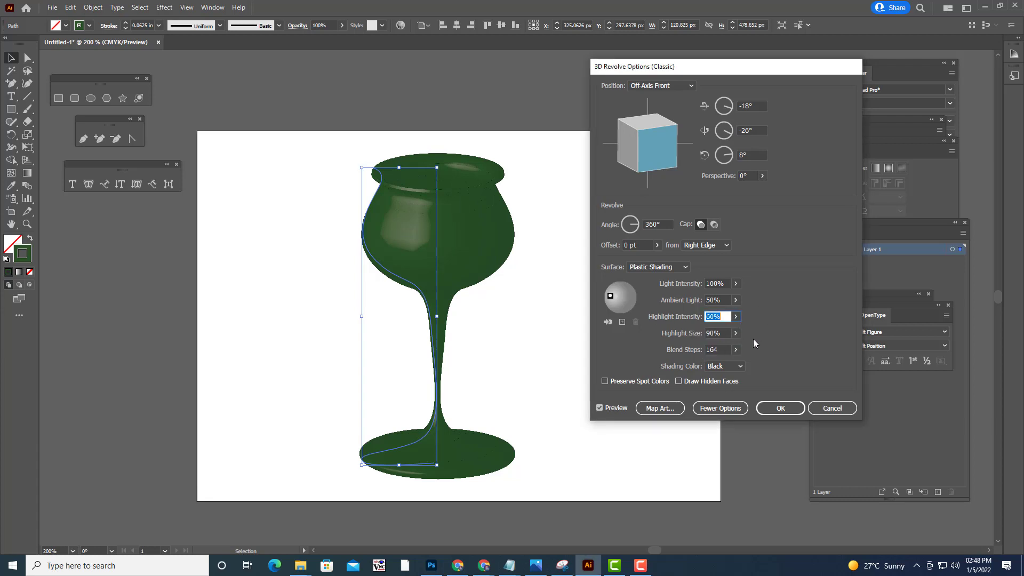
left_click(736, 333)
left_click_drag(731, 346, 713, 348)
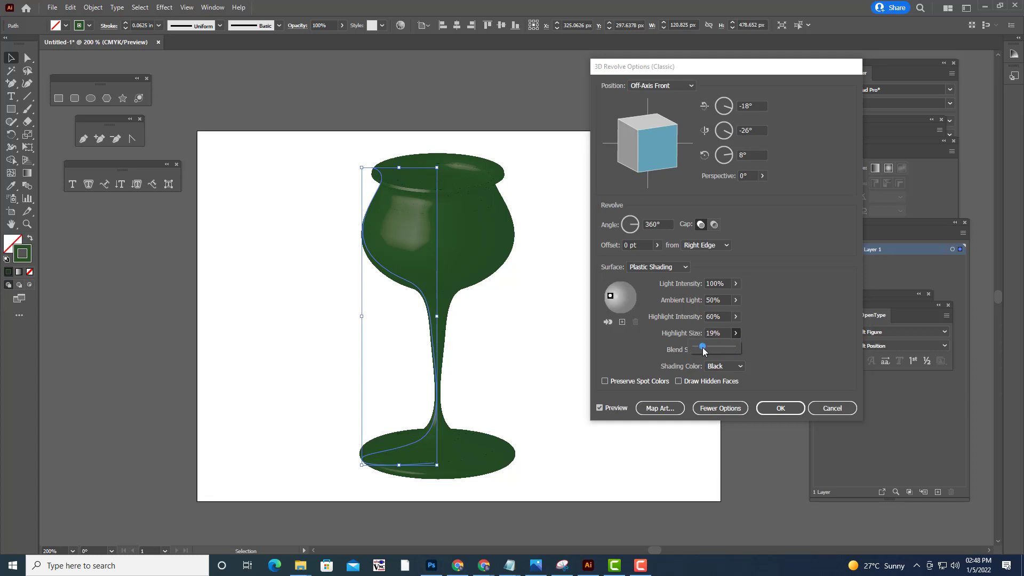
left_click(771, 327)
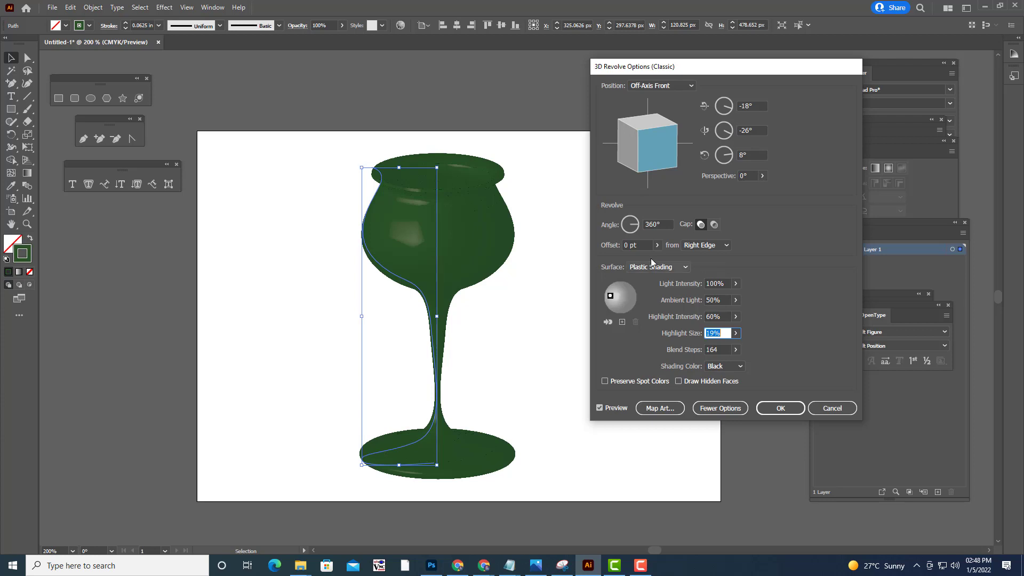
left_click(734, 300)
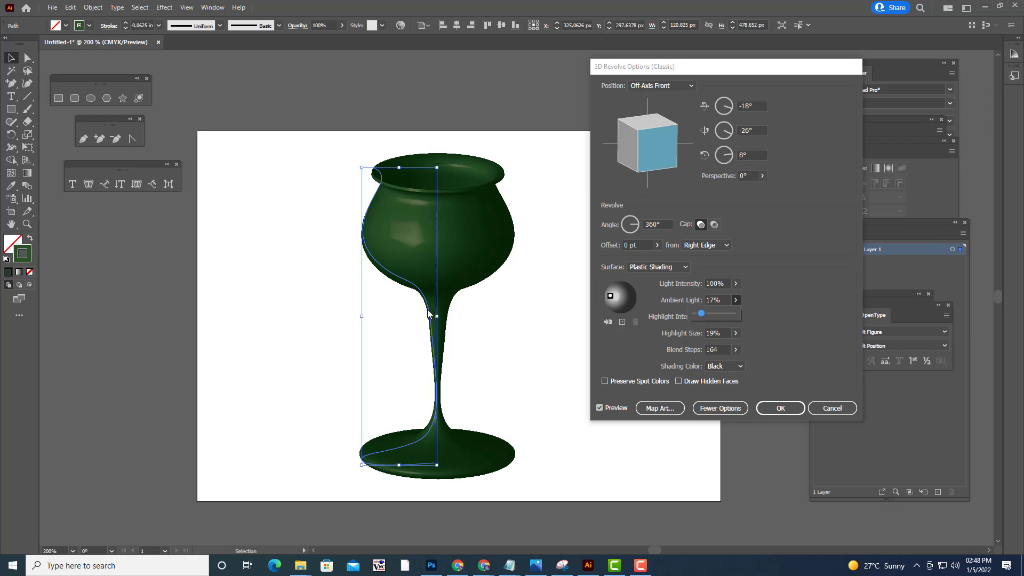
left_click(780, 408)
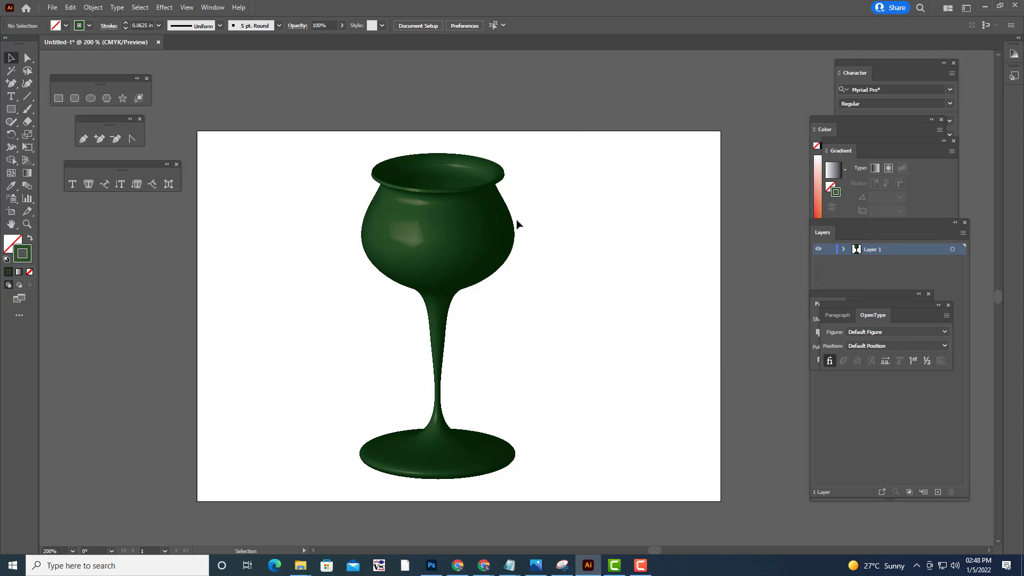
Expand the appearance of the revolved goblet and deselect it
left_click(492, 222)
left_click(573, 219)
left_click(510, 230)
left_click(94, 8)
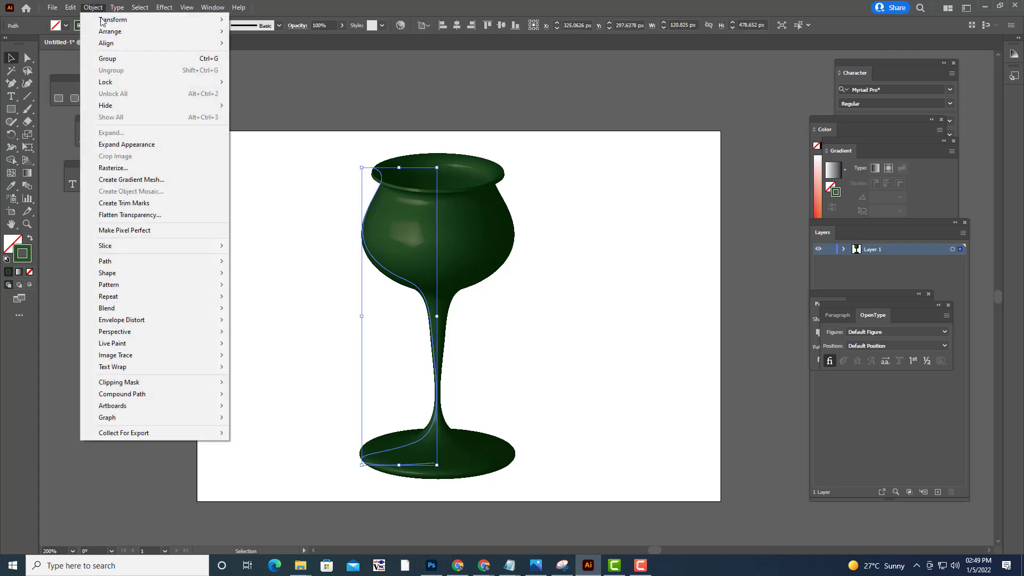
left_click(151, 146)
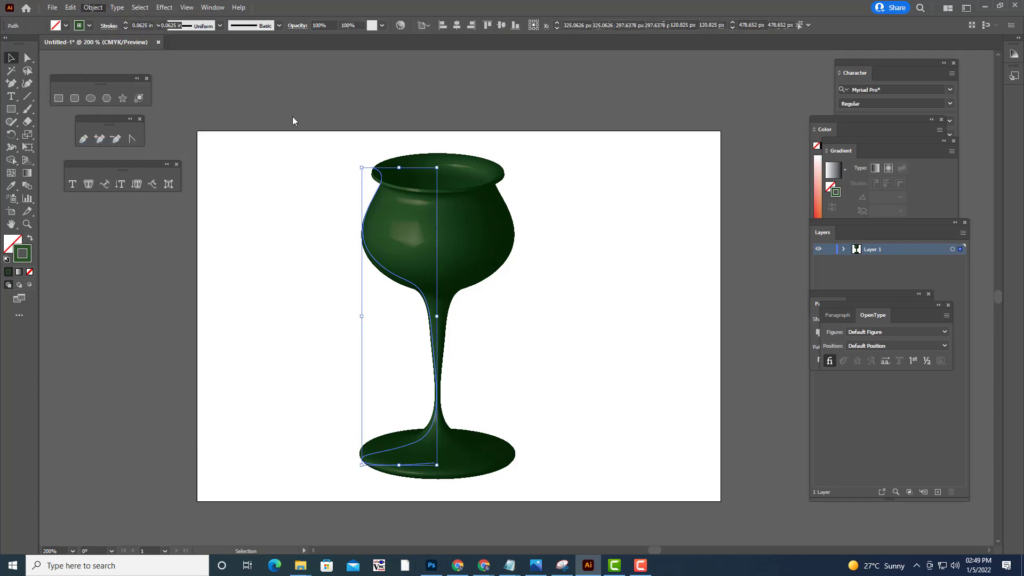
left_click(384, 109)
Move the expanded goblet toward the artboard's left side and scale it down to about 122 × 255 px
left_click(435, 234)
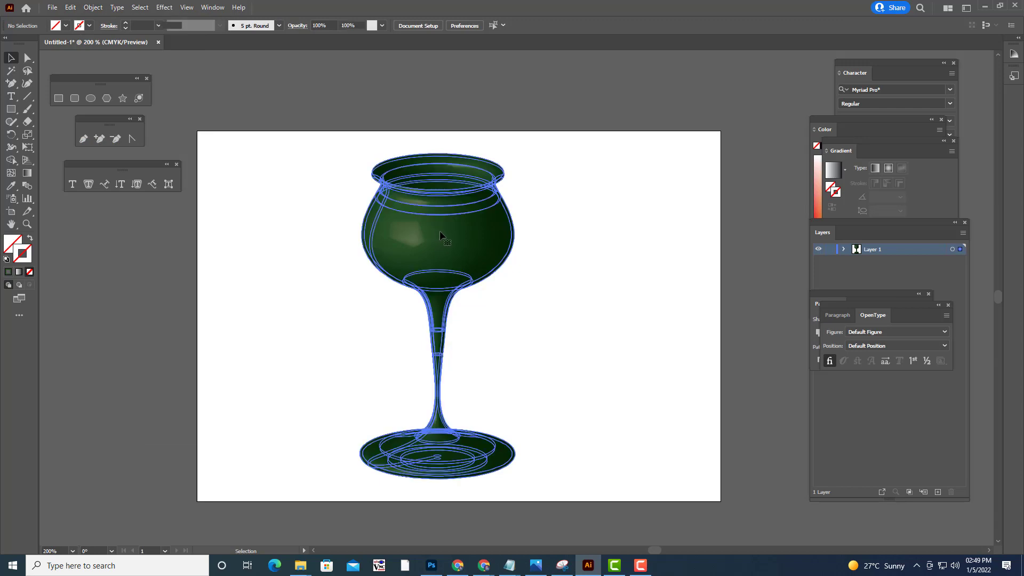
left_click_drag(440, 230, 327, 230)
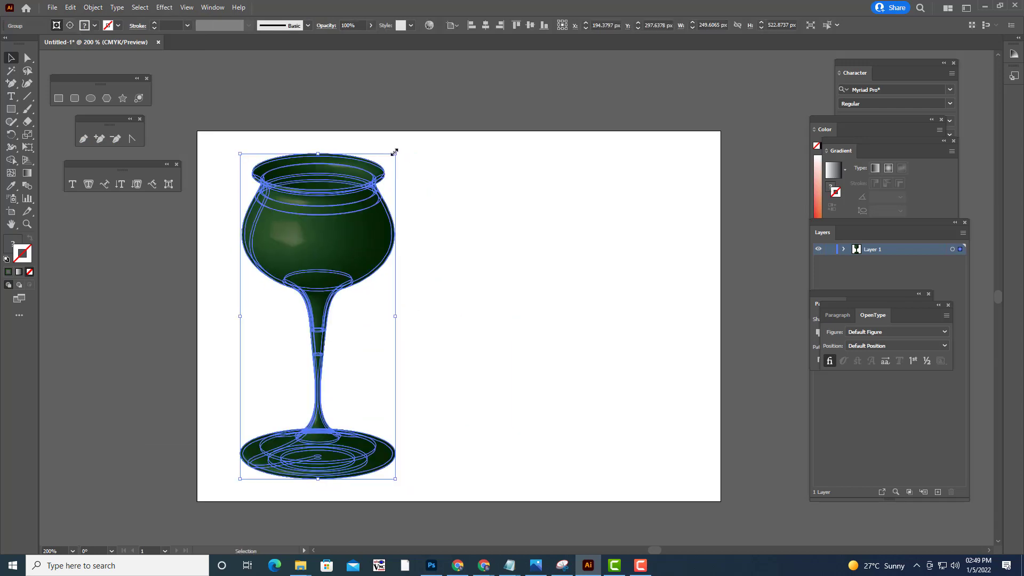
left_click_drag(395, 154, 339, 276)
left_click(407, 265)
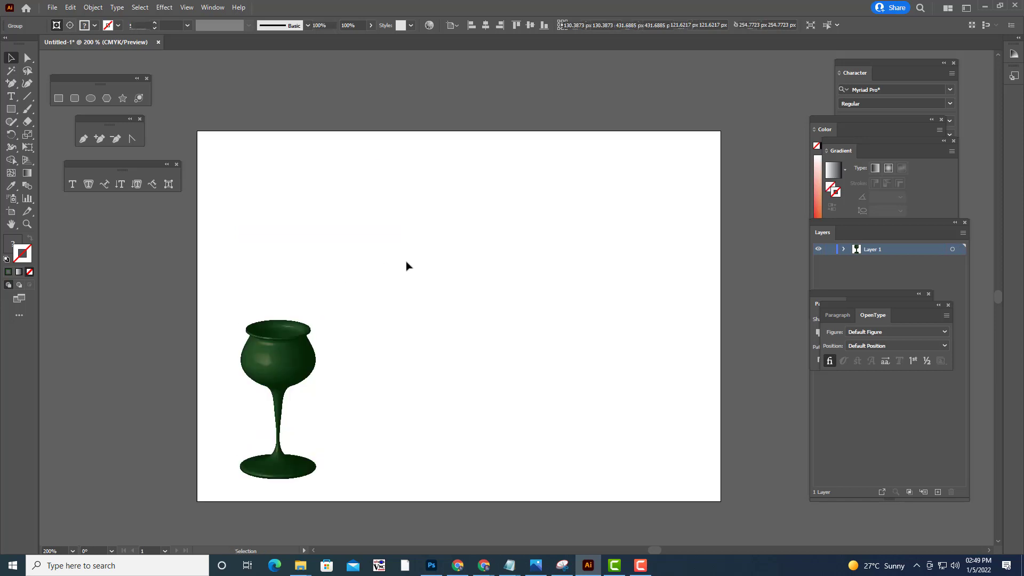
Move the reduced goblet up and left on the artboard to about X 110, Y 216 px
left_click_drag(304, 372, 301, 237)
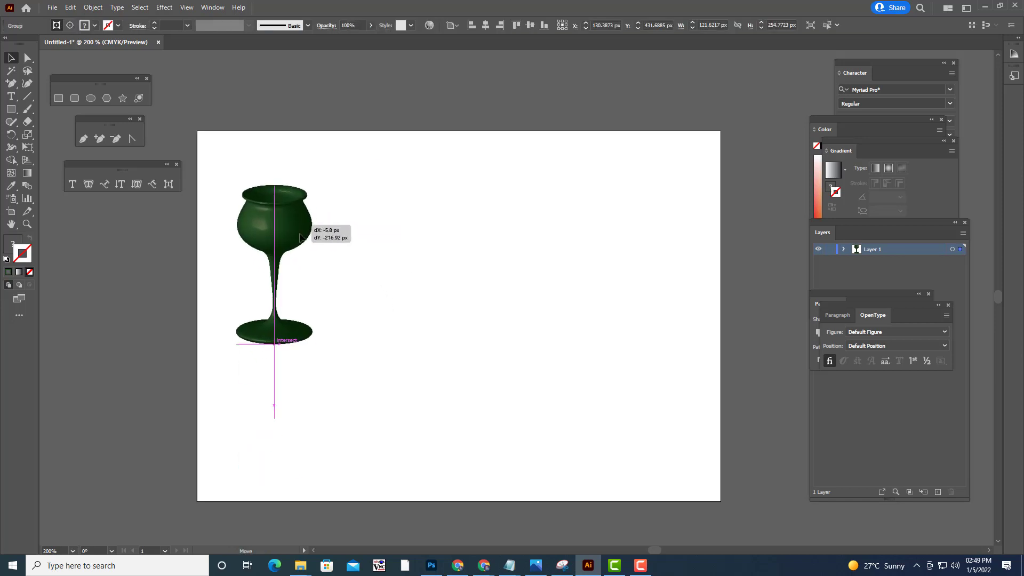
left_click(439, 288)
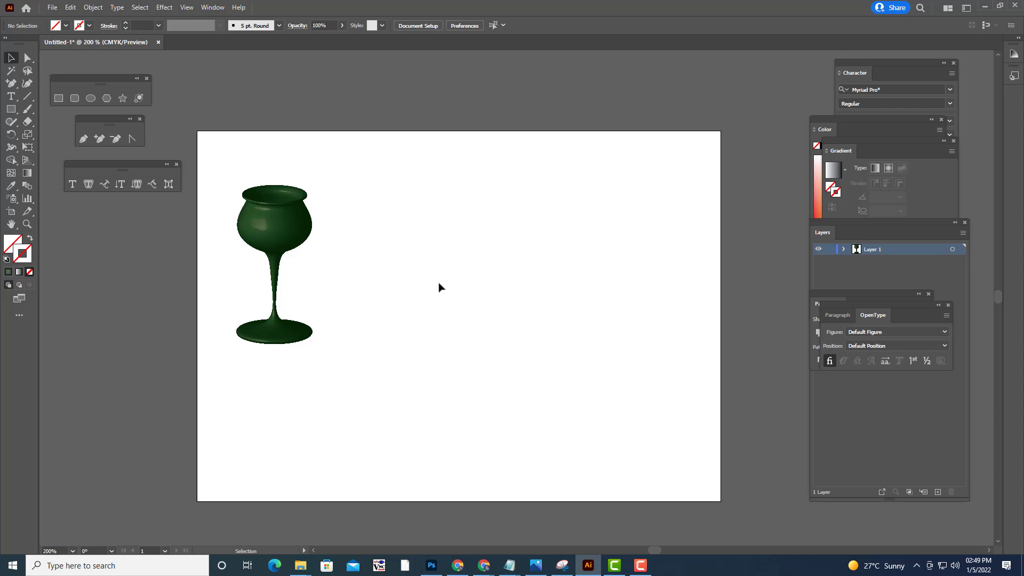
left_click(298, 237)
left_click_drag(297, 231, 281, 231)
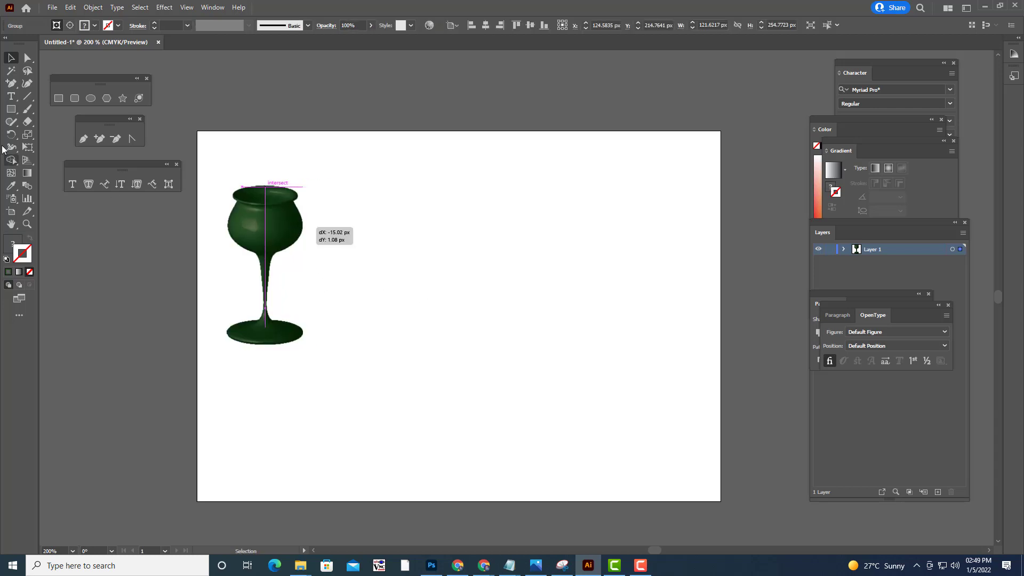
left_click(83, 139)
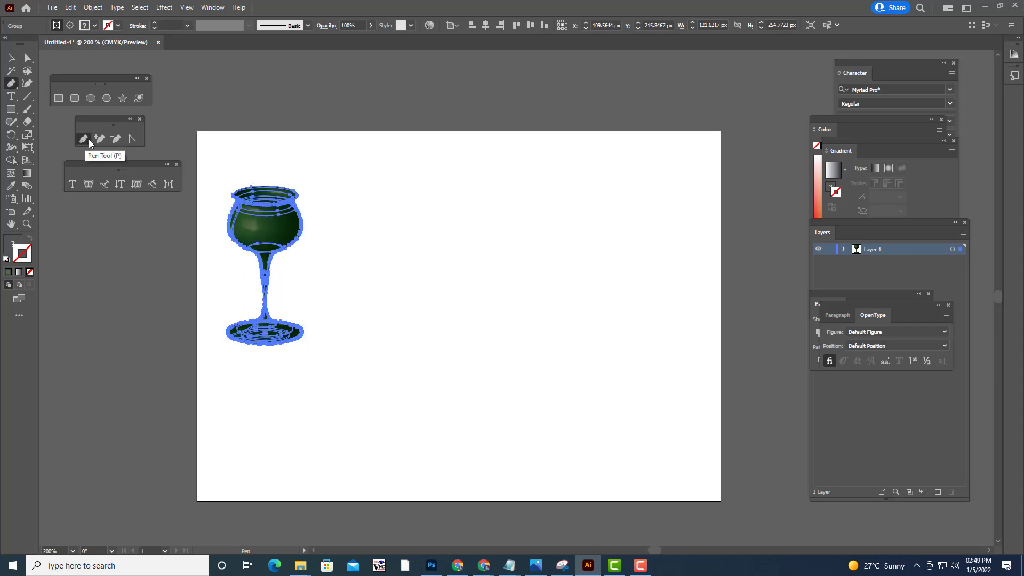
left_click(9, 273)
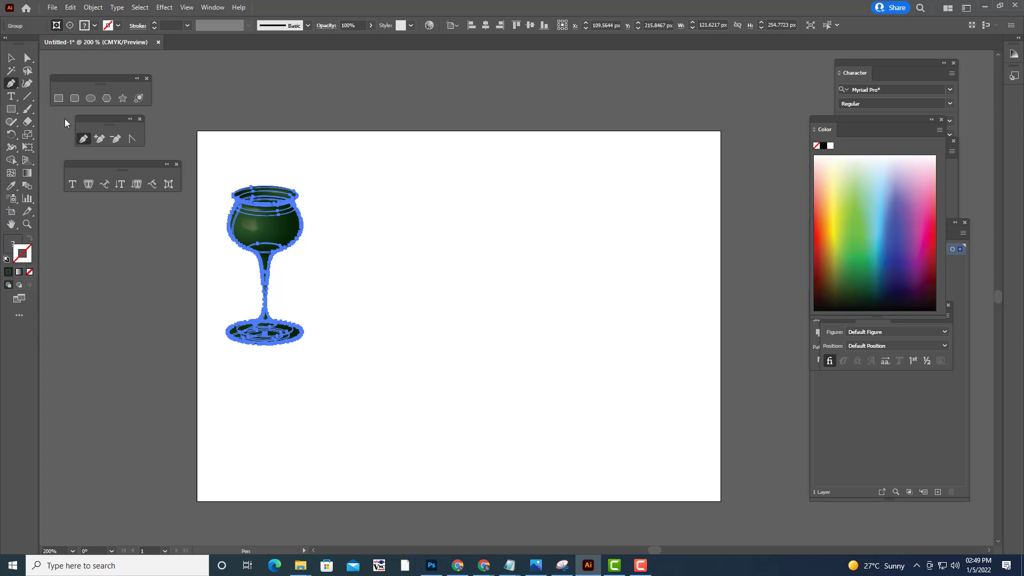
left_click(11, 58)
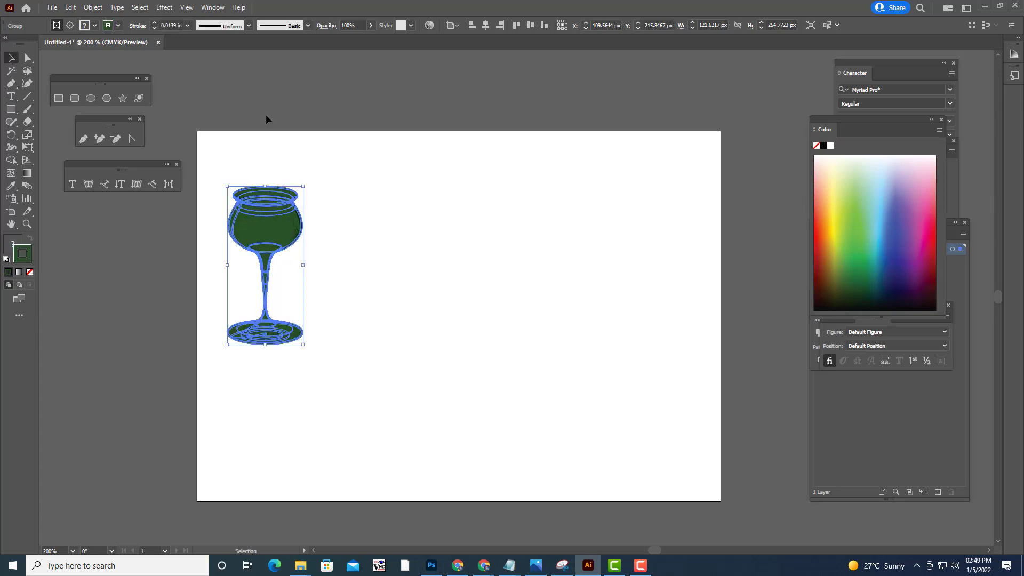
left_click(324, 114)
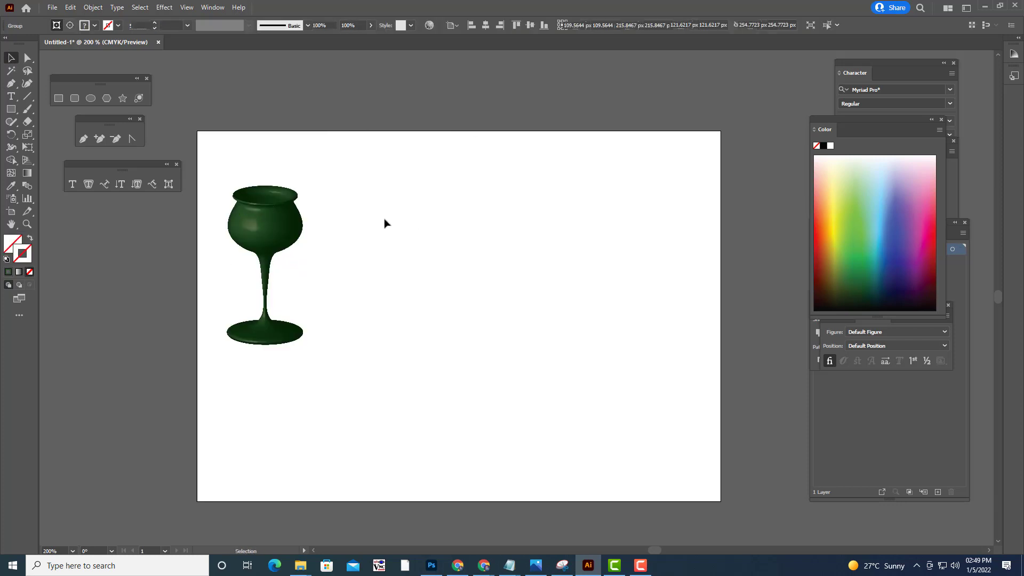
Set the stroke color for new paths to crimson red with nothing selected
left_click(27, 257)
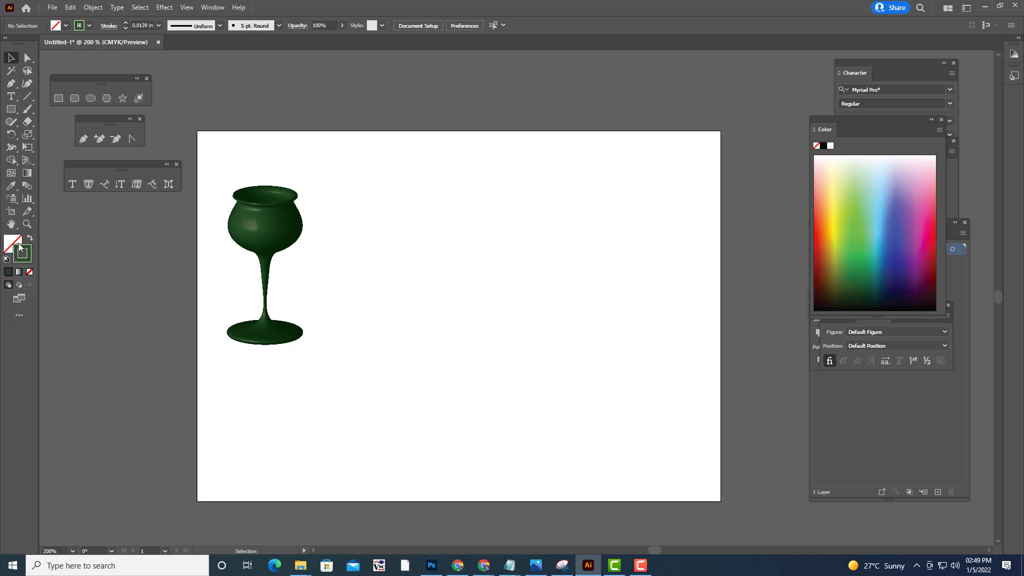
left_click(821, 231)
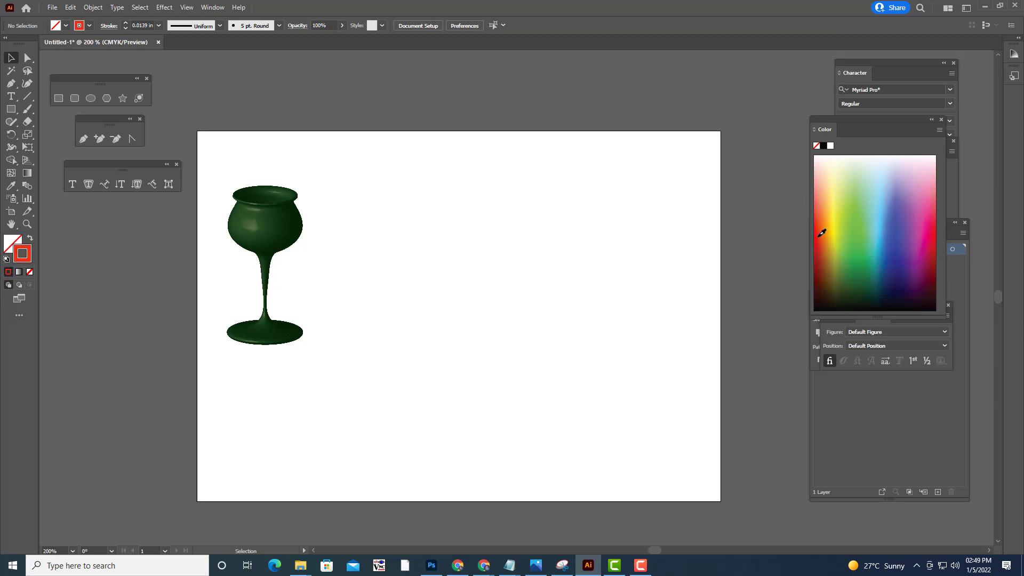
left_click(933, 235)
left_click_drag(818, 117, 827, 117)
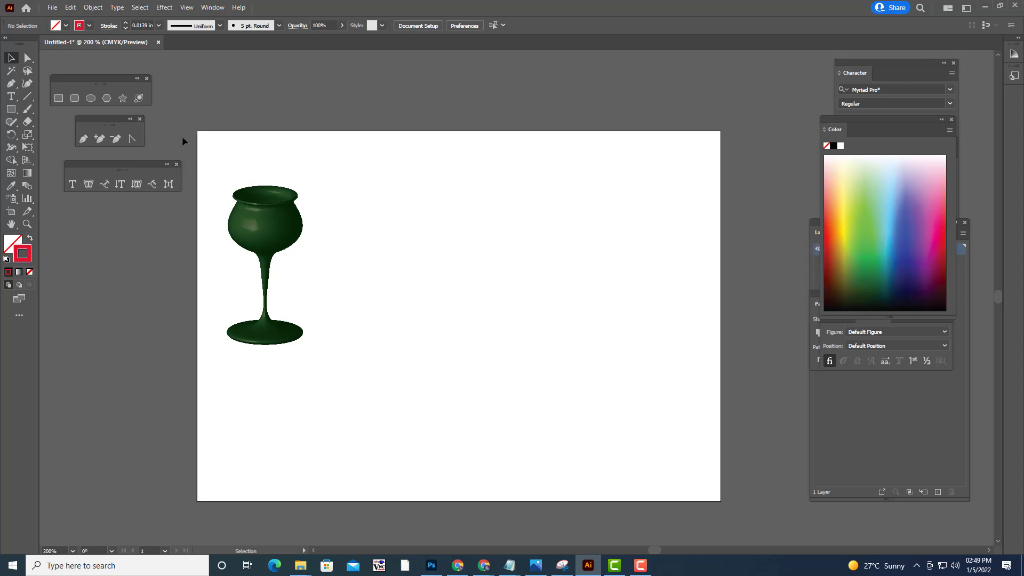
Draw a second open half-profile with the Pen tool beside the goblet, with a curved lip, rounded body and nearly flat base
left_click(85, 139)
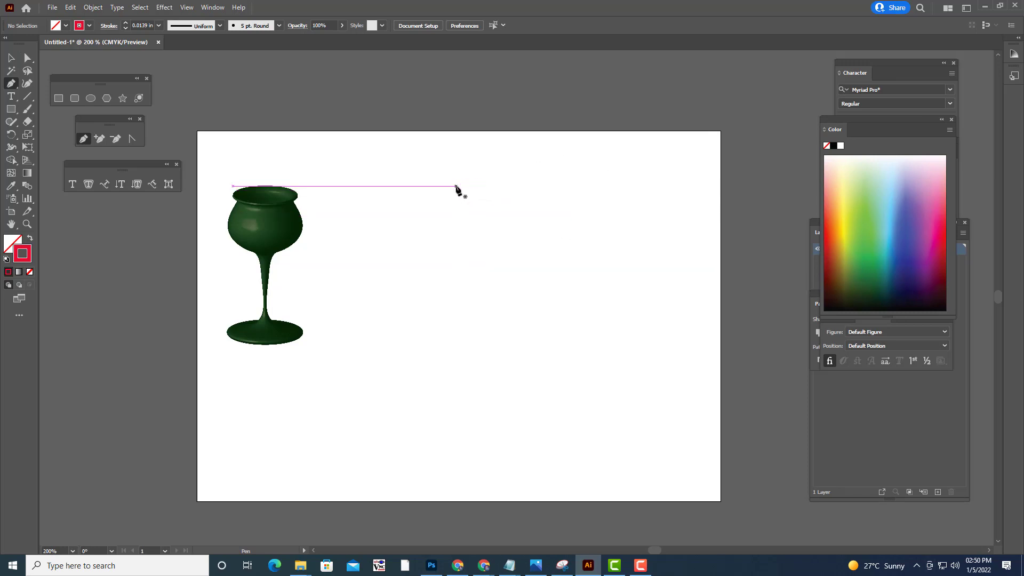
left_click(456, 186)
left_click_drag(475, 220, 447, 241)
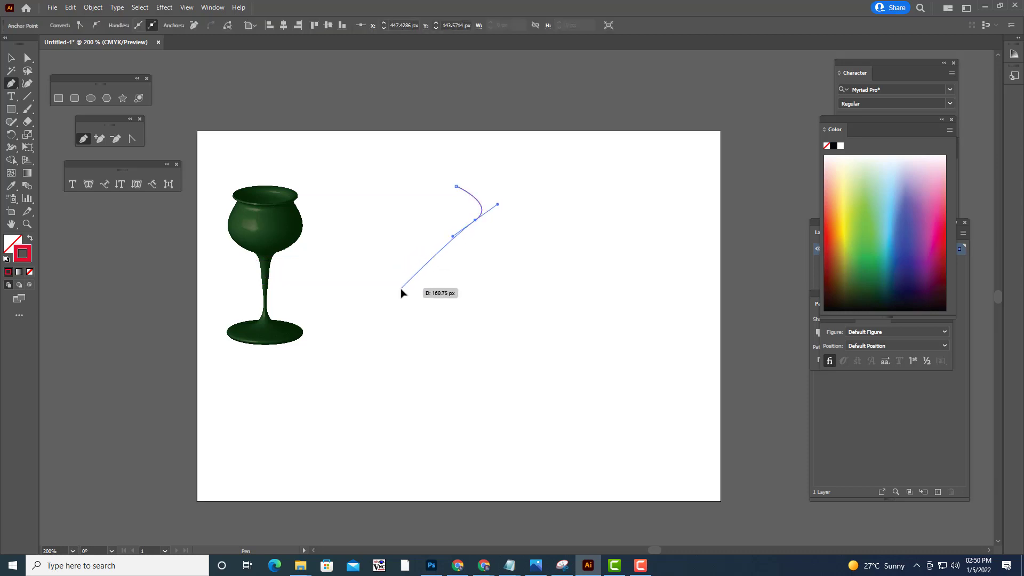
left_click_drag(400, 288, 399, 322)
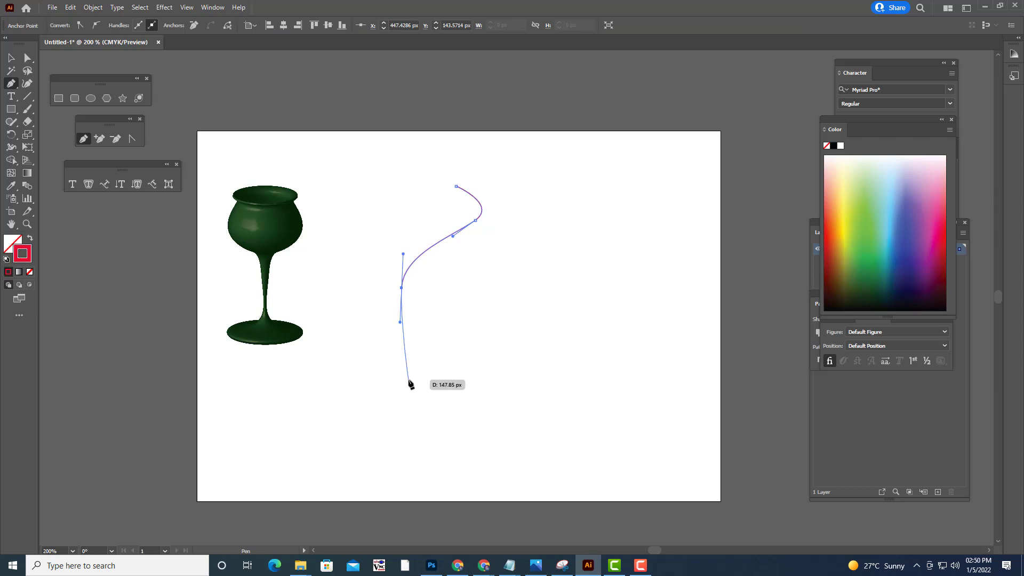
left_click_drag(409, 380, 539, 376)
Reshape the red profile's neck curve and shift its shoulder anchor to about X 325, Y 228 px, tilting the handles outward
left_click(28, 59)
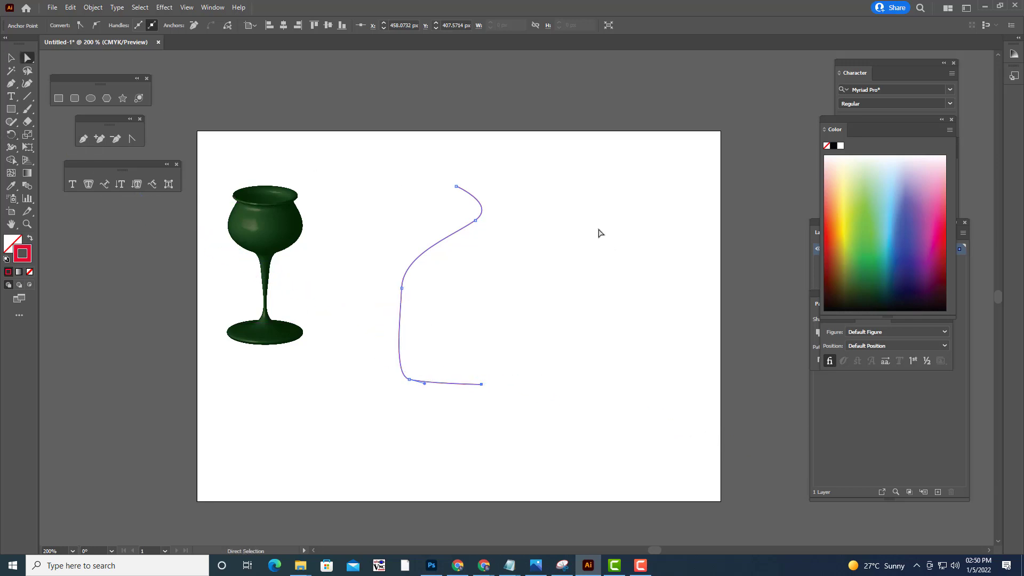
left_click(475, 221)
left_click_drag(497, 205, 504, 195)
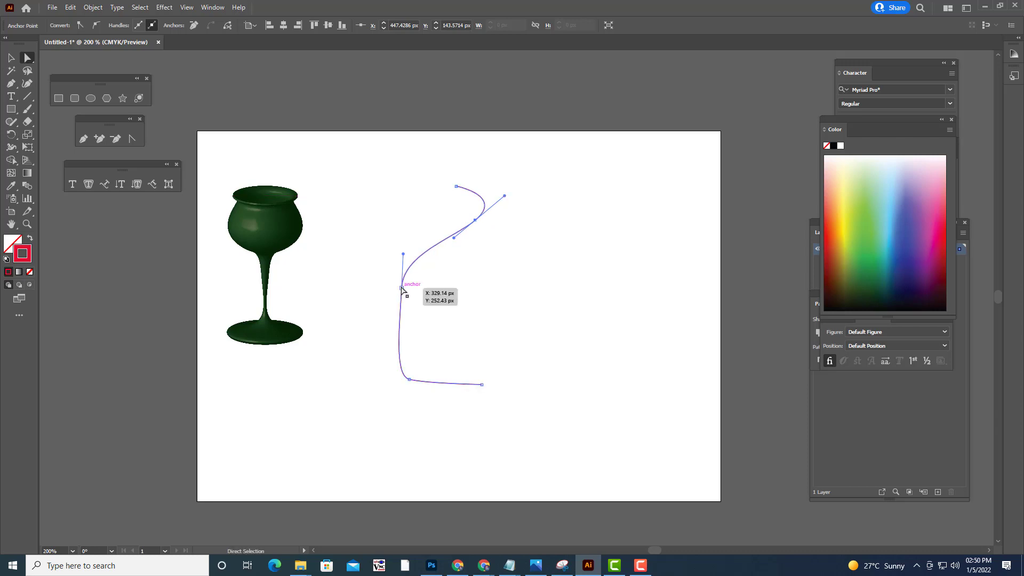
left_click_drag(401, 289, 401, 274)
left_click_drag(400, 238, 418, 232)
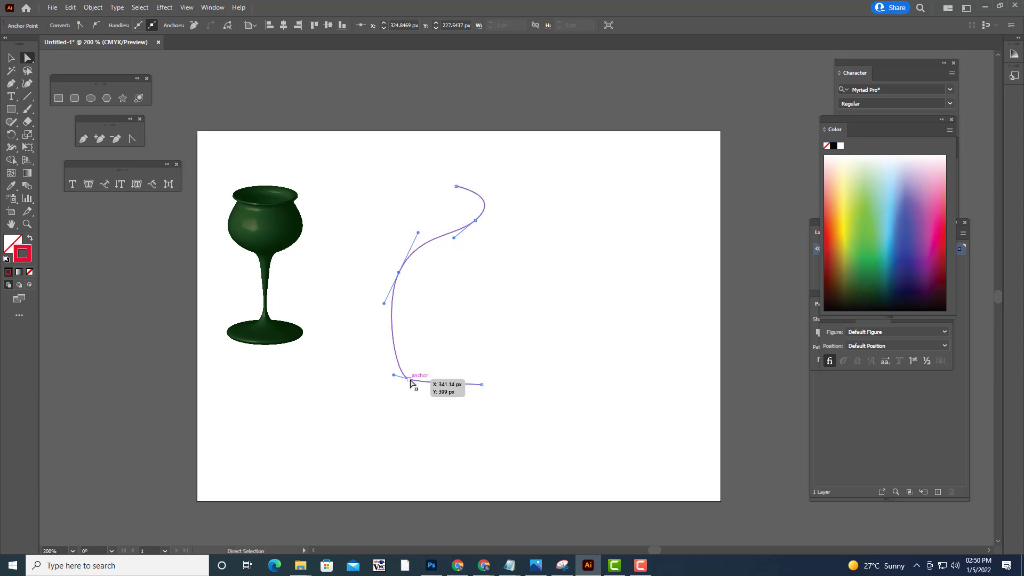
Move the red profile's lower body corner inward and lower its base endpoint to about X 463, Y 418 px
left_click_drag(410, 382, 485, 392)
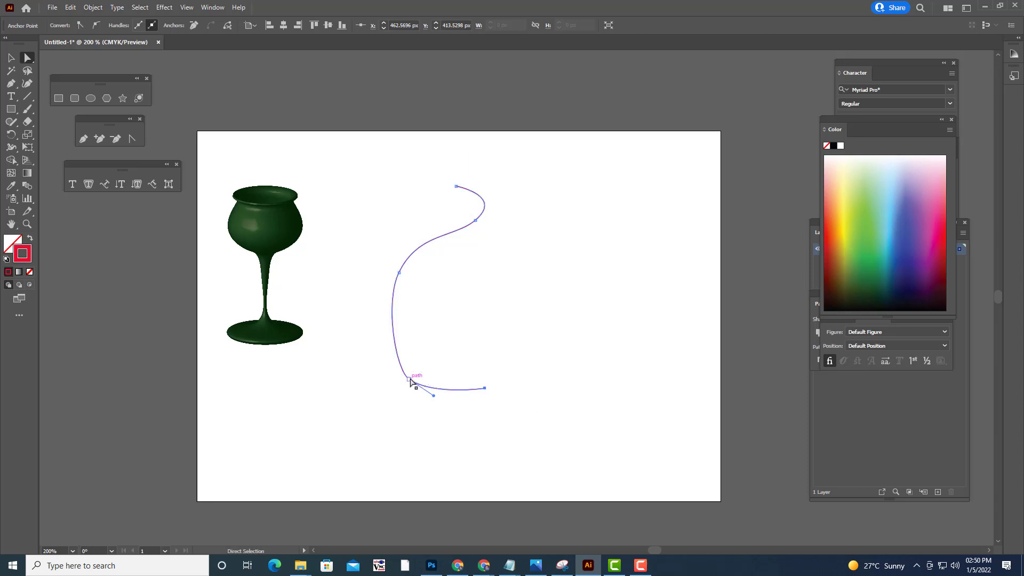
mouse_move(411, 380)
left_mouse_down()
mouse_move(407, 366)
mouse_move(419, 383)
mouse_move(424, 376)
left_mouse_up()
left_click(556, 316)
left_click_drag(485, 388, 485, 395)
left_click(560, 320)
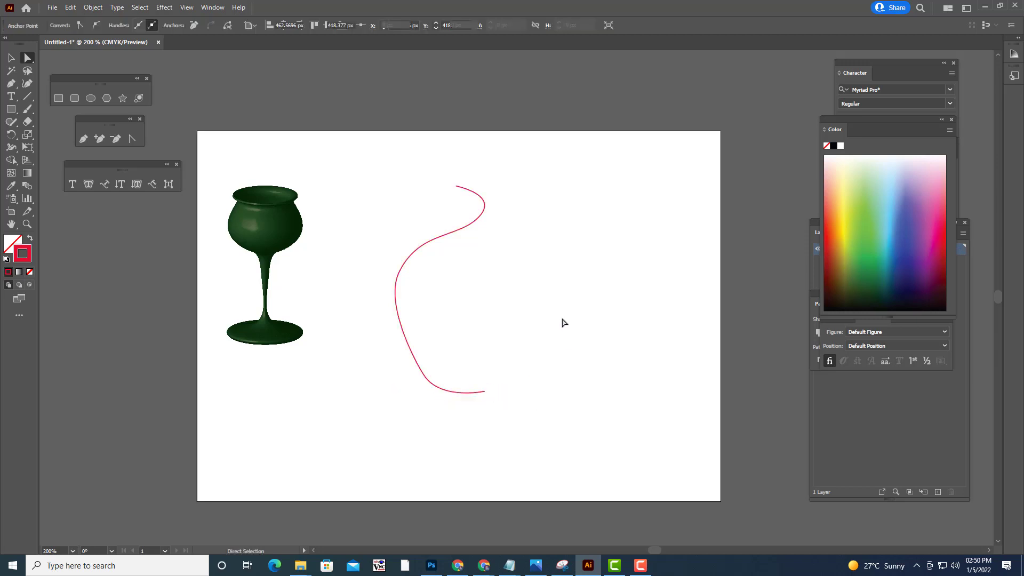
Lengthen the neck anchor's upper handle so the lip curve of the red profile bulges slightly farther outward
left_click(475, 221)
left_click_drag(497, 201, 511, 193)
left_click(491, 254)
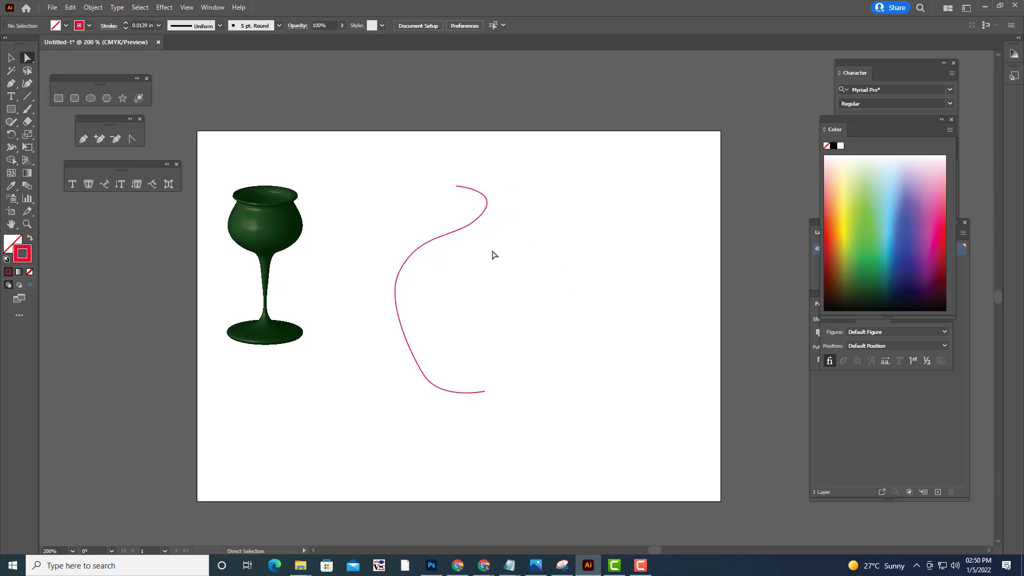
Set the red profile's stroke weight to 0.125 in
left_click(13, 59)
left_click(486, 202)
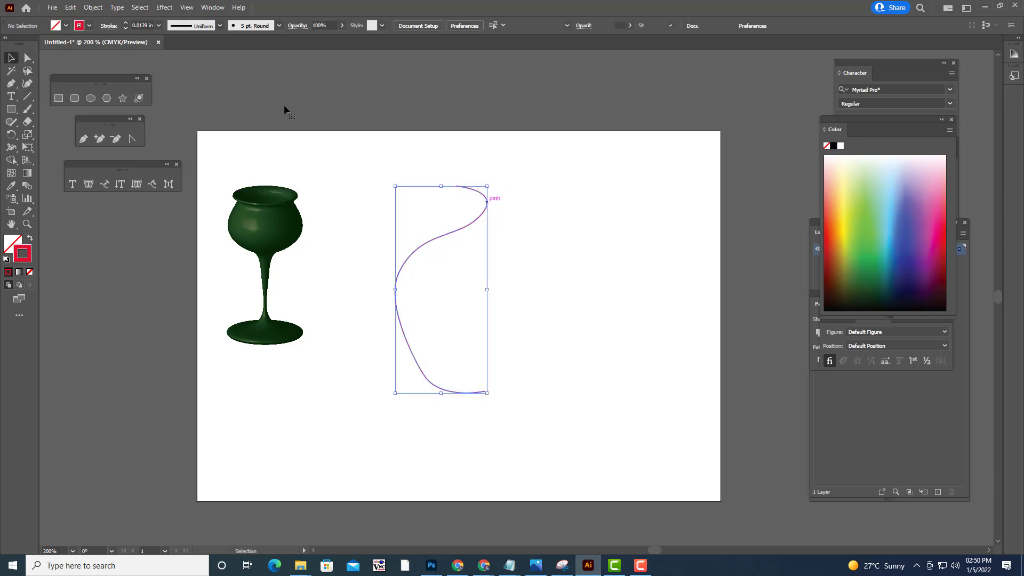
left_click(126, 24)
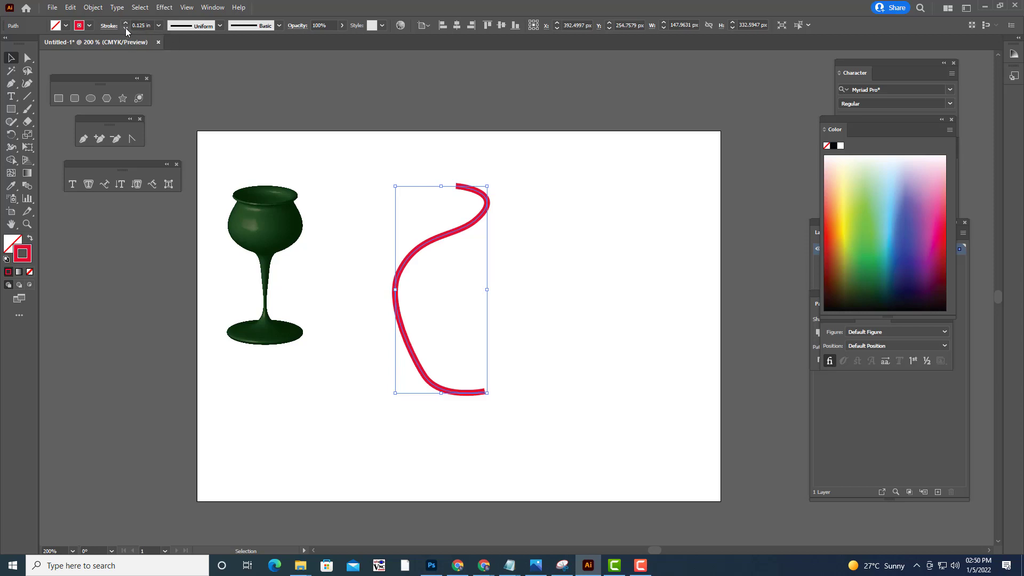
left_click(126, 28)
left_click(125, 23)
left_click(517, 191)
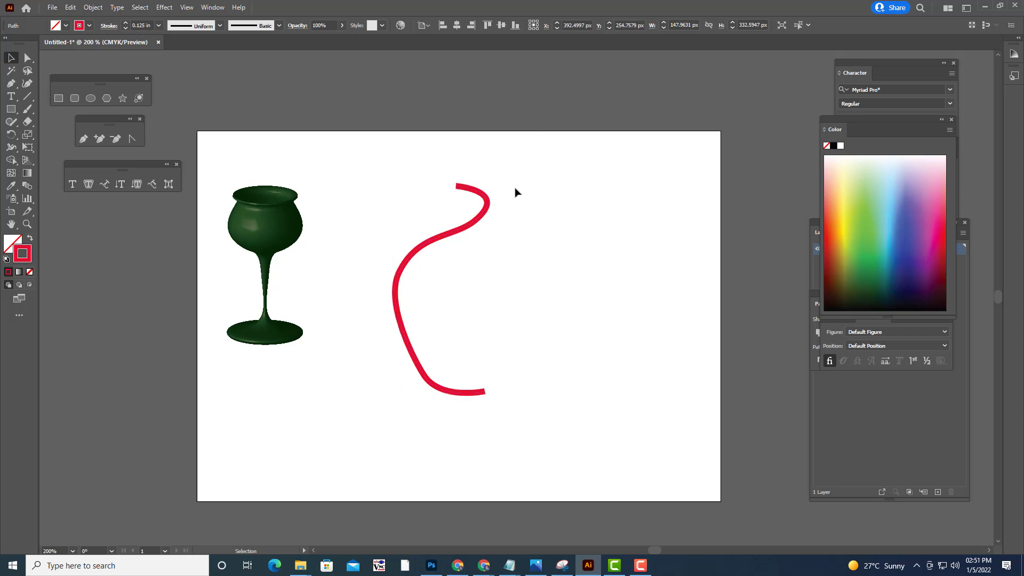
left_click(486, 211)
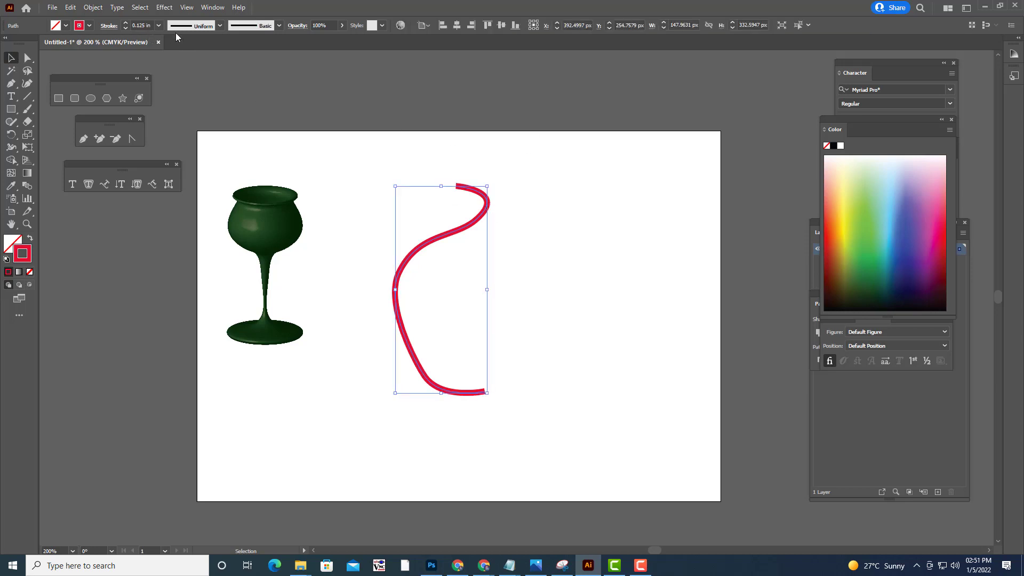
left_click(164, 7)
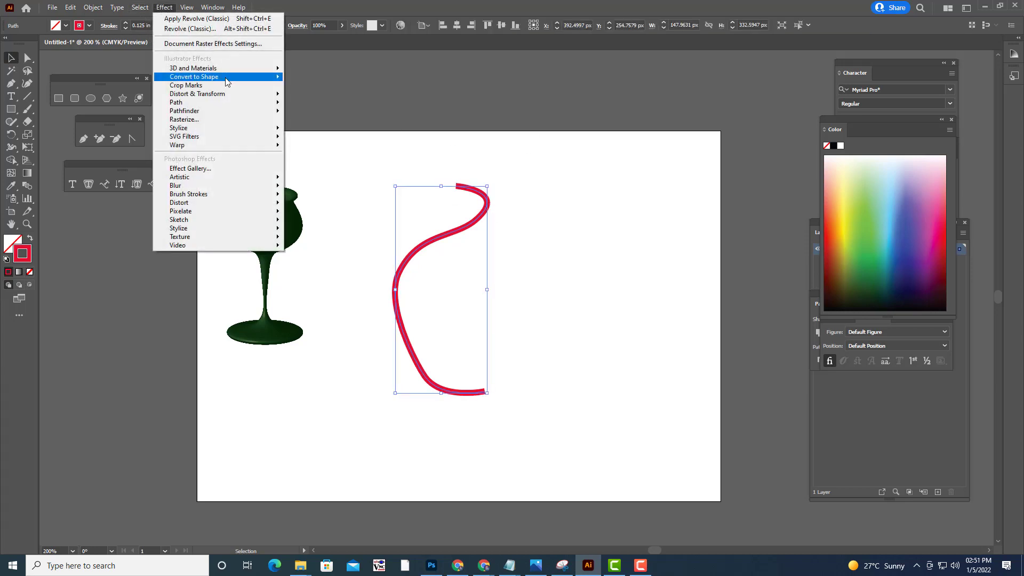
mouse_move(224, 68)
mouse_move(345, 130)
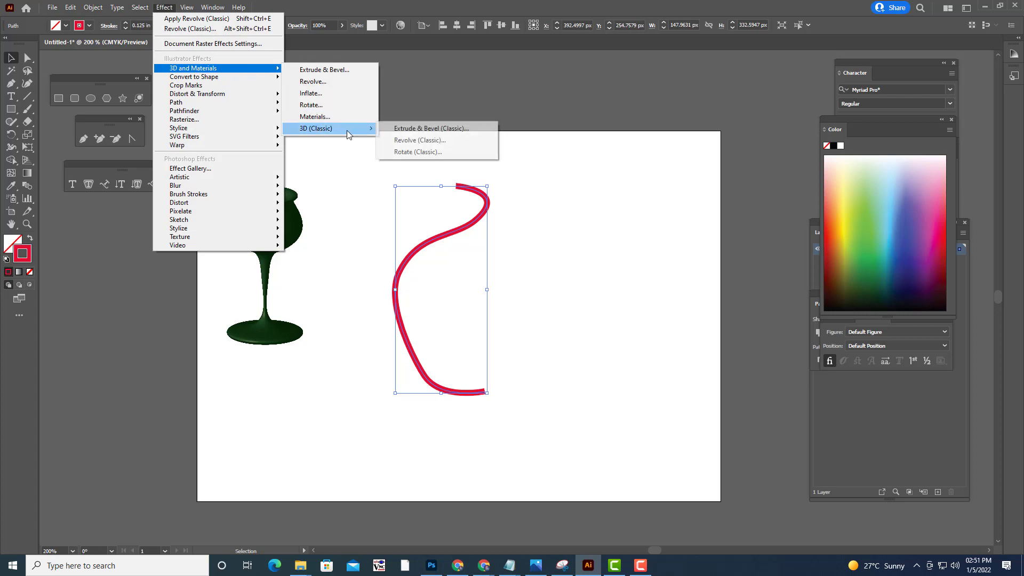
left_click(443, 141)
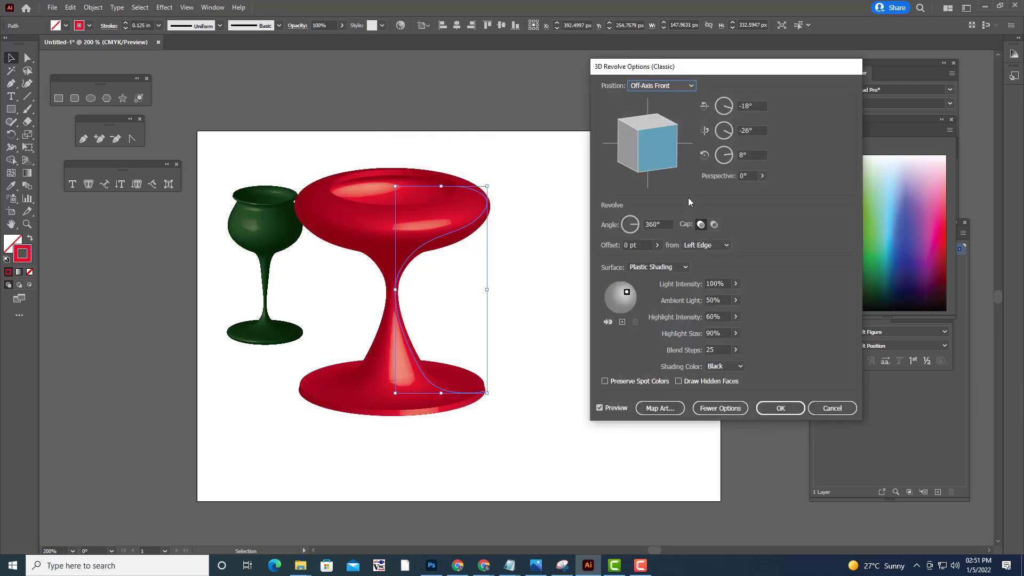
left_click(726, 245)
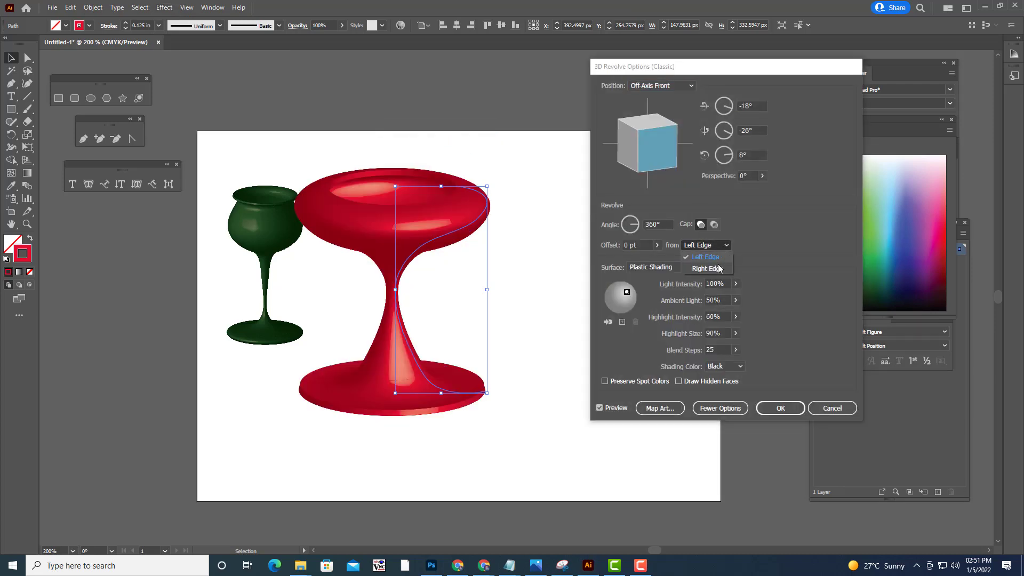
left_click(768, 241)
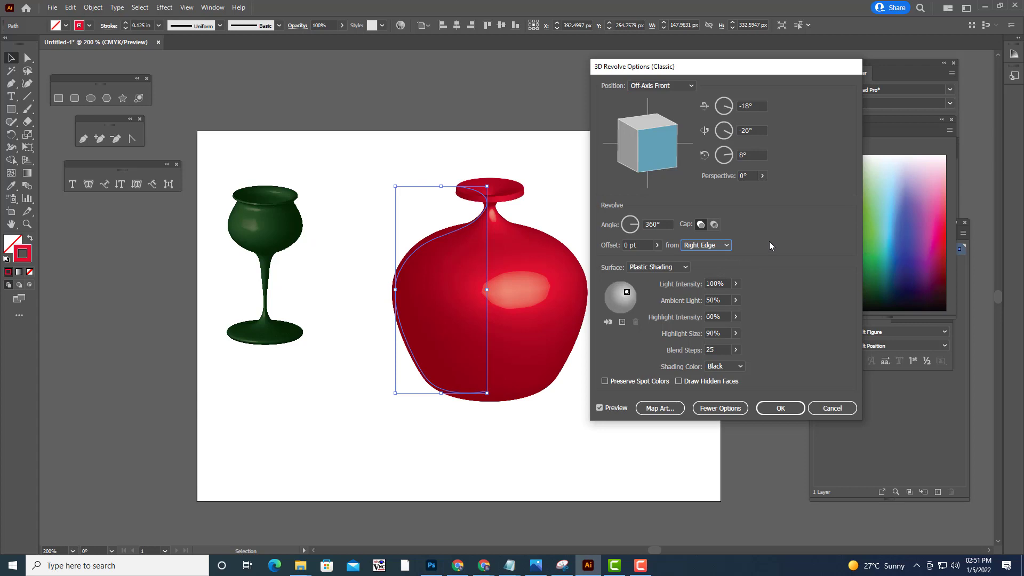
left_click(832, 409)
Shift the red profile slightly and pull its upper lip endpoint out to about X 365, Y 78 px
key("a")
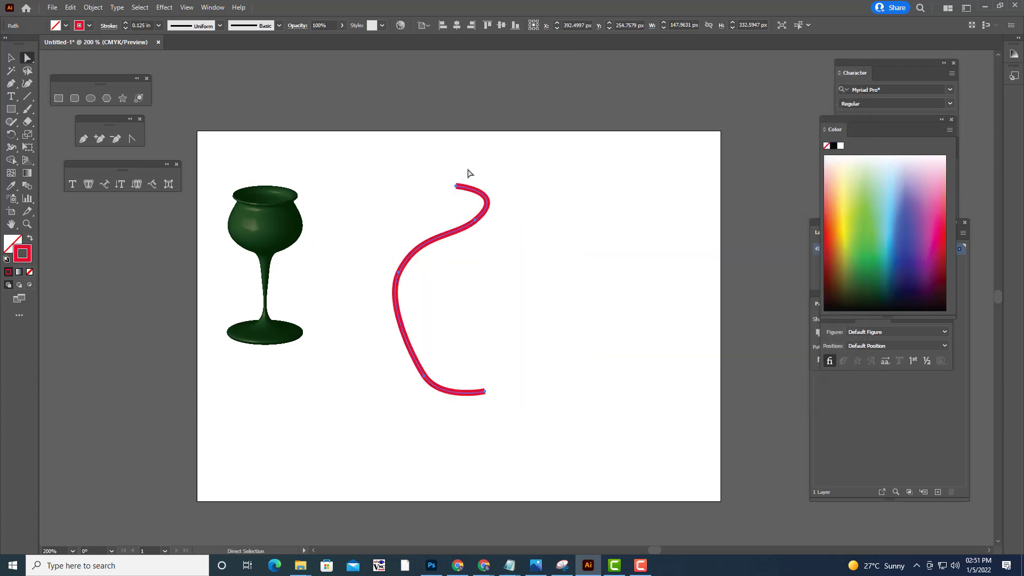
left_click_drag(456, 186, 425, 183)
left_click(442, 183)
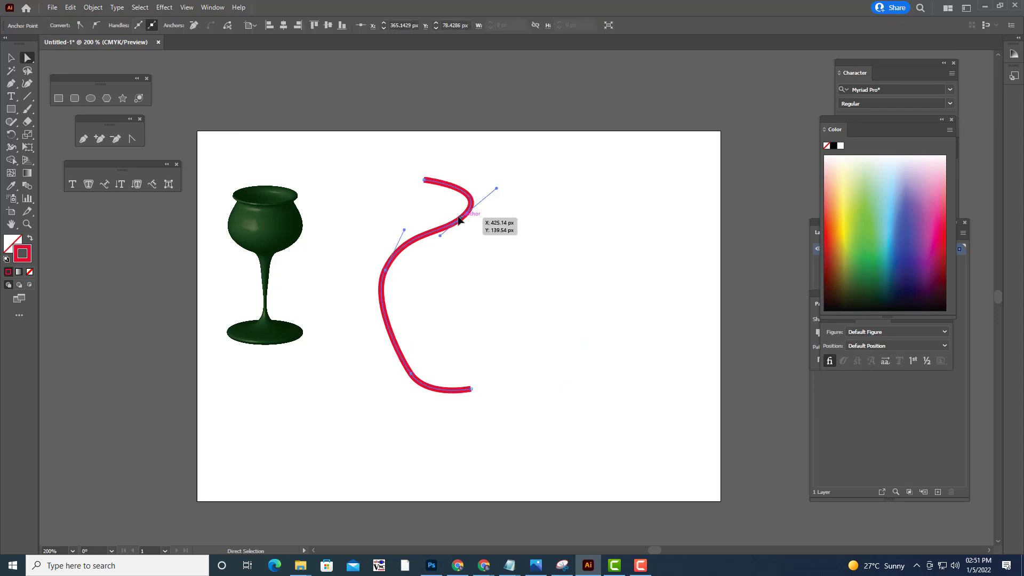
Move the red profile's neck anchor to about X 403, Y 136 px and rotate its handles nearly vertical
left_click_drag(458, 220, 445, 216)
left_click_drag(480, 187, 456, 177)
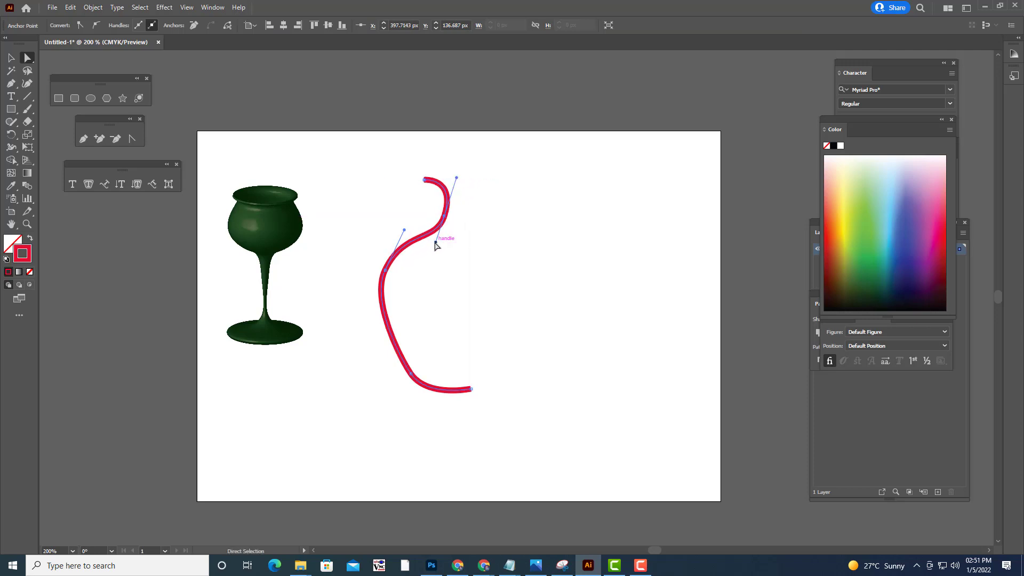
left_click_drag(435, 244, 447, 179)
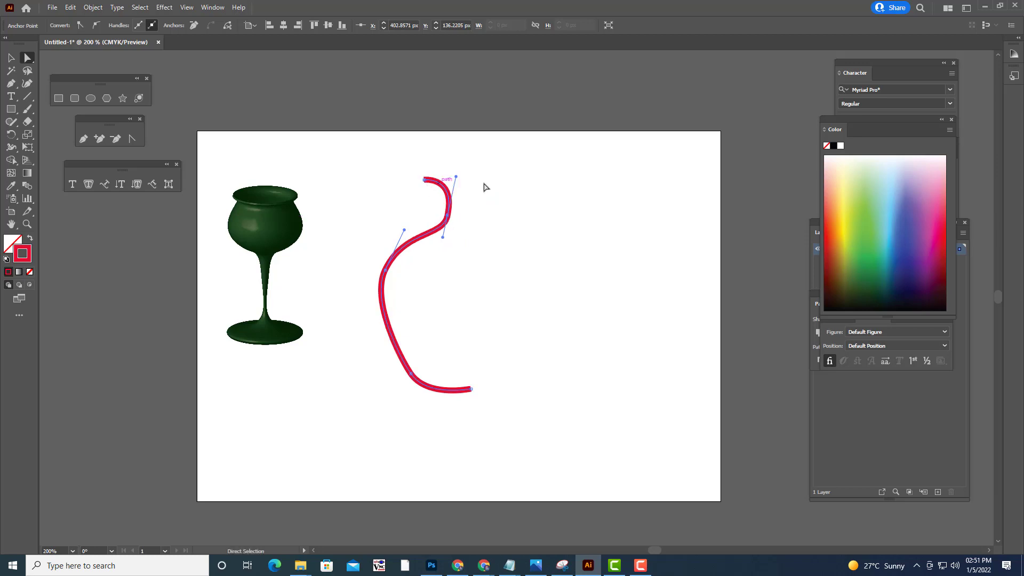
left_click(486, 189)
left_click(449, 216)
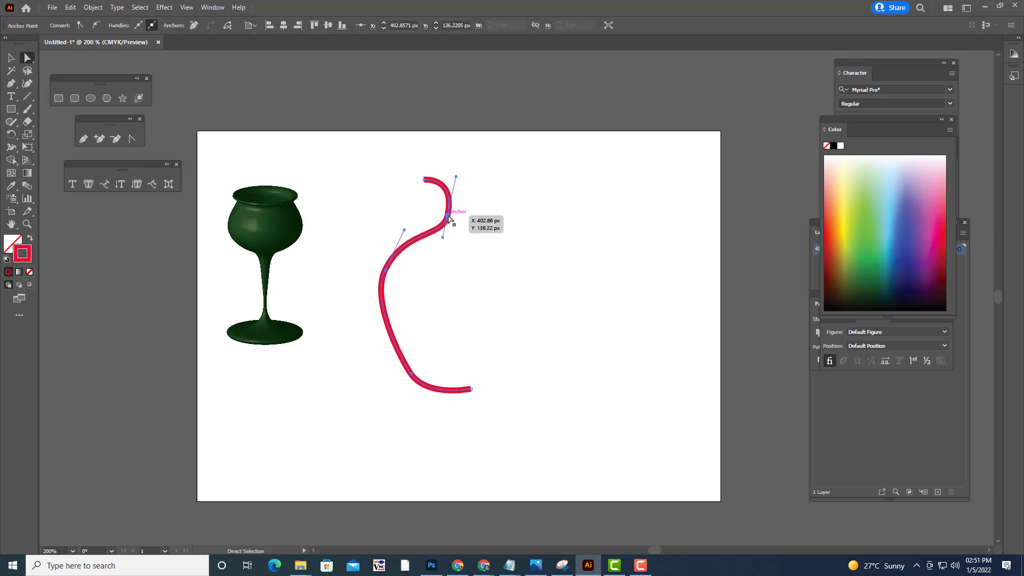
left_click(317, 226)
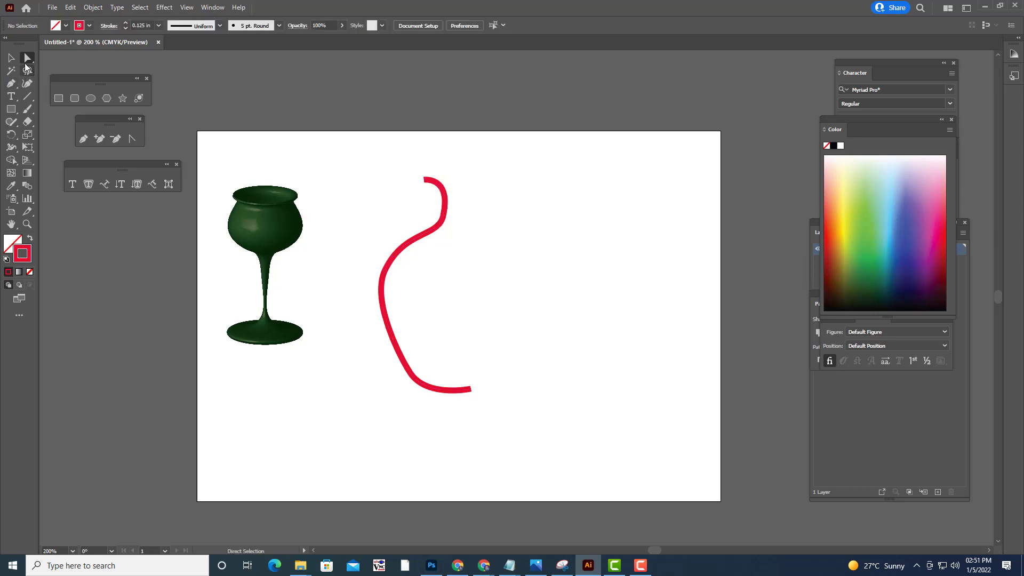
Apply a classic 3D Revolve to the whole red profile, revolving 360° from the Right Edge
left_click(11, 57)
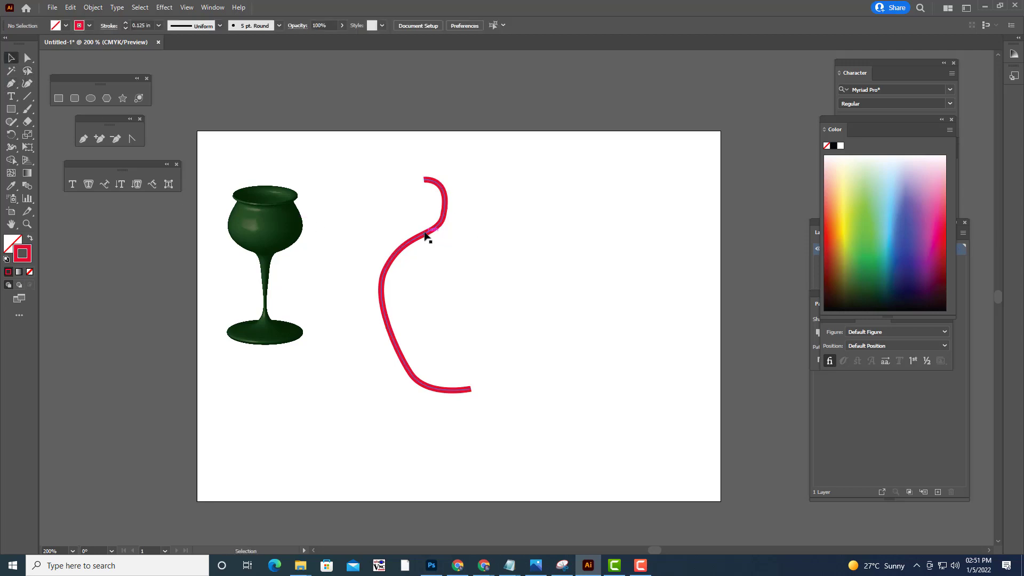
left_click(427, 236)
left_click(161, 8)
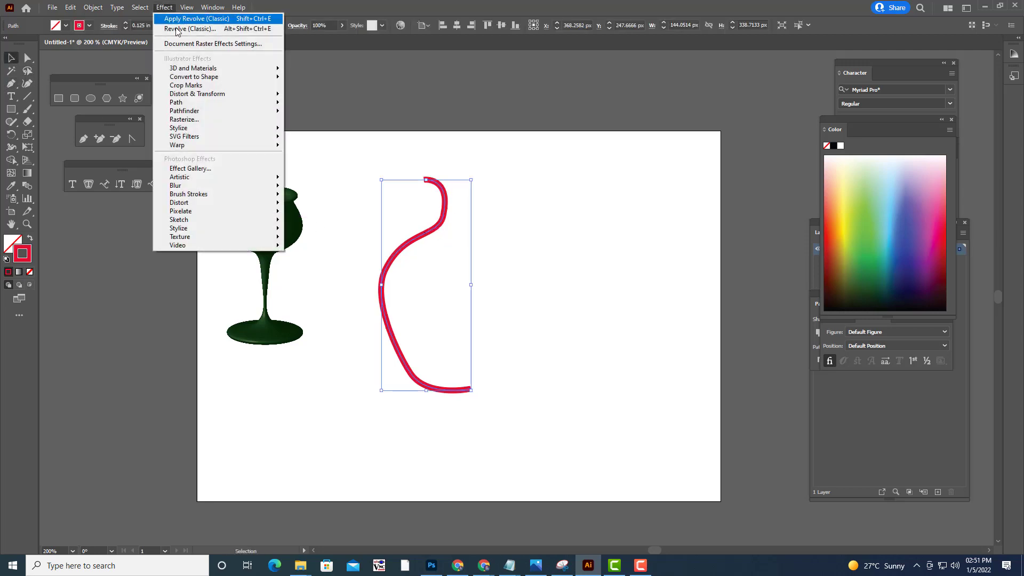
mouse_move(204, 71)
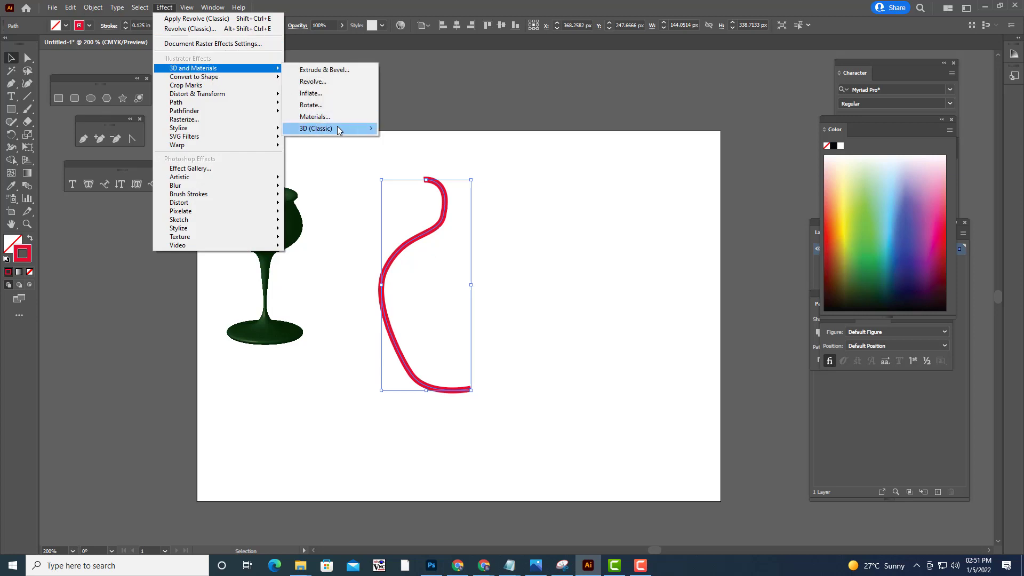
mouse_move(337, 130)
left_click(453, 142)
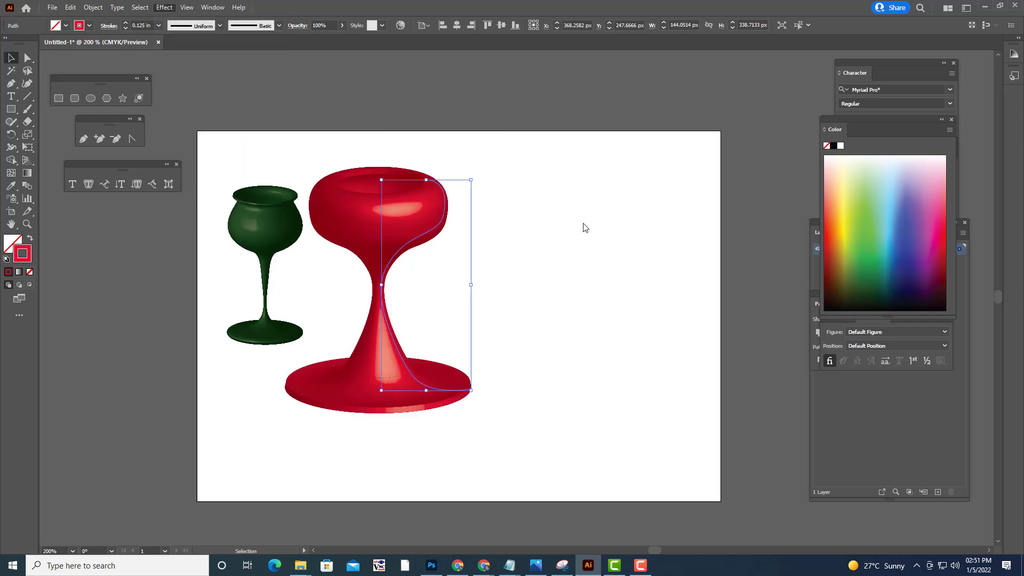
left_click(724, 246)
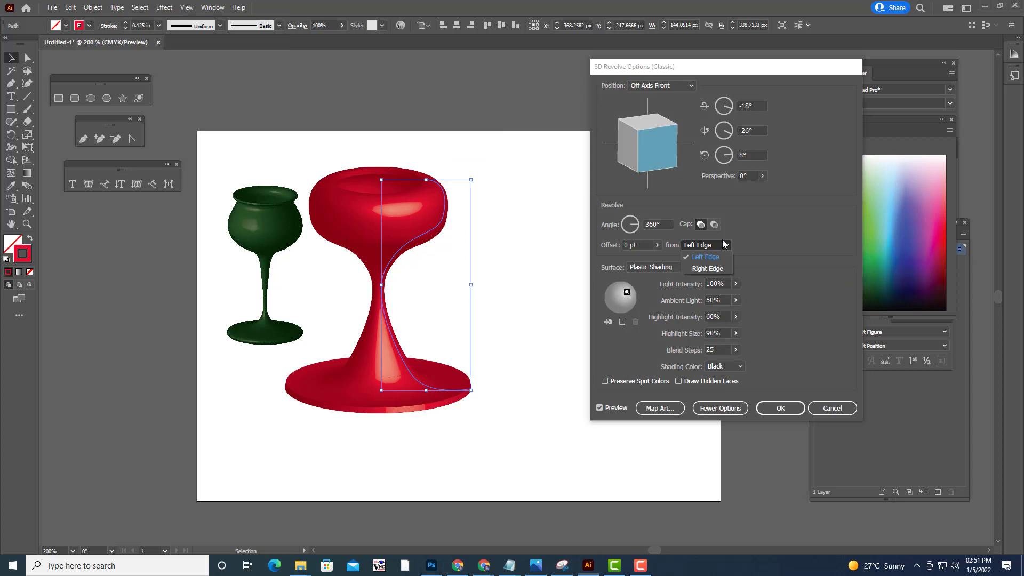
left_click(715, 267)
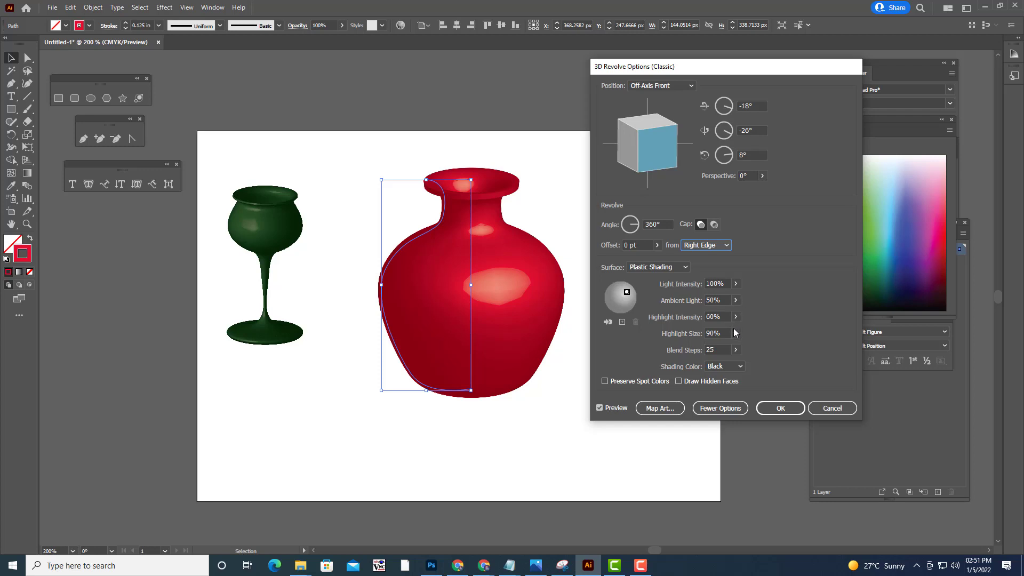
Reduce the red vase's Highlight Size to 21% and its Ambient Light to 10%
left_click(735, 349)
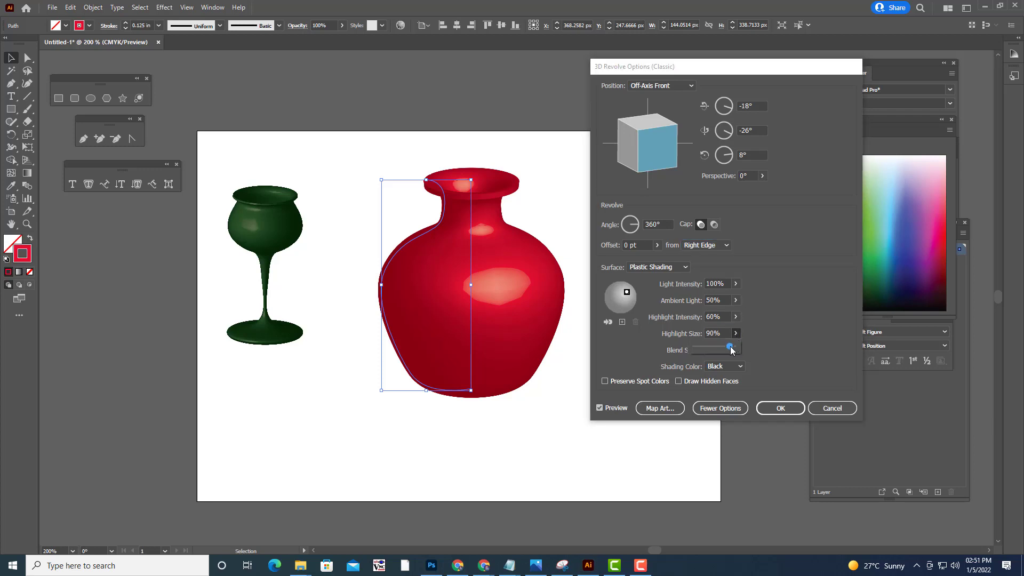
left_click_drag(730, 346, 709, 351)
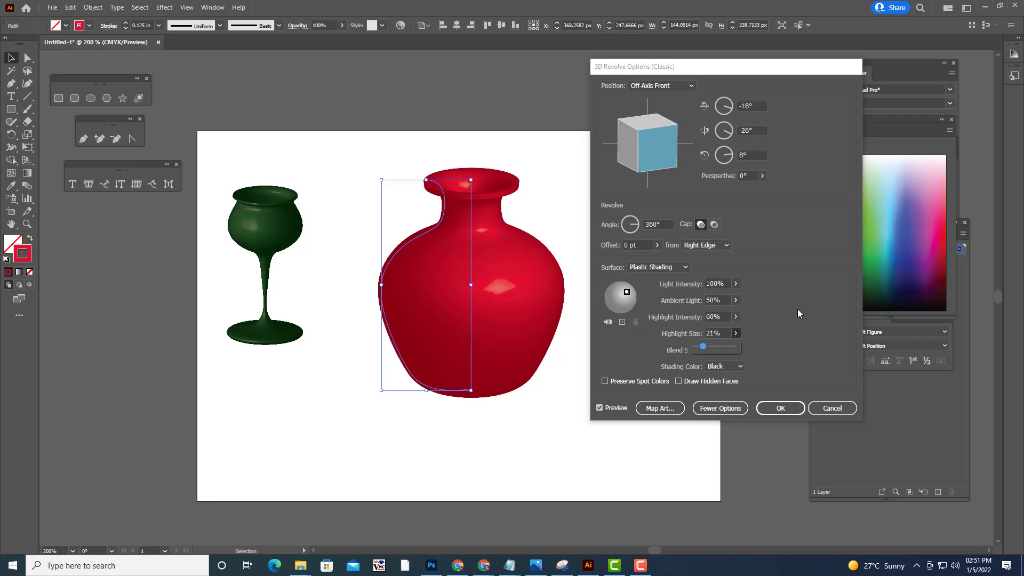
left_click(794, 270)
left_click(735, 316)
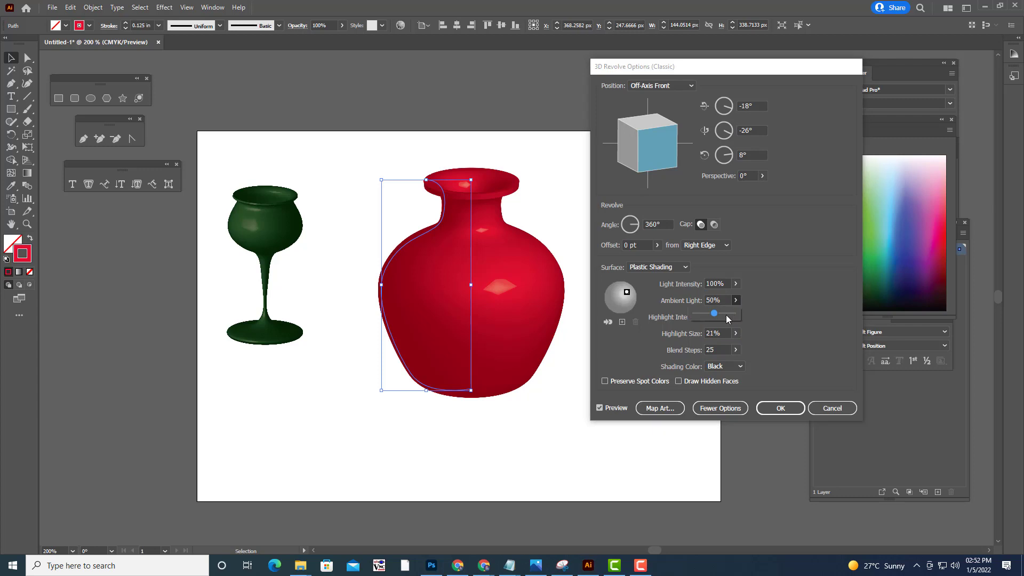
left_click_drag(715, 314, 701, 318)
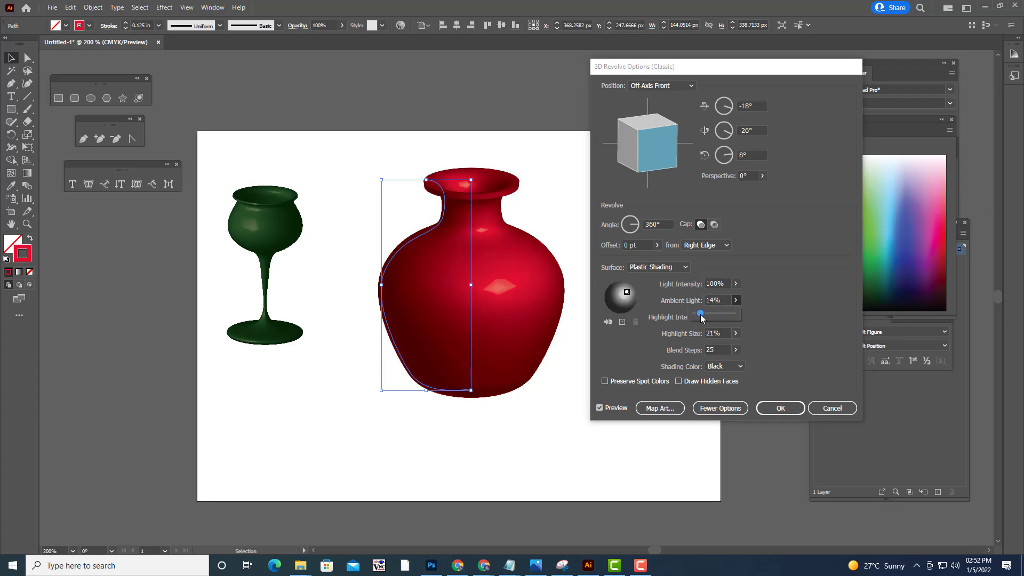
left_click_drag(699, 312, 699, 313)
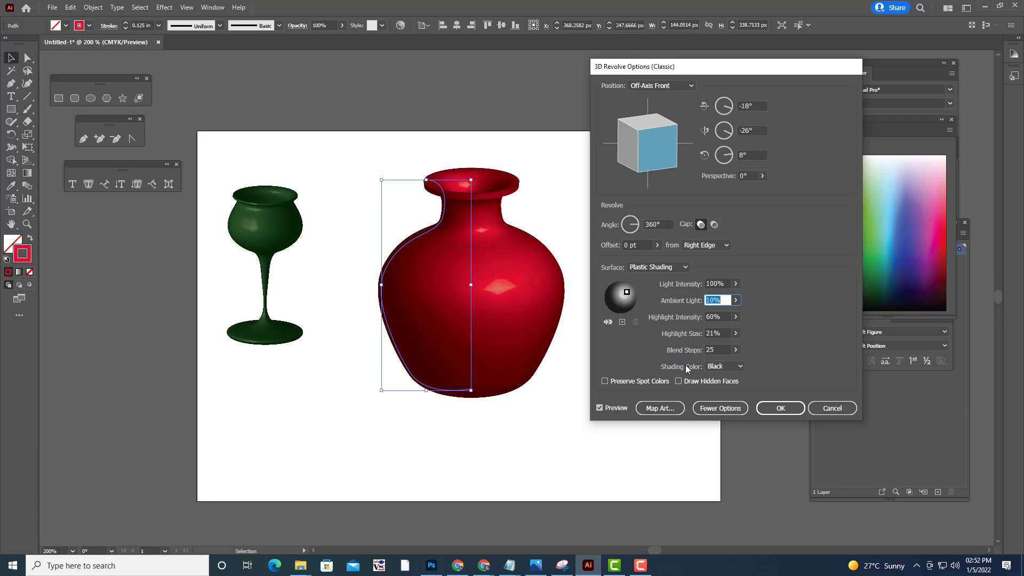
Set the red vase's Blend Steps to 104
left_click(735, 349)
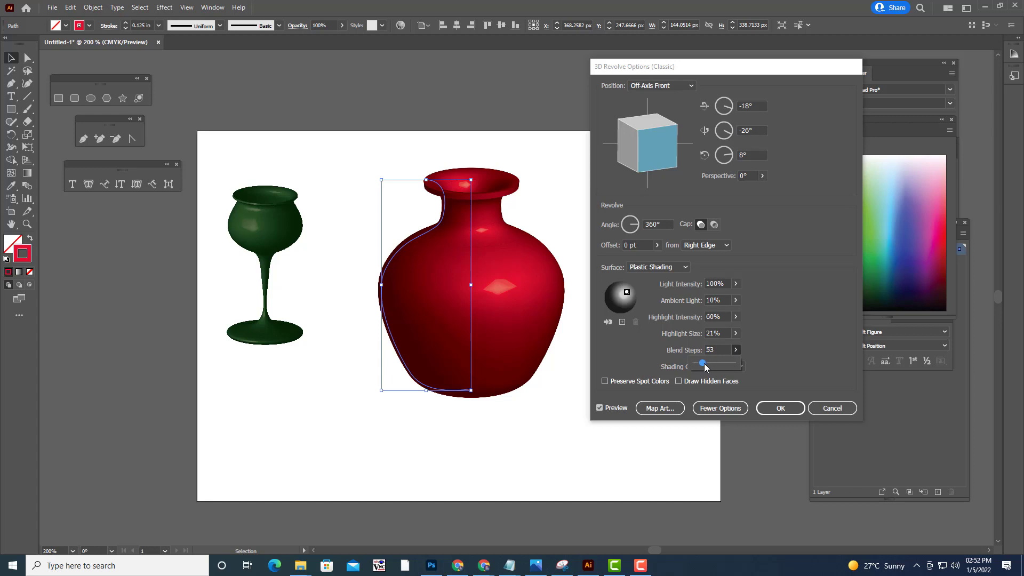
left_click_drag(704, 363, 705, 364)
left_click(803, 302)
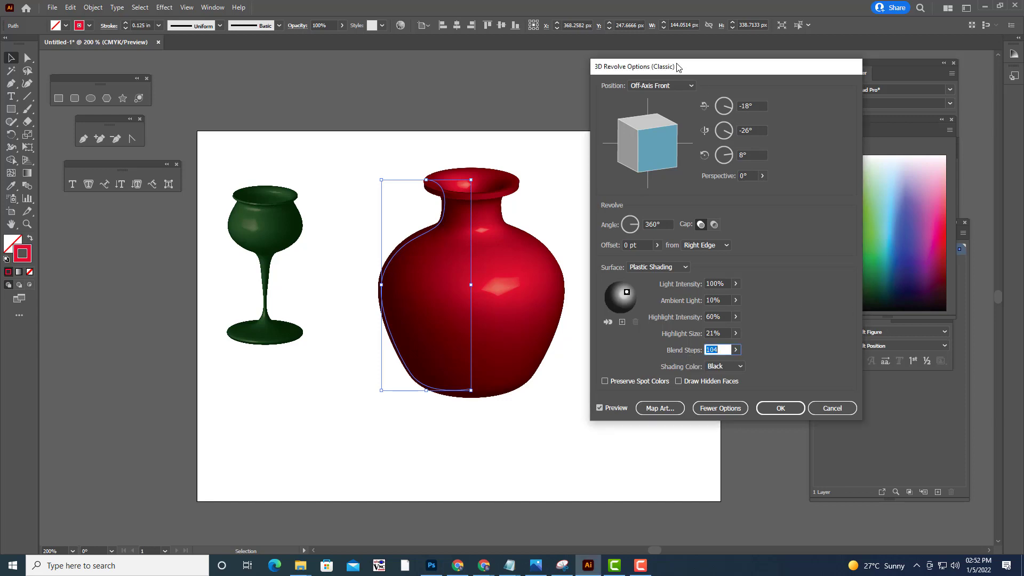
Give the red vase's 3D Revolve a Custom shading color of dark maroon #2B0205
left_click_drag(676, 66, 673, 69)
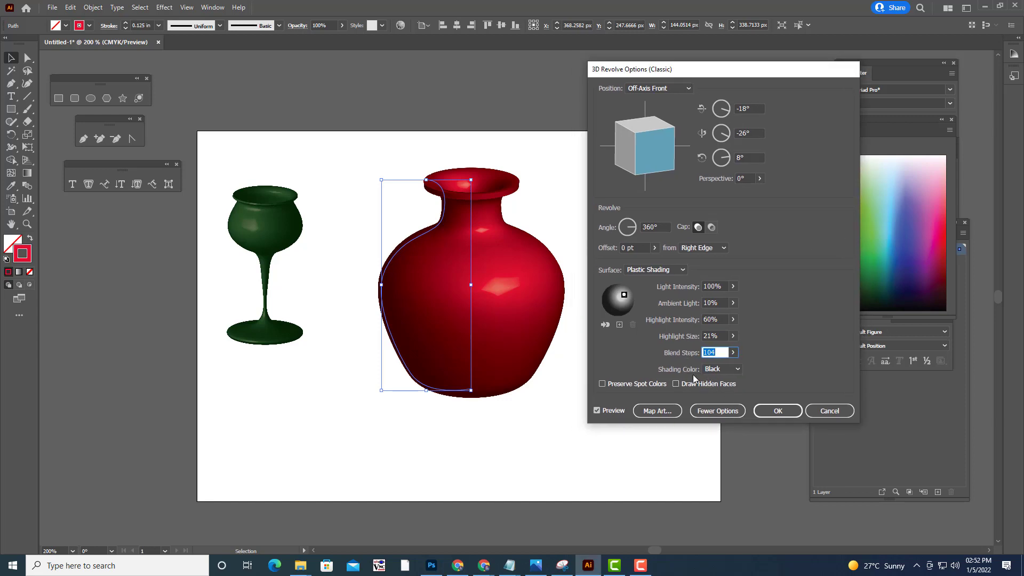
left_click(738, 369)
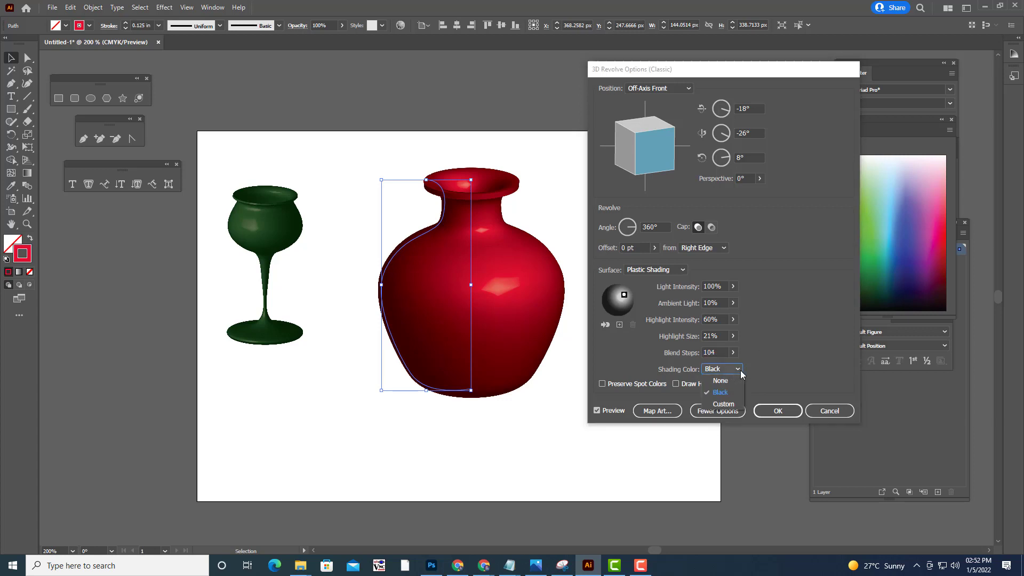
left_click(725, 404)
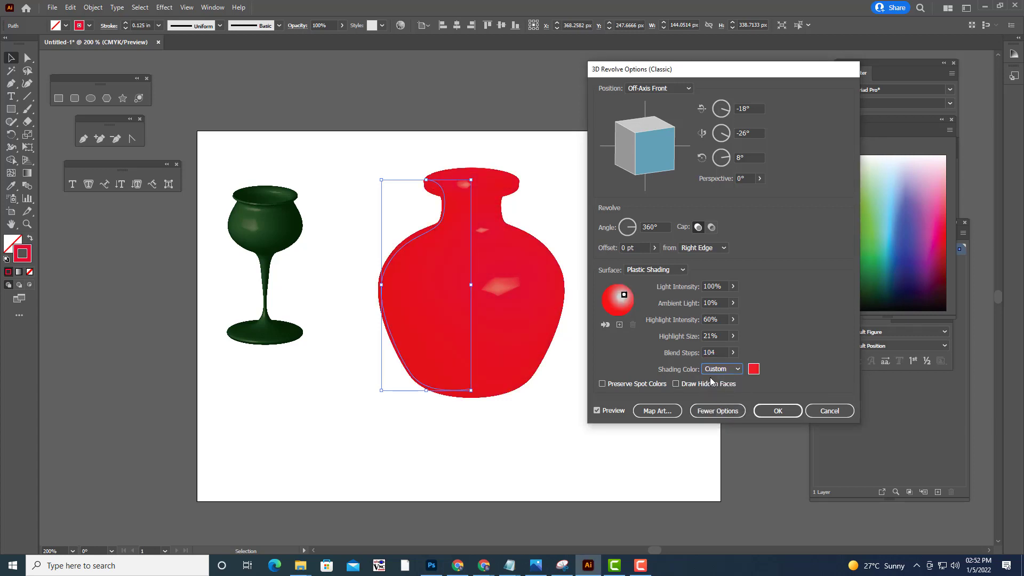
left_click(753, 369)
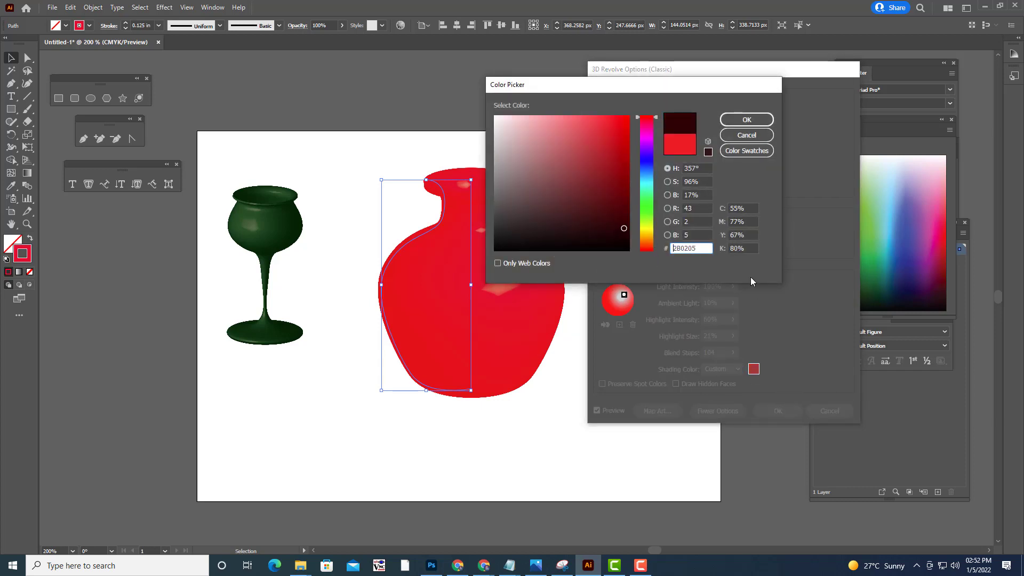
left_click_drag(593, 87, 672, 96)
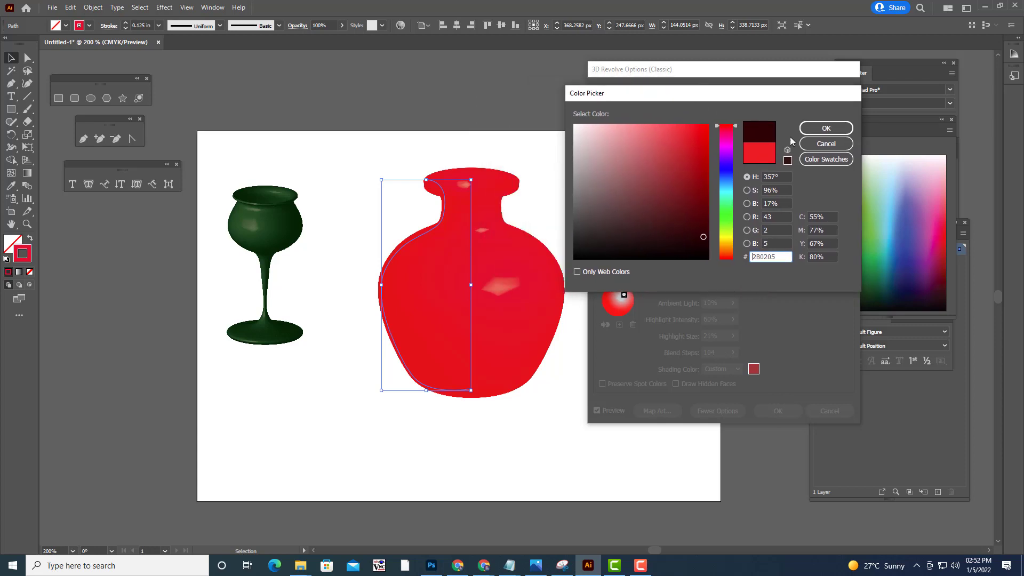
left_click(812, 128)
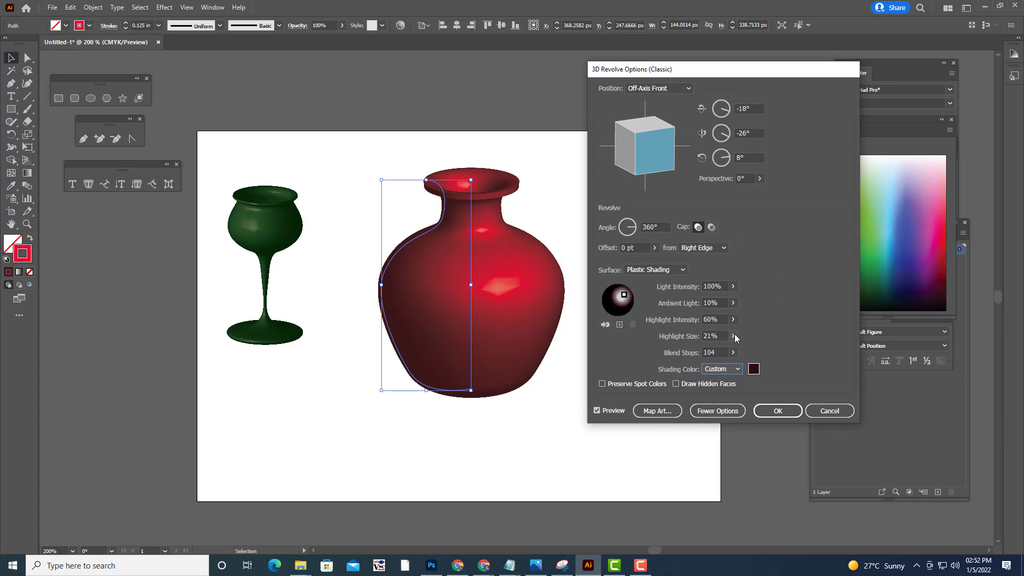
Set the red vase's Highlight Intensity to 17% and apply the revolve settings
left_click_drag(733, 336, 699, 336)
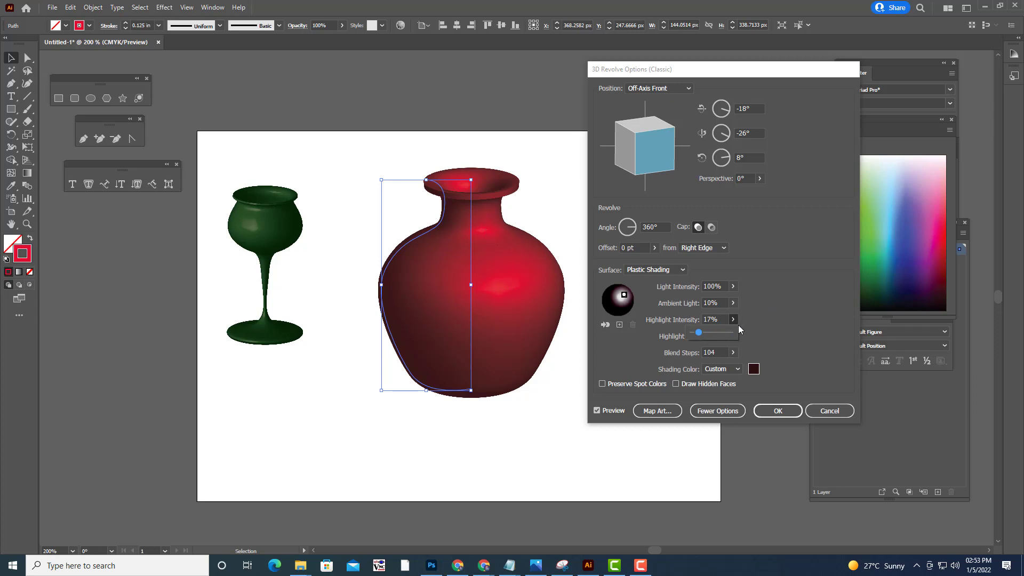
left_click(777, 411)
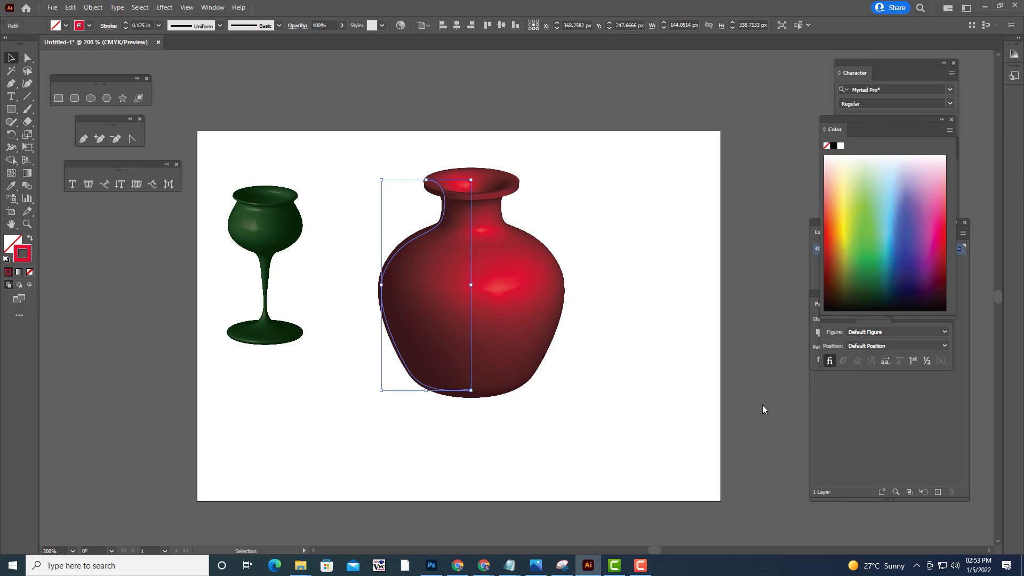
left_click(623, 323)
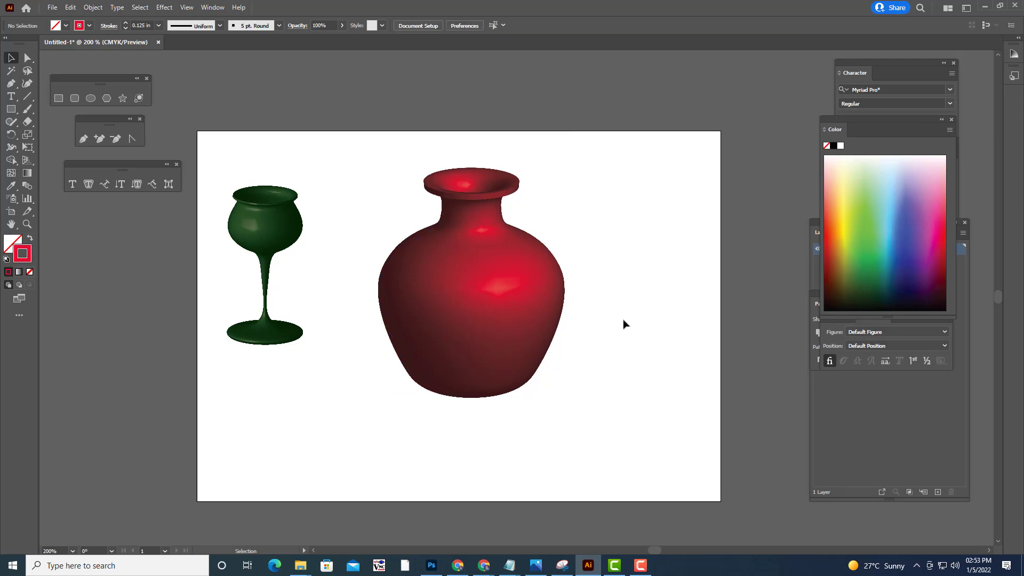
Expand the appearance of the revolved red vase into editable artwork
left_click(526, 297)
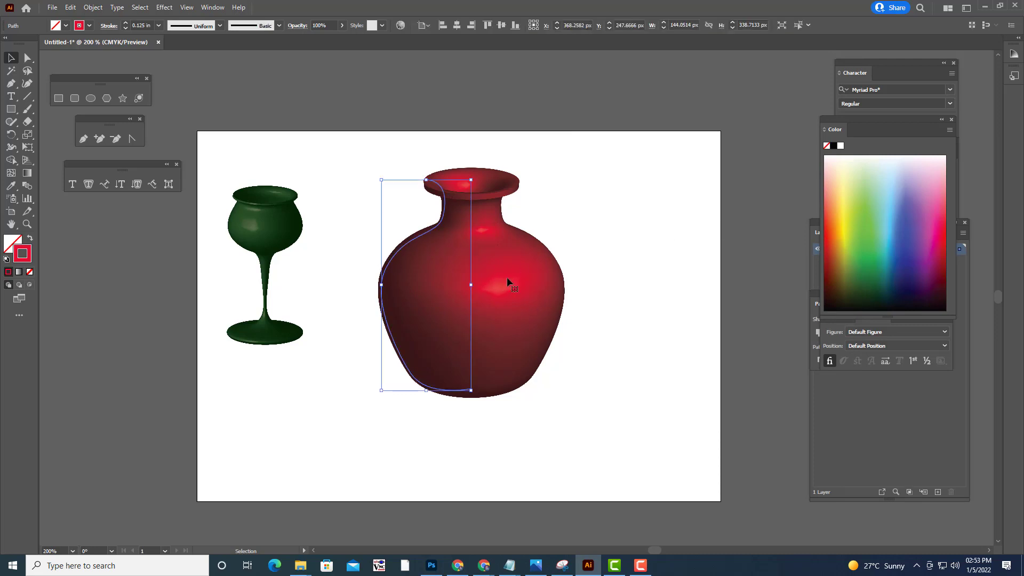
left_click(94, 8)
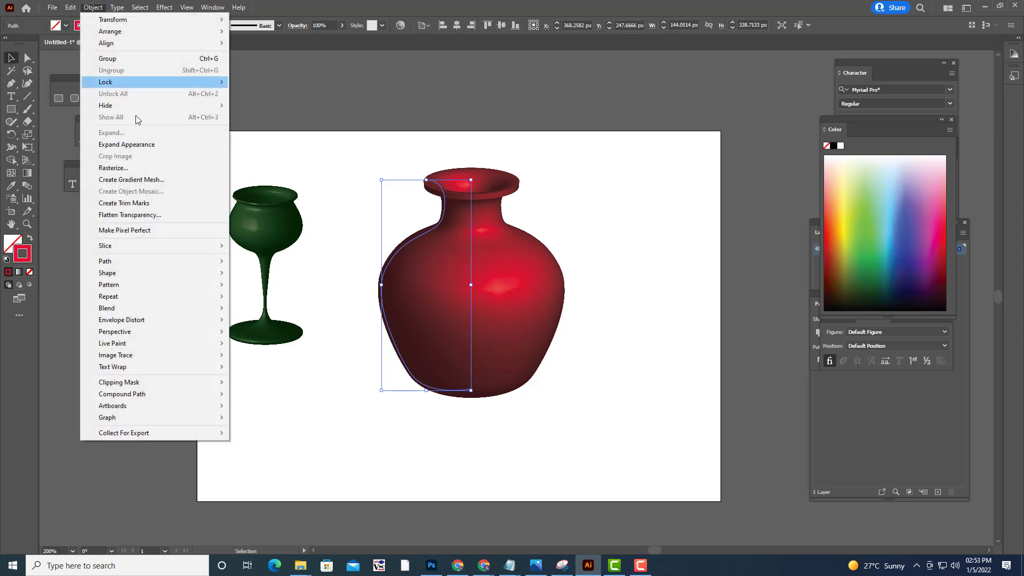
left_click(139, 144)
left_click(624, 197)
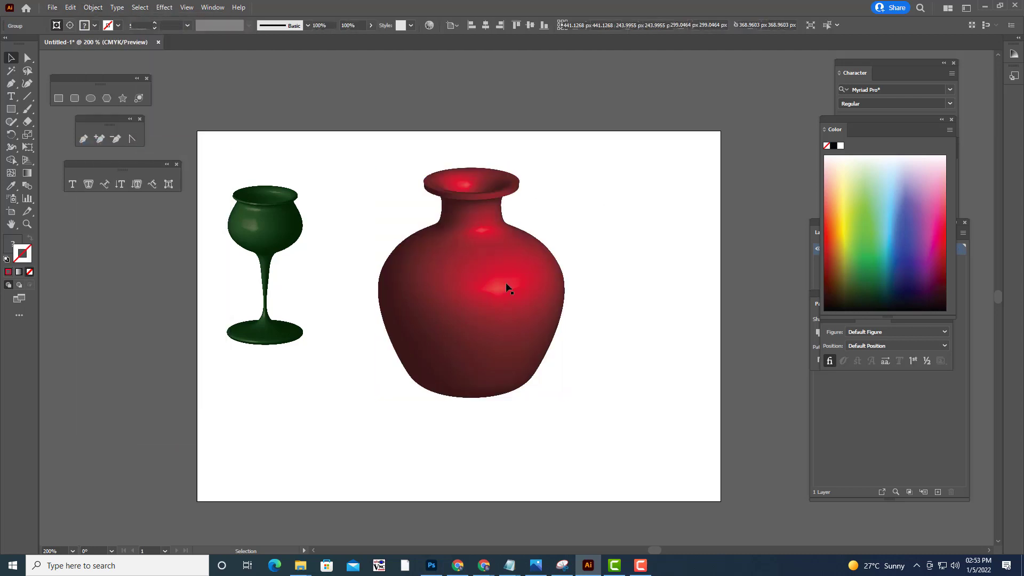
Scale the red vase down proportionally to about 226 × 279 px and place it right beside the green goblet
left_click(498, 282)
left_click_drag(461, 278, 448, 274)
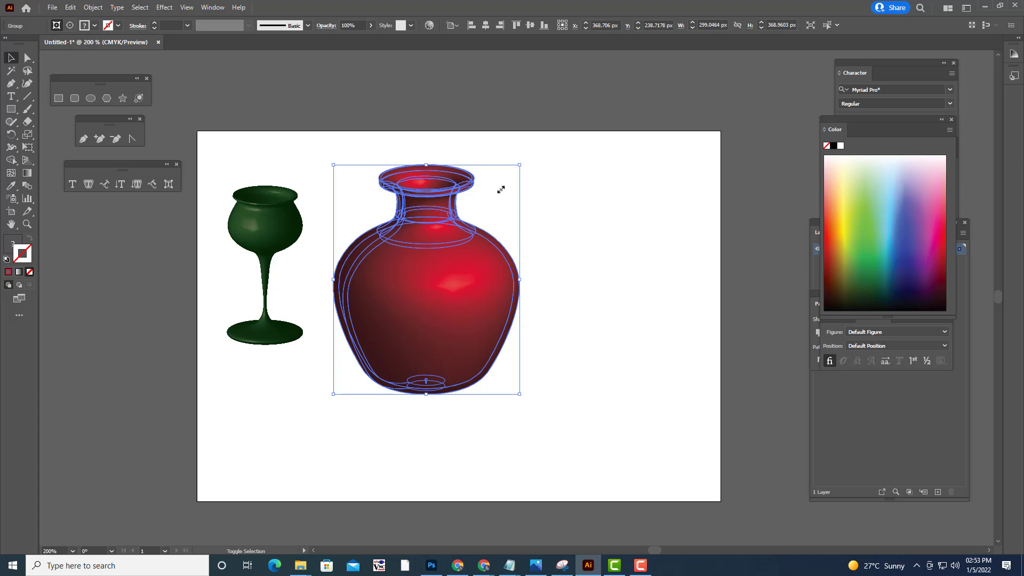
left_click_drag(500, 189, 463, 245)
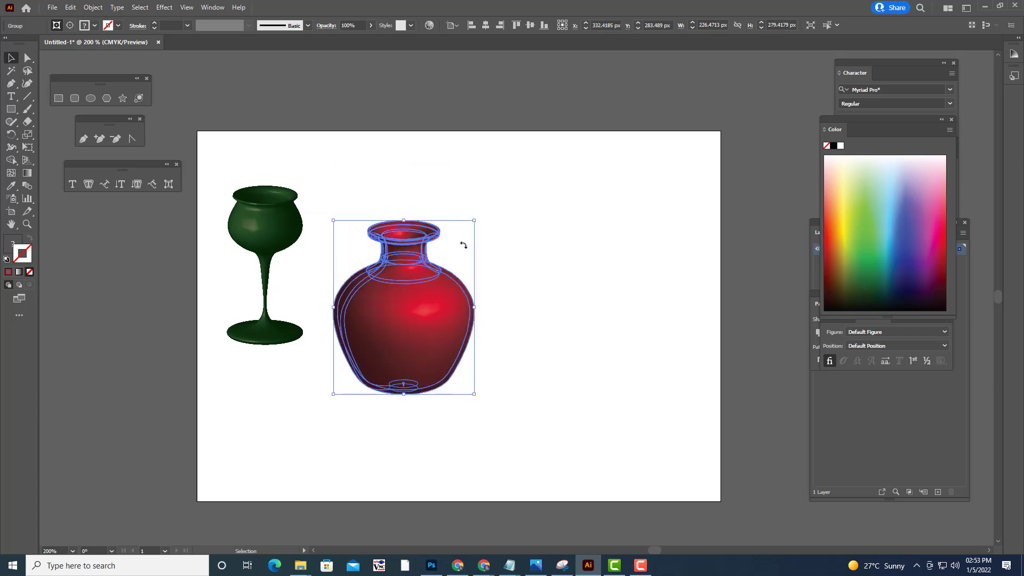
left_click_drag(411, 300, 282, 226)
Scale the green goblet down proportionally to about 76 × 159 px and move it about 66 px toward the red vase
left_click(284, 224)
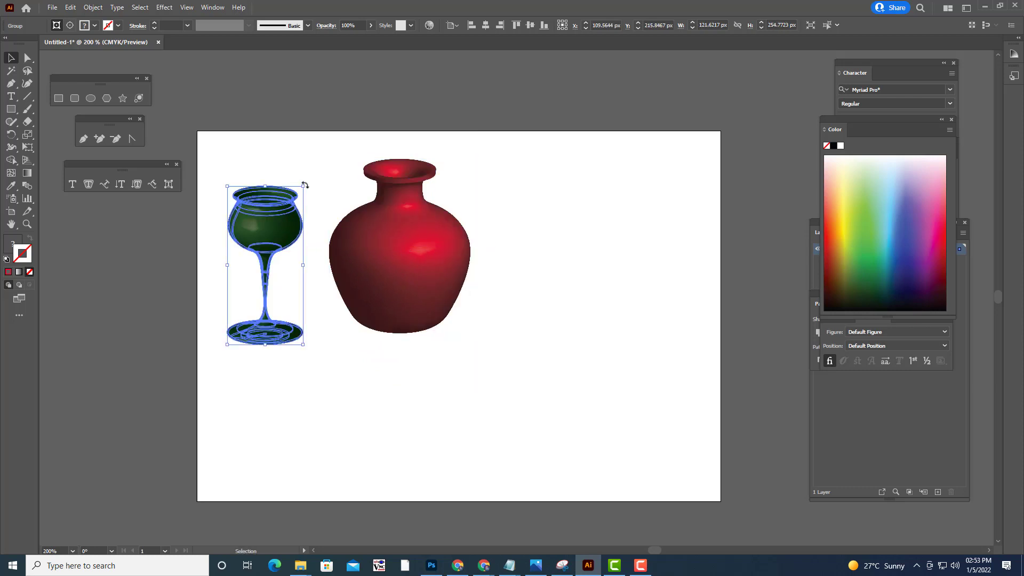
left_click_drag(304, 185, 287, 256)
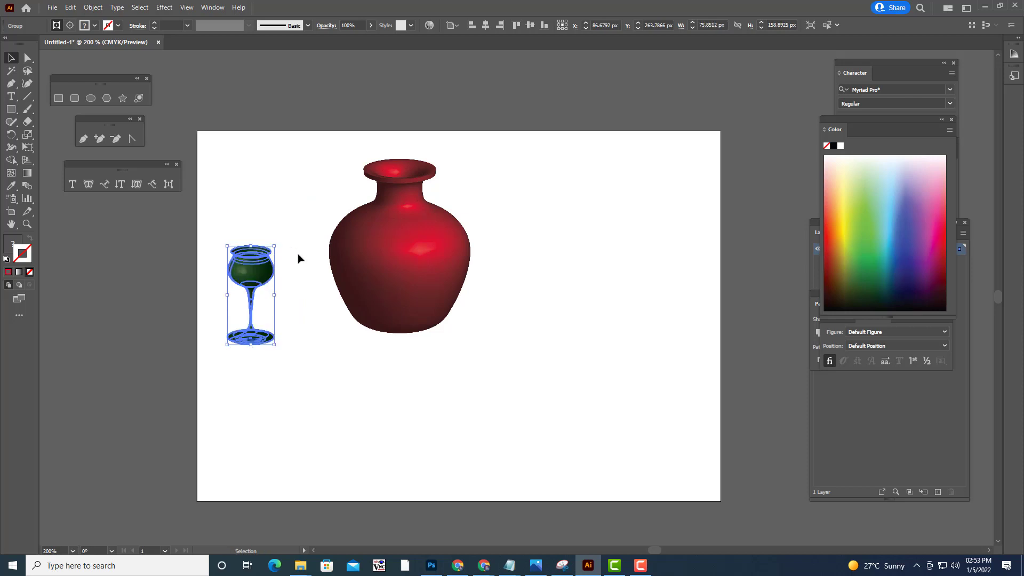
left_click(298, 259)
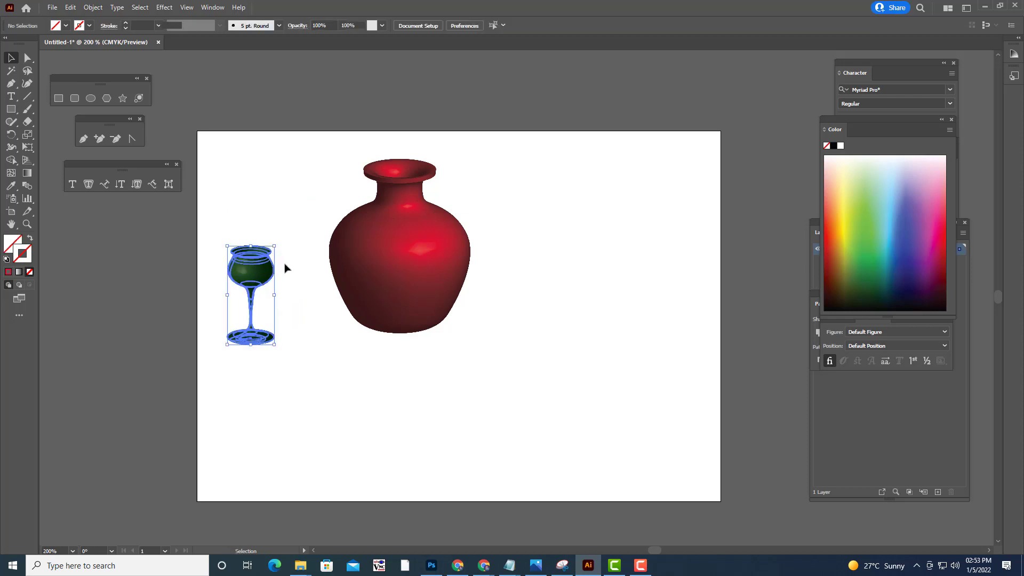
left_click_drag(269, 272, 313, 263)
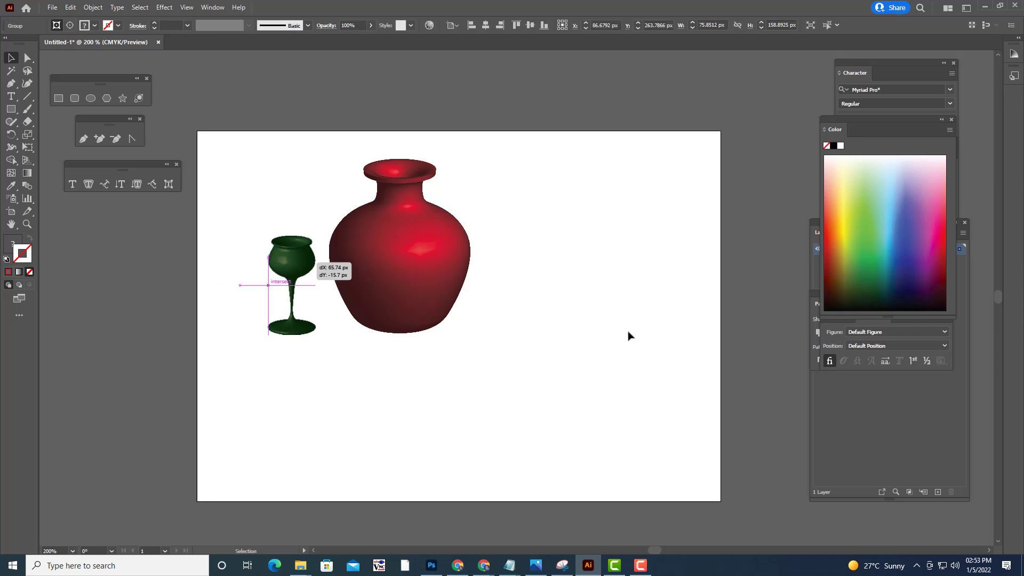
left_click(301, 190)
Move the goblet and the red vase together about 81 px left and 4 px down on the artboard
left_click_drag(233, 149, 501, 369)
left_click_drag(414, 255, 376, 253)
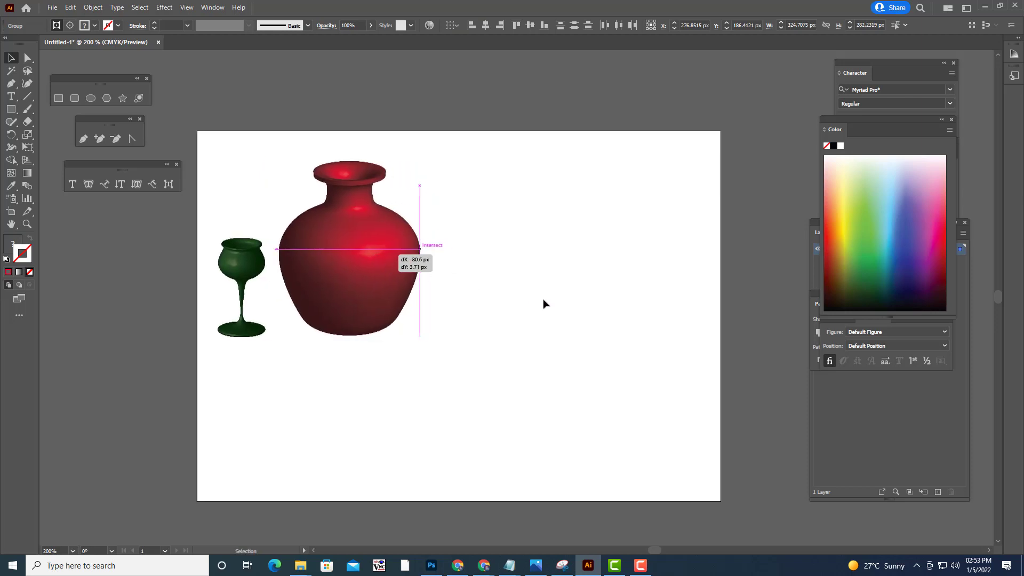
left_click(543, 303)
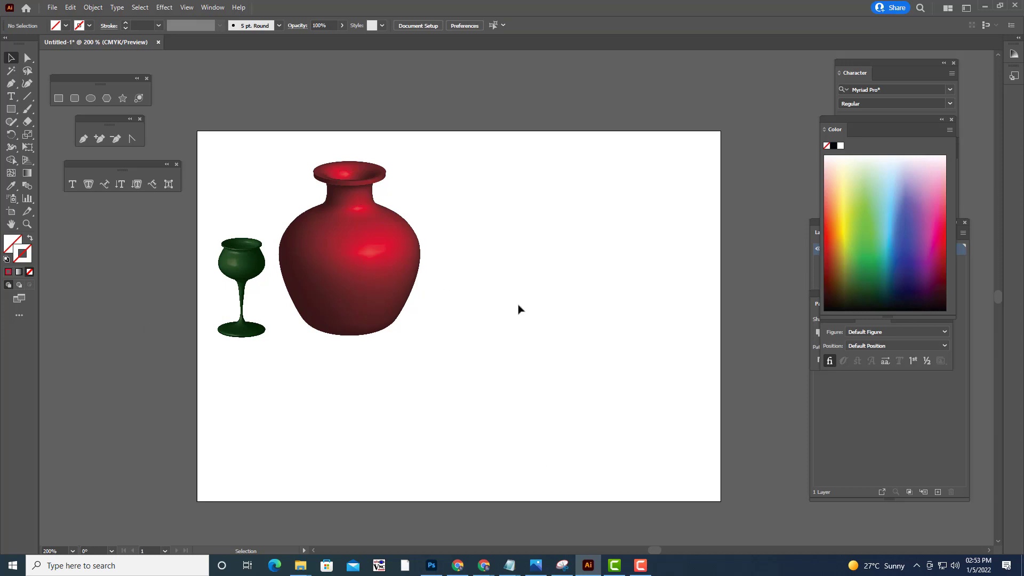
Set the stroke color for new artwork to dark blue, keeping the fill empty
scroll(519, 309, "up", 1)
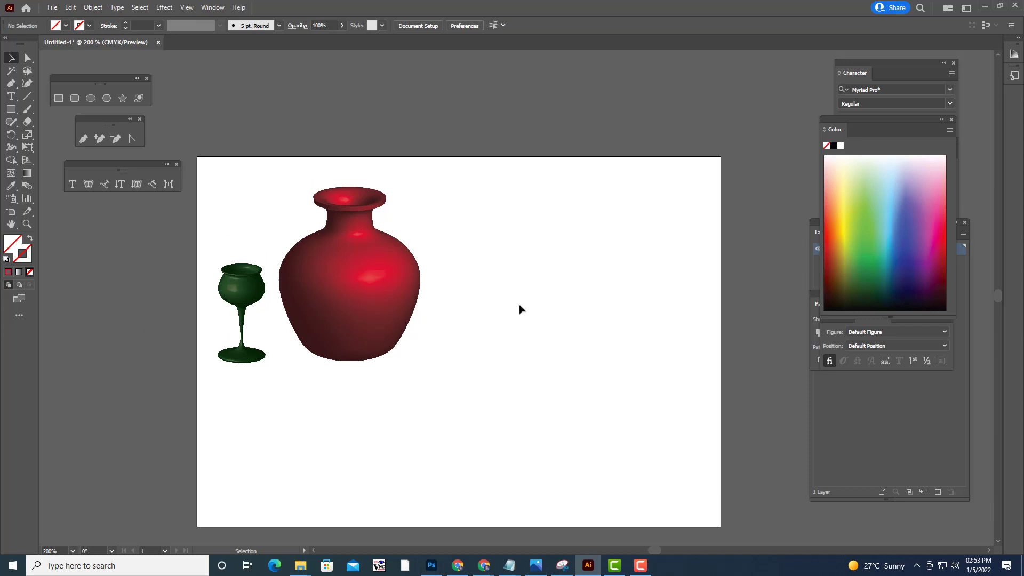
double_click(24, 262)
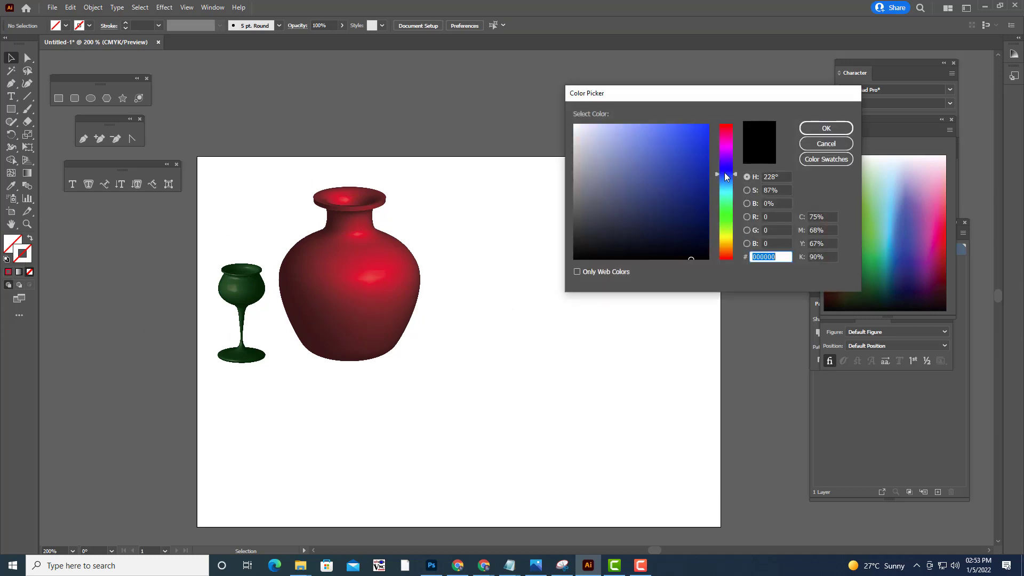
key("ctrl+v")
left_click(826, 128)
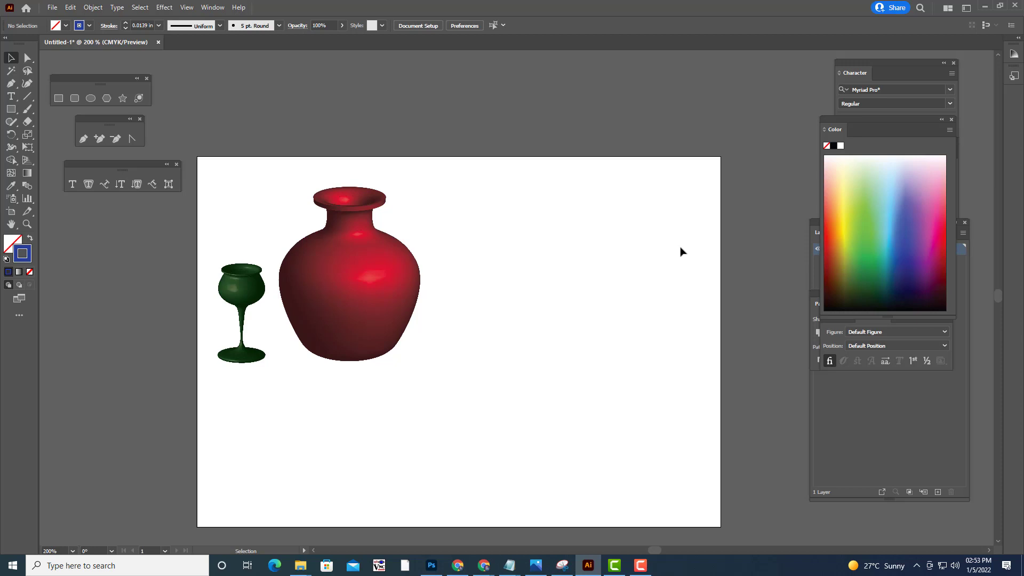
Draw an open curved half-profile about 394 px tall in the artboard's empty right area, with rim, neck, tapering body and flared foot
left_click(82, 139)
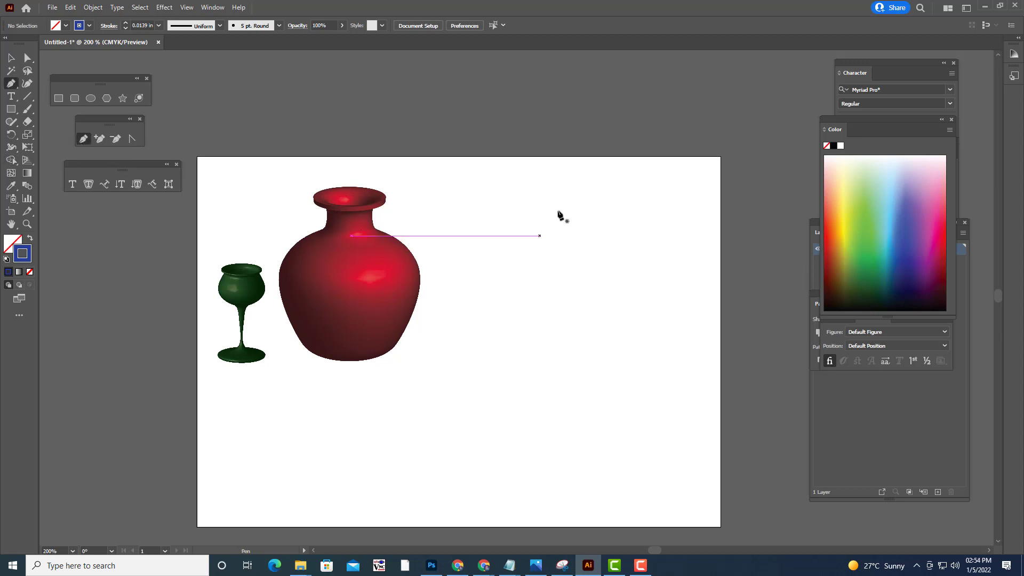
left_click(526, 182)
left_click_drag(551, 208, 498, 253)
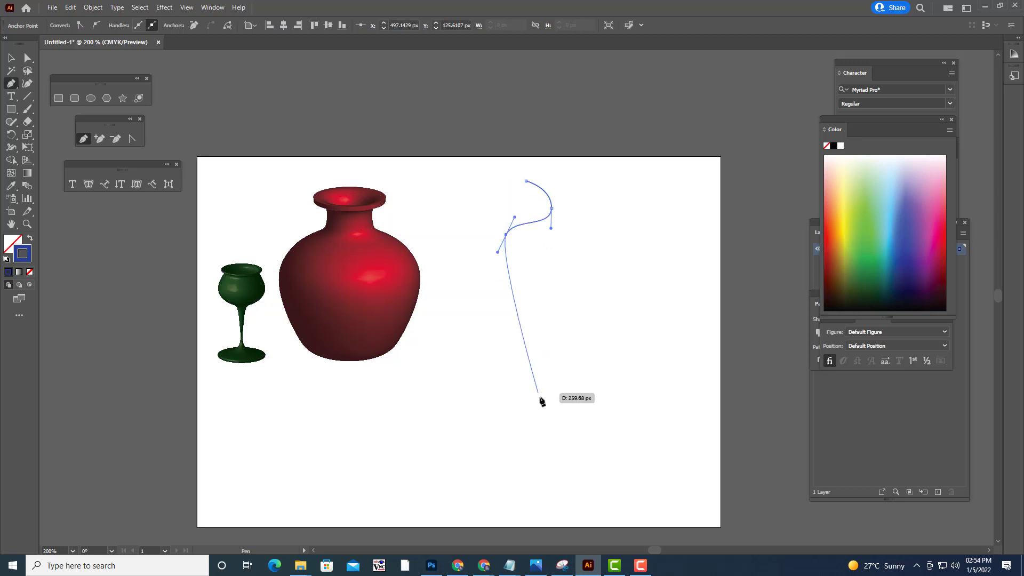
left_click_drag(541, 403, 510, 430)
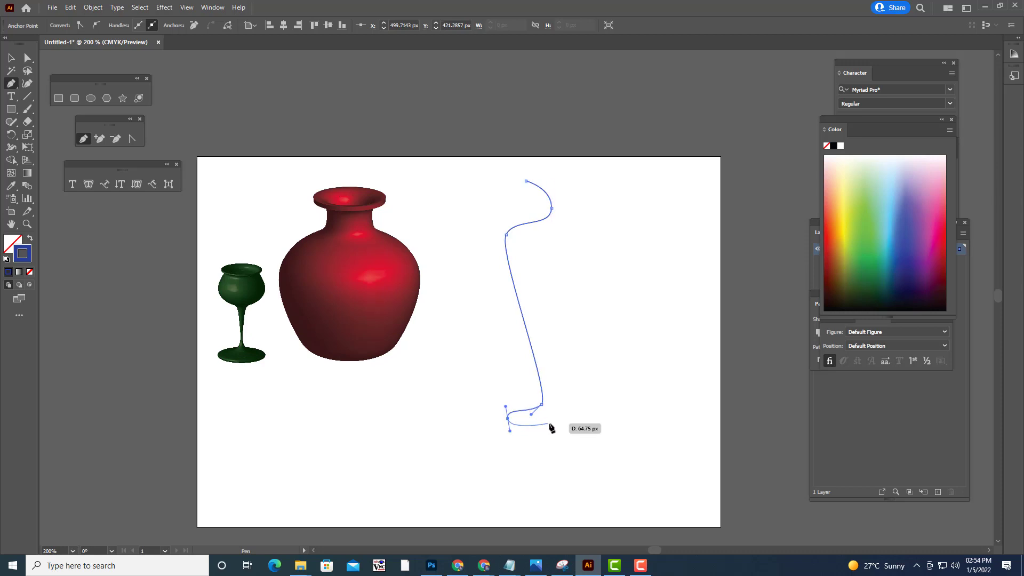
left_click(551, 424)
key("Escape")
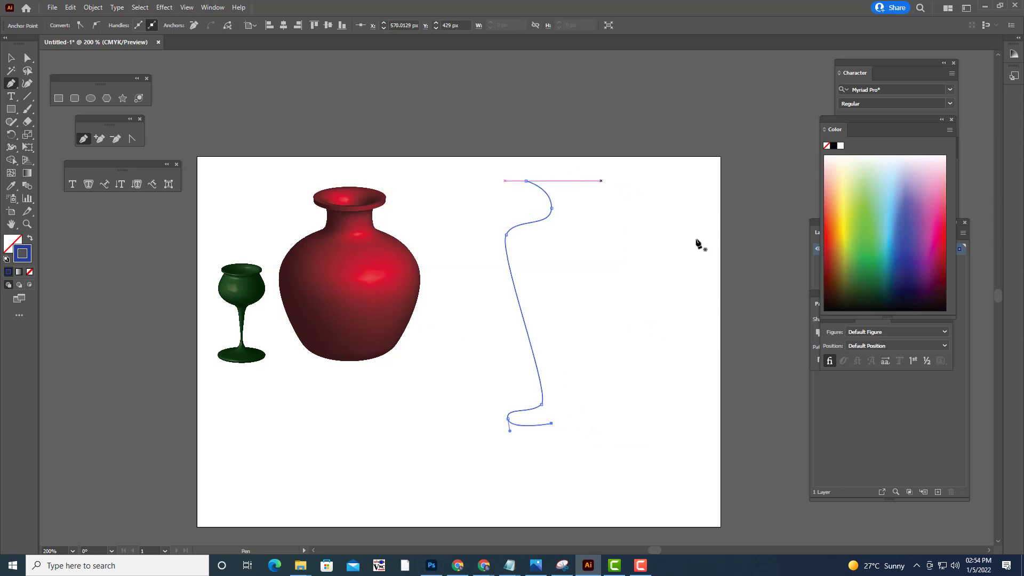
Round the blue profile's rim by lengthening the upper handle of the neck anchor at about X 570, Y 83 px
key("a")
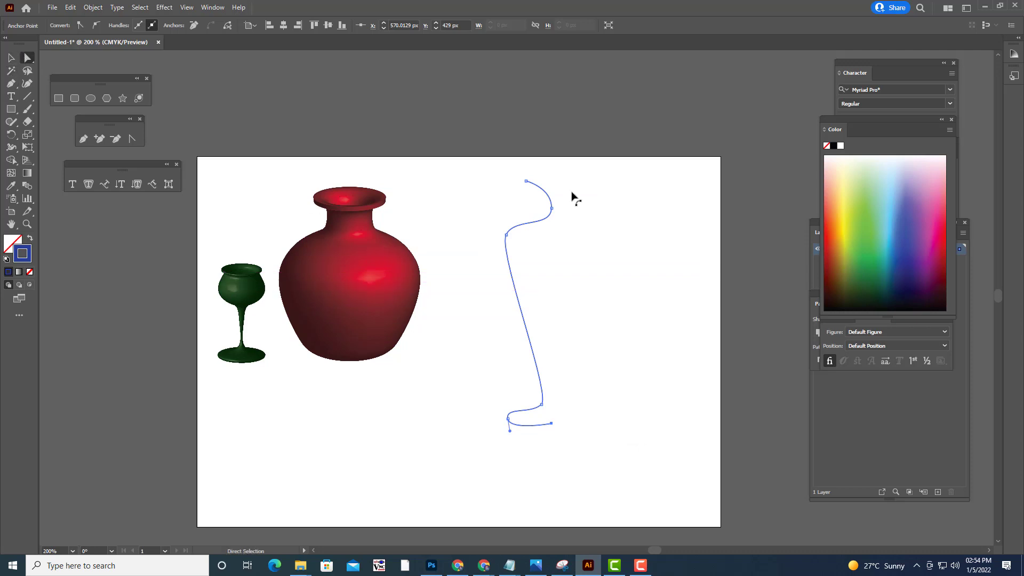
left_click(551, 208)
left_click_drag(552, 189, 554, 176)
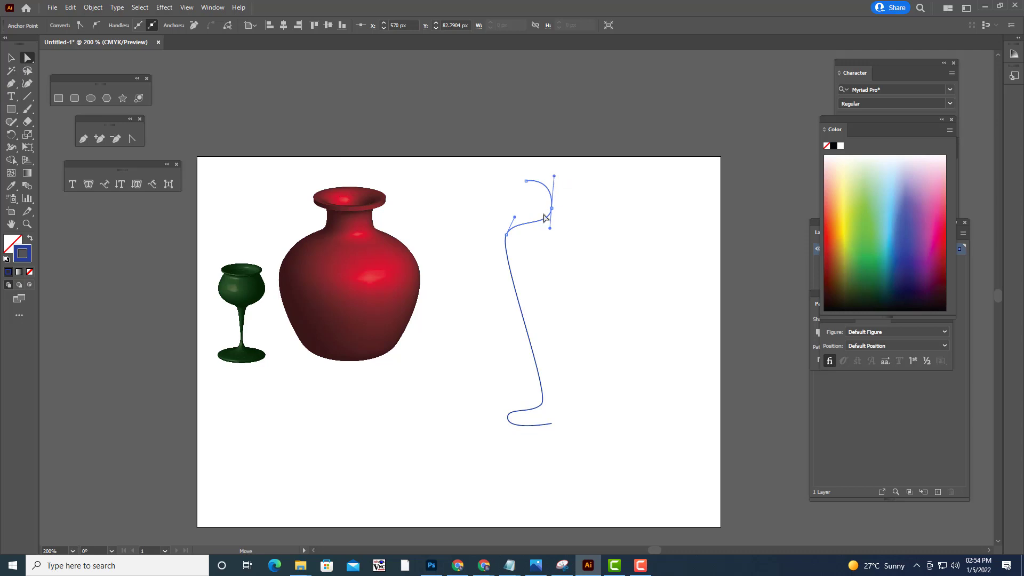
Bulge the blue profile's body by lengthening both shoulder anchor handles and the upper handle of the anchor above the foot
left_click(506, 235)
left_click_drag(497, 254, 468, 302)
left_click_drag(515, 217, 522, 215)
left_click_drag(462, 297, 459, 292)
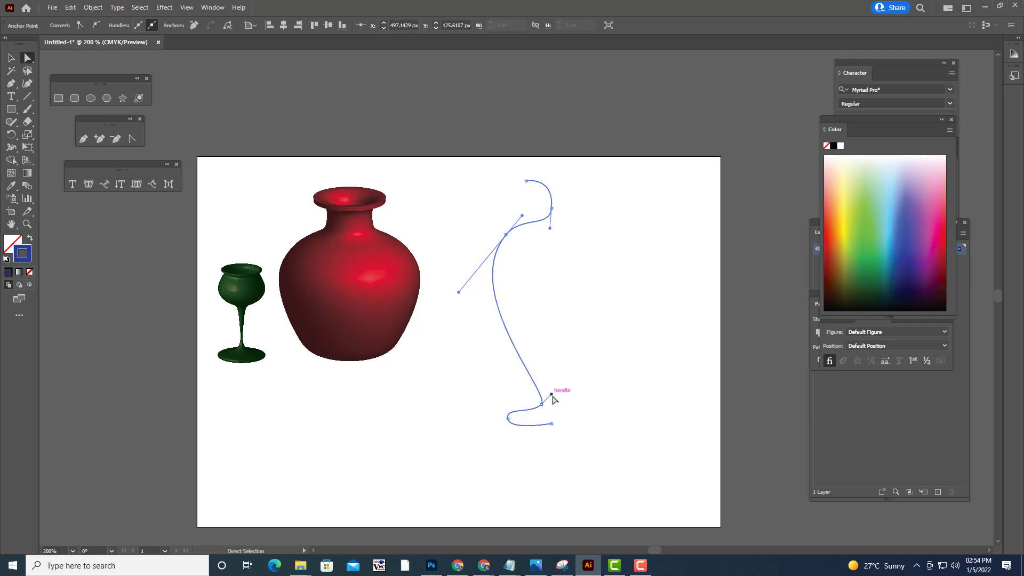
left_click_drag(551, 396, 573, 365)
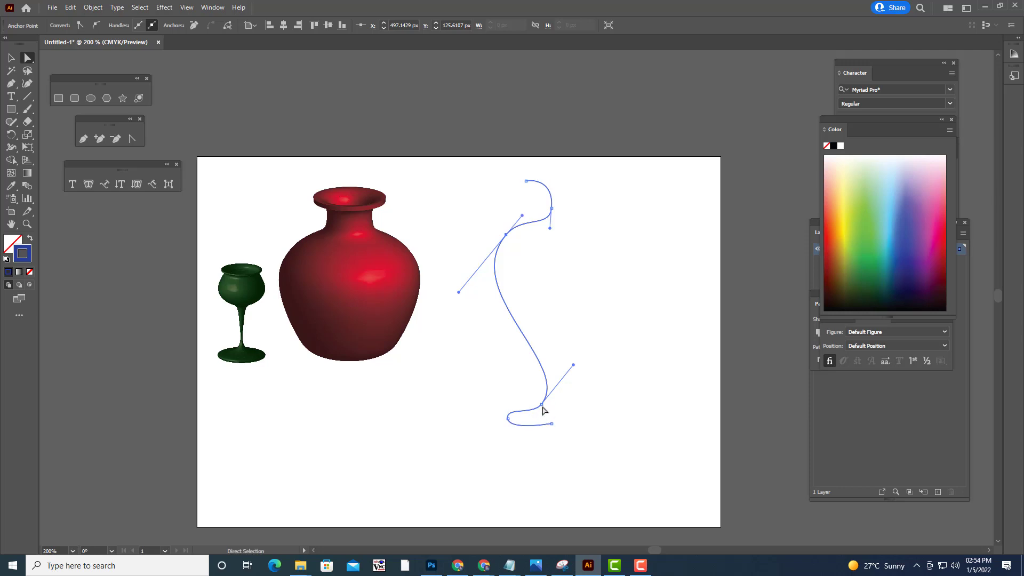
left_click_drag(541, 404, 541, 404)
left_click(552, 212)
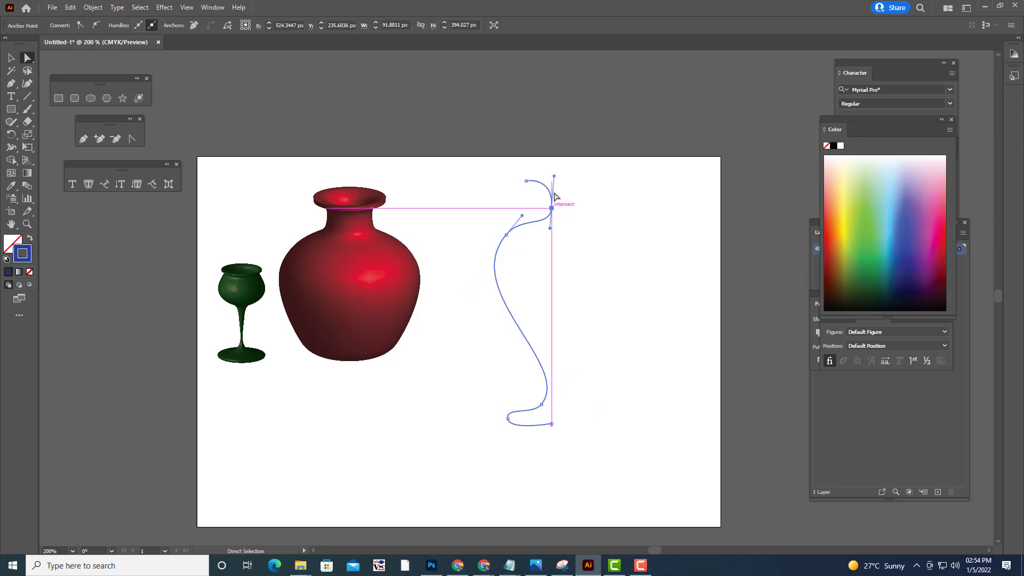
left_click_drag(553, 189, 554, 177)
left_click(600, 228)
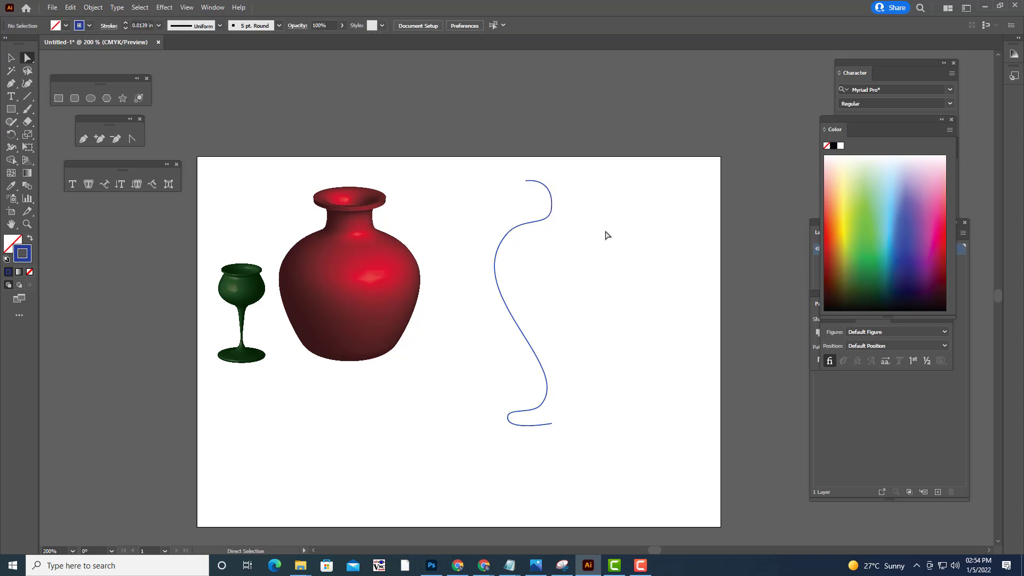
Move the blue profile's shoulder anchor slightly outward to the left to widen the body, and deselect the path
left_click(505, 236)
left_click_drag(506, 236, 500, 238)
left_click(576, 282)
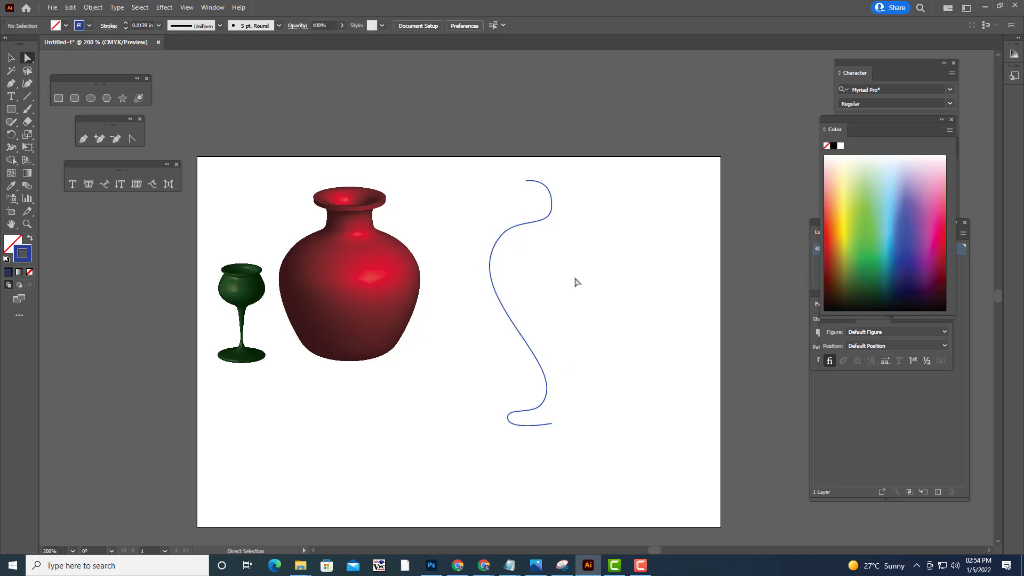
left_click(11, 58)
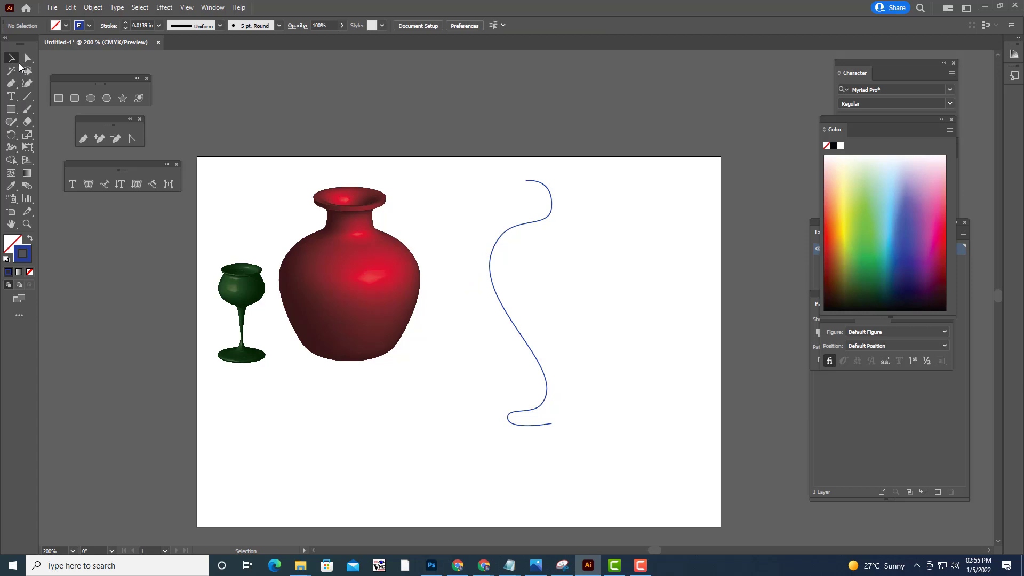
Set the blue profile's stroke weight to 0.0625 in and move the path left and slightly down to about X 487, Y 257 px
left_click(552, 198)
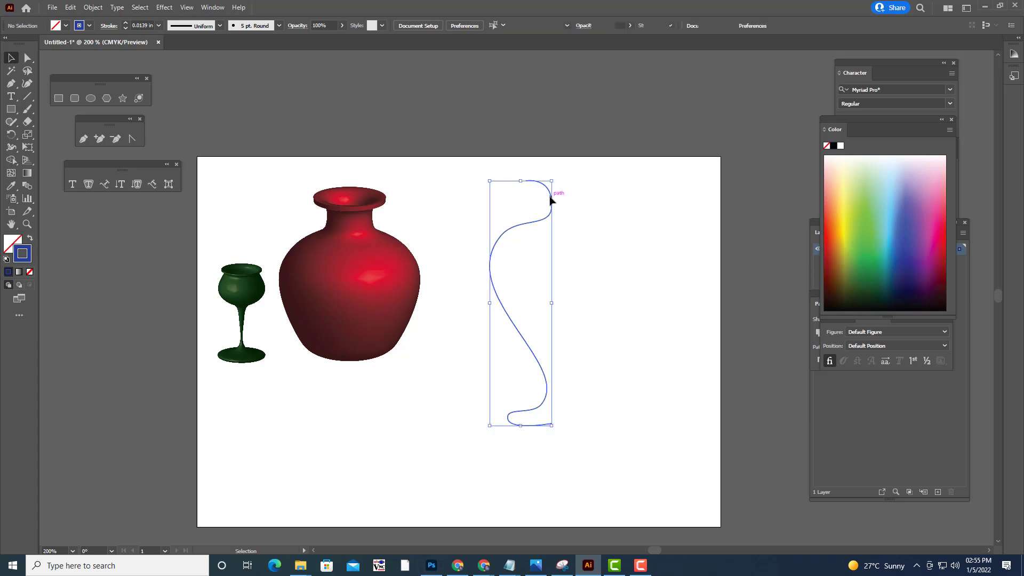
left_click(159, 26)
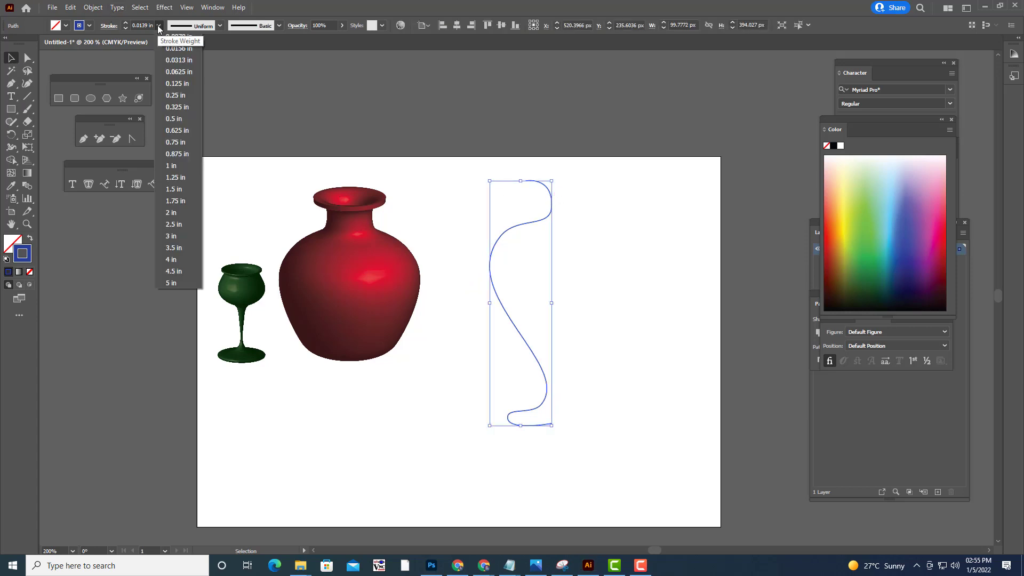
left_click(177, 60)
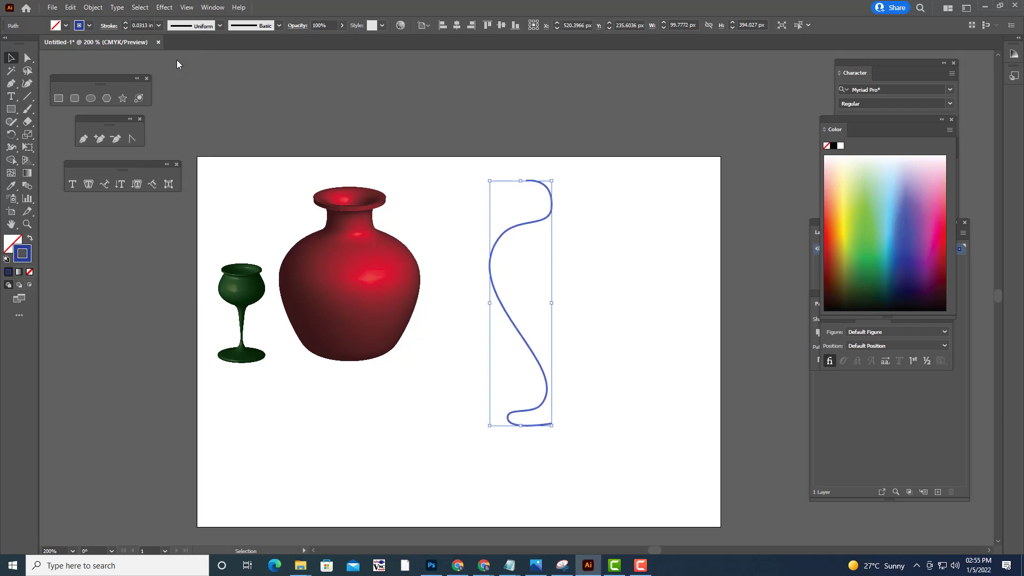
left_click(159, 25)
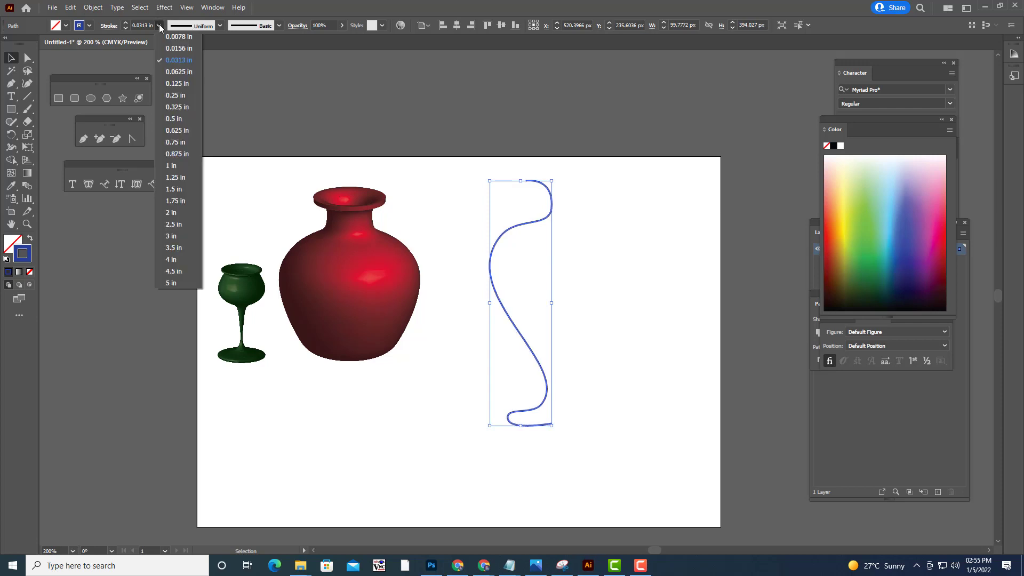
left_click(179, 72)
left_click(555, 128)
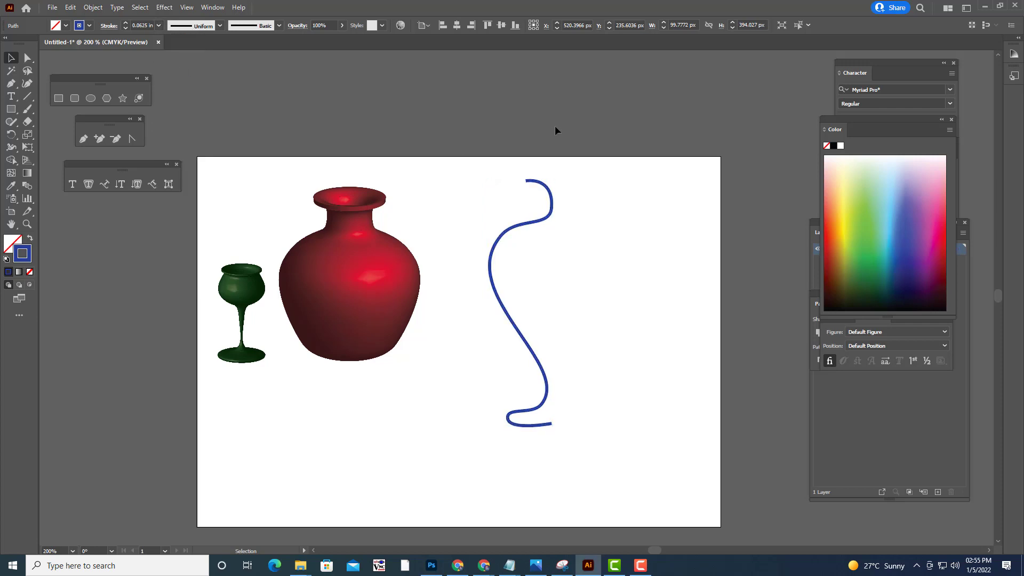
left_click(508, 233)
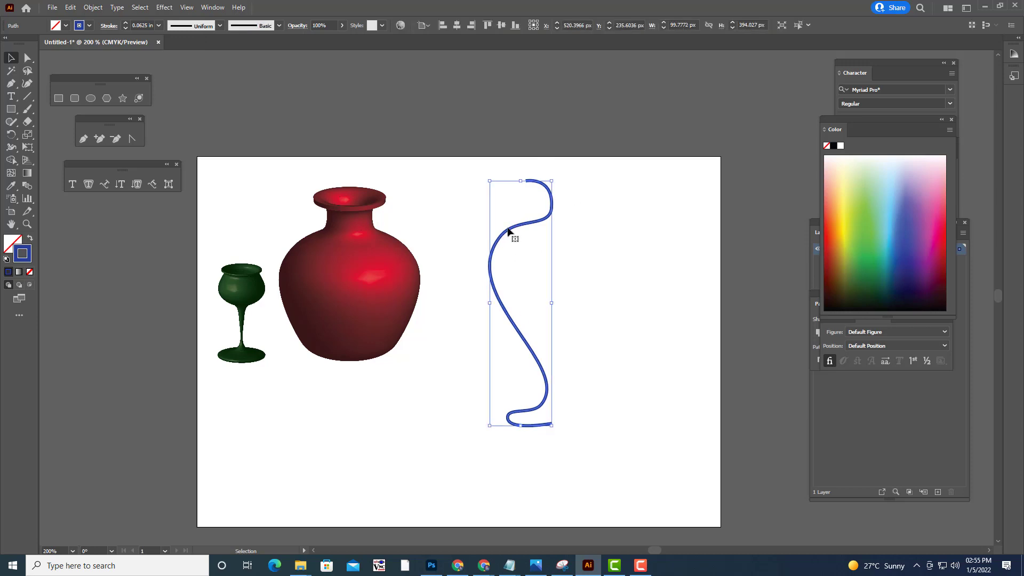
left_click_drag(509, 232, 486, 247)
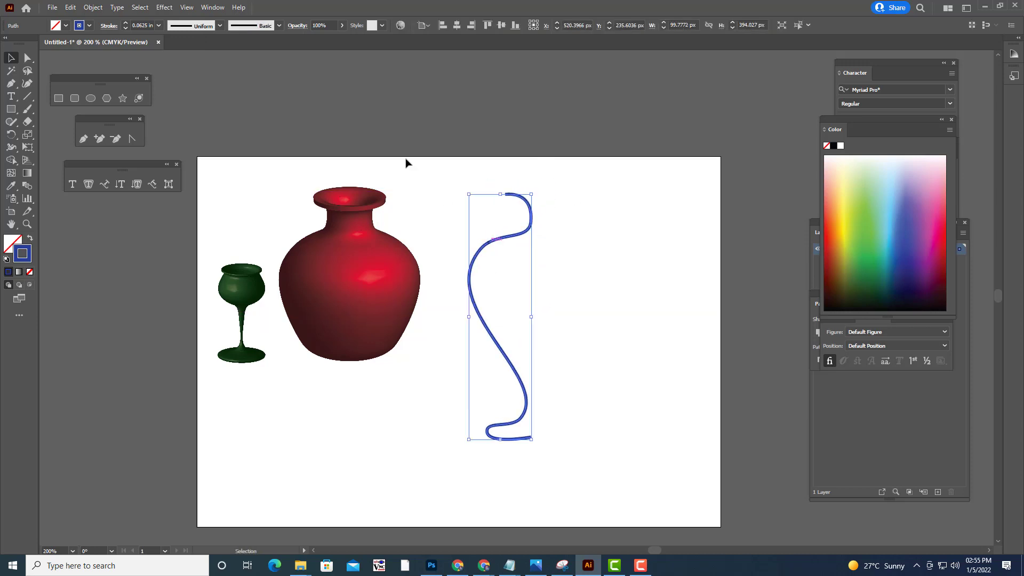
left_click(164, 8)
mouse_move(213, 69)
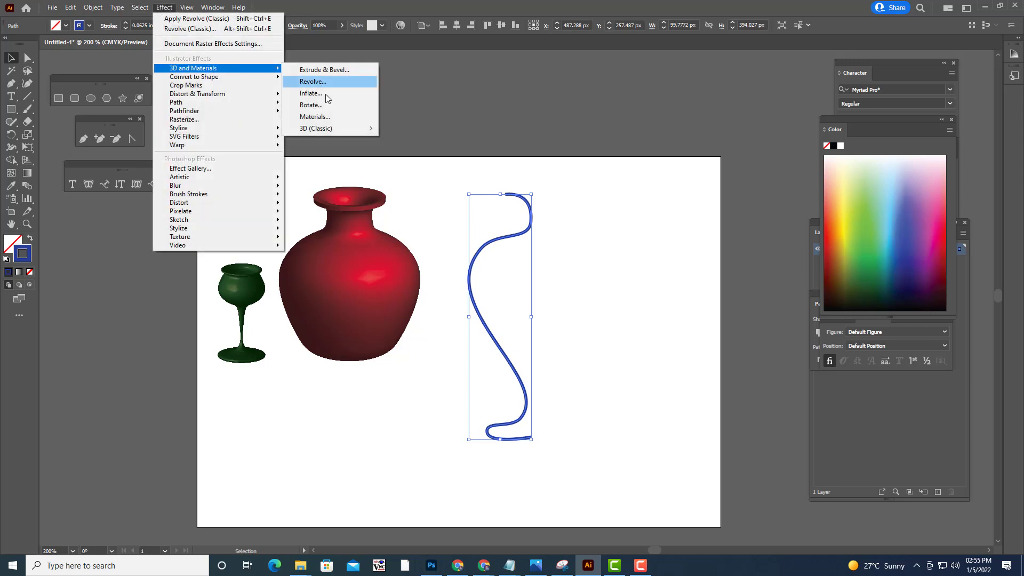
mouse_move(336, 129)
left_click(438, 141)
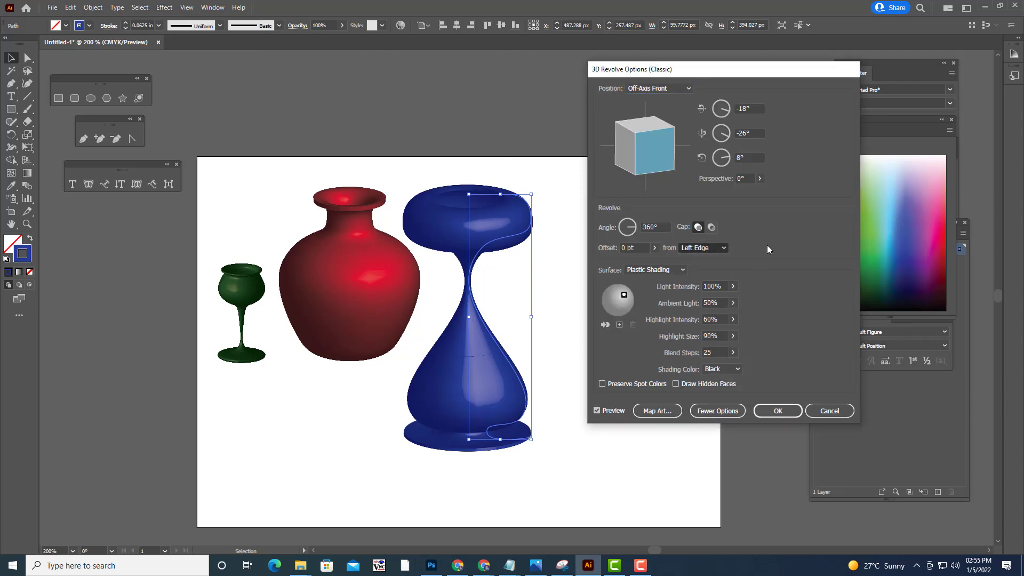
left_click(828, 410)
left_click(371, 179)
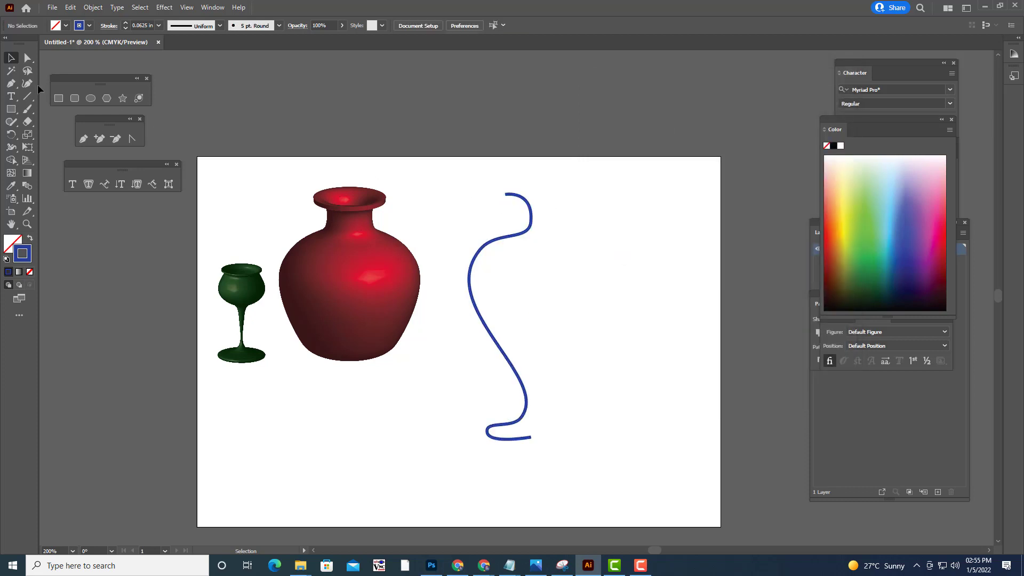
Reshape the blue profile's neck by moving its anchor left and down to about X 505, Y 118 px and adjusting its upper handle
left_click(25, 59)
left_click(531, 222)
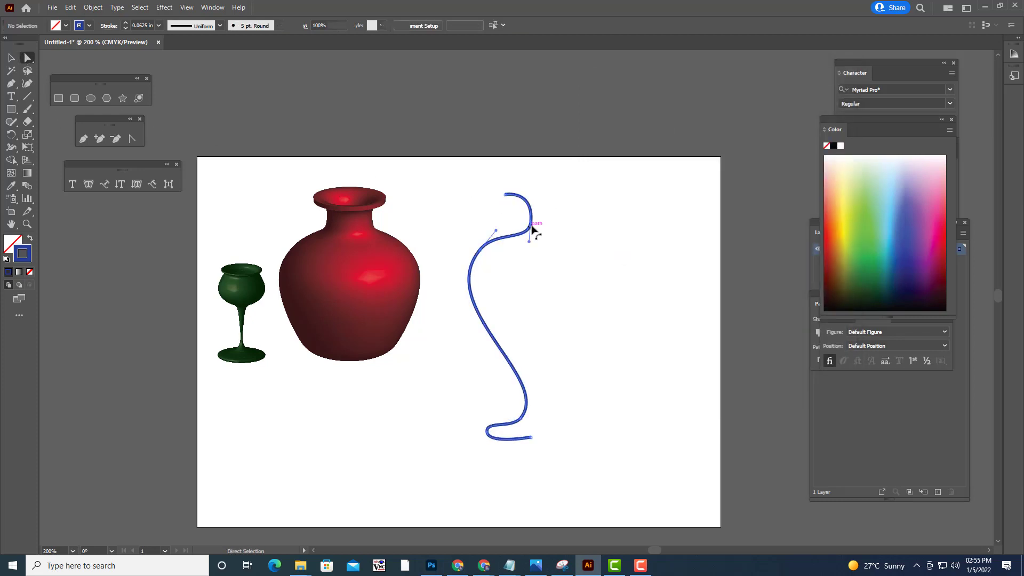
left_click_drag(531, 223, 507, 238)
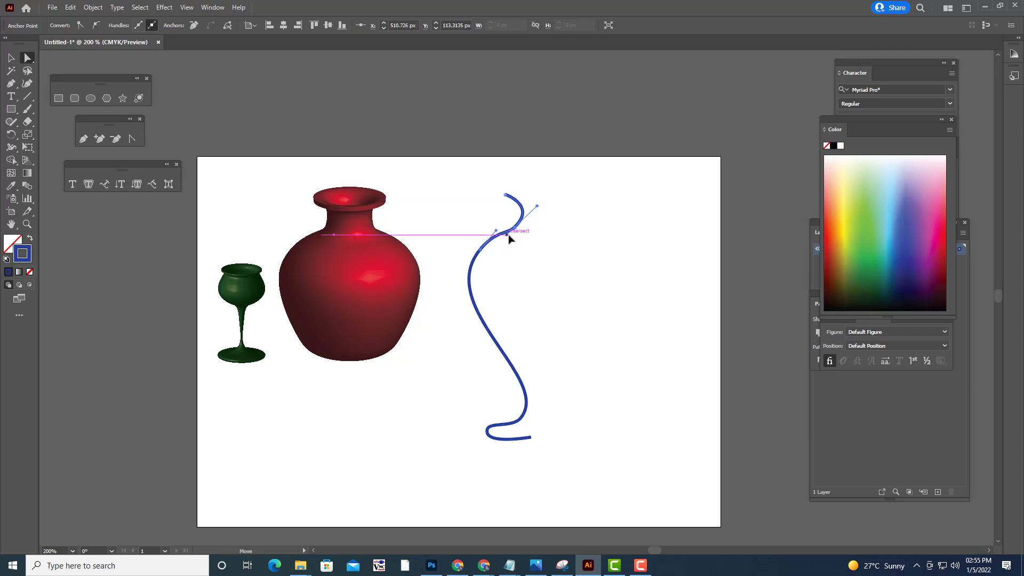
left_click_drag(516, 227, 532, 201)
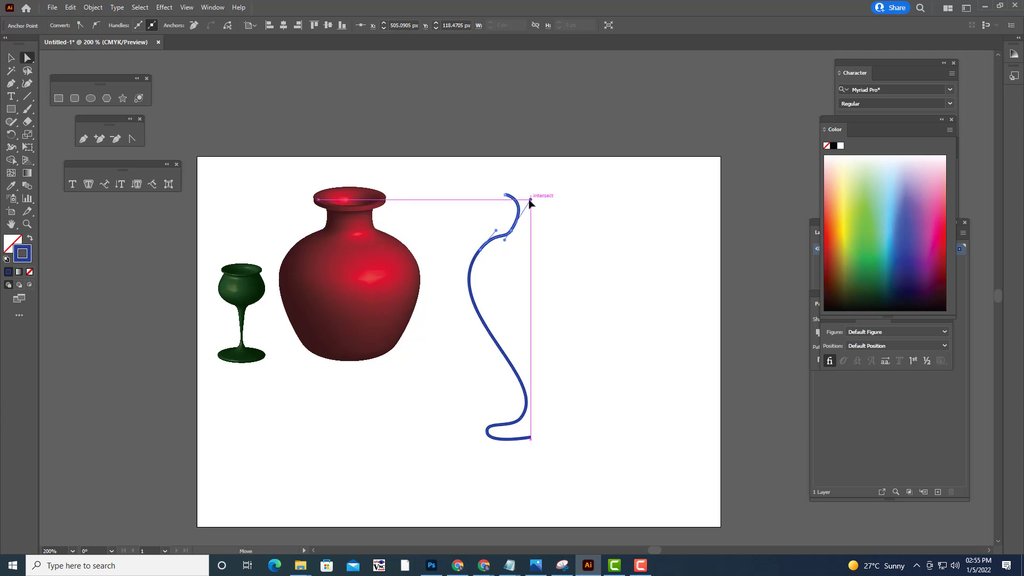
left_click(549, 231)
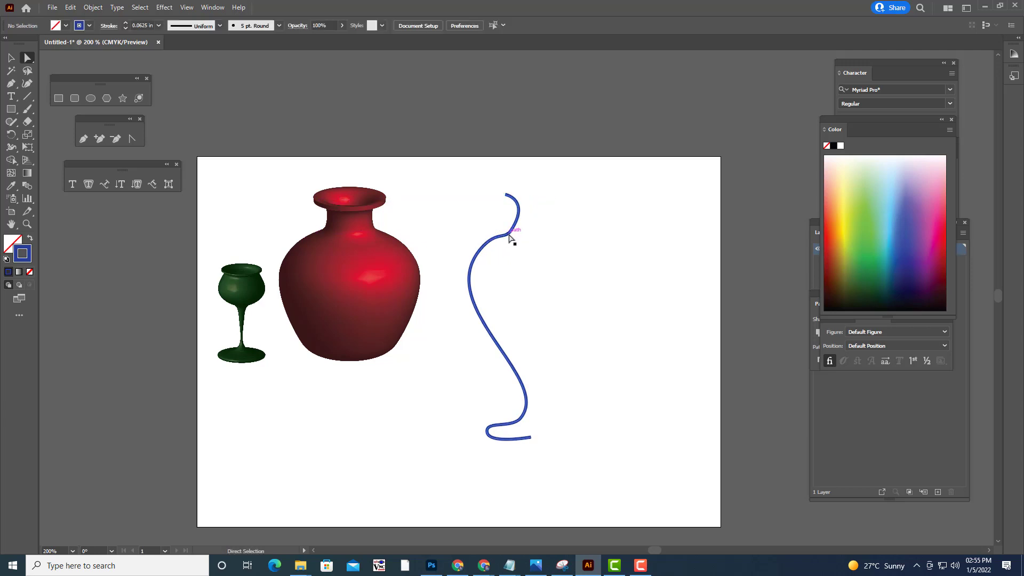
Try revolving the blue profile around its right edge with 3D Revolve (Classic)
key("v")
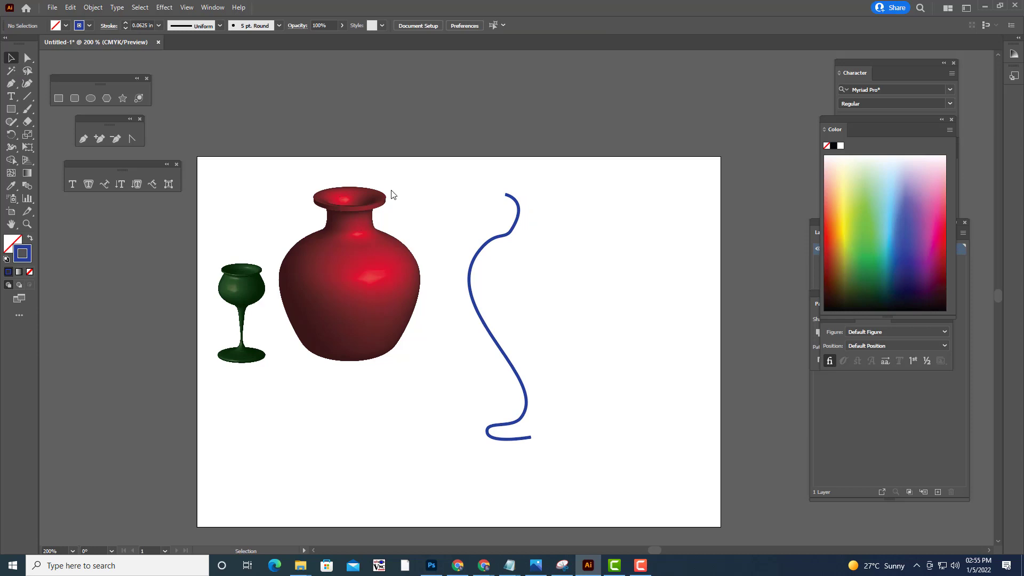
left_click(520, 217)
left_click(164, 8)
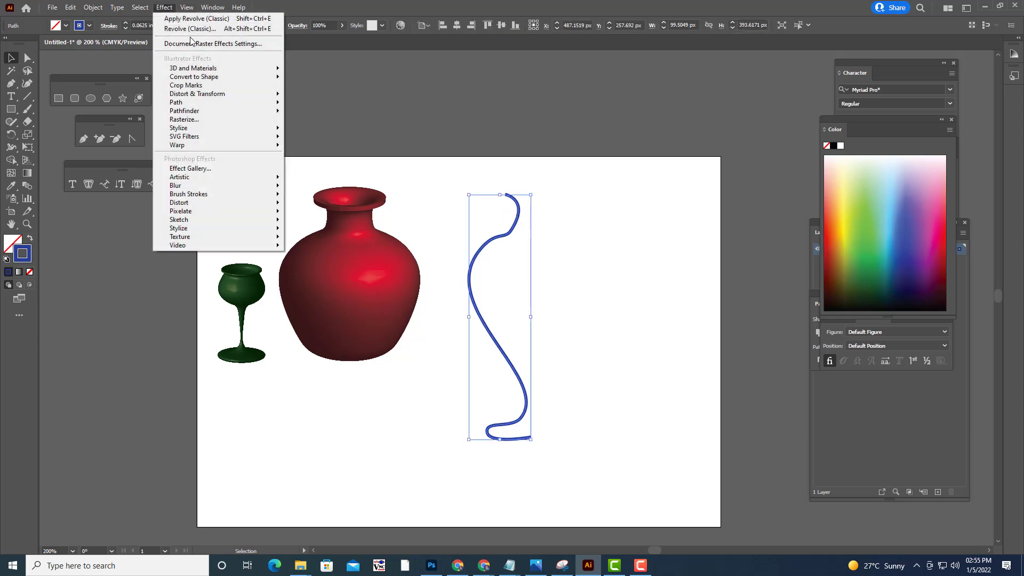
mouse_move(213, 70)
mouse_move(348, 129)
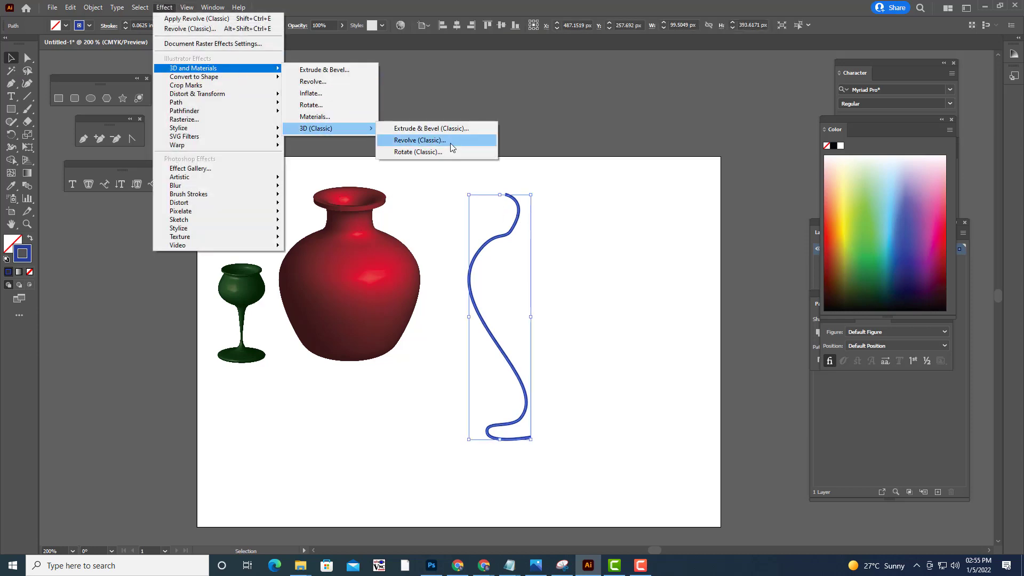
left_click(449, 142)
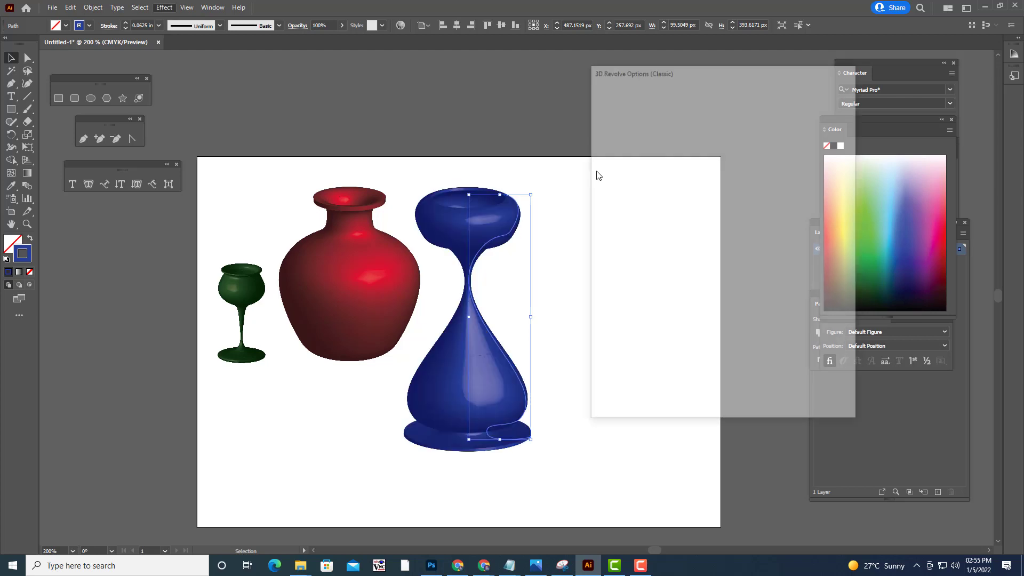
left_click(703, 247)
left_click(705, 271)
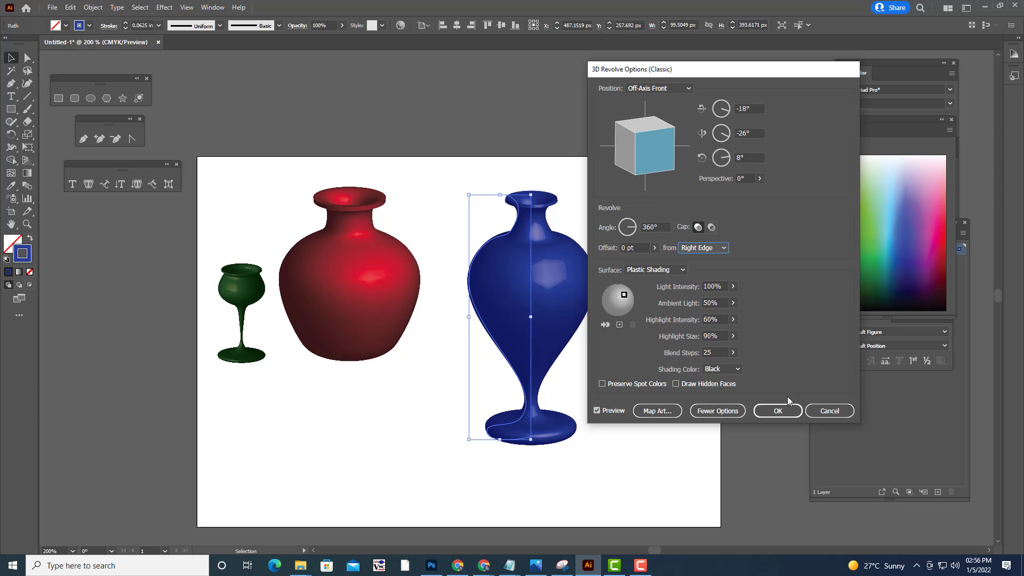
left_click(829, 410)
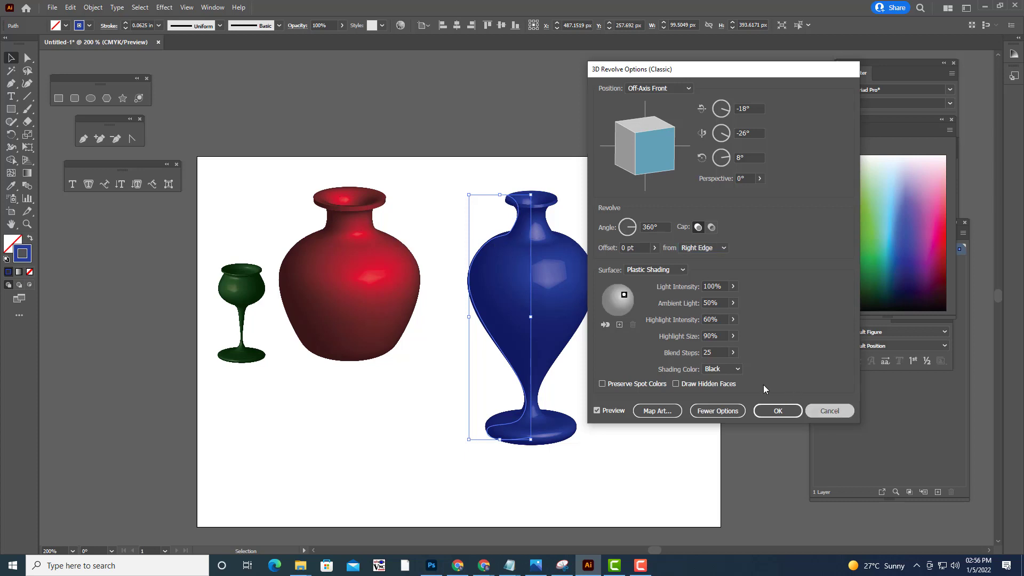
left_click(674, 324)
Flare the blue profile's rim by moving its top endpoint about 21 px left and 50 px up, and readjust the neck anchor's upper handle
left_click(509, 237)
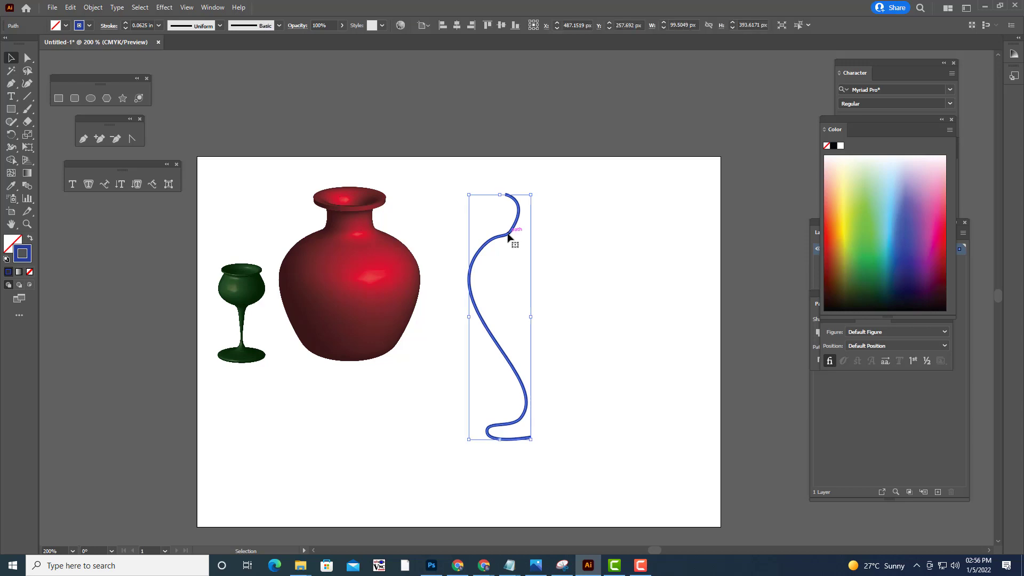
key("a")
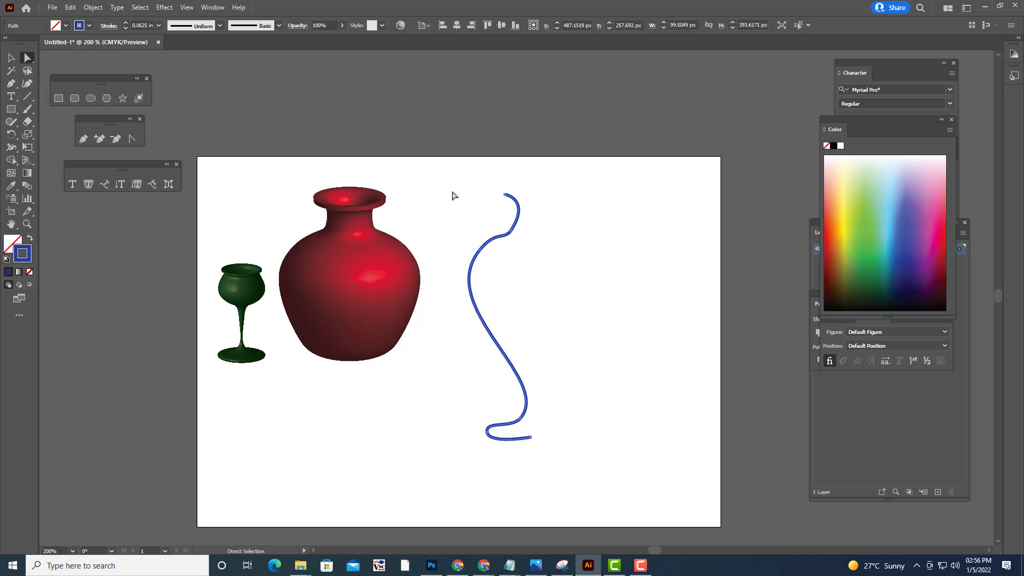
left_click(511, 231)
left_click_drag(530, 201, 519, 223)
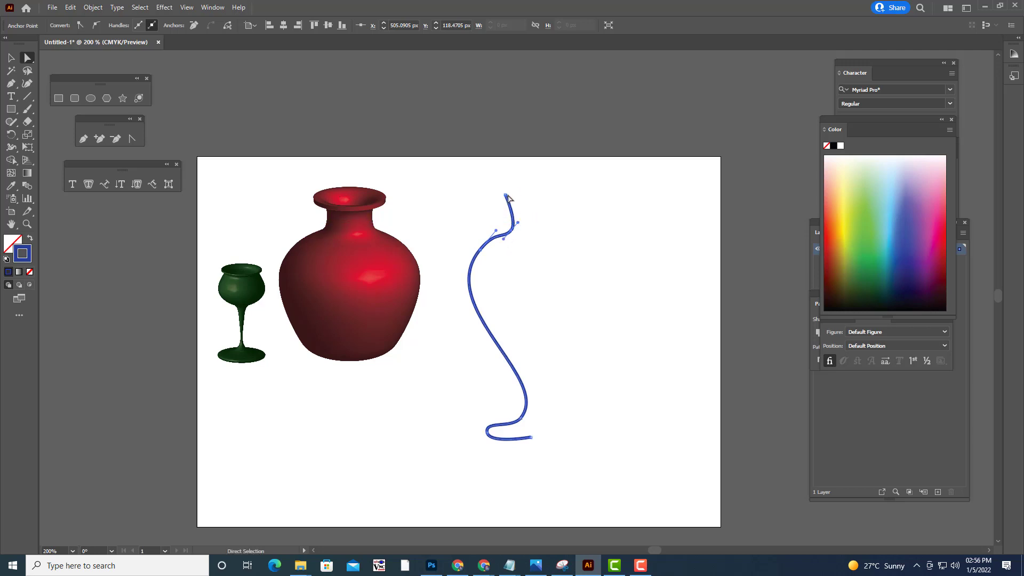
left_click_drag(505, 195, 492, 166)
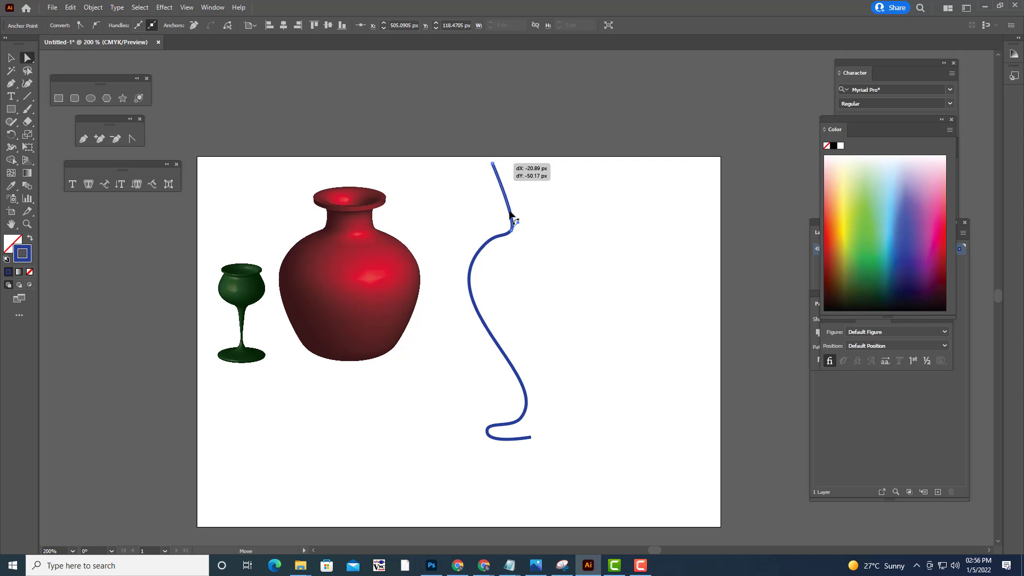
left_click_drag(517, 222, 533, 217)
left_click(602, 288)
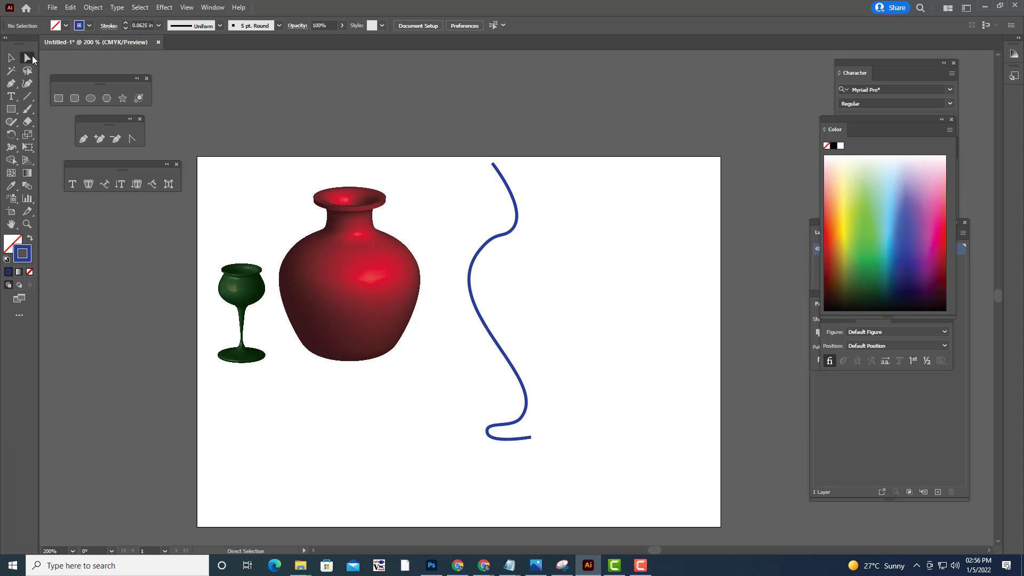
Revolve the blue profile 360° from its right edge with 3D Revolve (Classic) to form the third vase
left_click(11, 57)
left_click(508, 187)
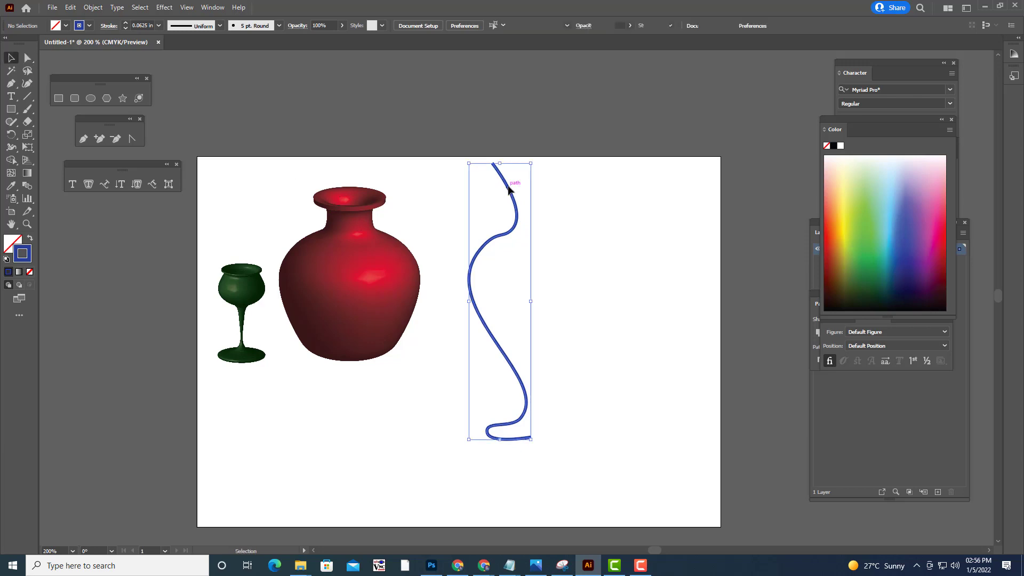
left_click(164, 7)
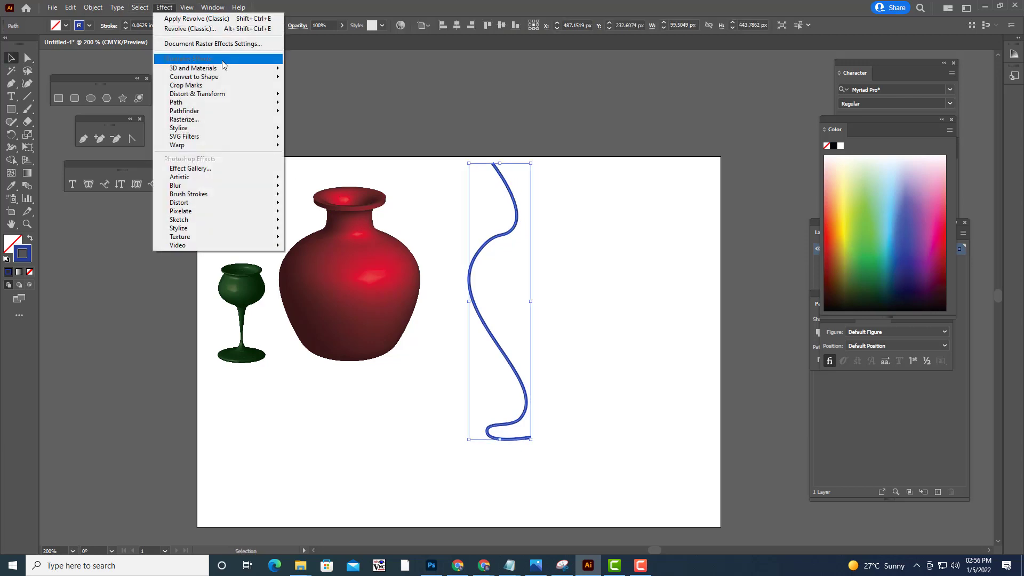
mouse_move(224, 68)
mouse_move(326, 129)
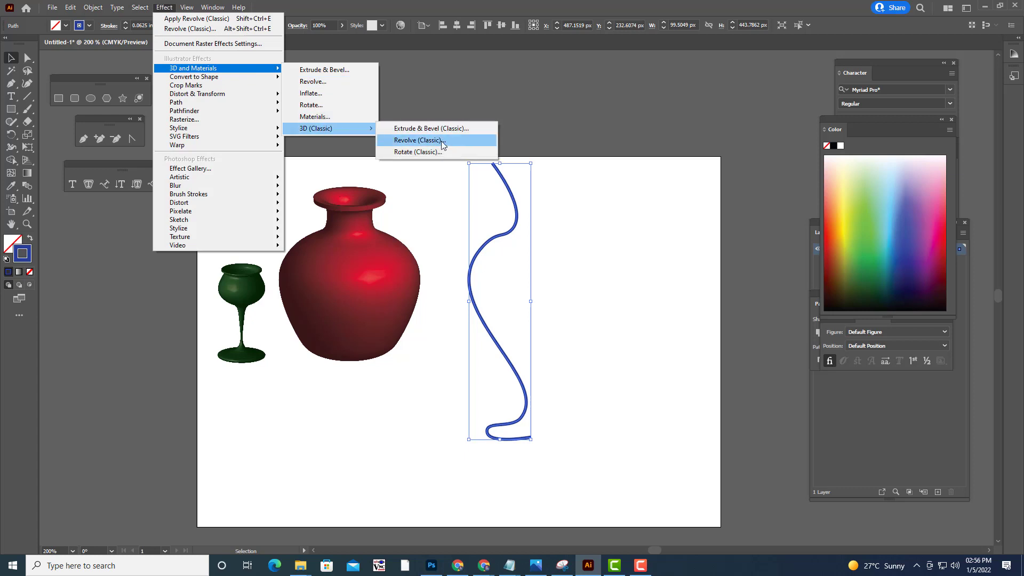
left_click(441, 141)
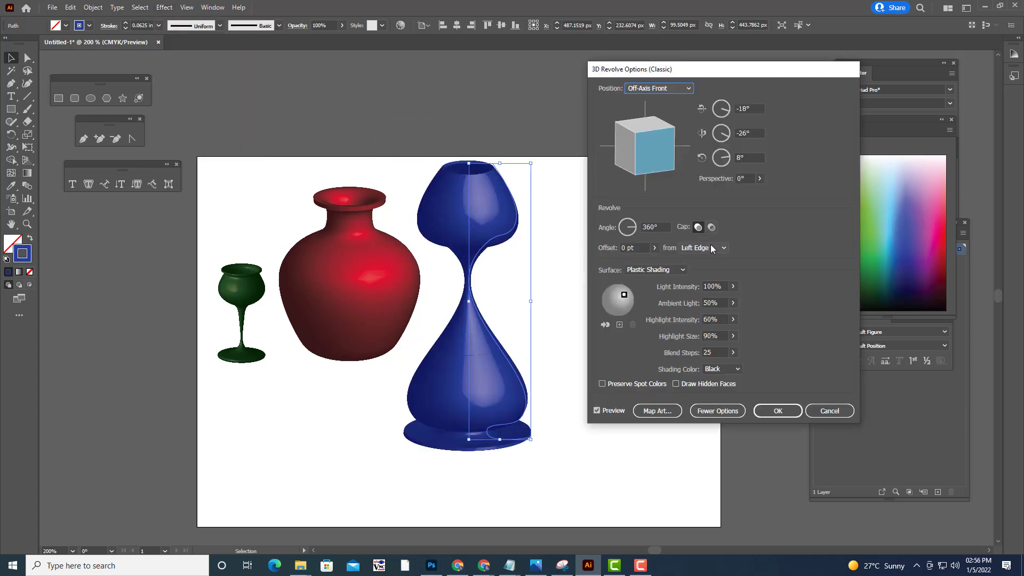
left_click(710, 247)
left_click(712, 270)
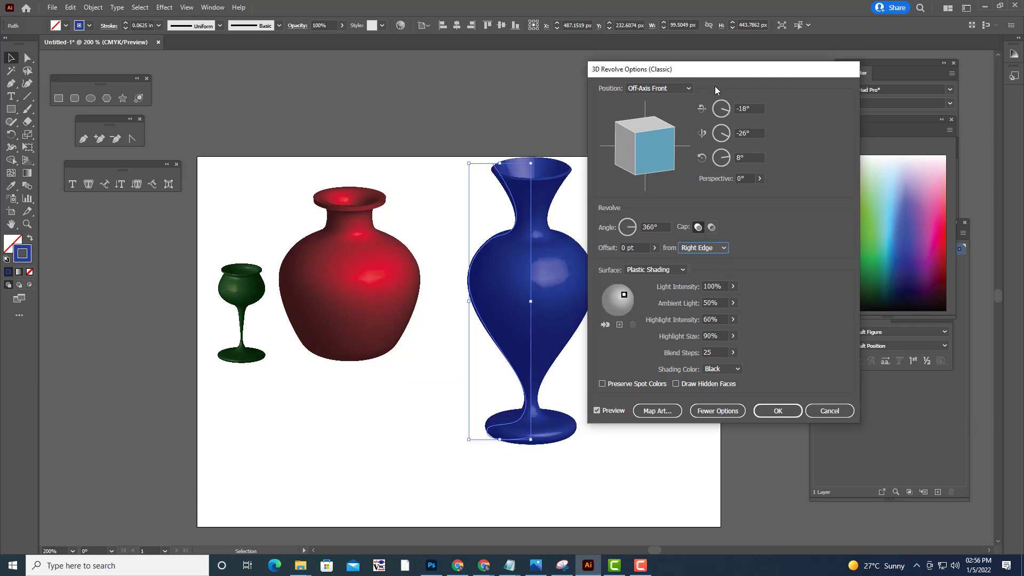
left_click_drag(695, 67, 838, 66)
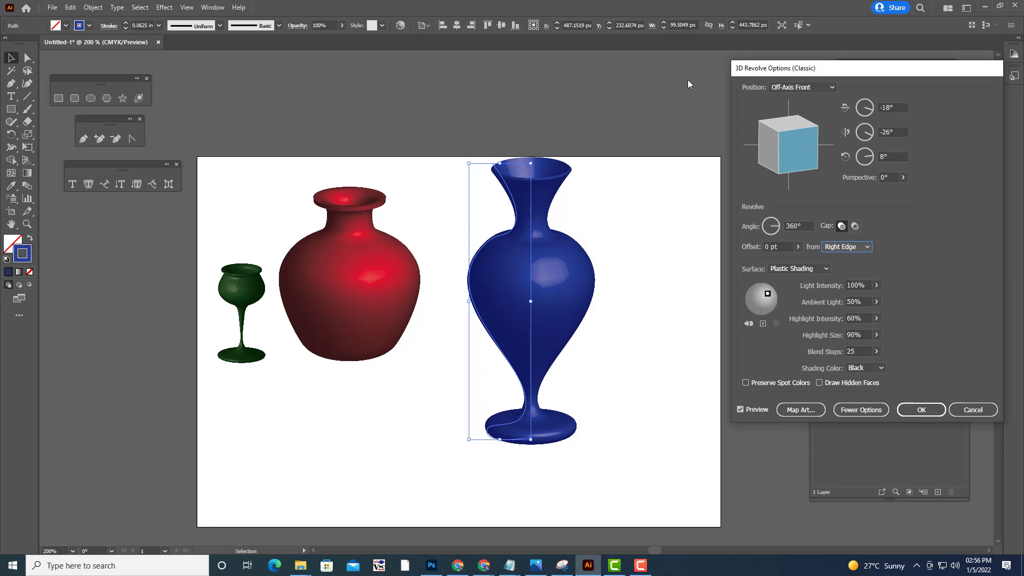
left_click(922, 410)
left_click(672, 335)
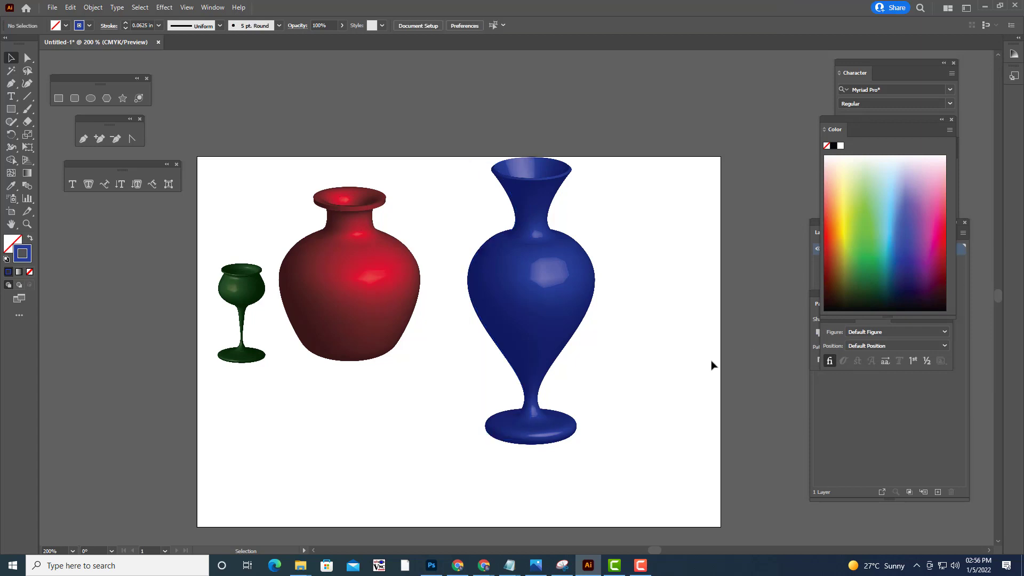
Move the blue vase down to about X 492, Y 296 px and expand its appearance into editable artwork
left_click(583, 299)
left_click_drag(580, 258, 585, 292)
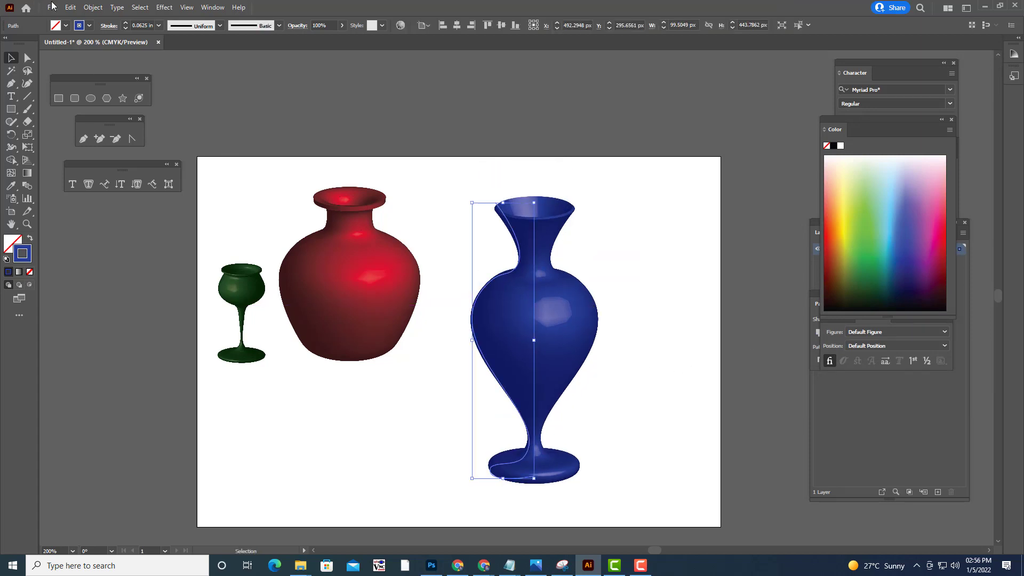
left_click(93, 7)
left_click(180, 144)
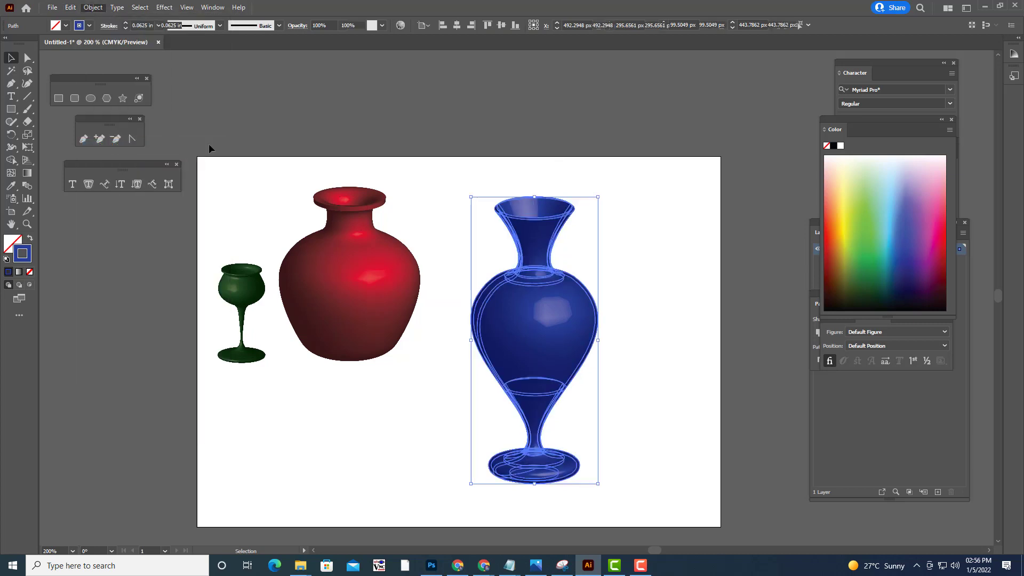
left_click(594, 157)
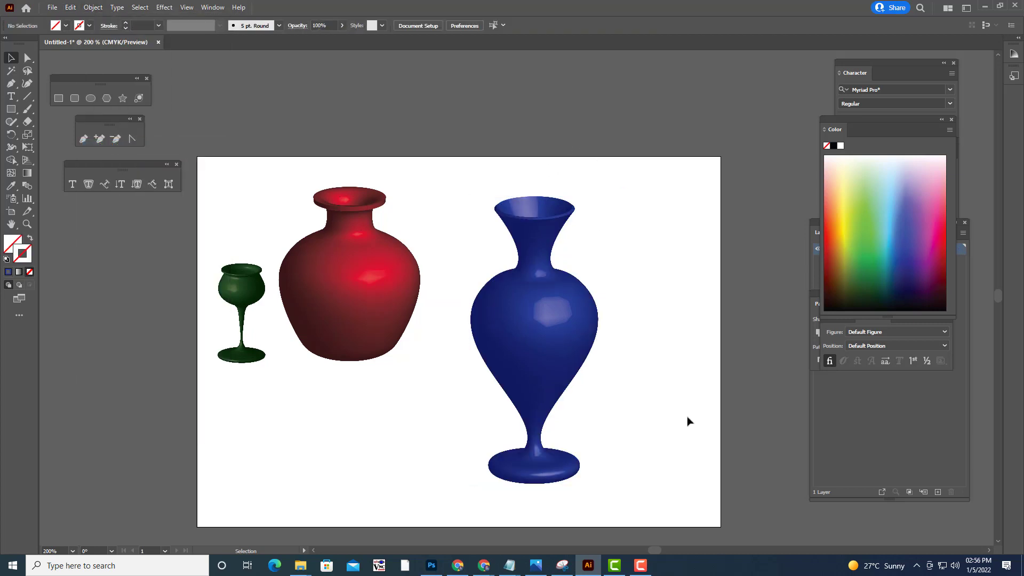
Scale the blue vase down proportionally to about 123 px wide and reposition it in the right half of the artboard
left_click(574, 309)
left_click_drag(578, 308, 593, 310)
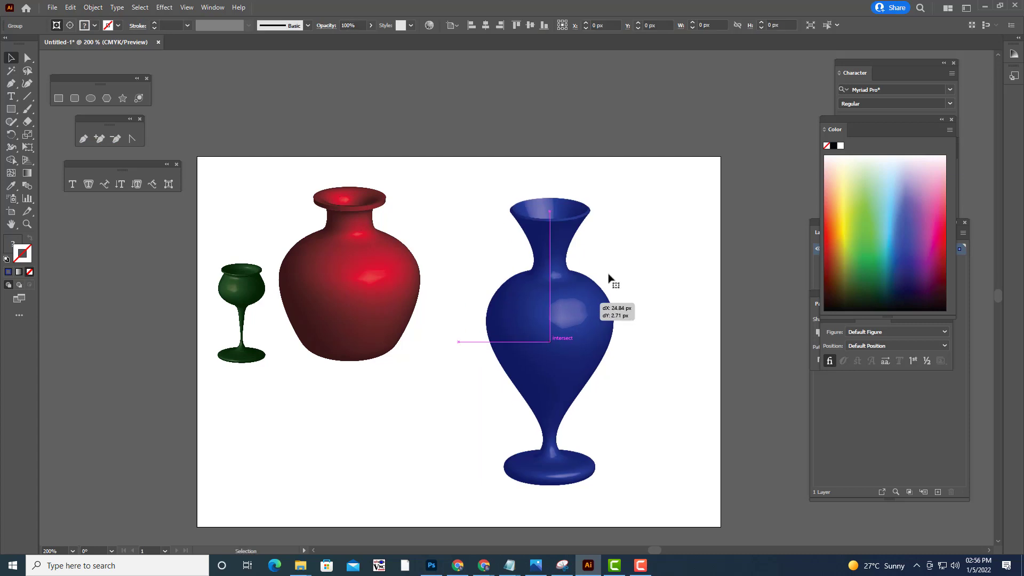
left_click_drag(612, 198, 563, 288)
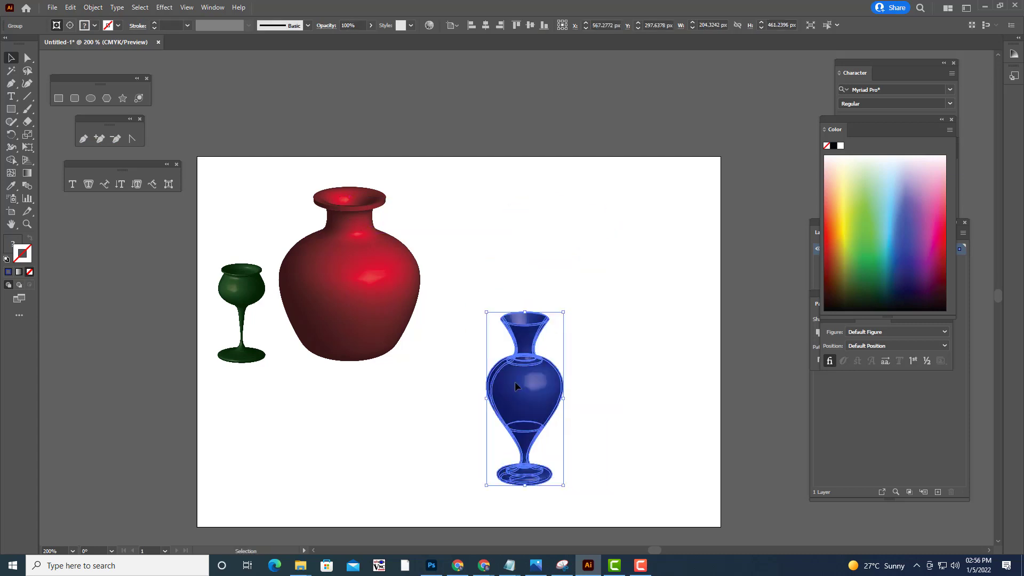
left_click_drag(549, 336, 573, 278)
left_click(655, 367)
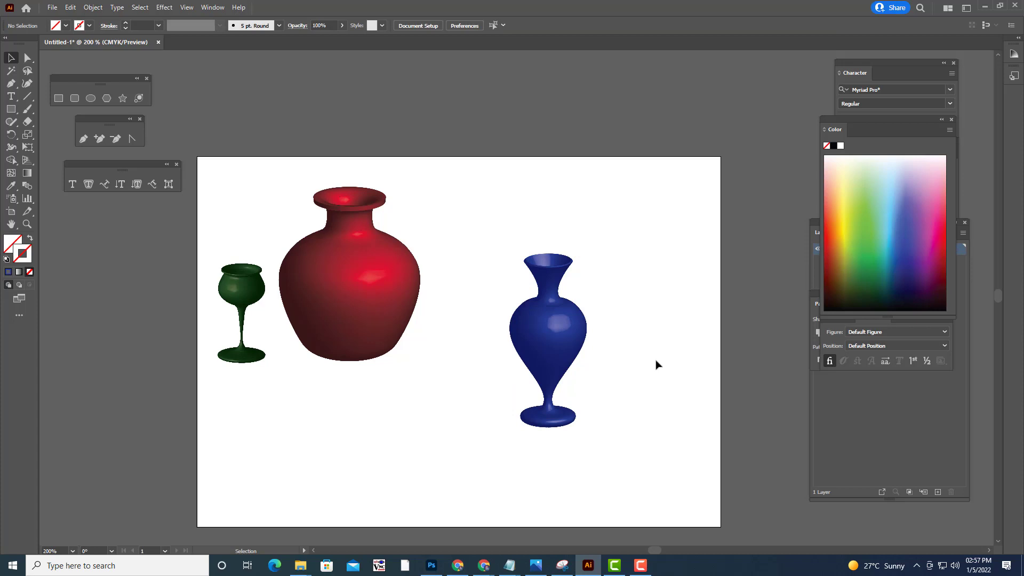
Move the blue vase to about X 561, Y 327 px and enlarge it to about 147 × 318 px
left_click(575, 321)
left_click_drag(576, 321, 557, 322)
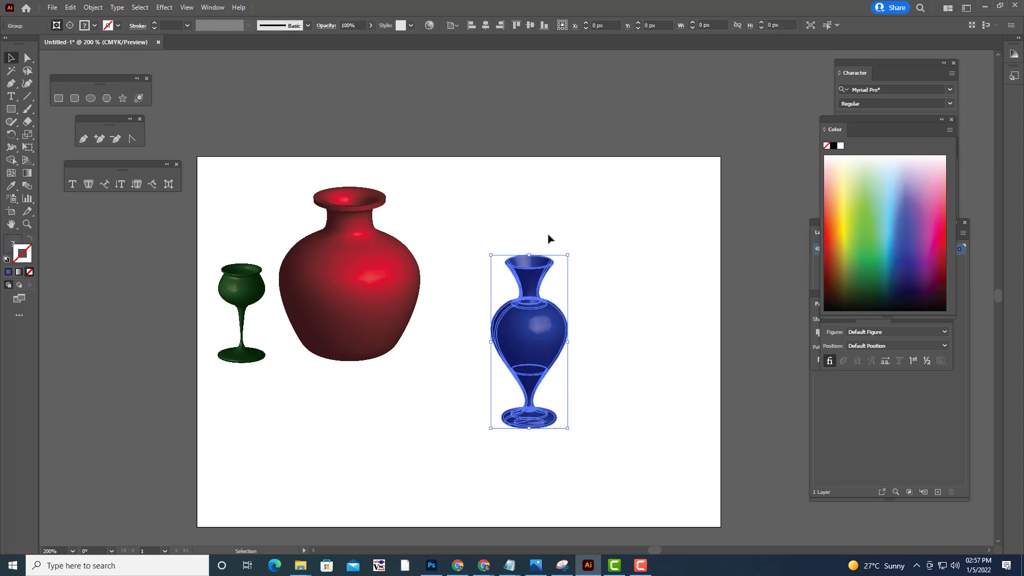
left_click(718, 113)
left_click(530, 303)
left_click_drag(534, 316, 550, 331)
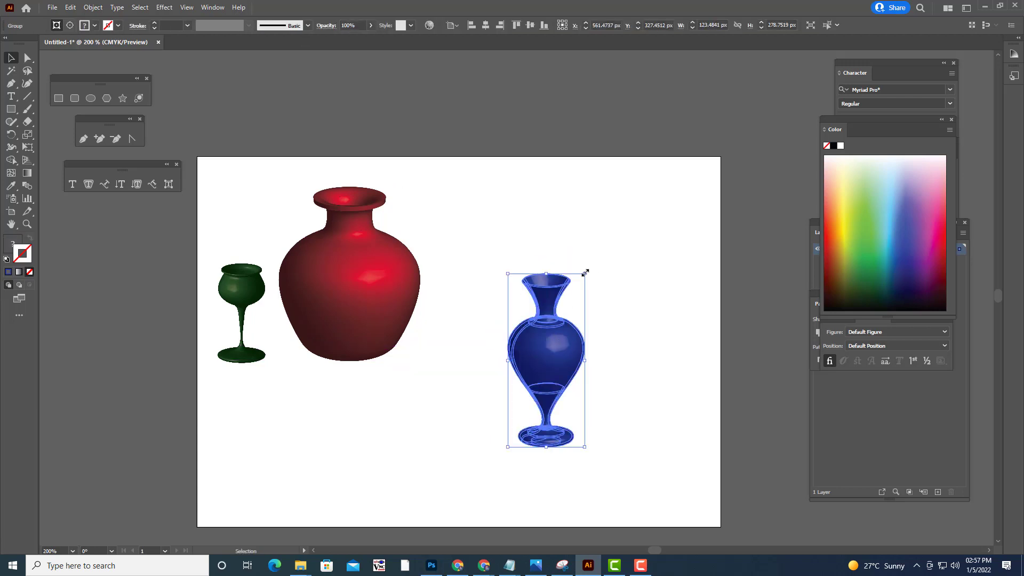
left_click_drag(585, 273, 592, 261)
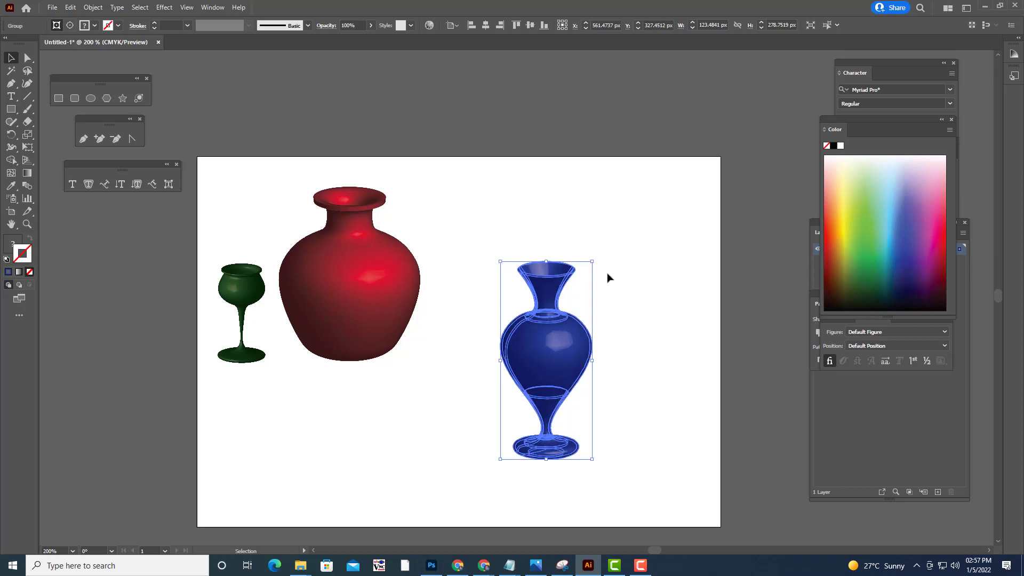
left_click(165, 8)
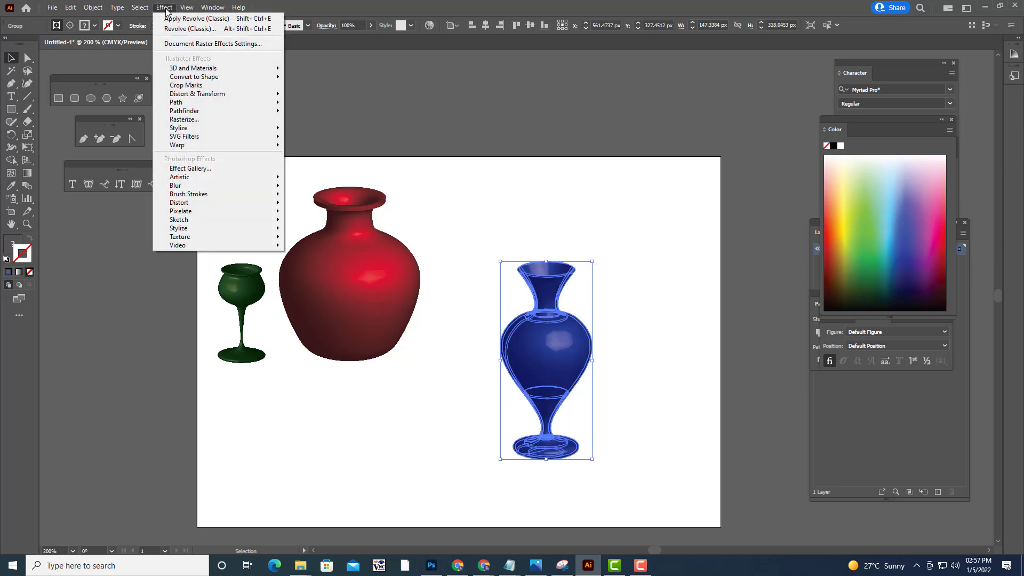
mouse_move(212, 7)
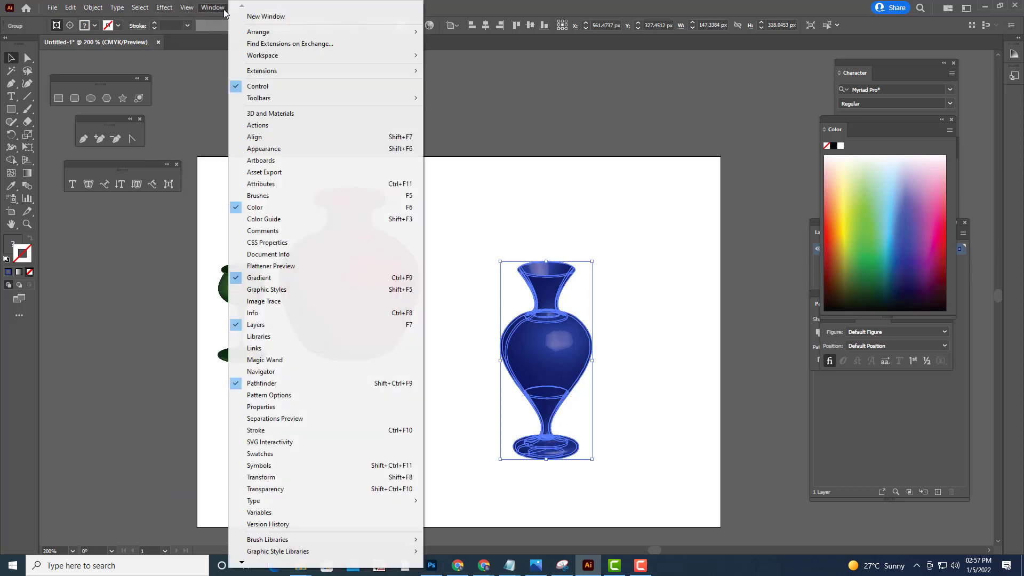
left_click(313, 465)
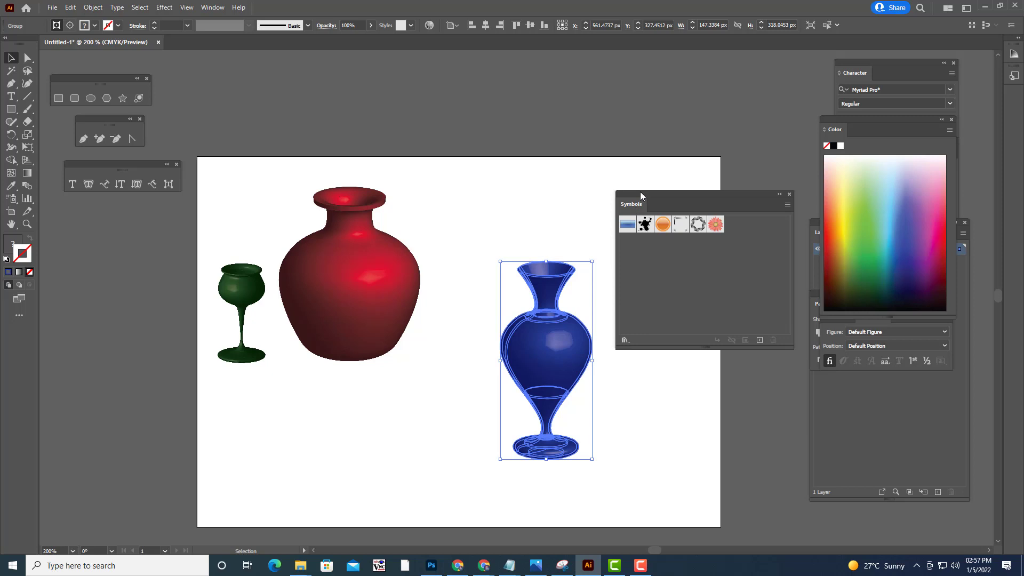
left_click_drag(640, 195, 689, 139)
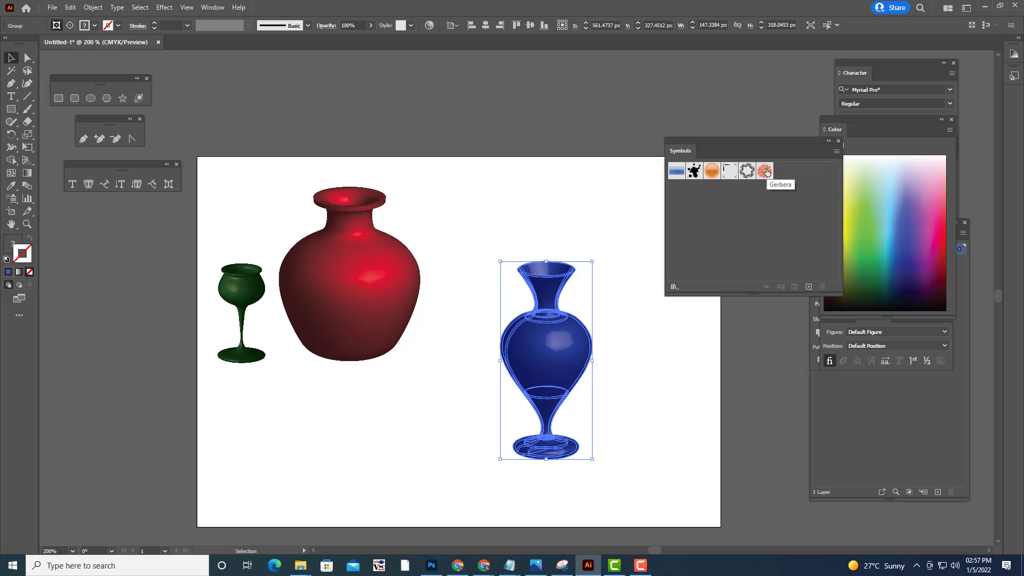
left_click(642, 185)
left_click_drag(715, 140, 720, 119)
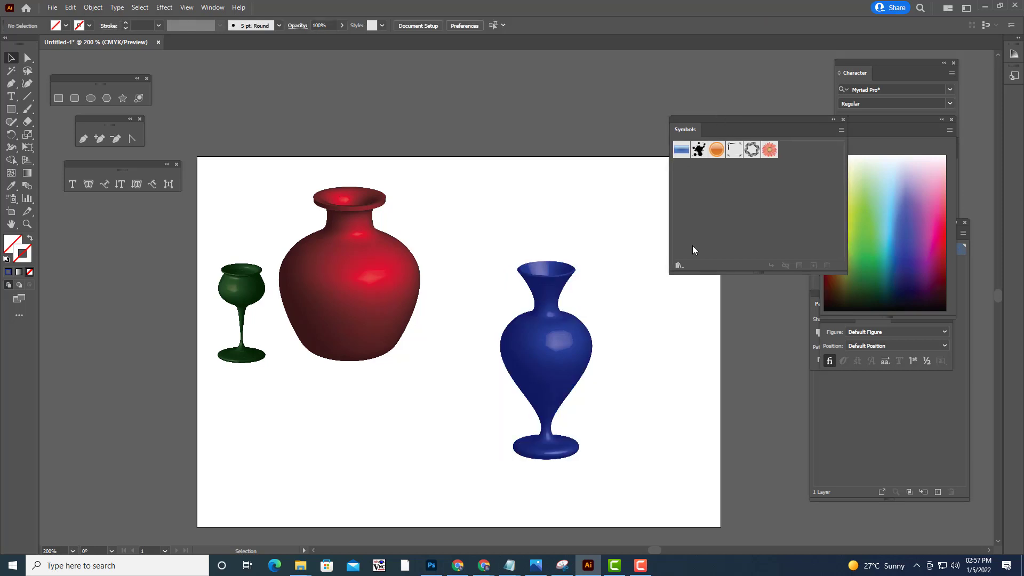
left_click(677, 265)
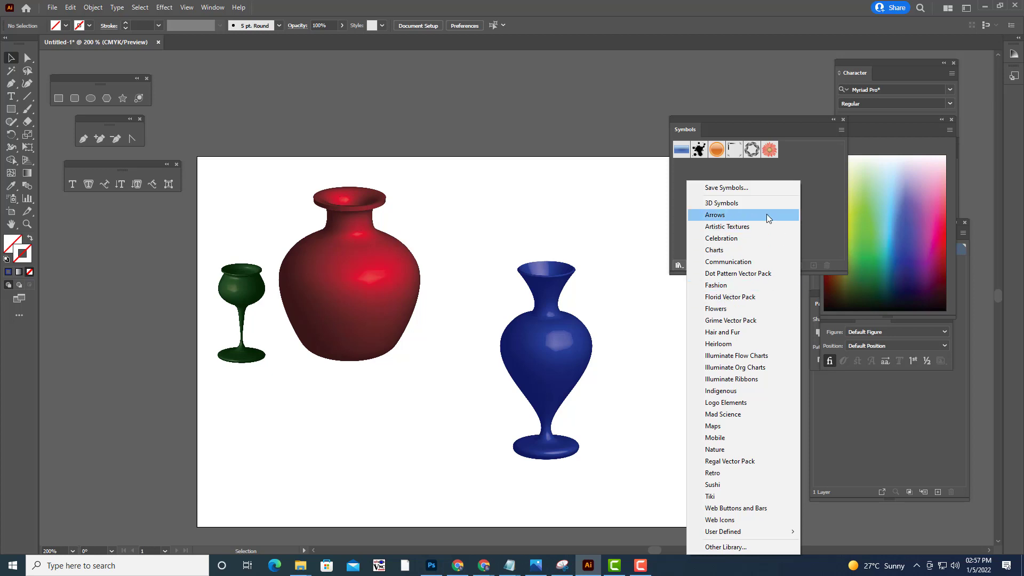
left_click(741, 403)
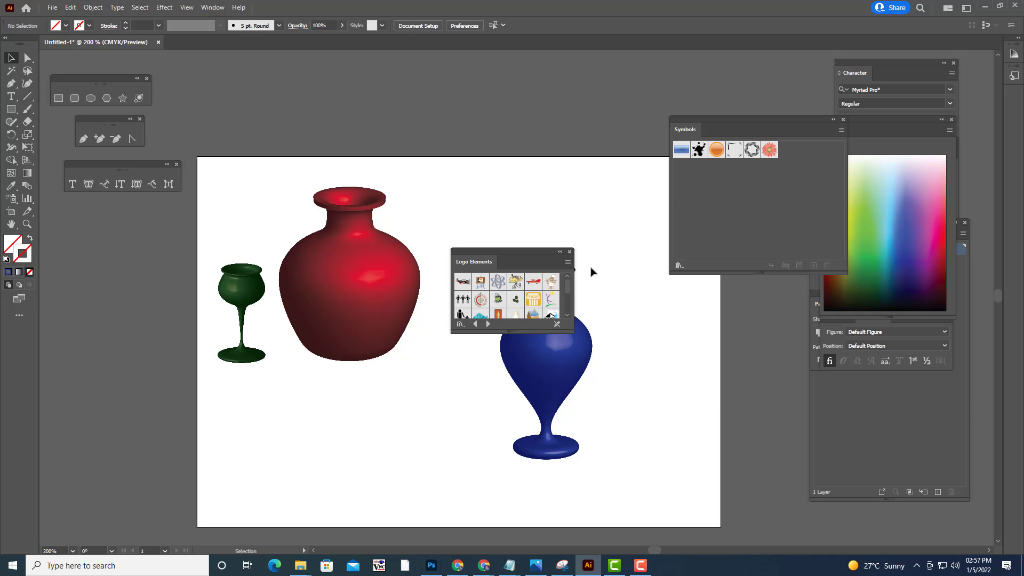
left_click(569, 252)
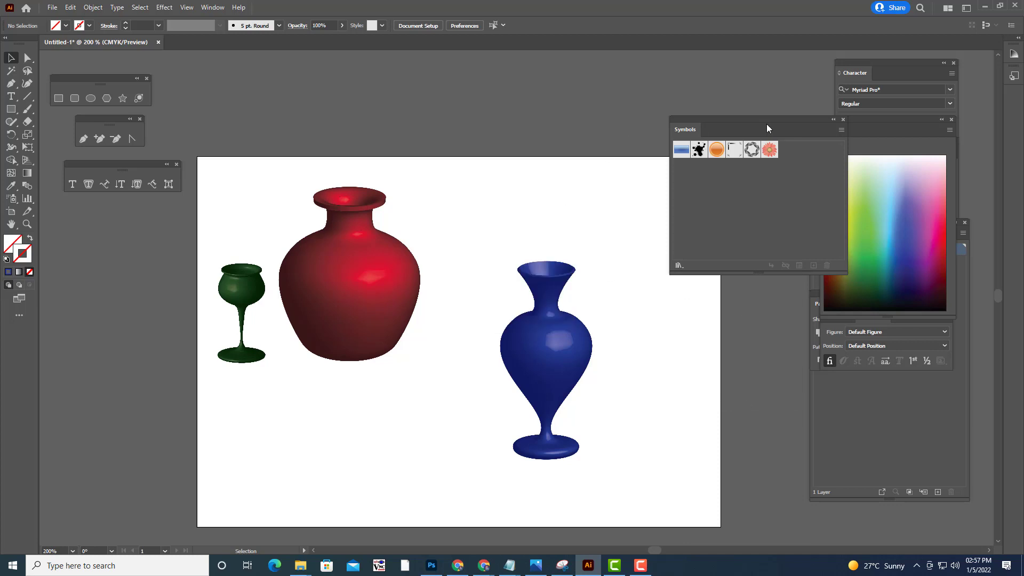
left_click(841, 119)
Show the Symbols panel, open the Logo Elements symbol library, and arrange both above the artwork
left_click(212, 9)
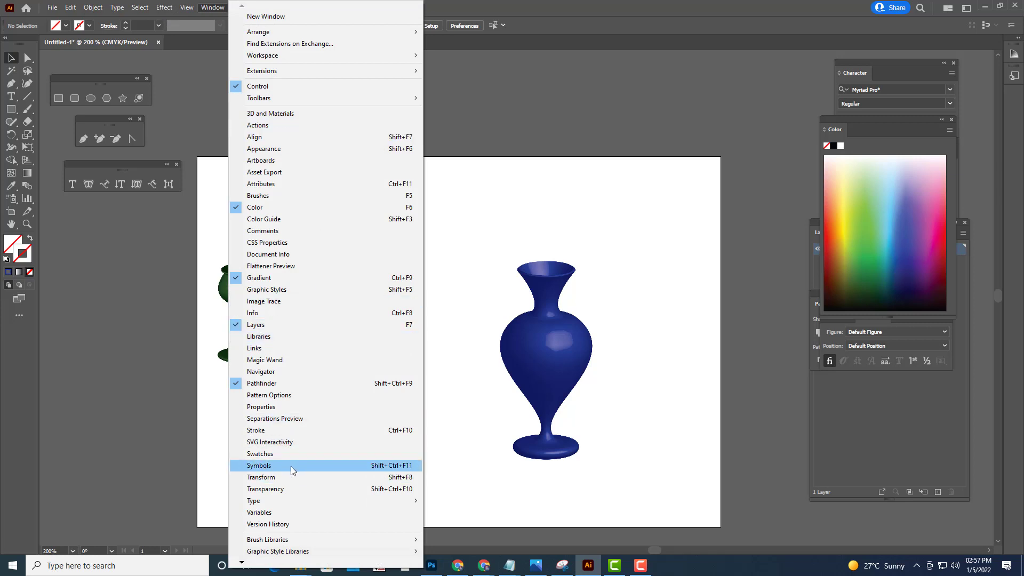
left_click(372, 467)
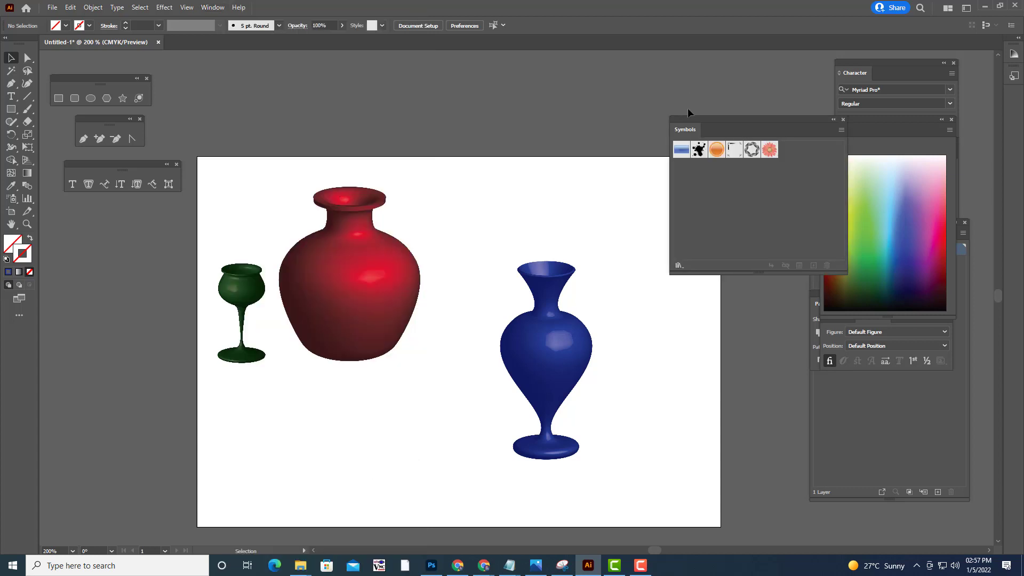
left_click_drag(688, 117, 673, 72)
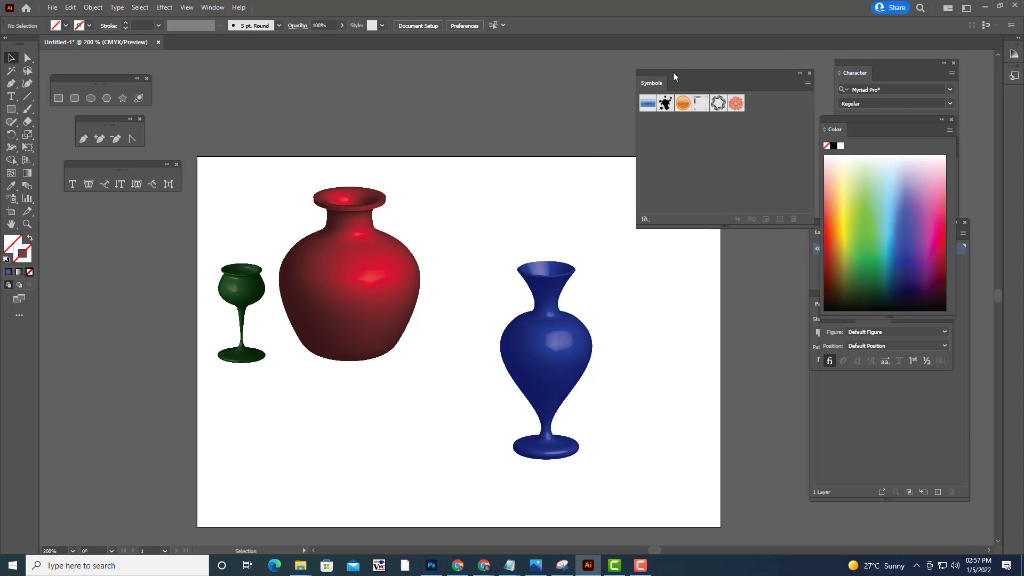
left_click(640, 217)
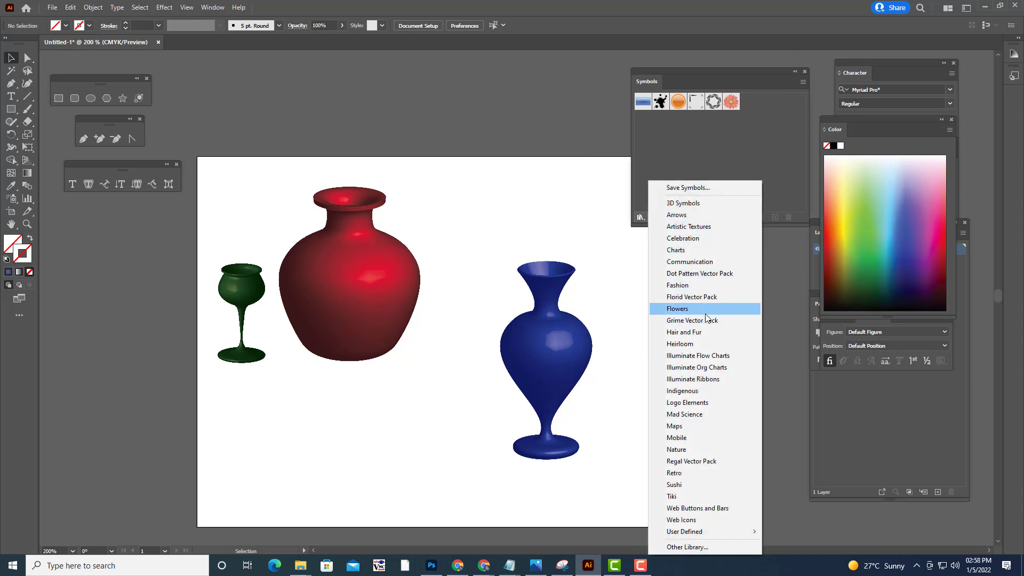
left_click(696, 404)
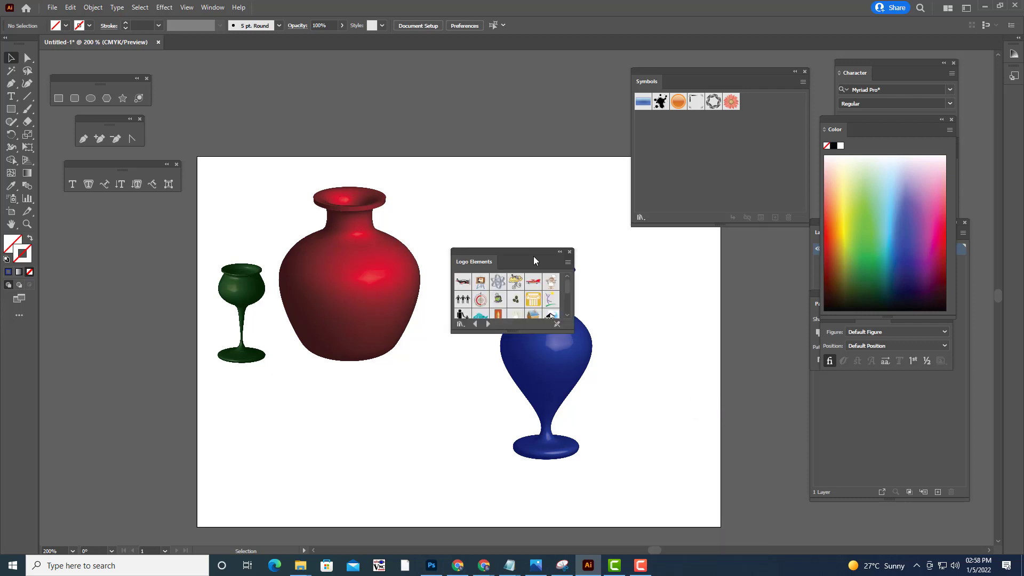
left_click_drag(528, 251, 580, 74)
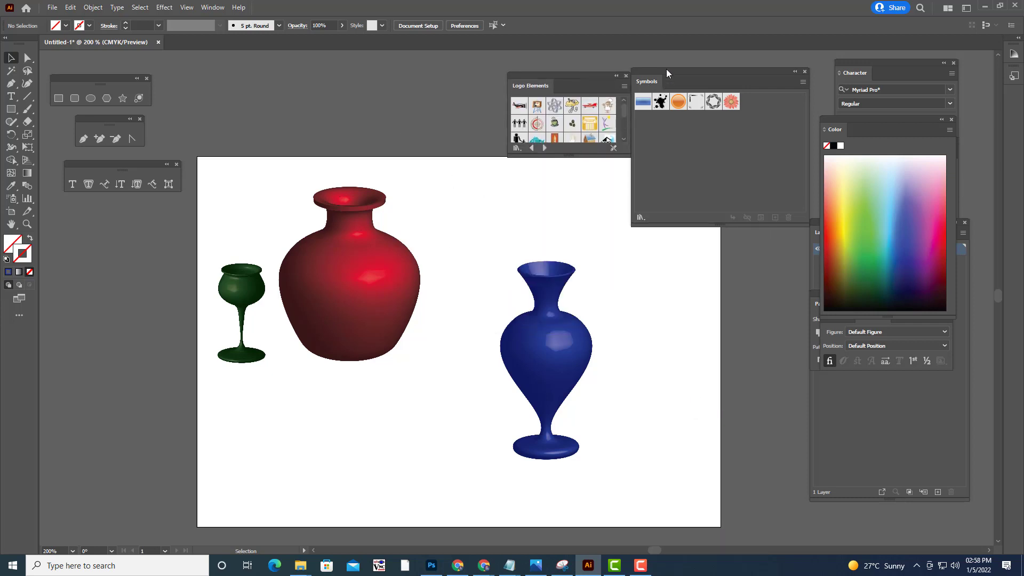
left_click_drag(667, 69, 773, 59)
Place an Airplane symbol above the artboard and an enlarged Car symbol in the artboard's upper right area
left_click_drag(532, 74, 454, 121)
left_click(649, 256)
left_click(640, 95)
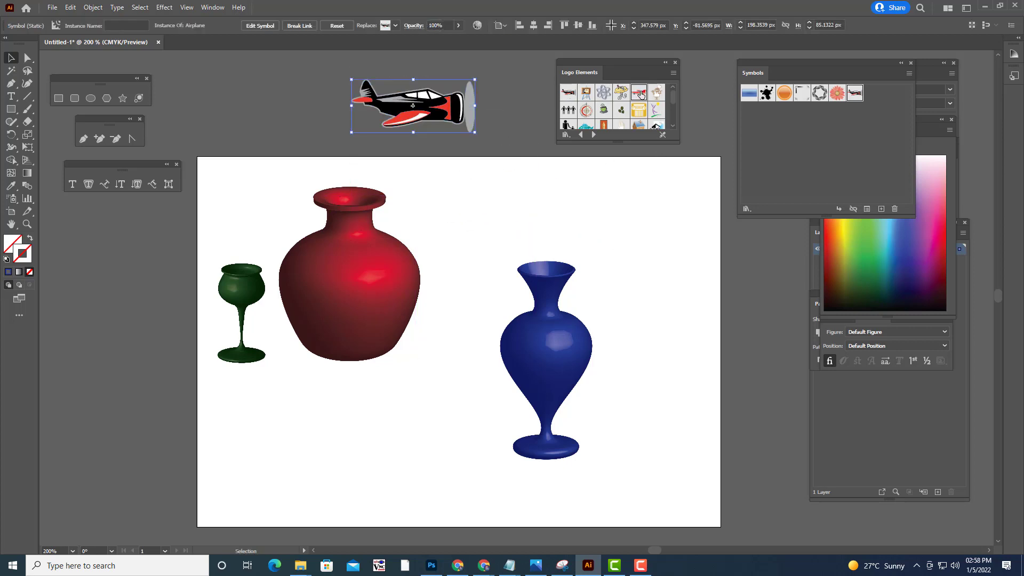
left_click_drag(639, 93, 640, 219)
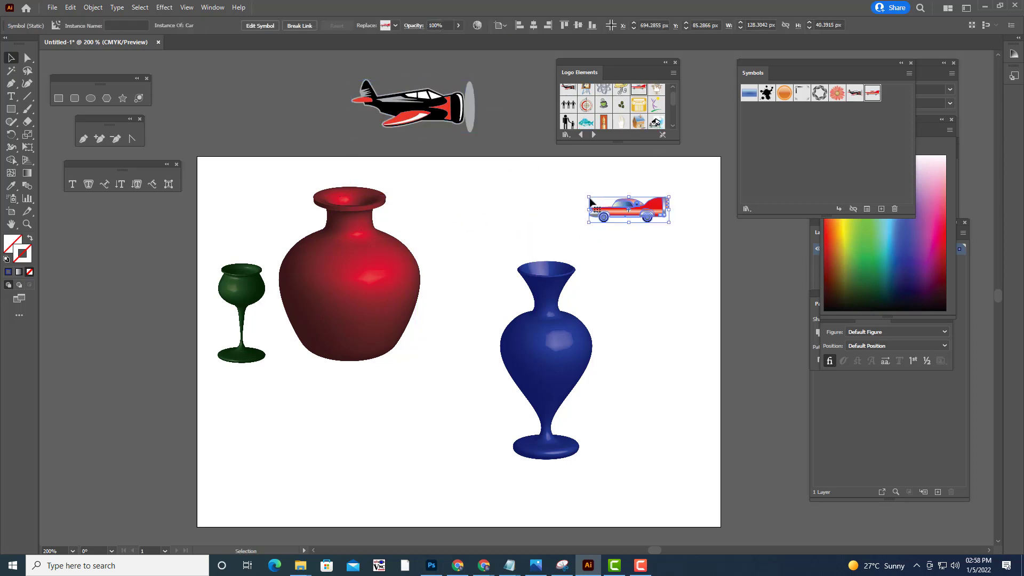
left_click_drag(588, 197, 550, 169)
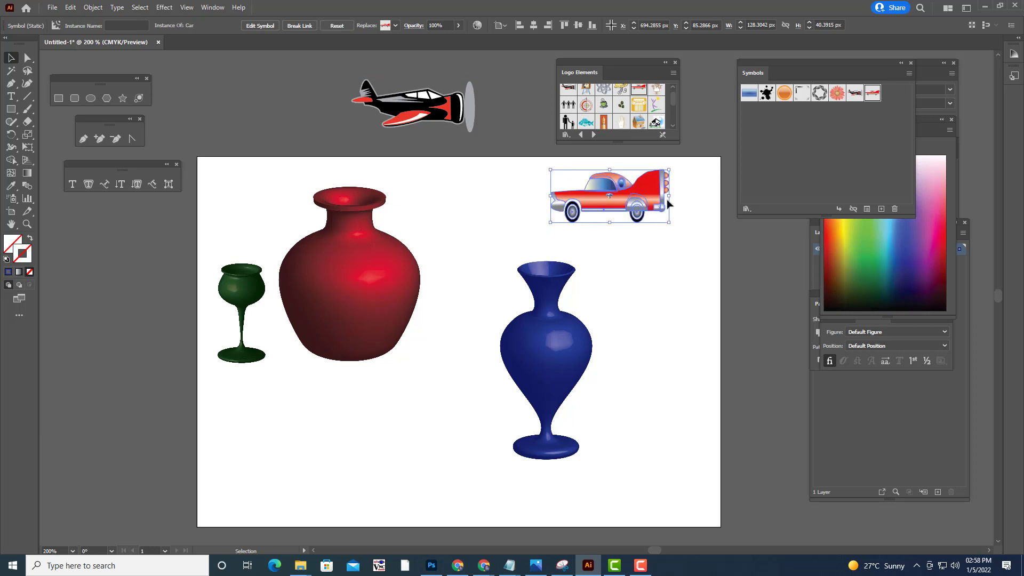
left_click_drag(627, 201, 654, 208)
left_click(688, 248)
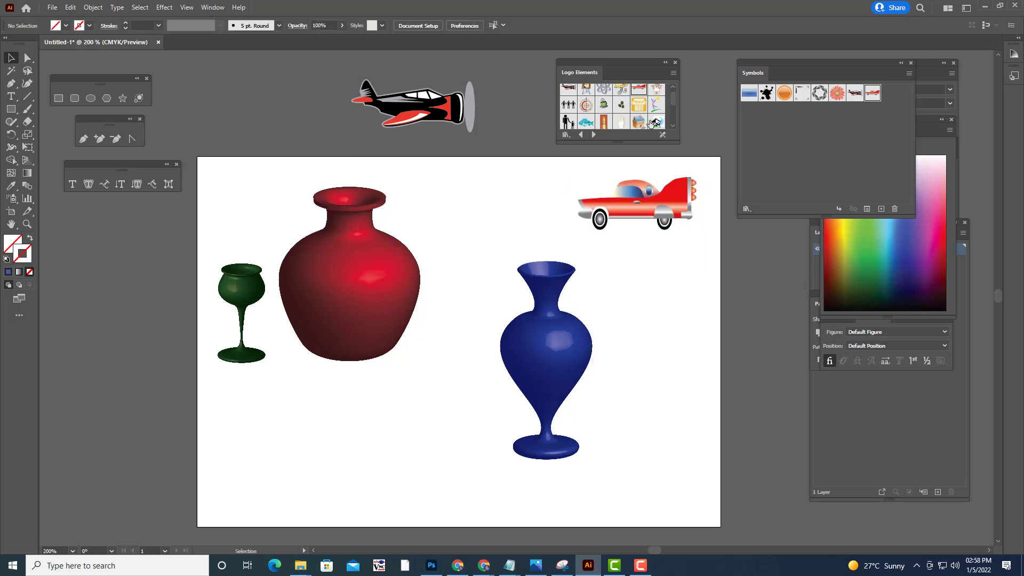
Place the Fish symbol between the red vase and the car, and enlarge it
scroll(640, 115, "down", 2)
left_click_drag(585, 94, 491, 215)
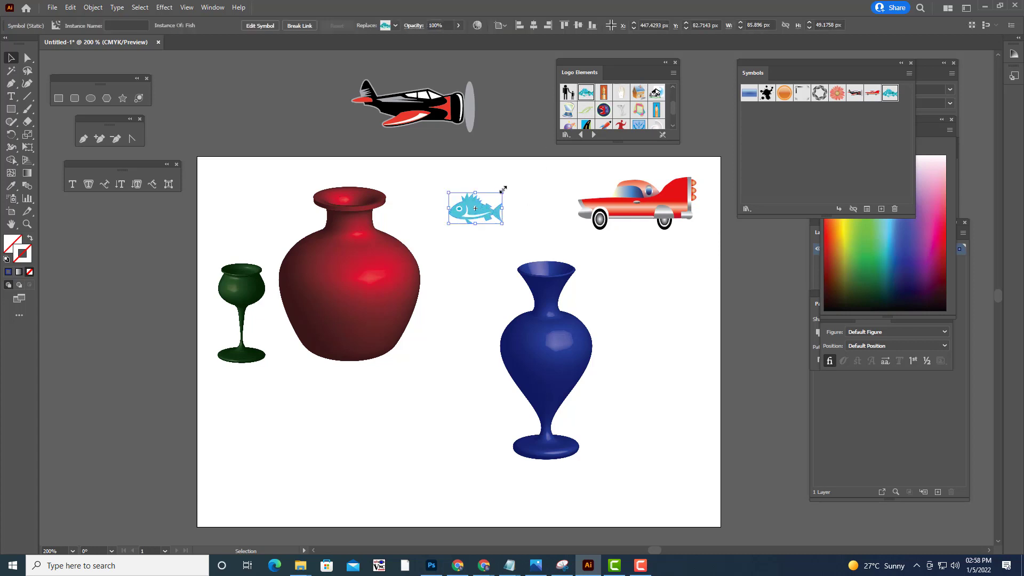
left_click_drag(532, 170, 533, 167)
left_click(566, 215)
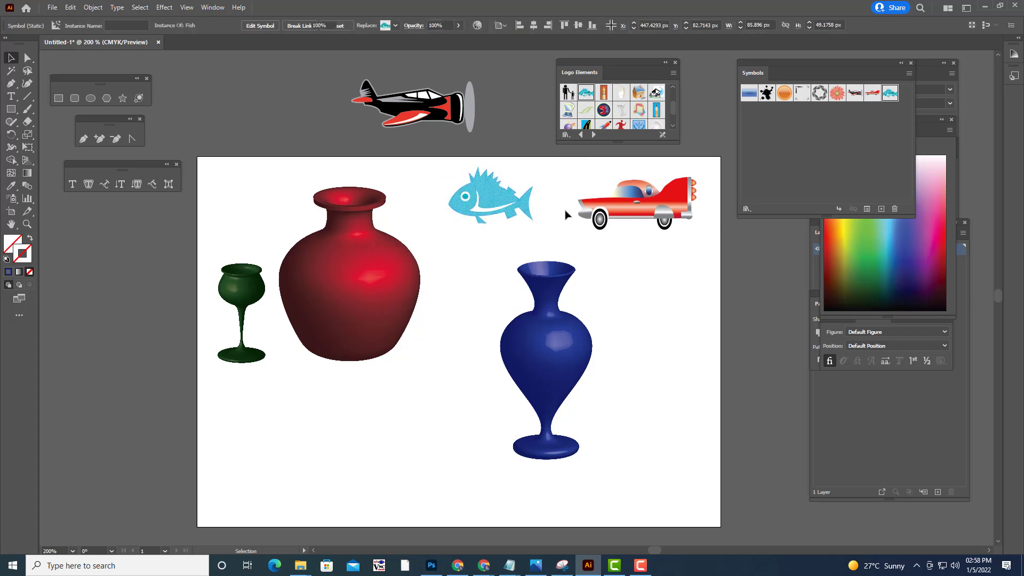
Place the Rocket symbol beside the blue vase below the car, about 111 × 108 px
scroll(588, 104, "down", 2)
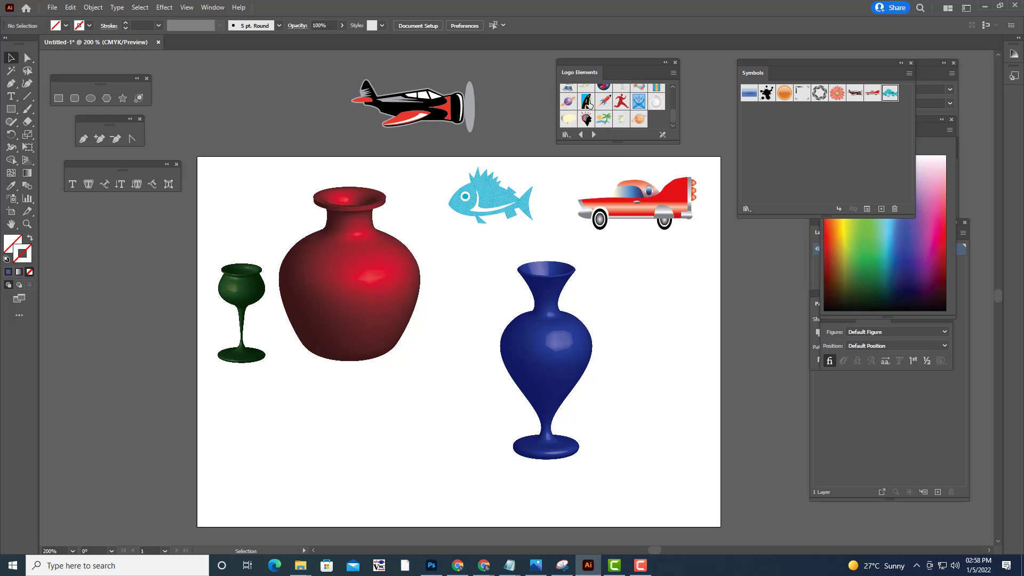
left_click(606, 104)
left_click_drag(606, 104, 687, 260)
left_click(717, 286)
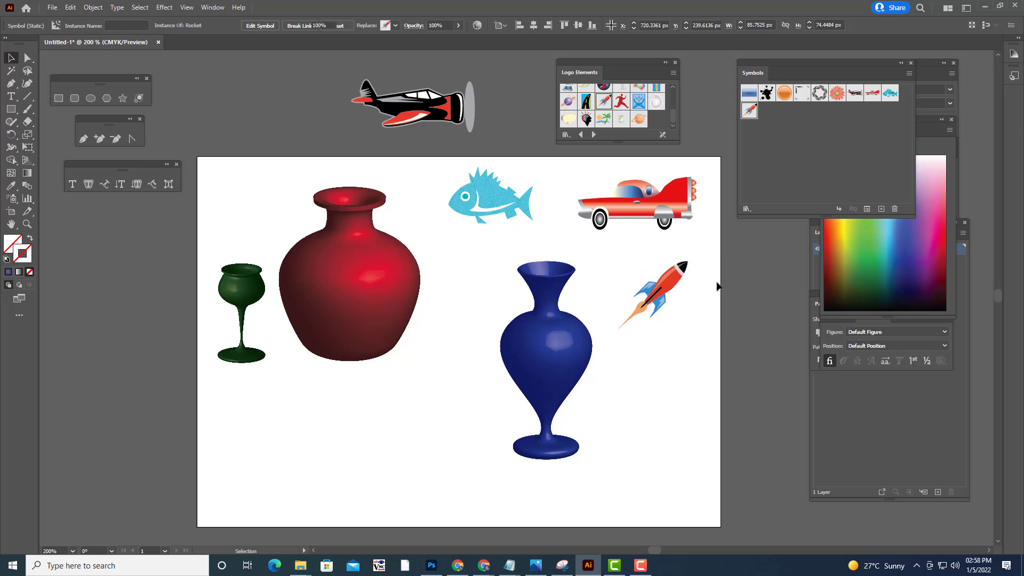
Delete the placed rocket, car, fish and airplane symbols from the drawing
left_click(676, 286)
key("Delete")
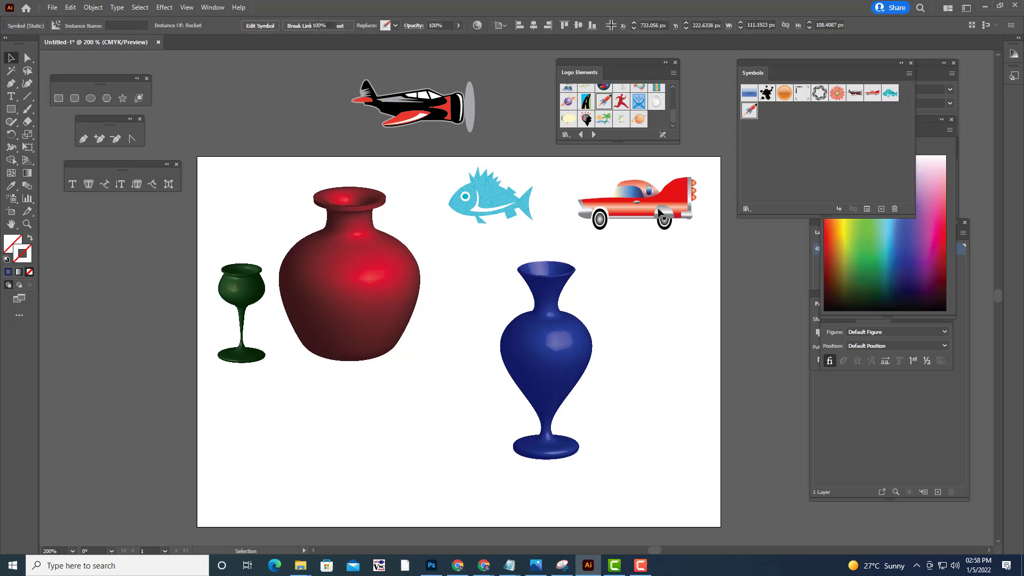
left_click(660, 210)
key("Delete")
left_click(501, 200)
key("Delete")
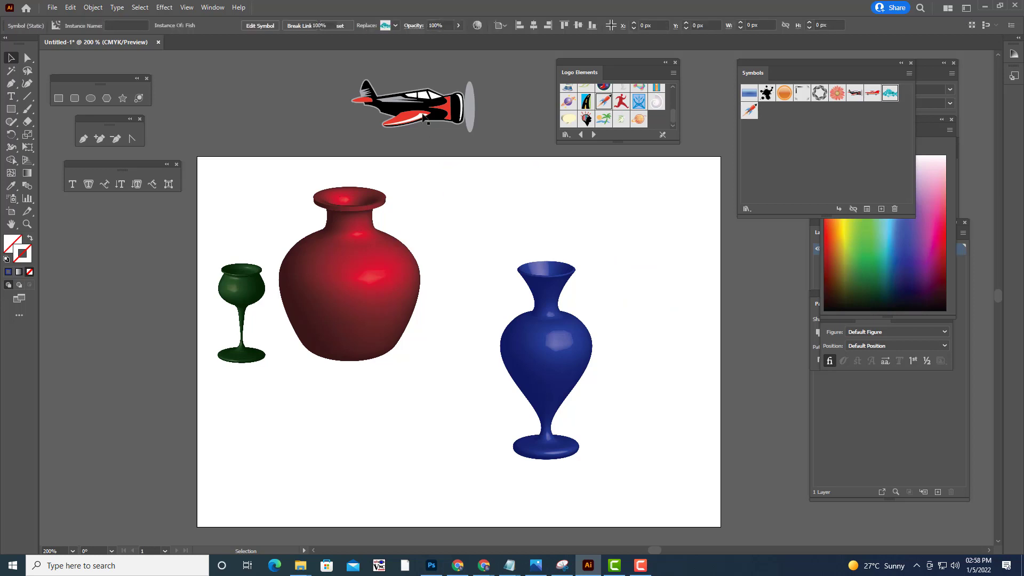
left_click(448, 109)
key("Delete")
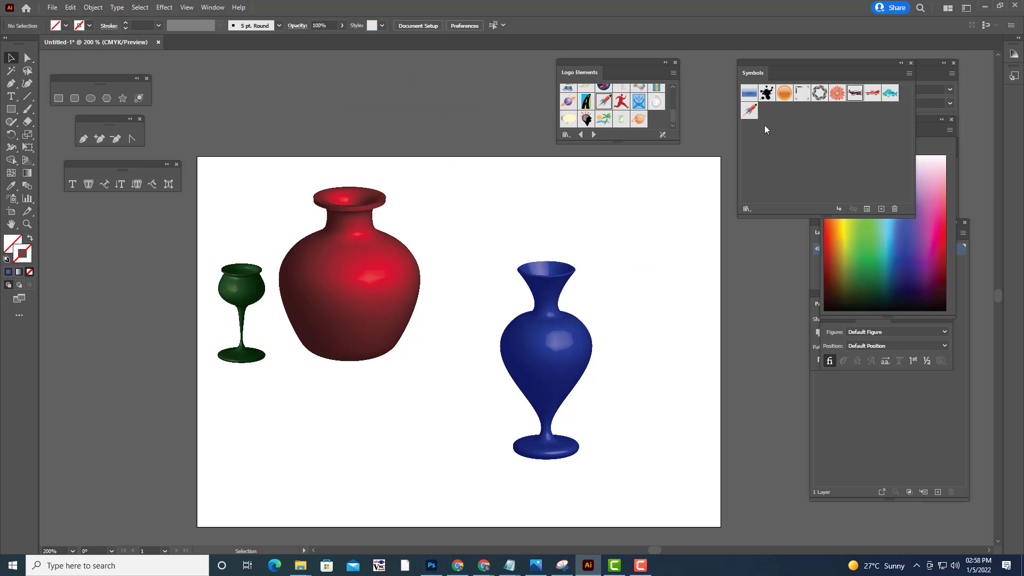
Open the Flowers symbol library and place a Rosebud in the blue vase's mouth at about X 576, Y 128 px
left_click(565, 134)
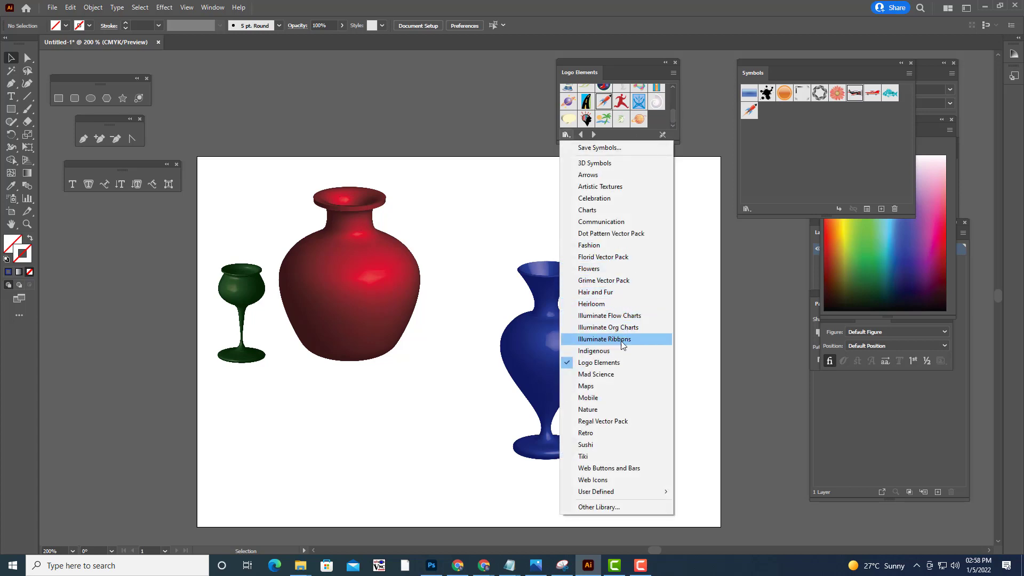
left_click(611, 273)
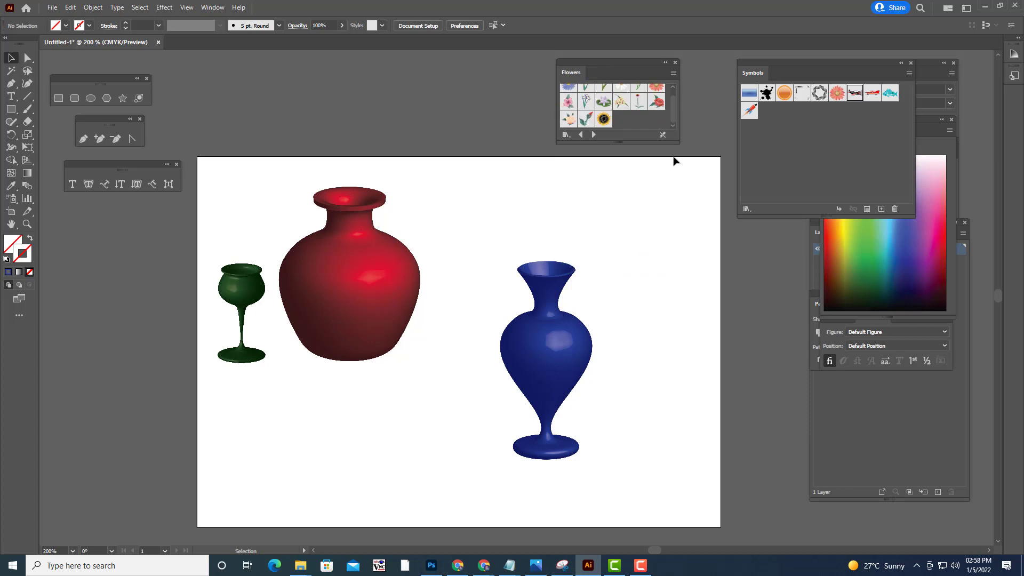
left_click_drag(688, 159, 723, 198)
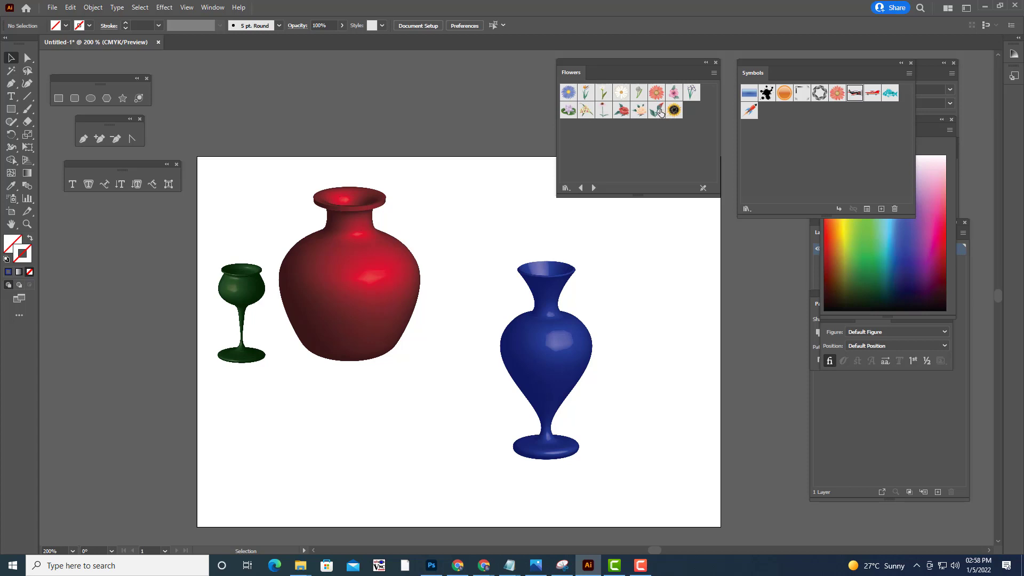
left_click_drag(659, 110, 606, 203)
left_click_drag(584, 236, 570, 232)
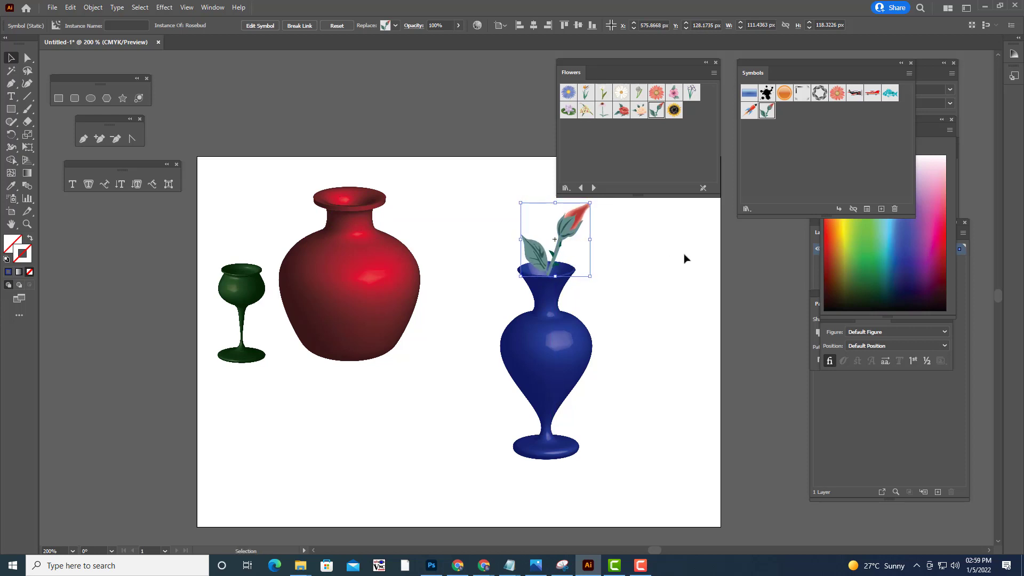
Place the Red Rose symbol from the Flowers library at the blue vase's mouth, at the base of the Rosebud
left_click(684, 259)
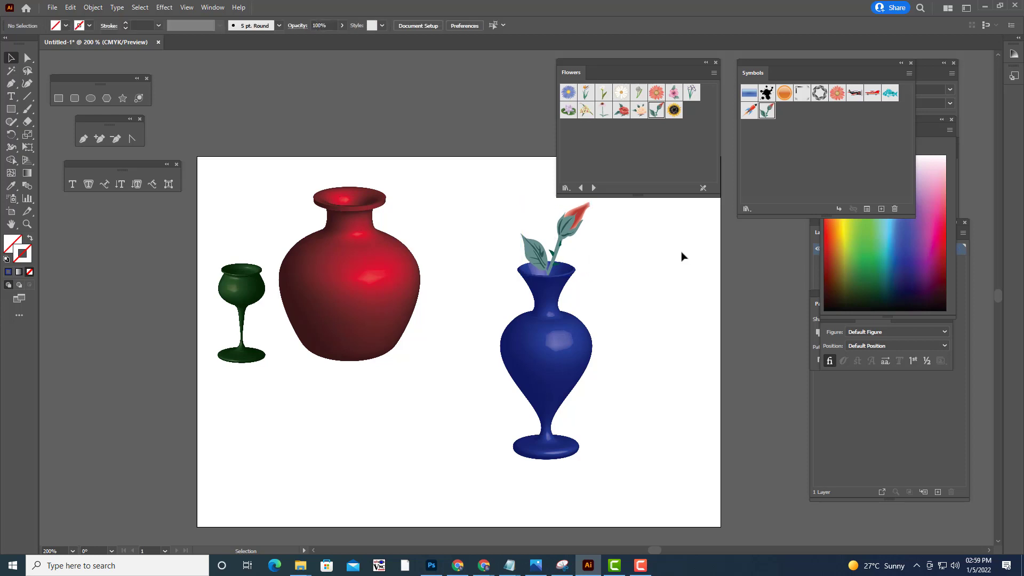
left_click_drag(624, 59, 701, 59)
left_click_drag(697, 110, 554, 272)
left_click(639, 273)
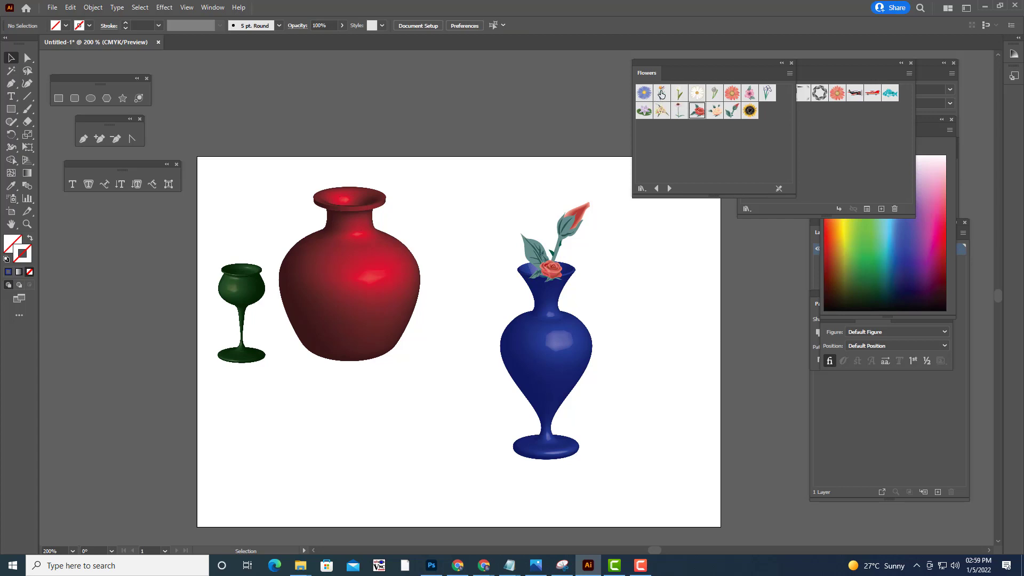
Place the Bird of Paradise symbol in the blue vase's mouth beside the Rosebud and tilt it slightly
left_click_drag(661, 93, 656, 252)
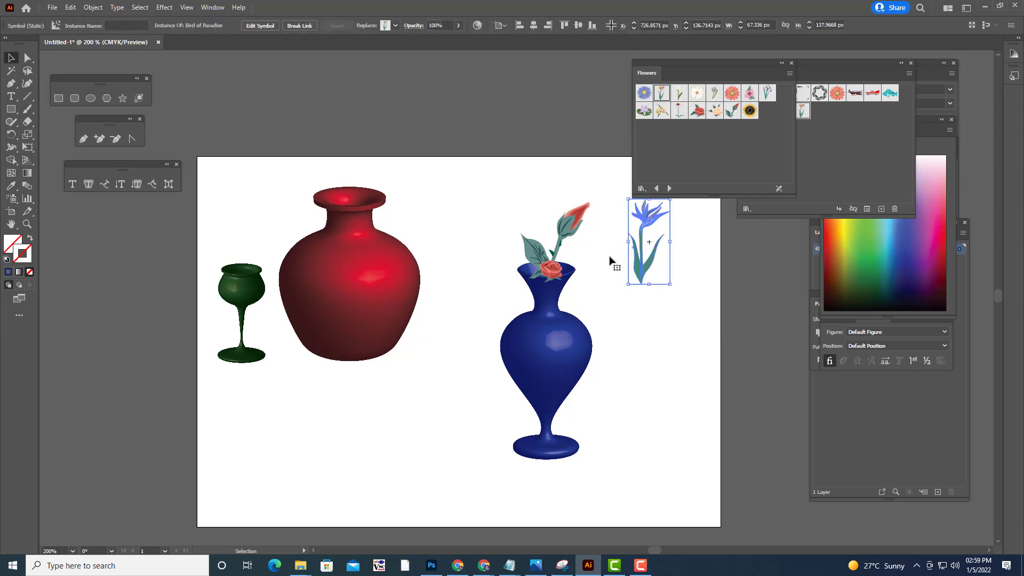
left_click_drag(576, 261, 533, 258)
left_click(693, 292)
left_click_drag(564, 185, 603, 194)
left_click(589, 191)
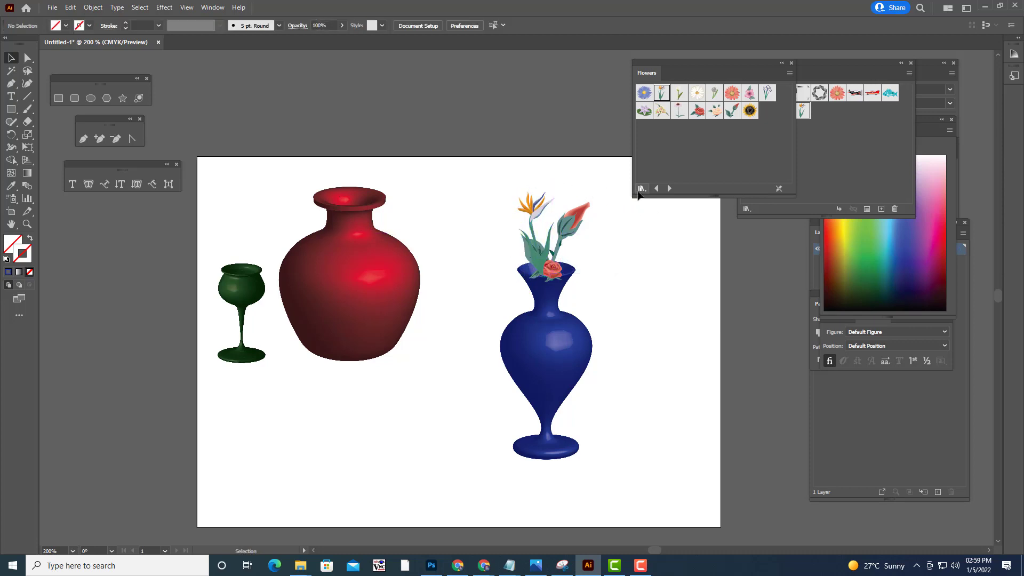
Place the Purple Coneflower symbol in the blue vase, tilt it slightly clockwise and shift it between the Bird of Paradise and the Rosebud
left_click(680, 113)
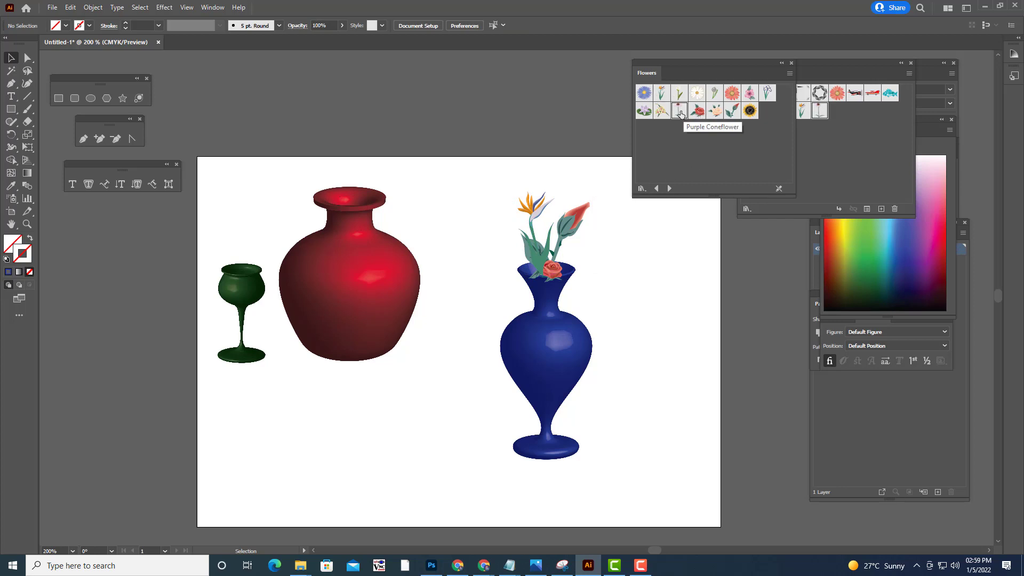
left_click_drag(681, 113, 530, 231)
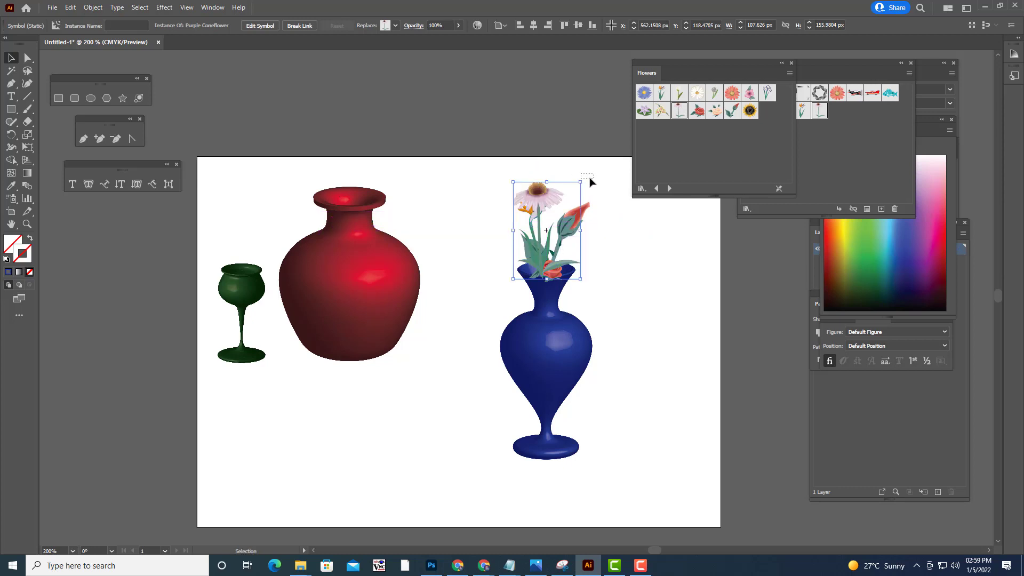
left_click(588, 185)
left_click_drag(588, 184, 601, 183)
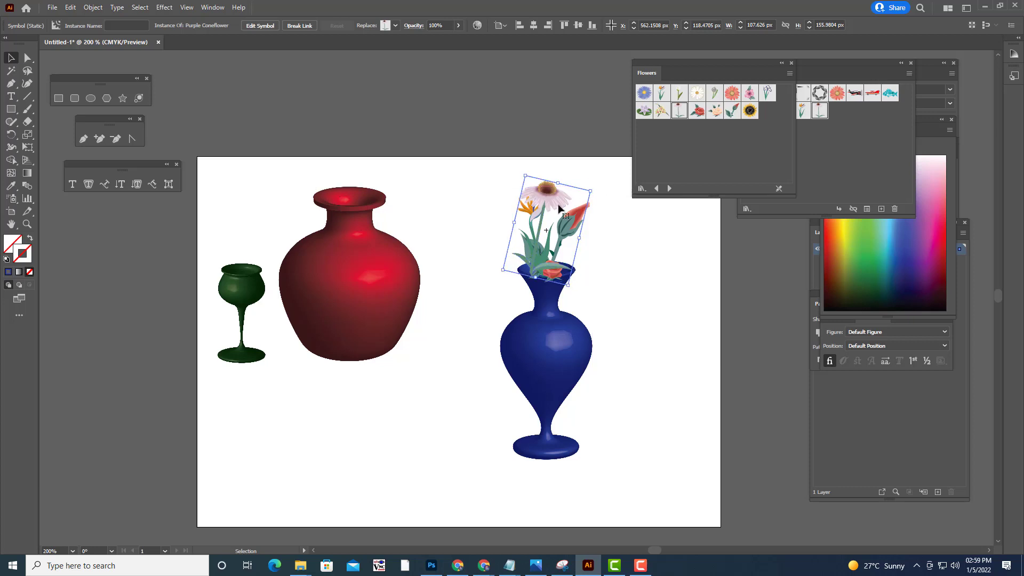
left_click_drag(553, 205, 564, 206)
left_click(644, 258)
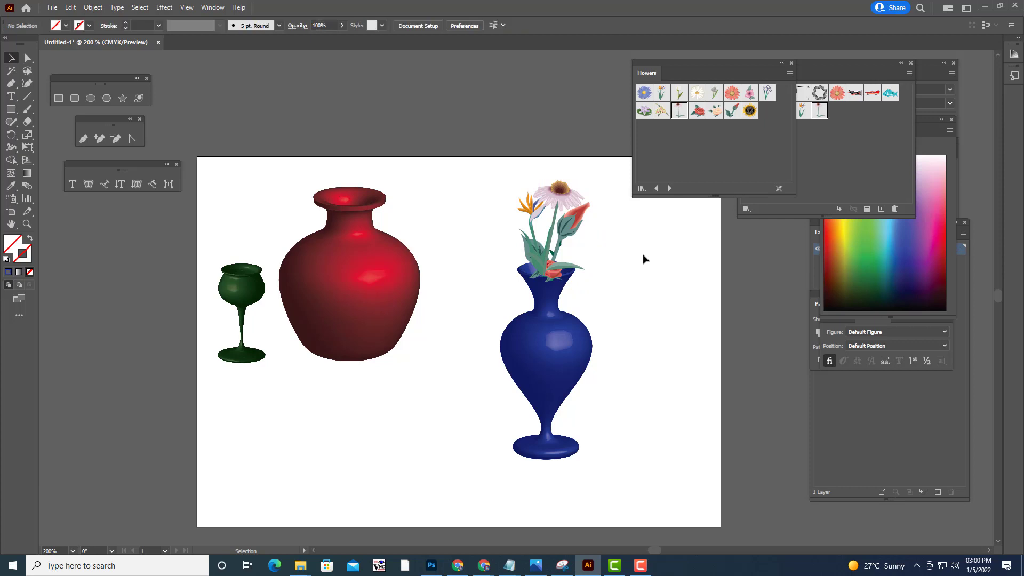
Bring the Red Rose in the vase's mouth to the front of the other flowers
left_click_drag(652, 60, 727, 60)
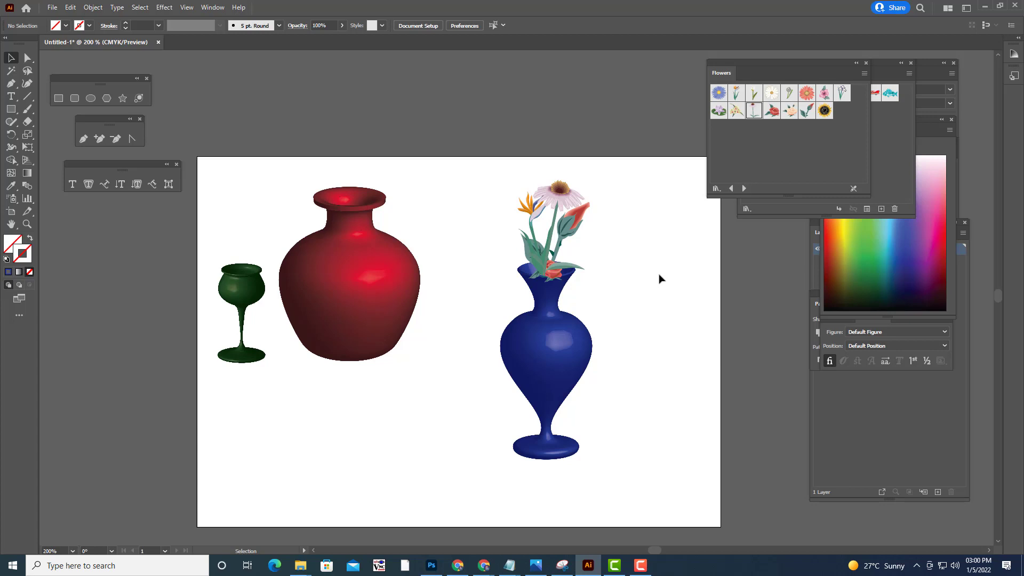
left_click(555, 274)
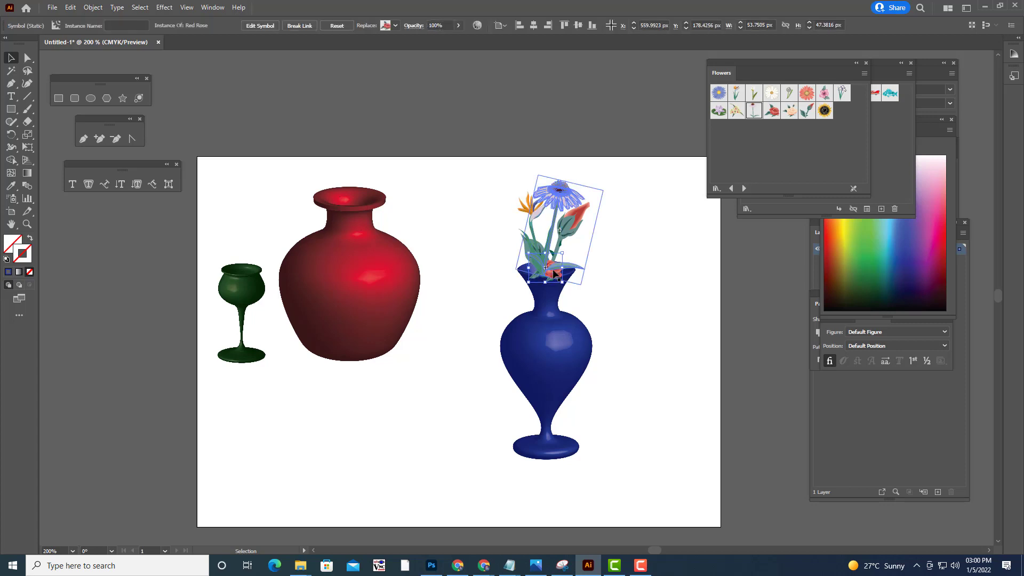
right_click(554, 274)
mouse_move(636, 358)
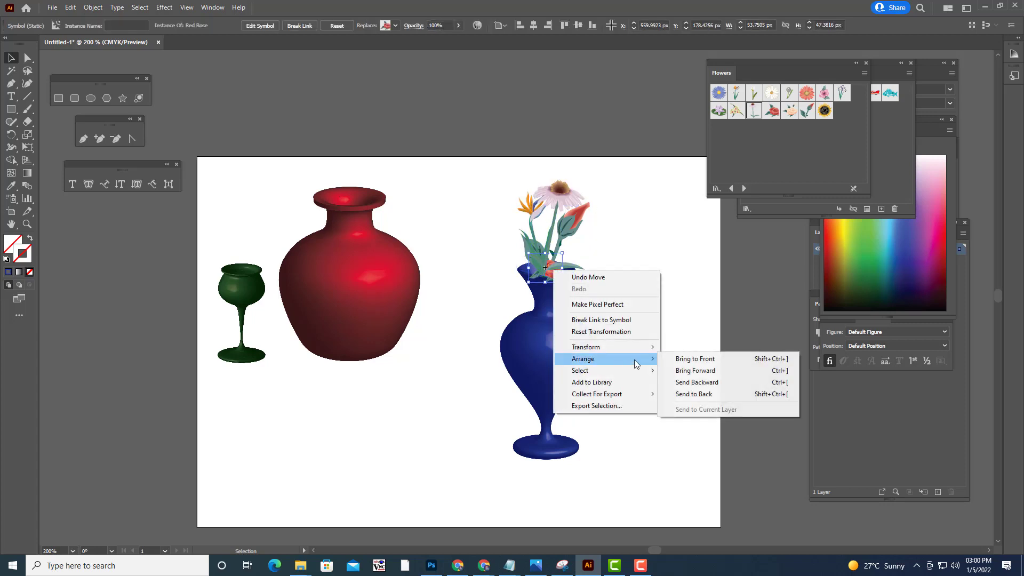
left_click(693, 359)
left_click(661, 320)
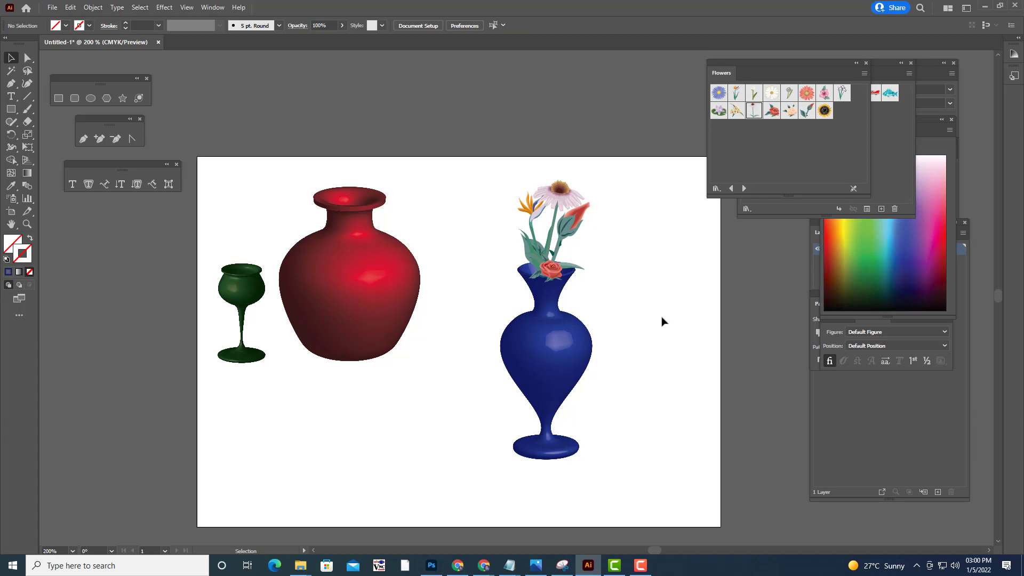
Delete the goblet, both vases and all the placed flowers from the artboard
key("ctrl+minus")
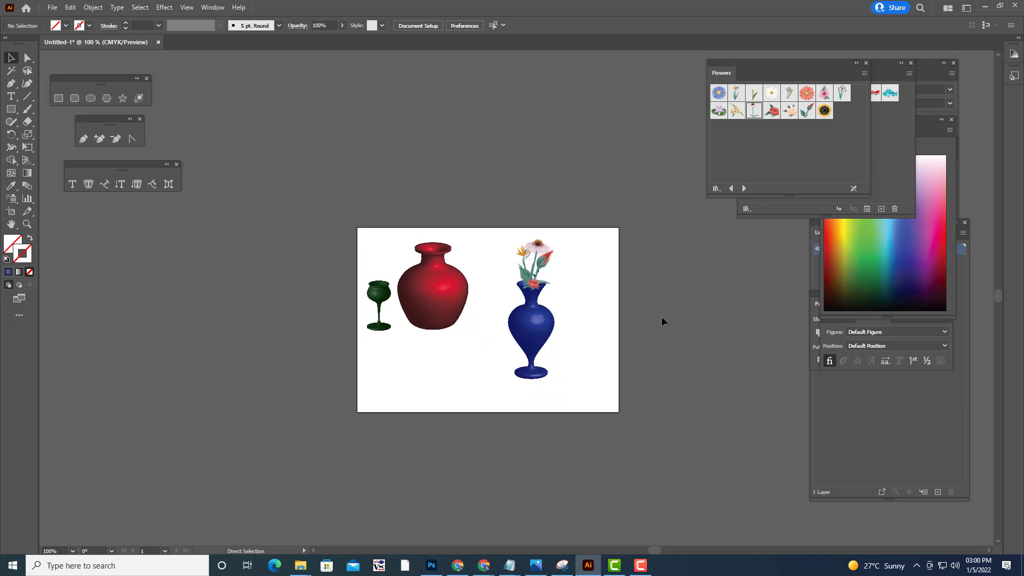
key("ctrl+plus")
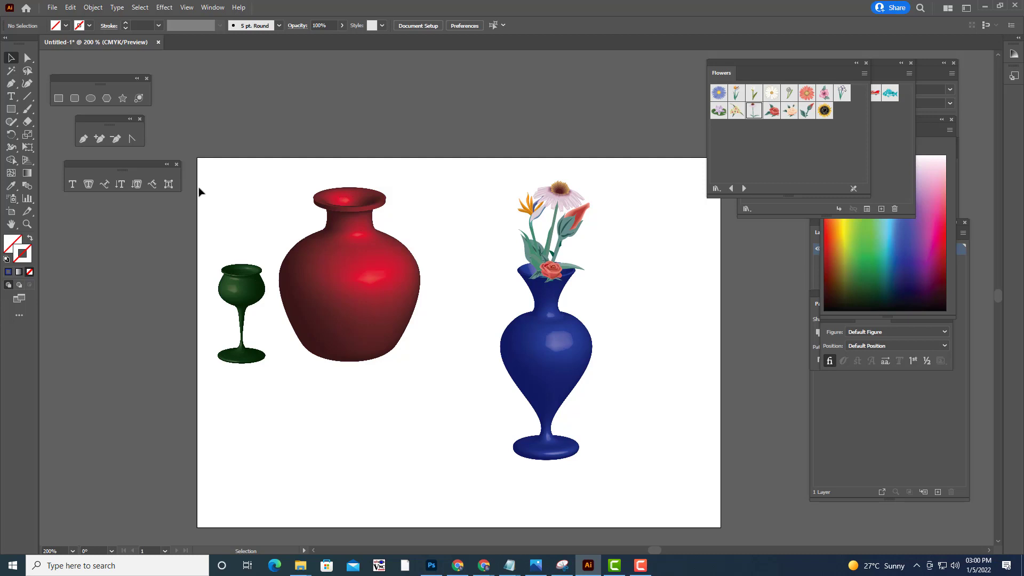
left_click_drag(198, 190, 695, 514)
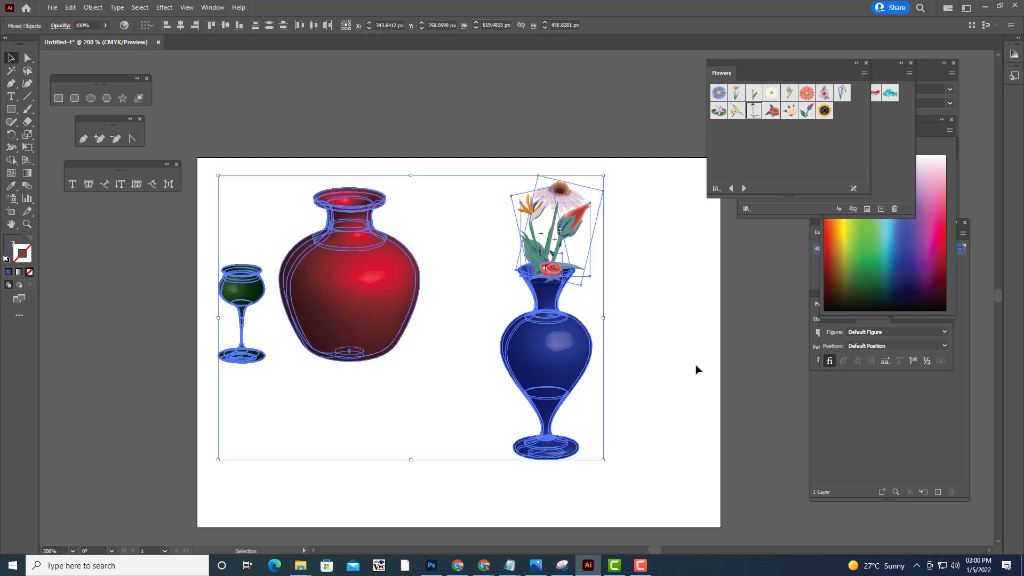
key("Delete")
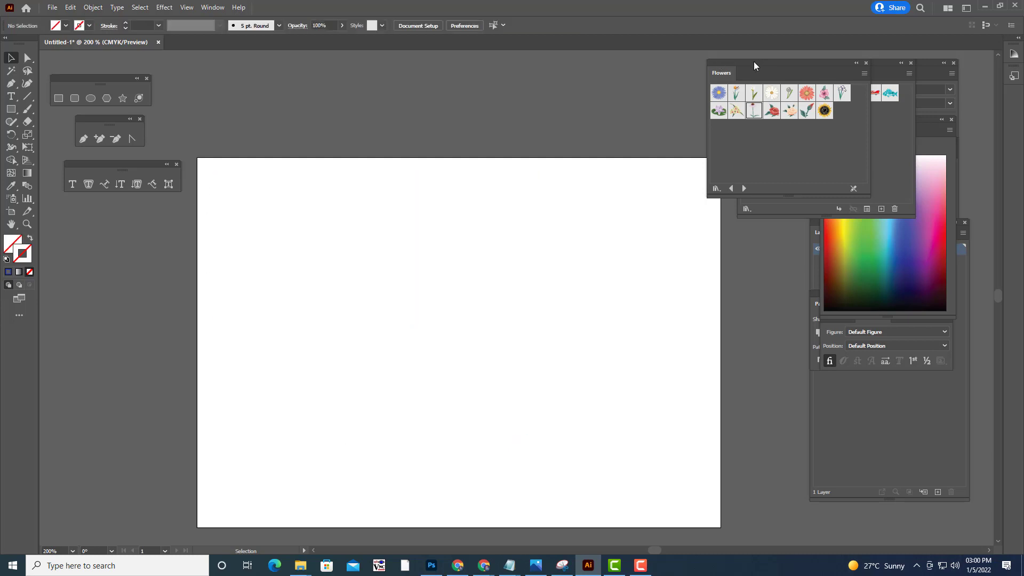
Close the Flowers symbol library and move the Symbols panel closer to the artboard's upper right corner
left_click_drag(753, 62, 783, 61)
scroll(586, 261, "down", 1)
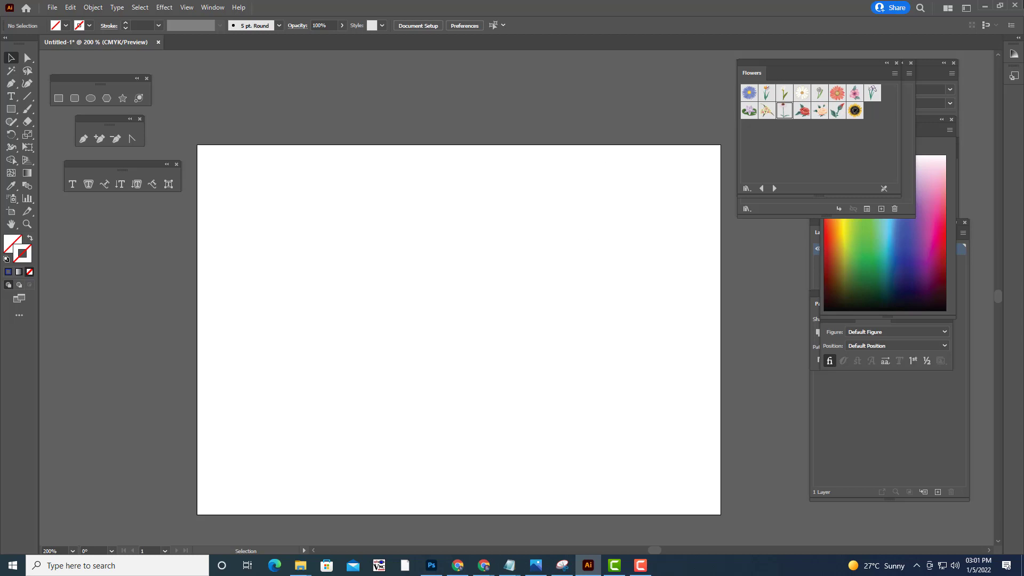
left_click(897, 63)
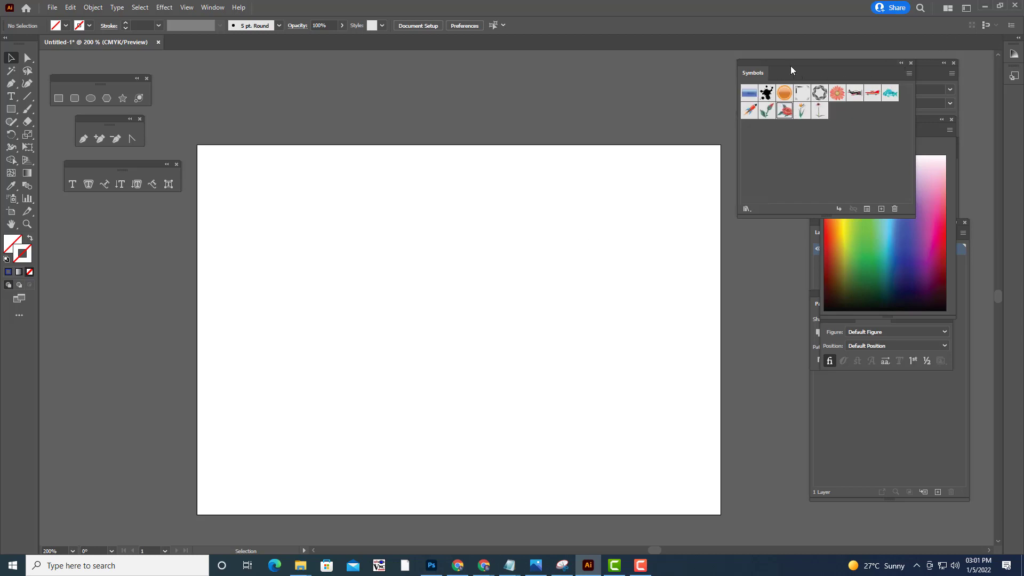
left_click_drag(791, 66, 713, 86)
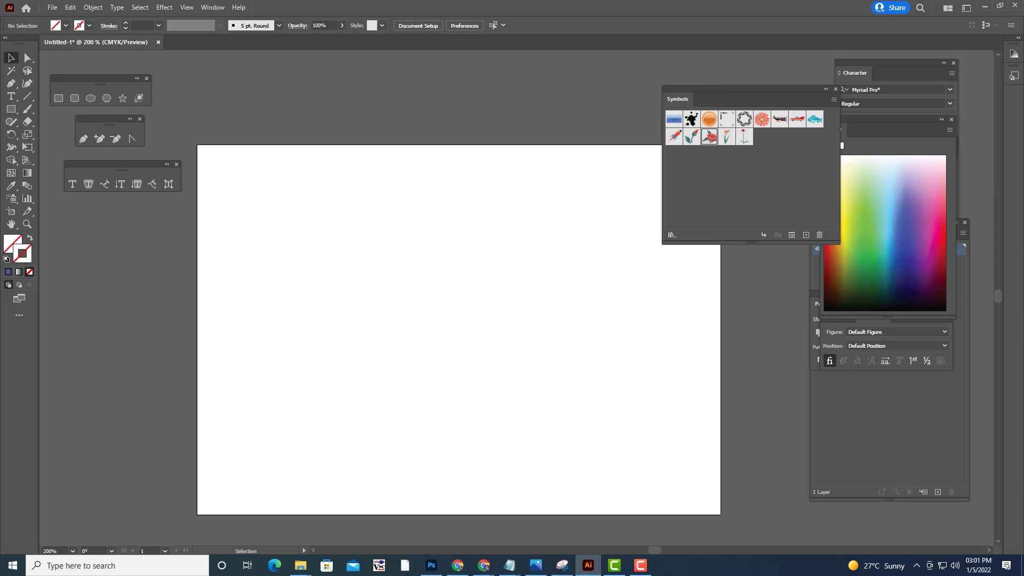
left_click_drag(721, 91, 752, 89)
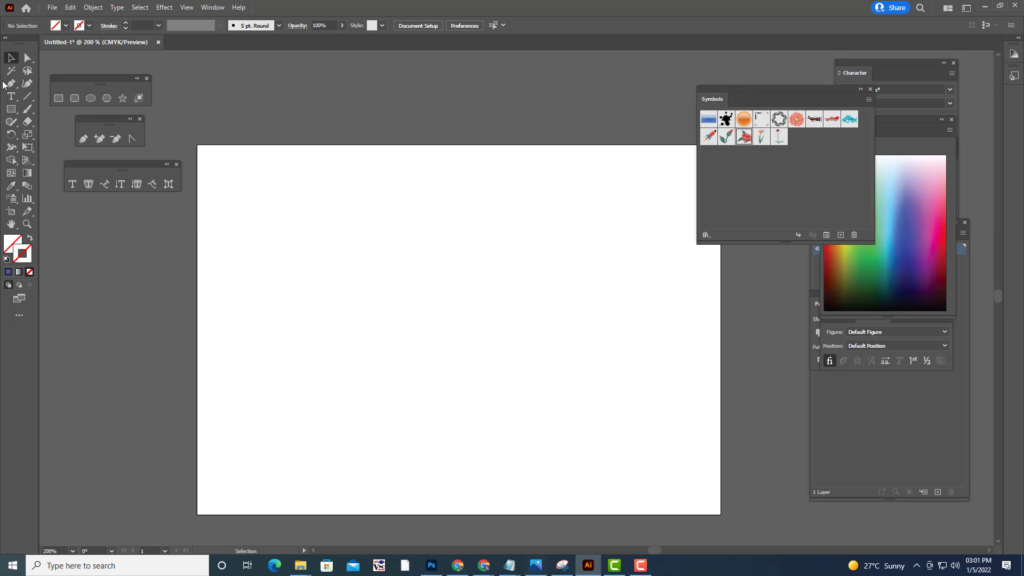
Draw a thin horizontal rectangle about 462 × 16 px in the artboard's upper part and fill it with red FC1022
left_click(58, 99)
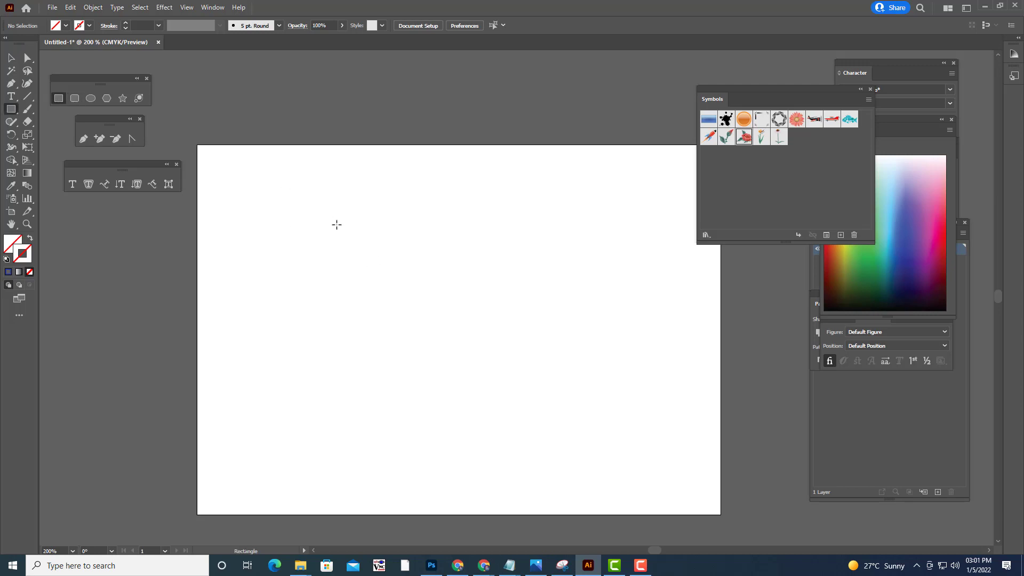
left_click_drag(326, 220, 614, 230)
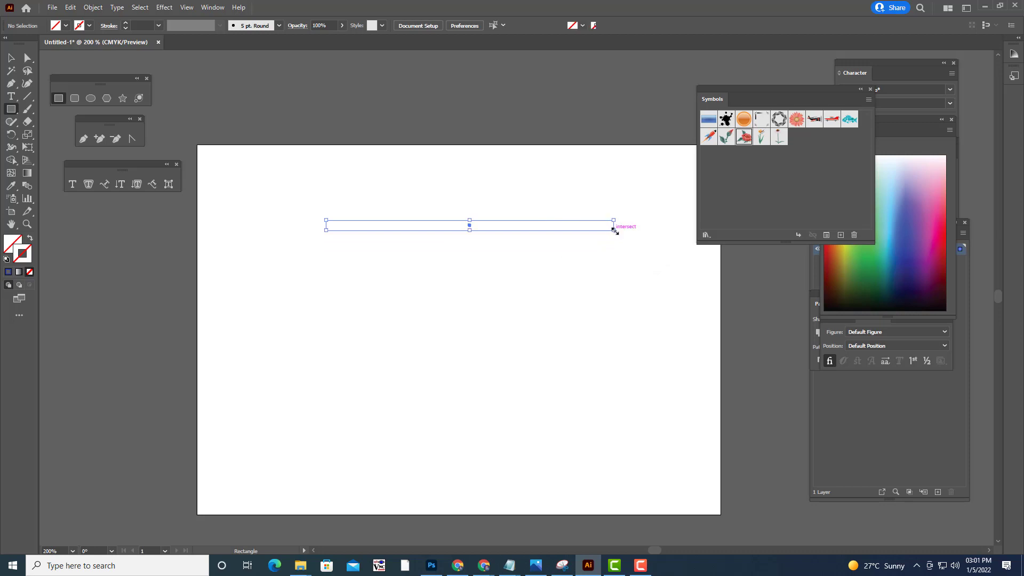
double_click(14, 244)
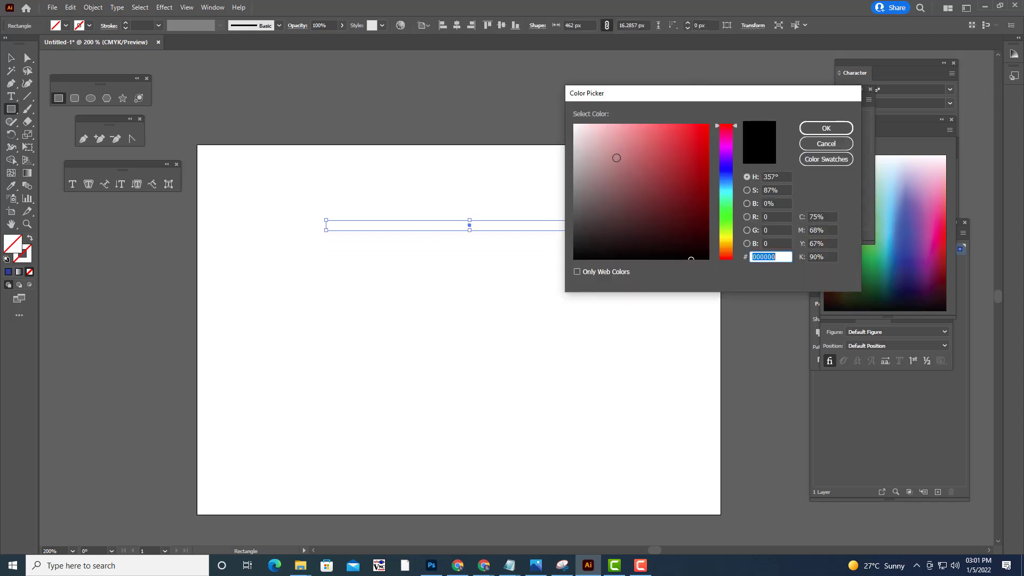
left_click(708, 127)
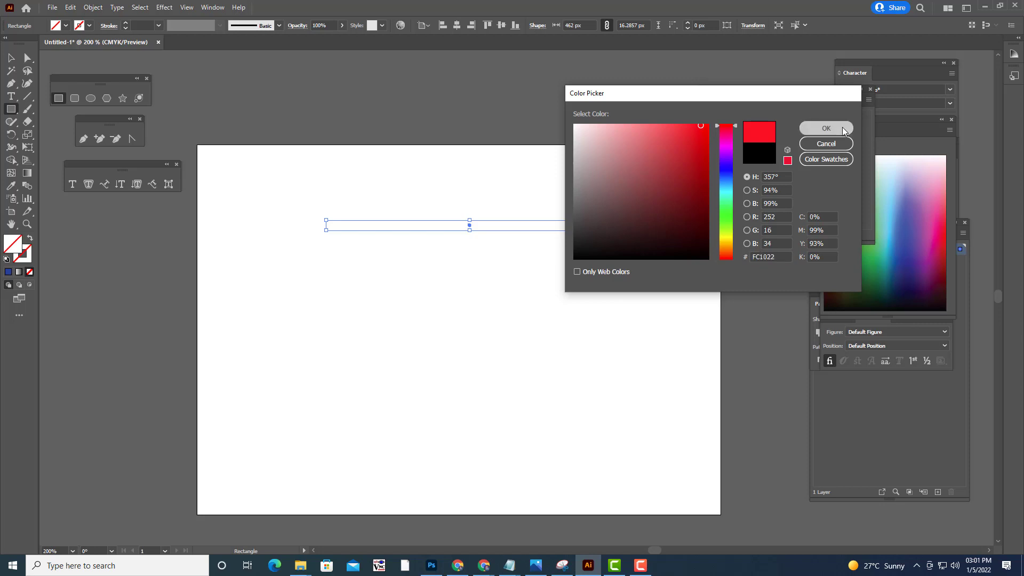
left_click(821, 130)
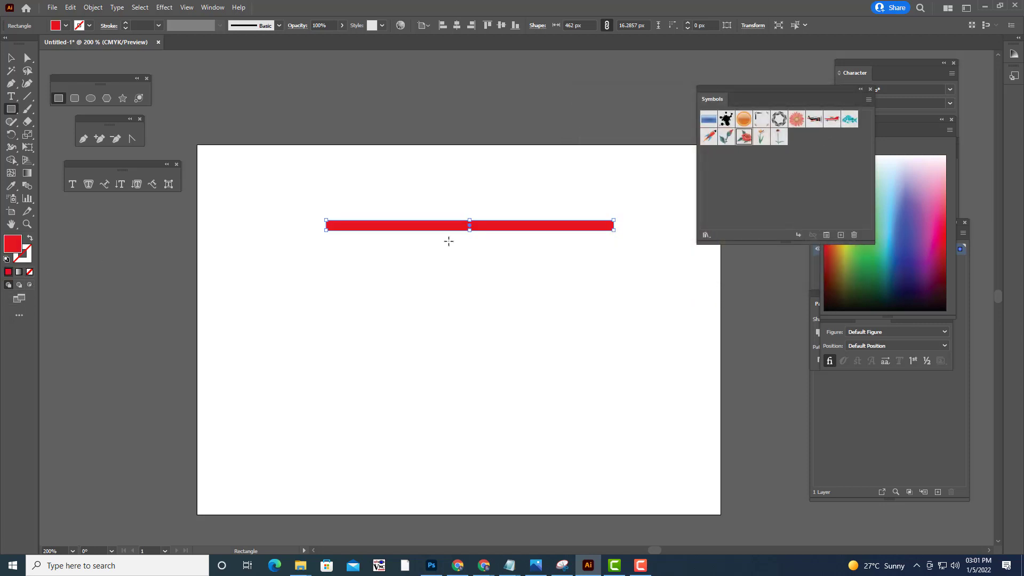
Reduce the red rectangle's height to about 8 px
left_click(11, 57)
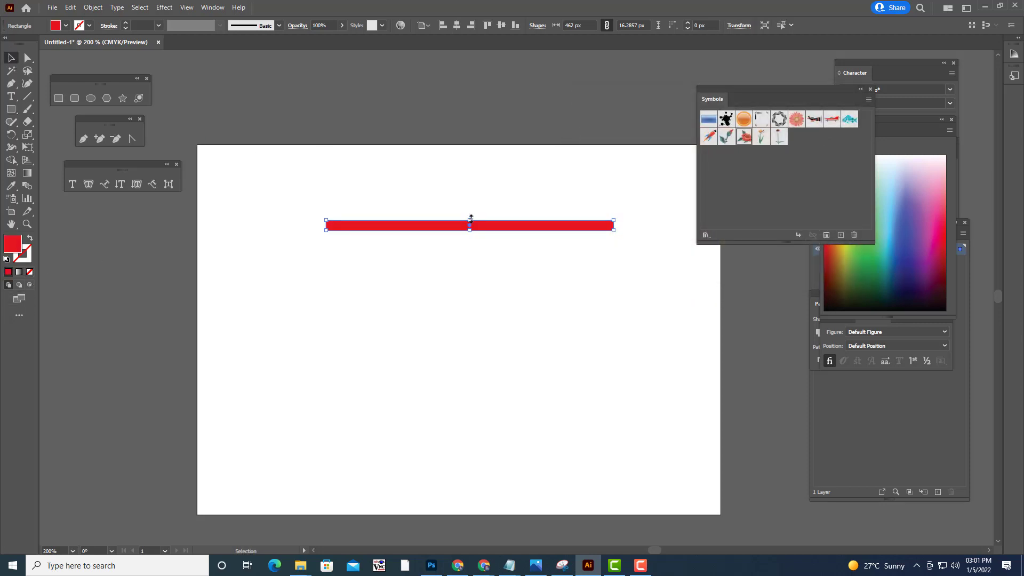
left_click_drag(470, 221, 470, 225)
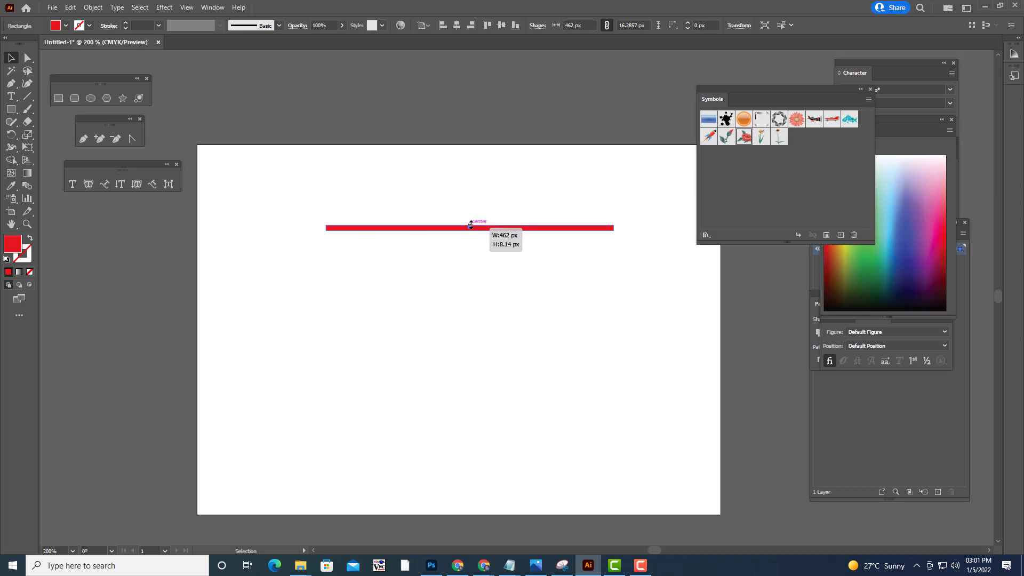
left_click(510, 261)
Duplicate the red bar just below itself and repeat the copy at the same spacing to make five stacked bars
left_click(505, 228)
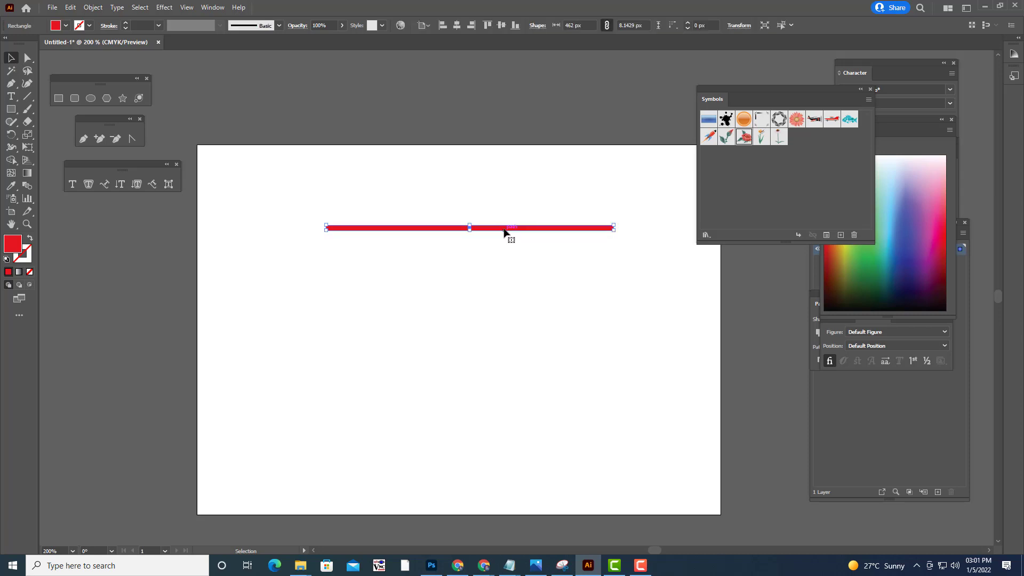
left_click_drag(503, 230, 505, 244)
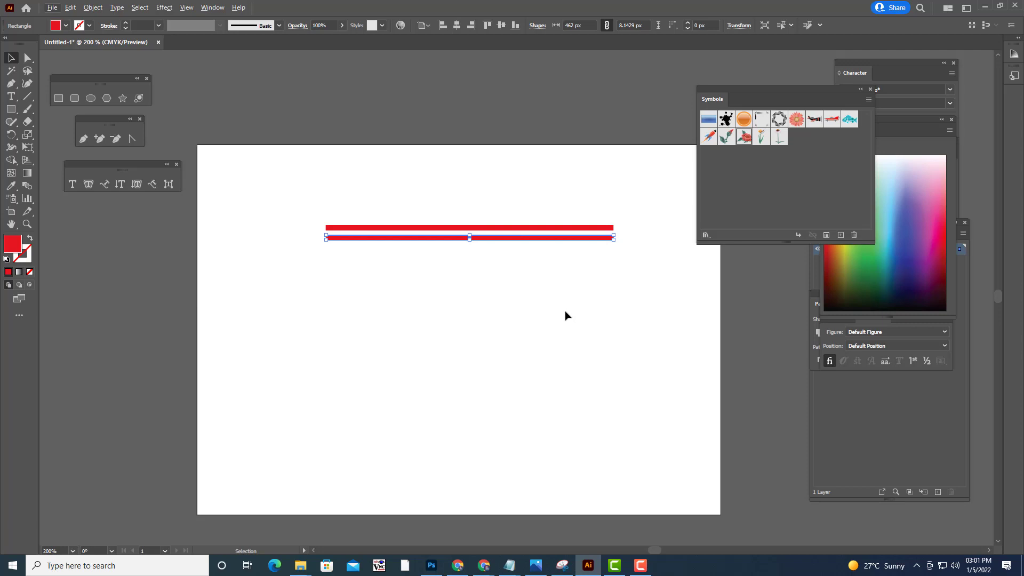
key("a")
key("ctrl+d")
key("ctrl+d")
key("ctrl+d")
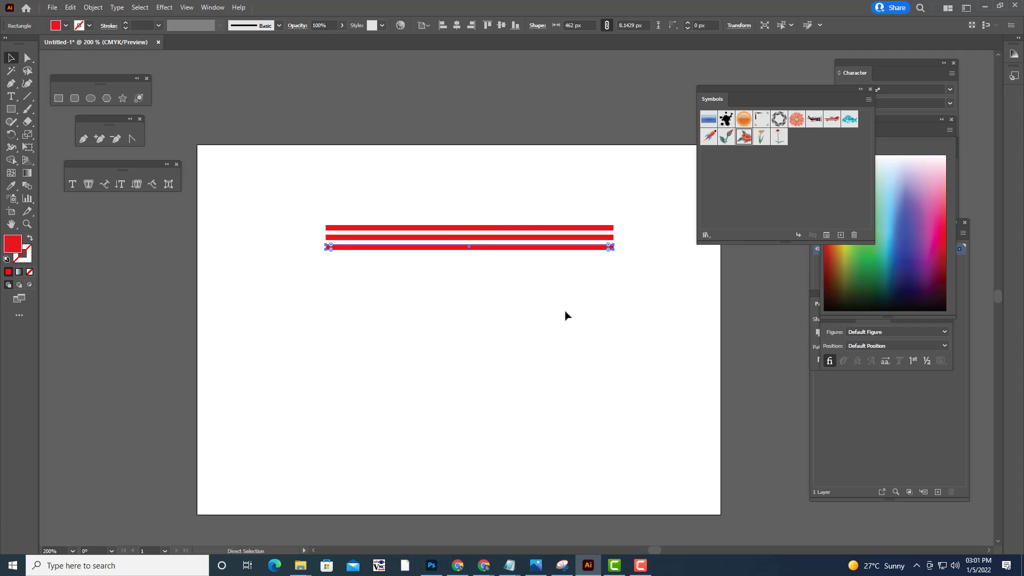
key("v")
left_click(565, 315)
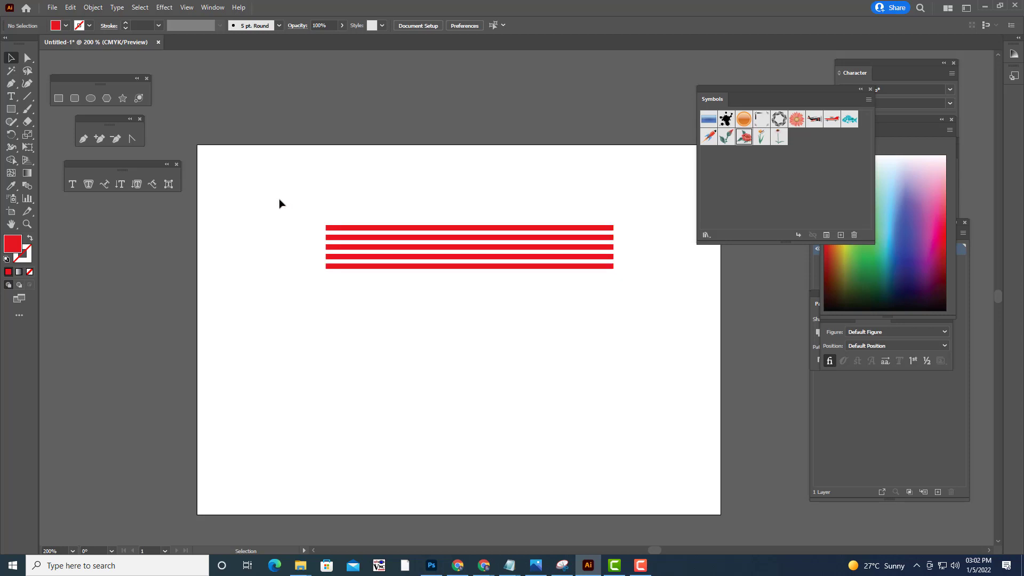
Turn the five red bars into a dynamic Movie Clip symbol named rectangles
left_click_drag(280, 200, 658, 300)
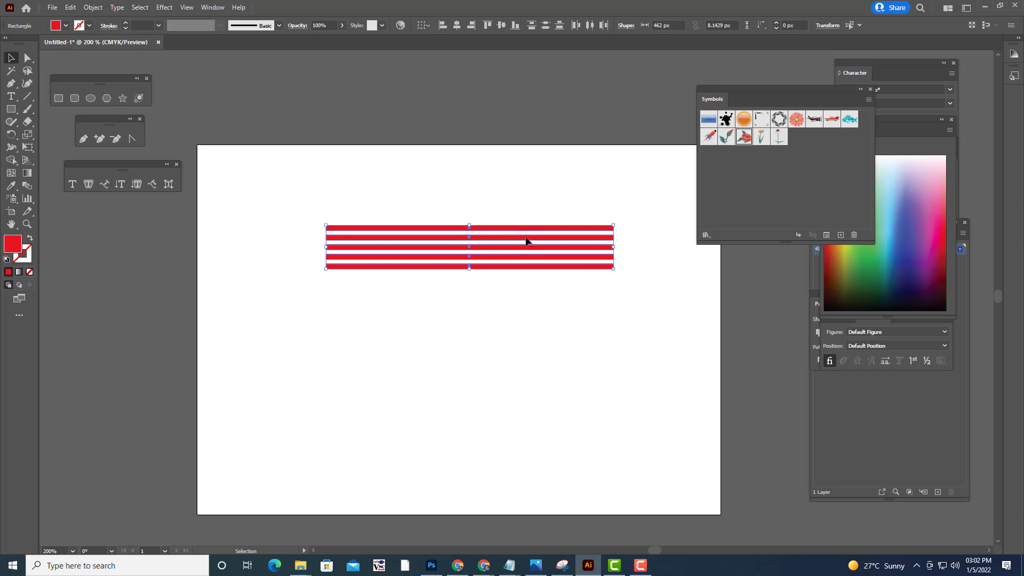
left_click_drag(526, 234, 741, 192)
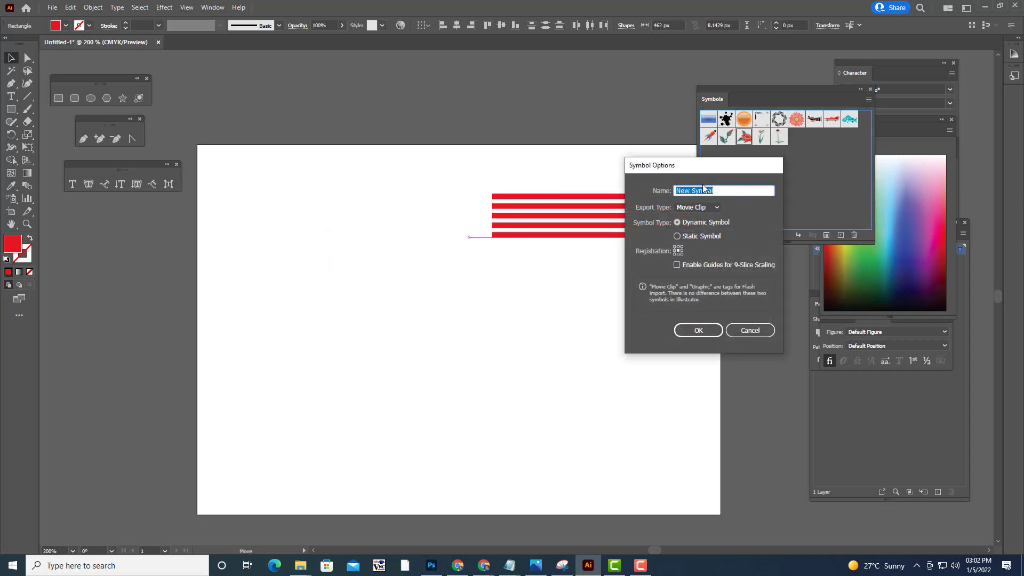
left_click_drag(675, 167, 582, 123)
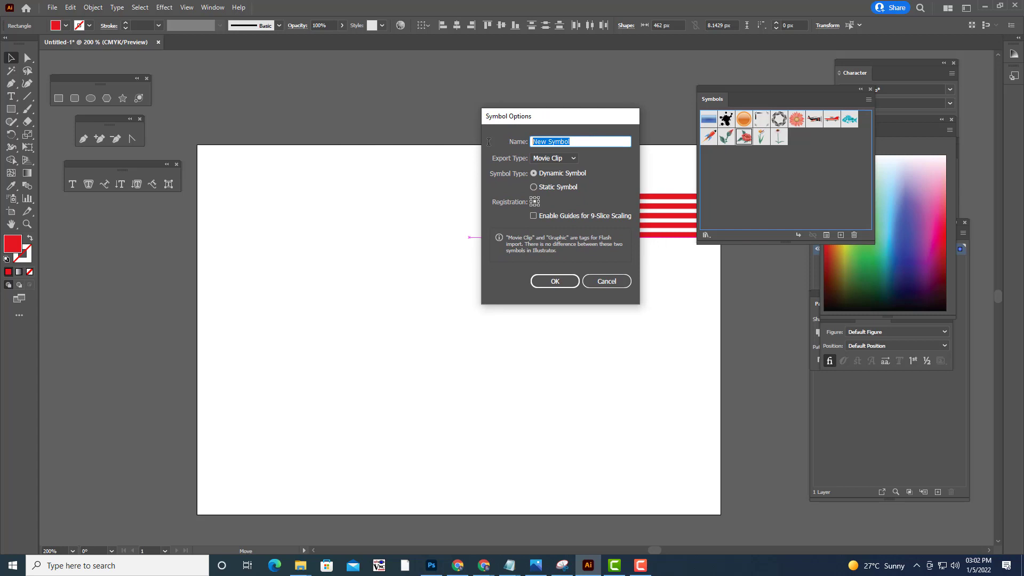
type("rectangles")
left_click(548, 281)
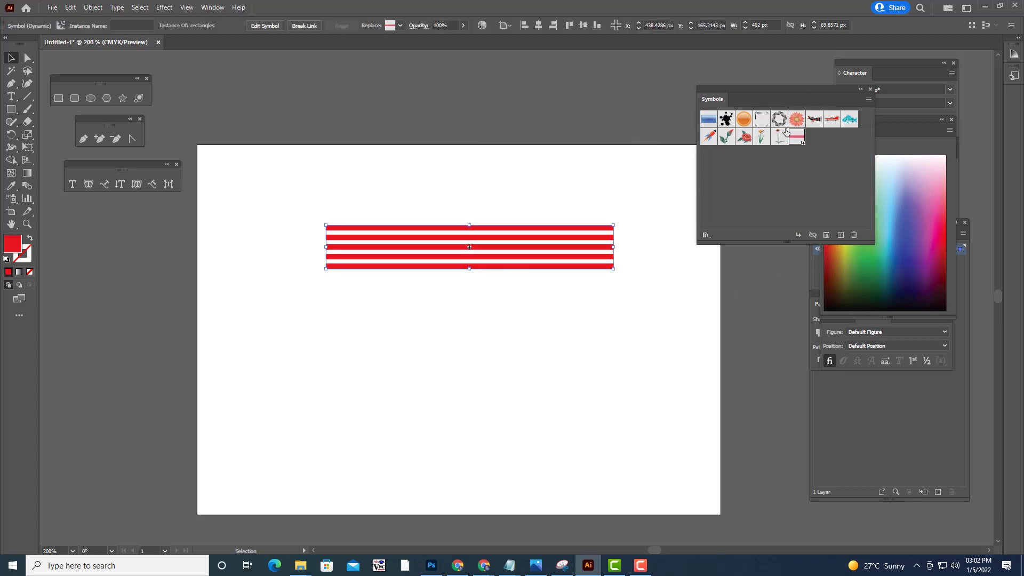
Delete the striped red bars instance from the artboard
left_click_drag(745, 92, 728, 93)
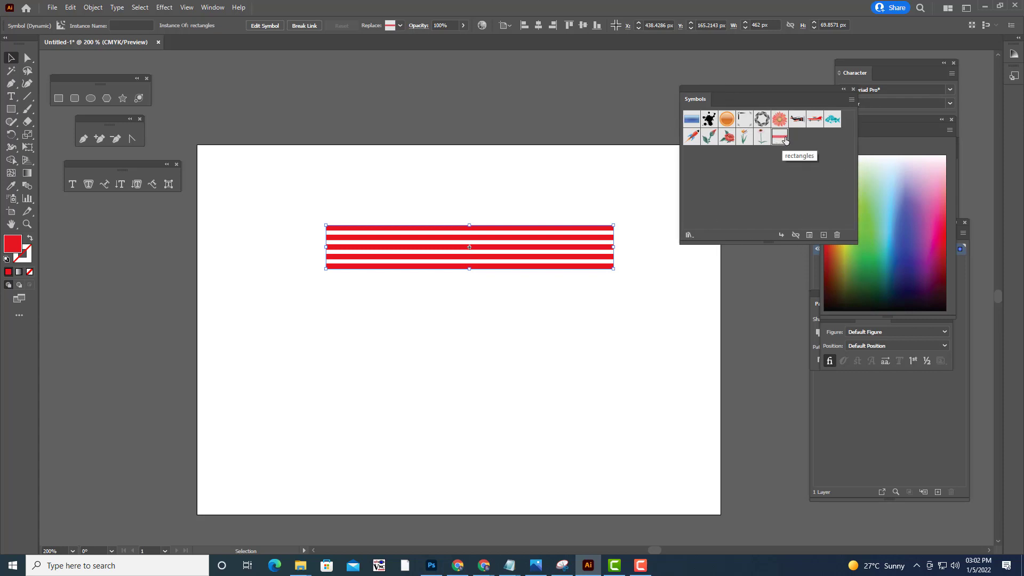
left_click(546, 206)
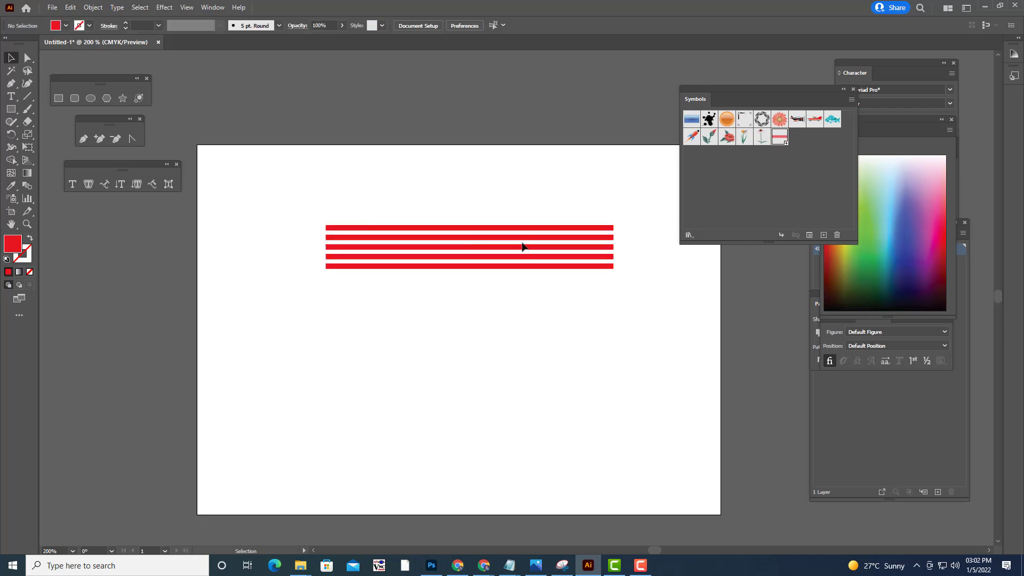
left_click(520, 249)
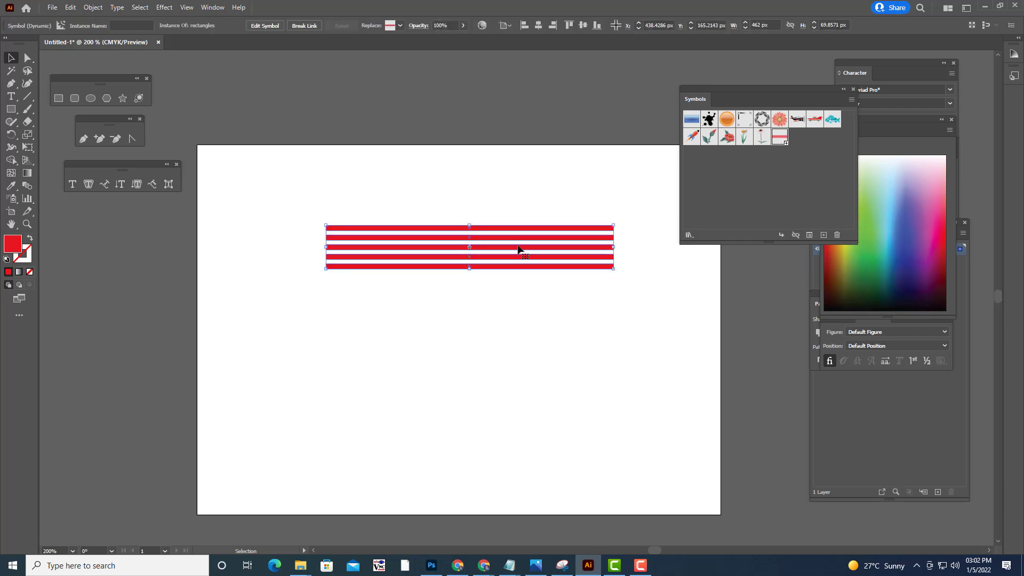
key("Delete")
Try placing two instances of the rectangles symbol on the artboard and undo both placements
left_click_drag(777, 145, 522, 264)
left_click_drag(781, 141, 484, 349)
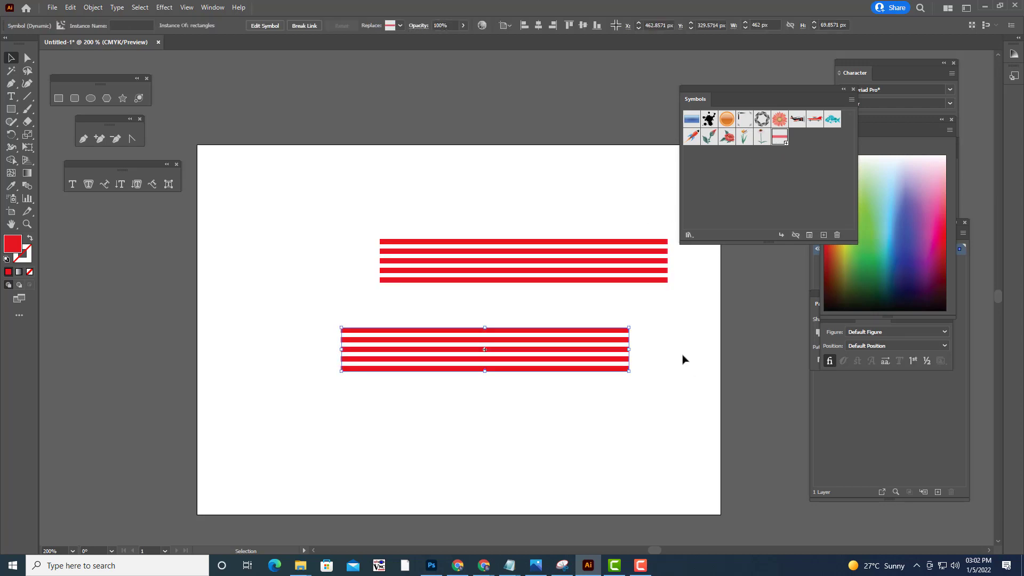
key("ctrl+z")
key("ctrl+z")
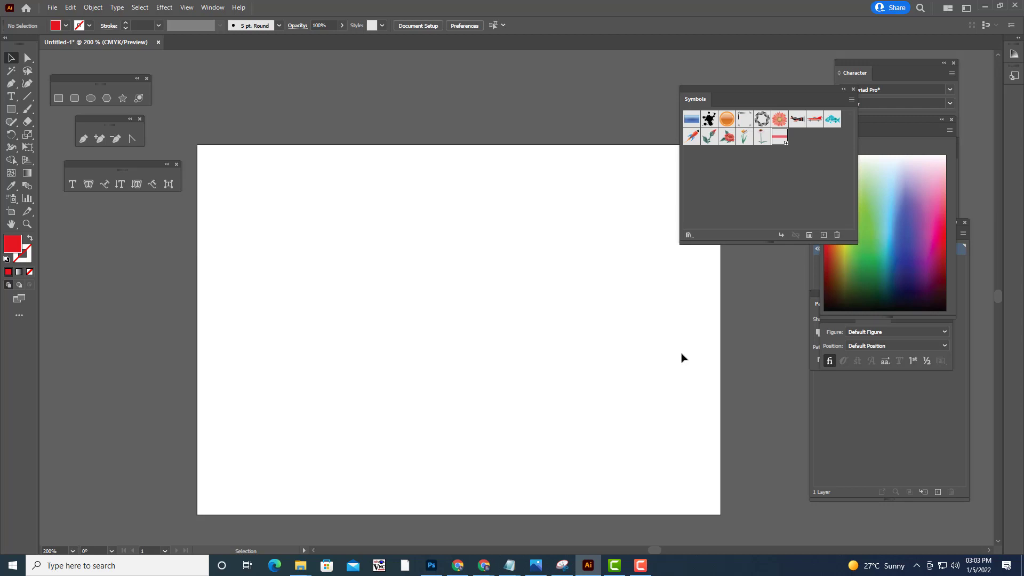
Draw a red rectangle about 147 × 423 px on the artboard and rotate it 90° so it lies horizontally
left_click(59, 102)
left_click_drag(319, 193, 410, 456)
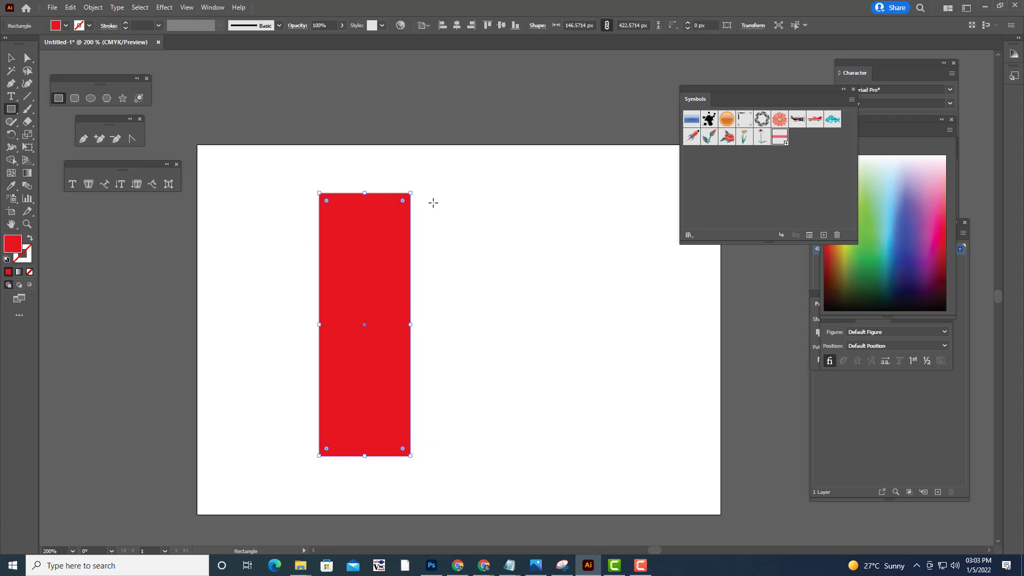
left_click(11, 57)
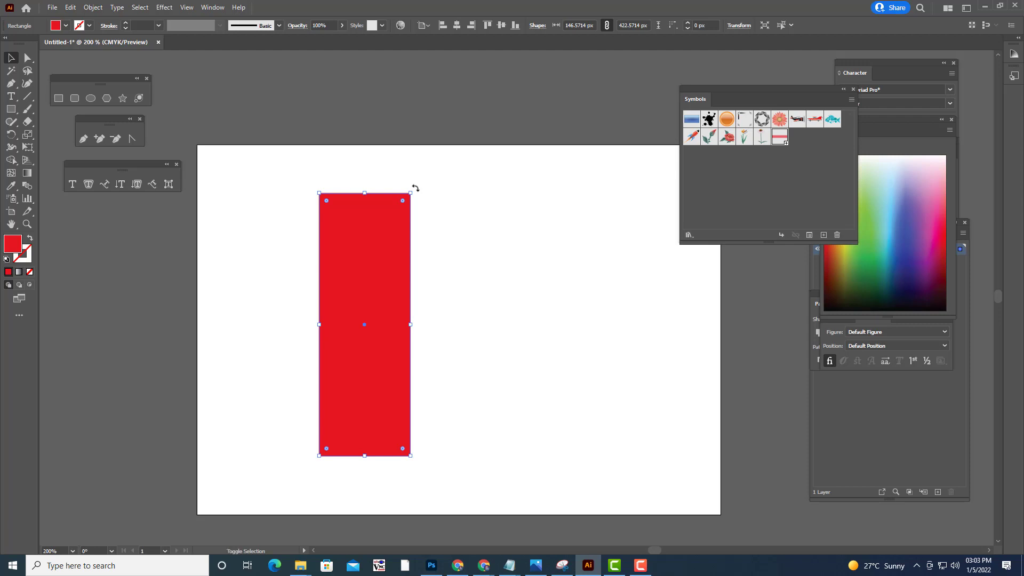
left_click_drag(415, 187, 486, 354)
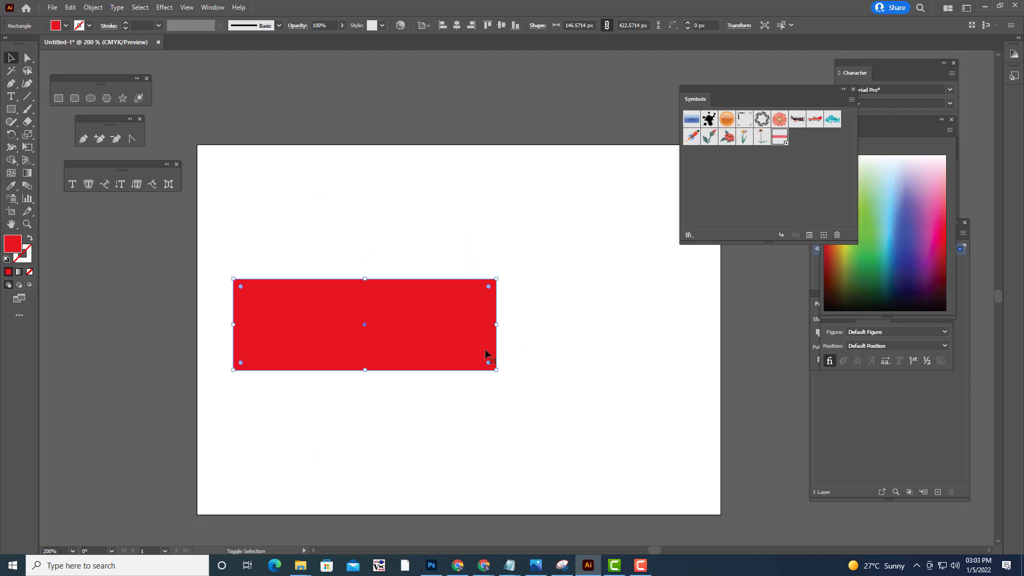
left_click_drag(440, 316, 458, 297)
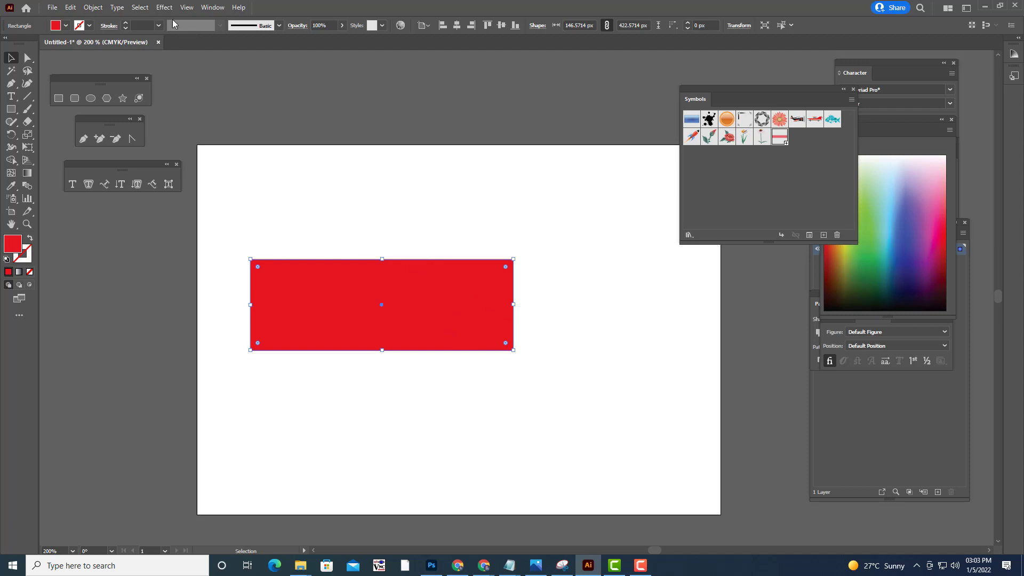
left_click(144, 11)
mouse_move(165, 8)
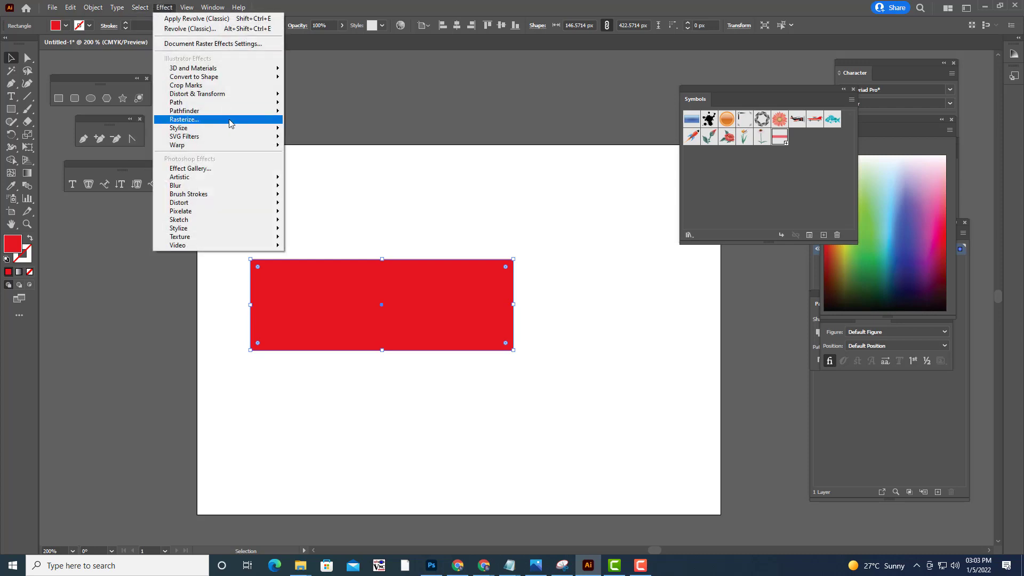
mouse_move(226, 106)
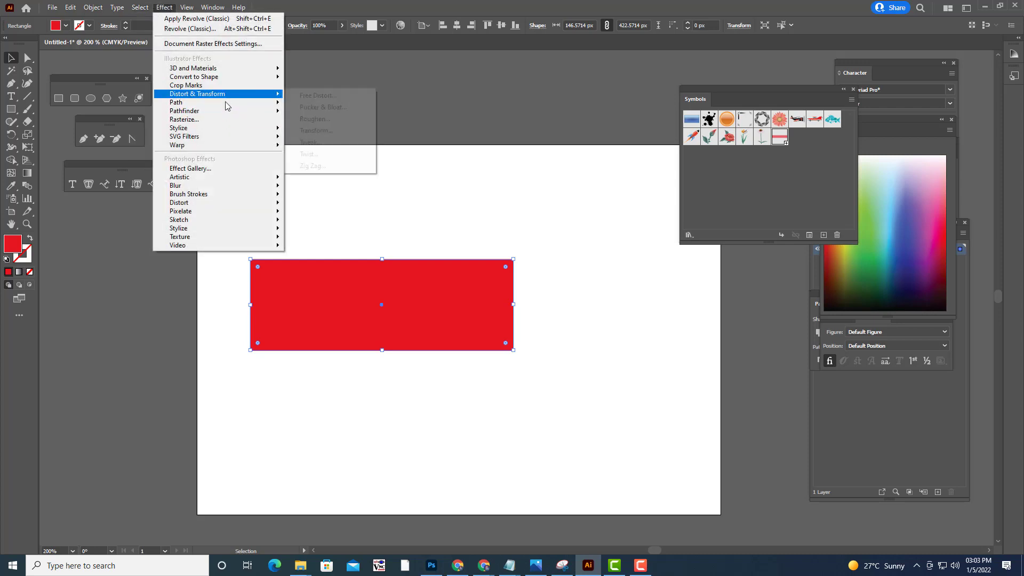
mouse_move(228, 70)
mouse_move(330, 129)
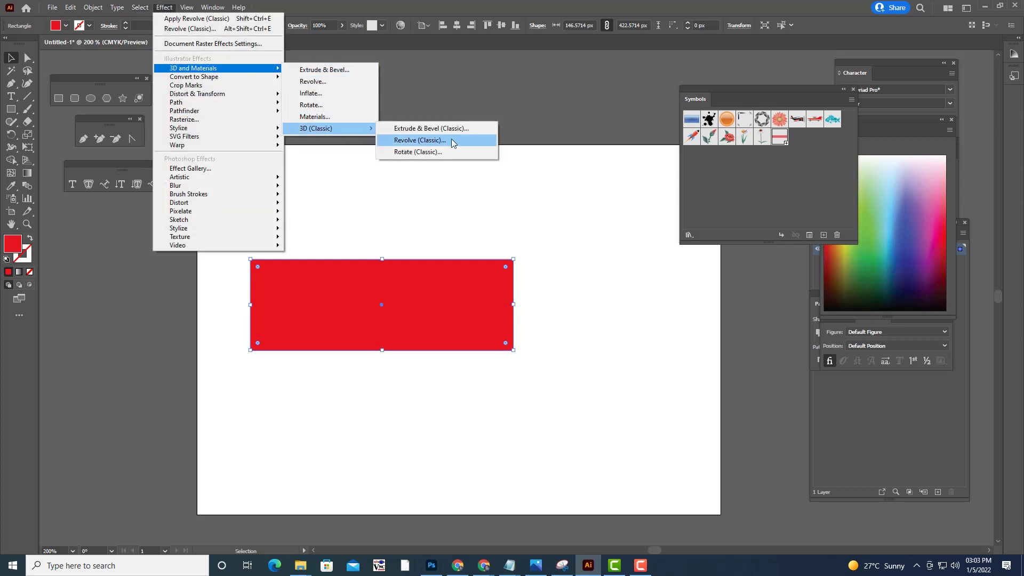
left_click(448, 141)
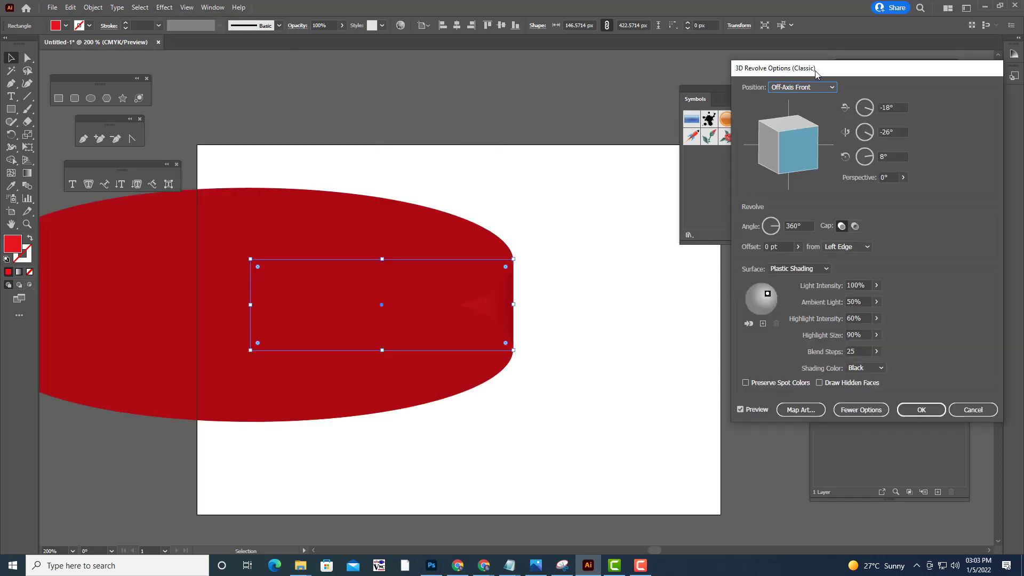
left_click_drag(816, 71, 784, 73)
left_click(813, 249)
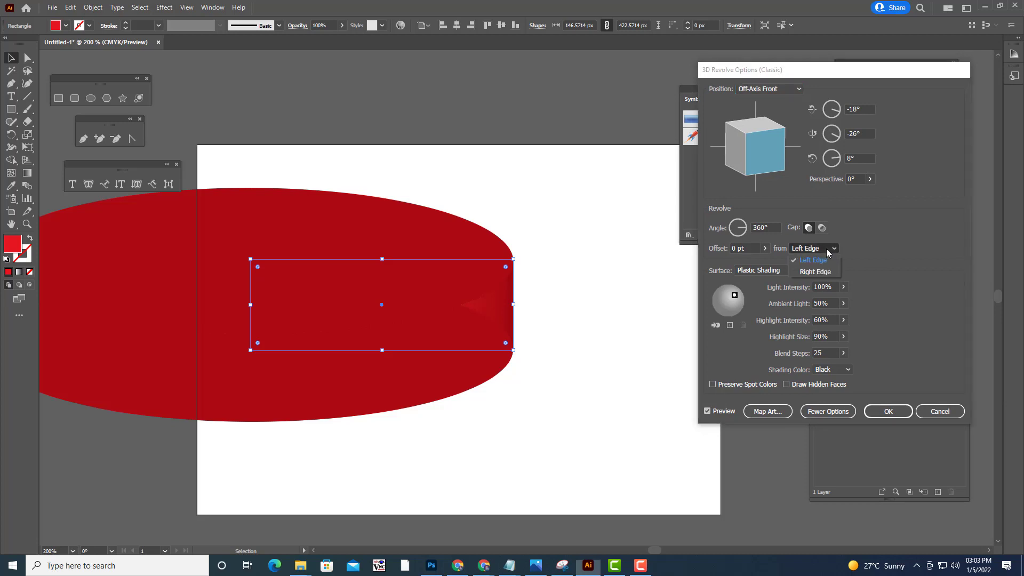
left_click(820, 271)
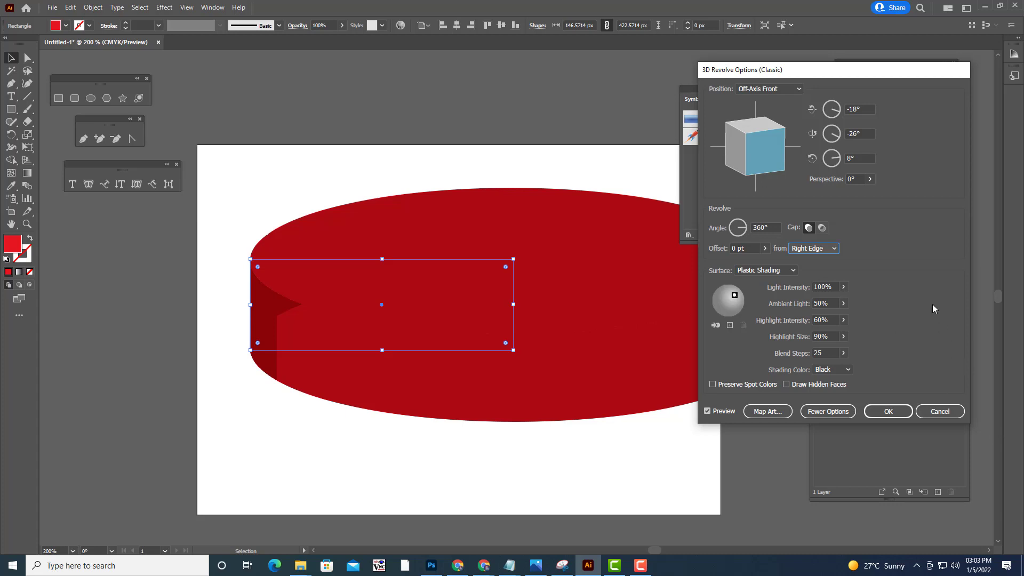
left_click(940, 412)
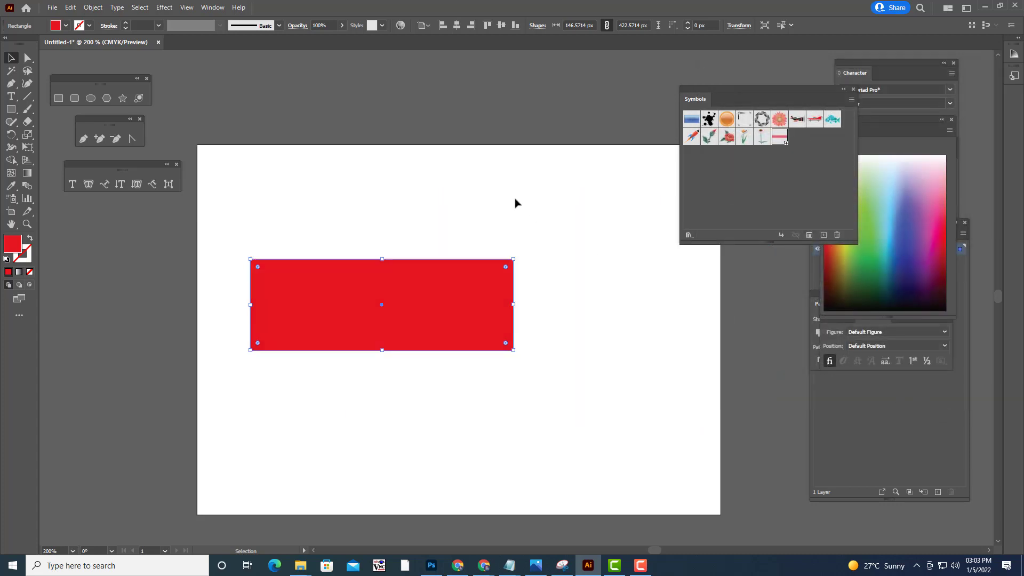
Rotate the red rectangle 90° back upright and move it to the artboard's left part
left_click(469, 306)
left_click_drag(517, 352, 422, 192)
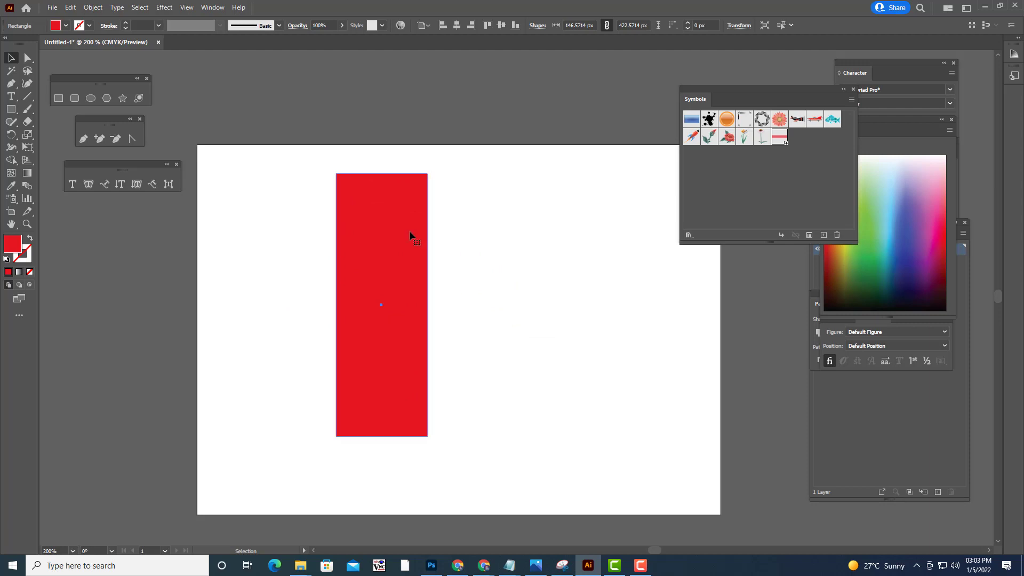
left_click_drag(408, 231, 367, 209)
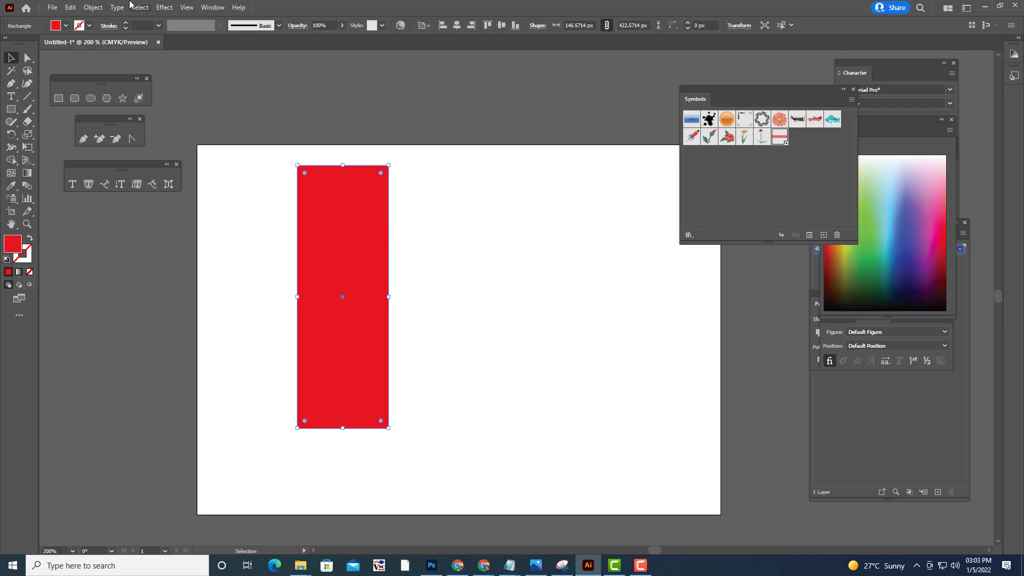
Start a 3D Revolve (Classic) effect on the upright rectangle with live preview, keeping the artwork in view
left_click(163, 8)
mouse_move(222, 95)
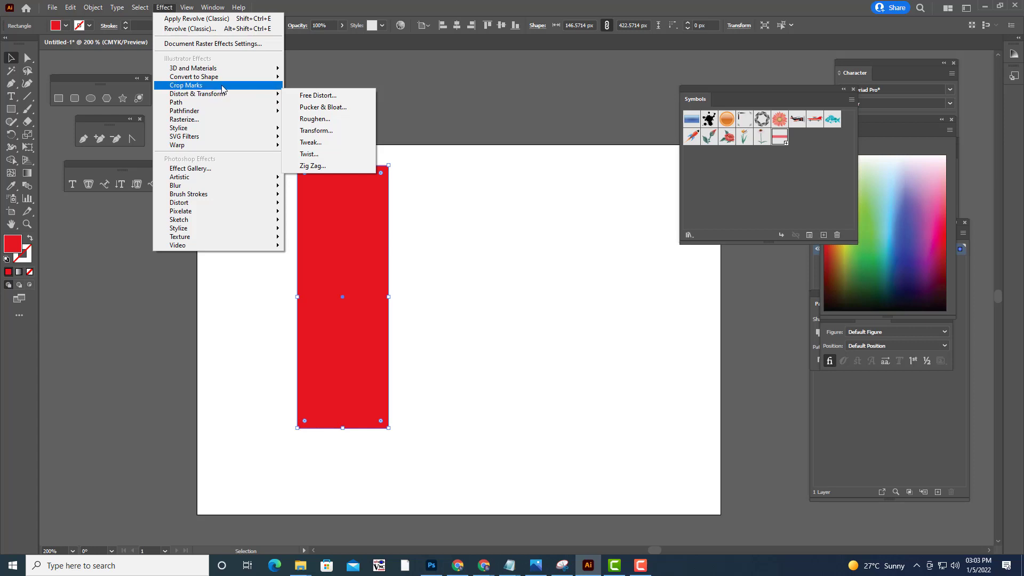
mouse_move(230, 70)
mouse_move(368, 129)
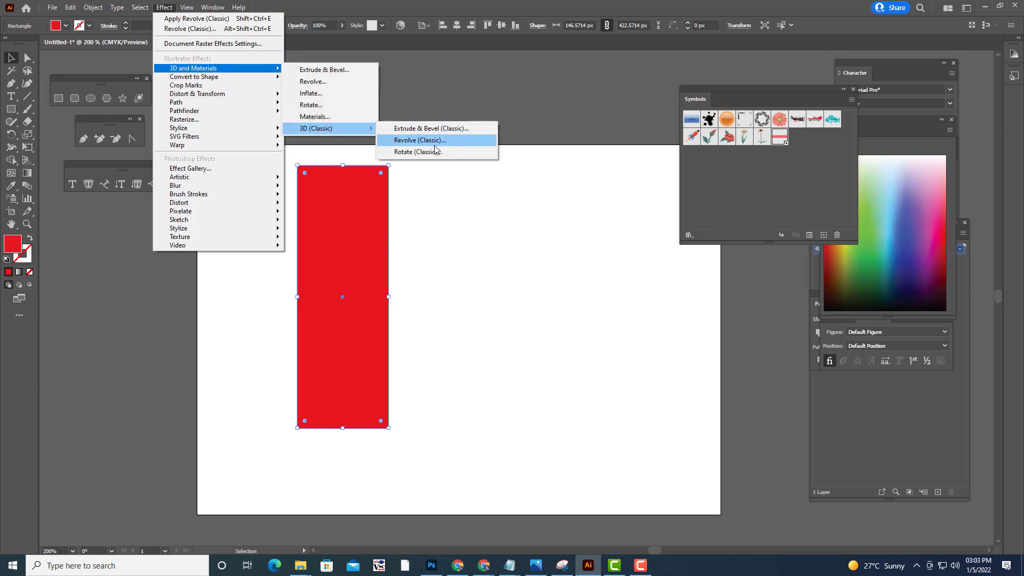
left_click(434, 140)
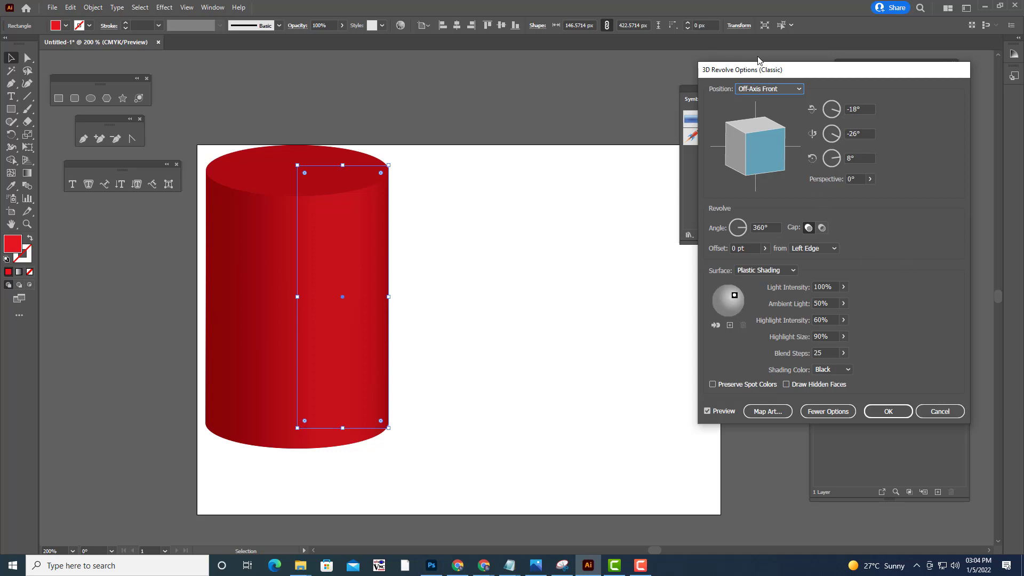
left_click_drag(771, 70, 684, 72)
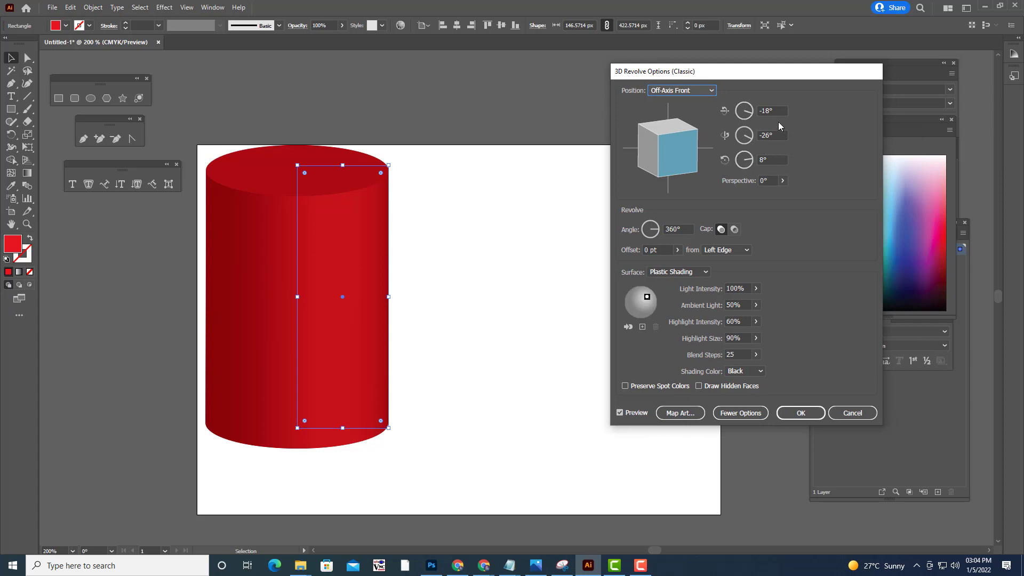
Set the revolved cylinder's X, Y and Z rotation angles all to 0°
left_click_drag(775, 111, 756, 112)
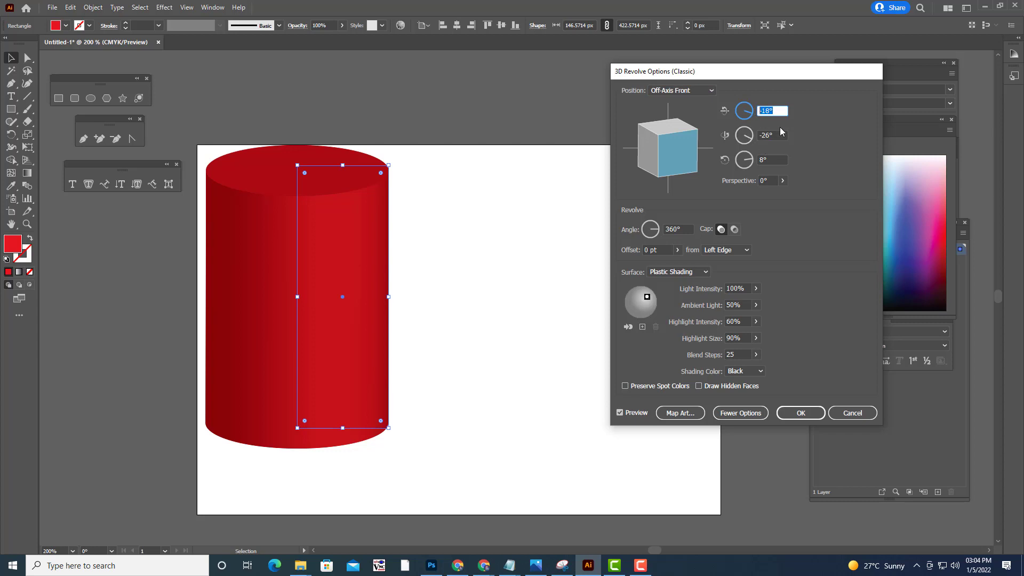
type("0")
key("Tab")
type("0")
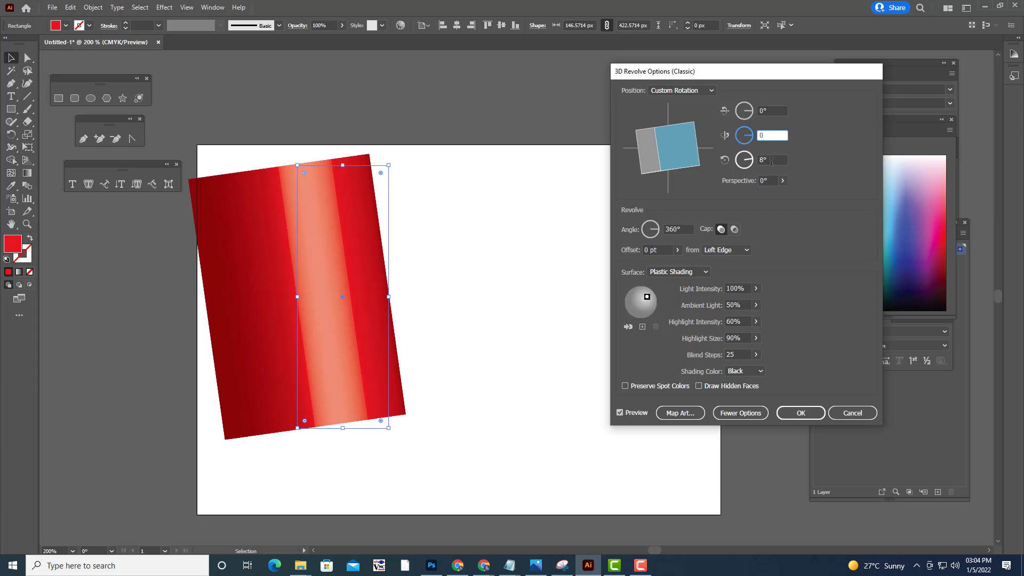
key("Tab")
left_click(771, 159)
key("BackSpace")
type("0")
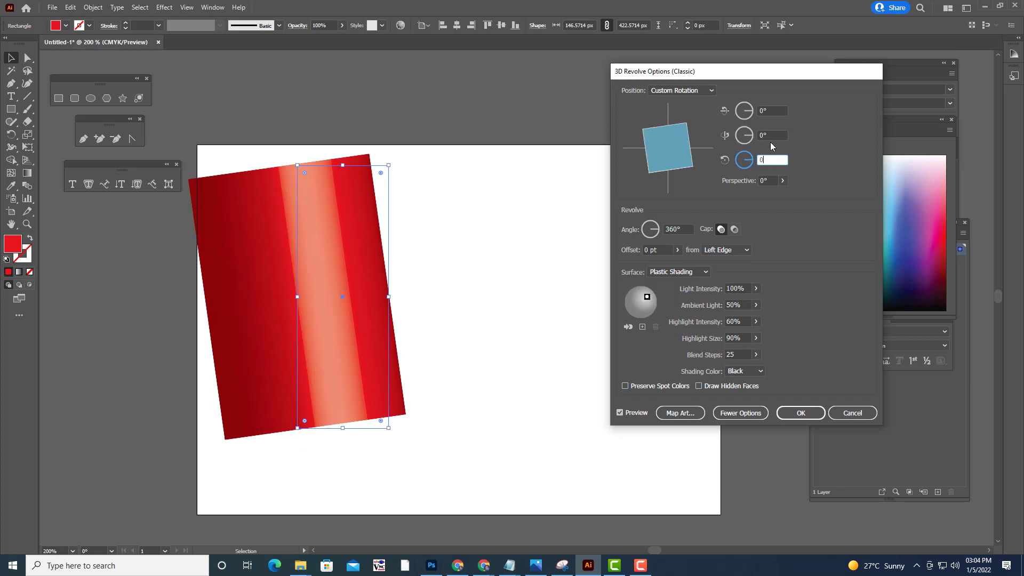
left_click(775, 135)
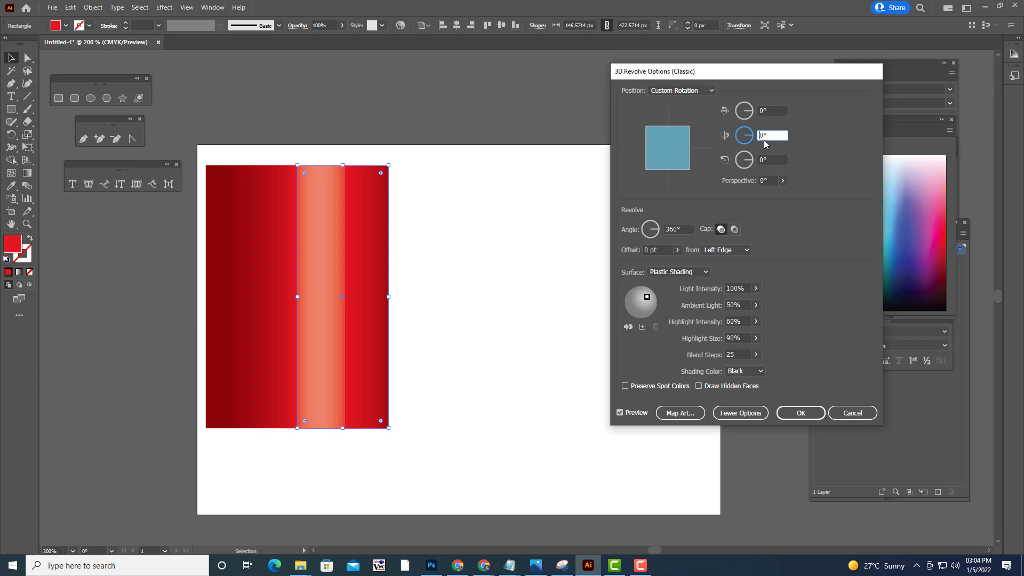
Test X-axis rotations of 5° and 12° on the cylinder and reset that angle to 0°
left_click(765, 111)
type("5")
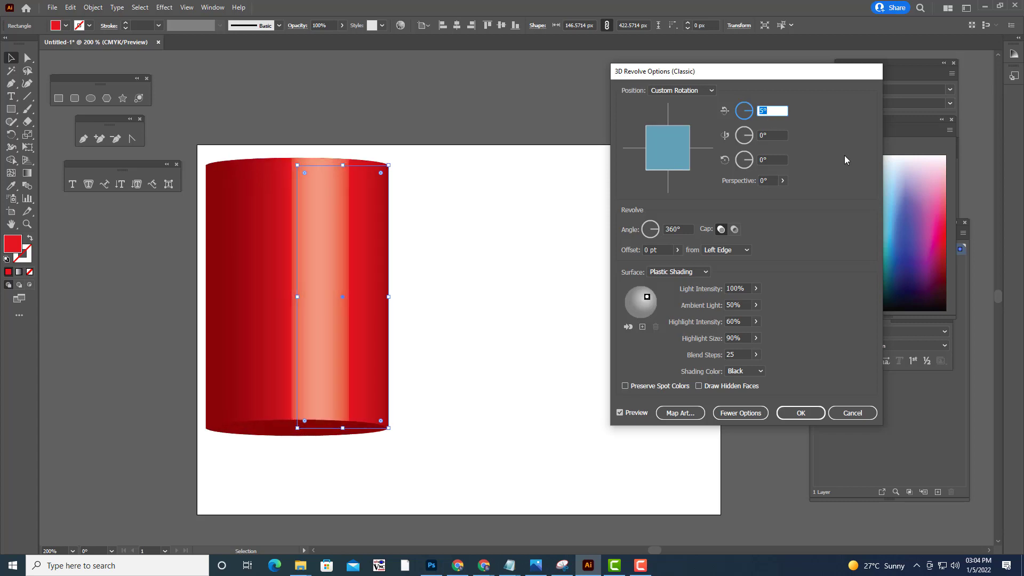
type("12")
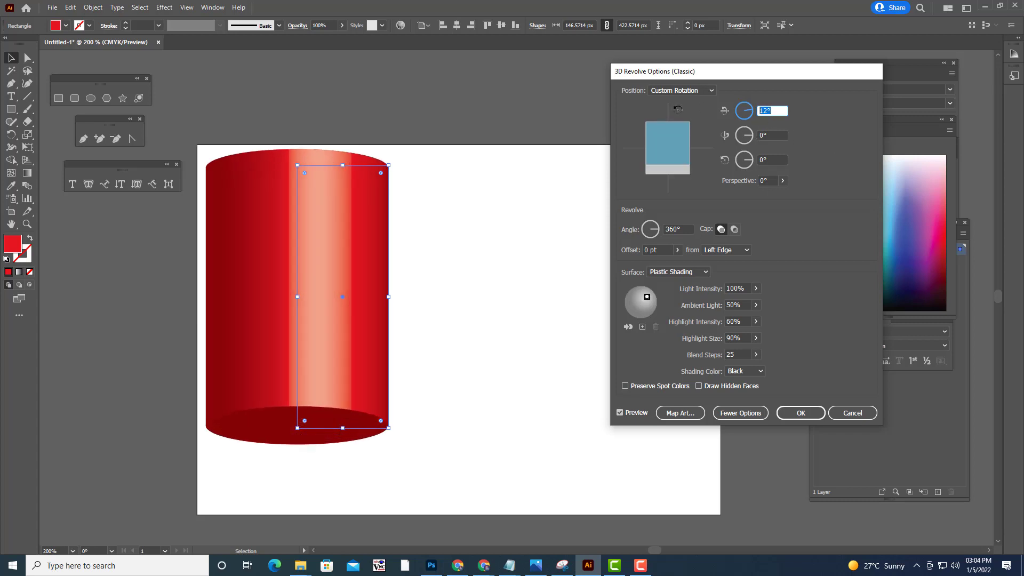
type("0")
Test Y-axis rotations of 22° and 35° on the cylinder and reset that angle to 0°
left_click(767, 135)
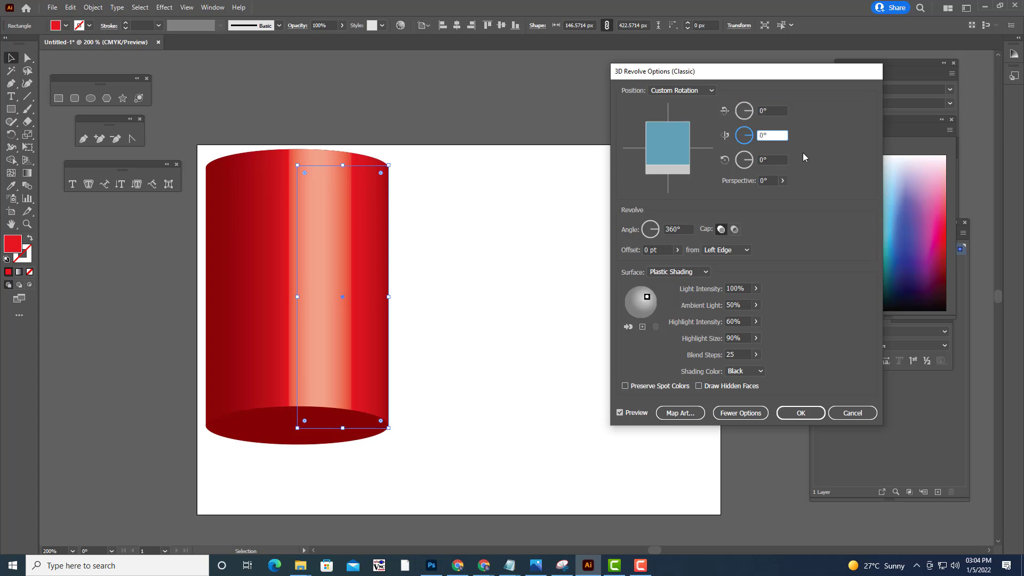
type("22")
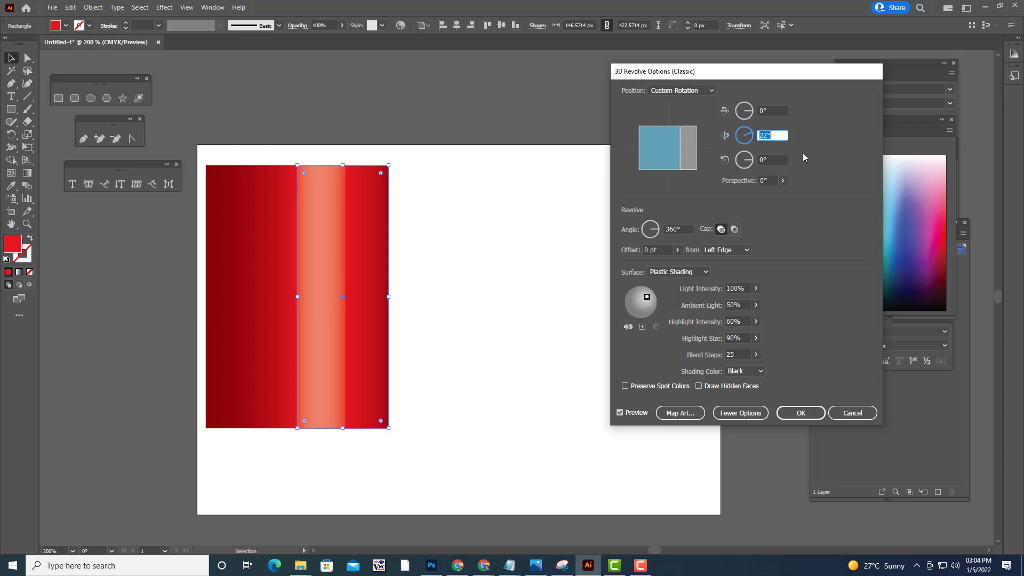
type("35")
type("0")
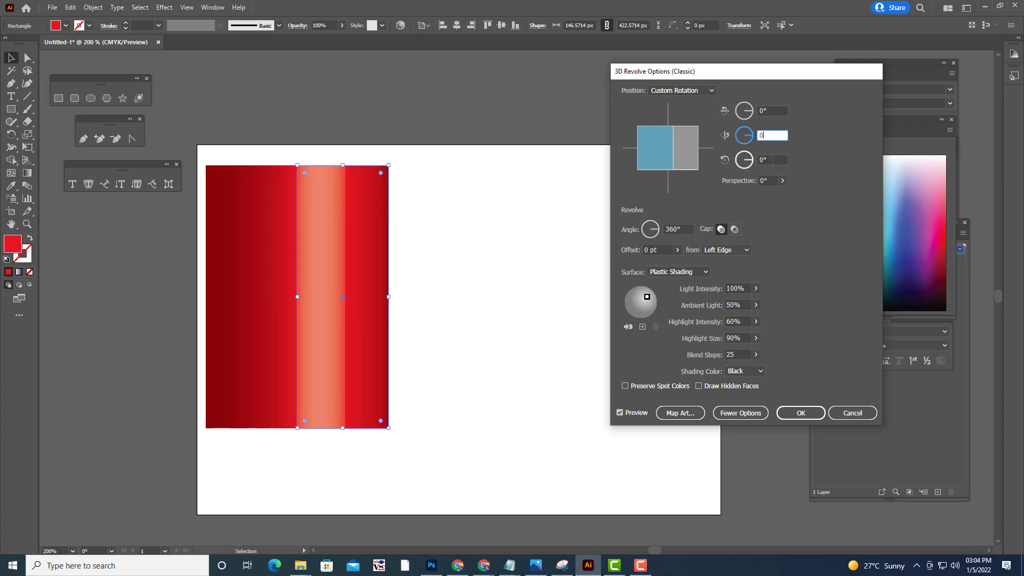
Test a 7° Z-axis rotation on the cylinder and lower the angle stepwise to -96°
left_click(763, 160)
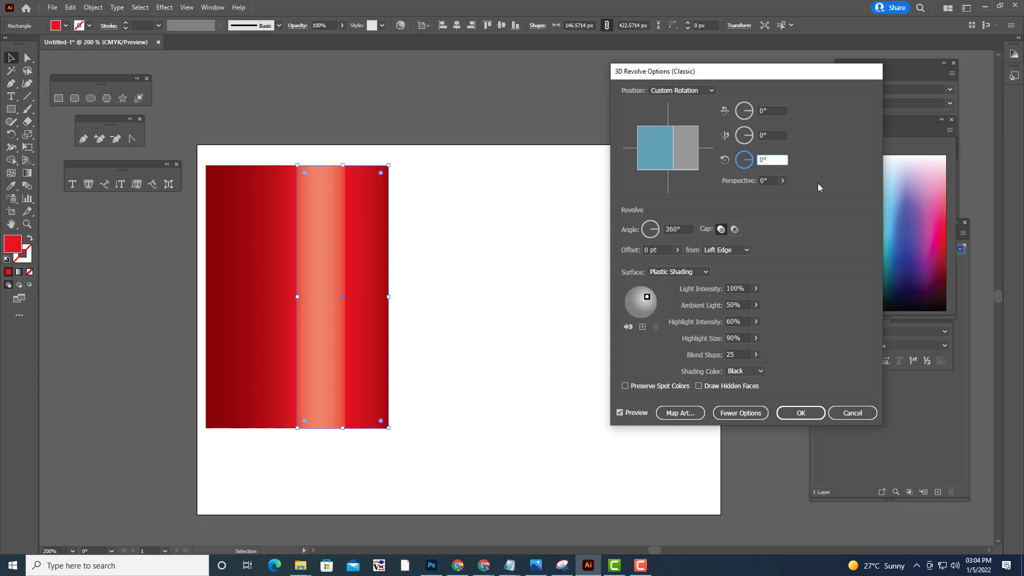
type("7")
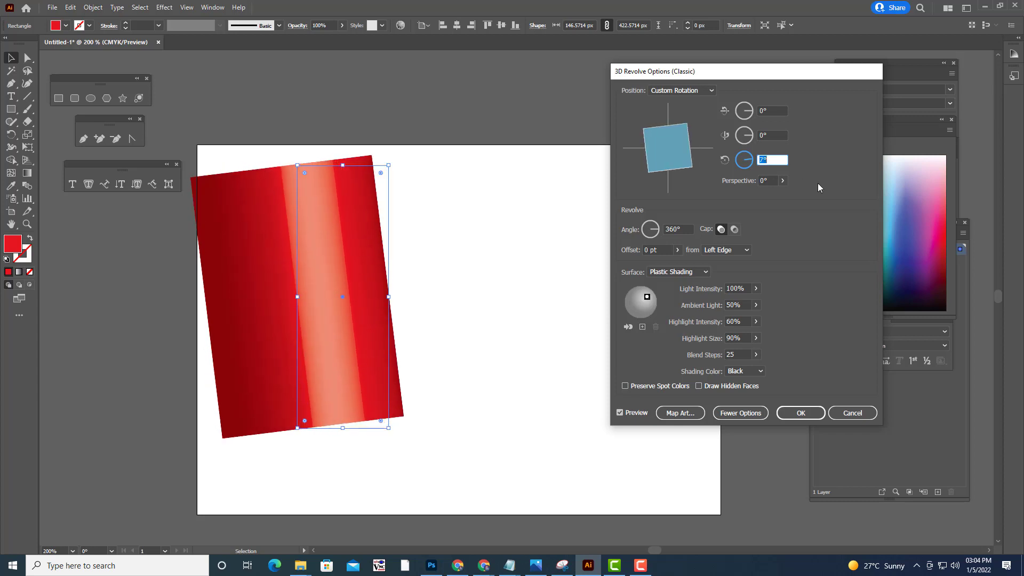
key("shift+Down")
key("shift+Down")
key("shift+Down")
key("shift+Down")
key("shift+Down")
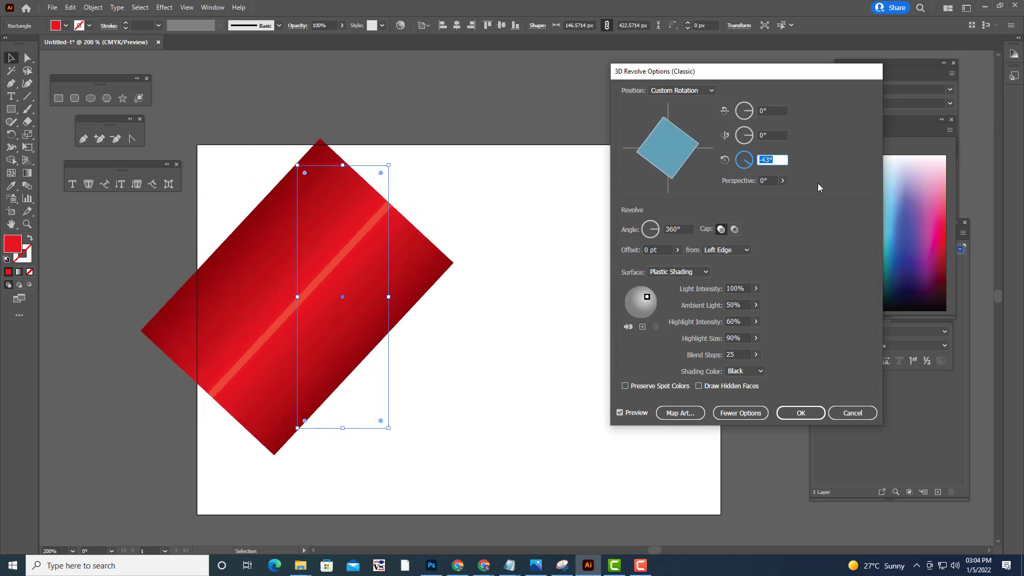
key("shift+Down")
key("shift+Down")
key("shift+Down")
key("shift+Down")
key("shift+Down")
key("Down")
key("Down")
key("Down")
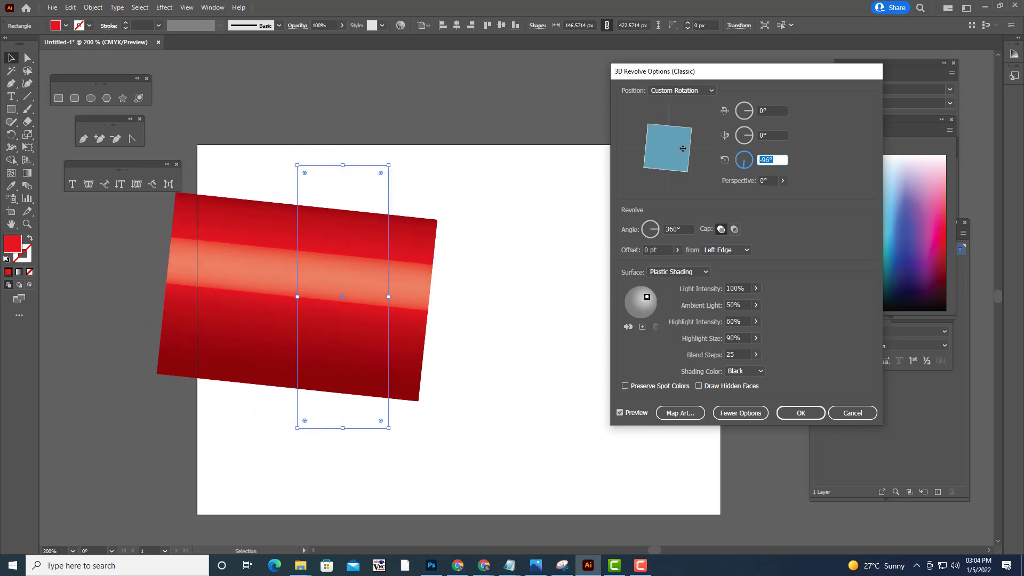
Try a 90° Z-axis rotation on the cylinder and discard the revolve settings
type("8")
key("BackSpace")
type("90")
left_click(778, 136)
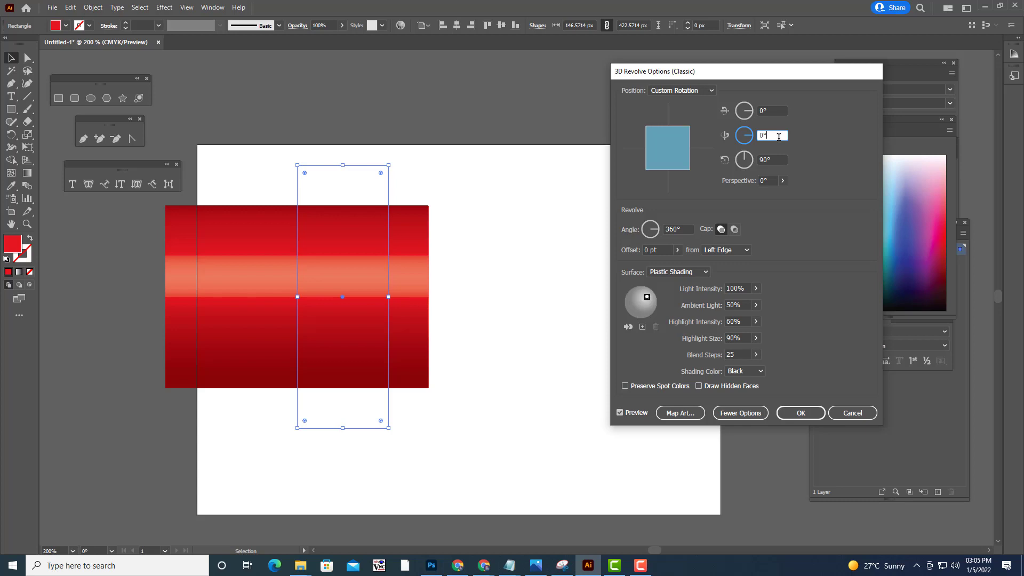
left_click(864, 412)
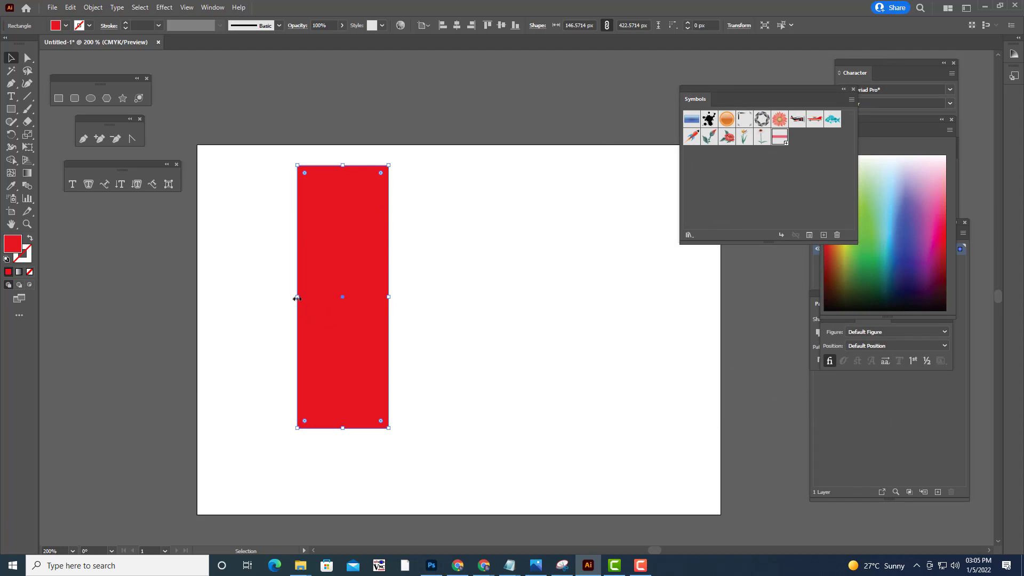
Narrow the red rectangle from both sides to about 85 px wide, keeping its height
left_click_drag(297, 298, 326, 305)
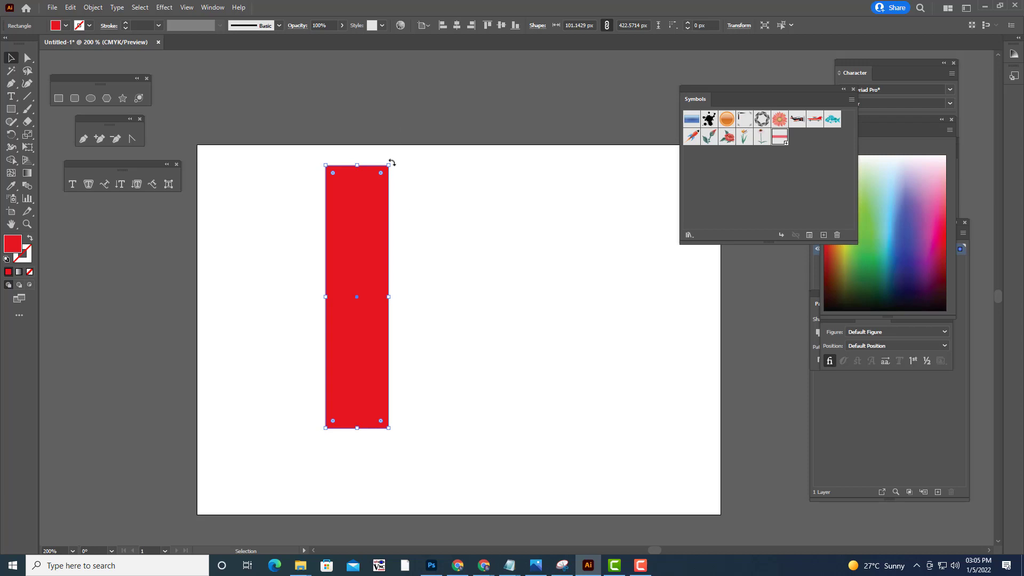
left_click_drag(390, 162, 391, 160)
left_click_drag(387, 299, 380, 298)
key("ctrl+z")
left_click(462, 312)
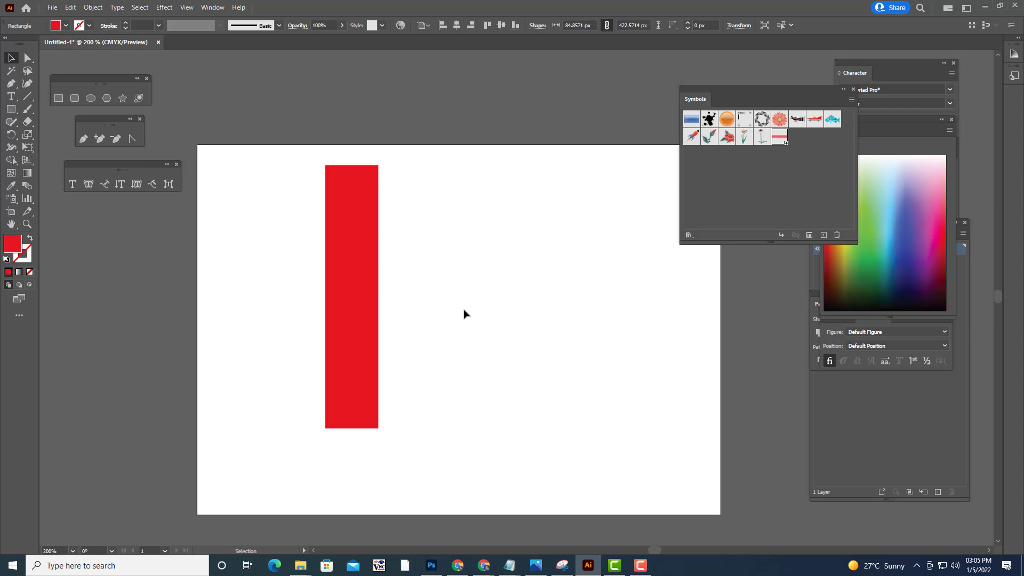
Apply the classic 3D Revolve effect to the narrowed red rectangle with the preview shown
left_click(356, 267)
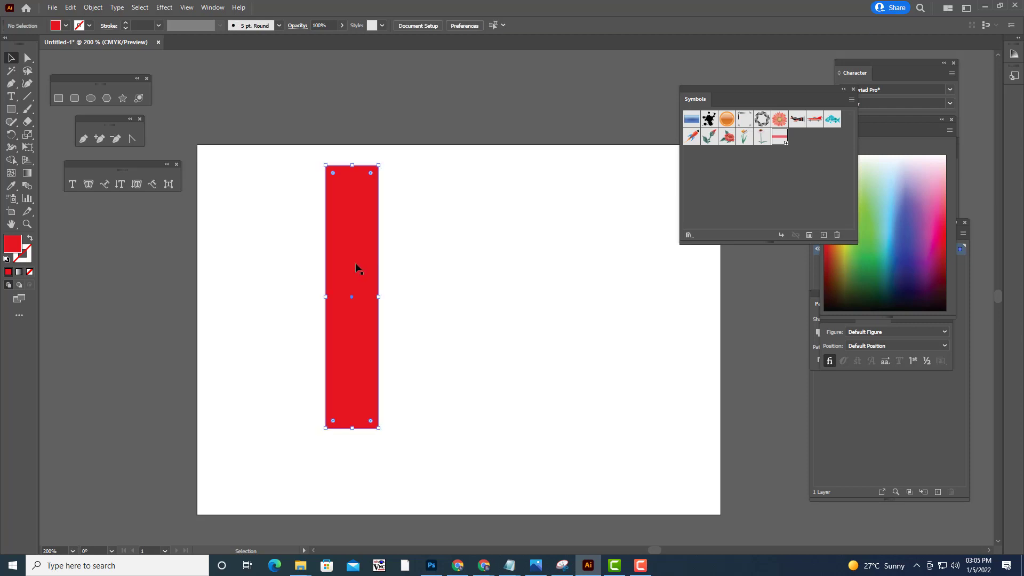
left_click(164, 8)
mouse_move(193, 69)
mouse_move(347, 128)
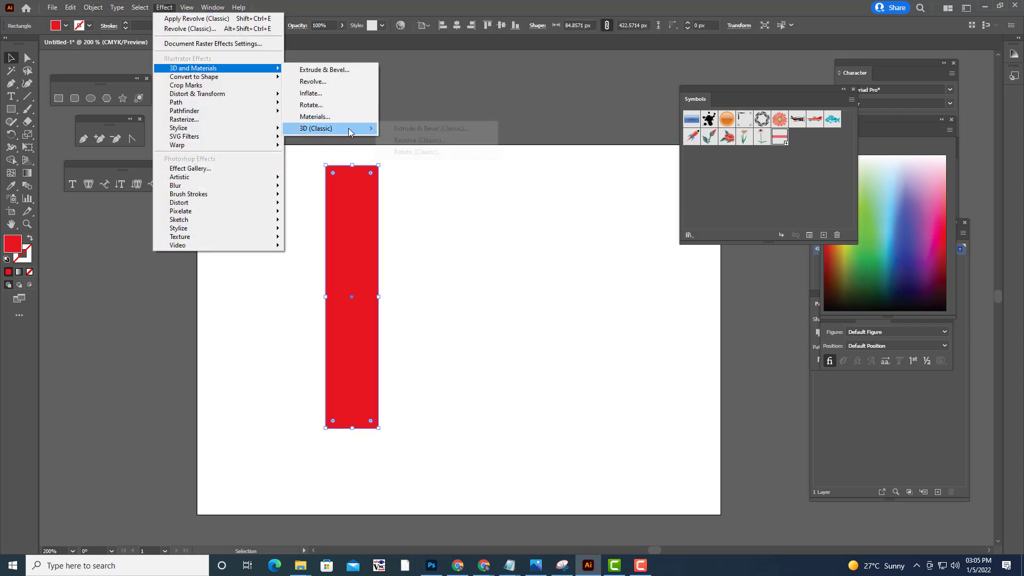
left_click(449, 141)
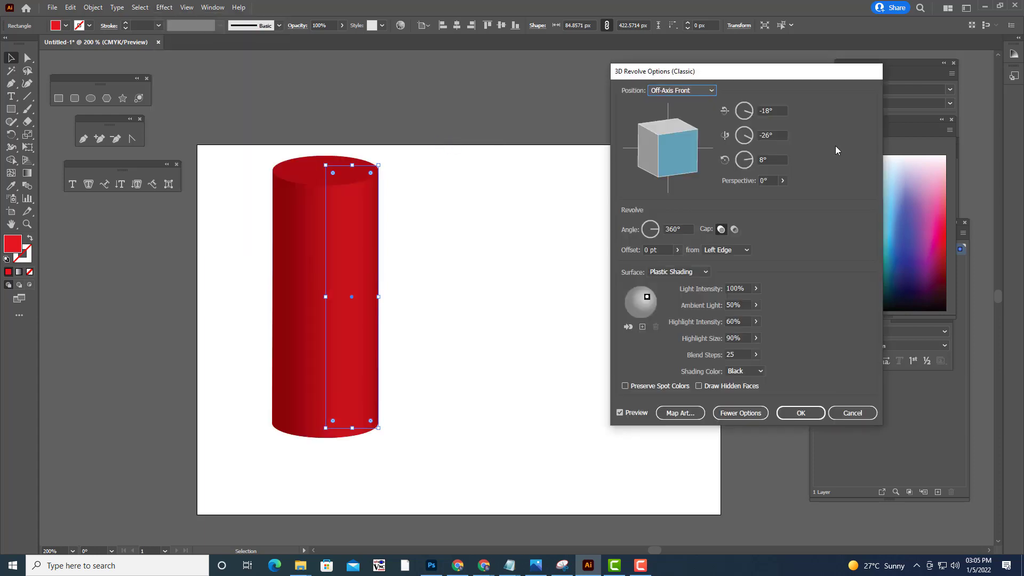
Set the new cylinder's X, Y and Z rotation angles all to 0°
double_click(776, 110)
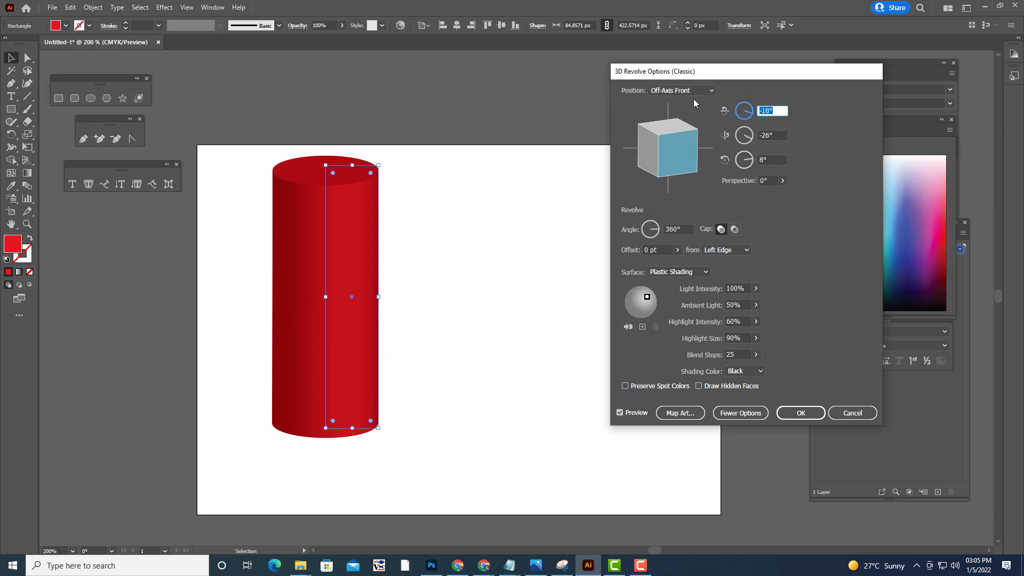
type("0")
double_click(772, 136)
type("0")
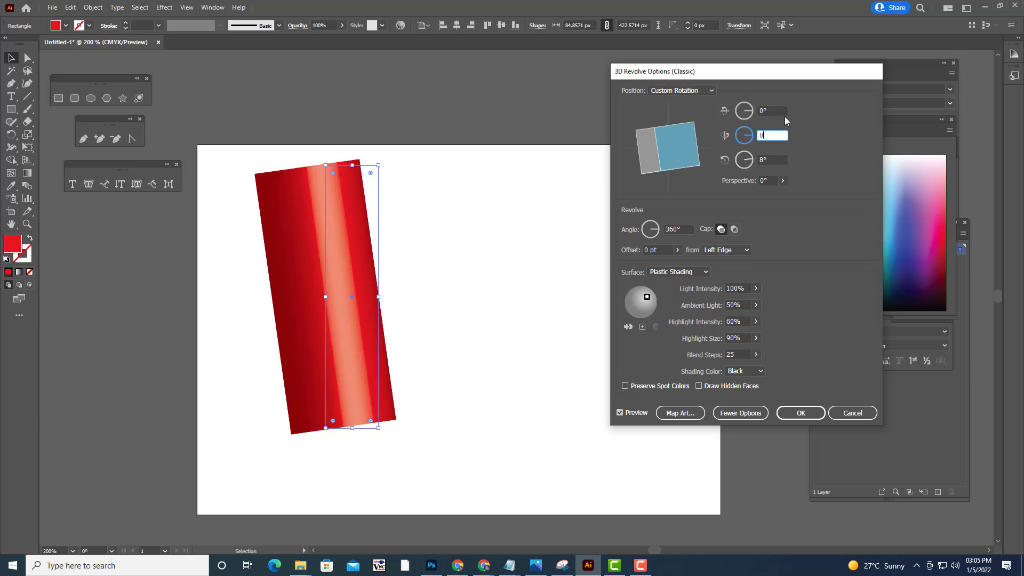
left_click(777, 110)
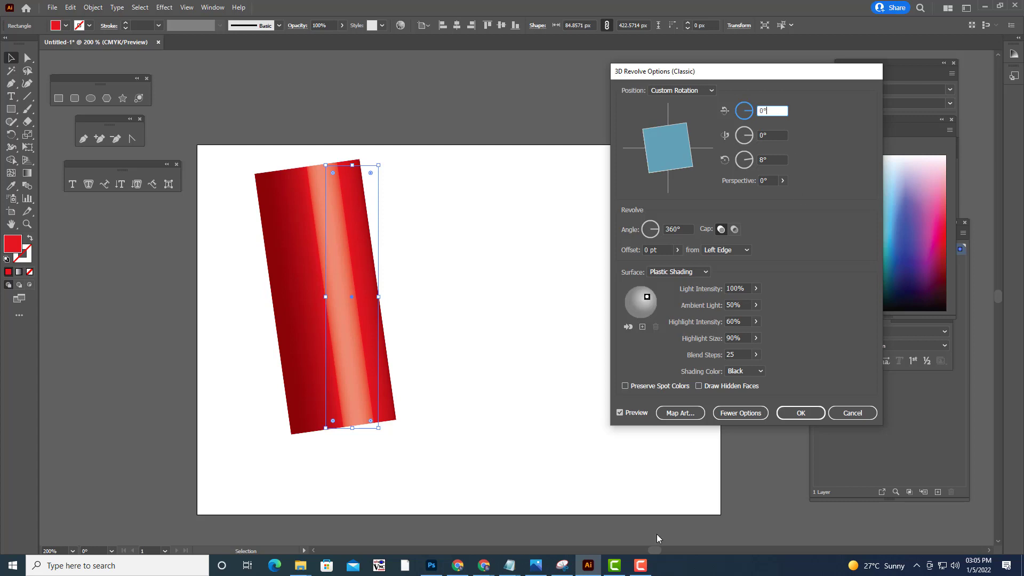
left_click(640, 565)
left_click(967, 525)
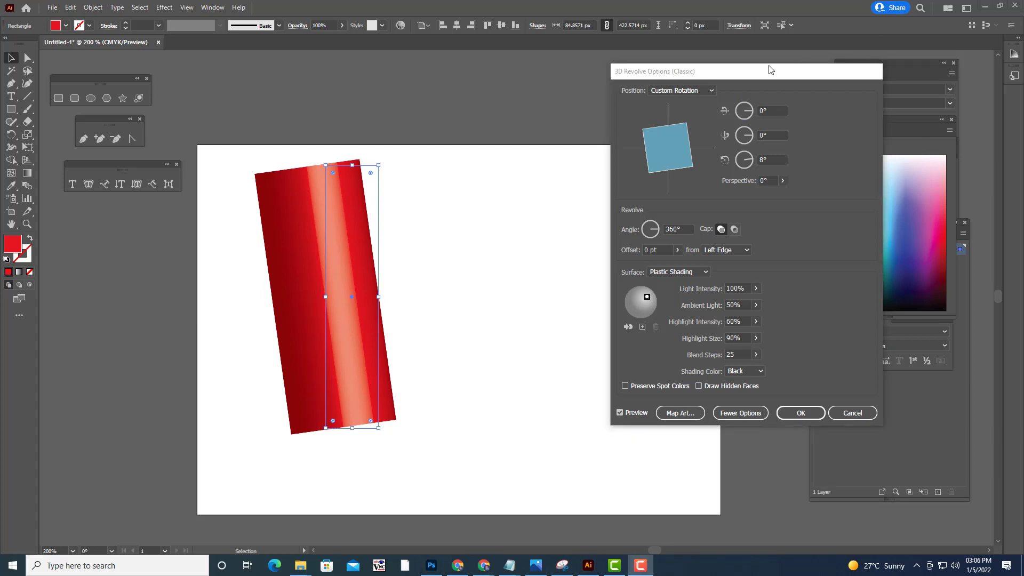
left_click_drag(761, 68, 743, 71)
left_click(755, 162)
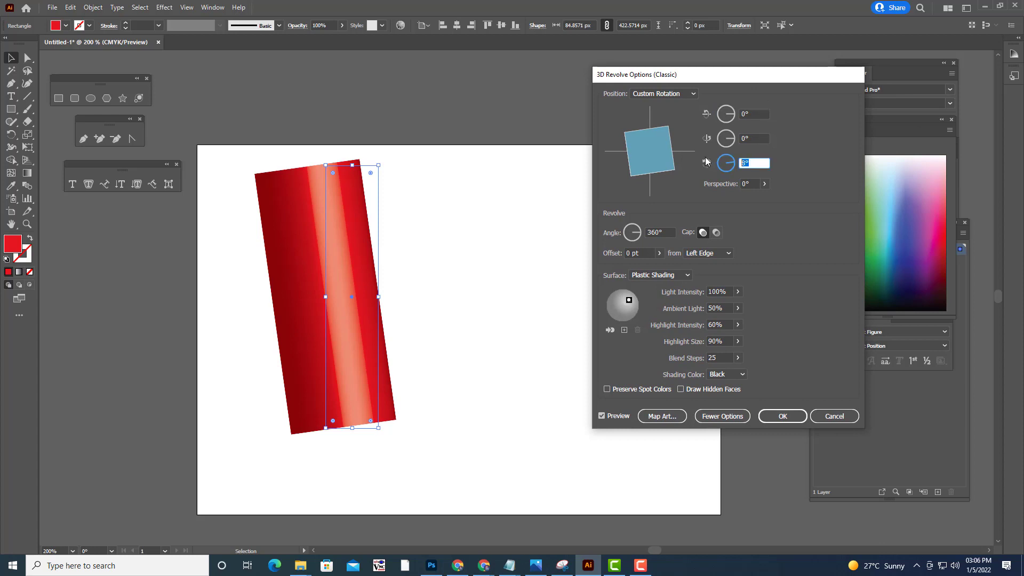
type("0")
left_click(759, 138)
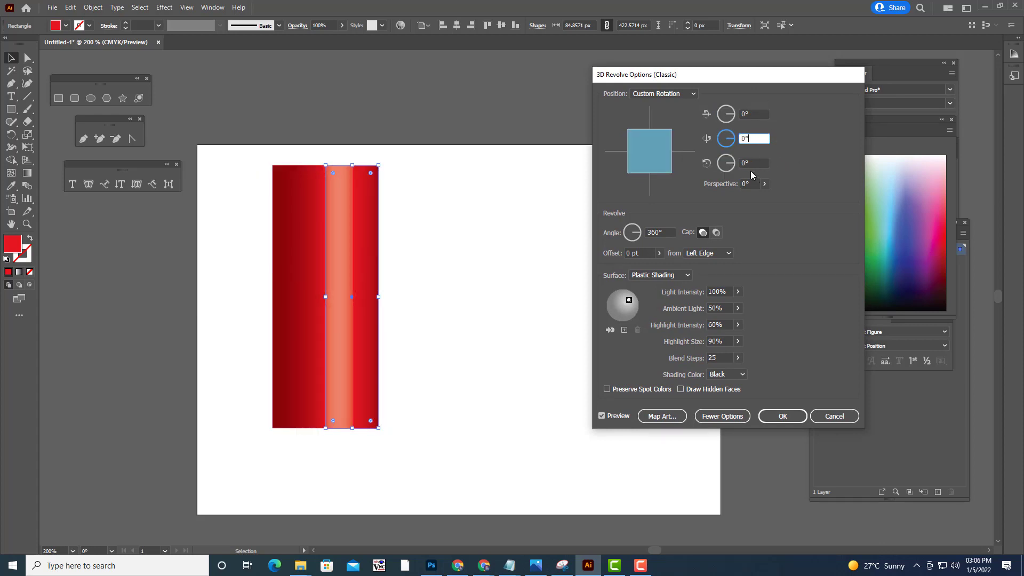
Set the cylinder's Z-axis rotation to 90° so it lies horizontally
key("Tab")
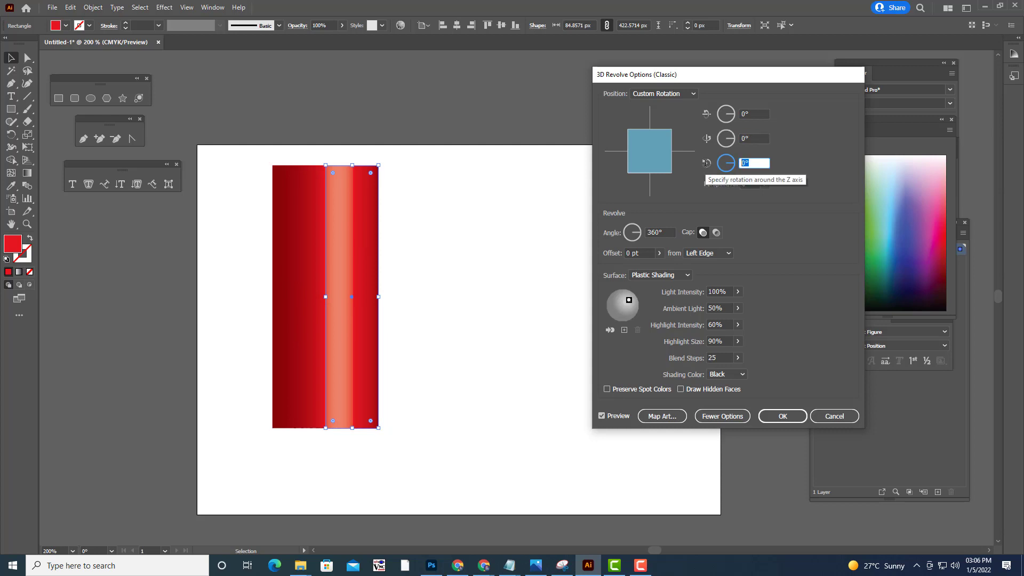
type("90")
left_click(764, 139)
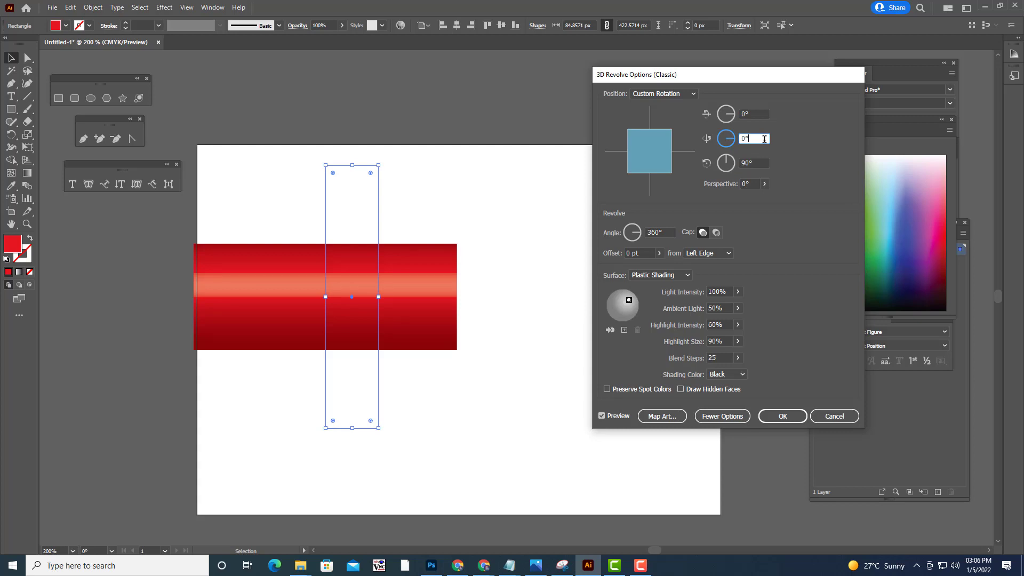
Open the Map Art settings for the revolved cylinder, review the available symbols and cycle through its surfaces
left_click_drag(703, 78, 695, 75)
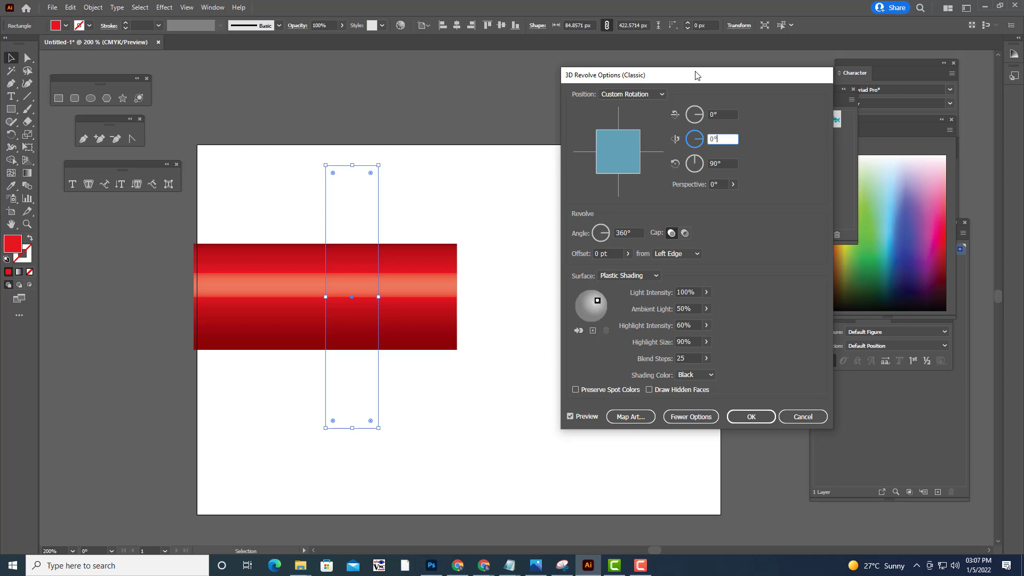
left_click_drag(736, 75, 716, 37)
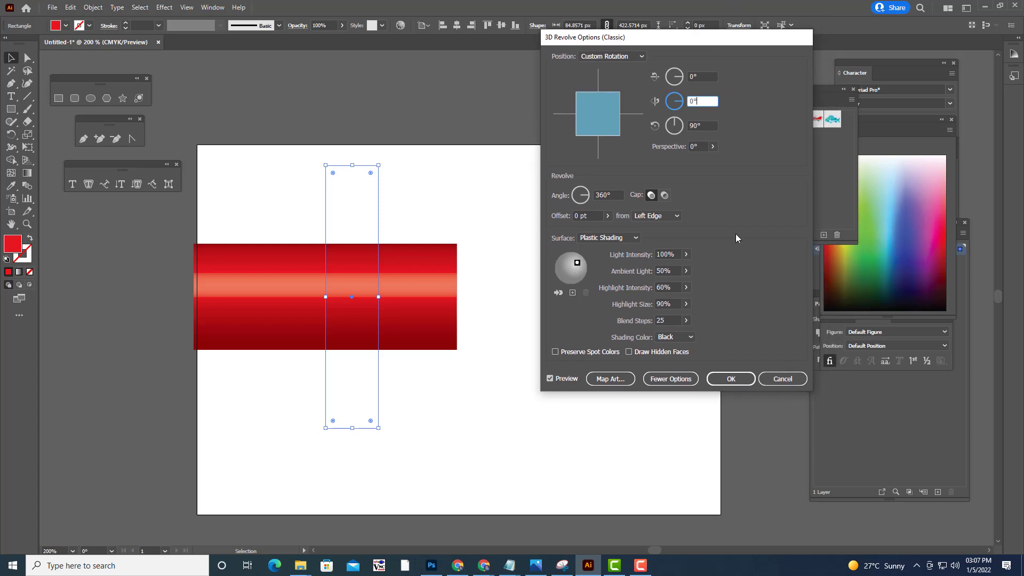
left_click(606, 379)
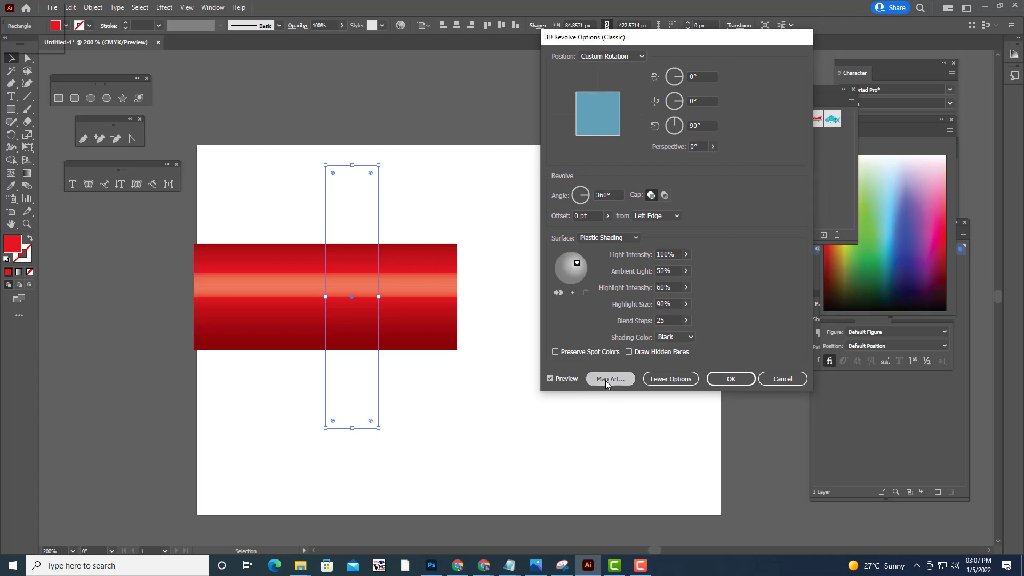
left_click_drag(719, 72, 689, 86)
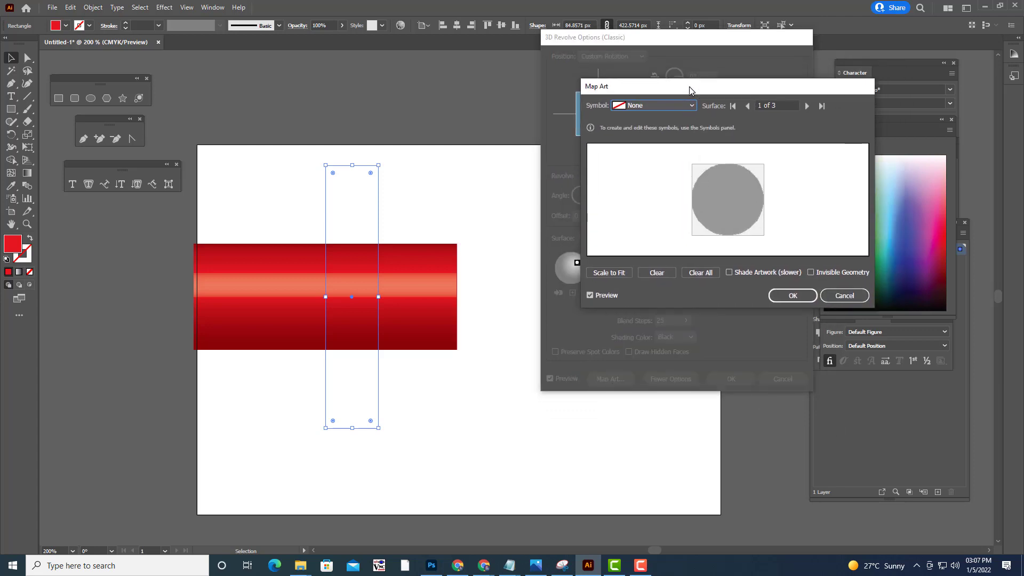
left_click(657, 106)
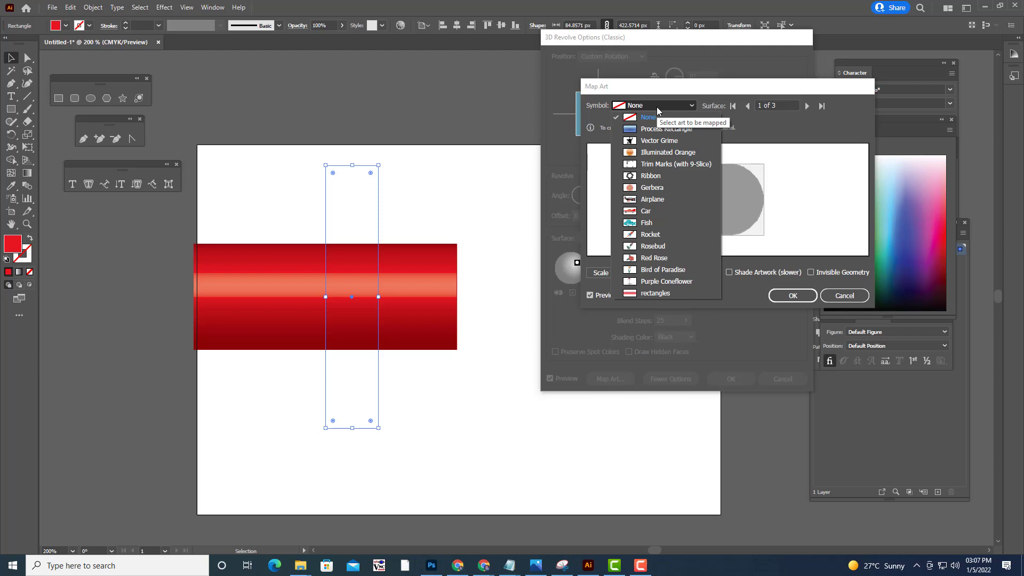
left_click(656, 107)
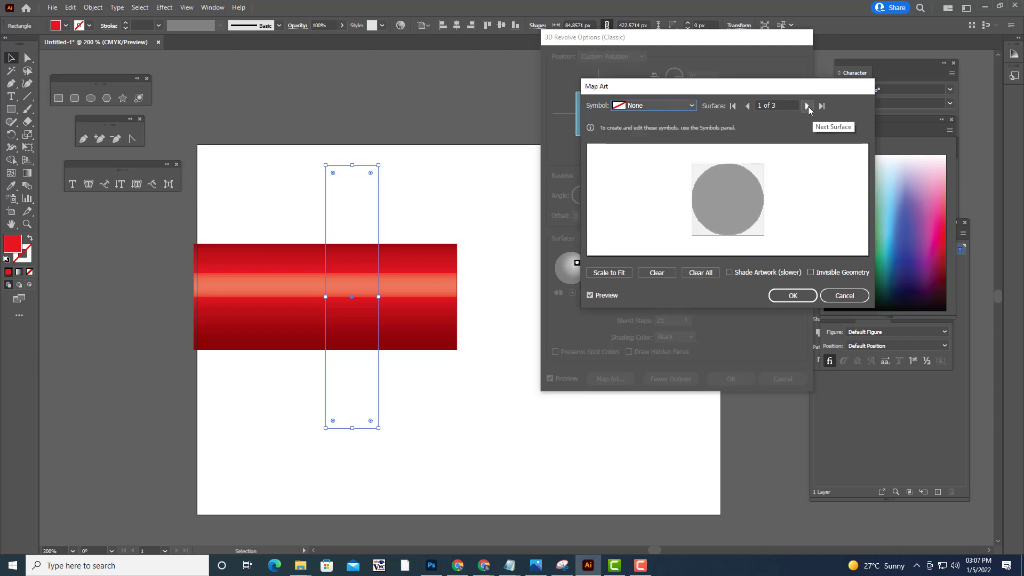
left_click(808, 107)
left_click(808, 107)
left_click(808, 107)
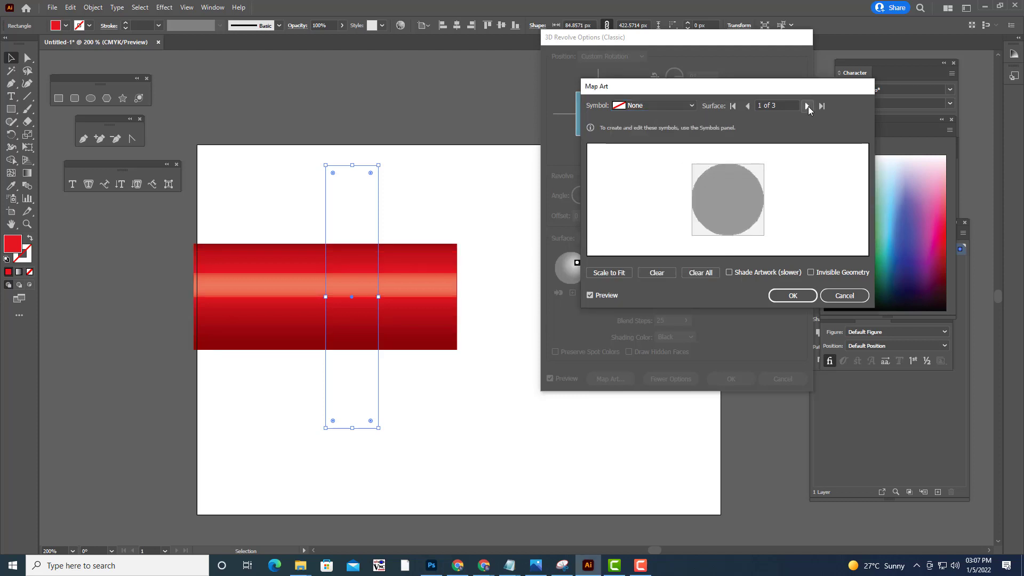
Map the rectangles symbol onto surface 1 of the cylinder and check its other surfaces
left_click(653, 105)
left_click(655, 293)
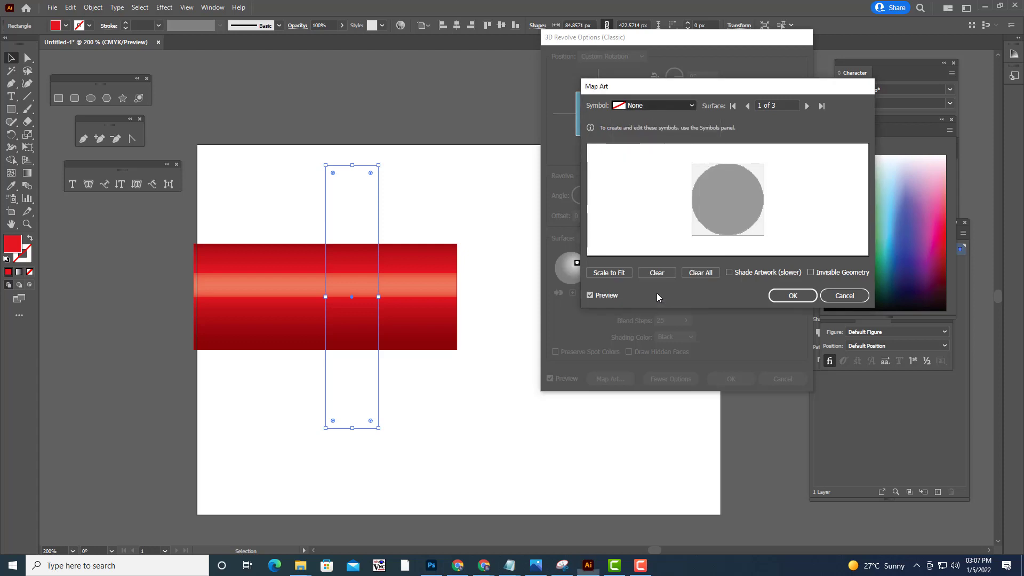
left_click(810, 107)
left_click(810, 107)
left_click(810, 107)
left_click(807, 106)
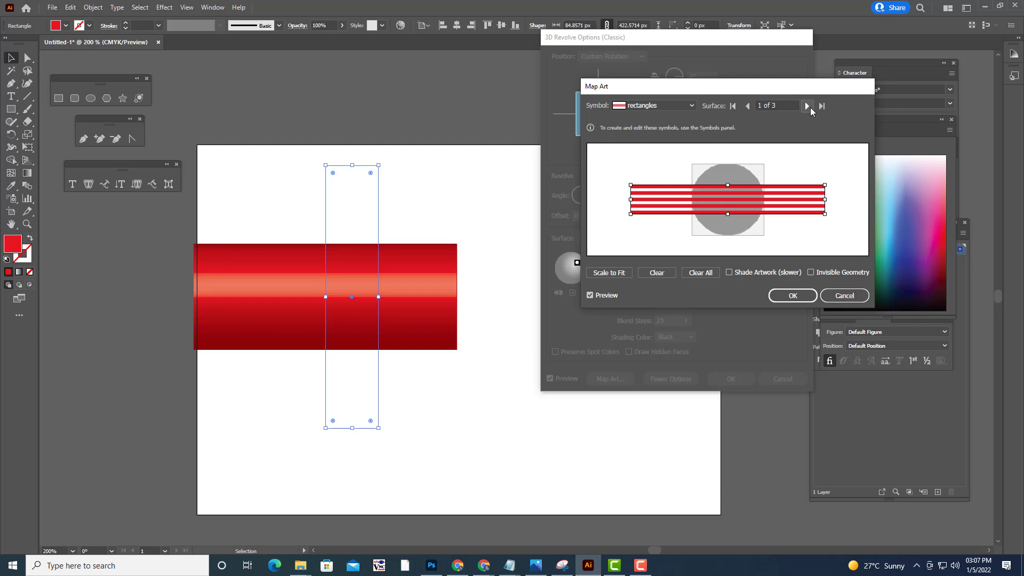
left_click(807, 107)
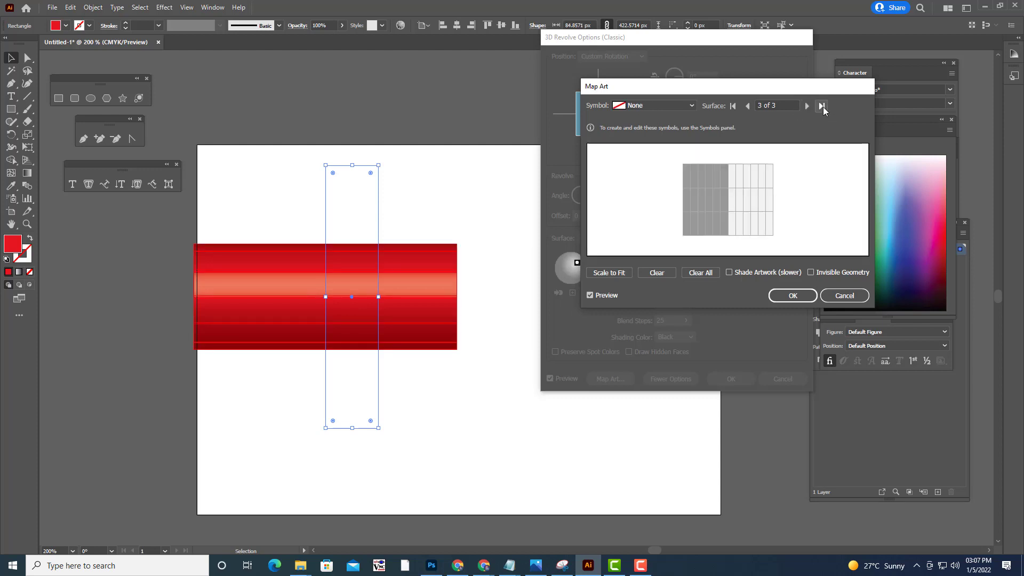
left_click(808, 110)
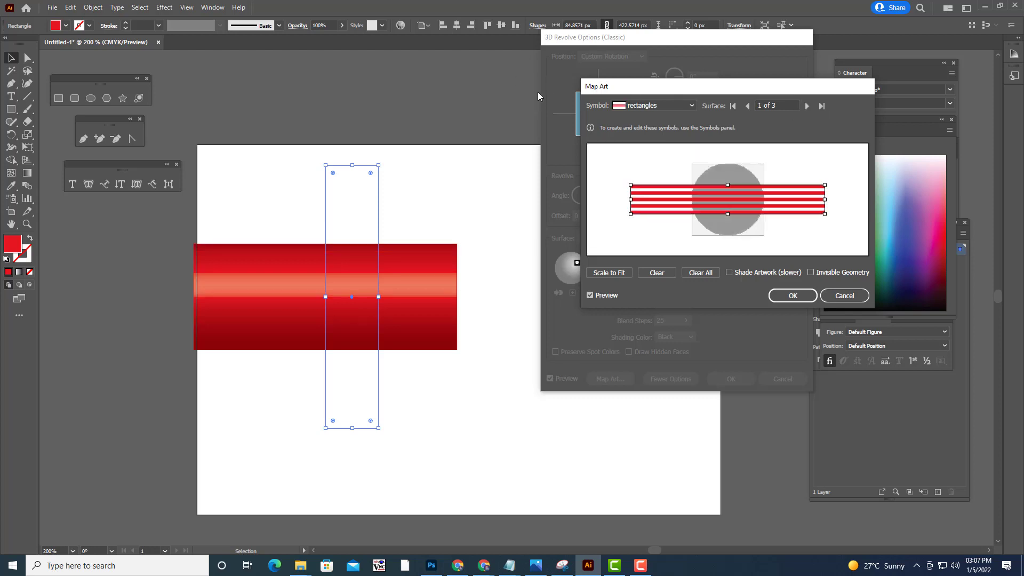
left_click(677, 107)
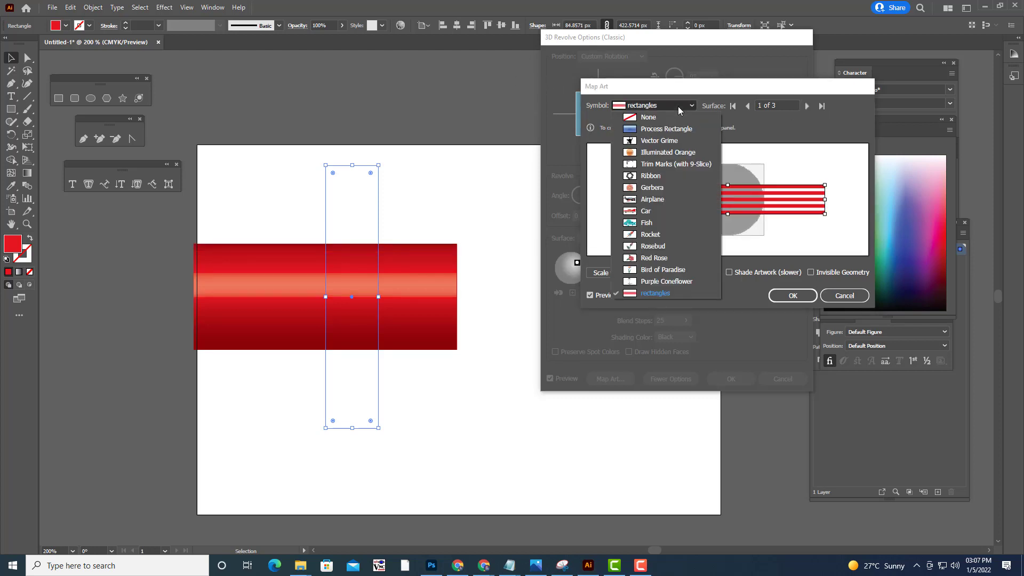
left_click(650, 293)
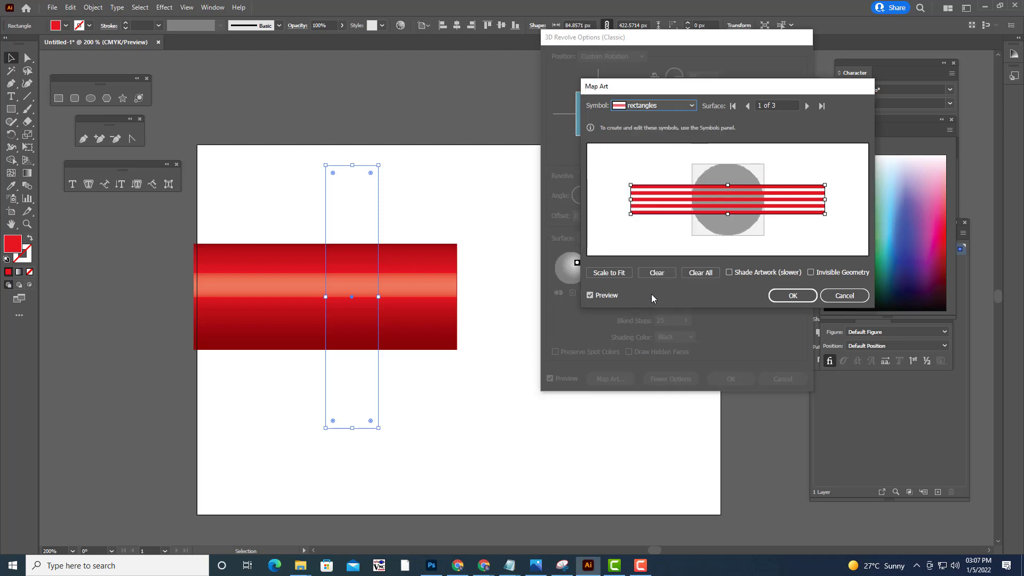
Map the rectangles symbol onto surface 3, the cylinder's curved side
left_click(807, 108)
left_click(807, 107)
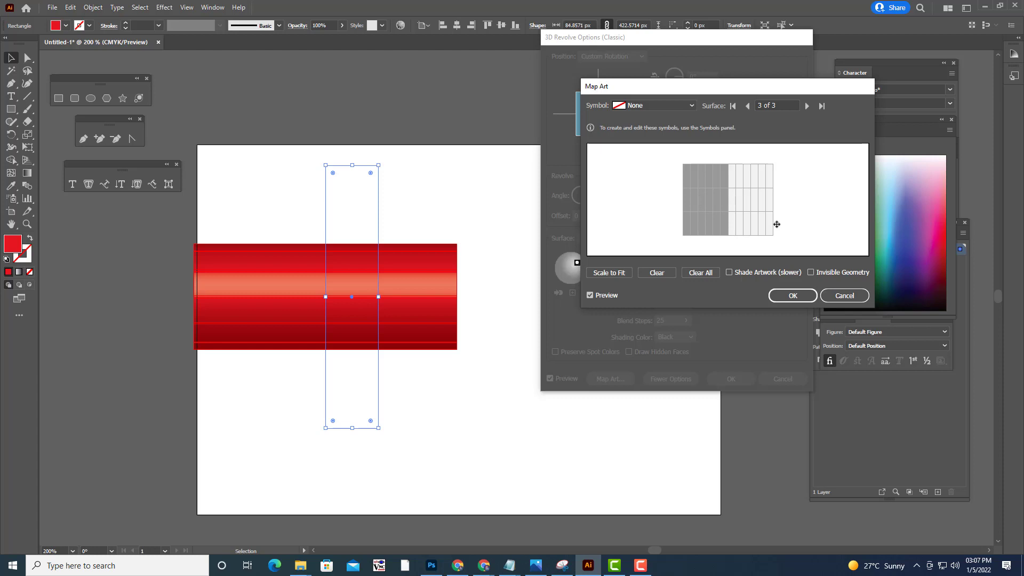
left_click(658, 105)
left_click(659, 298)
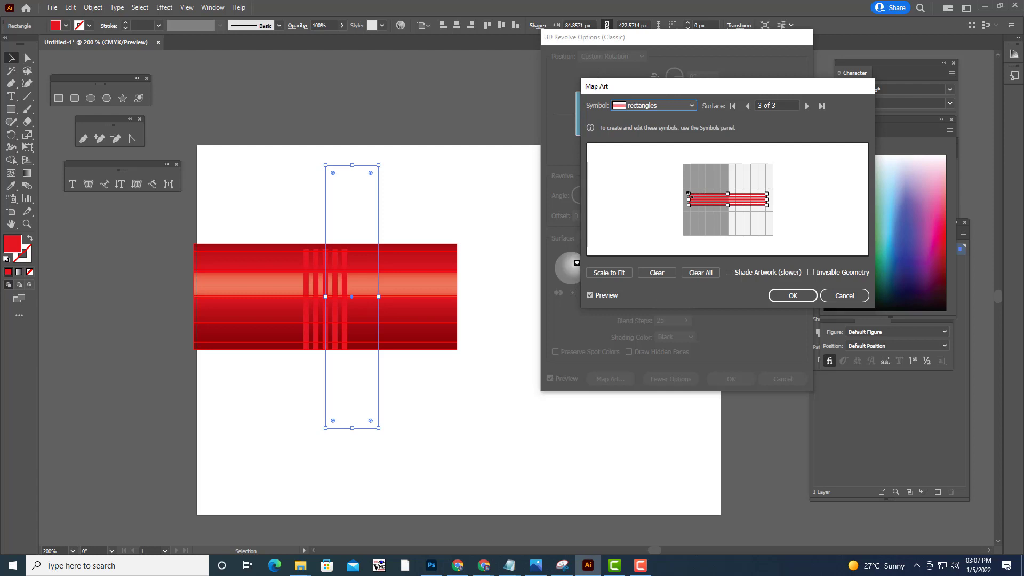
Rotate the rectangles symbol to a steep diagonal on surface 3, widening it and shifting it towards the light, visible half of the grid
left_click_drag(687, 193, 678, 193)
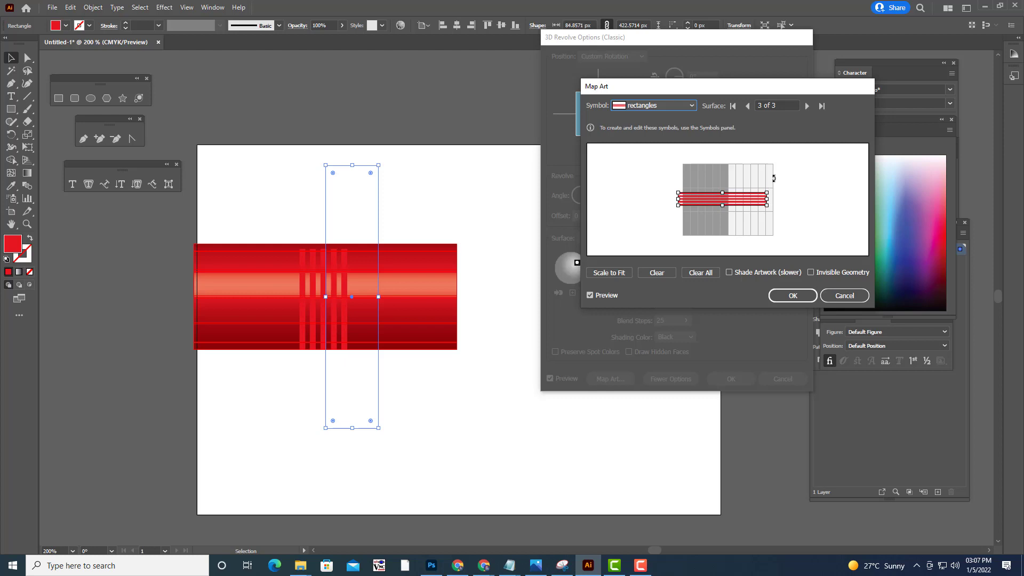
left_click_drag(770, 187, 763, 167)
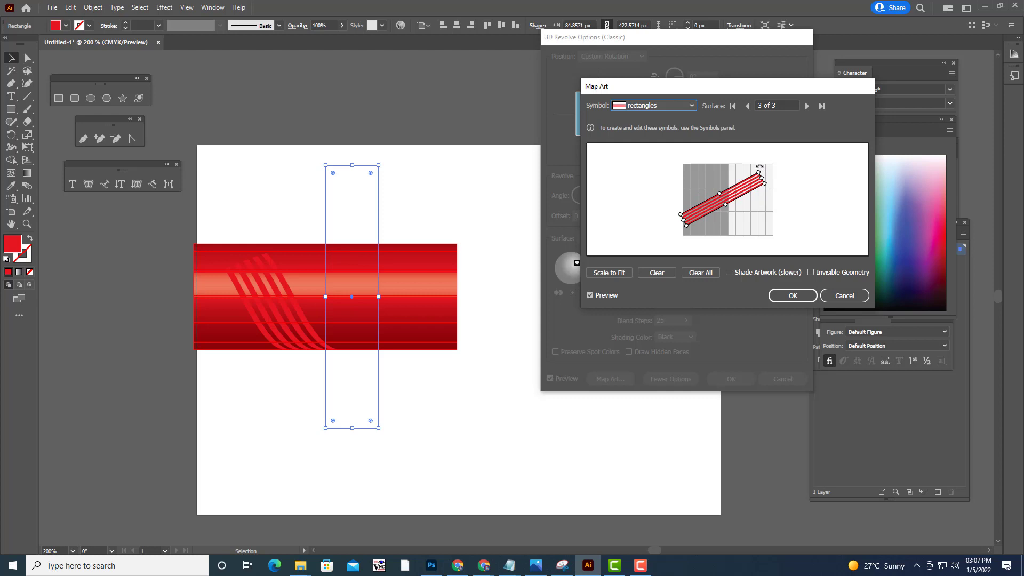
mouse_move(760, 167)
left_mouse_down()
mouse_move(748, 162)
mouse_move(767, 156)
mouse_move(761, 177)
mouse_move(774, 177)
left_mouse_up()
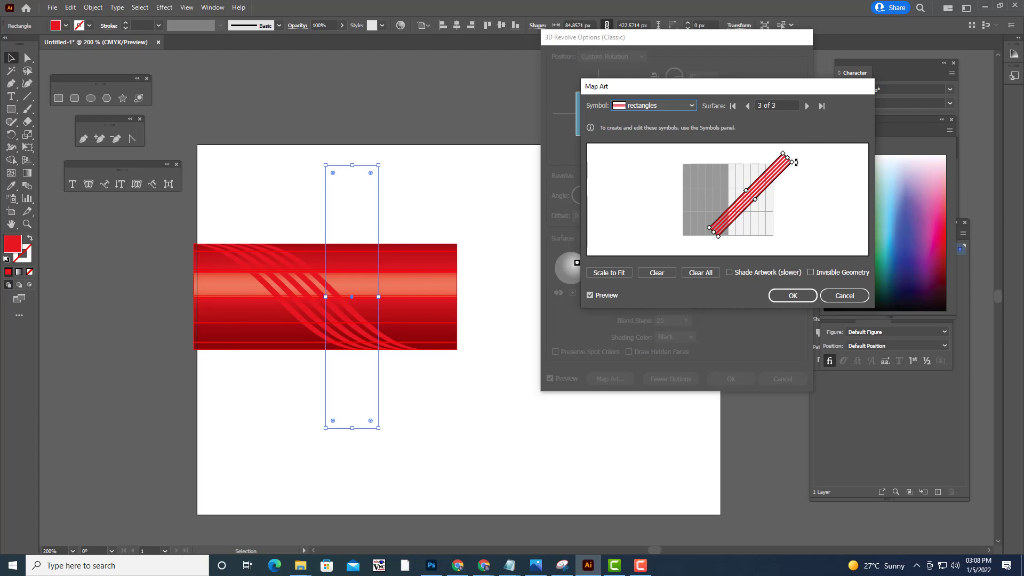
left_click_drag(794, 163, 803, 169)
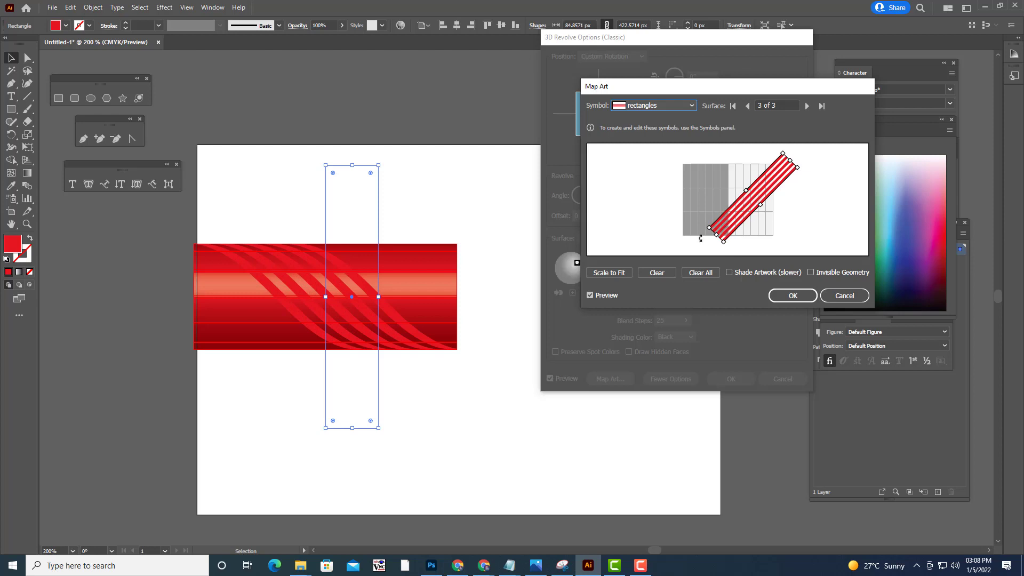
left_click_drag(722, 237, 702, 246)
left_click_drag(790, 159, 795, 154)
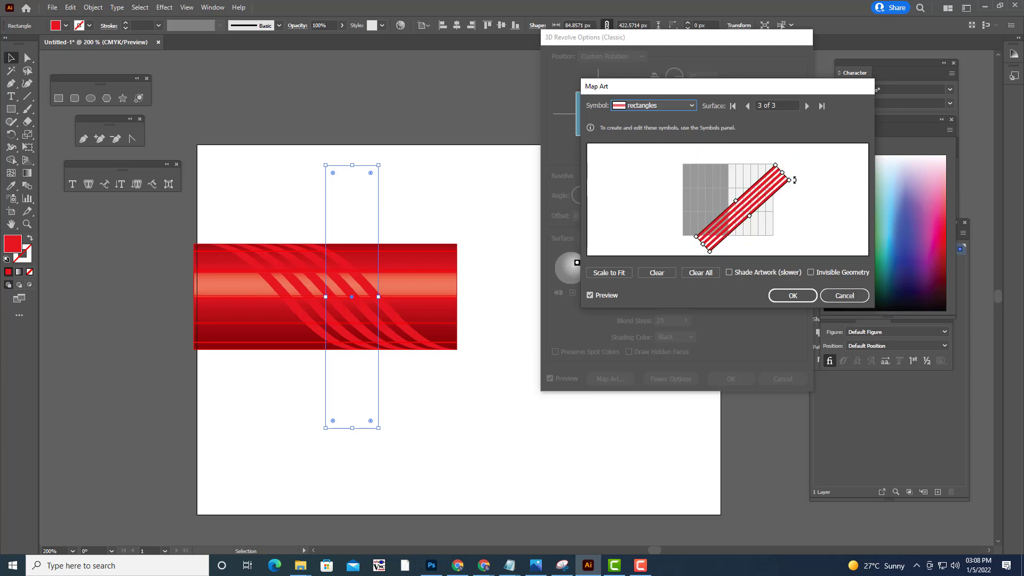
left_click_drag(750, 216, 747, 215)
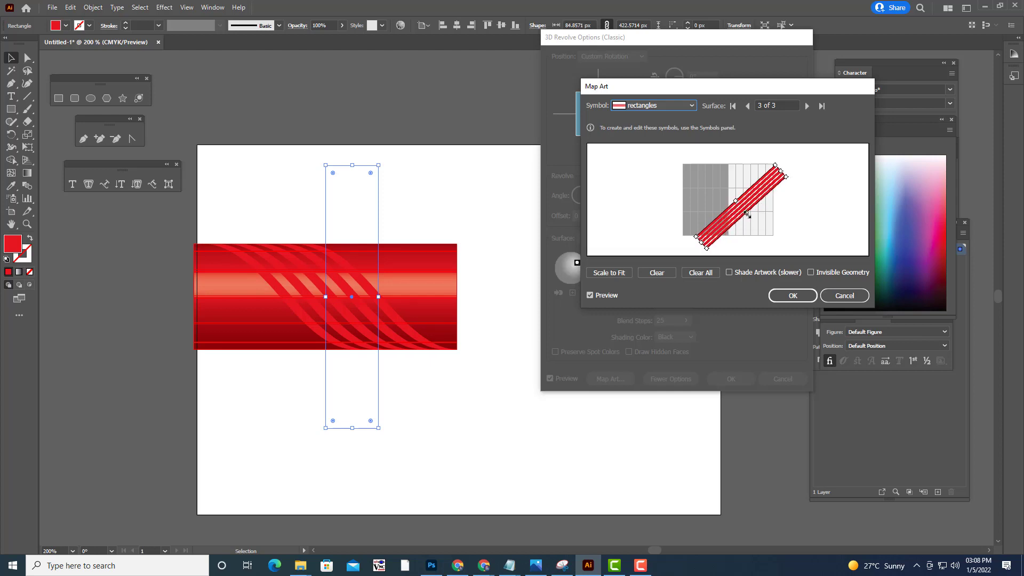
Make the cylinder's geometry invisible and recentre the mapped symbol on surface 3, tilting it to a shallower diagonal that spans the full grid
left_click(811, 273)
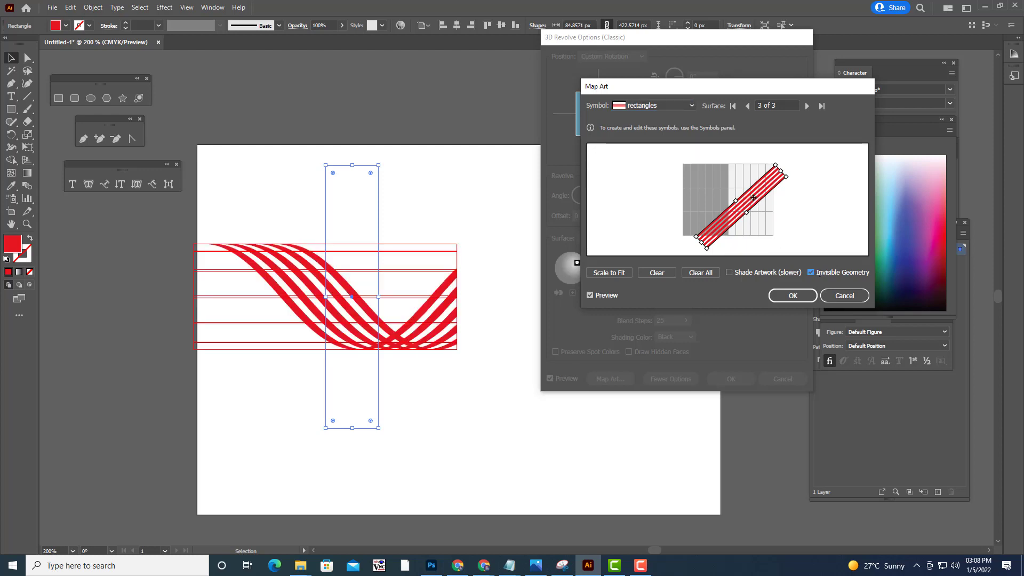
left_click_drag(754, 197, 739, 195)
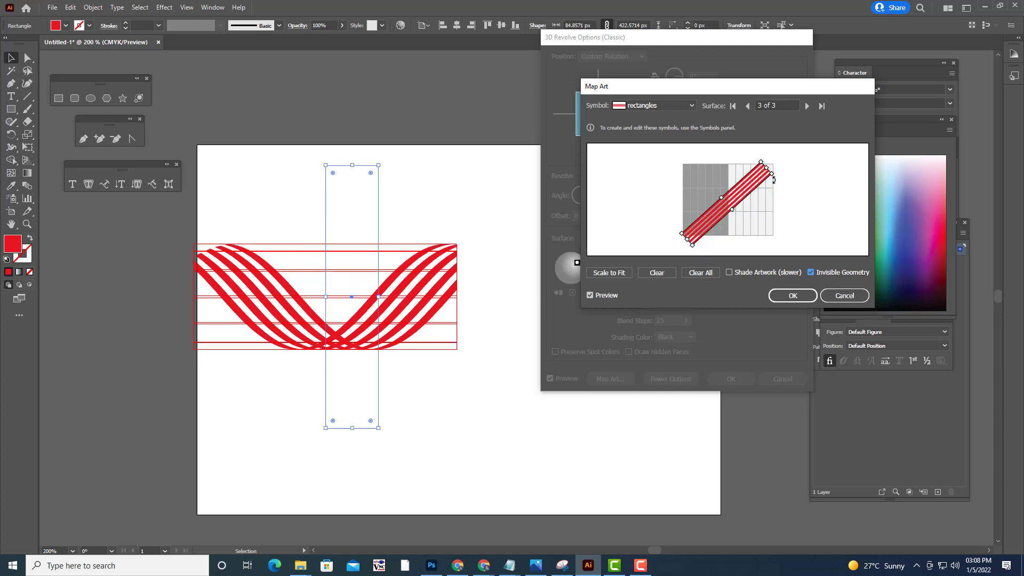
left_click_drag(777, 173, 782, 179)
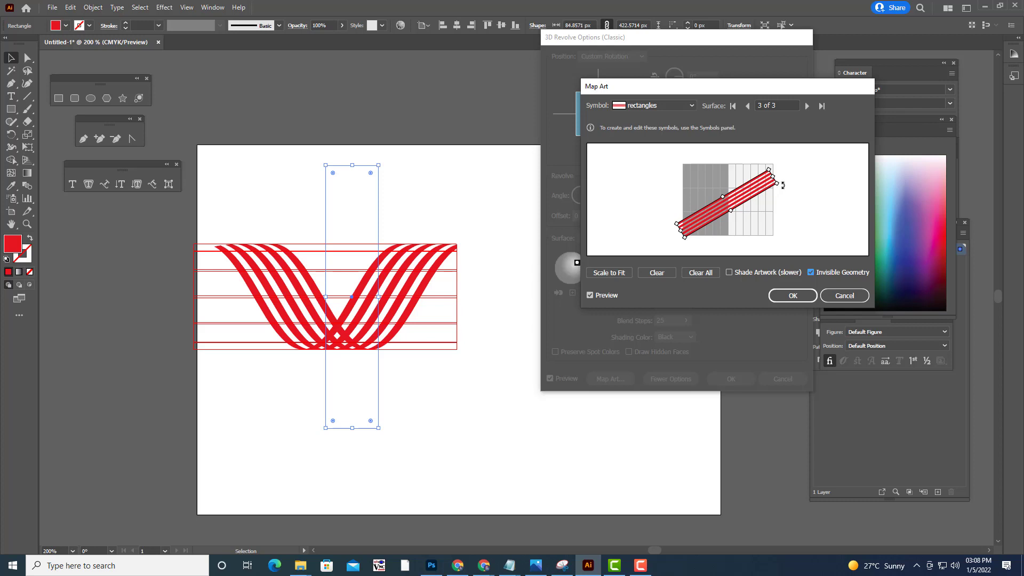
left_click_drag(783, 183, 782, 186)
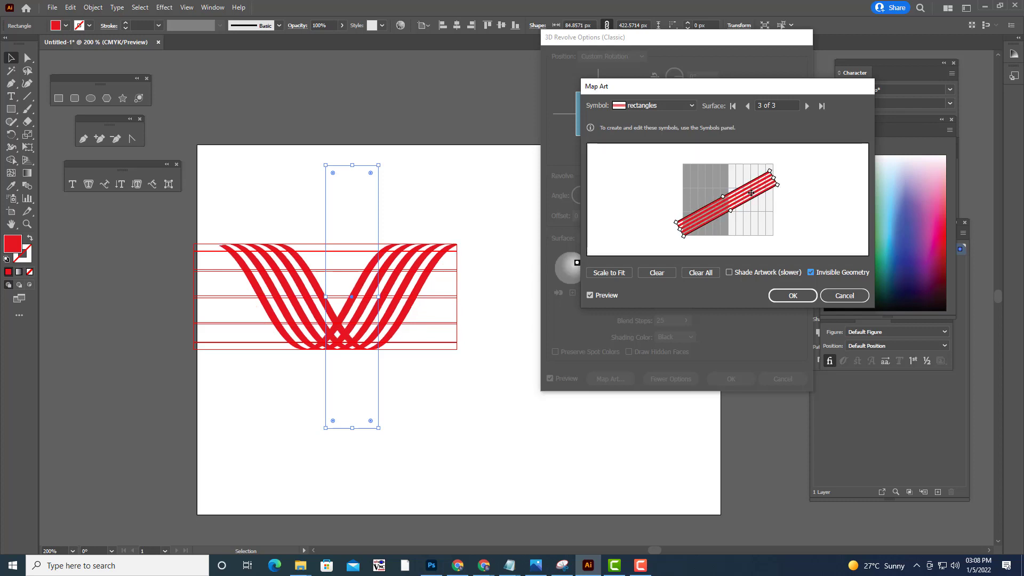
left_click_drag(751, 193, 785, 170)
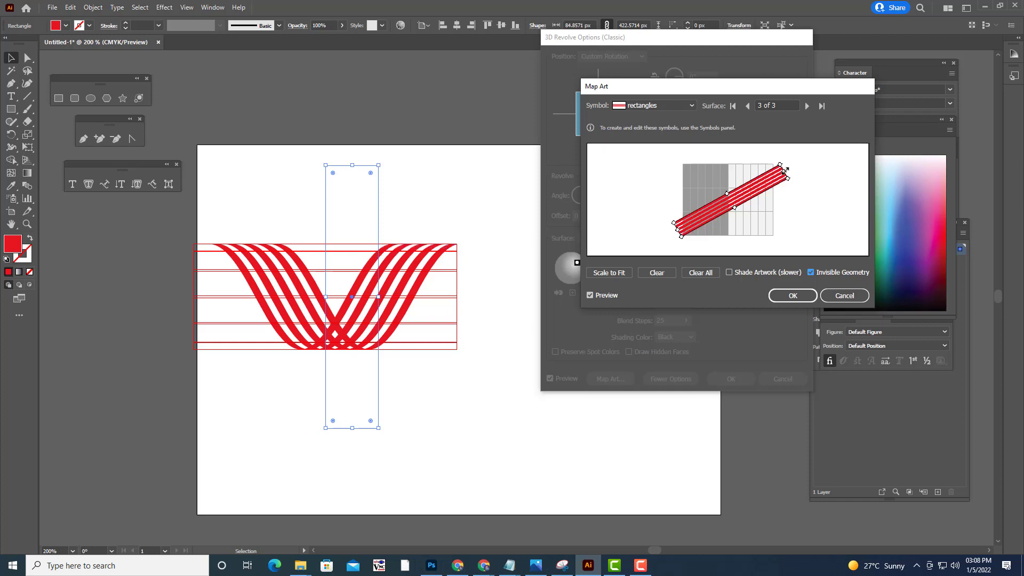
Adjust the thickness of the rectangles symbol mapped diagonally across surface 3 of 3, keeping the stripes narrow
left_click(676, 228)
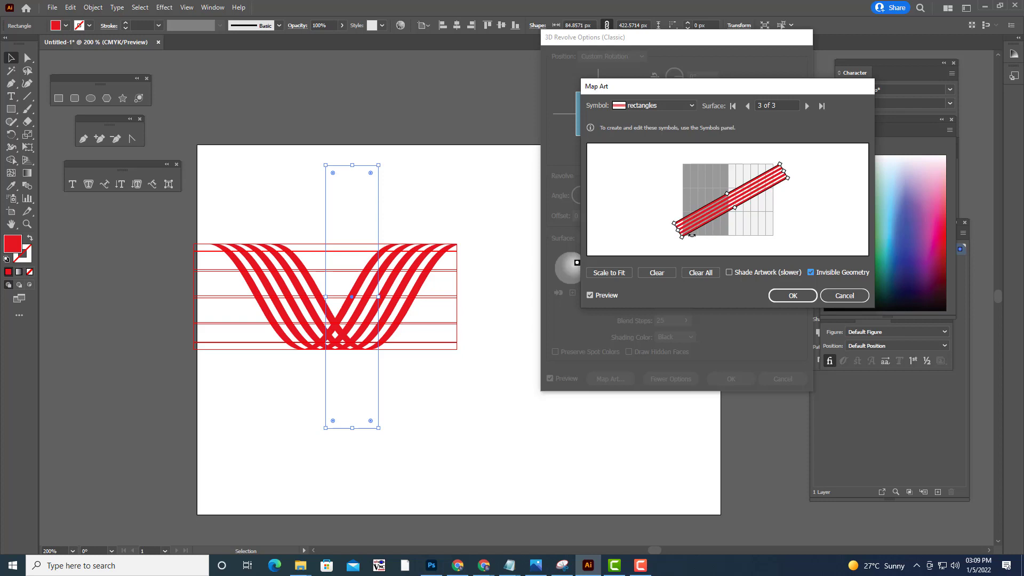
left_click_drag(677, 229, 673, 232)
left_click_drag(725, 196, 727, 197)
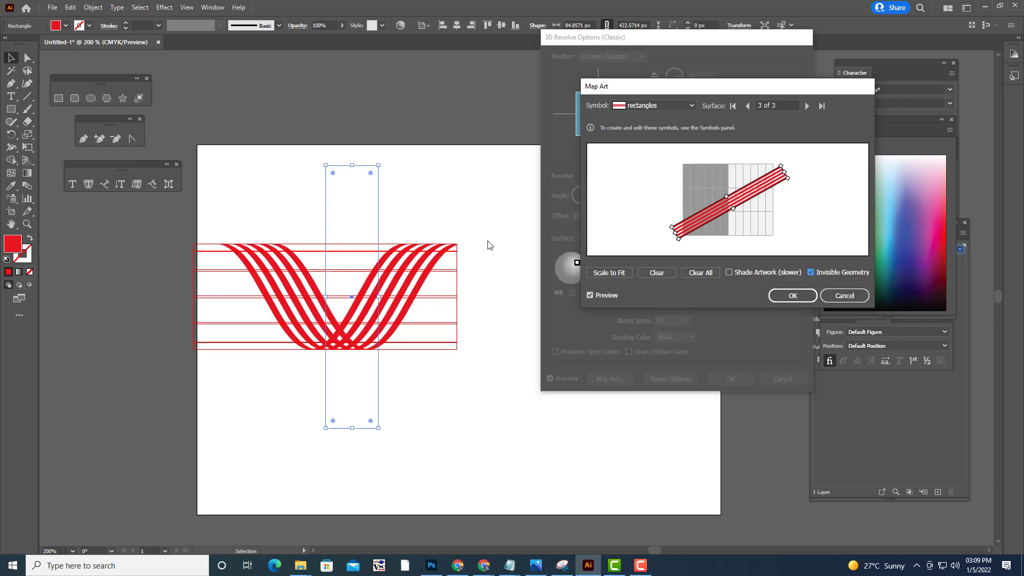
left_click(726, 195)
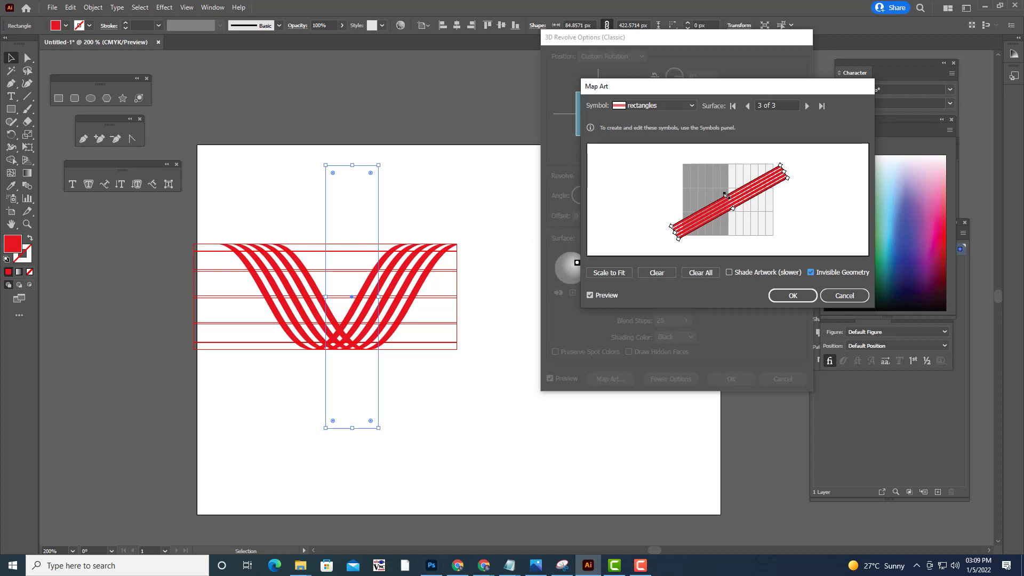
left_click_drag(726, 195, 724, 191)
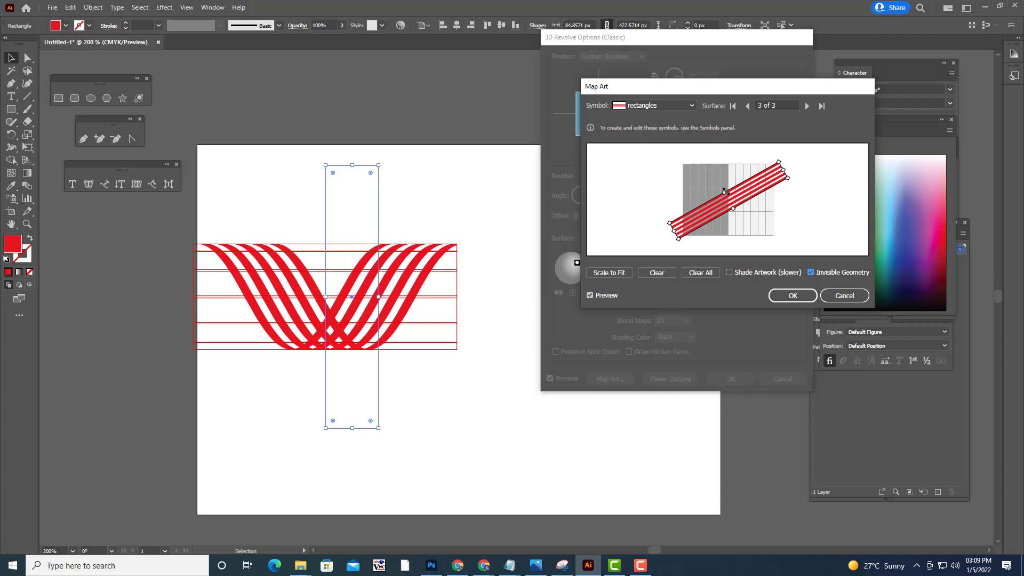
left_click_drag(724, 190, 727, 197)
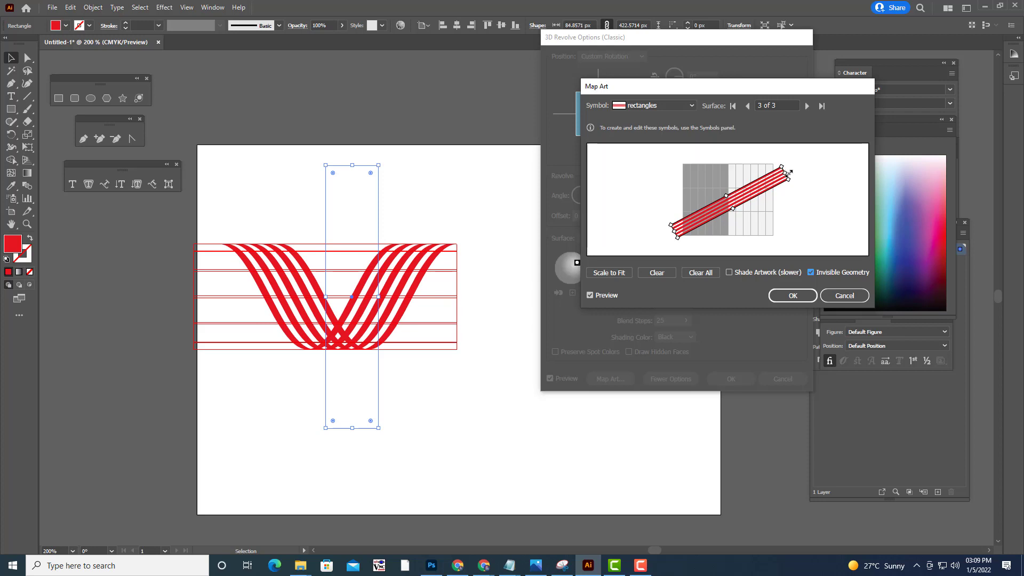
Rotate the mapped rectangles symbol to a shallower diagonal and apply the Map Art and 3D Revolve settings
left_click_drag(789, 172, 787, 168)
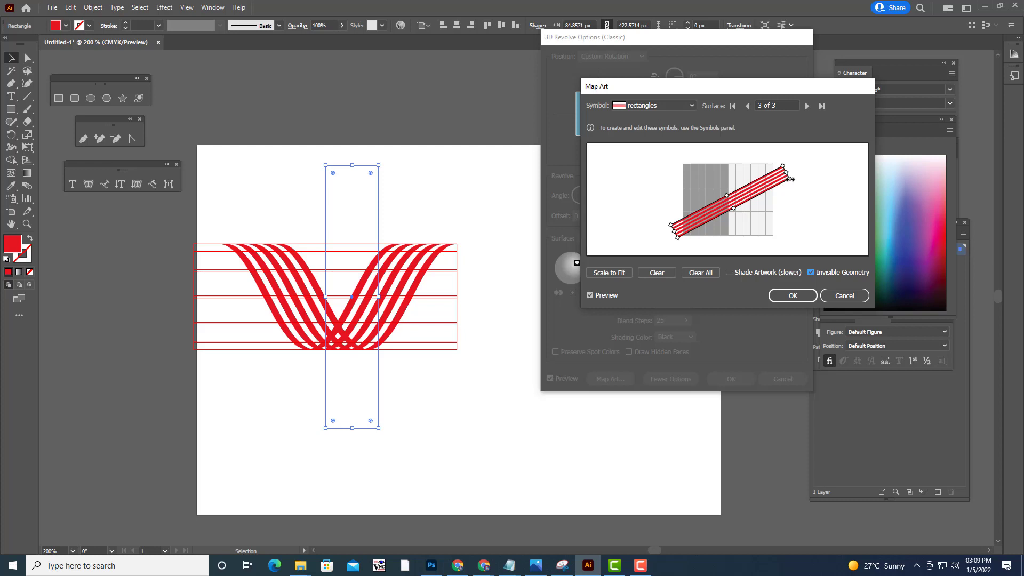
left_click_drag(792, 179, 796, 180)
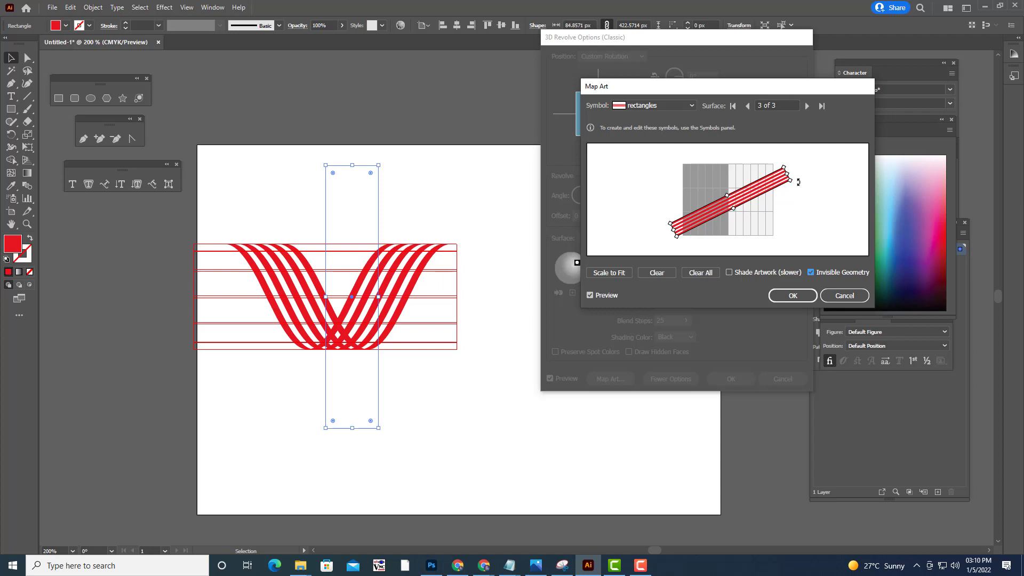
mouse_move(798, 181)
left_mouse_down()
mouse_move(801, 195)
mouse_move(798, 187)
left_mouse_up()
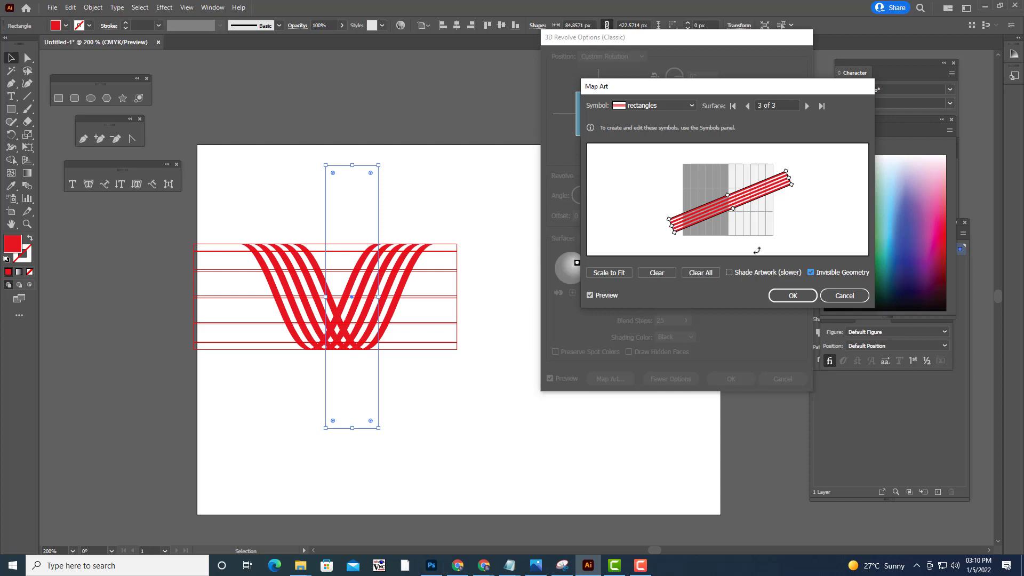
left_click(787, 296)
left_click(732, 379)
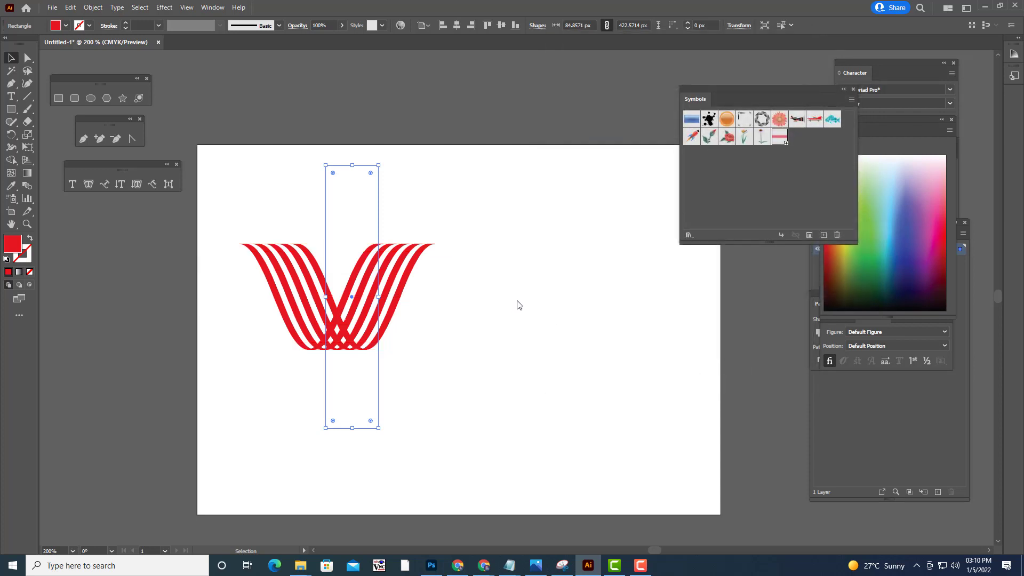
Move the revolved stripe artwork to the middle of the artboard and expand its appearance
left_click(539, 299)
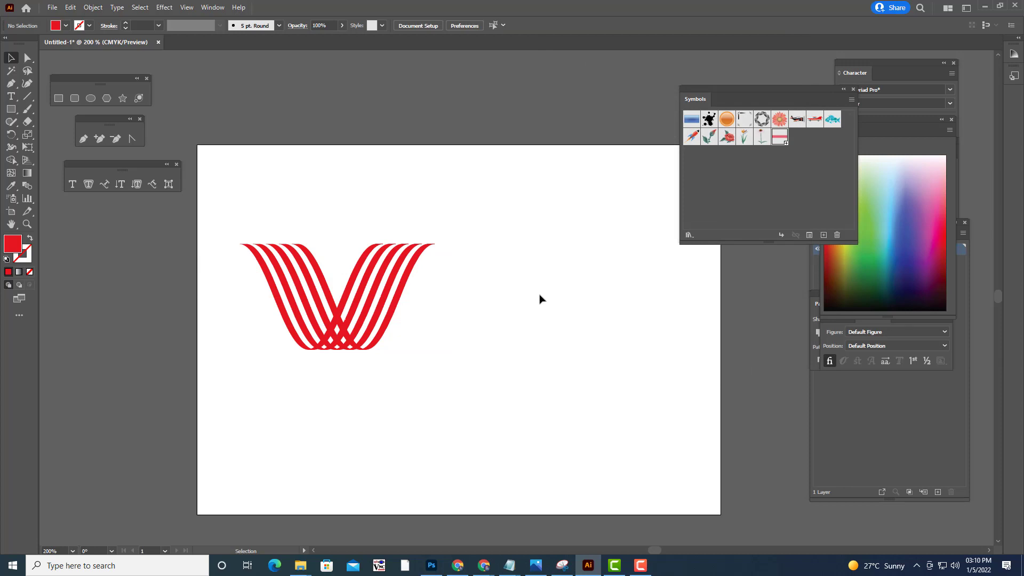
left_click(400, 301)
left_click_drag(388, 292, 505, 295)
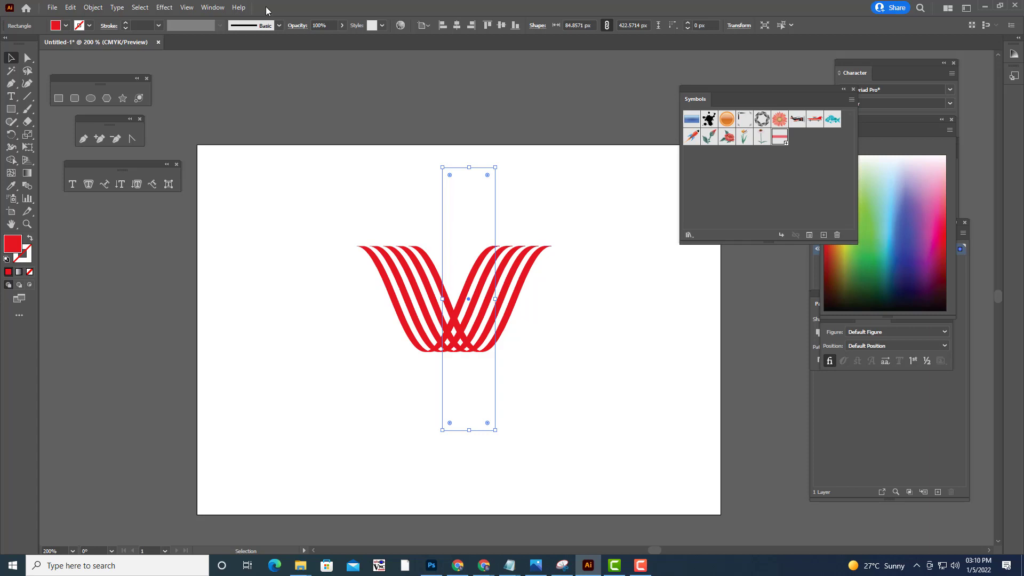
left_click(97, 12)
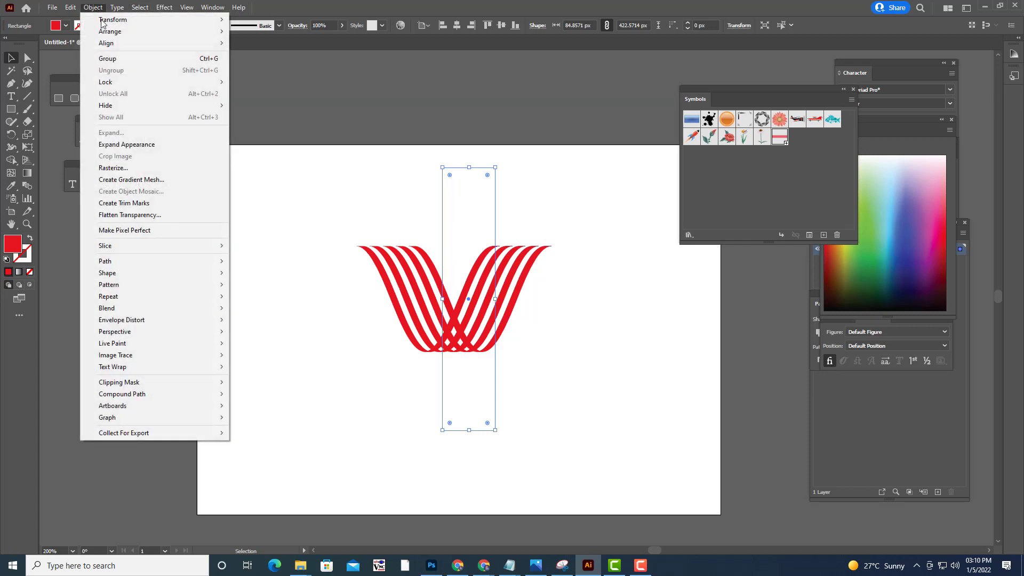
left_click(147, 142)
left_click(594, 331)
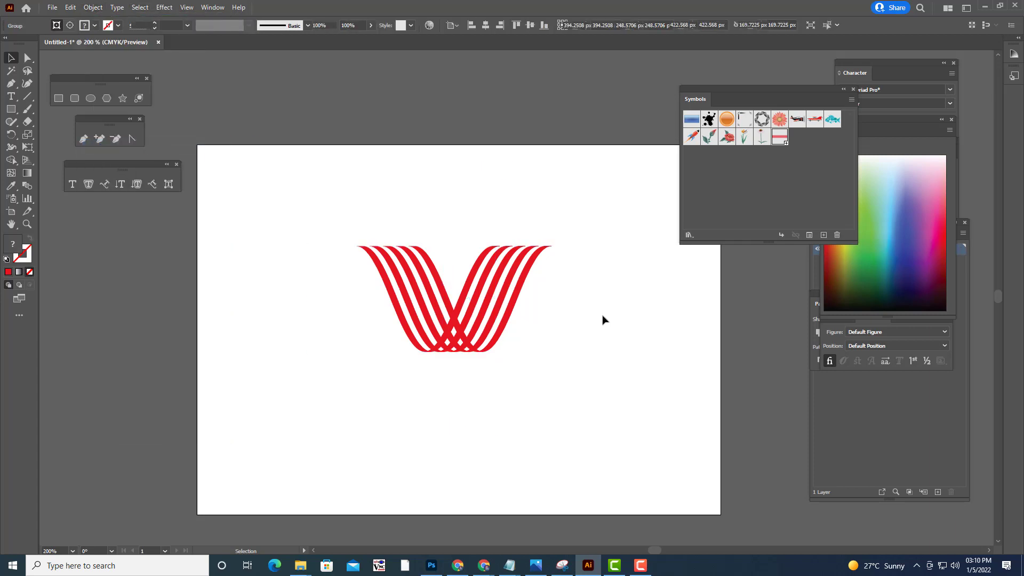
Ungroup the expanded stripe artwork twice and move it about 42 px to the right
left_click(515, 308)
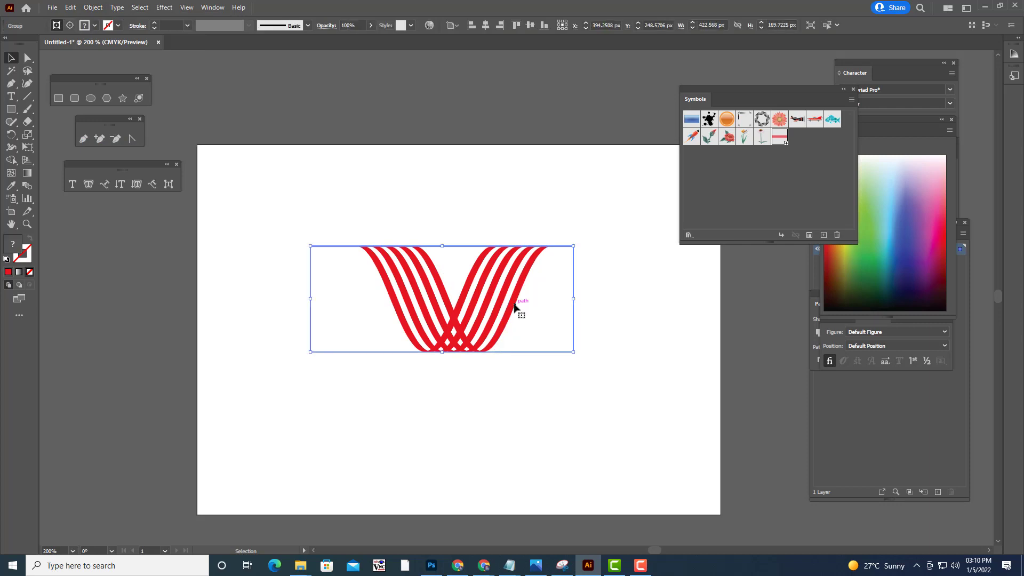
right_click(515, 307)
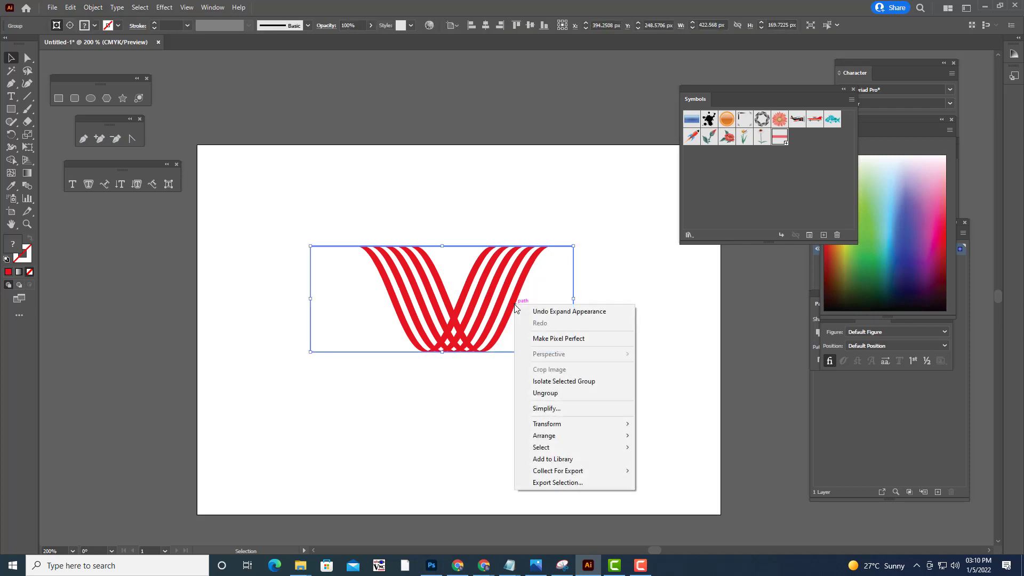
left_click(538, 393)
left_click_drag(494, 347, 524, 348)
right_click(521, 342)
left_click(541, 431)
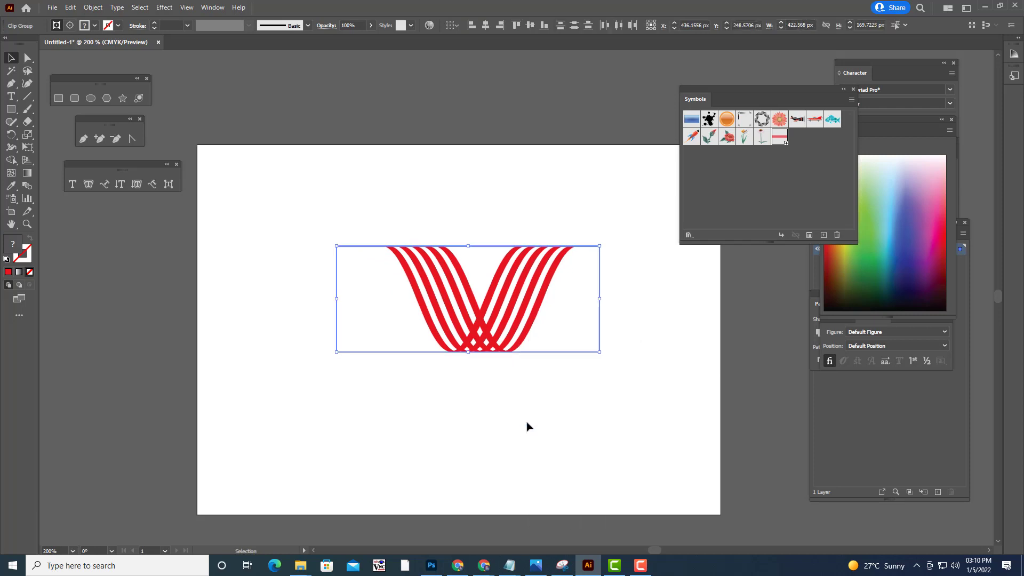
left_click(526, 425)
left_click_drag(522, 342, 575, 343)
key("ctrl+z")
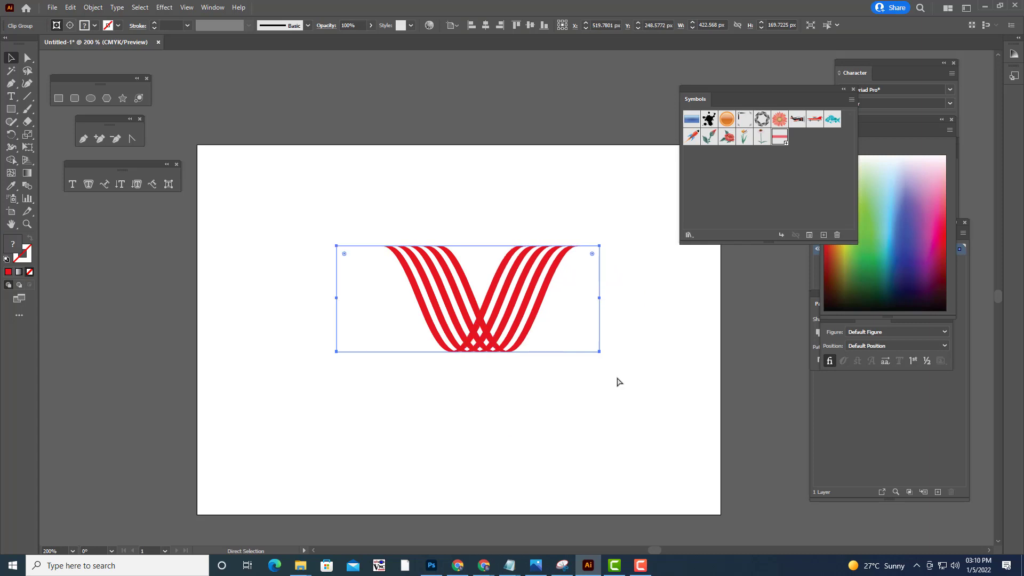
Release the clipping masks of both overlapping striped clip groups
right_click(535, 313)
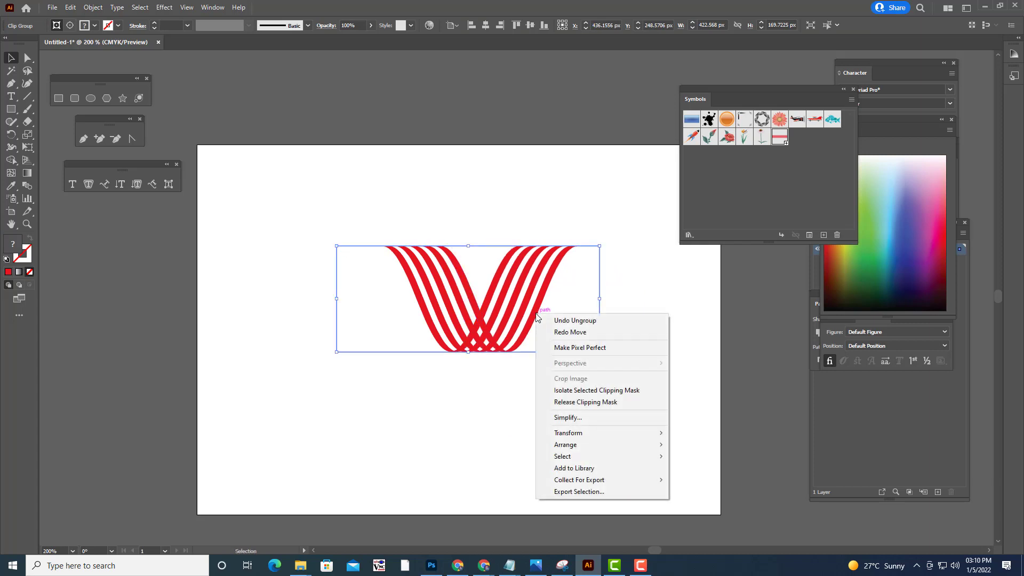
left_click(575, 402)
left_click(518, 404)
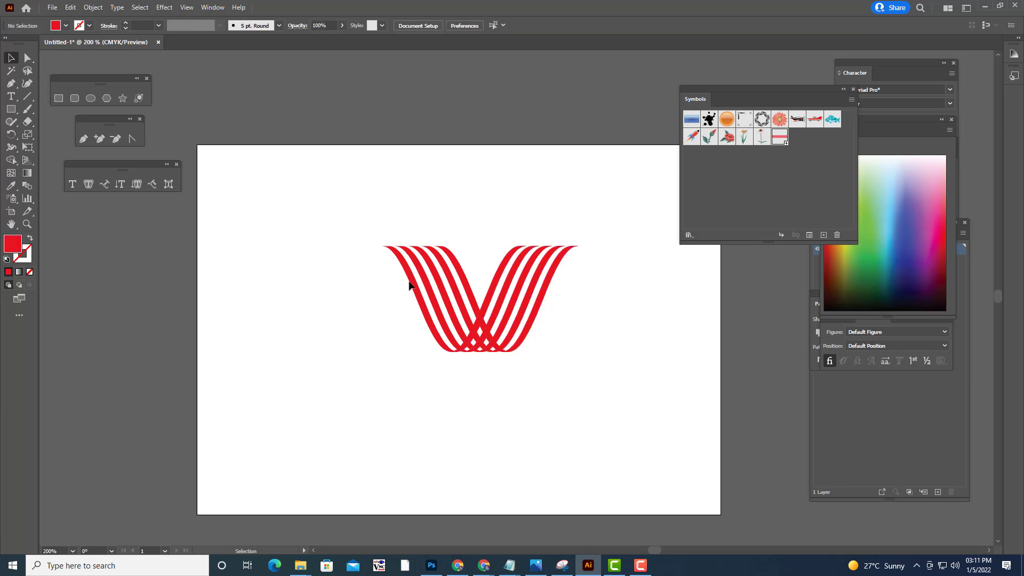
left_click(423, 283)
right_click(423, 283)
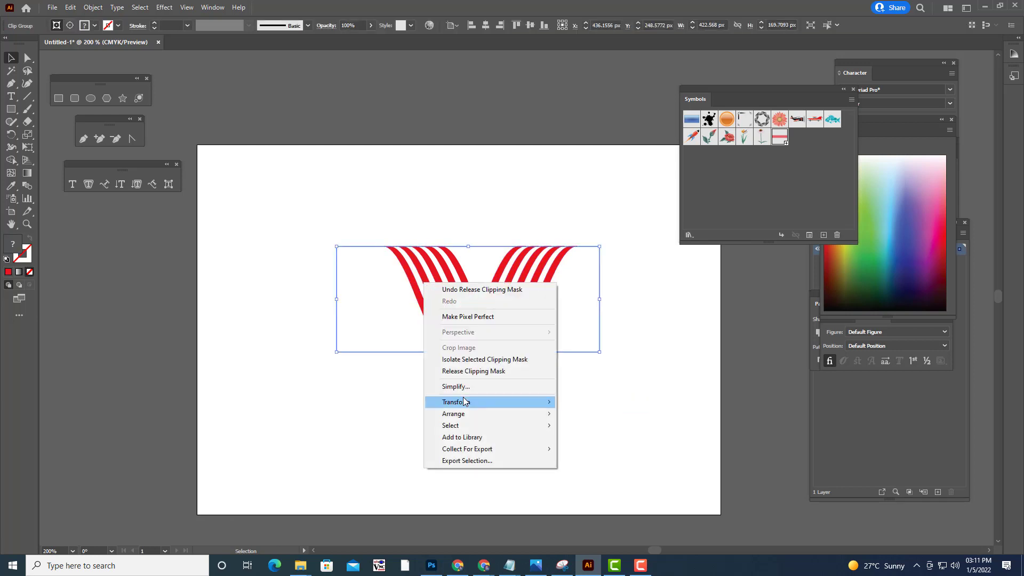
left_click(466, 371)
left_click(469, 438)
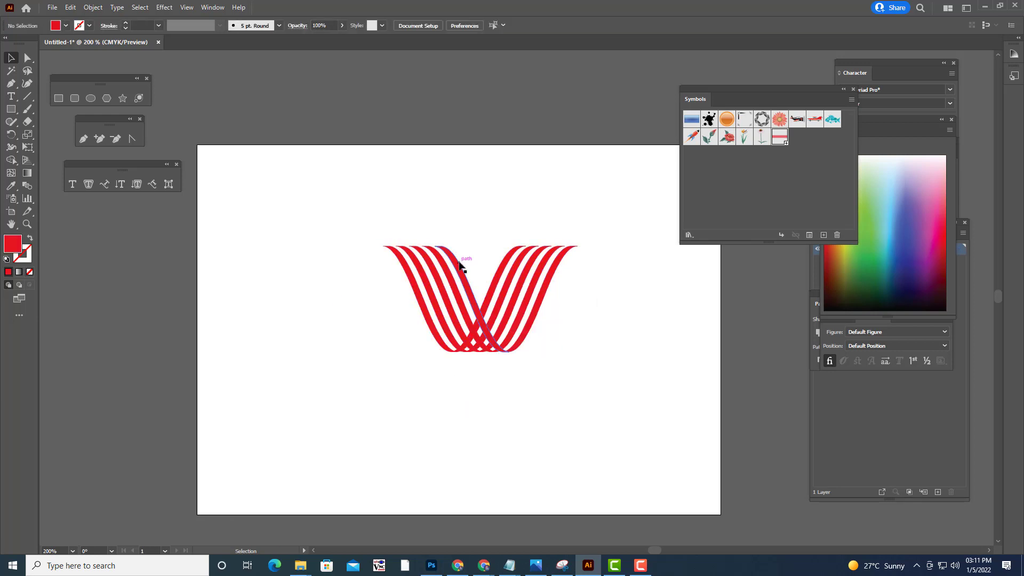
Delete the two unfilled rectangular clipping paths left around the striped bands
left_click(459, 264)
left_click(618, 354)
left_click(478, 249)
left_click(480, 245)
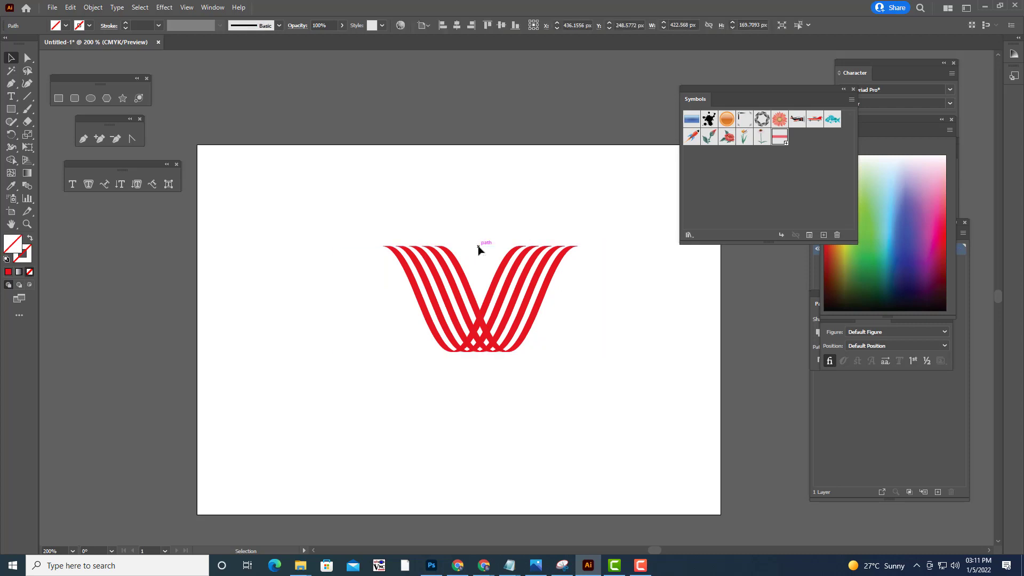
left_click(504, 293)
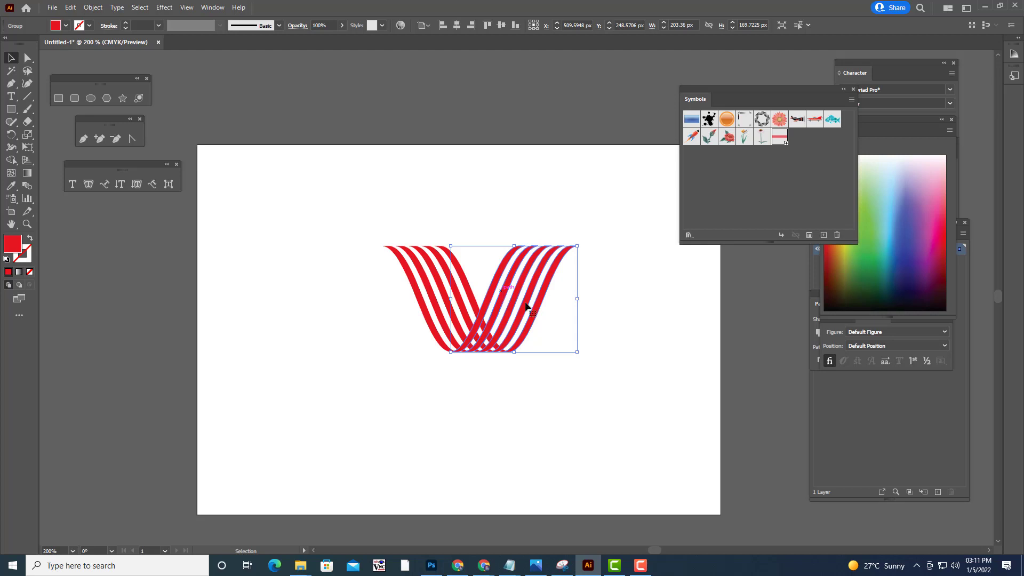
left_click(602, 325)
left_click(610, 303)
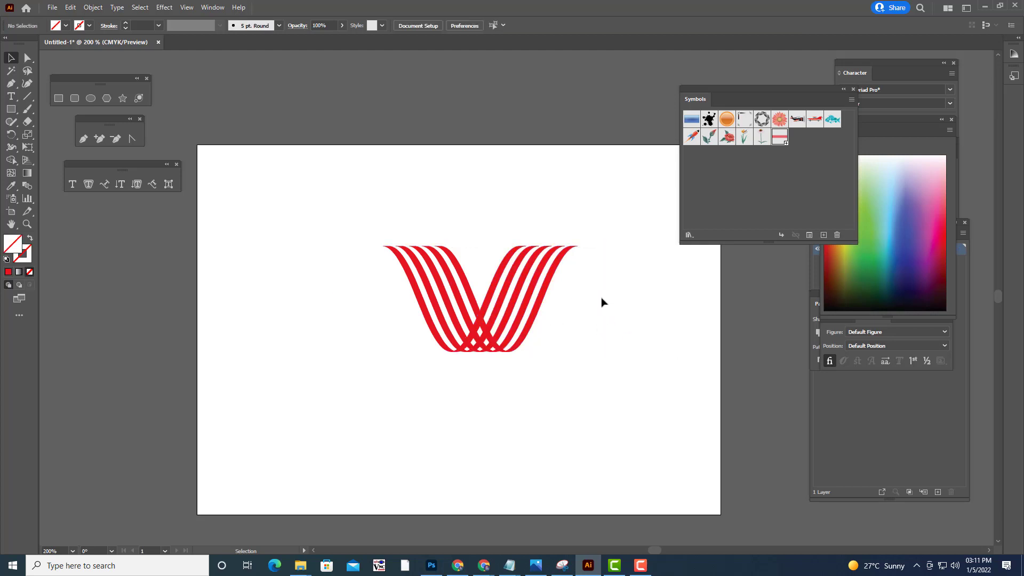
left_click(599, 299)
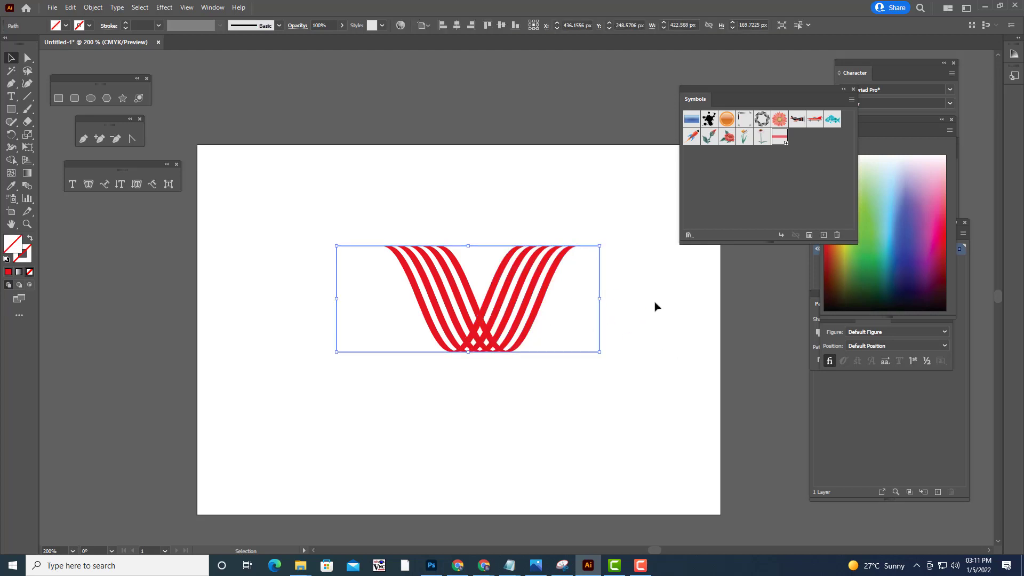
left_click(653, 303)
Select the two crossing striped bands in turn to check that each is a separate group
left_click(553, 275)
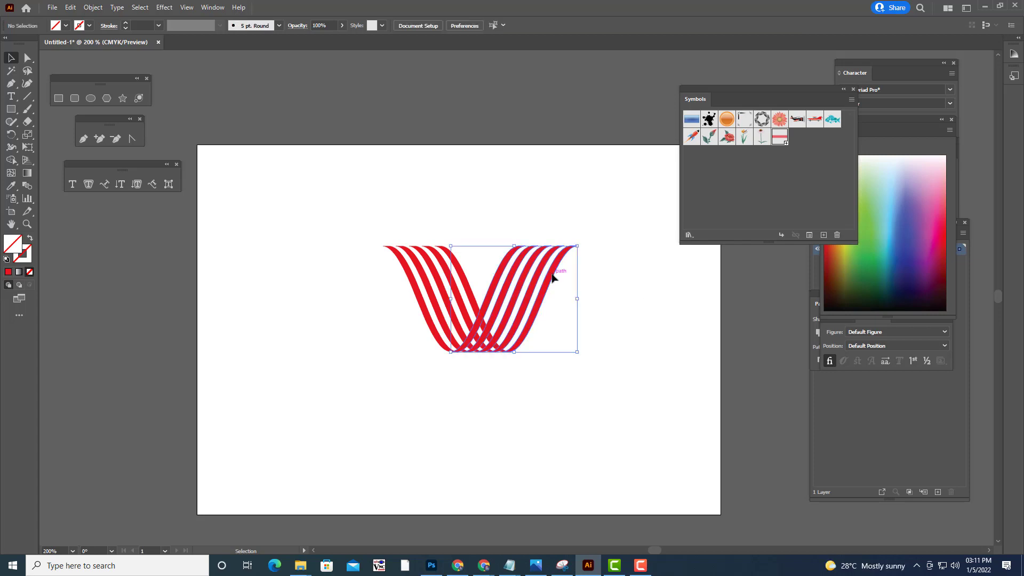
left_click(428, 268)
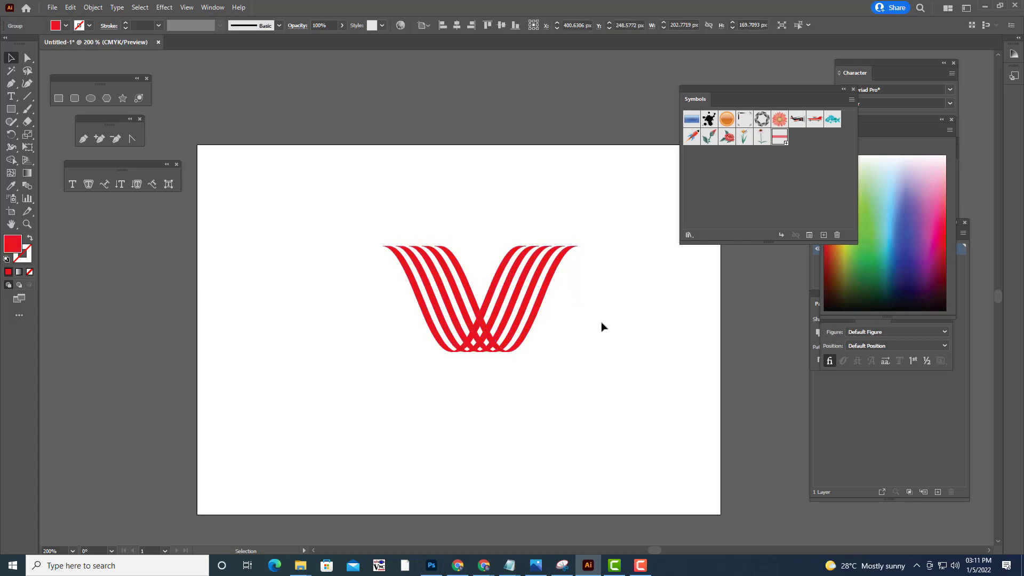
left_click(555, 309)
left_click(539, 305)
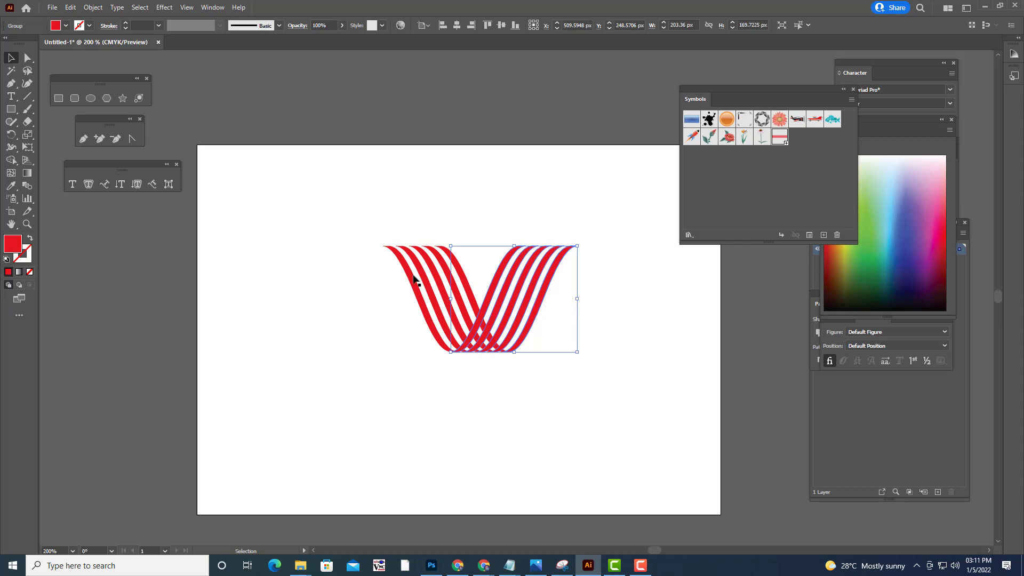
left_click(617, 304)
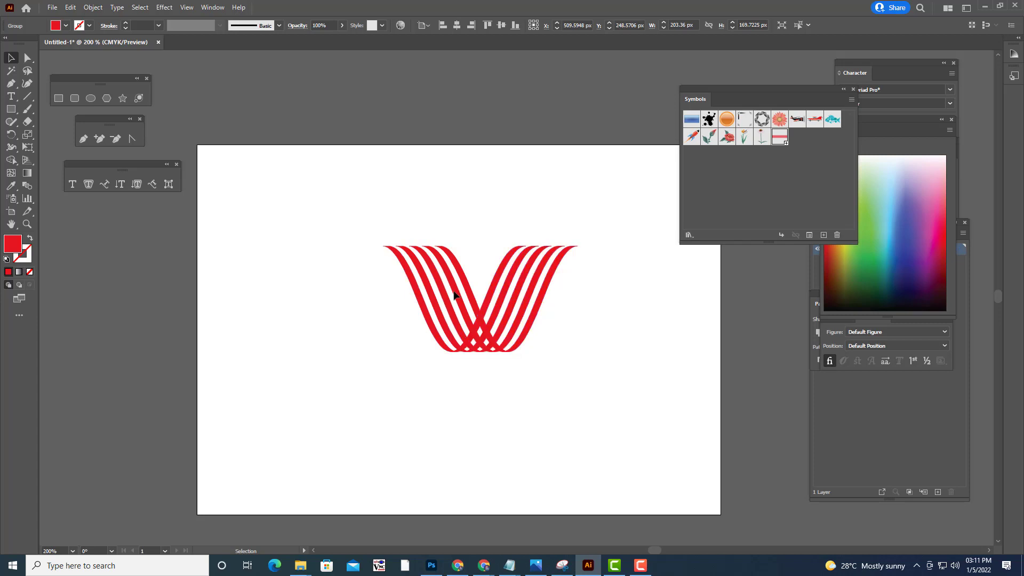
left_click(432, 291)
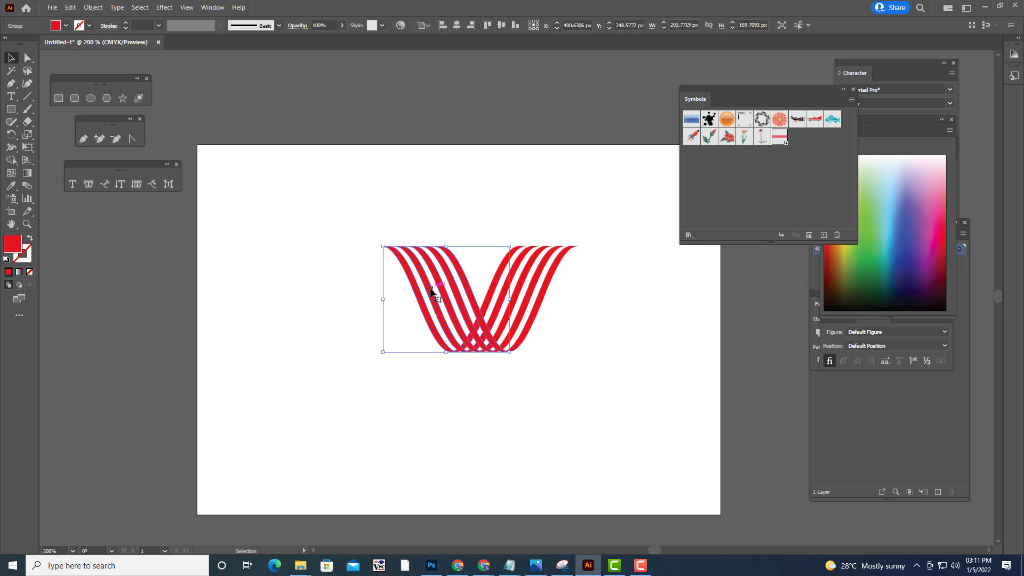
Duplicate the right-hand striped band about 214 px to the left across the other band's upper end, and nudge the copy 2 px right
left_click(542, 296)
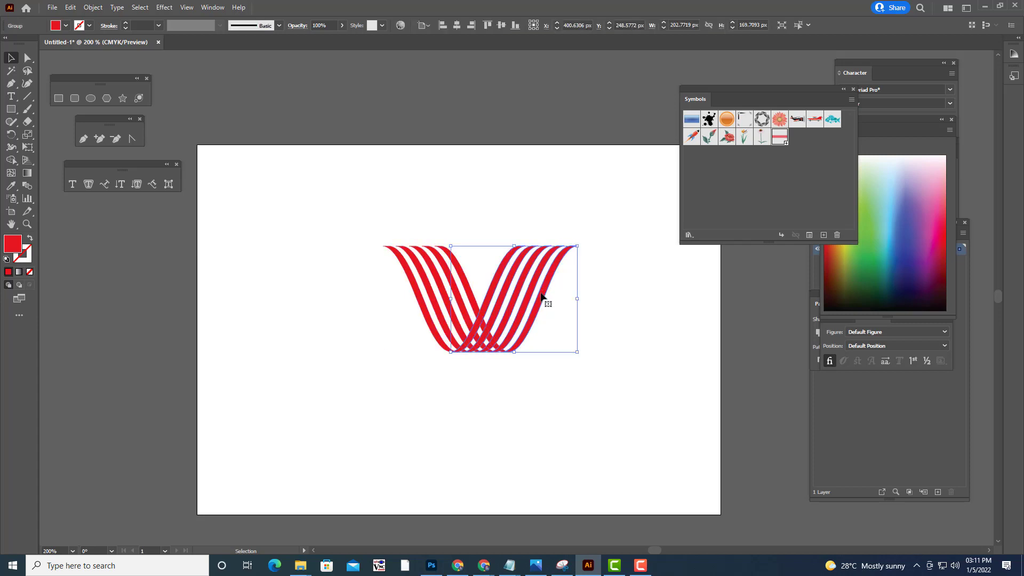
left_click_drag(541, 296, 408, 297)
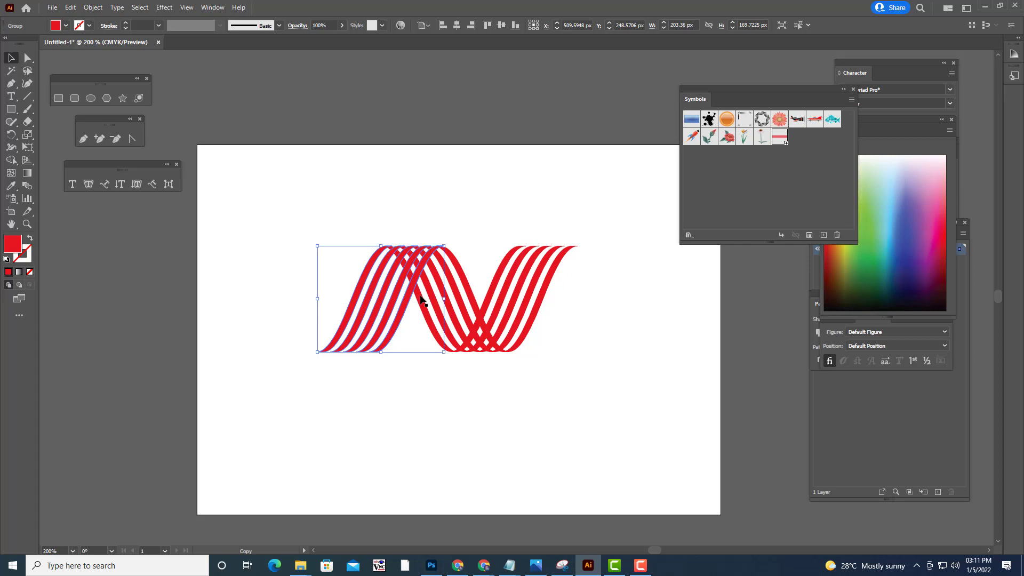
left_click(603, 314)
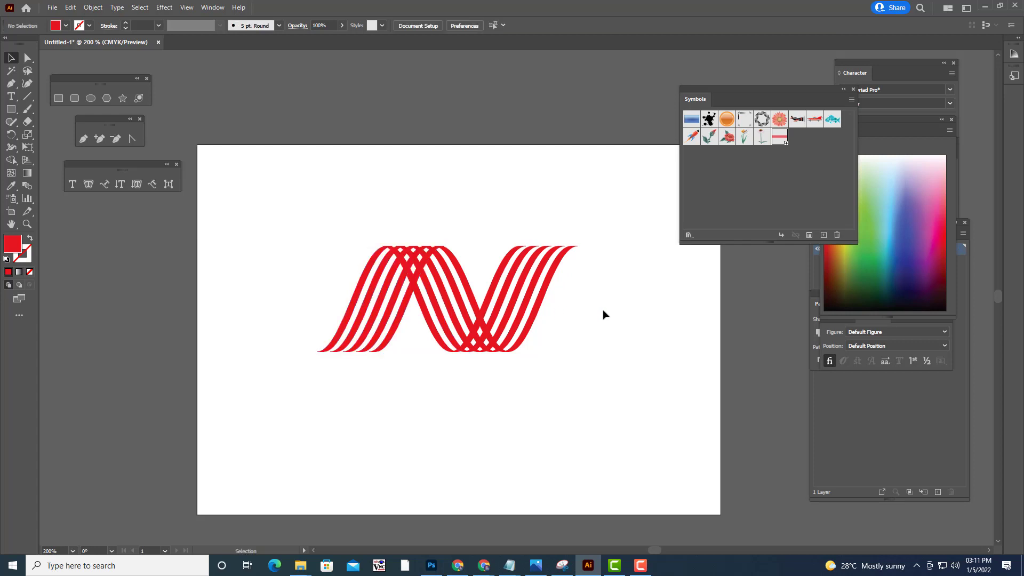
left_click(391, 339)
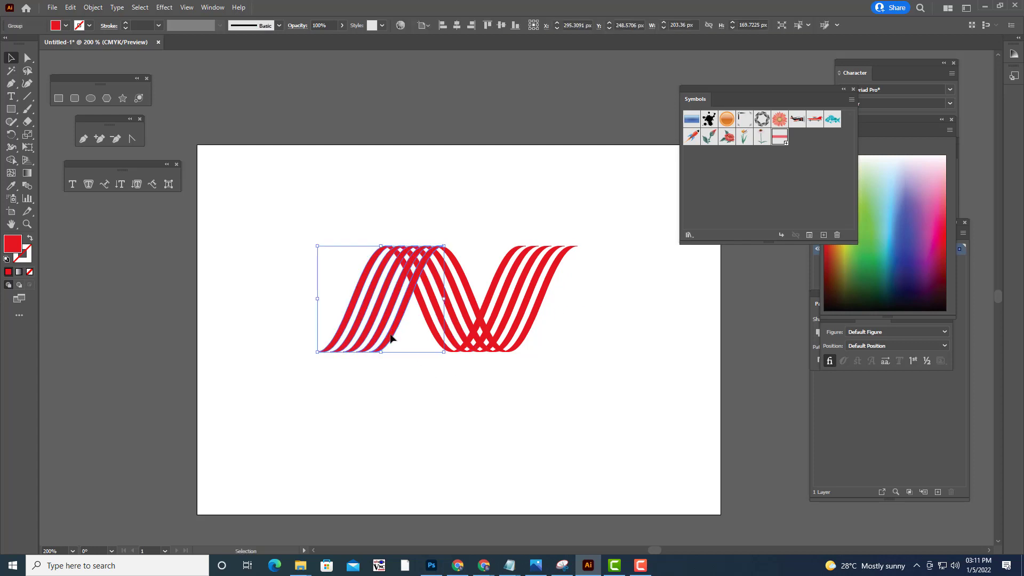
key("Right")
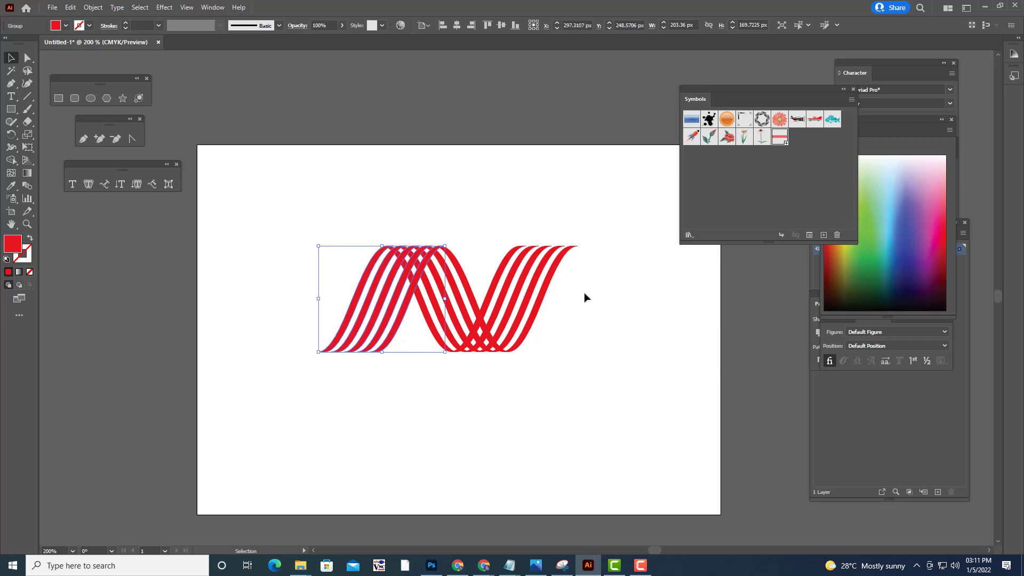
Nudge the copied striped band about 6 px to the left to adjust its overlap with the middle band
left_click(628, 310)
left_click(411, 296)
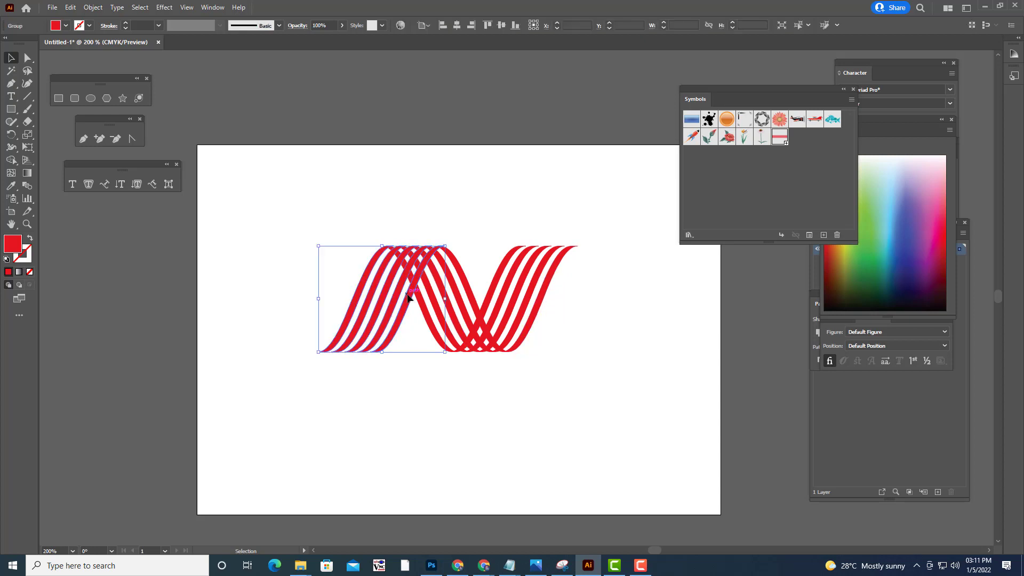
key("Left")
key("Left")
key("Left")
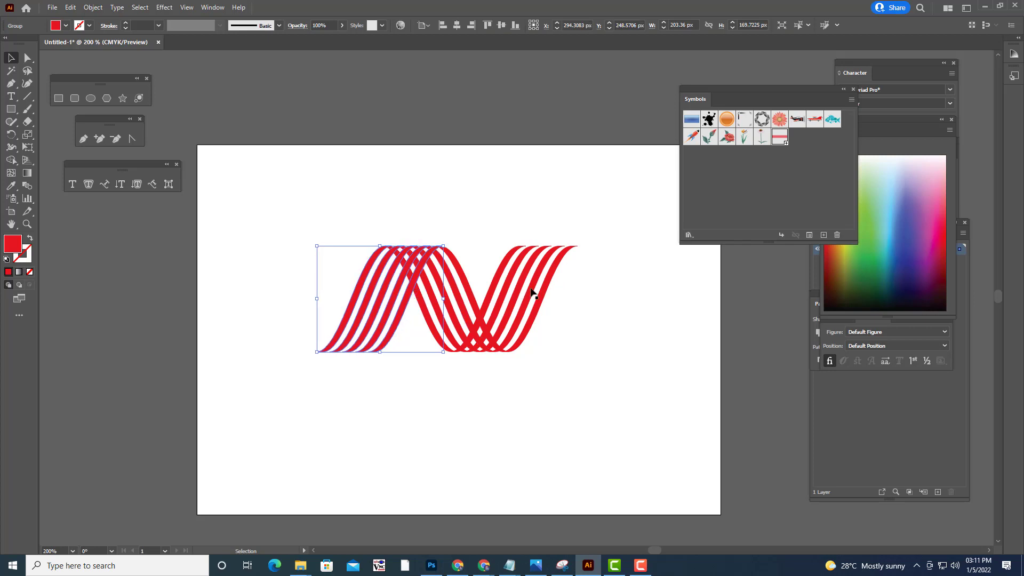
key("Down")
key("Left")
key("Left")
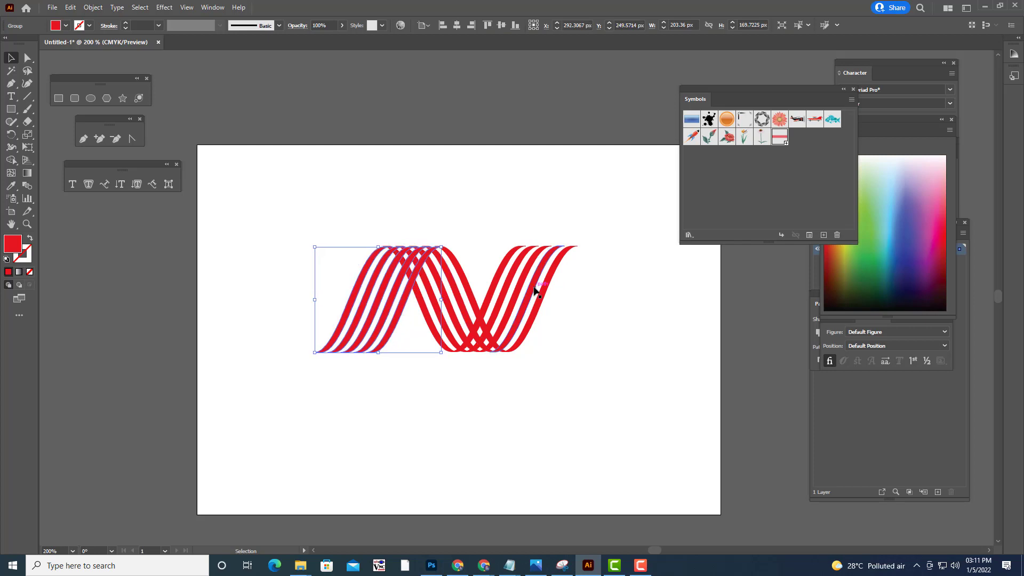
key("Left")
left_click(531, 192)
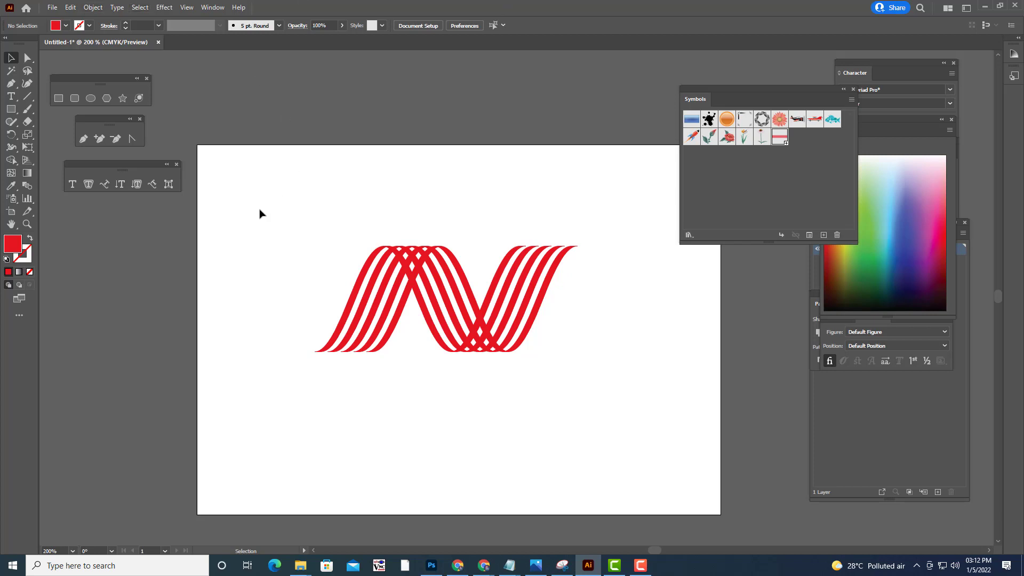
Scale up all three striped bands together so each is about 238 px wide and 236 px high
left_click(548, 286)
left_click(605, 305)
left_click_drag(274, 206, 624, 414)
mouse_move(498, 326)
left_mouse_down()
mouse_move(515, 350)
mouse_move(511, 341)
left_mouse_up()
left_click_drag(613, 261, 638, 241)
left_click(660, 302)
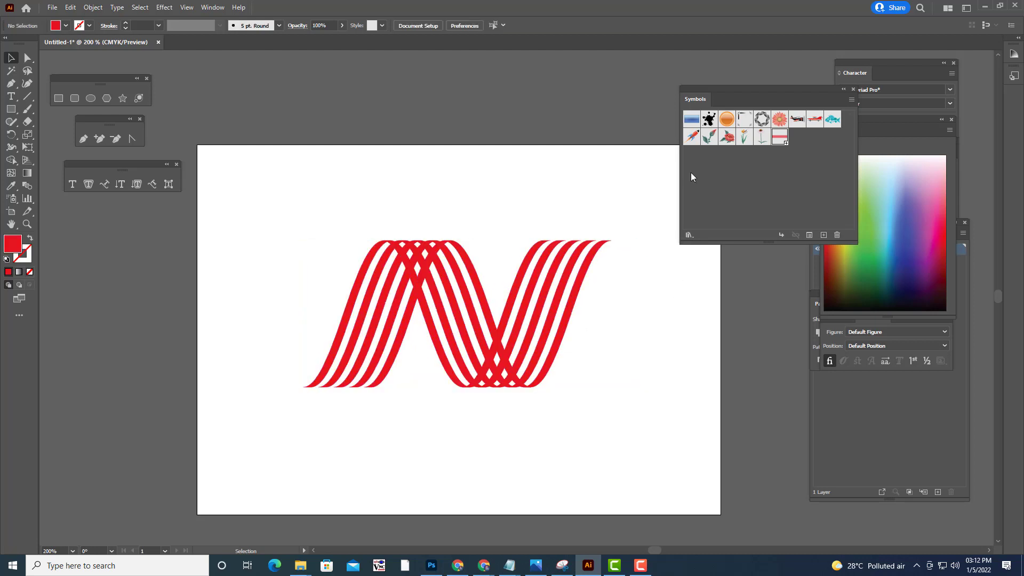
Start a classic 3D Extrude & Bevel effect on the right-hand striped band with all three rotation angles set to 0°
left_click_drag(699, 88, 766, 87)
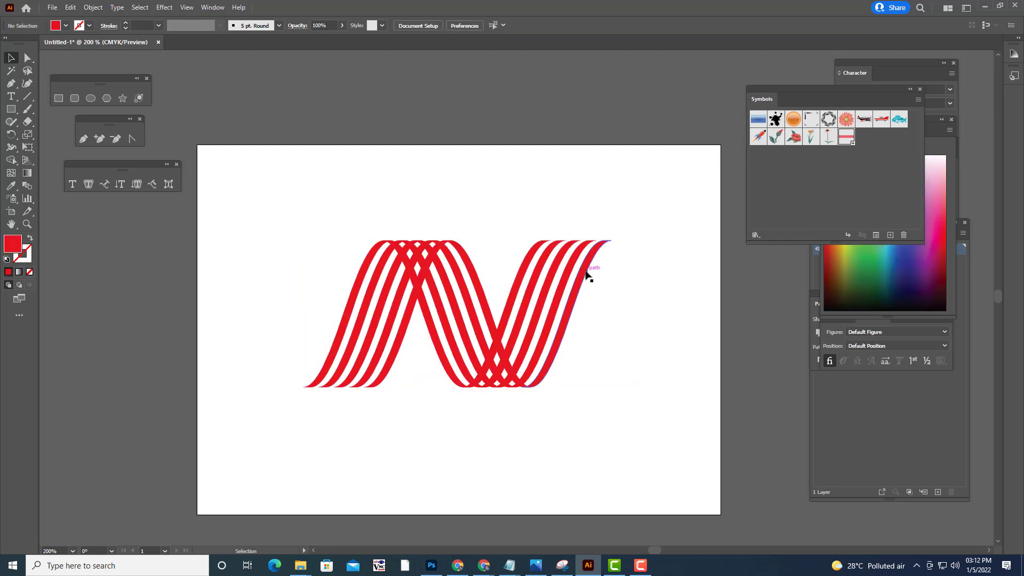
left_click(586, 273)
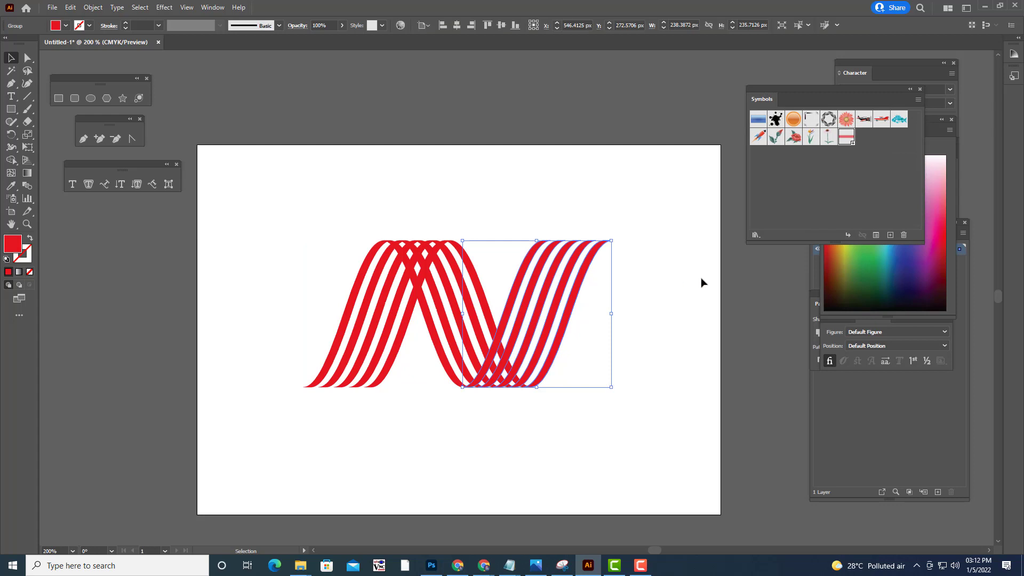
left_click(631, 162)
left_click(595, 256)
left_click(163, 7)
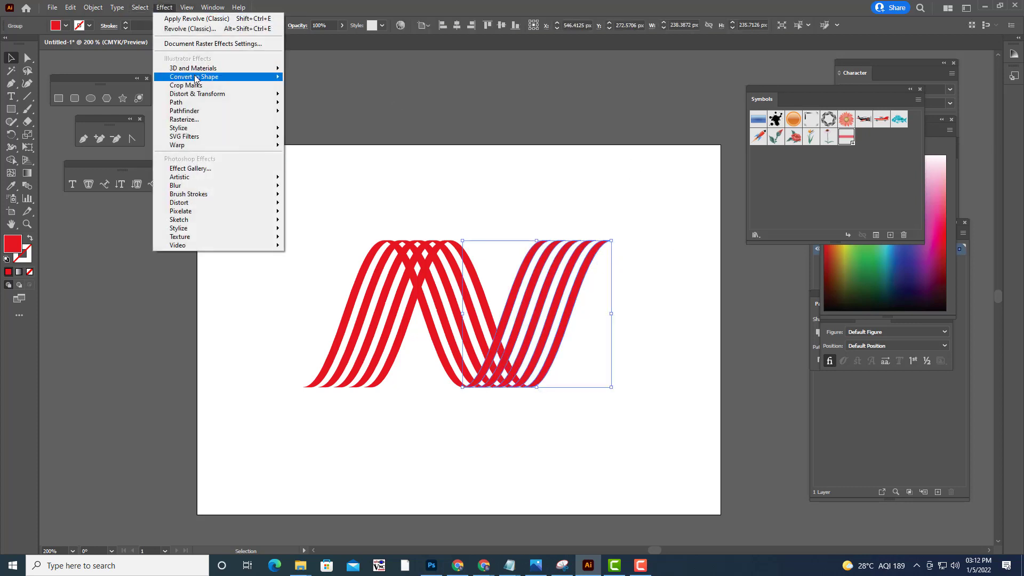
mouse_move(197, 69)
mouse_move(330, 129)
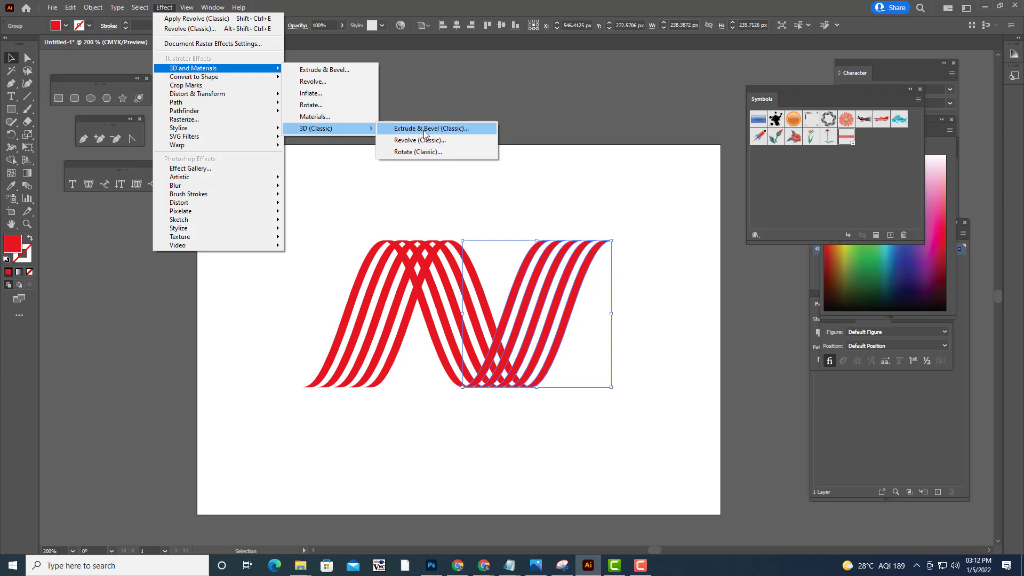
left_click(478, 128)
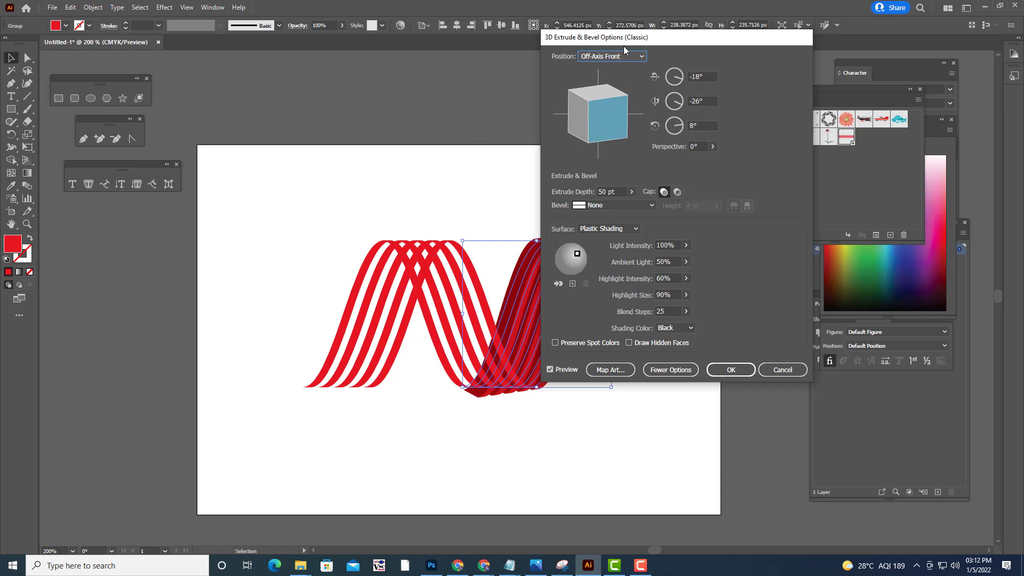
left_click_drag(634, 42, 733, 53)
key("Tab")
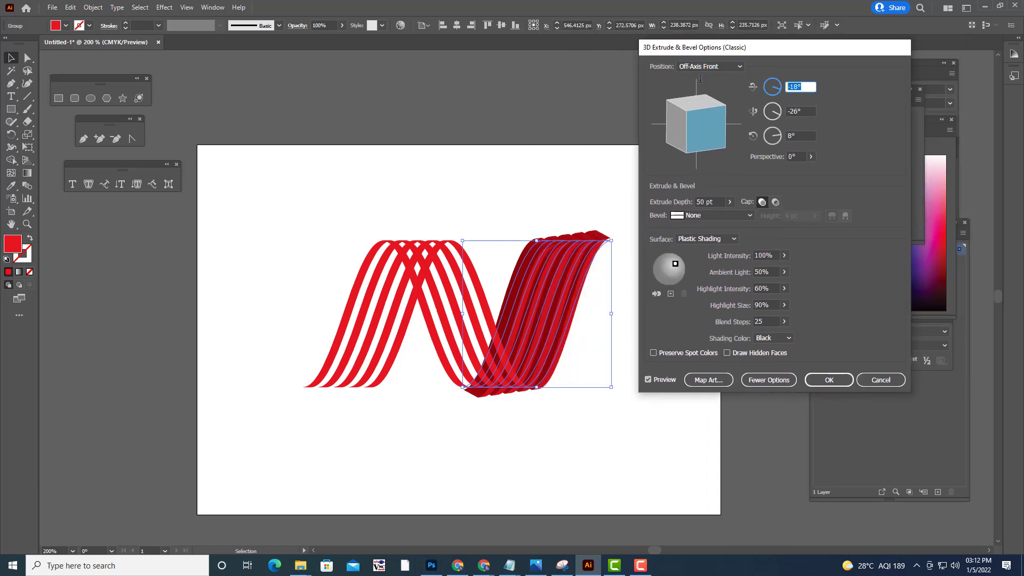
type("0")
key("Tab")
type("0")
key("Tab")
type("0")
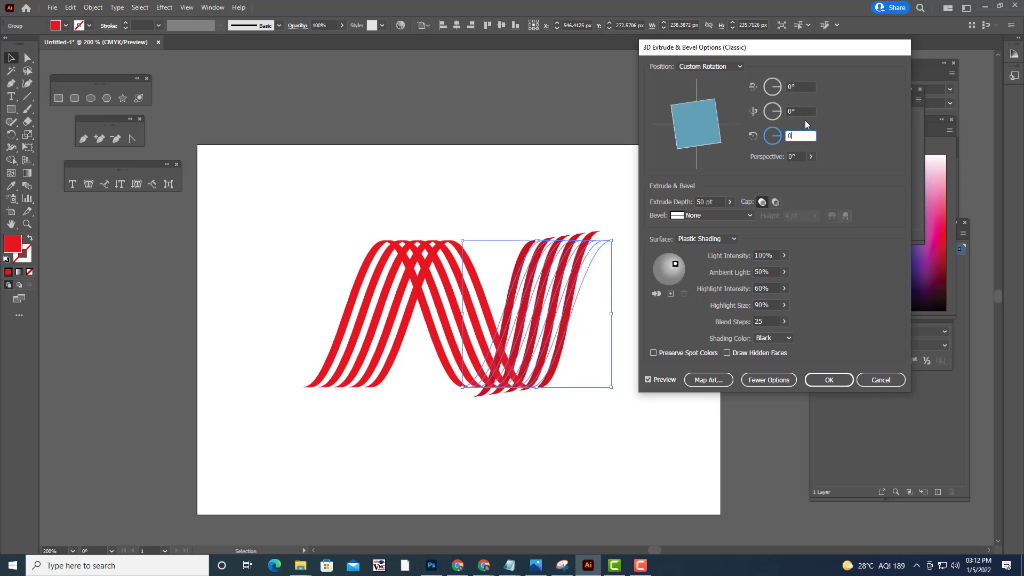
Set the right-hand band's rotation around the vertical axis to 8° and apply the extrusion
left_click(805, 111)
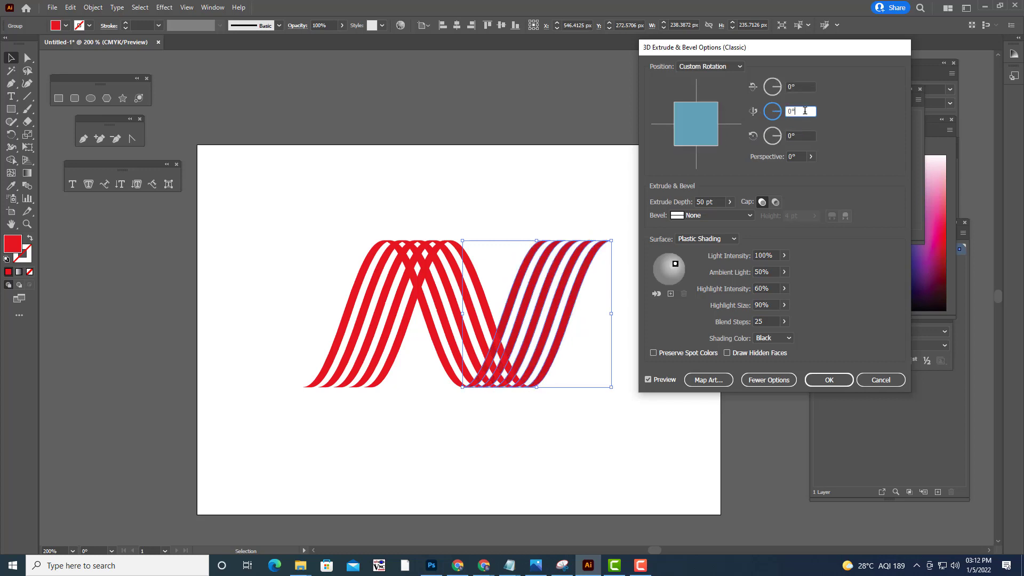
left_click_drag(800, 52, 792, 54)
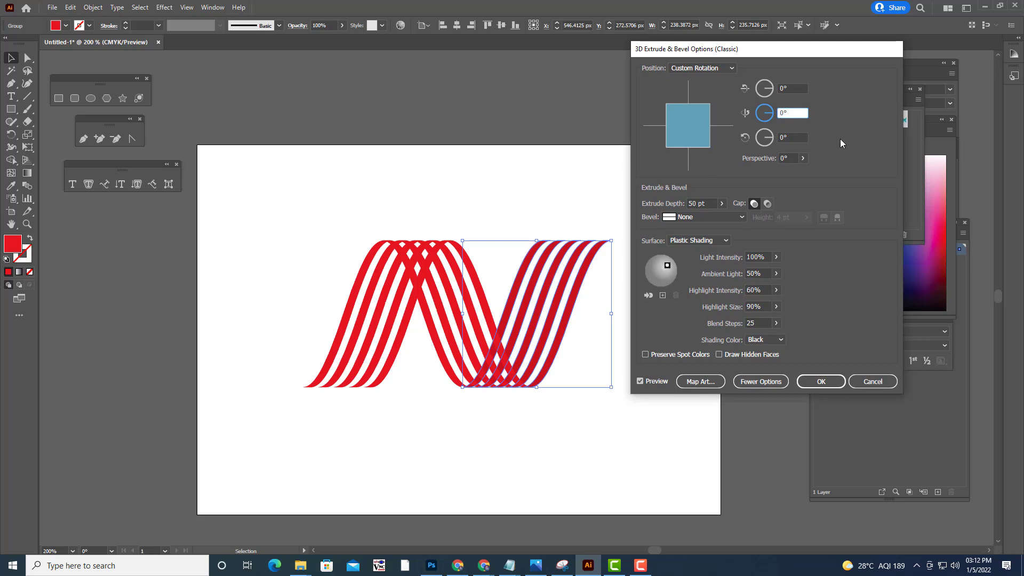
key("Up")
key("Up")
key("Up")
key("Up")
key("Up")
key("Up")
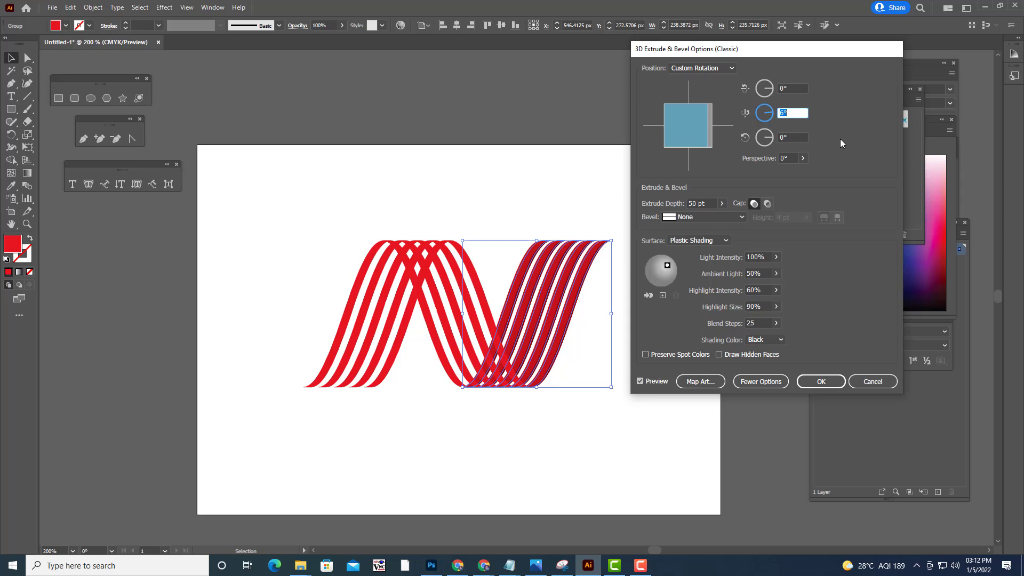
key("Up")
key("Up")
key("Up")
key("Up")
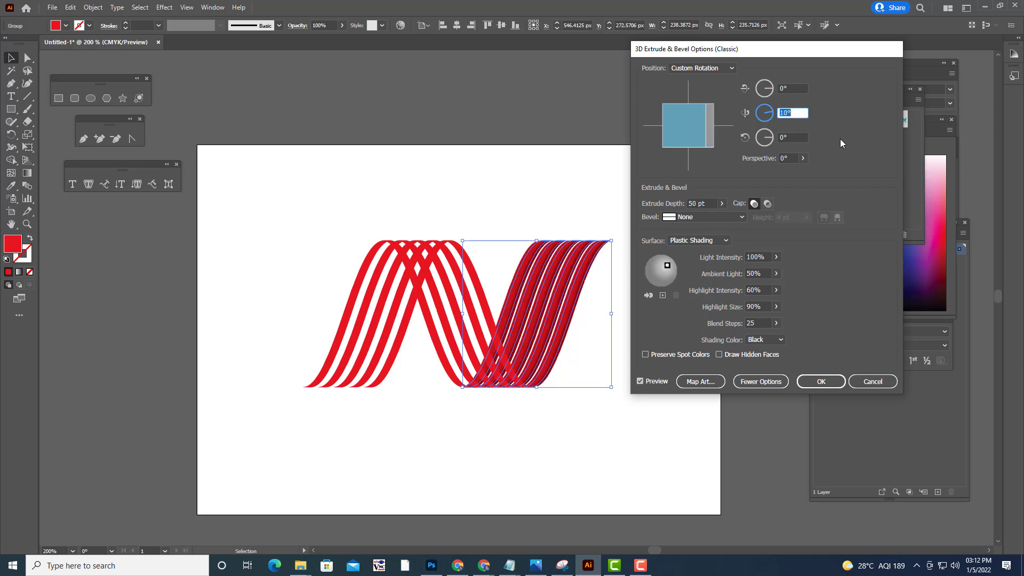
key("Down")
key("Down")
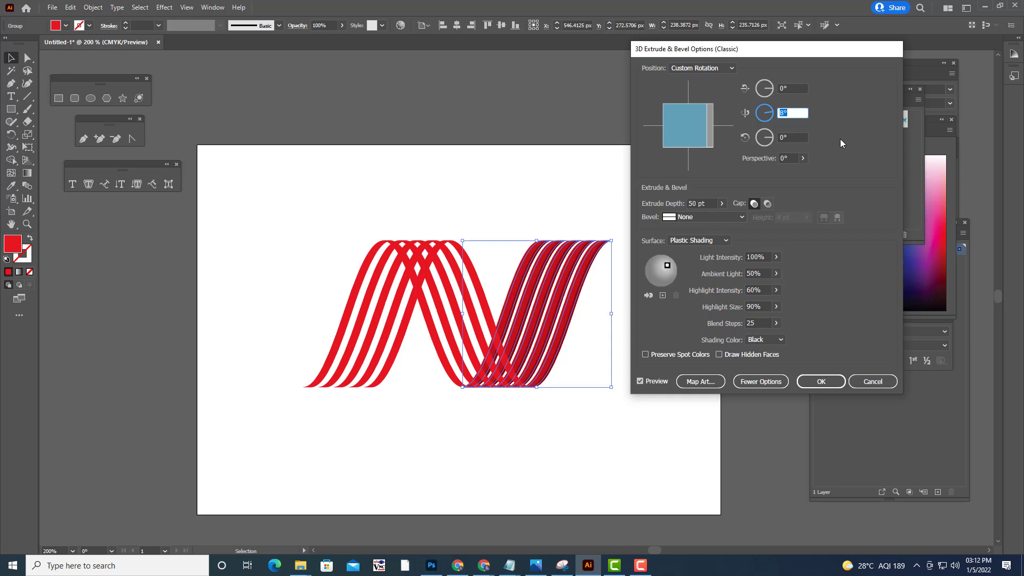
left_click(808, 385)
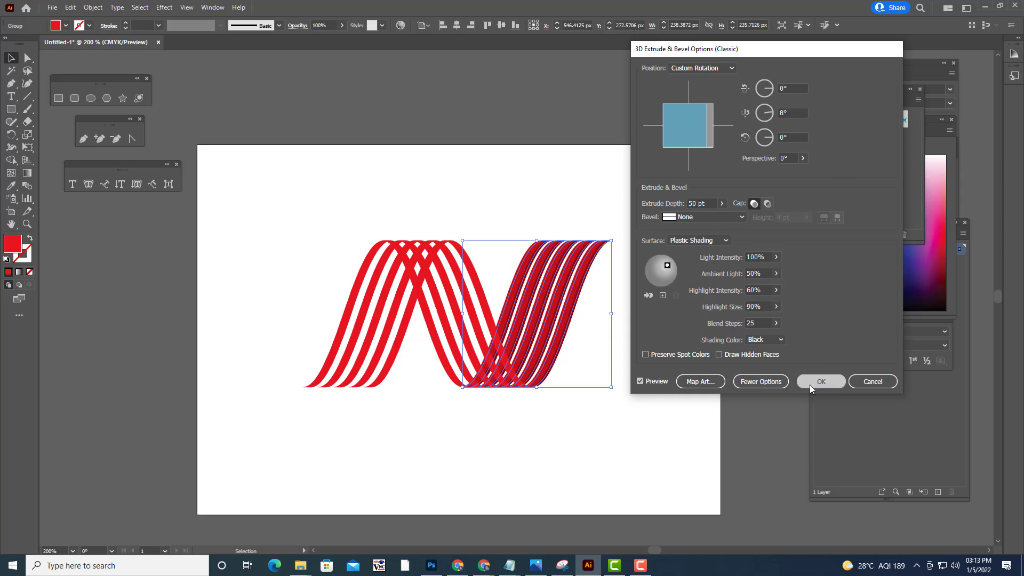
left_click(704, 344)
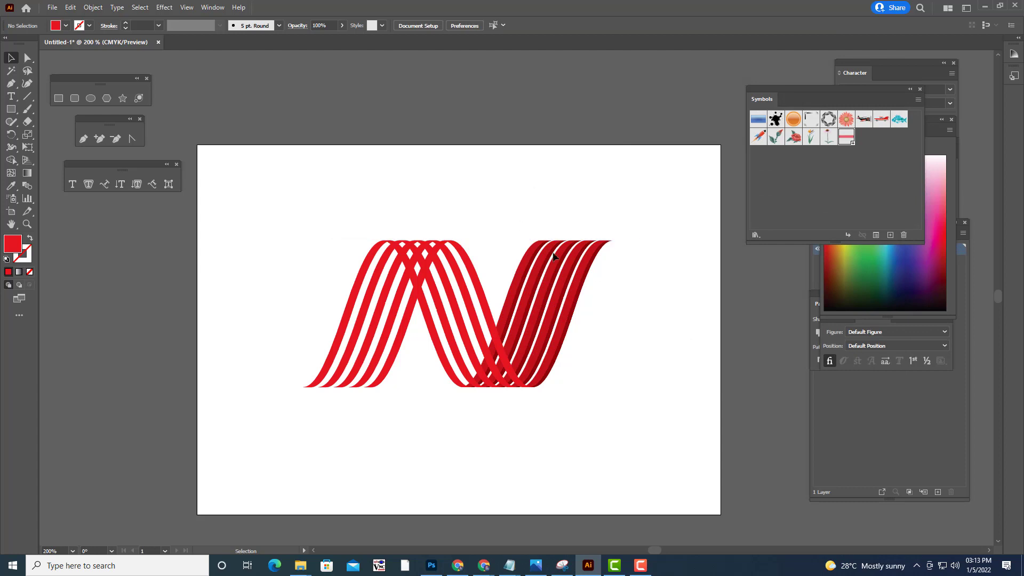
Start a classic 3D Extrude & Bevel effect on the middle striped band with all three rotation angles set to 0°
left_click(479, 290)
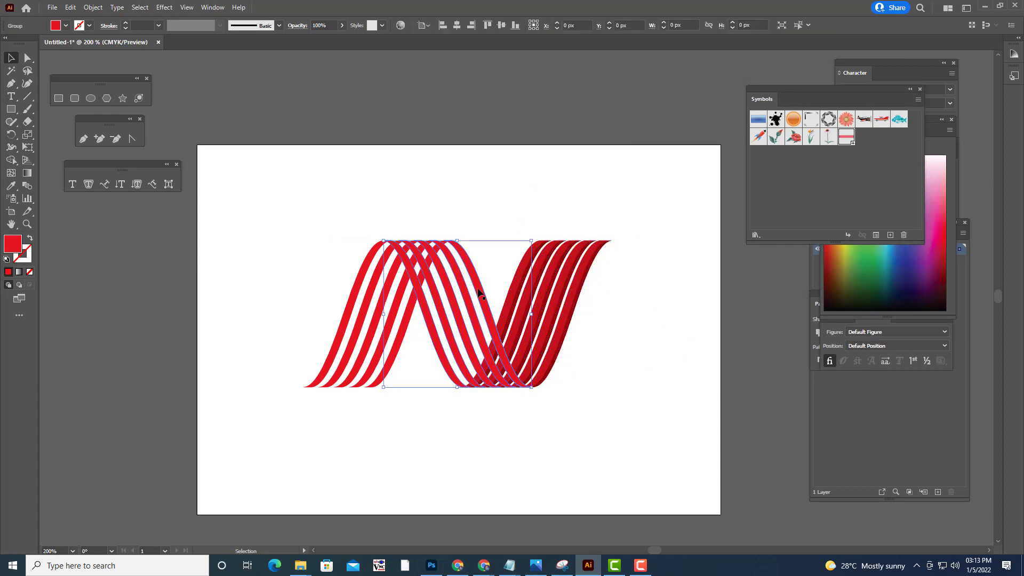
left_click(164, 8)
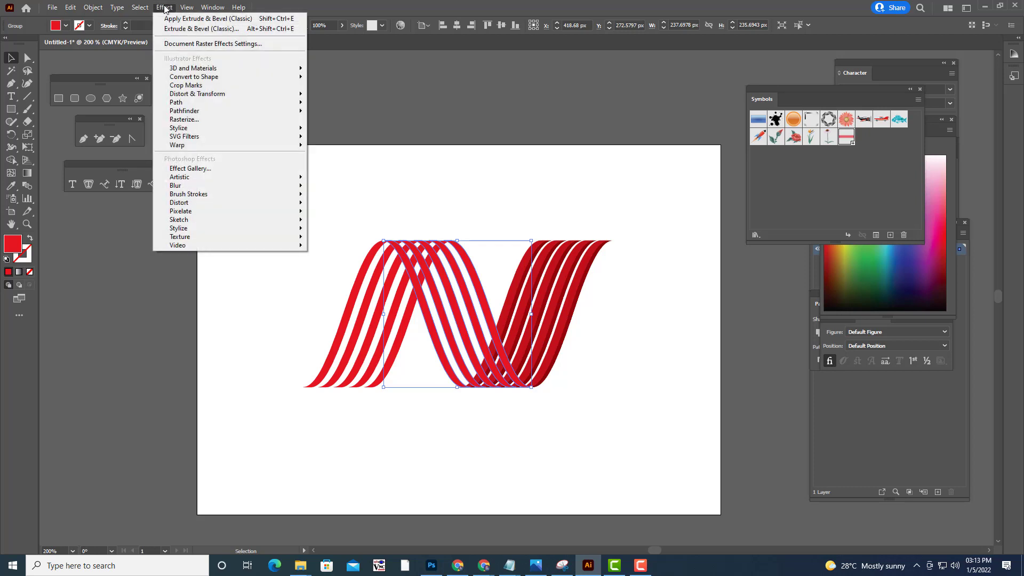
mouse_move(234, 68)
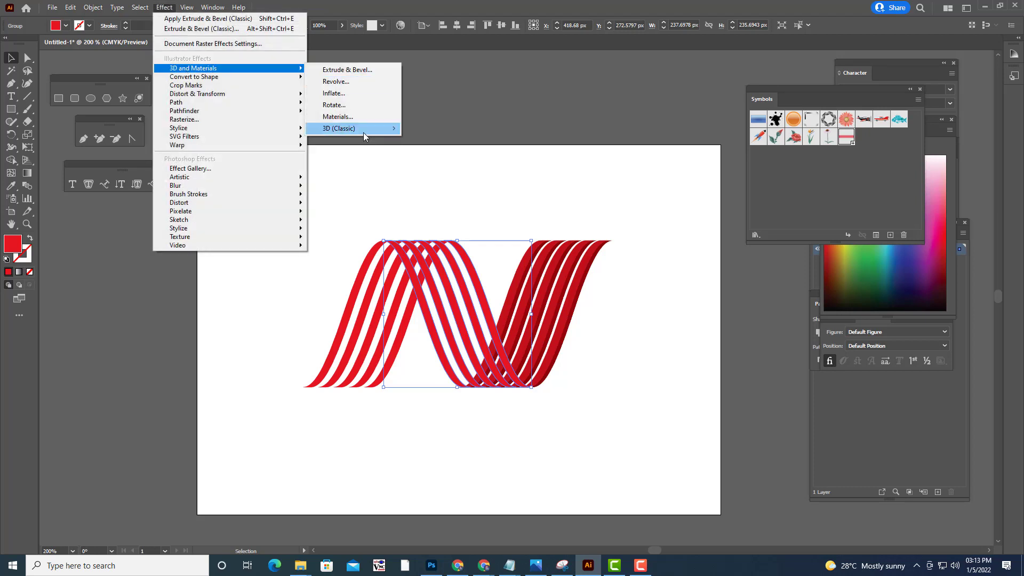
mouse_move(386, 130)
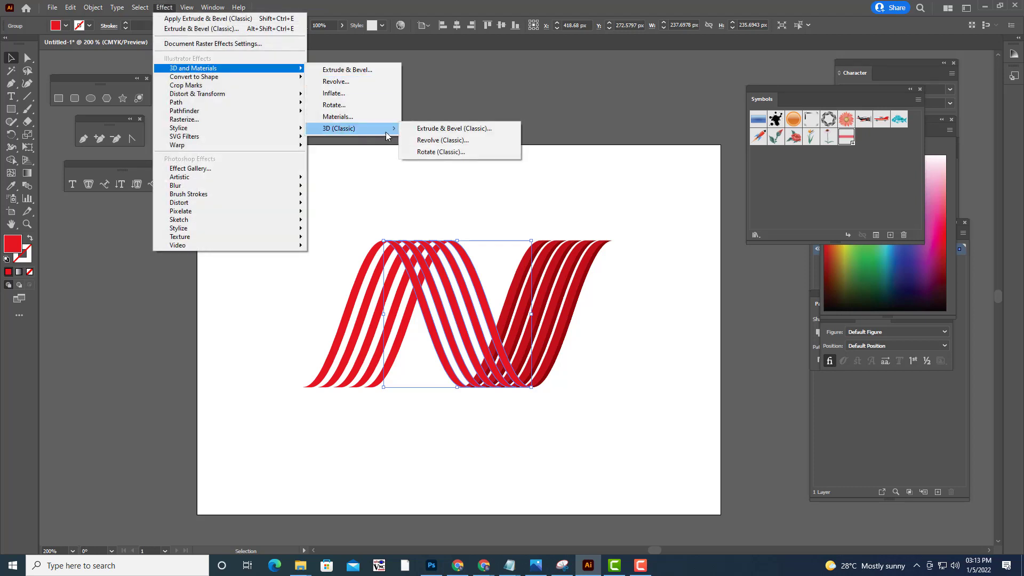
left_click(513, 130)
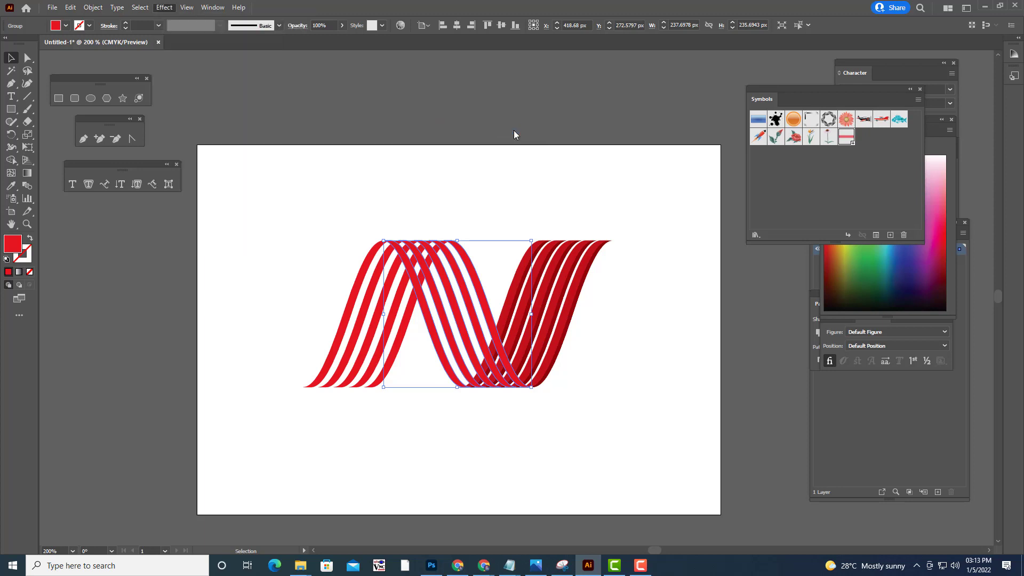
key("Tab")
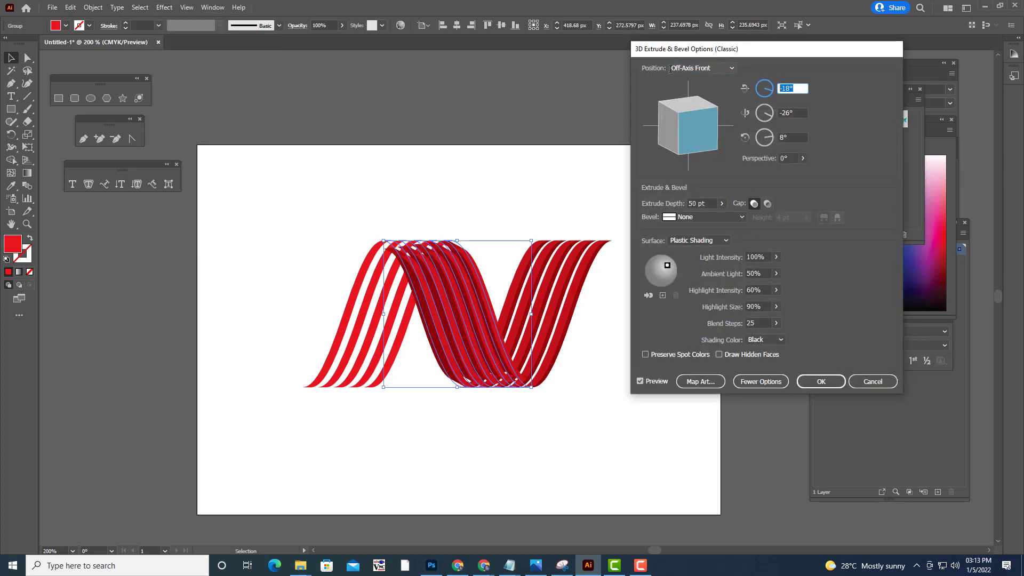
type("0")
key("Tab")
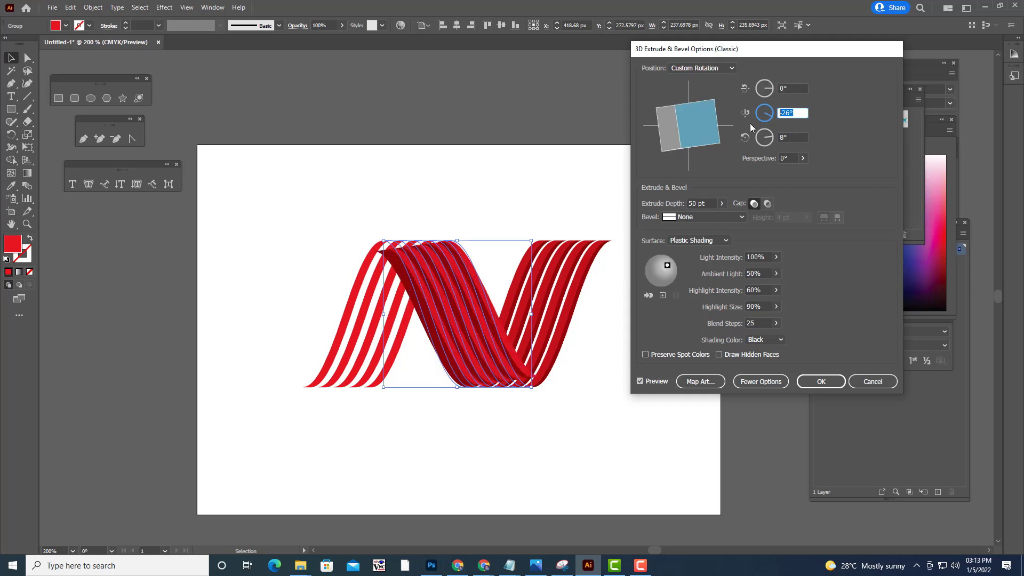
type("0")
key("Tab")
type("0")
Set the middle band's rotation around the vertical axis to 8° and apply the extrusion
left_click(792, 113)
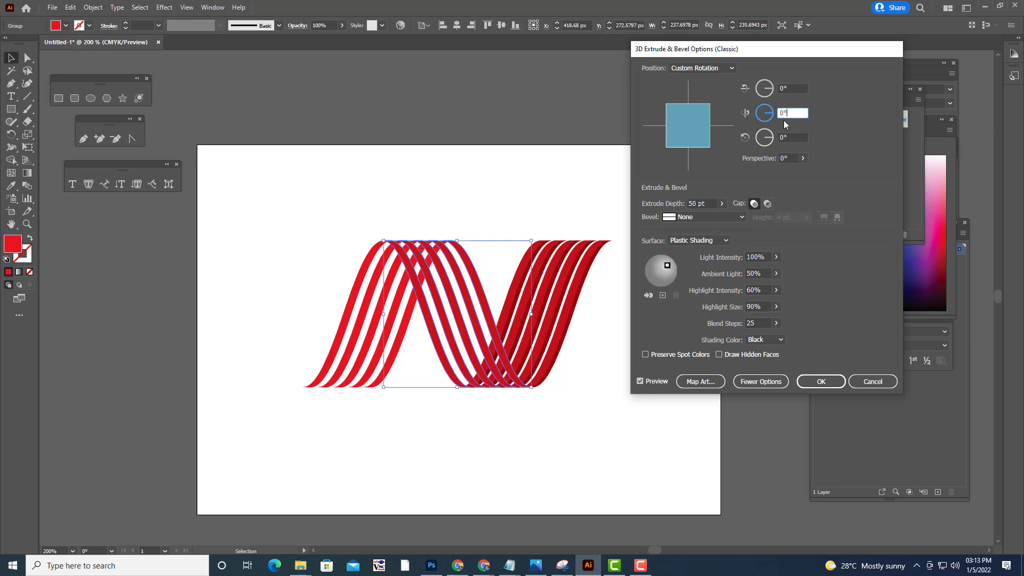
key("Home")
key("Up")
key("Up")
key("Up")
key("Up")
key("Up")
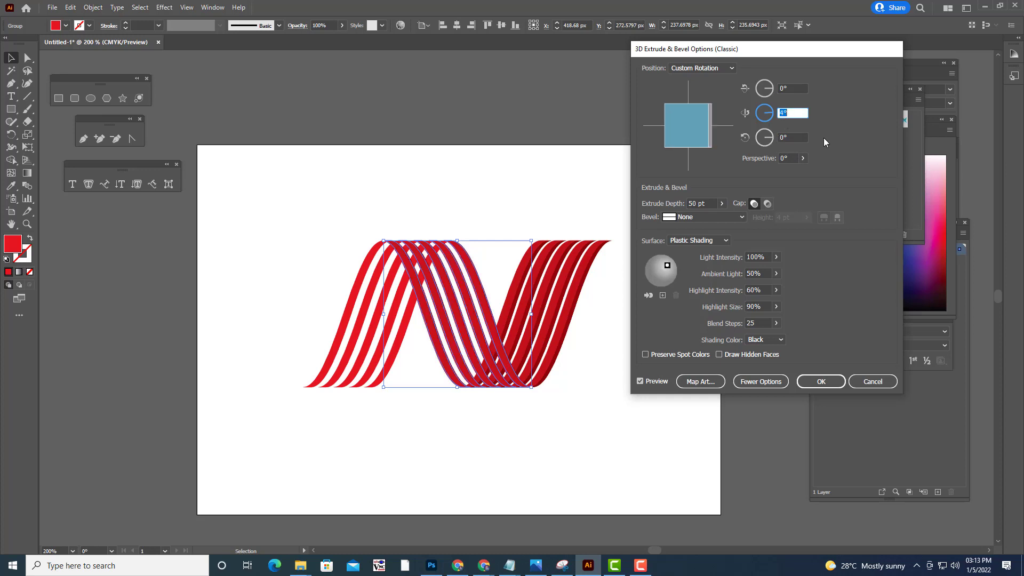
key("Up")
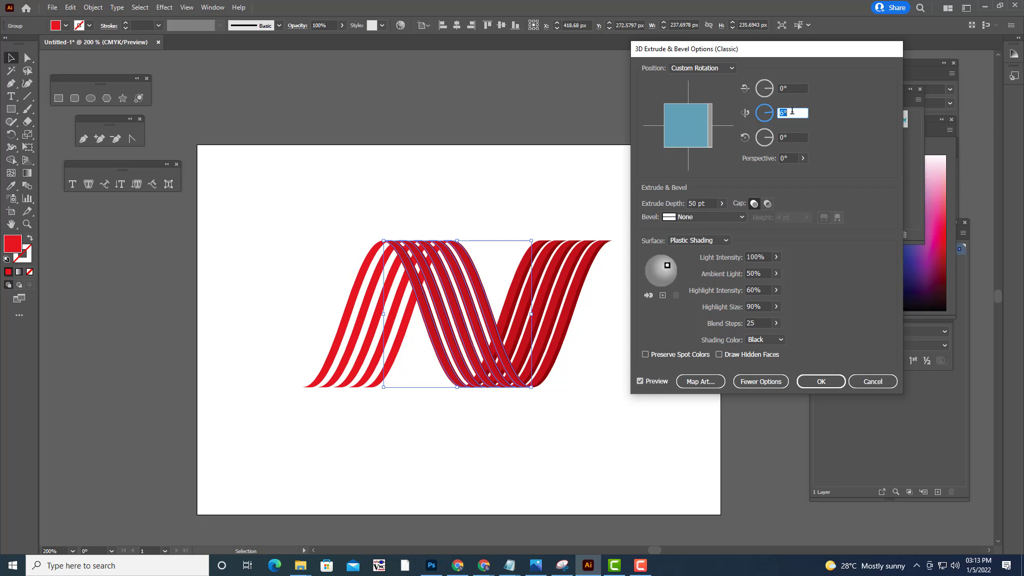
key("Up")
key("Up")
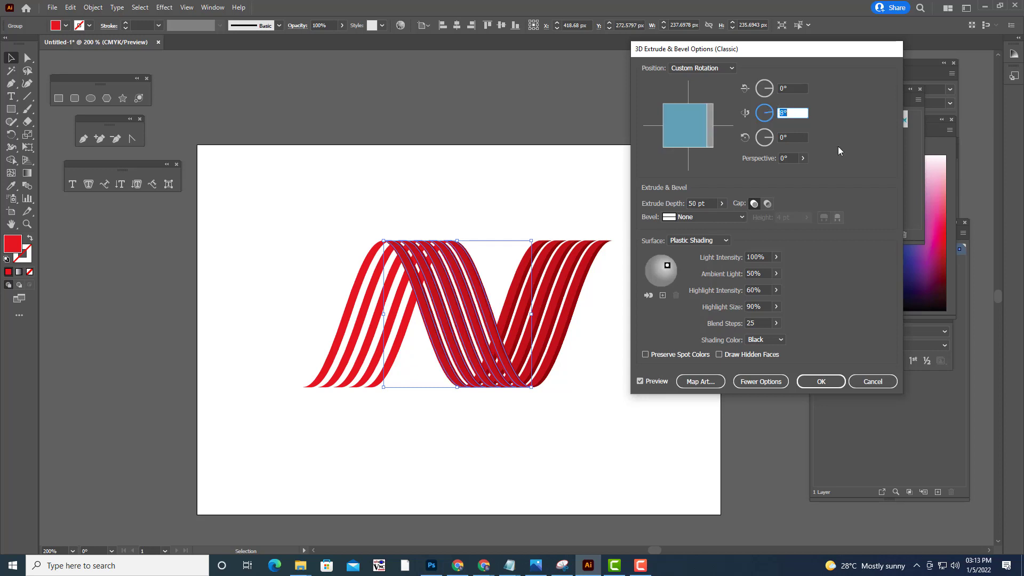
left_click(821, 381)
left_click(683, 376)
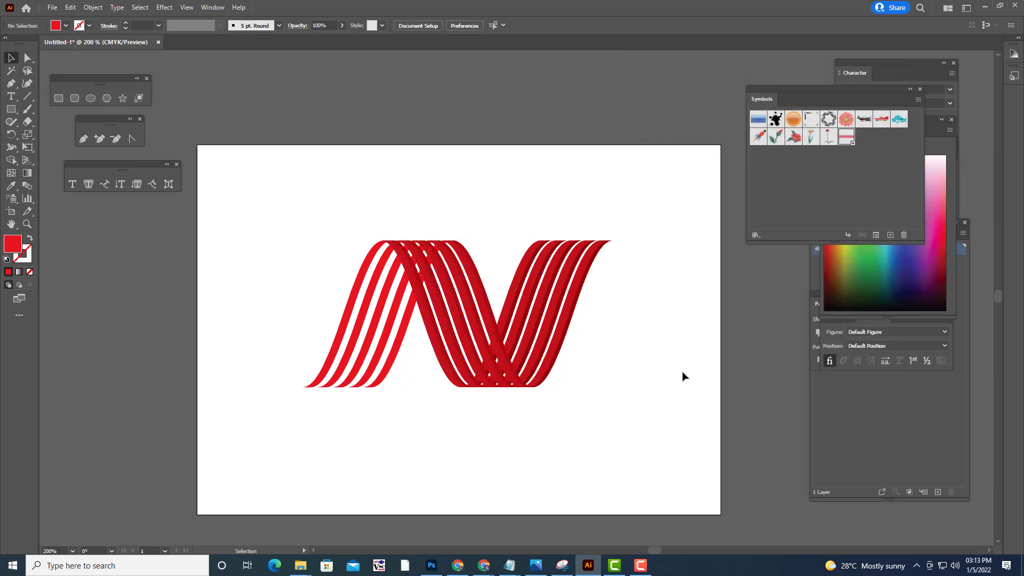
Start a classic 3D Extrude & Bevel effect on the left-hand striped band with all three rotation angles set to 0°
left_click(400, 349)
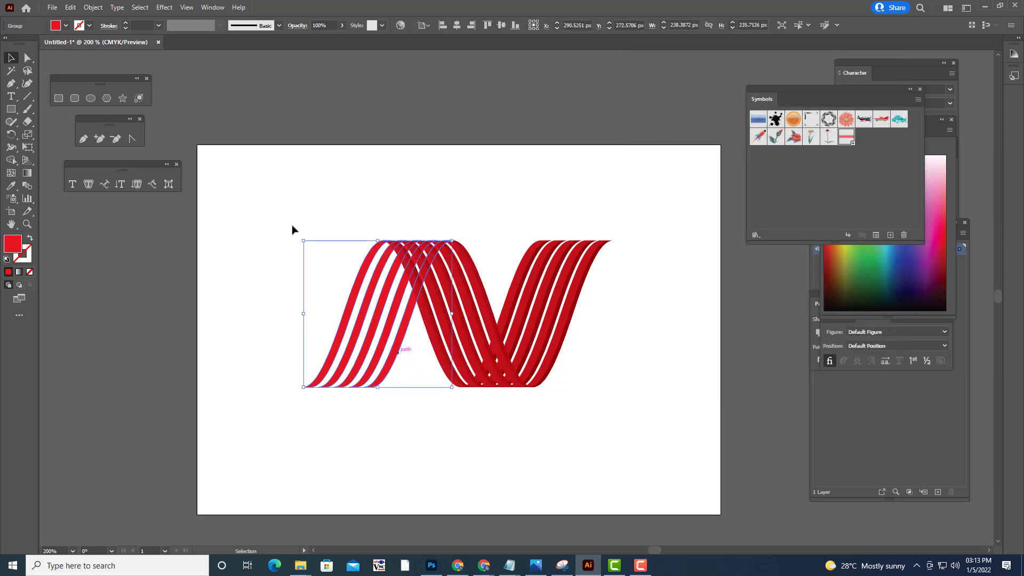
left_click(165, 7)
mouse_move(213, 68)
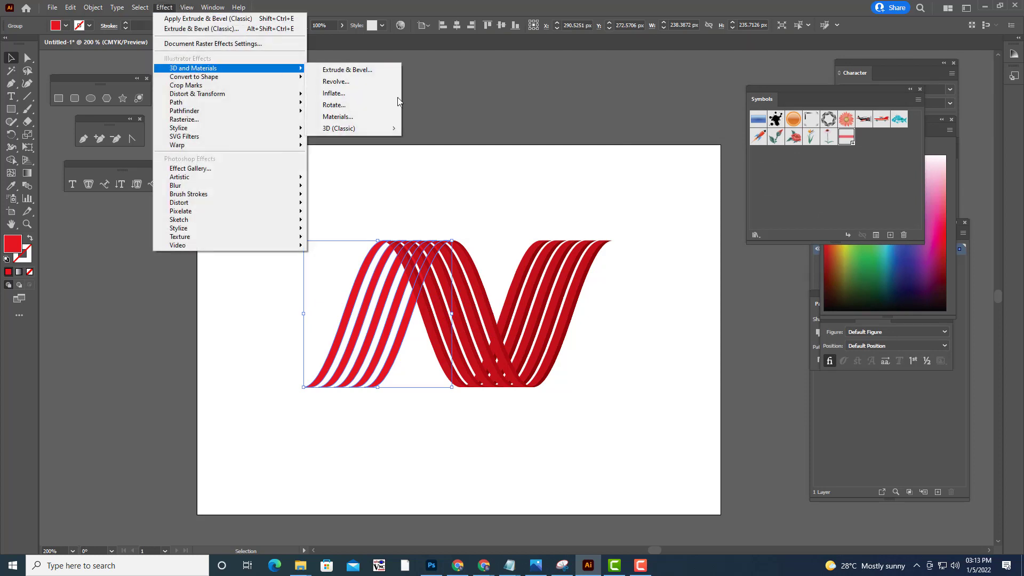
mouse_move(365, 129)
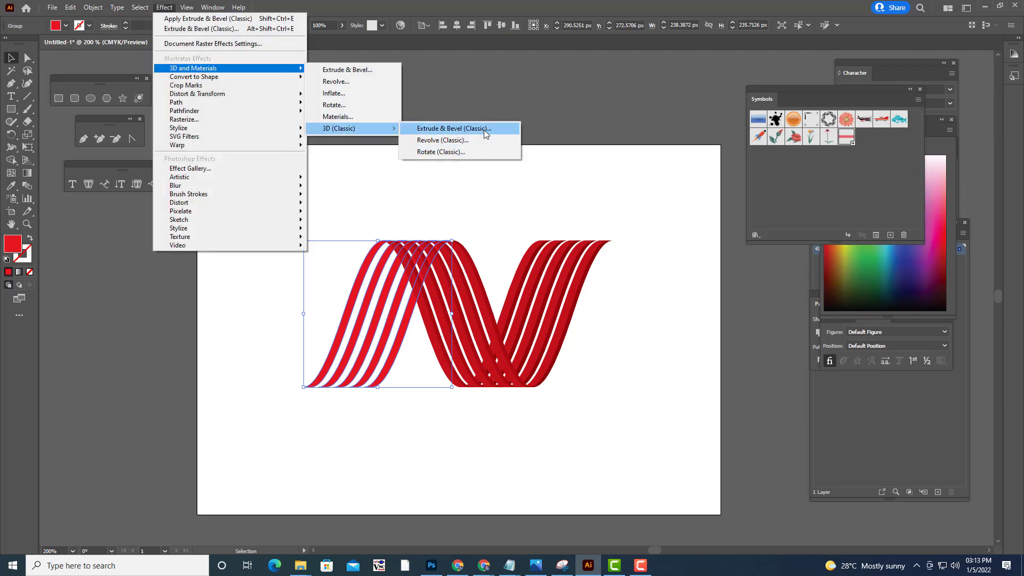
left_click(501, 129)
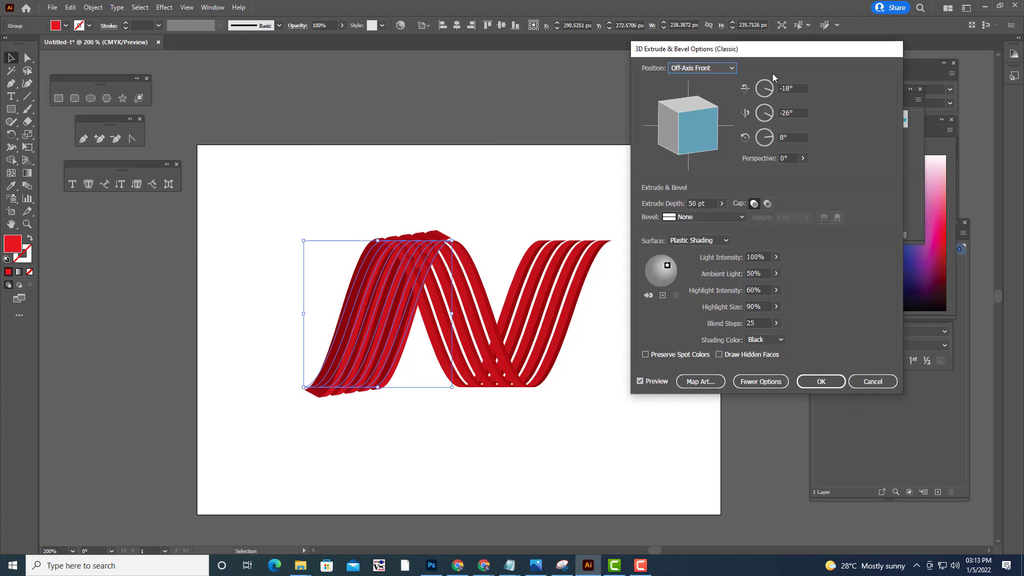
key("Tab")
type("0")
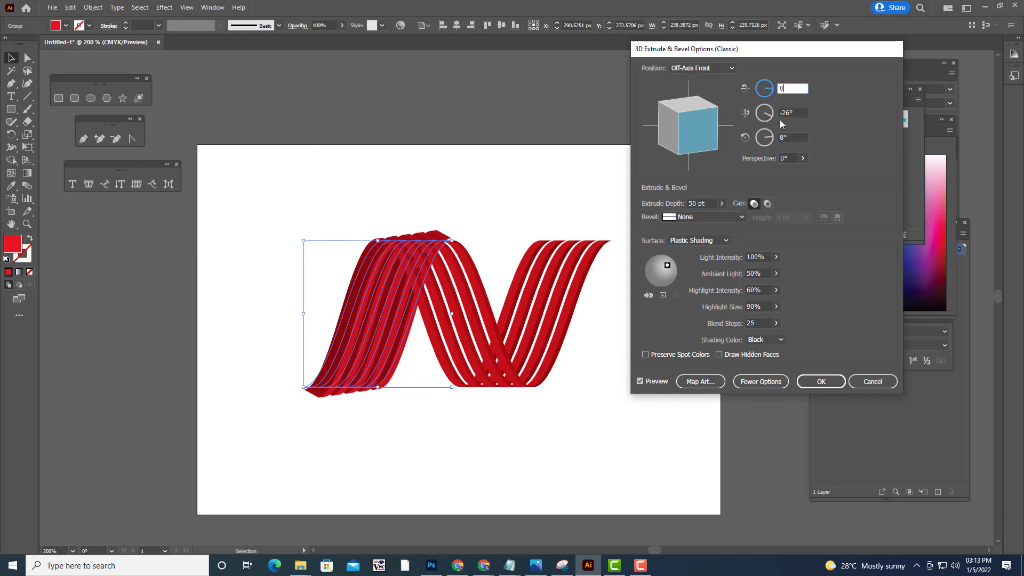
key("Tab")
type("0")
left_click(766, 137)
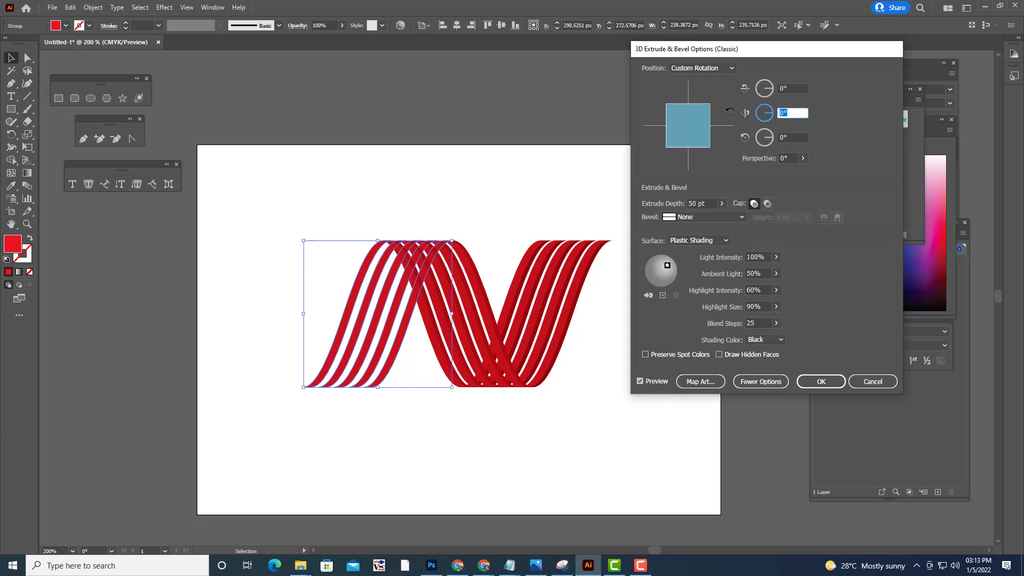
Set the left-hand band's rotation around the vertical axis to 8° and apply the extrusion
type("8")
left_click(798, 88)
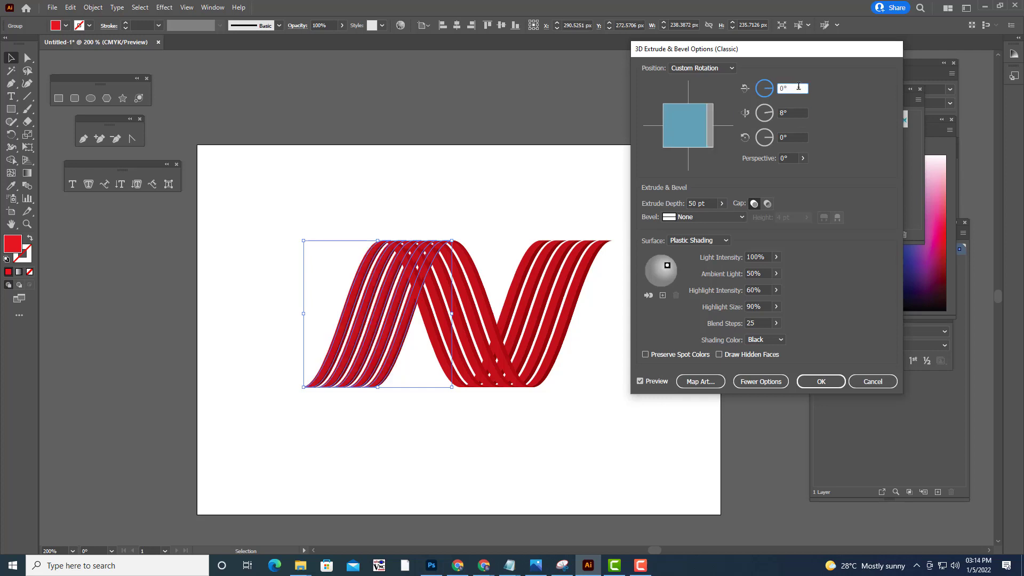
left_click(821, 381)
left_click(657, 323)
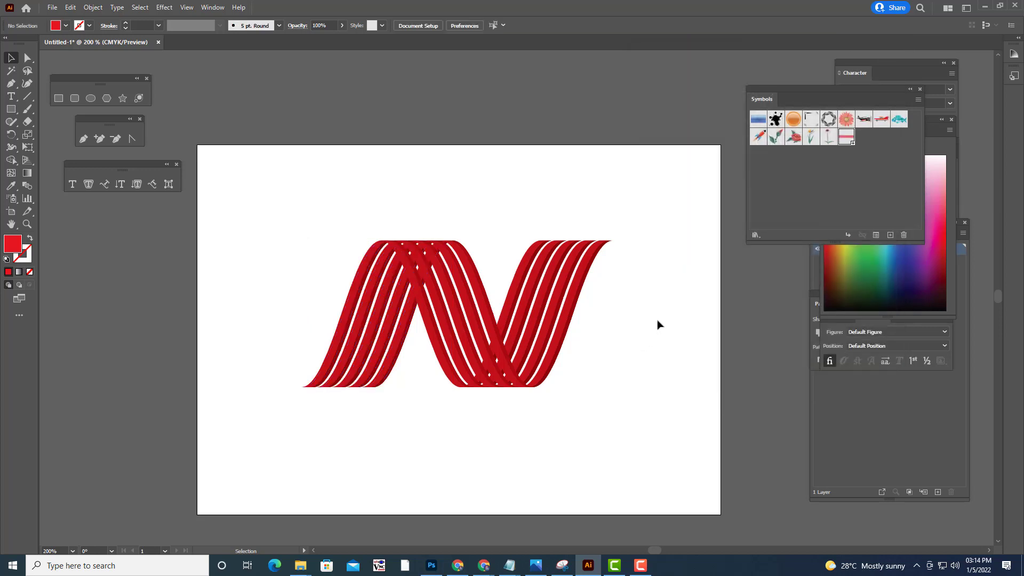
key("ctrl+plus")
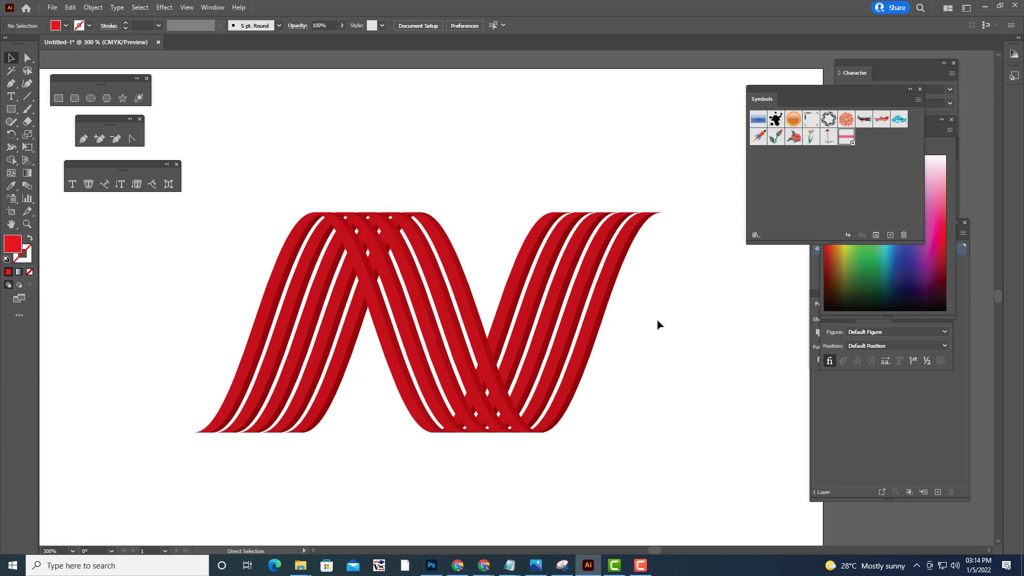
key("ctrl+minus")
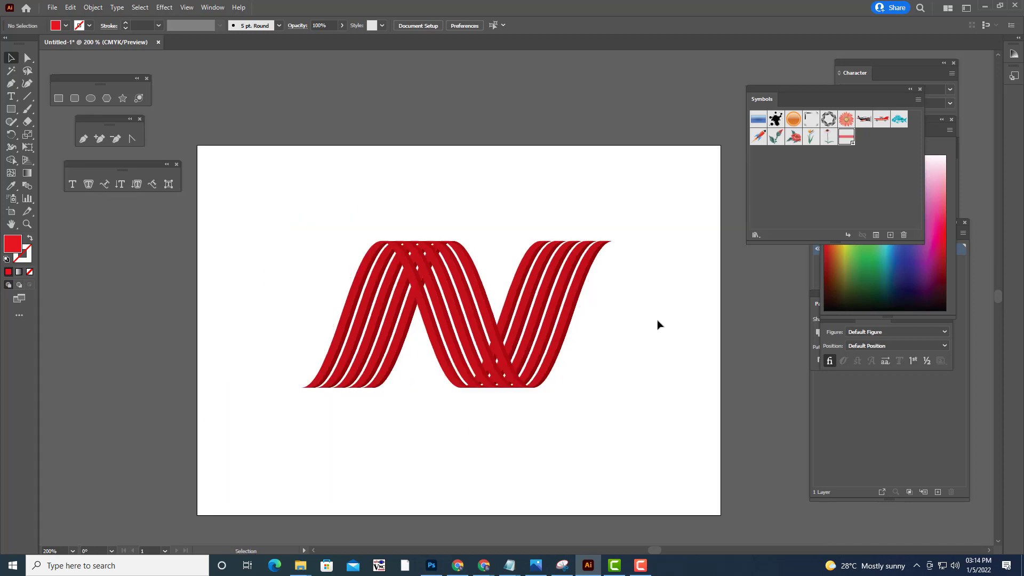
left_click(580, 293)
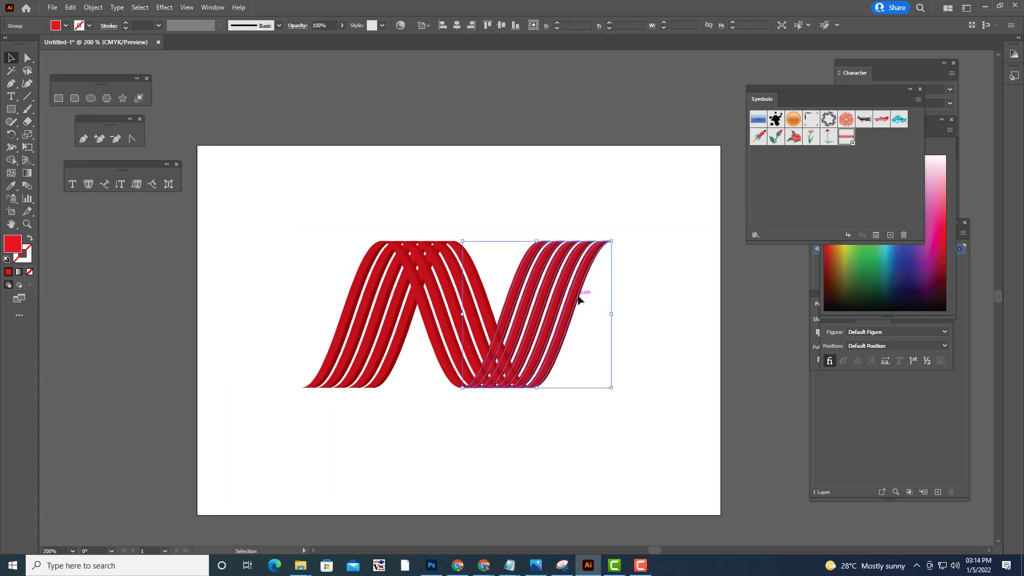
right_click(576, 297)
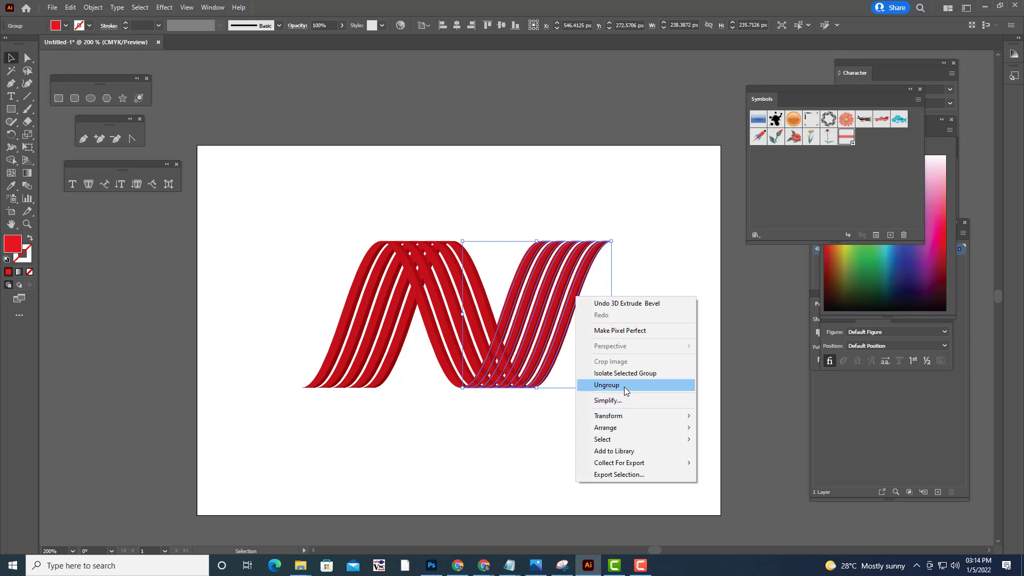
left_click(607, 385)
left_click(677, 397)
key("ctrl+z")
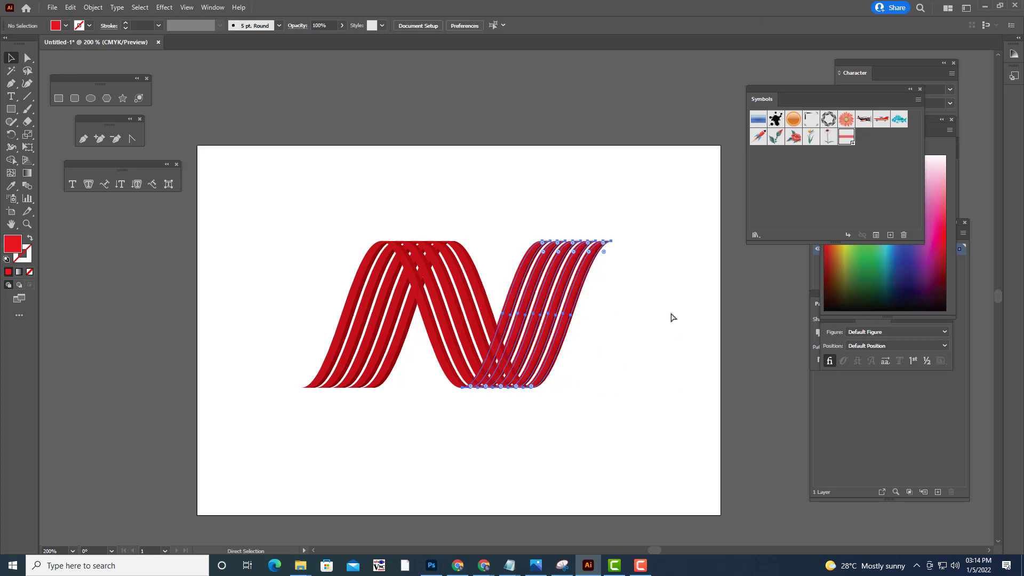
Expand the appearance of the extruded right-hand striped band into editable shapes
left_click(581, 284)
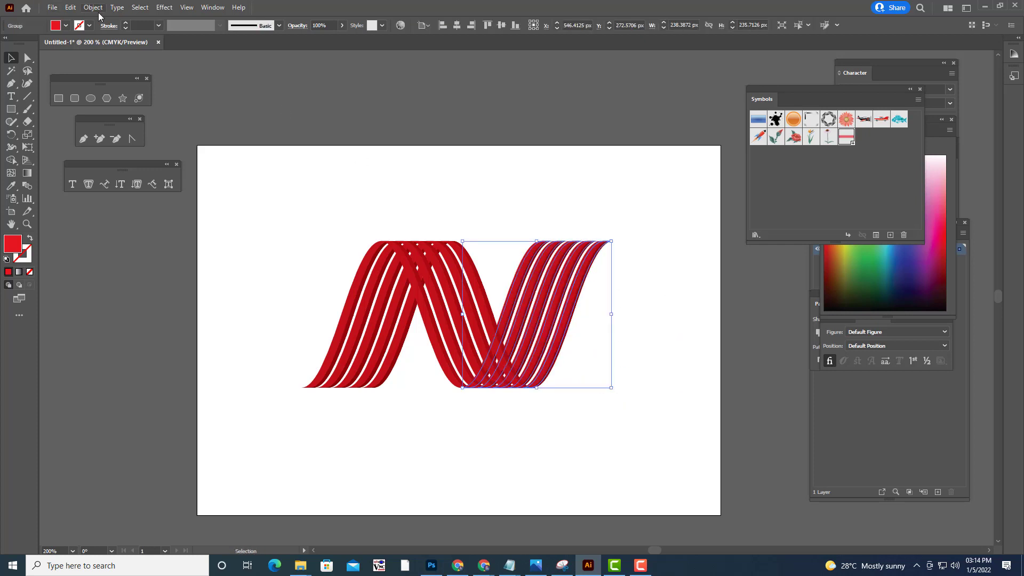
left_click(92, 8)
left_click(164, 145)
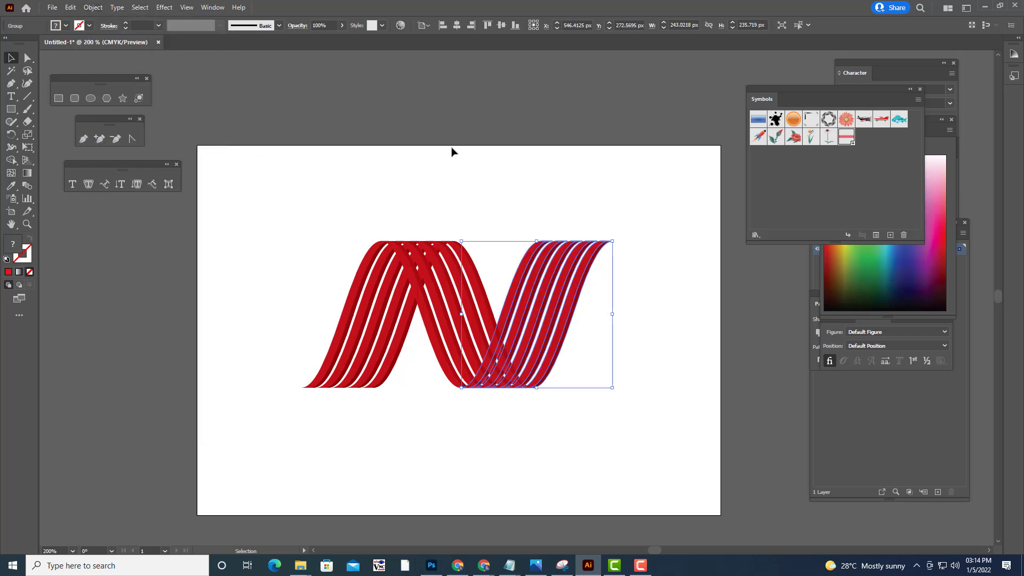
left_click(473, 123)
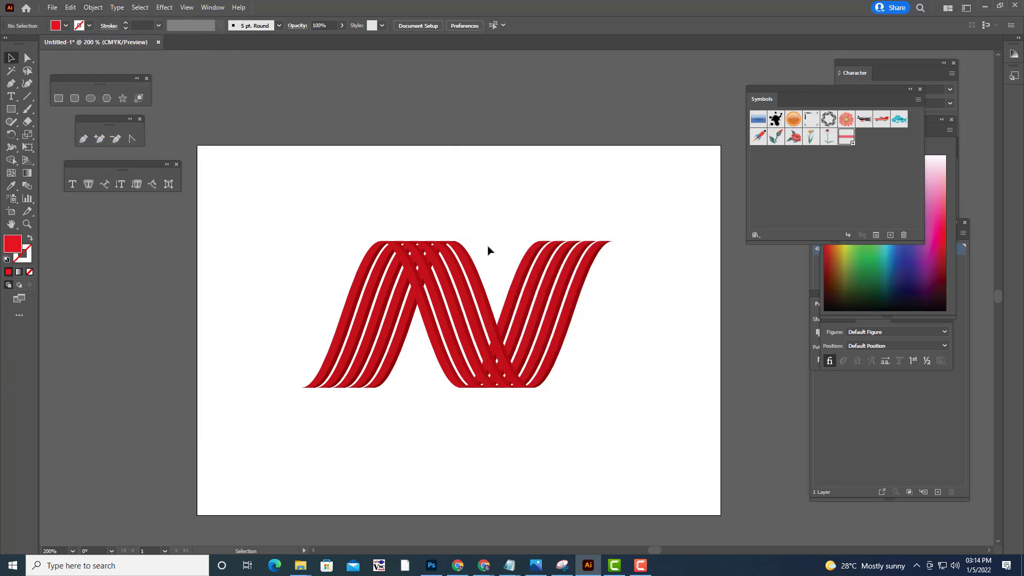
Expand the appearance of the extruded middle and left-hand striped bands
left_click(486, 251)
left_click(93, 8)
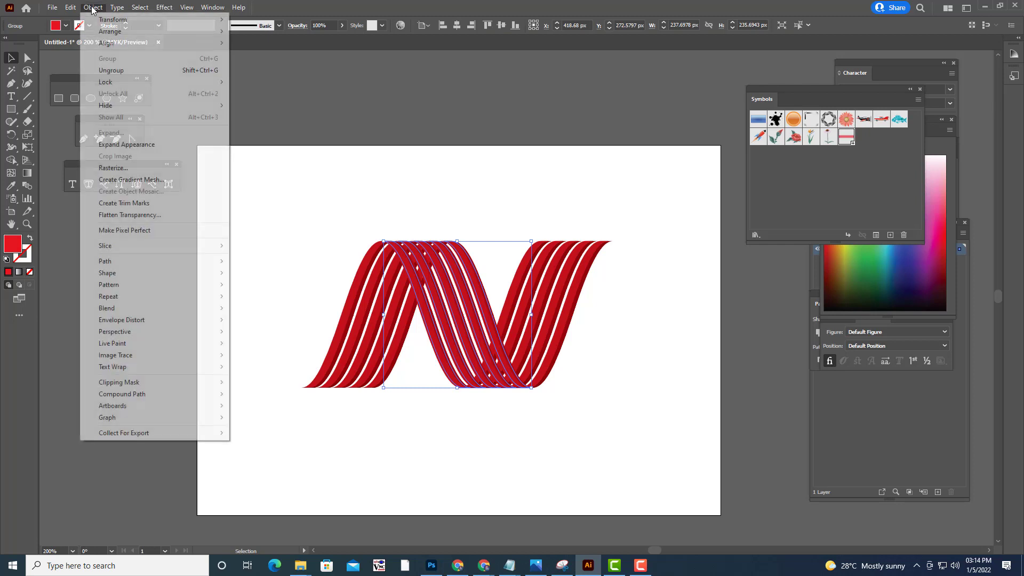
left_click(160, 140)
left_click(391, 262)
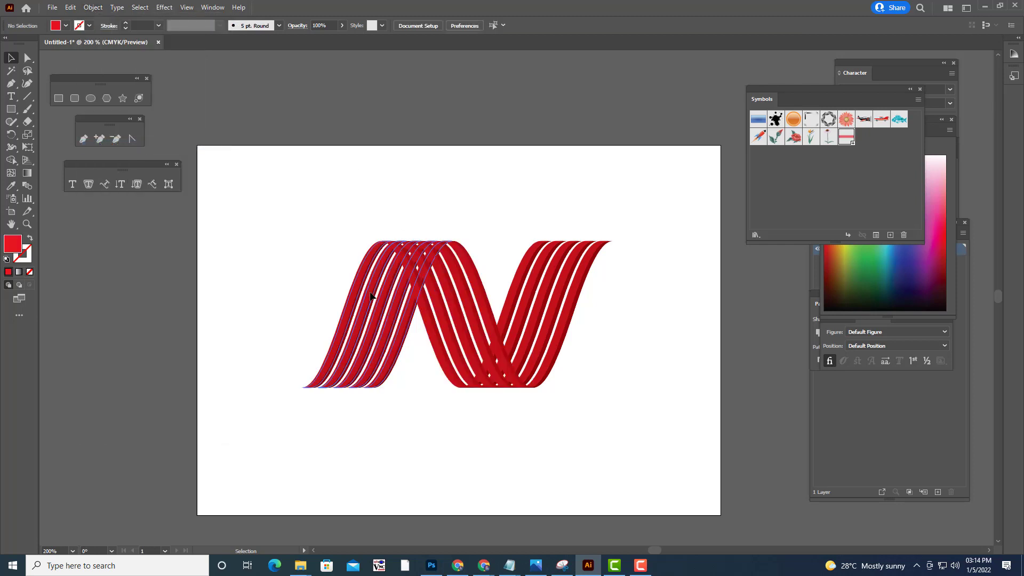
left_click(92, 8)
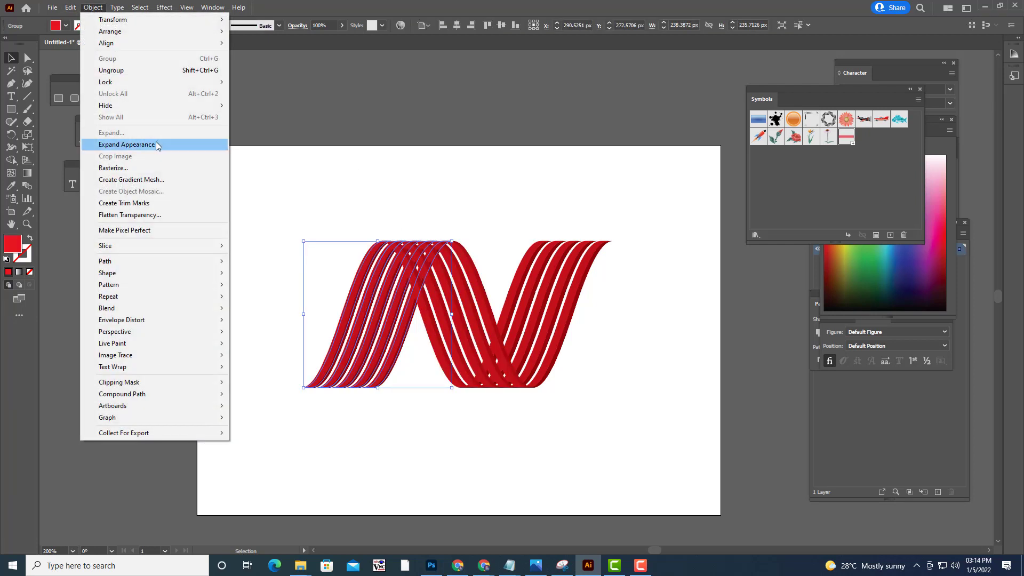
left_click(155, 142)
left_click(396, 111)
Ungroup the expanded right-hand band twice to break up its nested groups
left_click(590, 277)
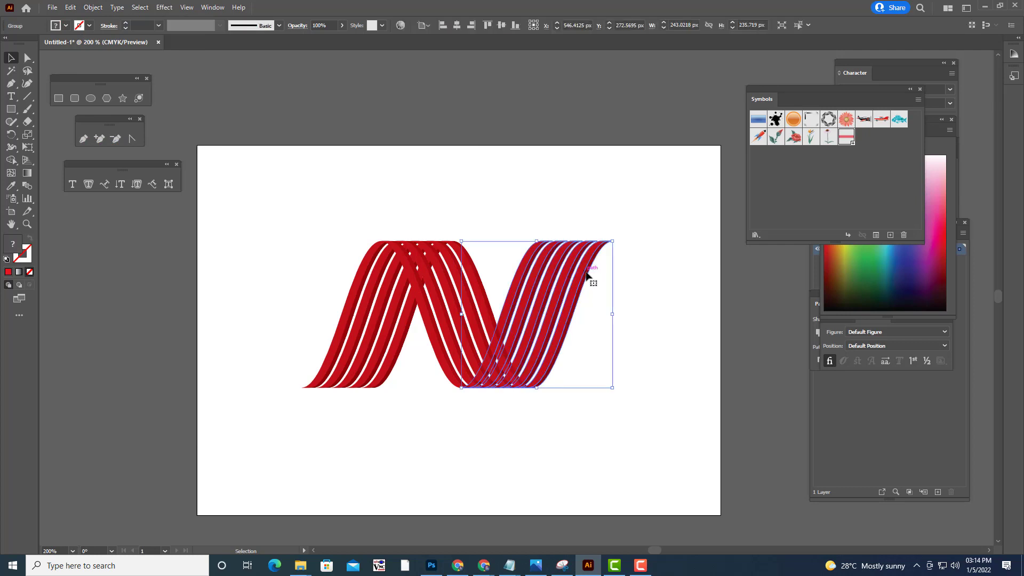
right_click(587, 273)
left_click(639, 362)
left_click(567, 338)
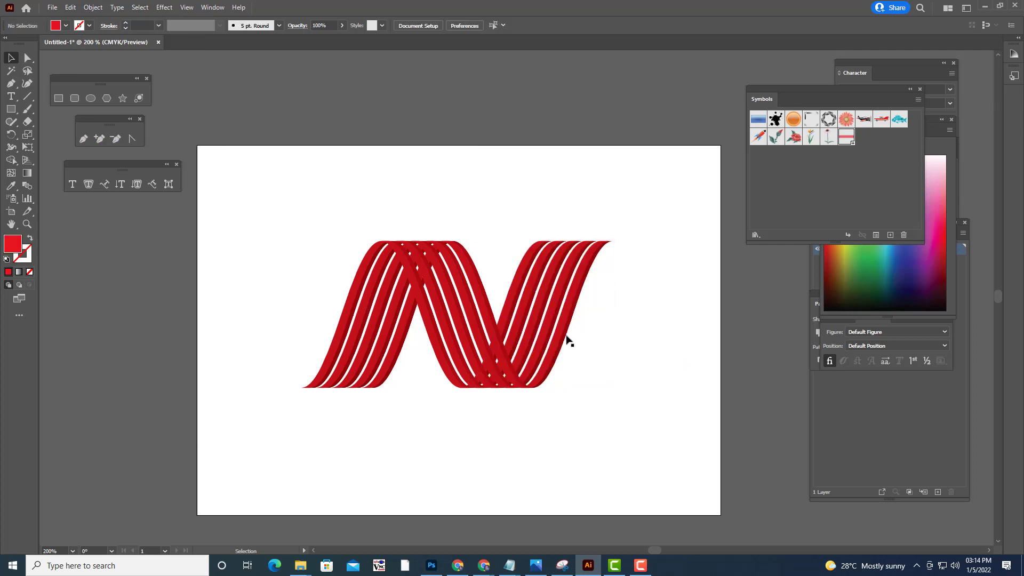
left_click(566, 339)
right_click(566, 339)
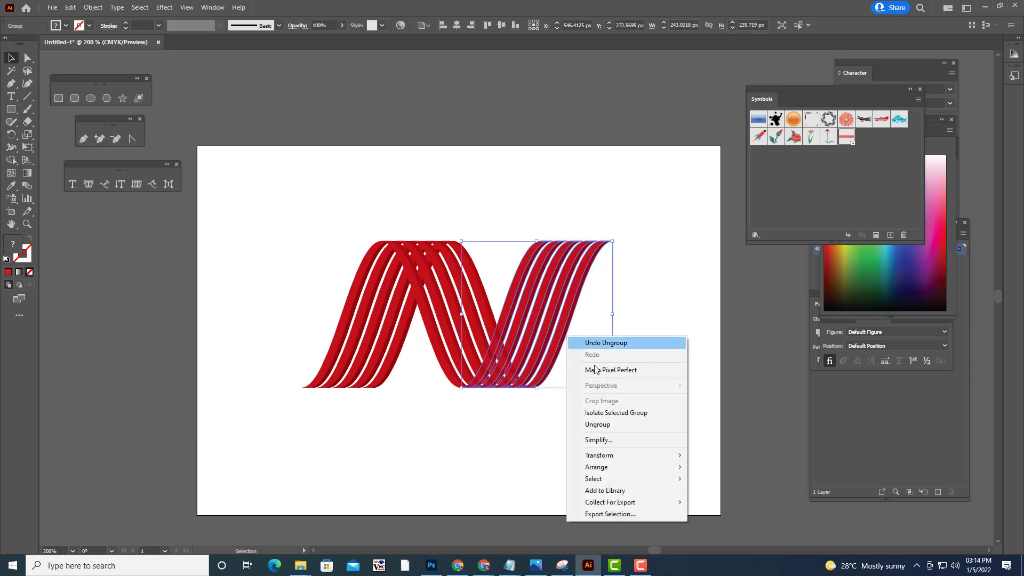
left_click(609, 420)
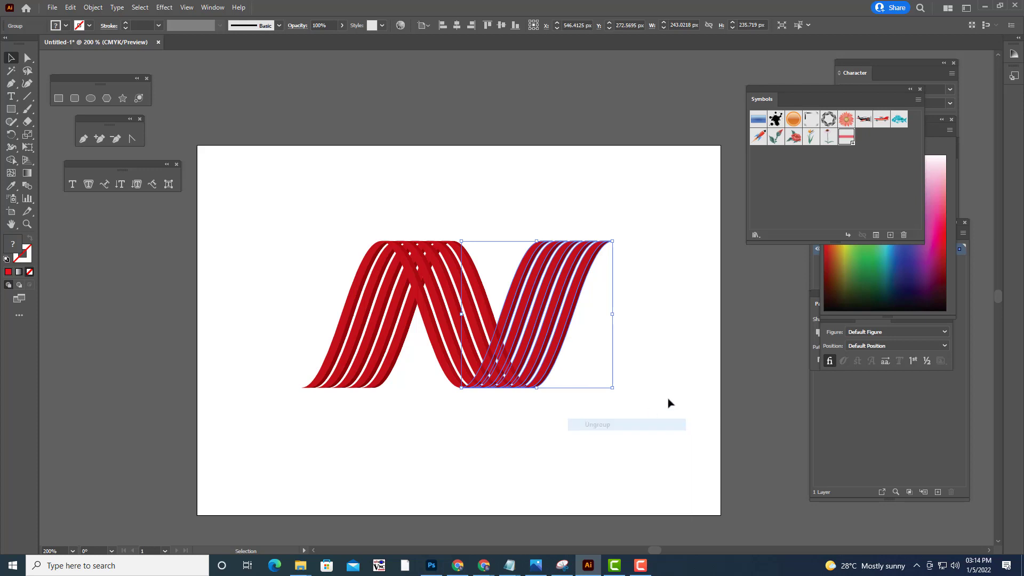
left_click(559, 361)
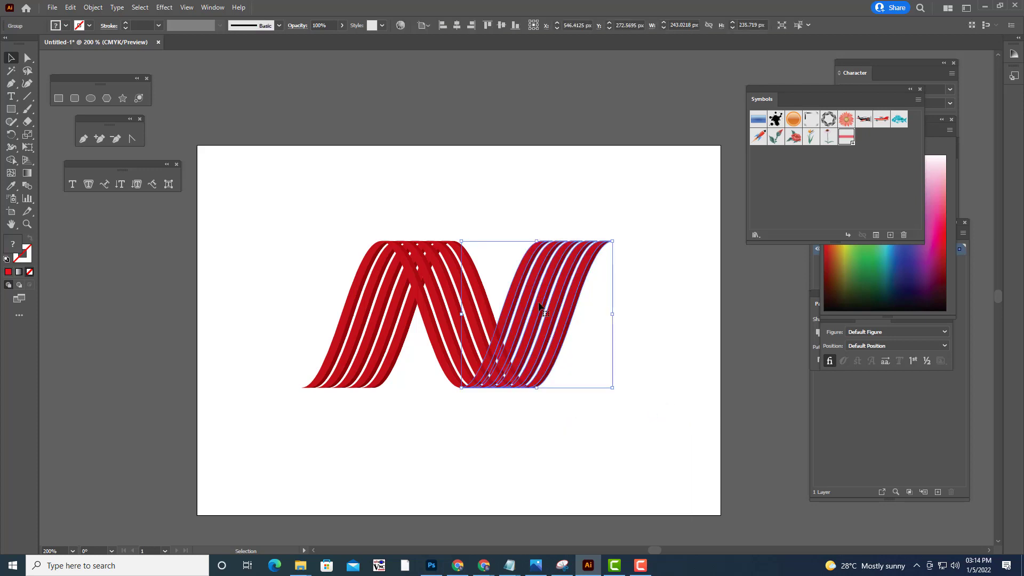
left_click_drag(540, 309, 532, 279)
key("ctrl+z")
Ungroup the right-hand band once more so that its stripe pieces can be selected individually
left_click(618, 306)
left_click(565, 323)
right_click(565, 323)
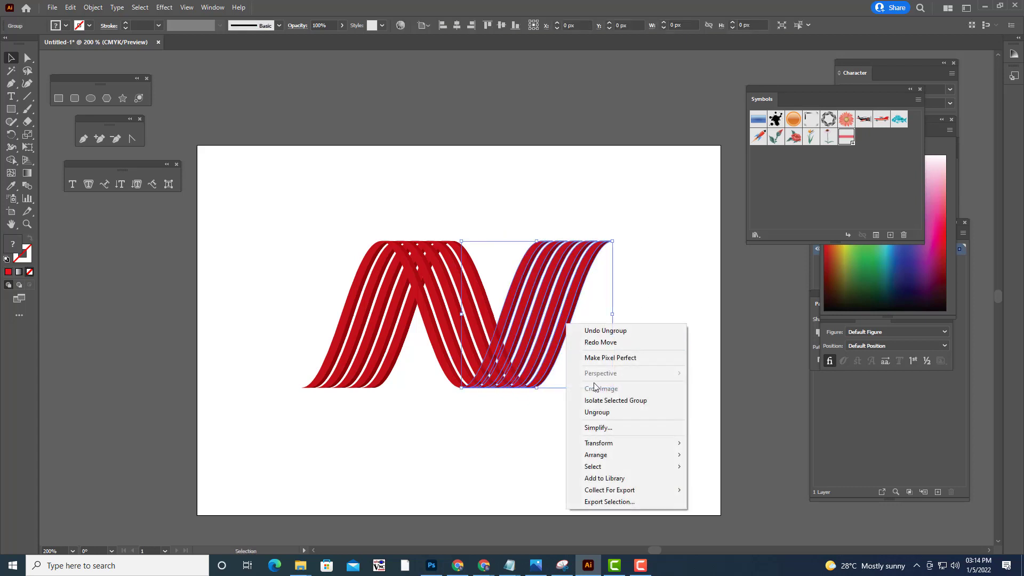
left_click(640, 395)
left_click(560, 355)
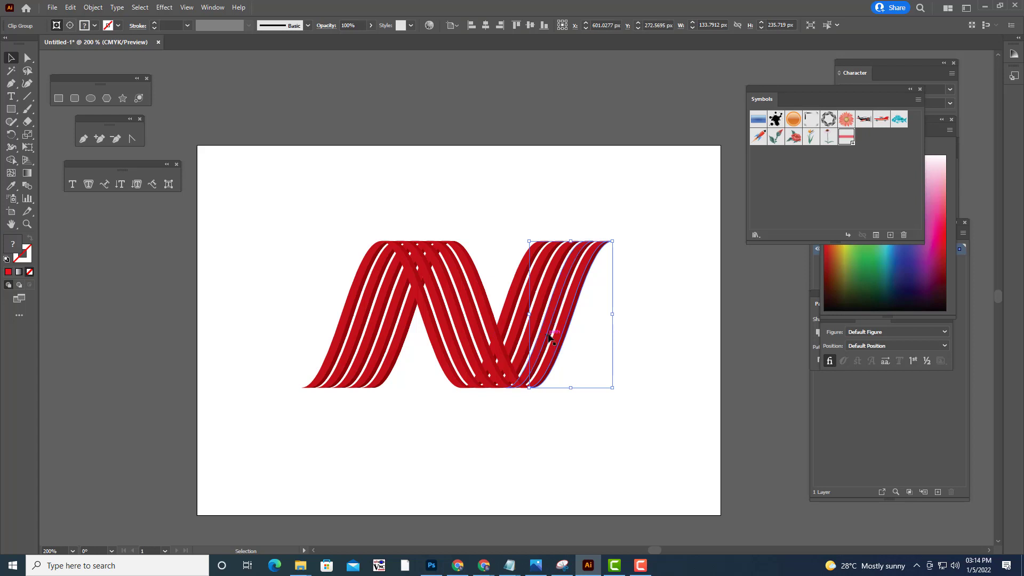
Select the dark side piece of the right-hand band's outermost stripe and unite it with Pathfinder
left_click(644, 331)
left_click(552, 335)
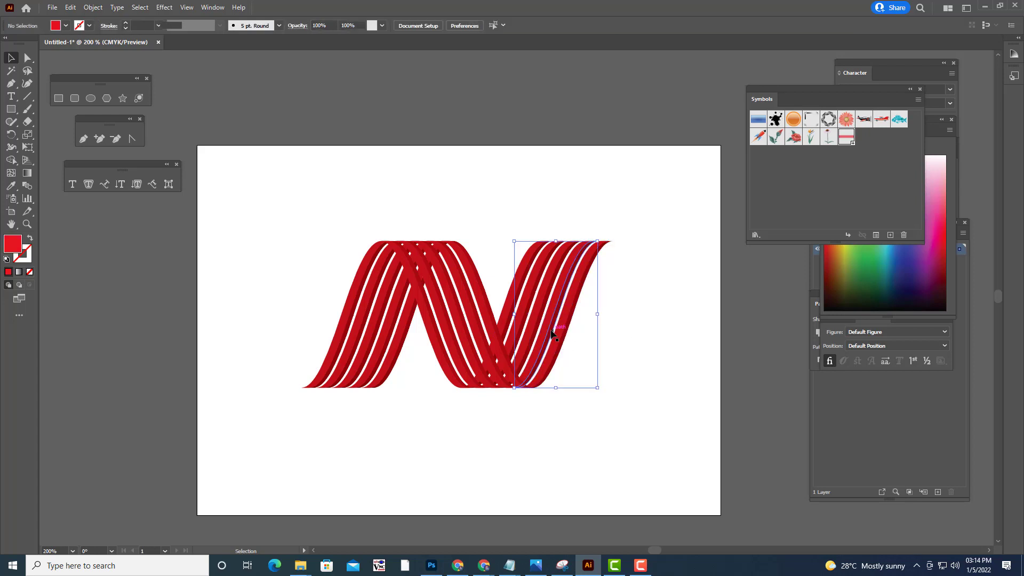
left_click(618, 338)
left_click(566, 339)
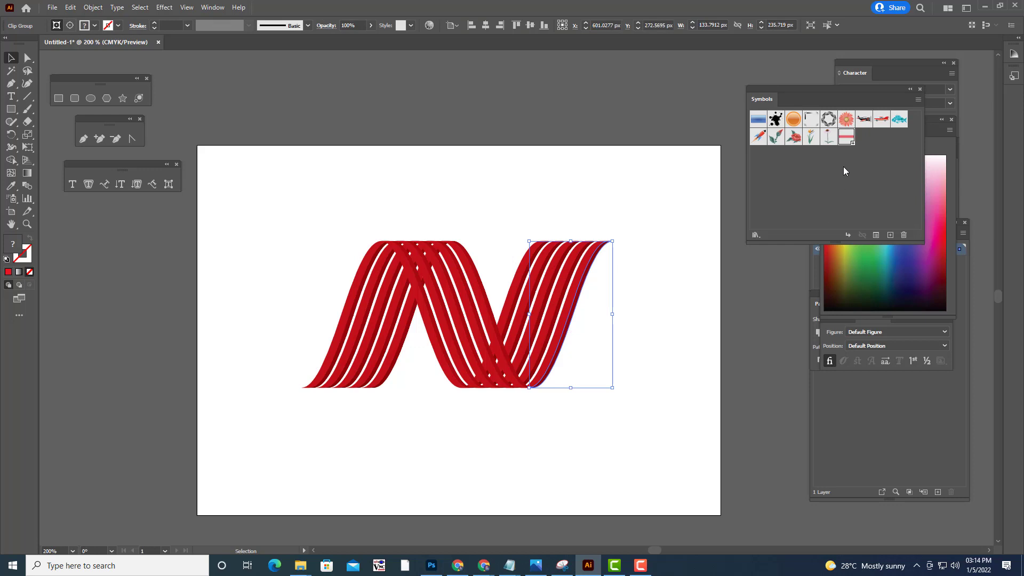
left_click(216, 10)
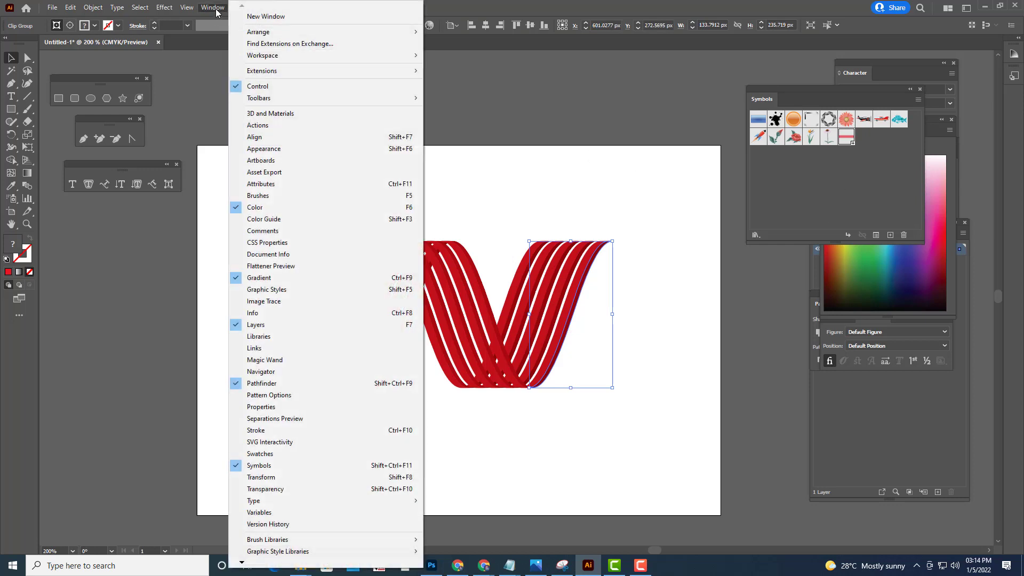
left_click(284, 383)
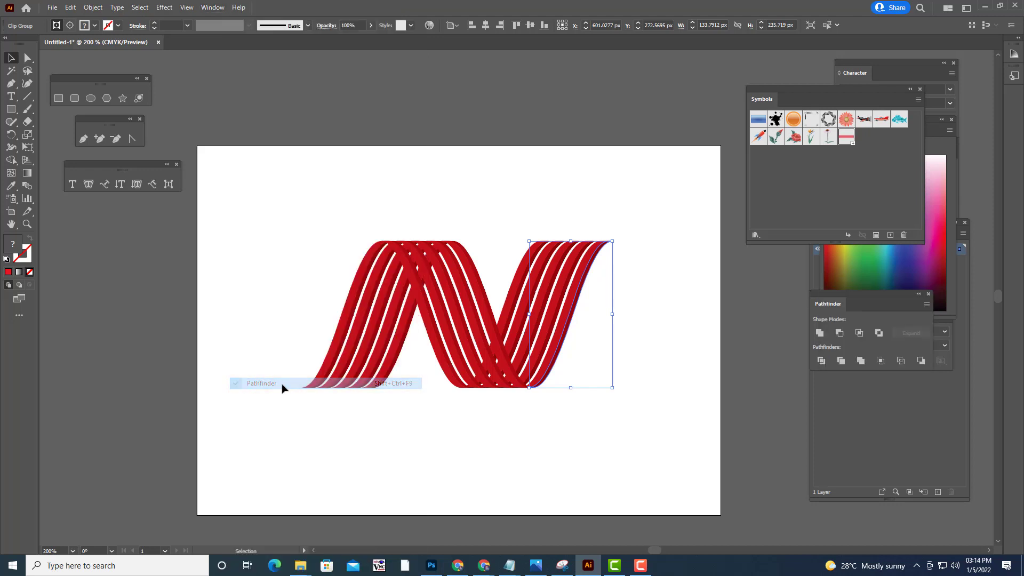
left_click(765, 340)
Unite the dark side pieces of each of the right-hand band's four remaining stripes with Pathfinder, one stripe at a time
left_click(555, 324)
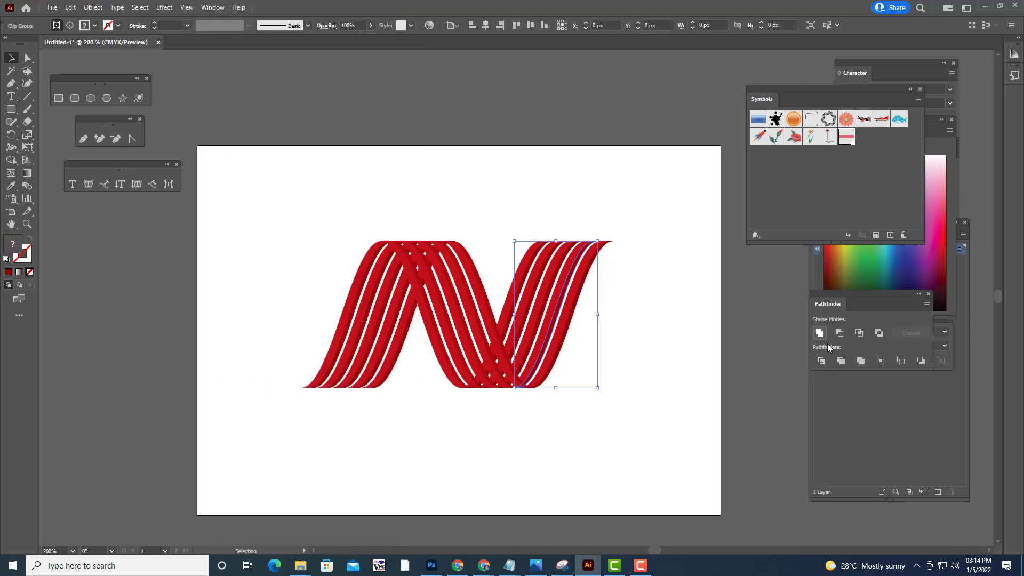
left_click(540, 330)
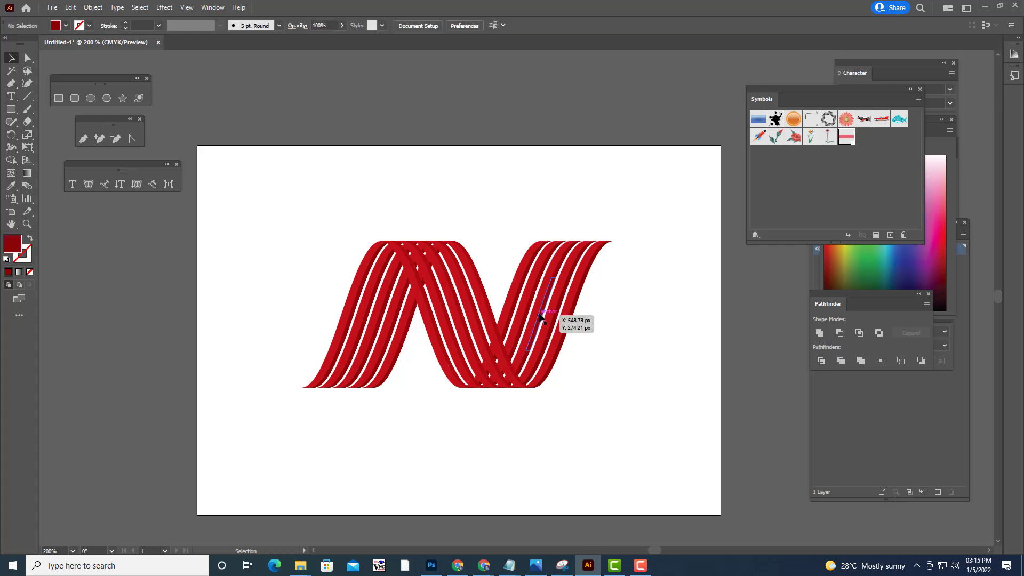
left_click(552, 320)
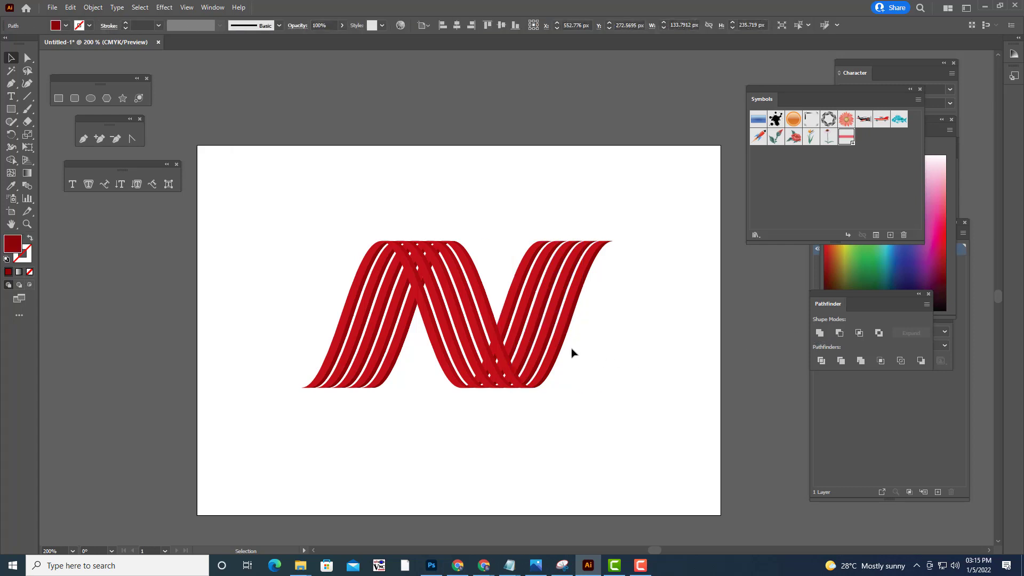
left_click_drag(545, 314, 529, 313)
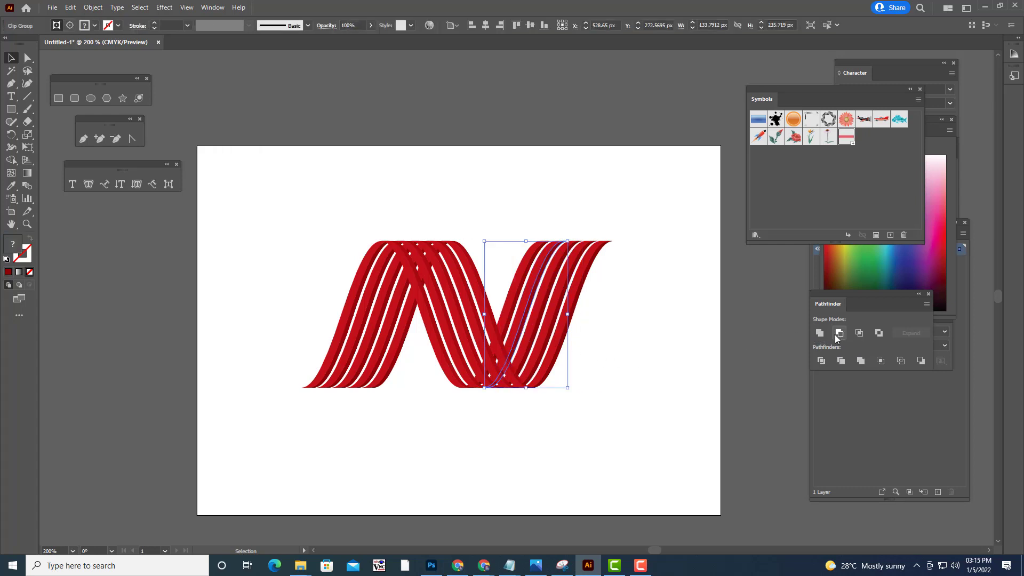
left_click(666, 325)
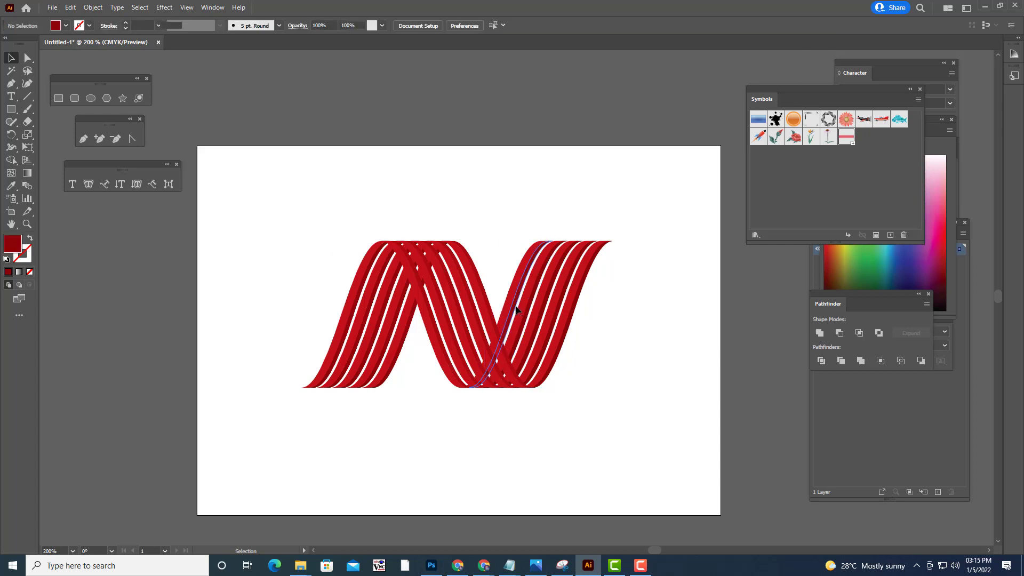
left_click(516, 309)
left_click(752, 347)
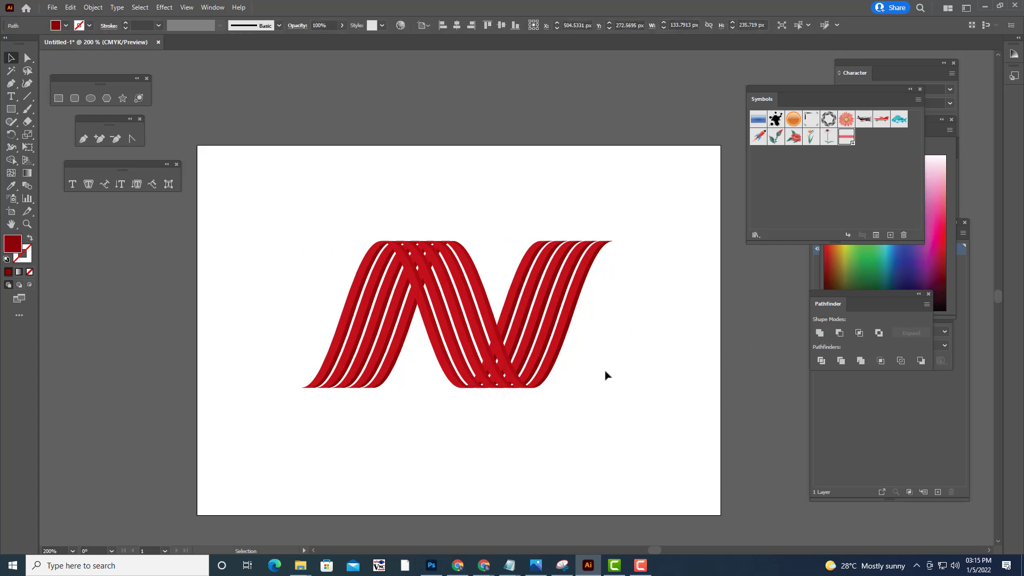
left_click(561, 319)
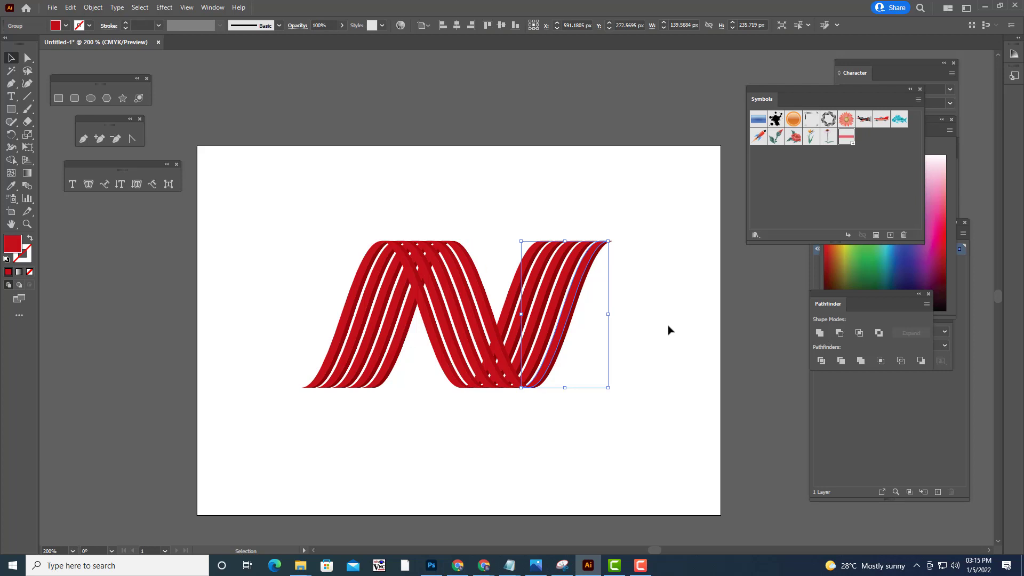
left_click(669, 330)
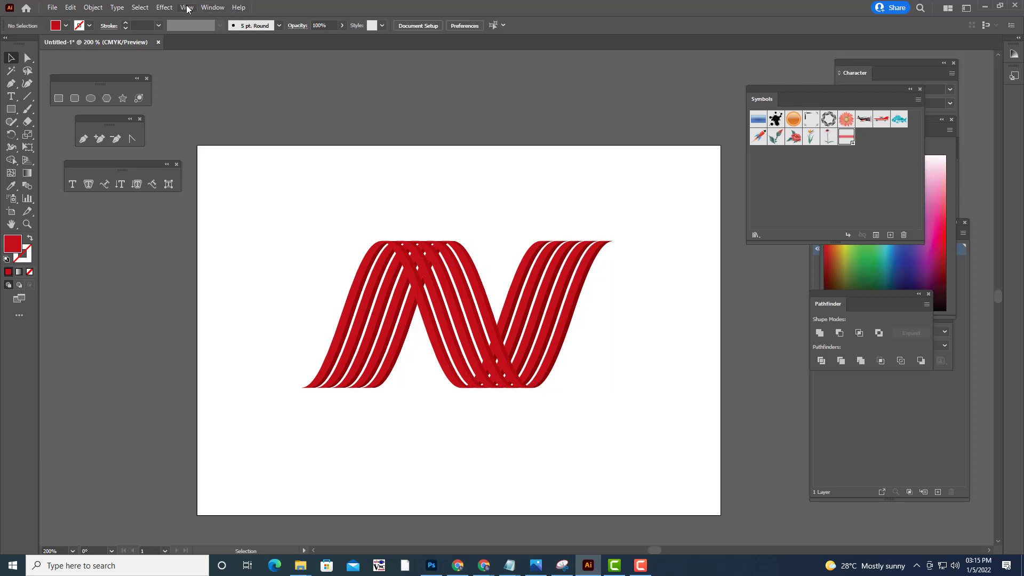
Show the Swatches panel, load the Gems and Jewels gradient library and place it clear of the logo
left_click(212, 7)
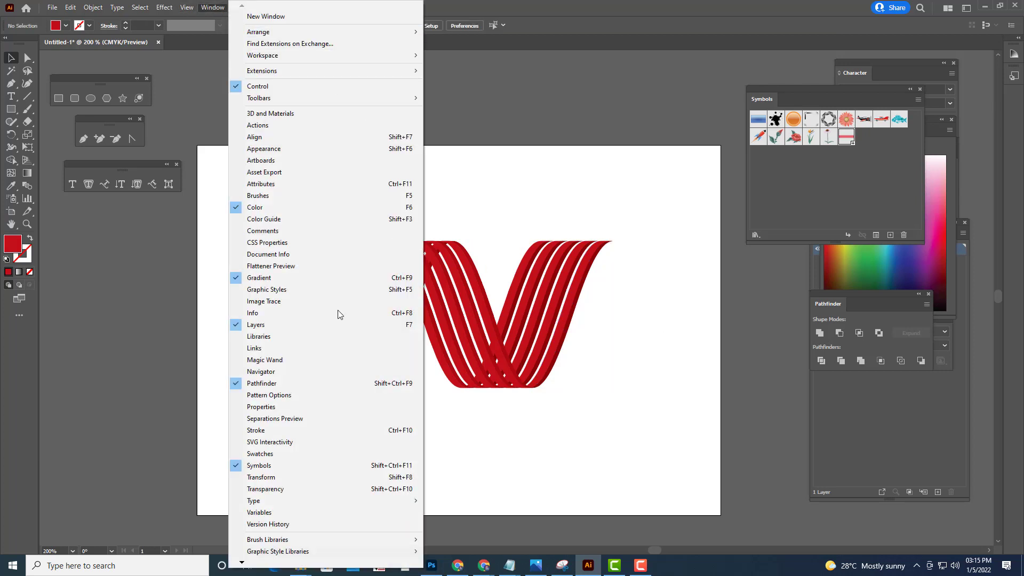
left_click(294, 454)
left_click_drag(821, 110, 722, 74)
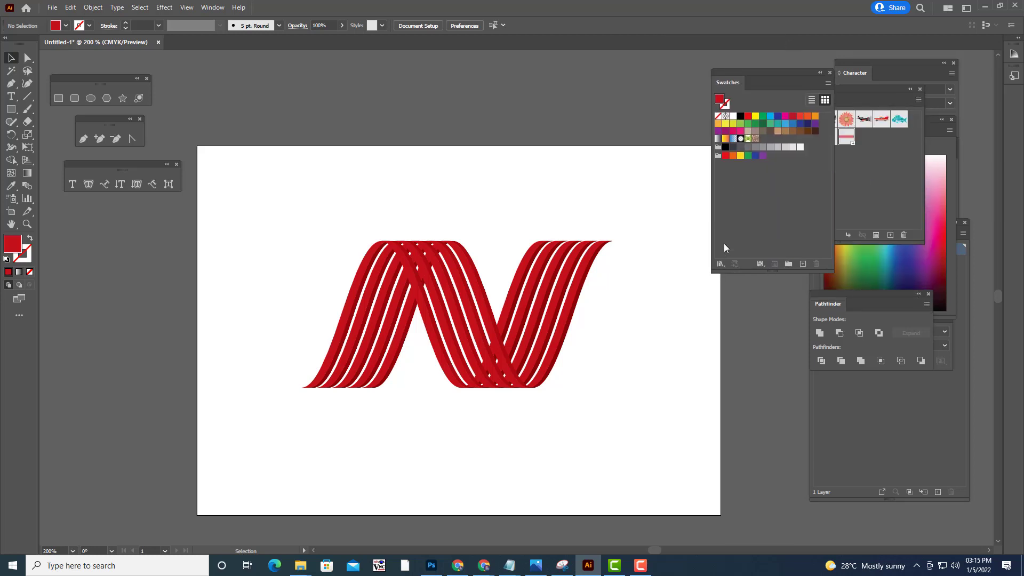
left_click(720, 264)
mouse_move(773, 379)
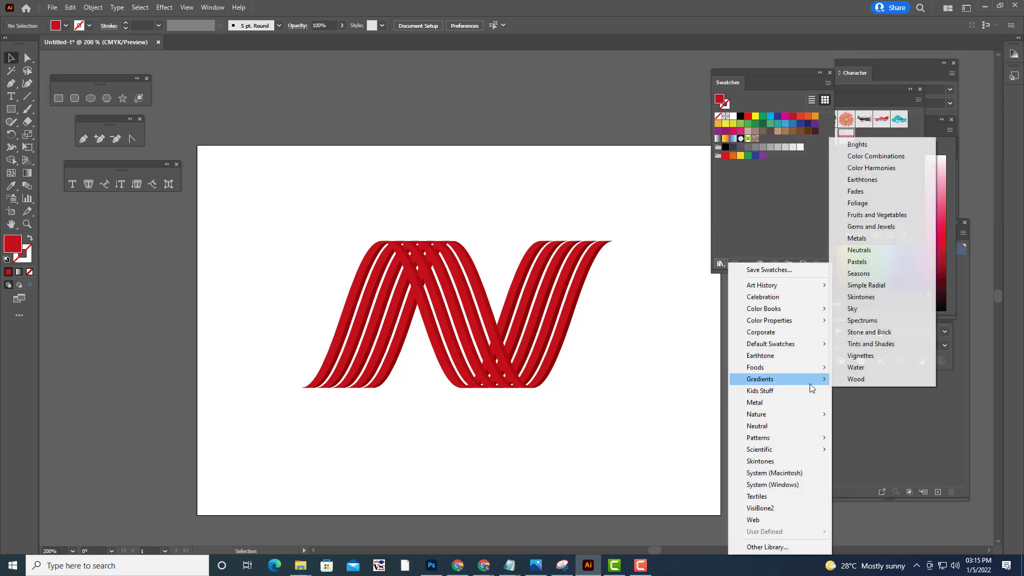
left_click(872, 227)
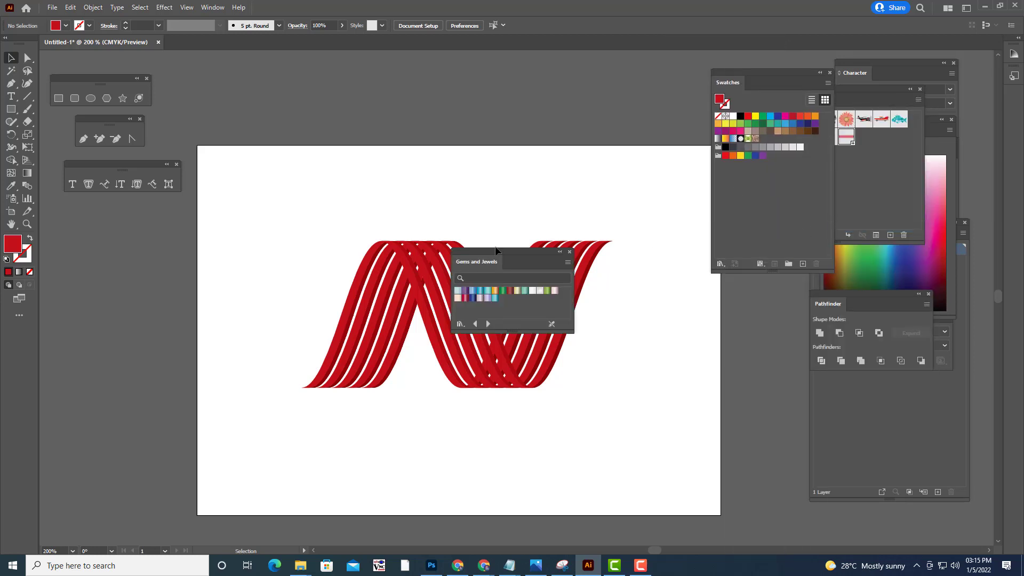
left_click_drag(496, 250, 574, 88)
Fill the dark side pieces of the right-hand band's two outermost stripes with the green Gems and Jewels gradient
left_click(583, 305)
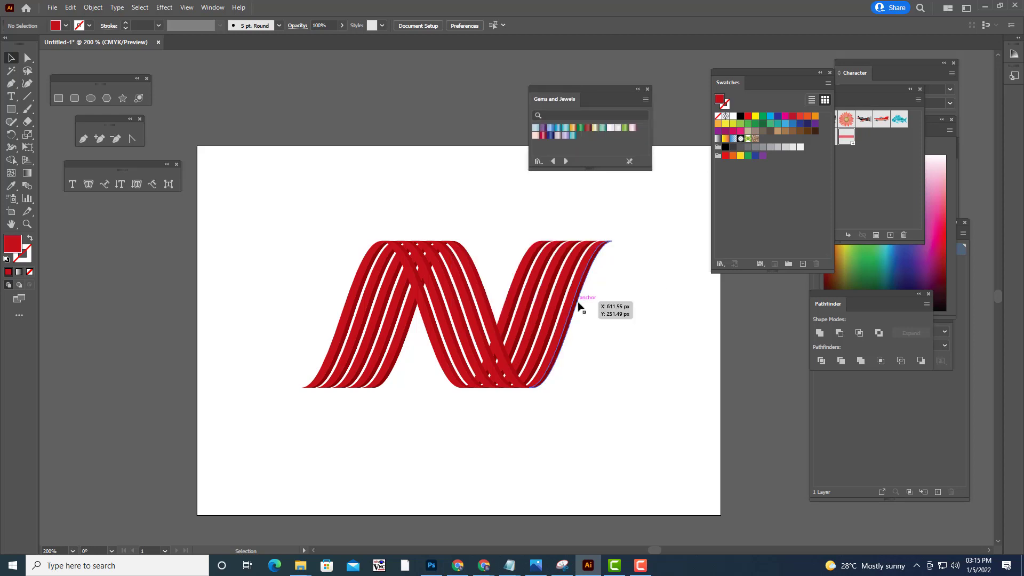
left_click(581, 128)
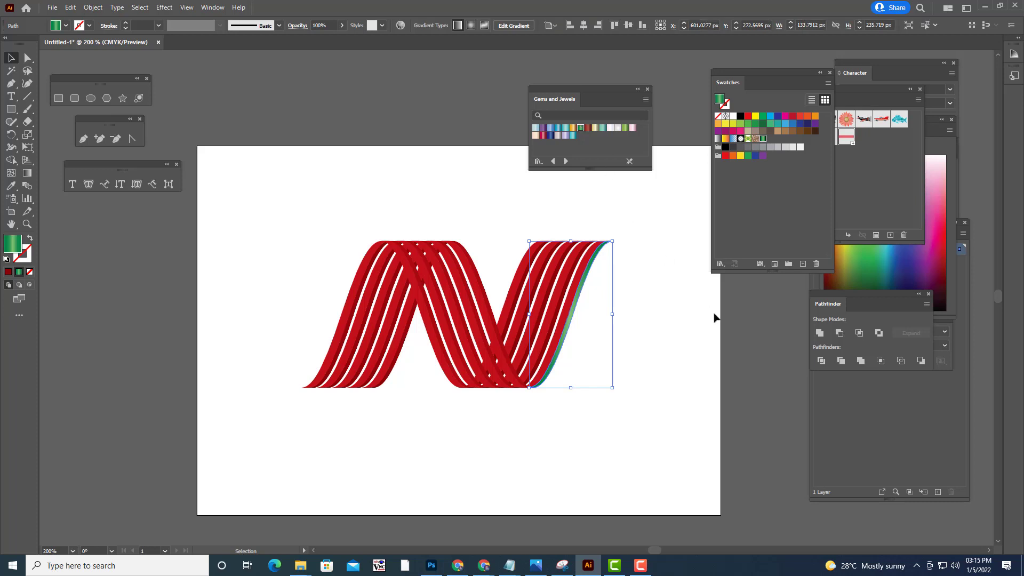
left_click(627, 304)
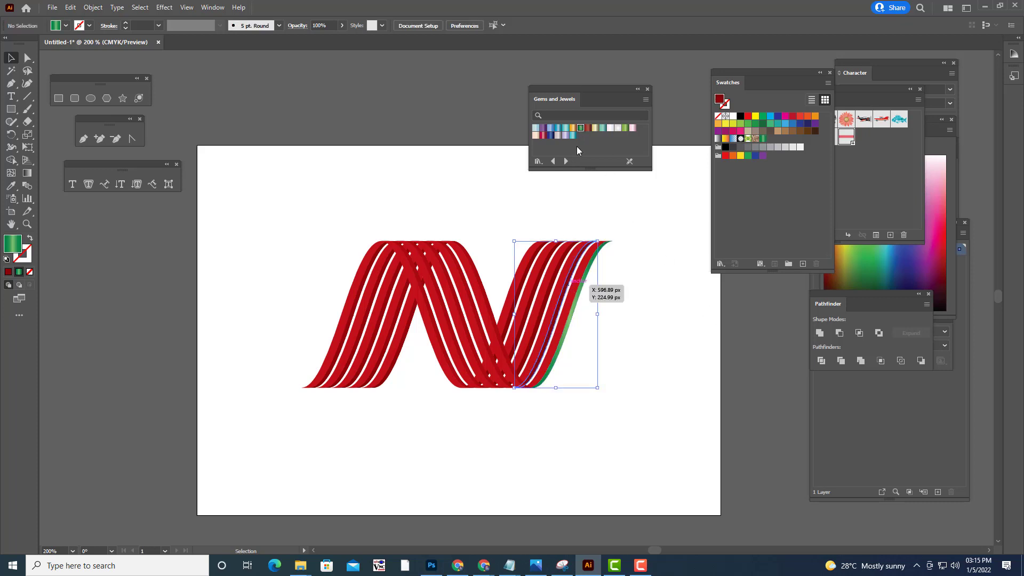
left_click(573, 288)
left_click(581, 130)
left_click(665, 270)
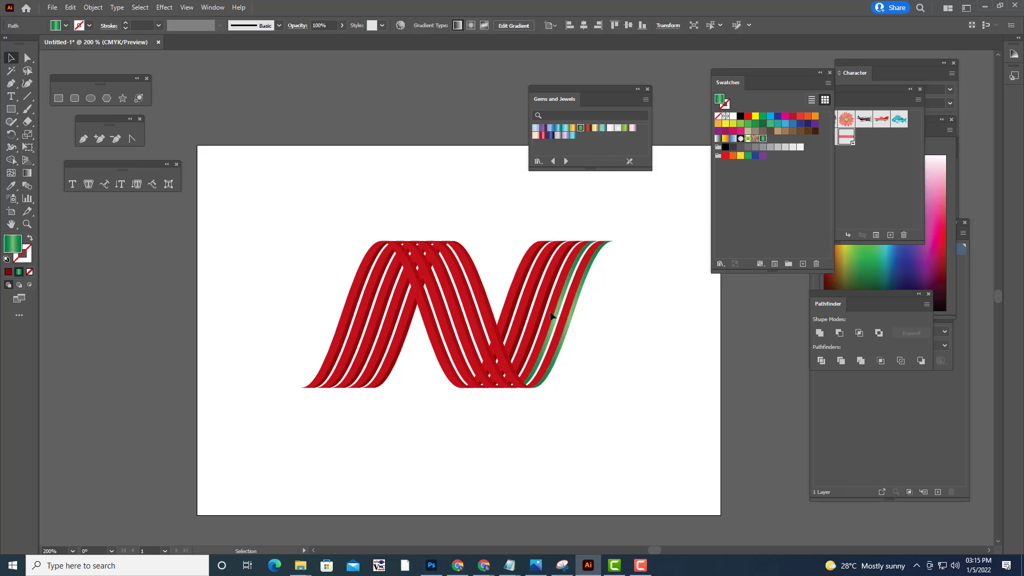
Apply the same green gradient to the dark side pieces of the right-hand band's three remaining stripes
left_click(567, 305)
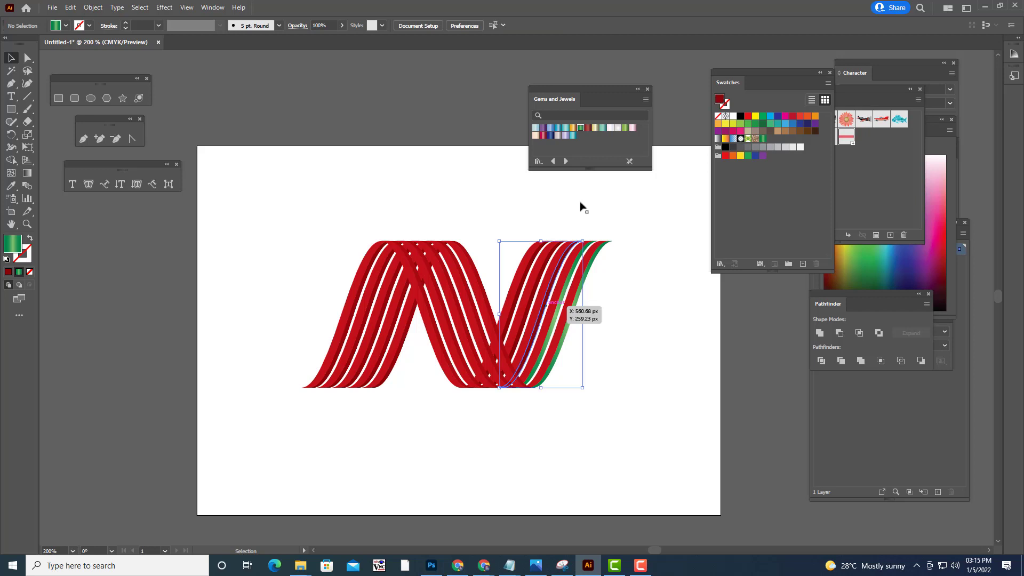
left_click(581, 130)
left_click(637, 254)
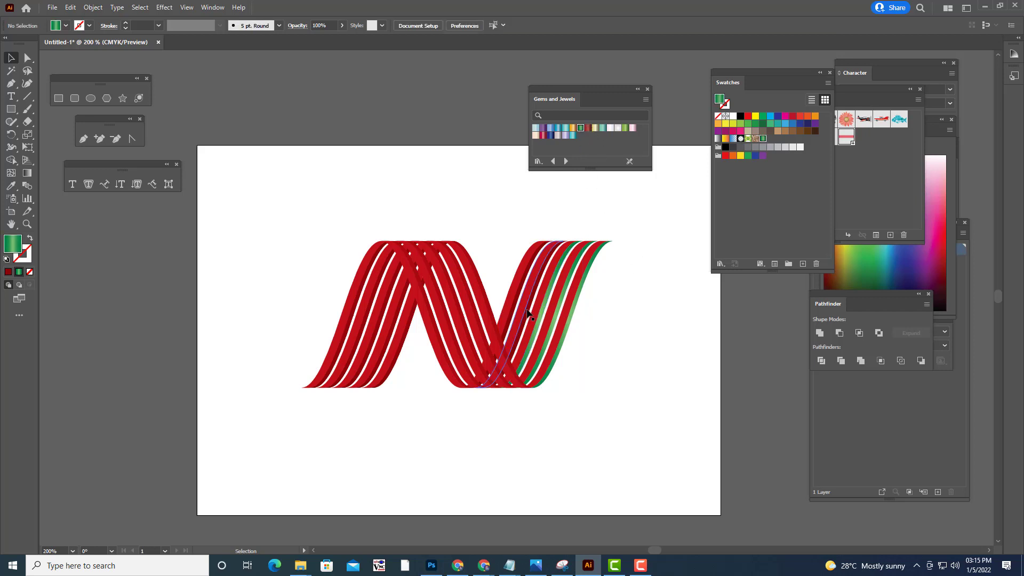
left_click(527, 313)
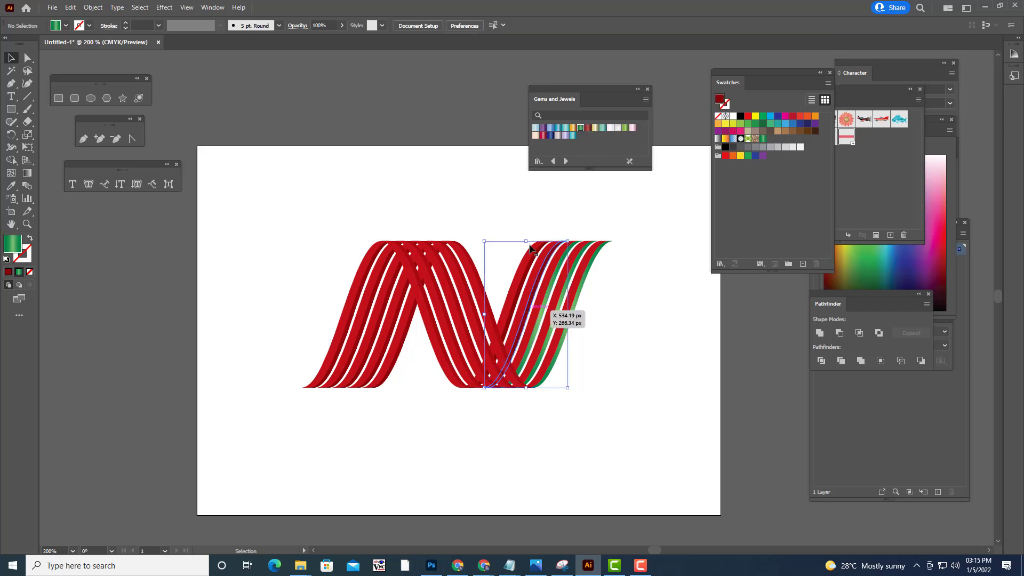
left_click(580, 130)
left_click(652, 250)
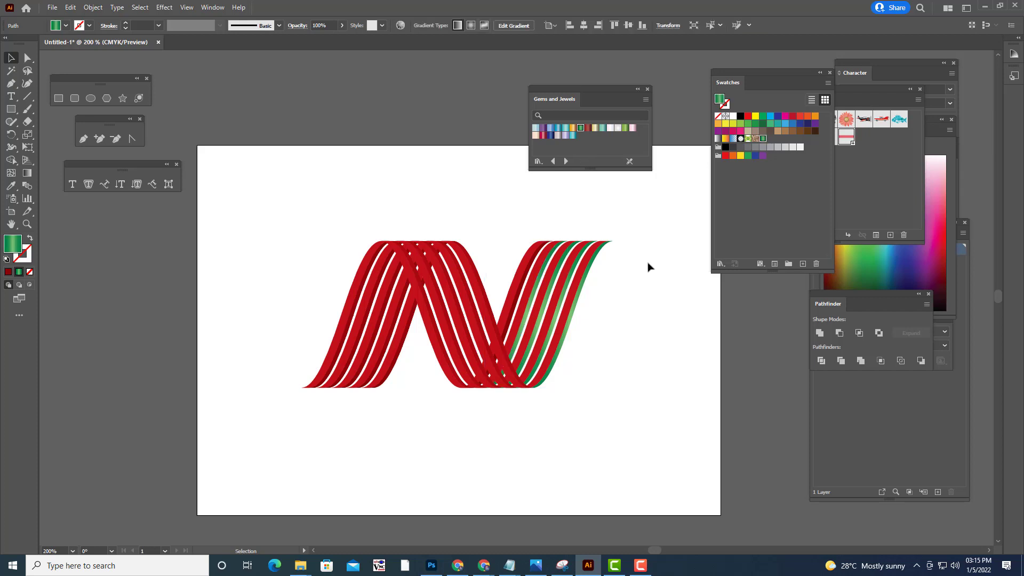
left_click(513, 312)
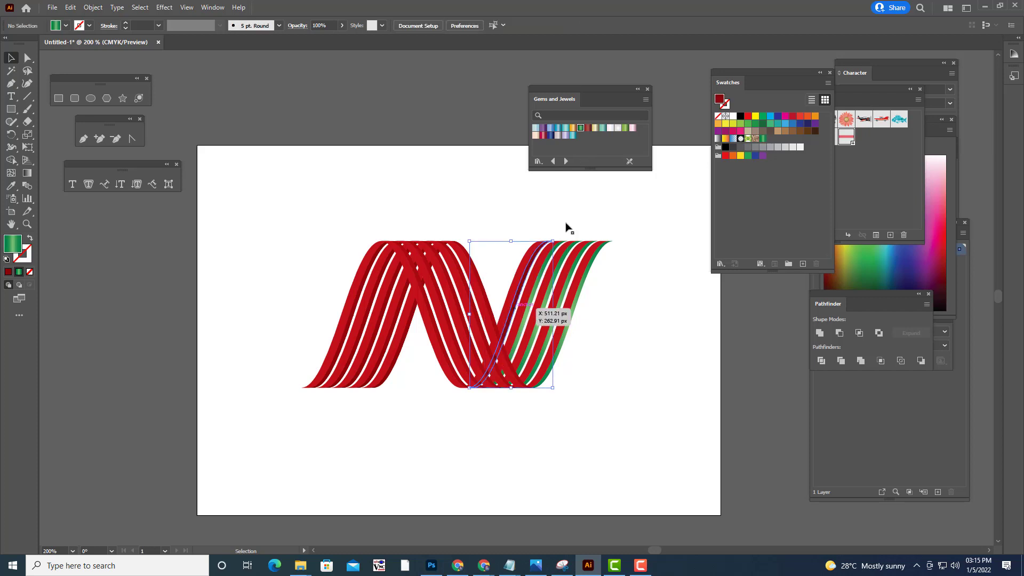
left_click(650, 250)
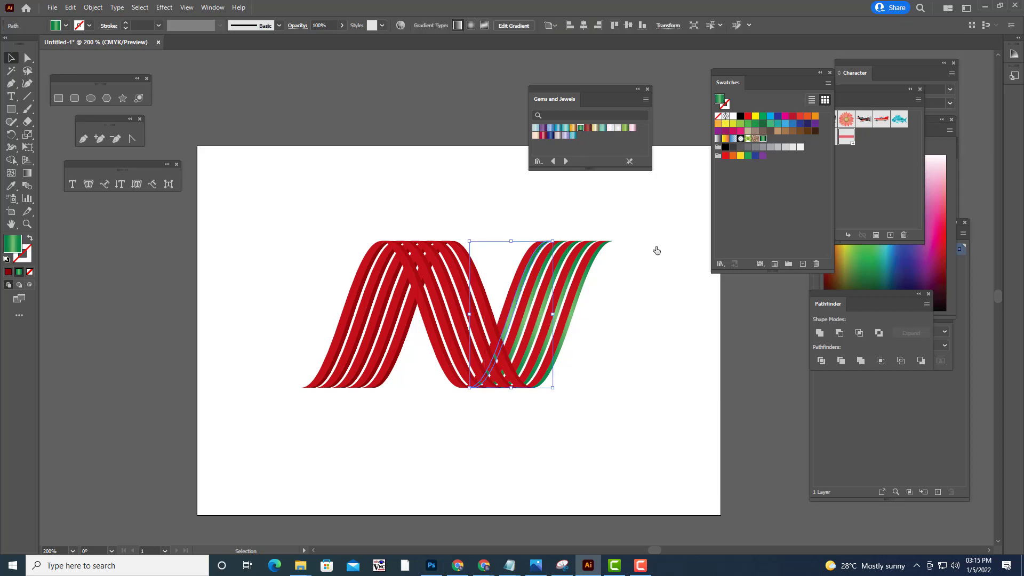
Select all five red front faces of the right-hand band together and fill them with the gold Gems and Jewels gradient
left_click(570, 308)
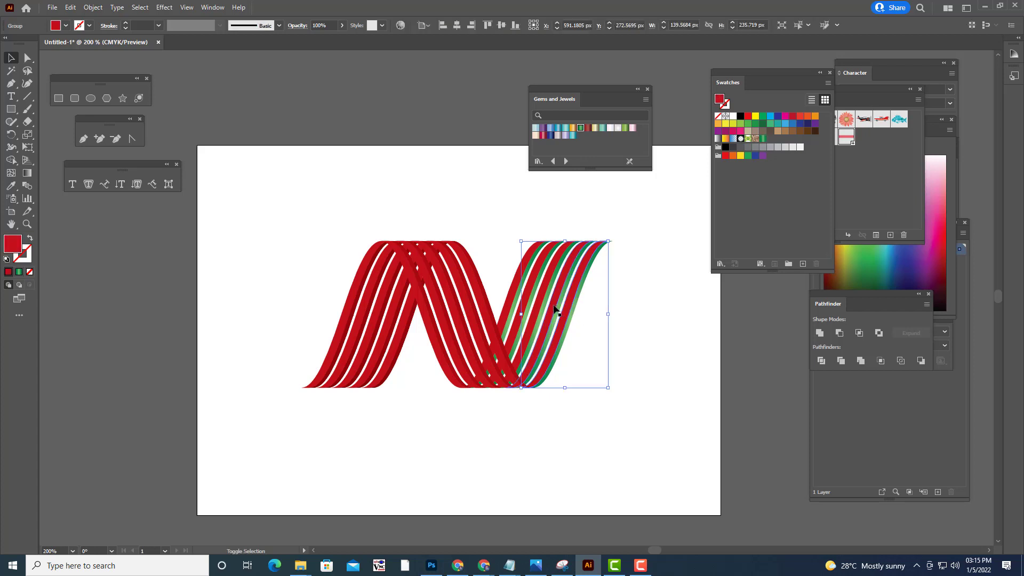
left_click(531, 297, "shift")
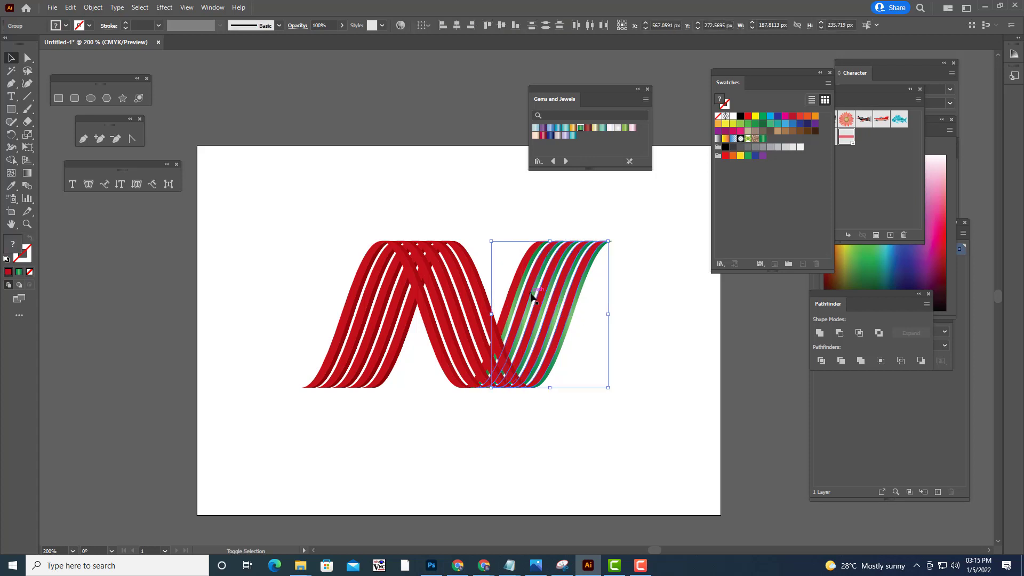
left_click(517, 291, "shift")
left_click(516, 289, "shift")
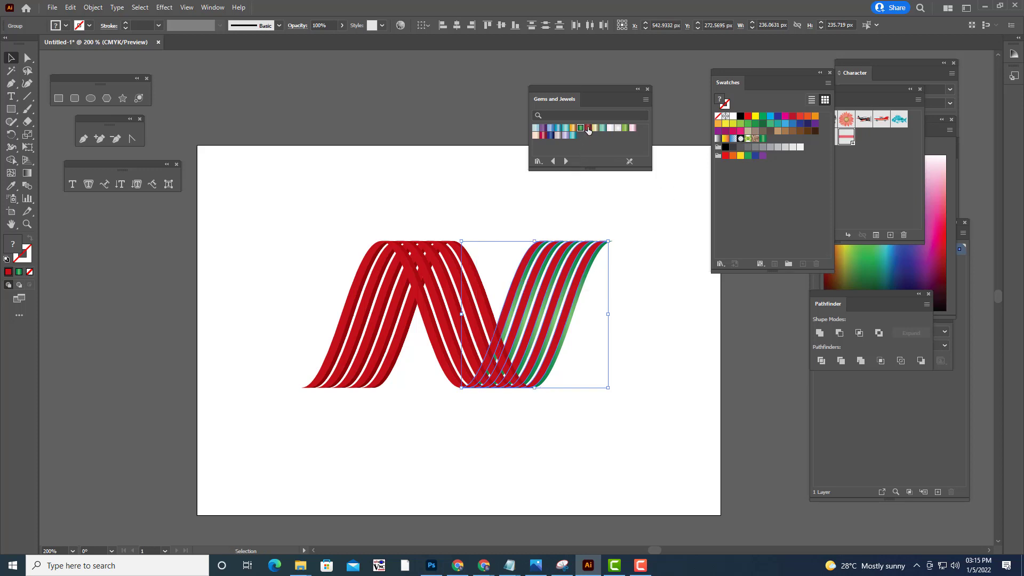
left_click(573, 128)
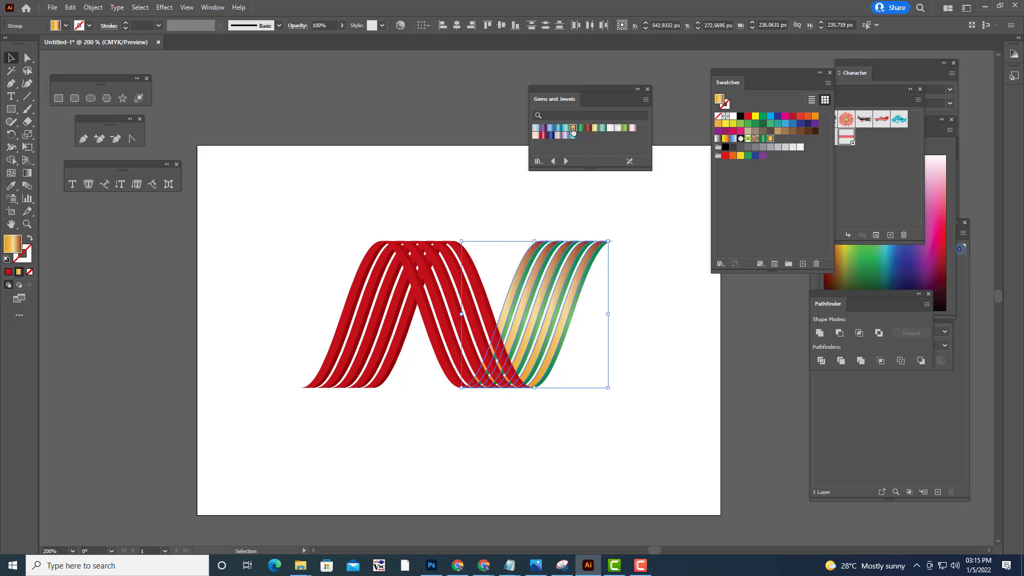
left_click(660, 228)
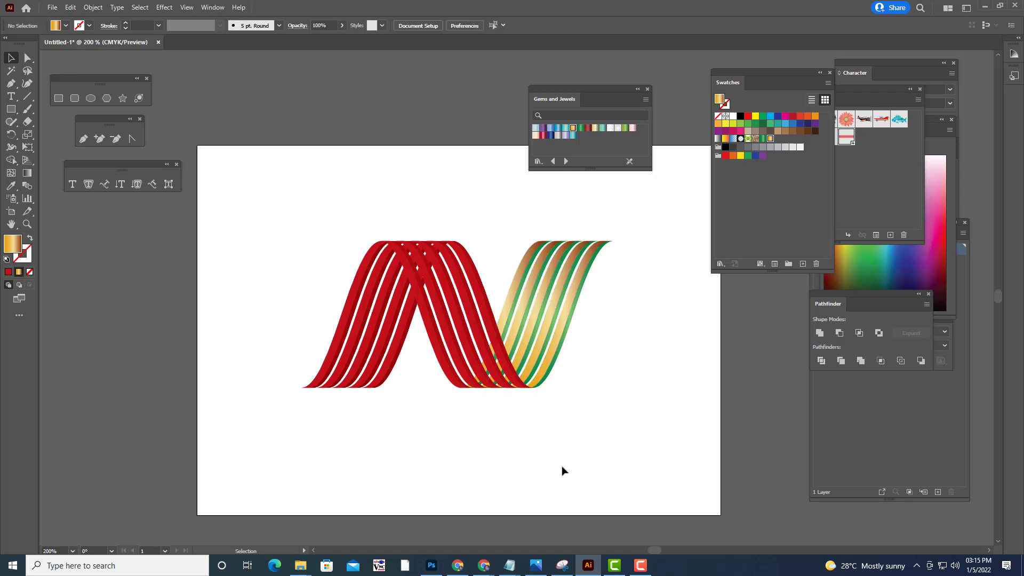
Ungroup the middle striped band three times to free its individual stripe pieces
left_click(526, 388)
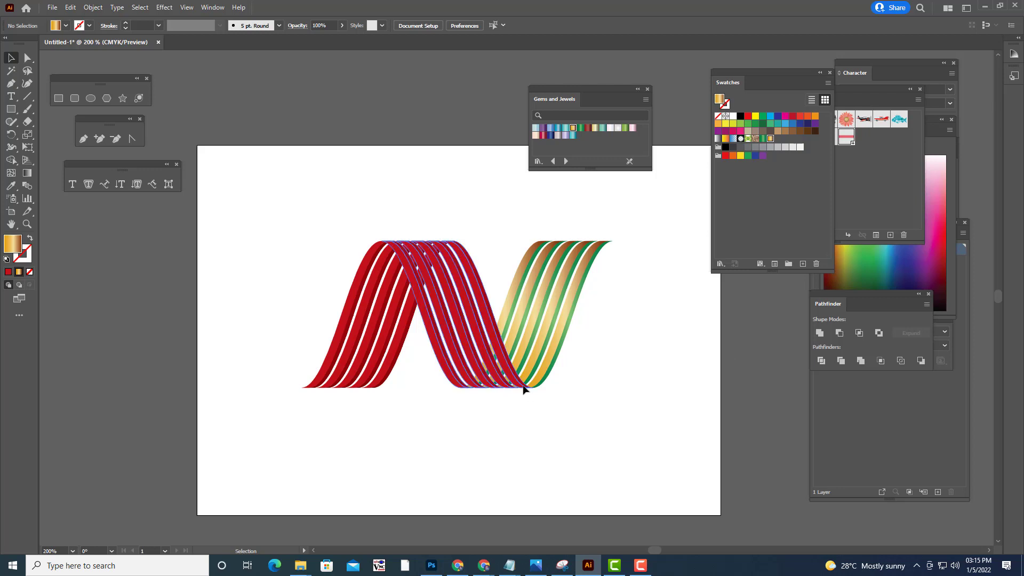
right_click(462, 317)
left_click(493, 407)
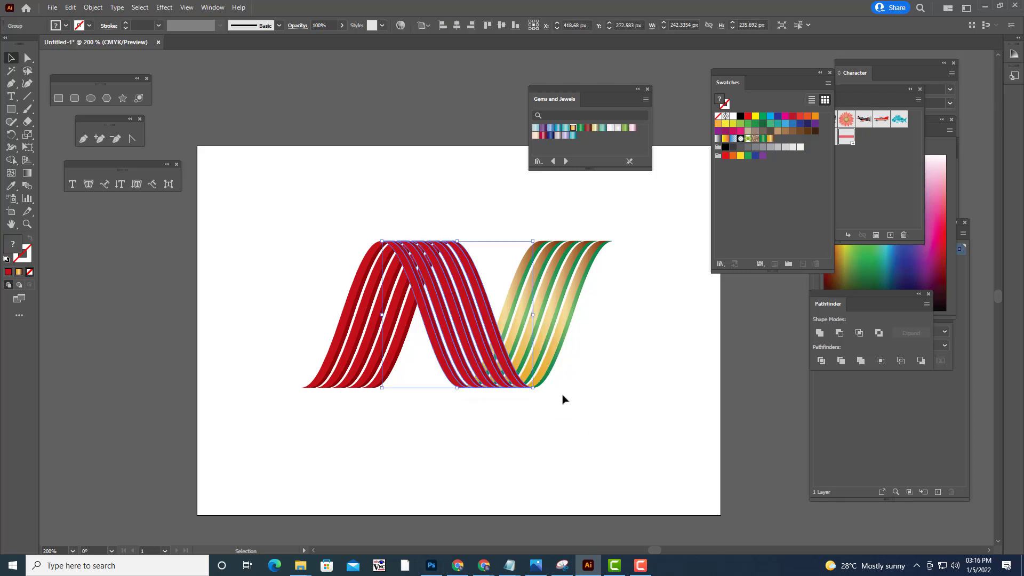
right_click(506, 352)
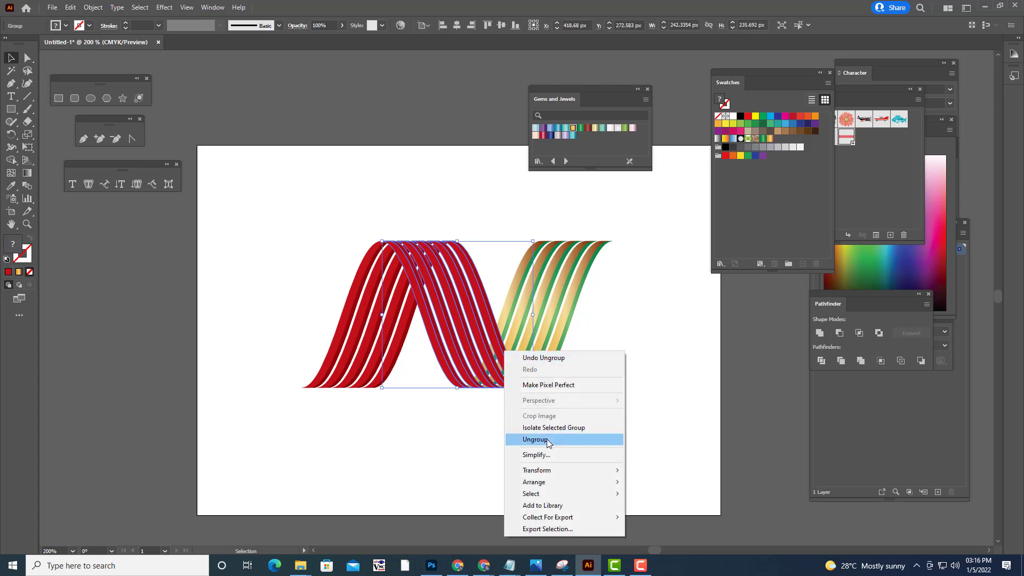
left_click(613, 439)
left_click(622, 439)
left_click(509, 364)
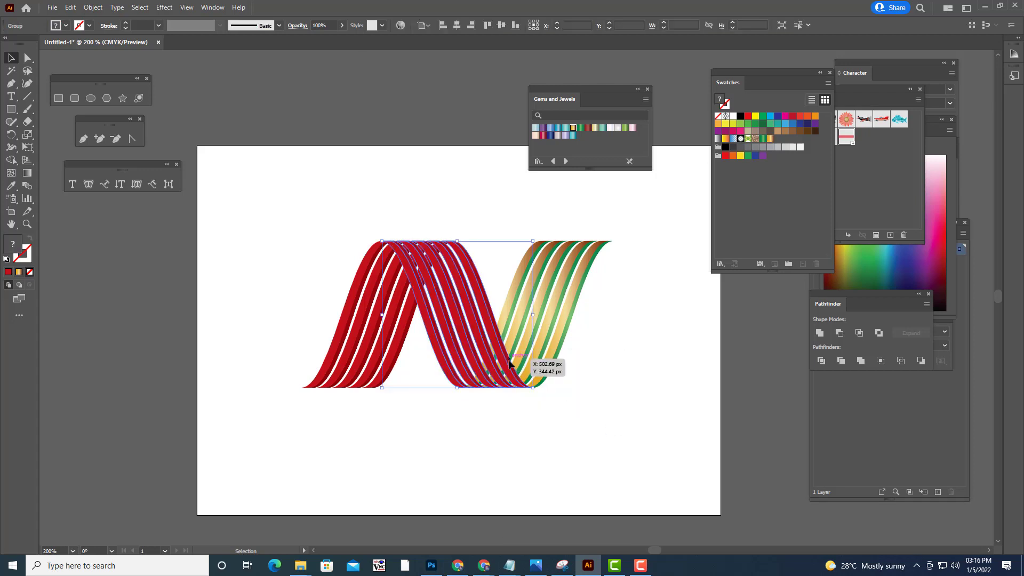
right_click(509, 361)
left_click(552, 449)
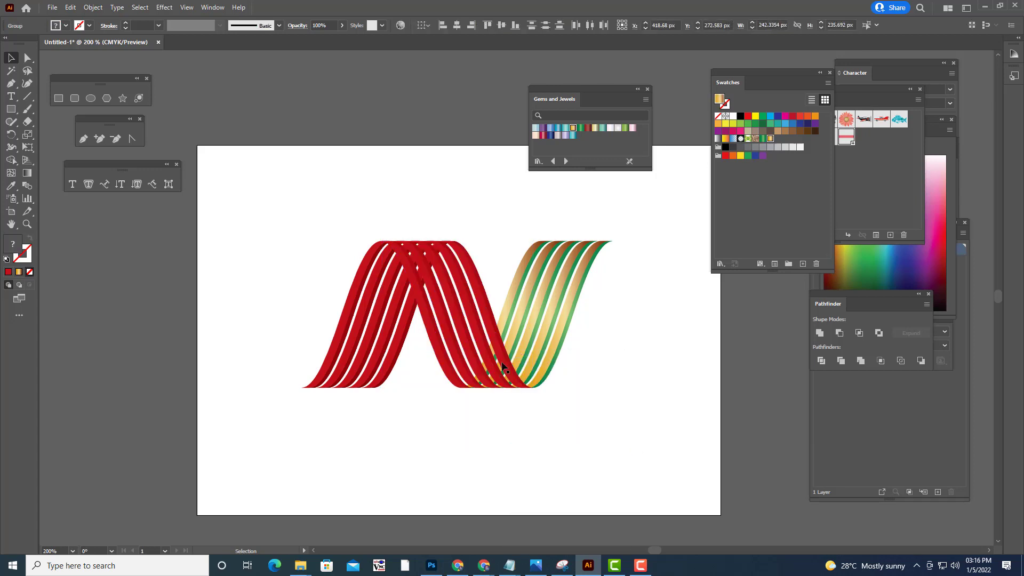
Unite the dark side pieces of the middle band's two rightmost stripes with Pathfinder, one stripe at a time
left_click(525, 361)
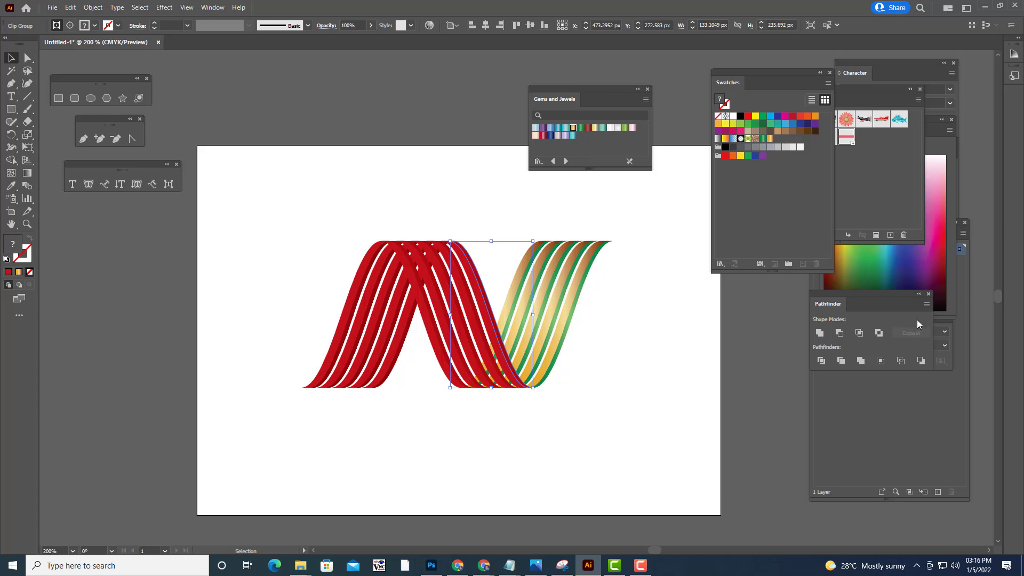
left_click(822, 335)
left_click(660, 354)
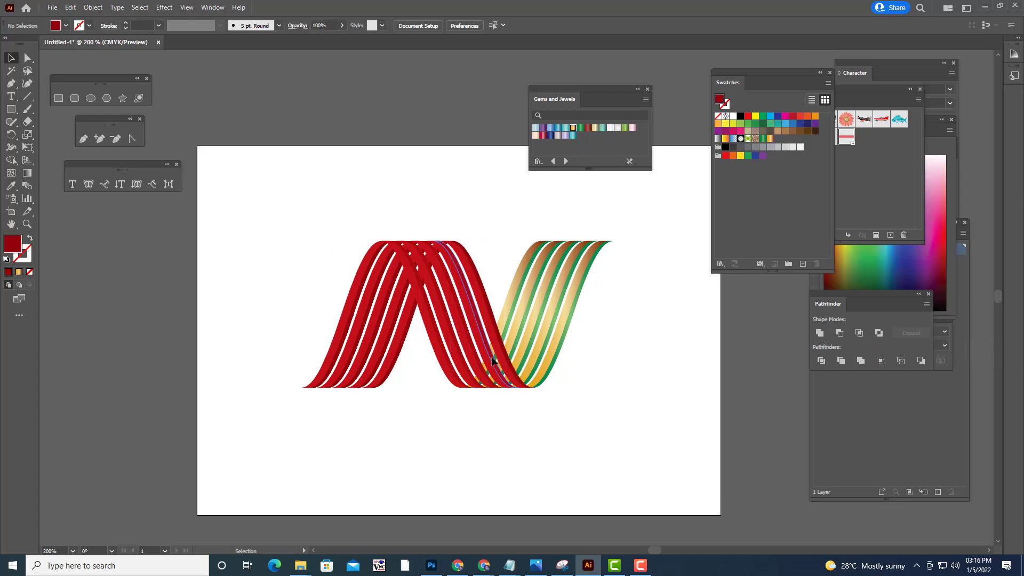
left_click(493, 362)
left_click(575, 434)
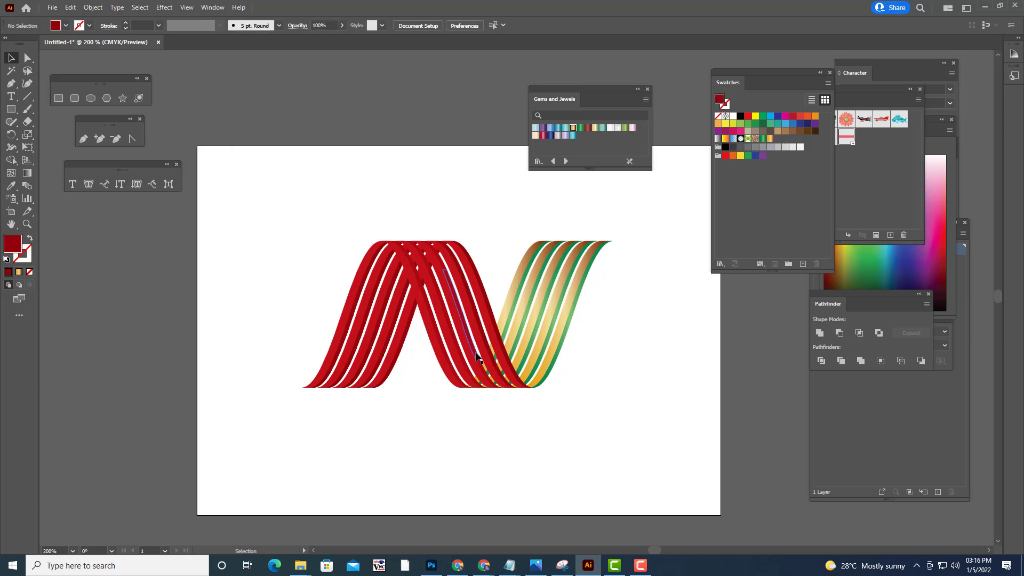
Unite the dark side pieces of the middle band's three remaining stripes with Pathfinder, one stripe at a time
left_click(477, 358)
left_click(820, 332)
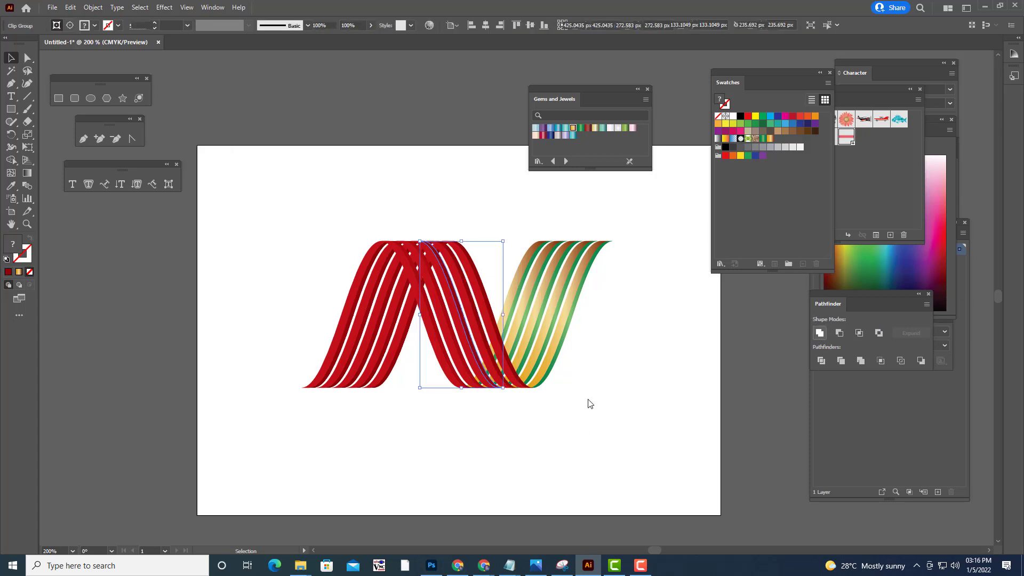
left_click(469, 358)
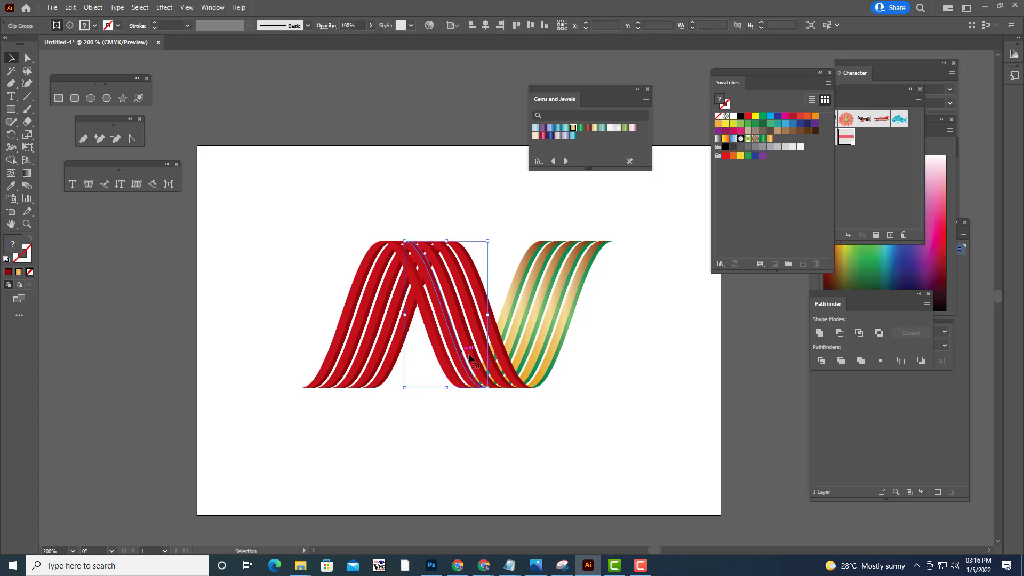
left_click(820, 332)
left_click(525, 439)
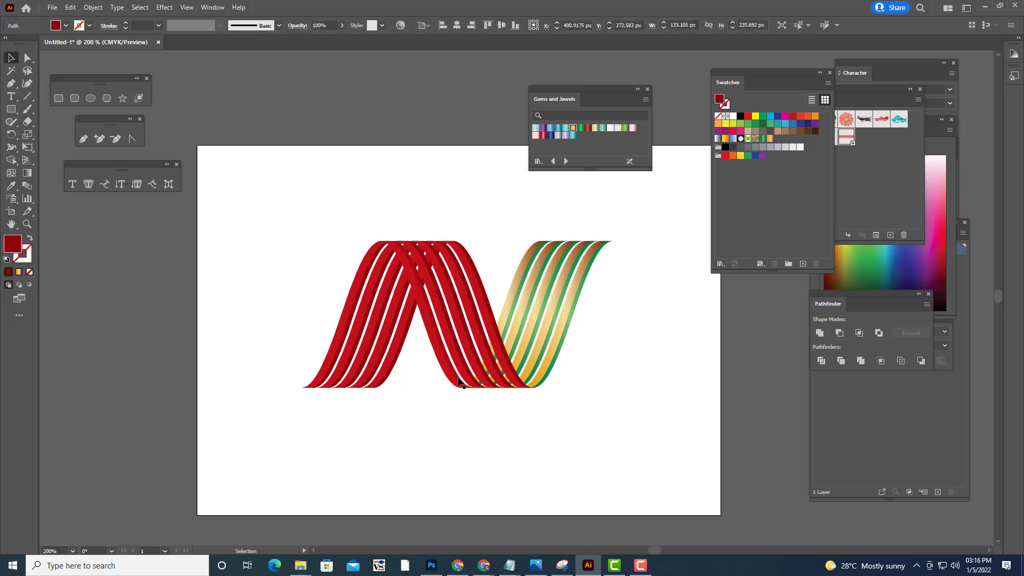
left_click(820, 332)
left_click(566, 435)
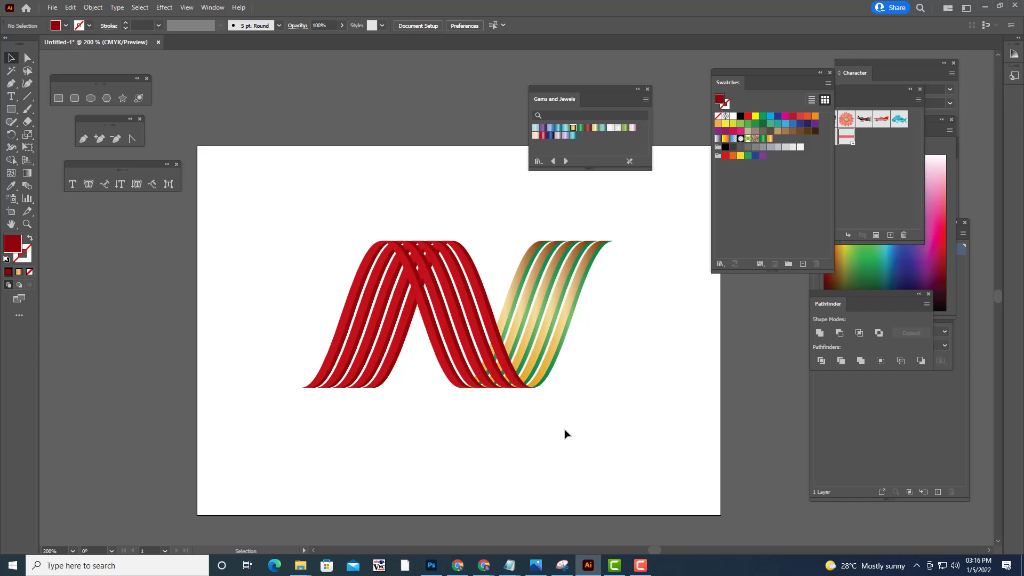
Fill the dark side piece of the middle band's rightmost stripe with the green Gems and Jewels gradient
left_click(516, 370)
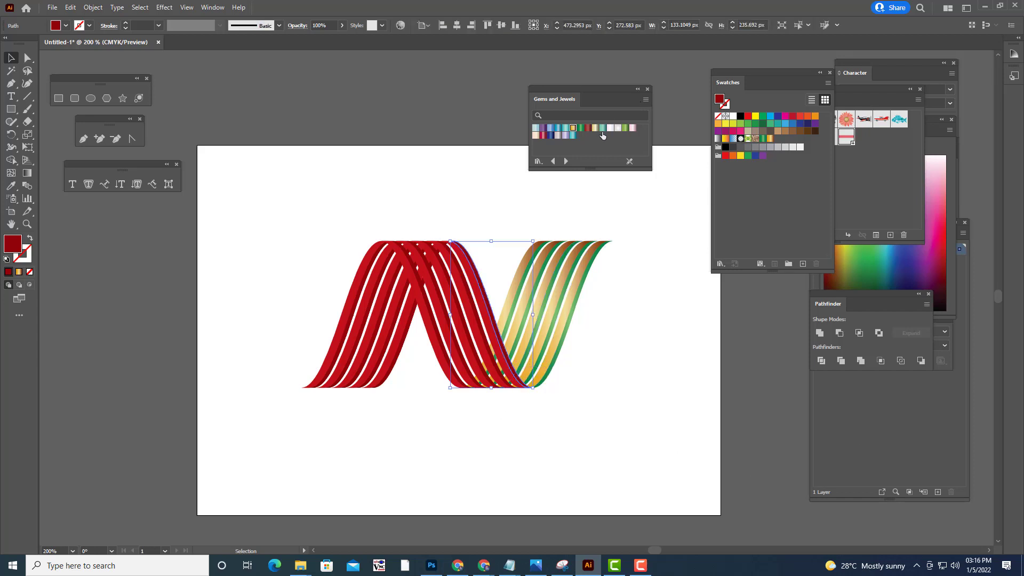
left_click(580, 128)
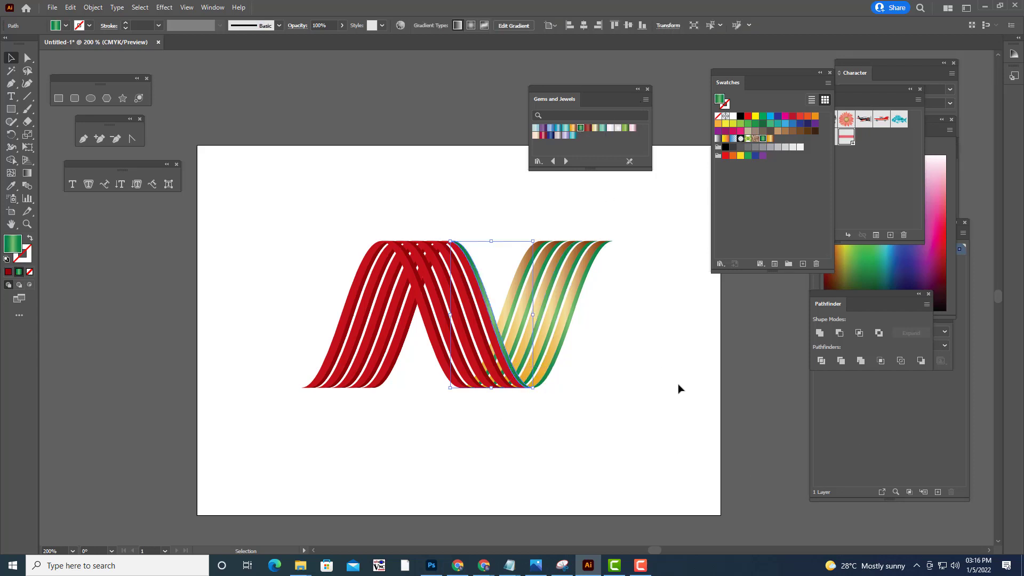
left_click(581, 398)
left_click(488, 350)
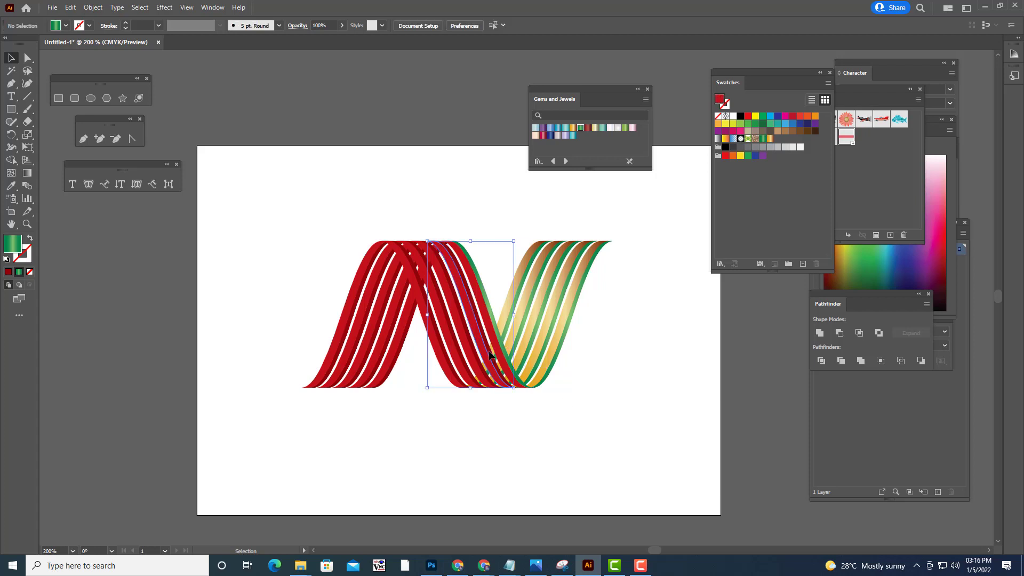
left_click(580, 129)
left_click(605, 427)
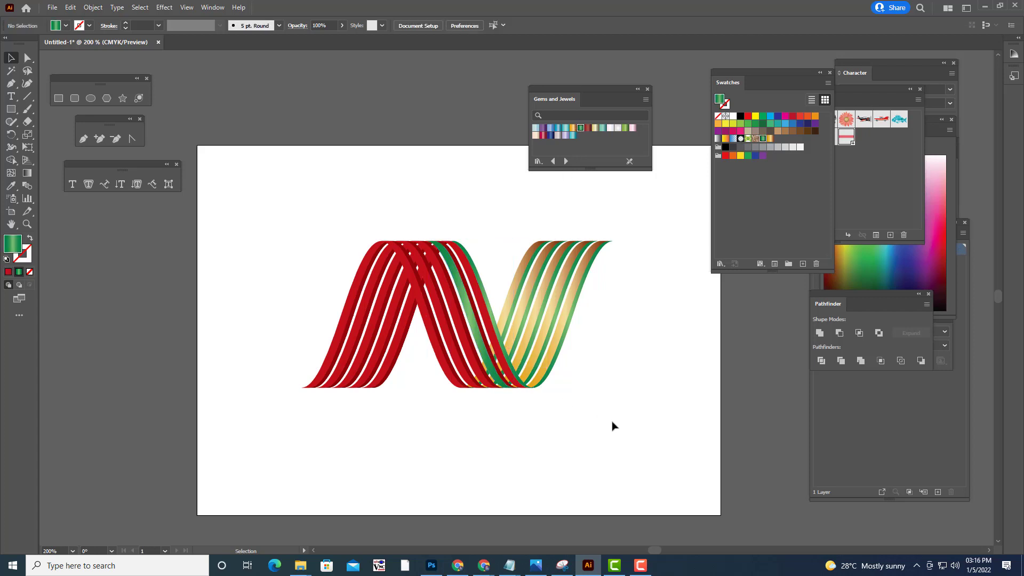
key("ctrl+z")
Apply the same green gradient to the dark side pieces of the middle band's four remaining stripes
left_click(491, 339)
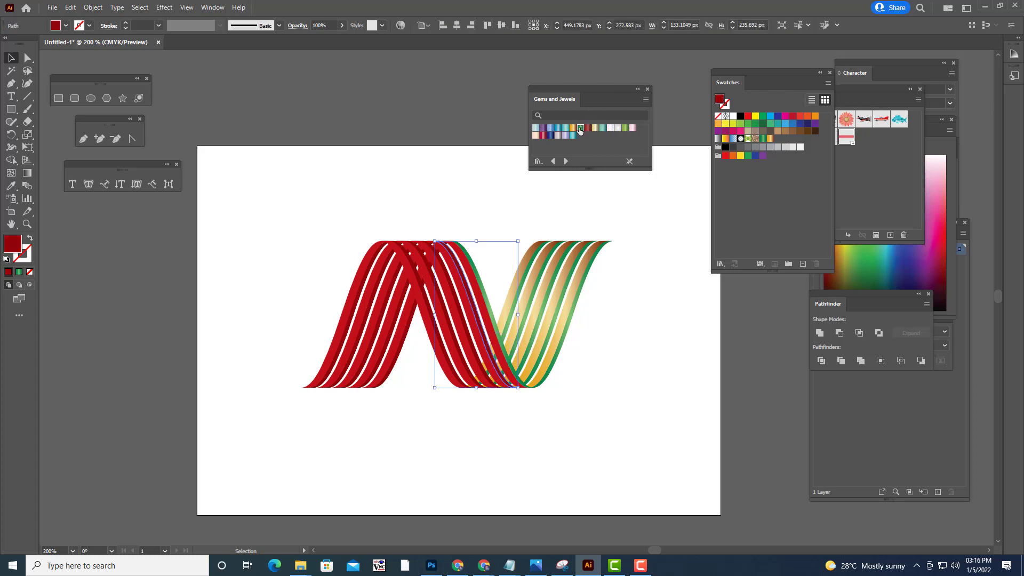
left_click(632, 335)
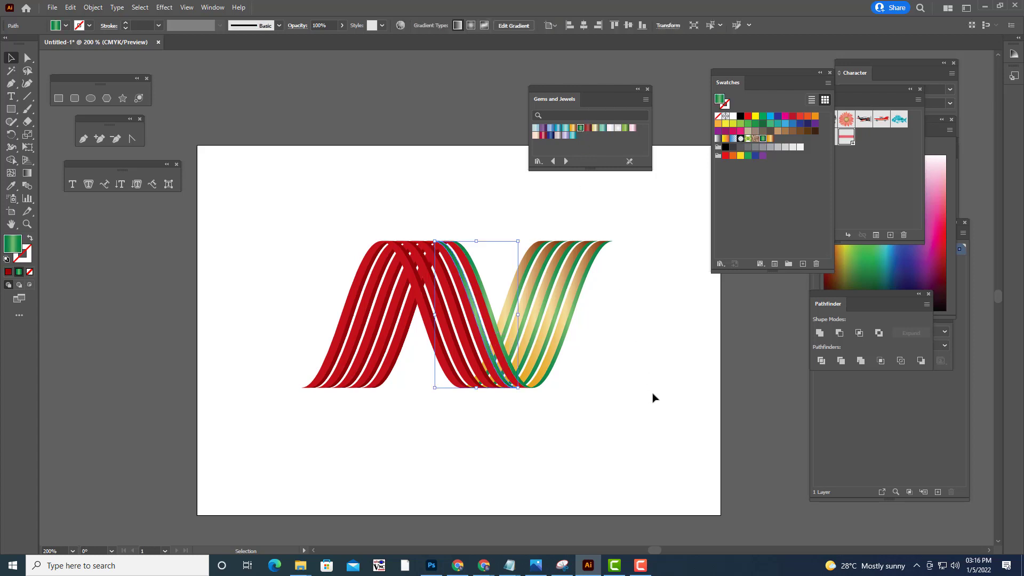
left_click(476, 354)
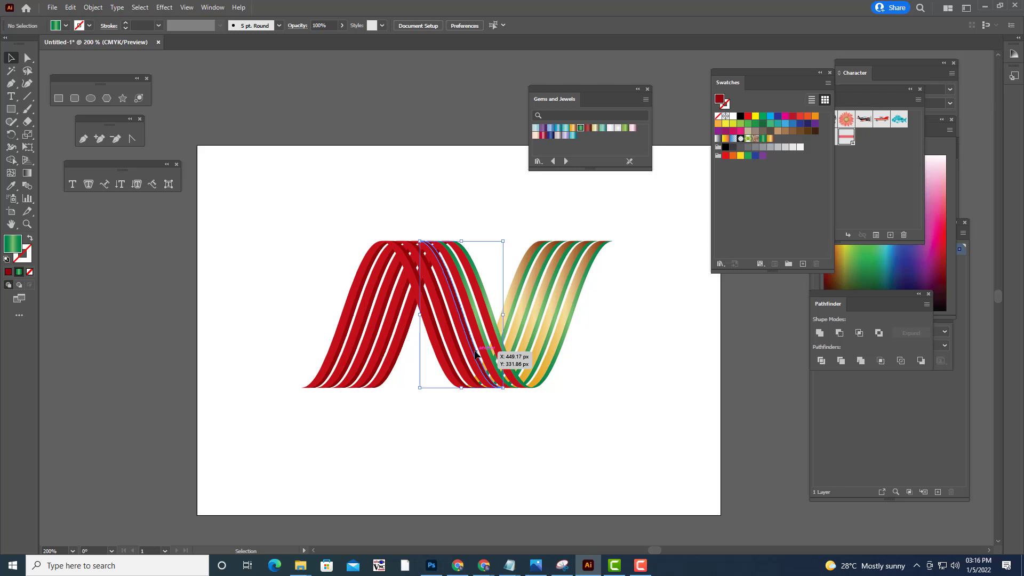
left_click(580, 129)
left_click(629, 403)
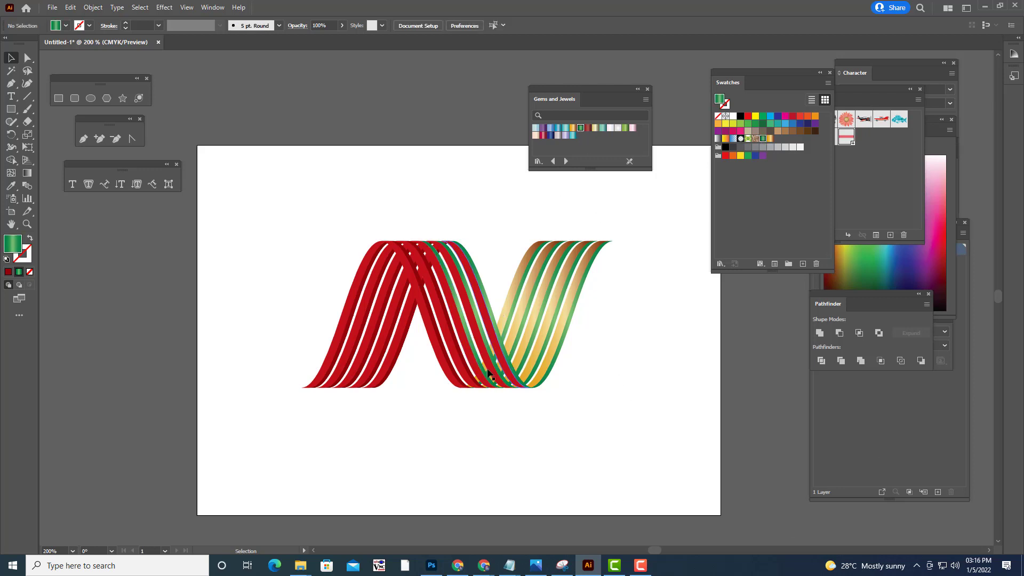
left_click(454, 334)
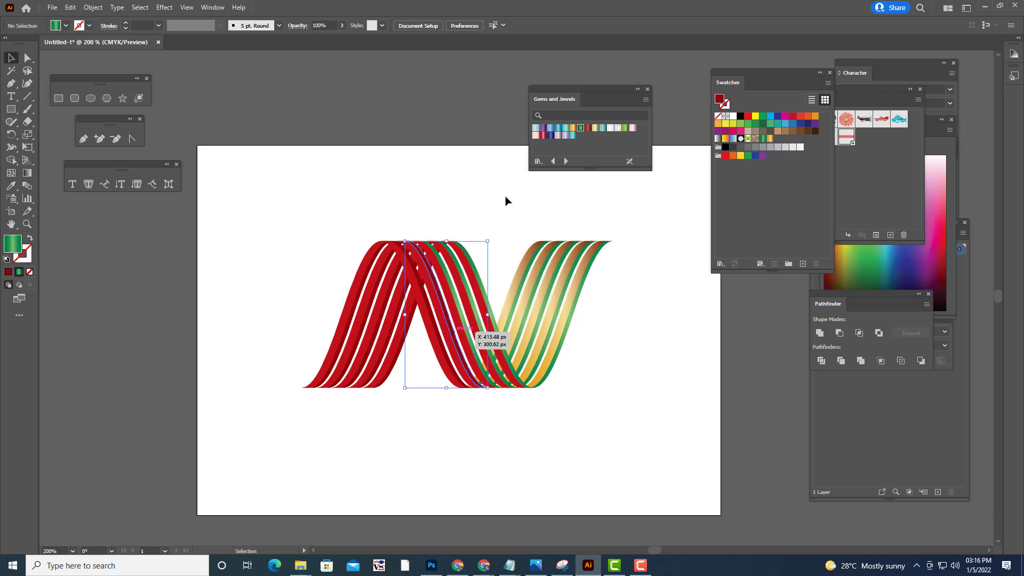
left_click(580, 128)
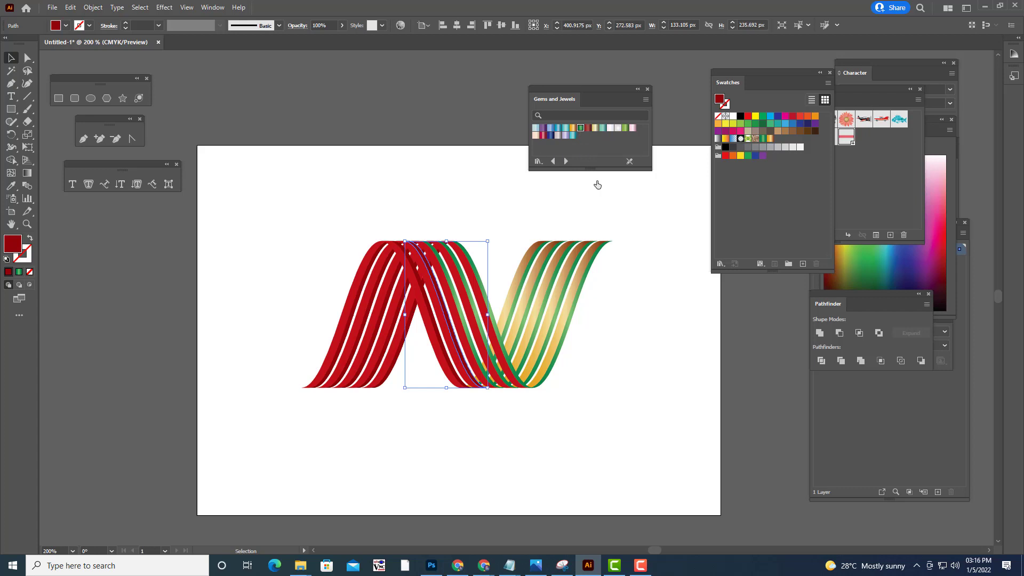
left_click(619, 414)
left_click(447, 355)
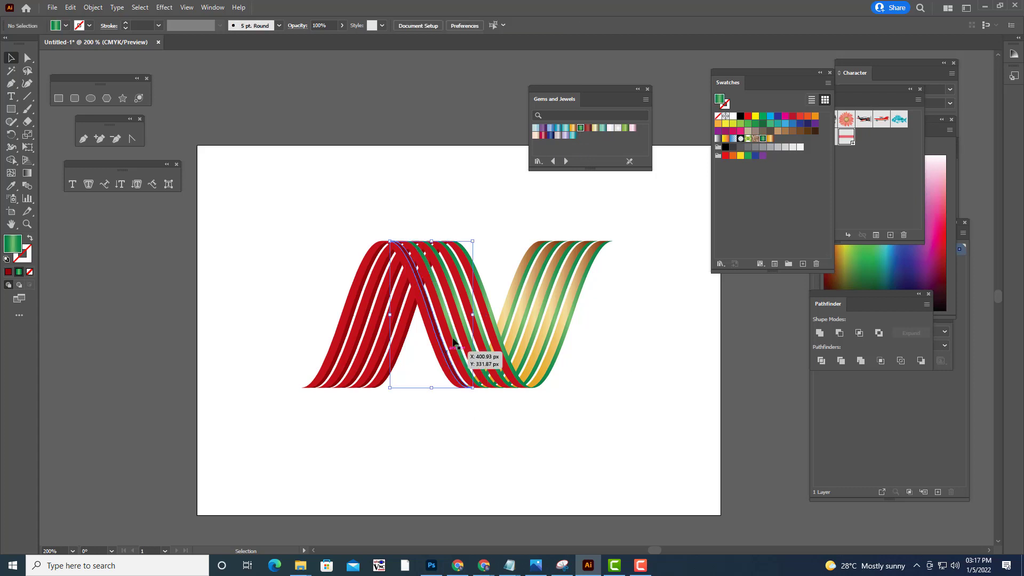
left_click(671, 323)
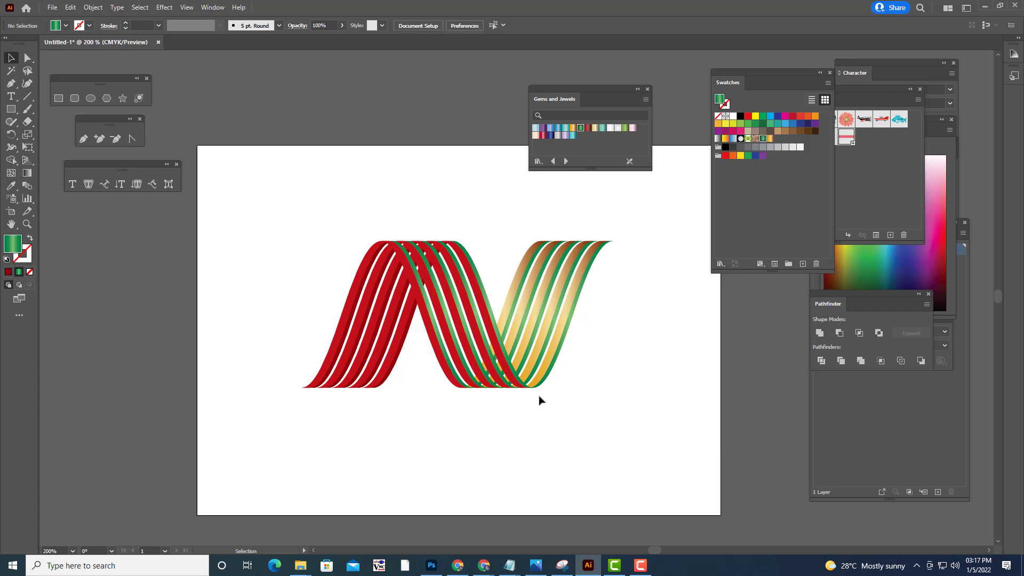
Fill the five red front faces of the middle band with the gold Gems and Jewels gradient, one stripe at a time
left_click(516, 384)
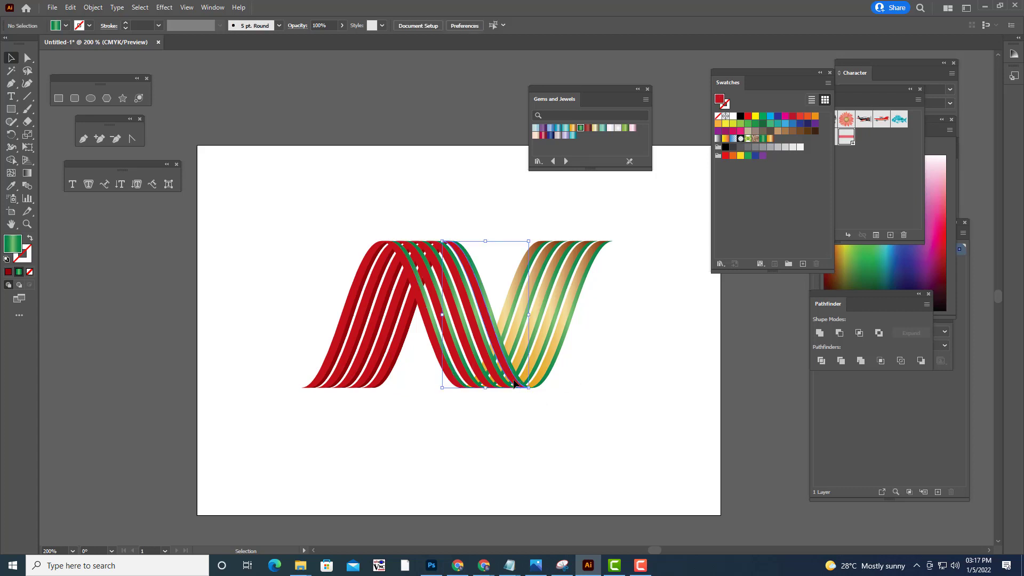
left_click(572, 128)
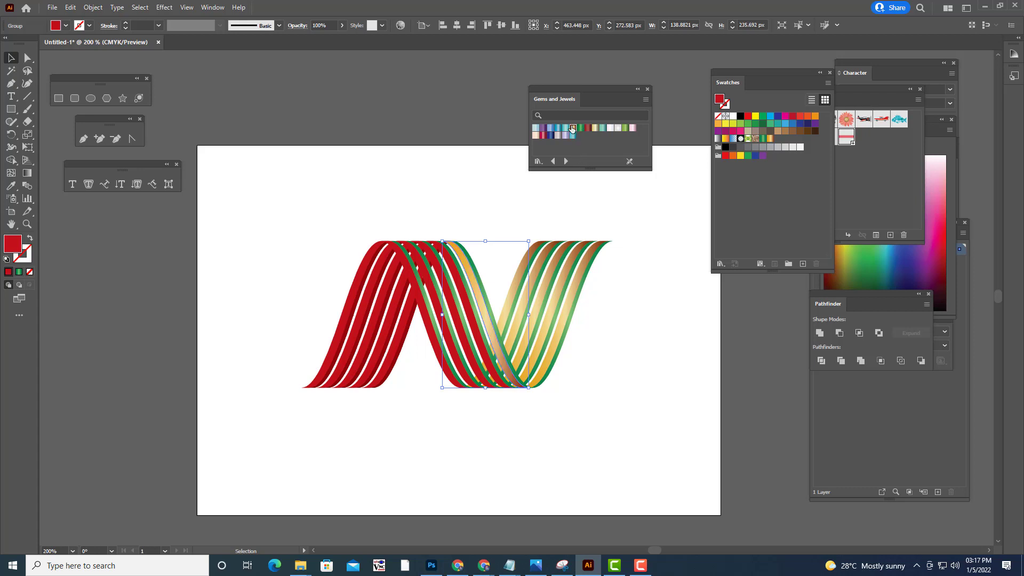
left_click(548, 424)
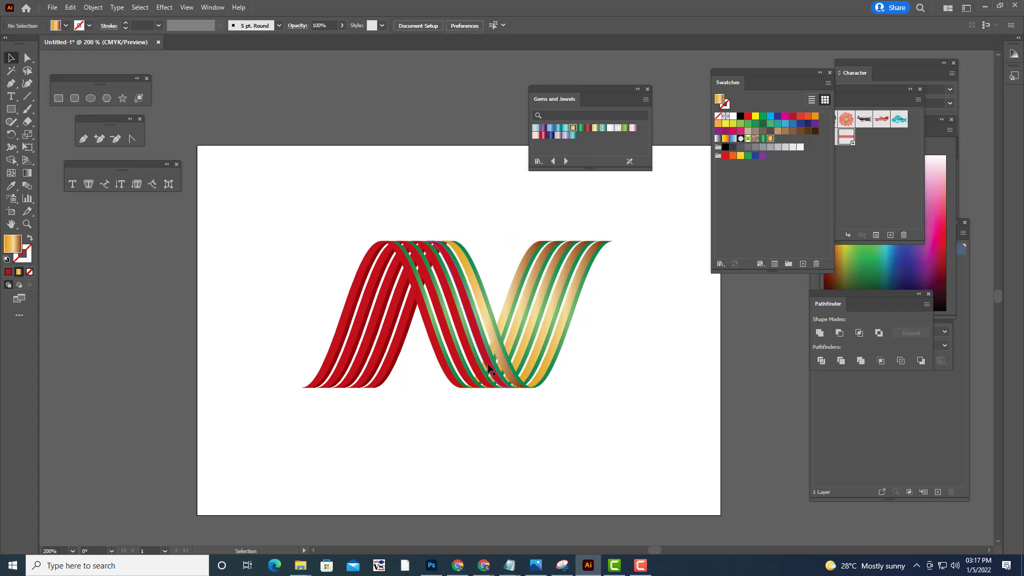
left_click(488, 363)
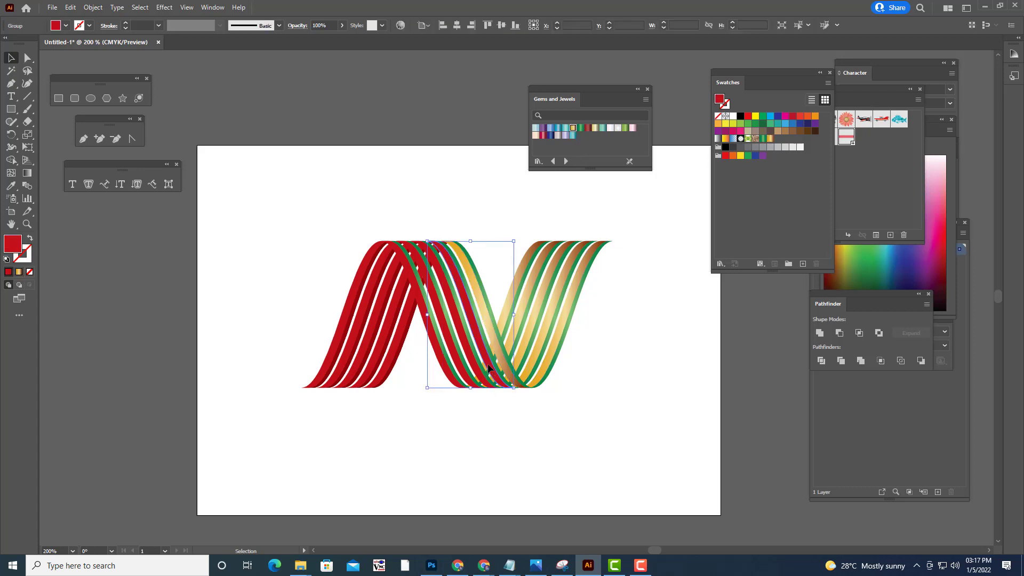
left_click(592, 386)
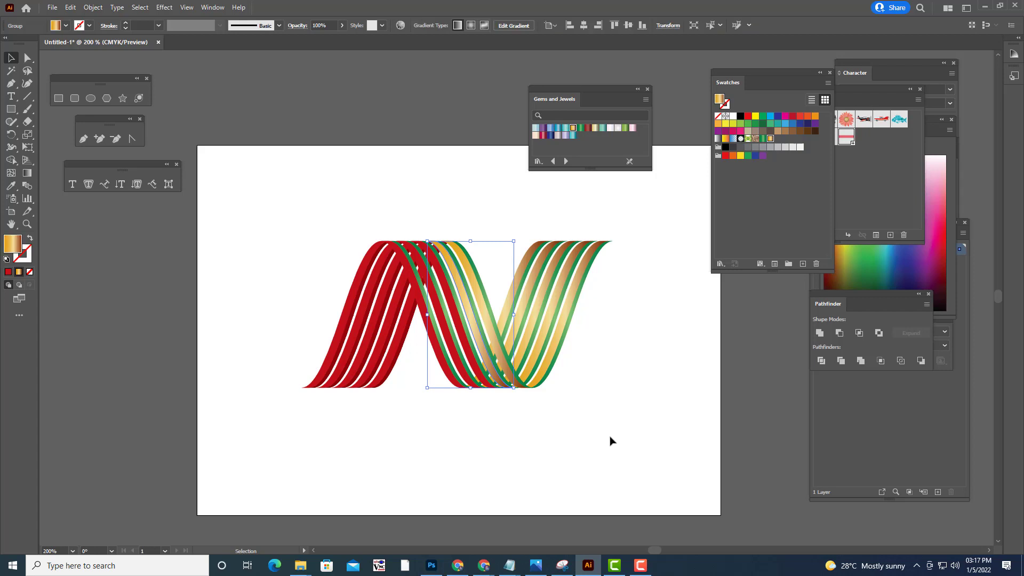
left_click(481, 380)
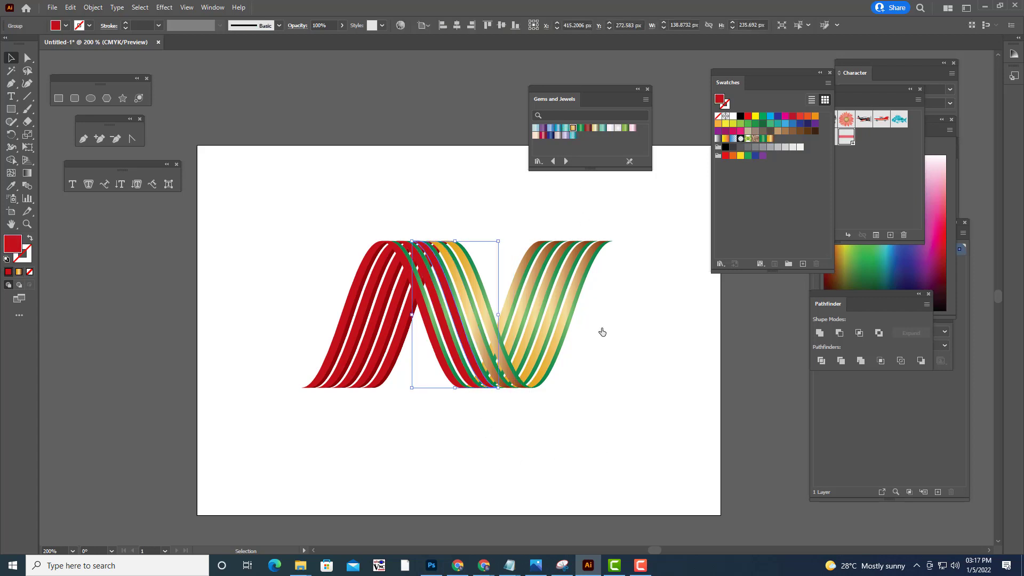
left_click(448, 403)
left_click(464, 366)
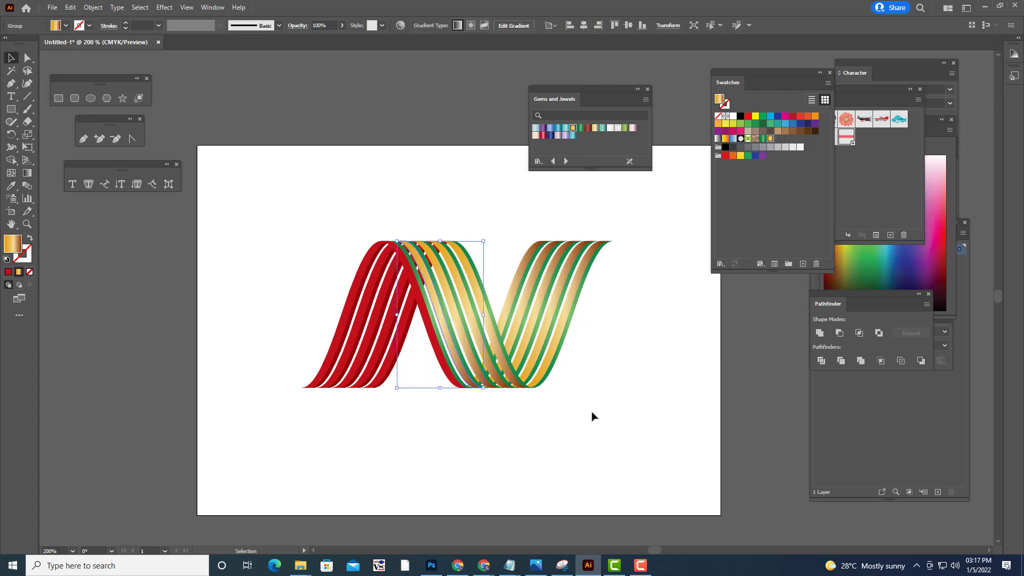
left_click_drag(457, 384, 442, 384)
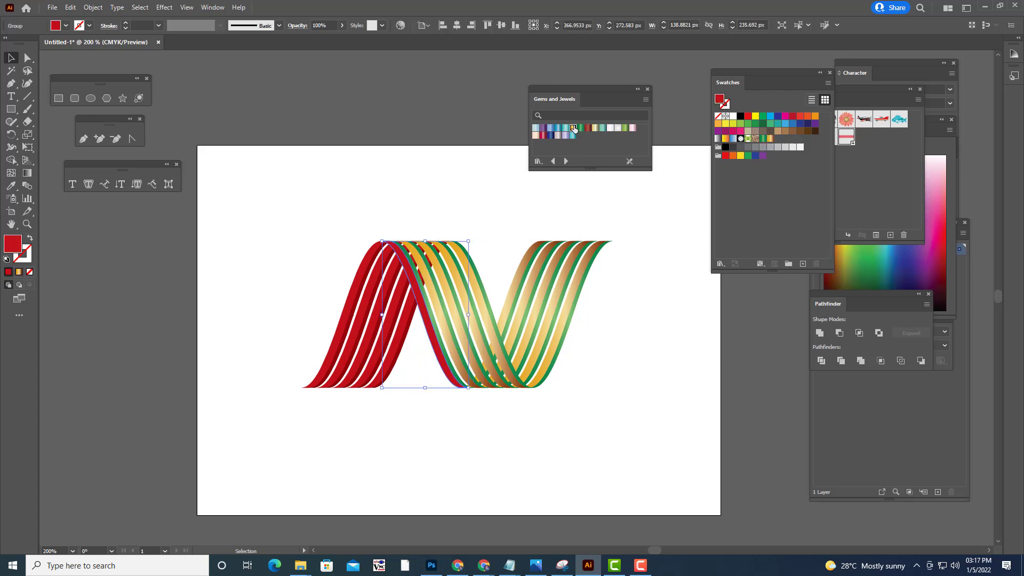
left_click(609, 334)
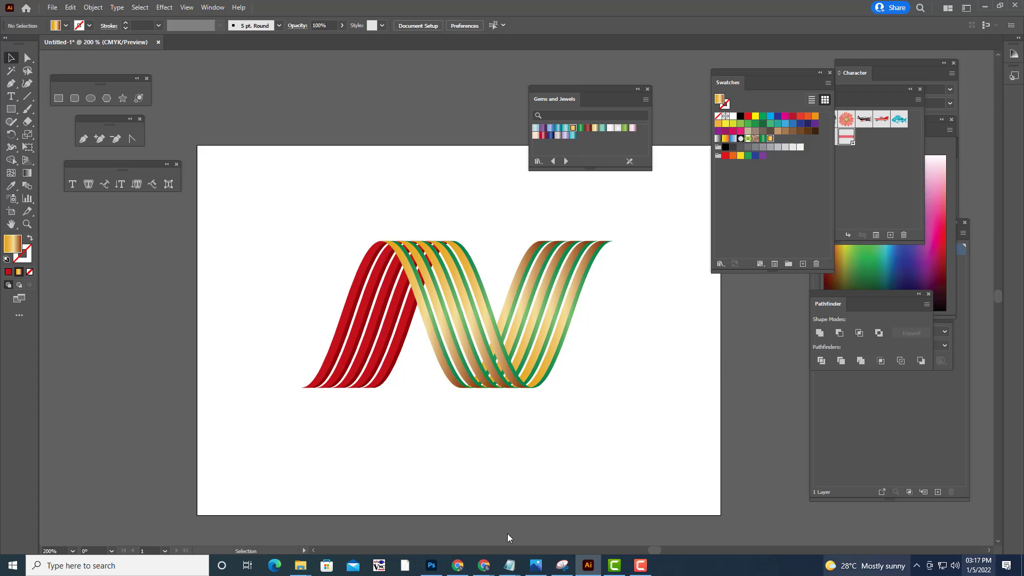
Ungroup the left-hand striped band repeatedly to free its individual stripe pieces
left_click(381, 364)
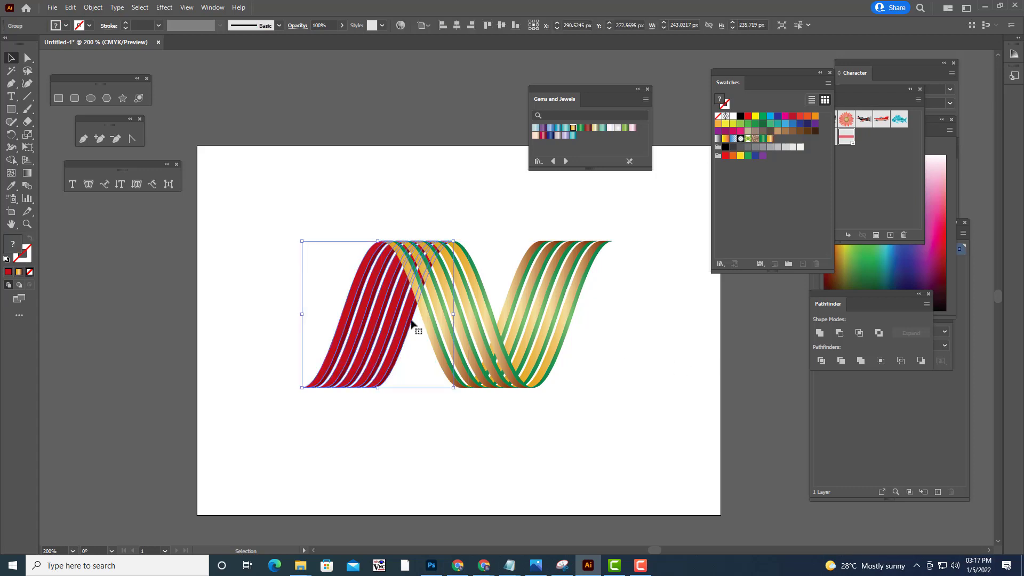
right_click(359, 319)
key("Escape")
left_click(461, 460)
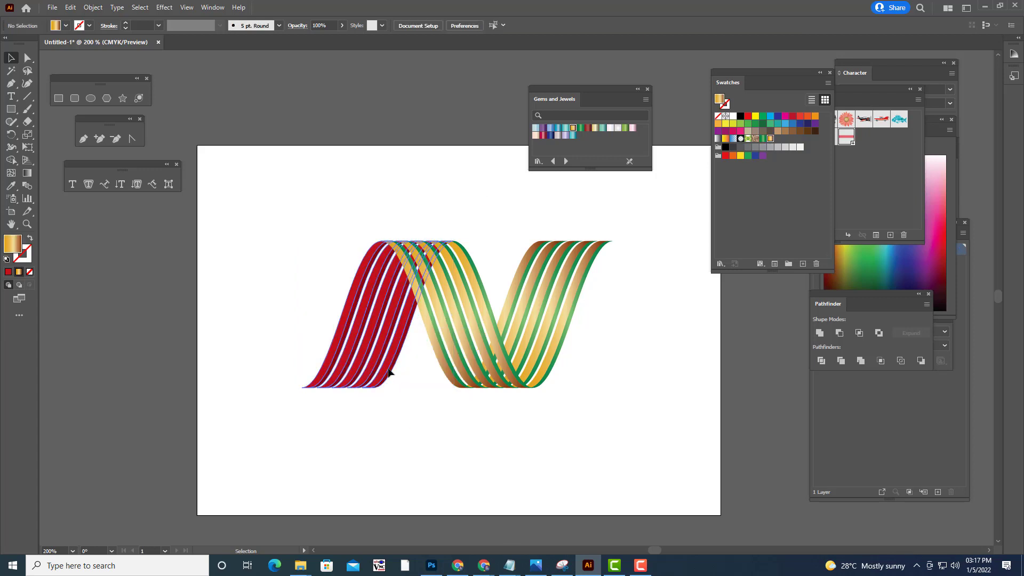
left_click(389, 373)
right_click(390, 370)
left_click(437, 457)
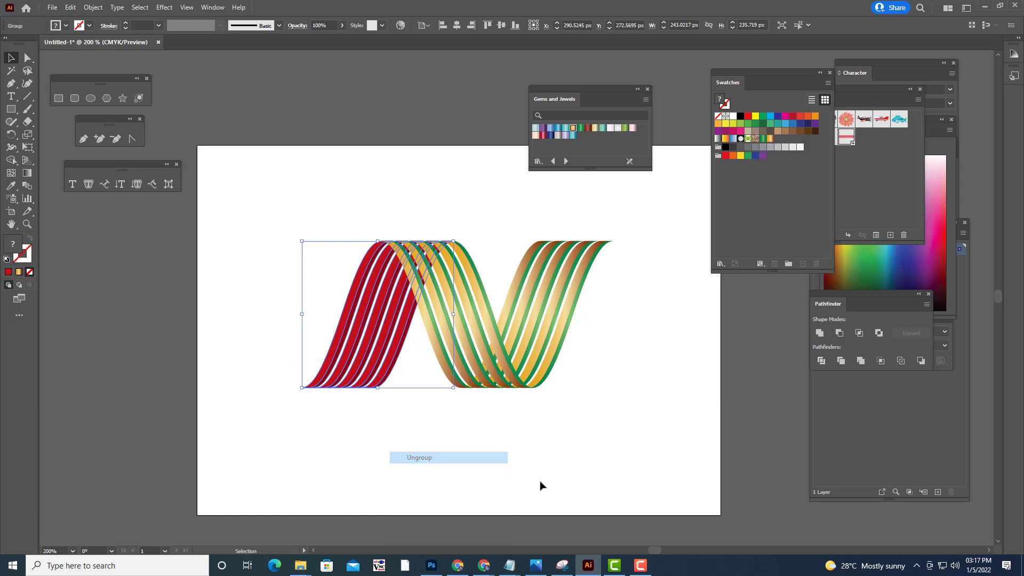
left_click(423, 406)
left_click(390, 378)
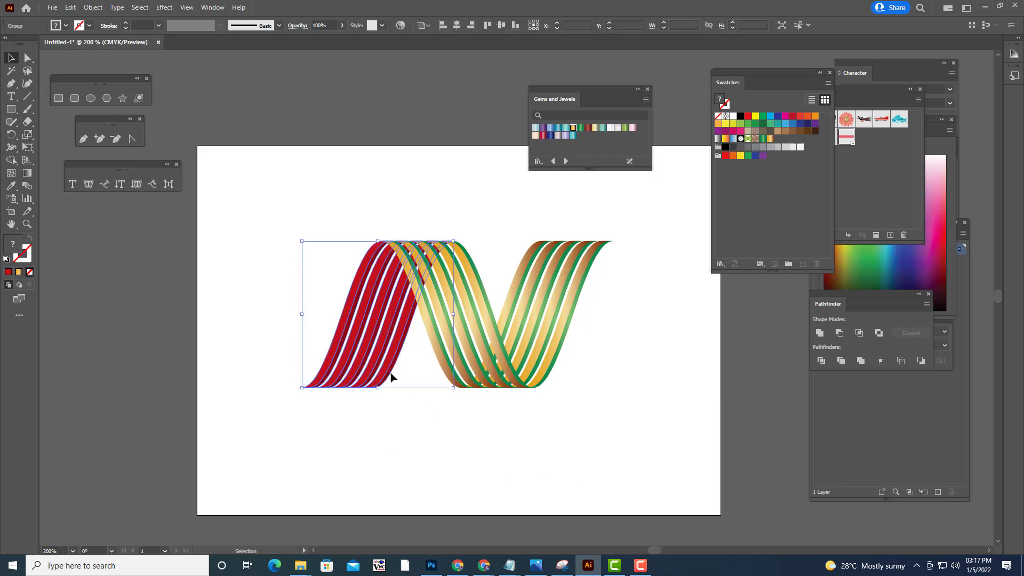
right_click(389, 362)
left_click(471, 452)
Unite the expanded dark side pieces of each of the left-hand band's five stripes into single shapes, one stripe at a time
left_click(394, 376)
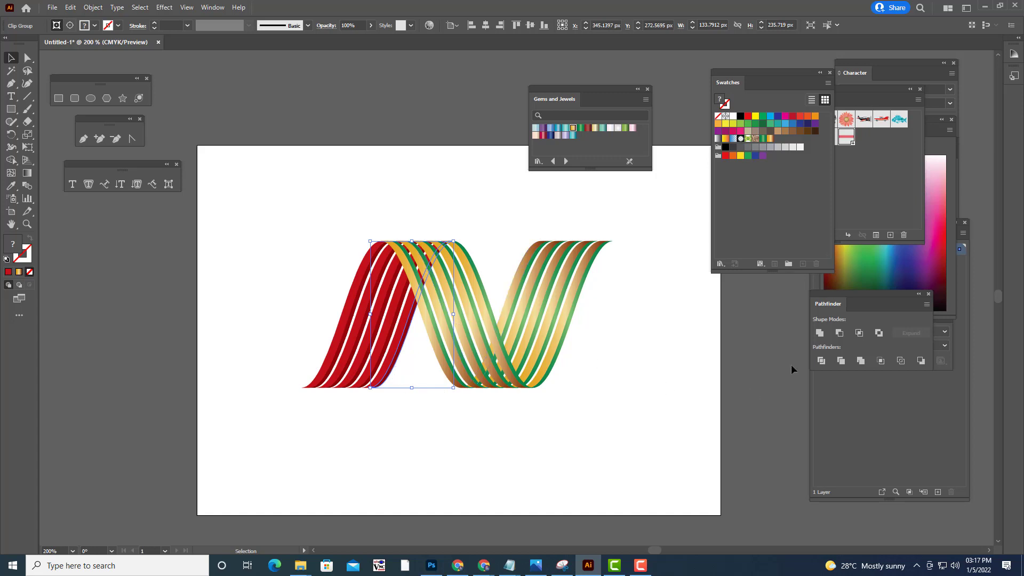
left_click(819, 333)
left_click(391, 368)
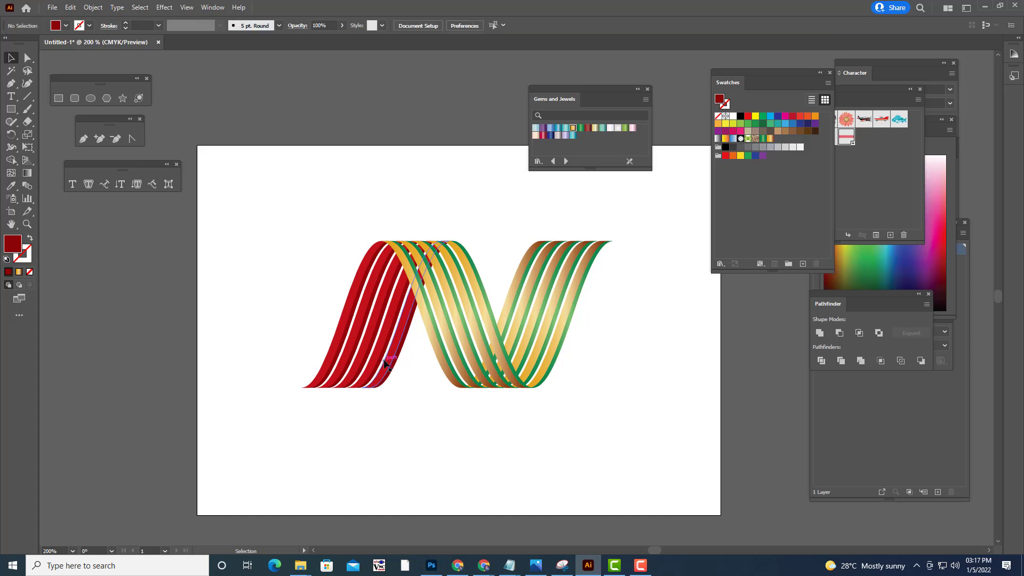
left_click(383, 362)
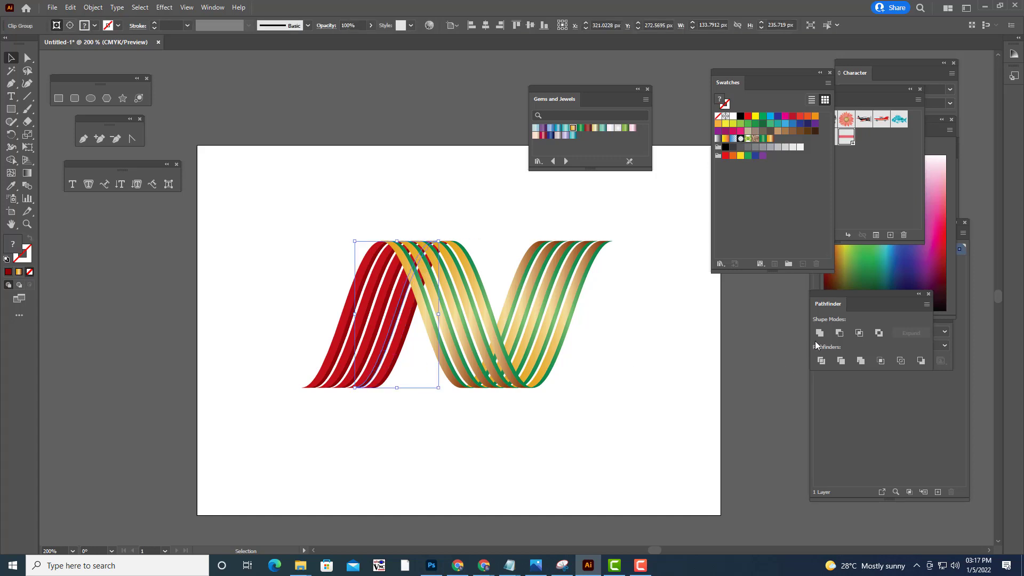
left_click(409, 404)
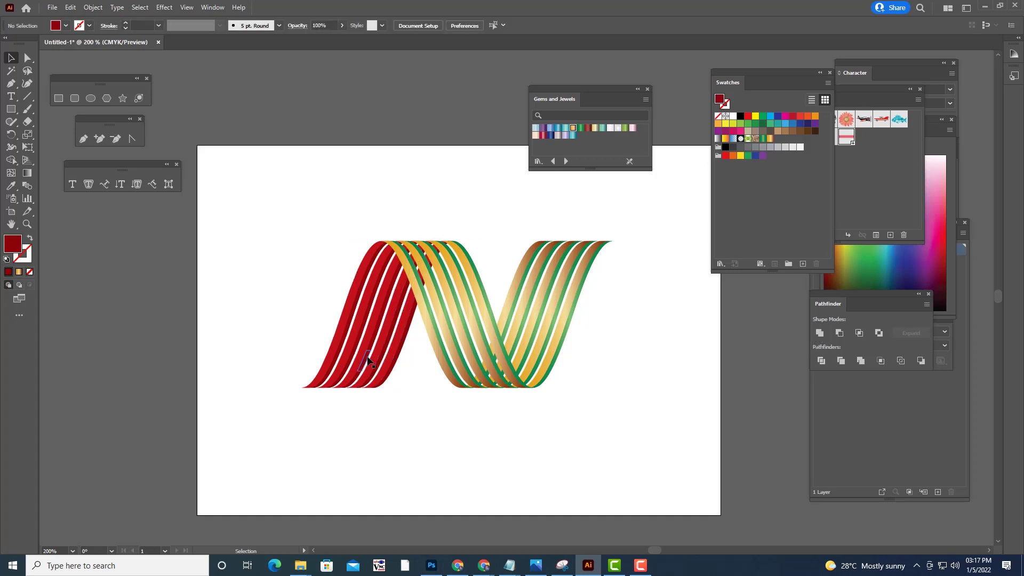
left_click(370, 360)
left_click(819, 333)
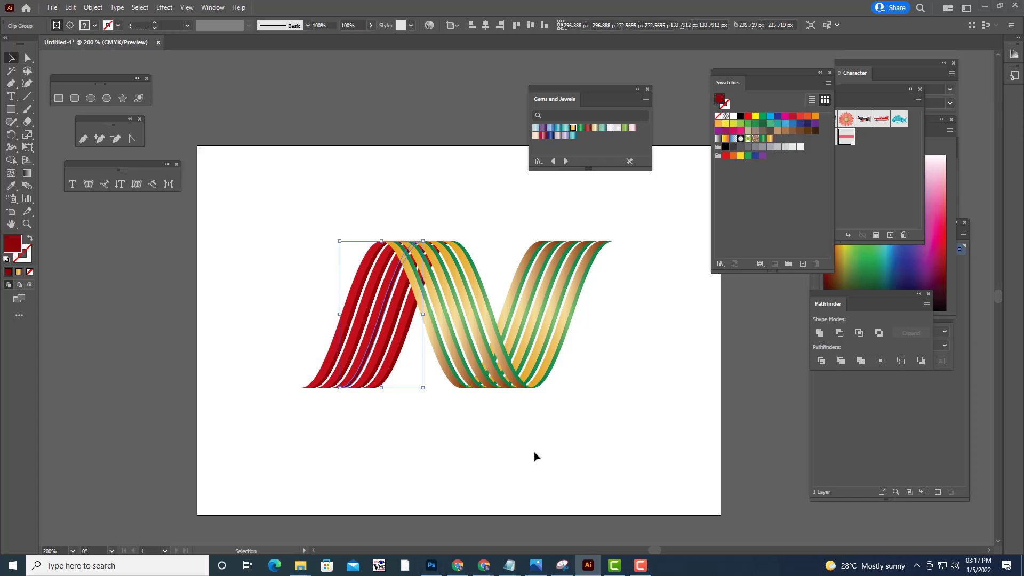
left_click(352, 394)
left_click(346, 368)
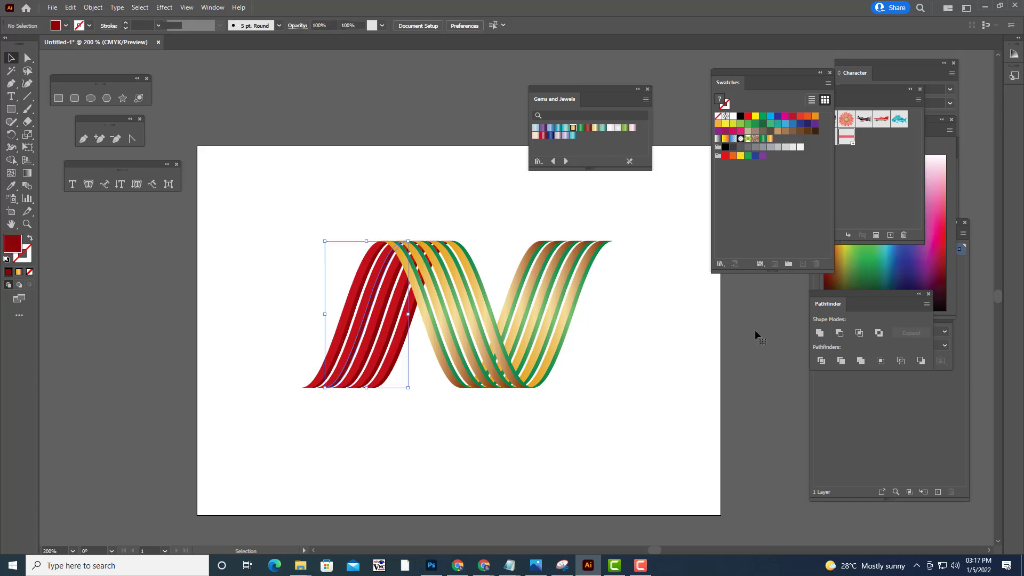
left_click(555, 443)
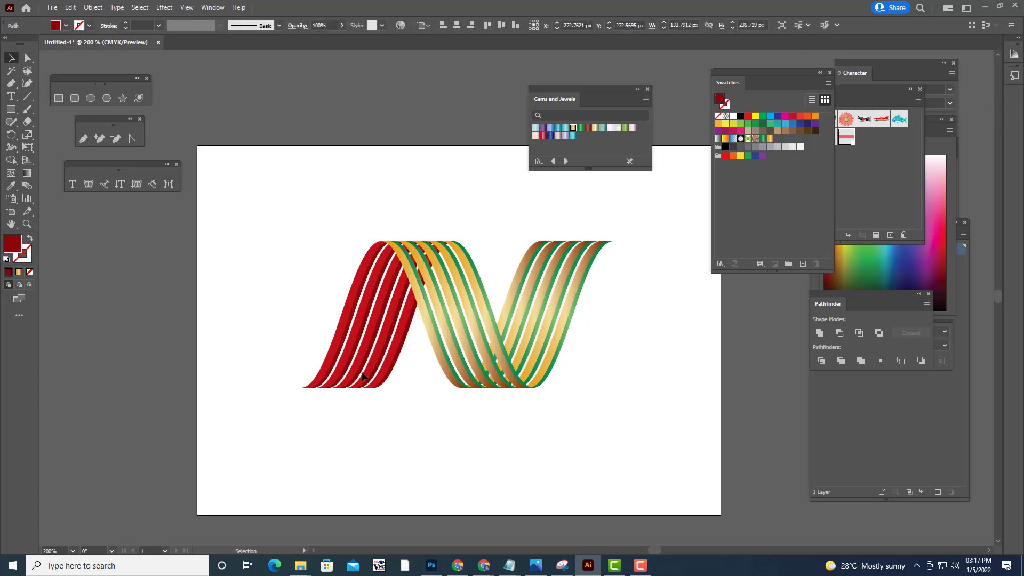
left_click(334, 365)
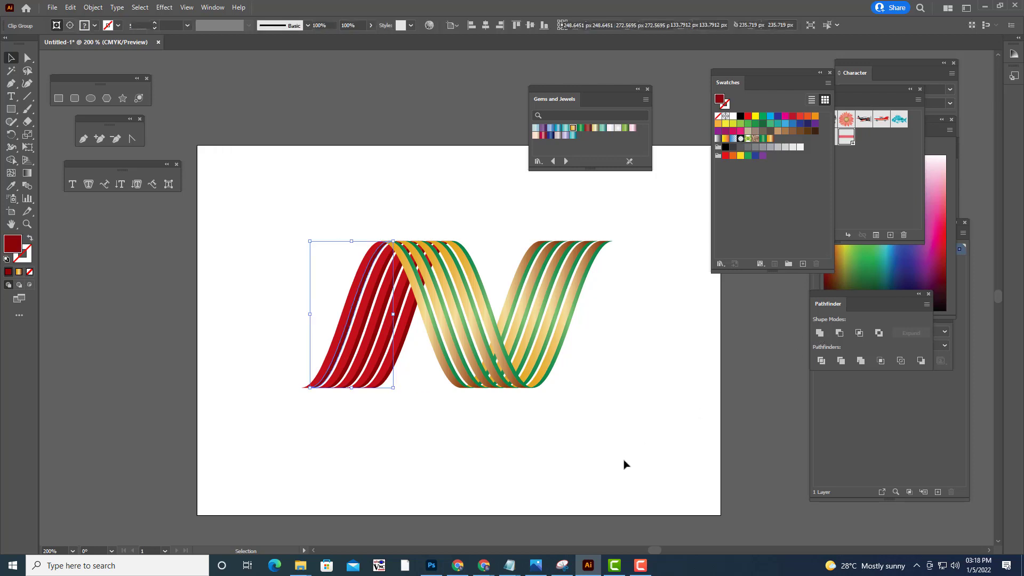
Fill the dark side pieces of the left-hand band's five stripes with the green Gems and Jewels gradient
left_click_drag(333, 386, 392, 382)
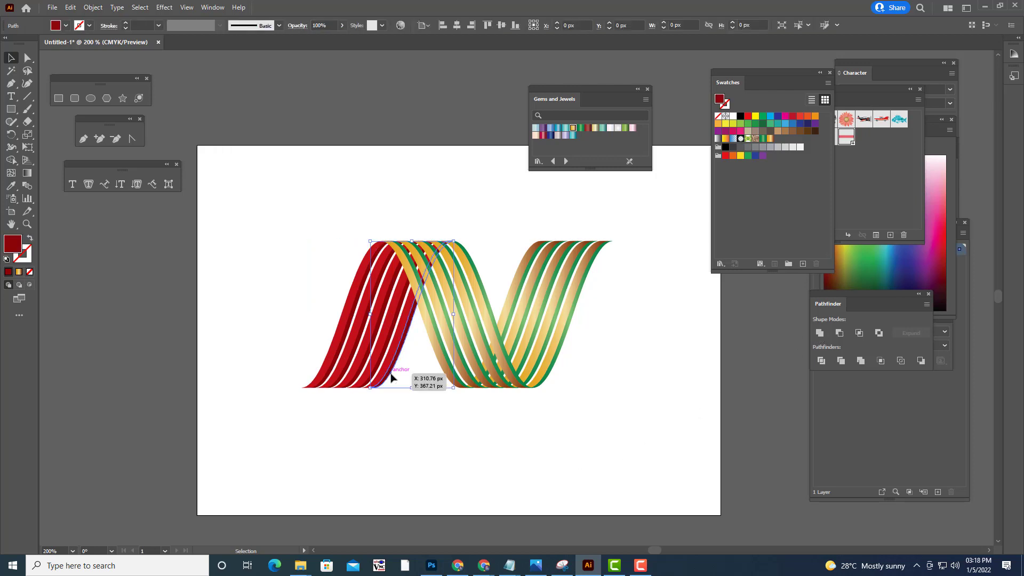
left_click(580, 128)
left_click(403, 333)
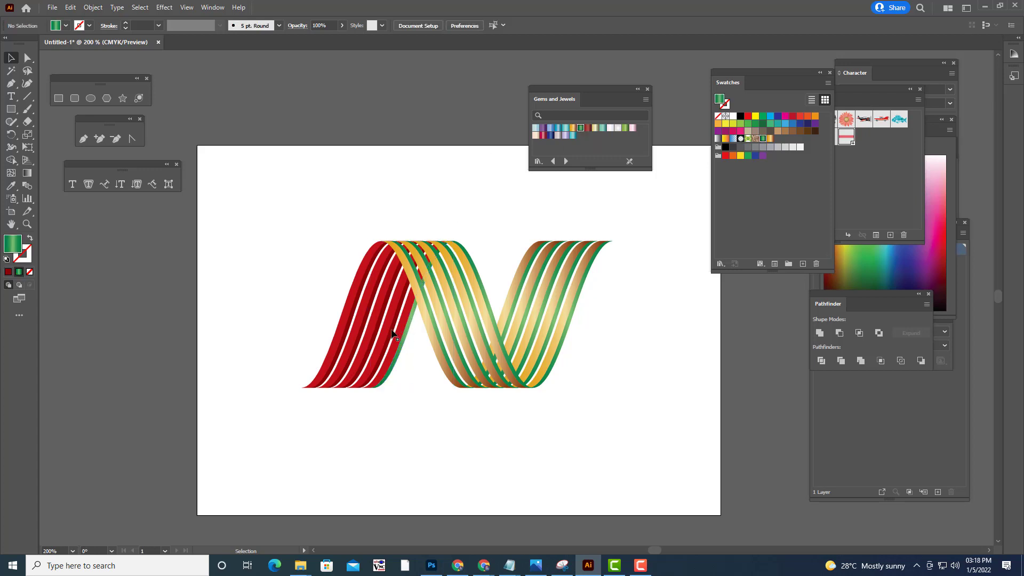
left_click(400, 330)
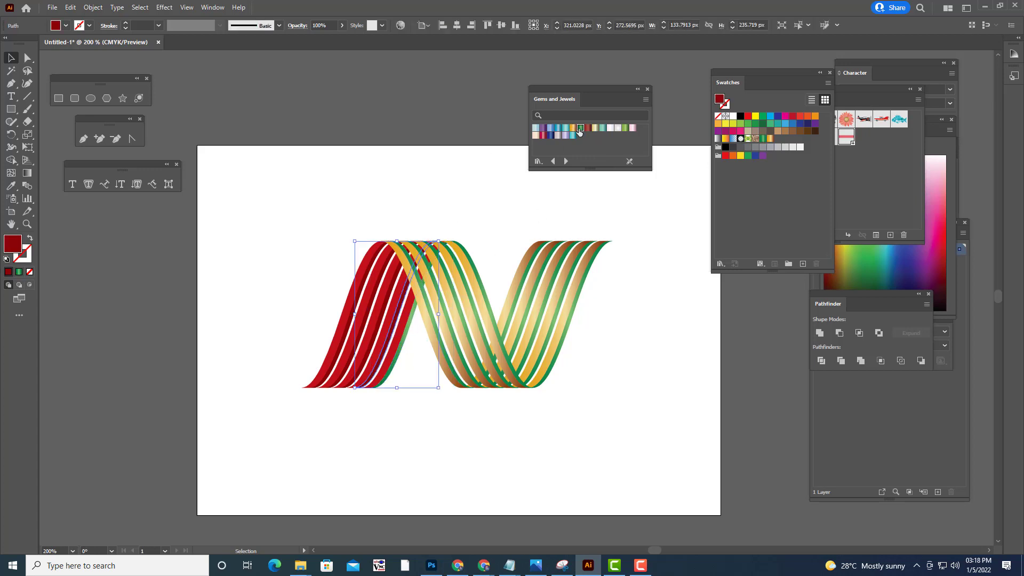
left_click_drag(384, 305, 377, 335)
left_click_drag(465, 249, 466, 249)
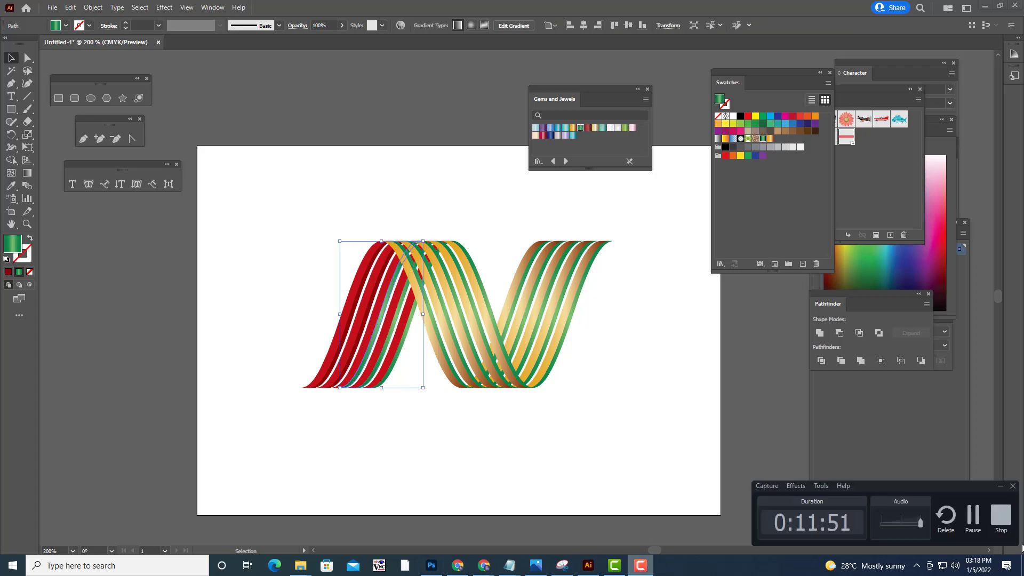
left_click(670, 273)
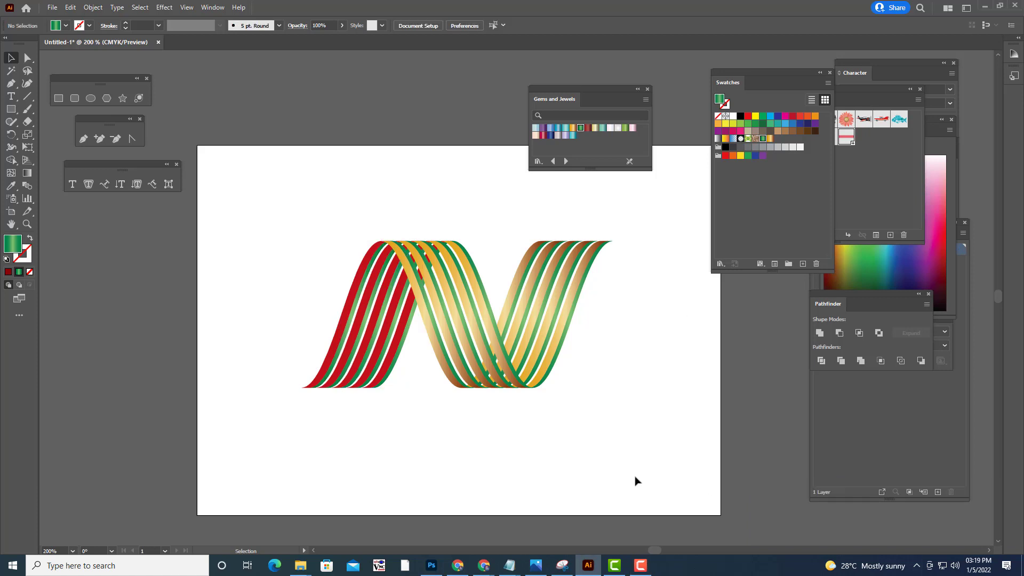
Copy the middle band's gold gradient onto the red front face of the left-hand band's rightmost stripe with the Eyedropper
left_click(392, 360)
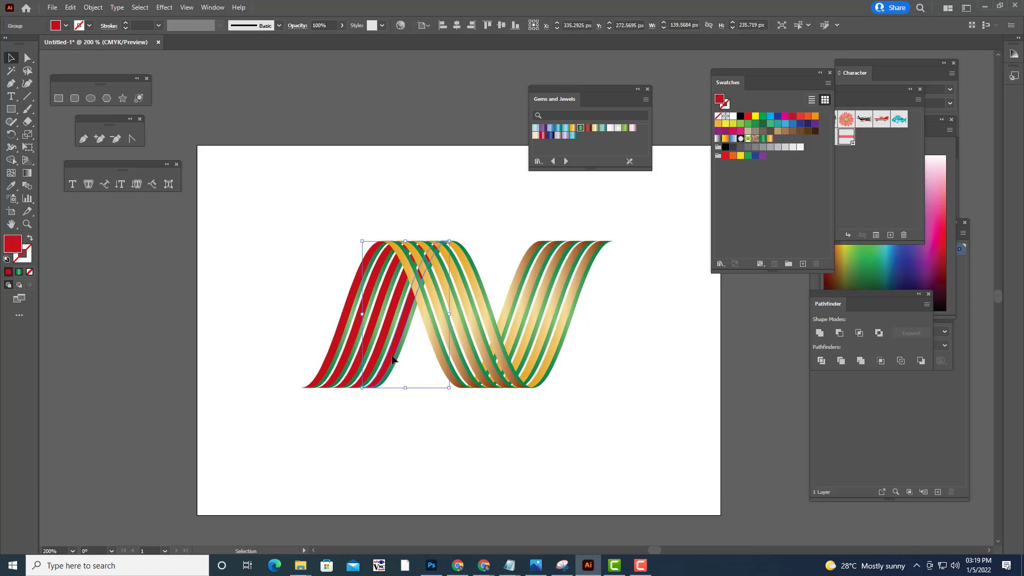
left_click(11, 185)
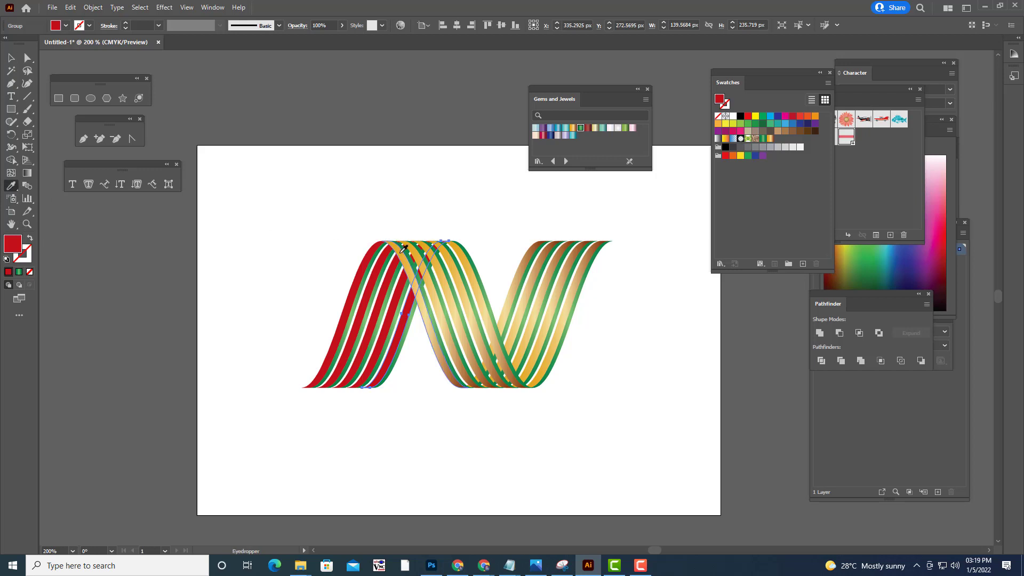
left_click(485, 303)
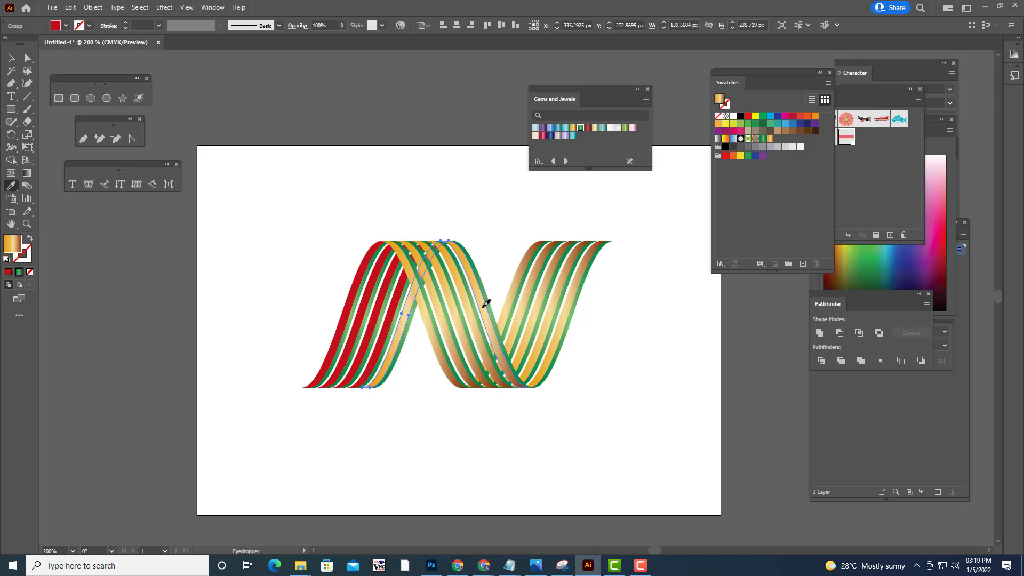
left_click(9, 58)
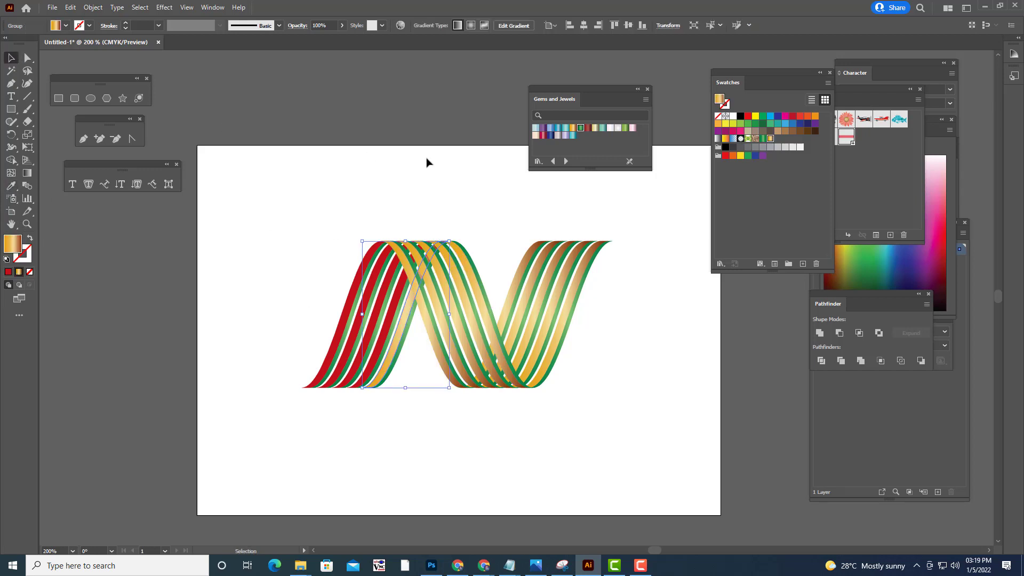
left_click(425, 163)
Sample the gold gradient onto the red front face of the left-hand band's second stripe from the right
left_click(389, 332)
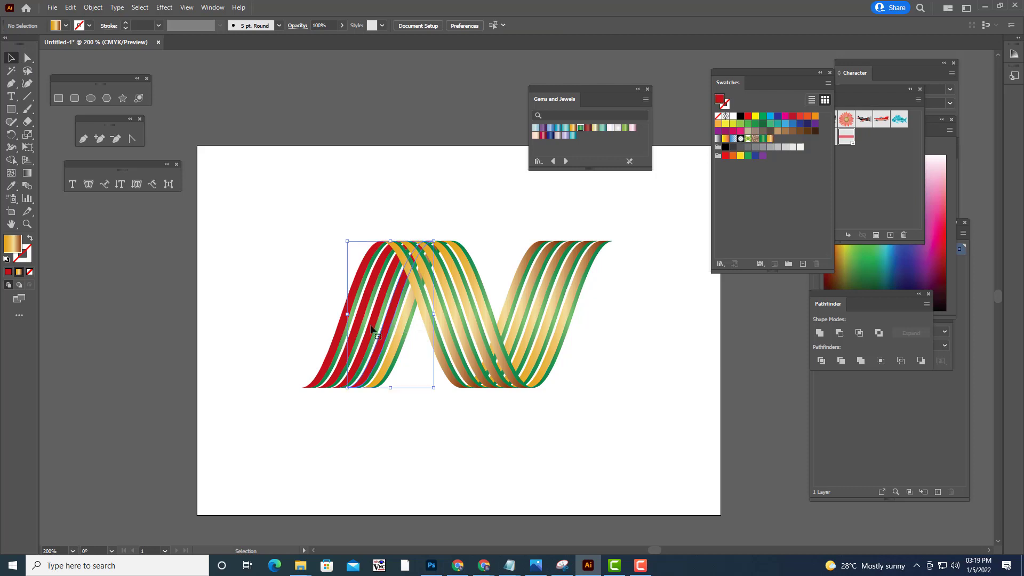
left_click(11, 186)
left_click(434, 297)
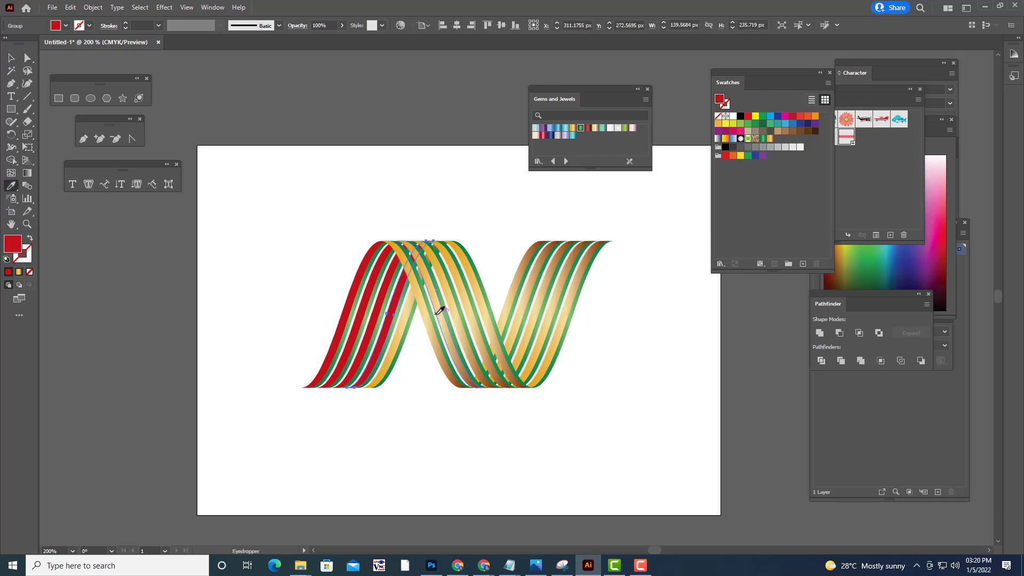
left_click(431, 312)
left_click(430, 314)
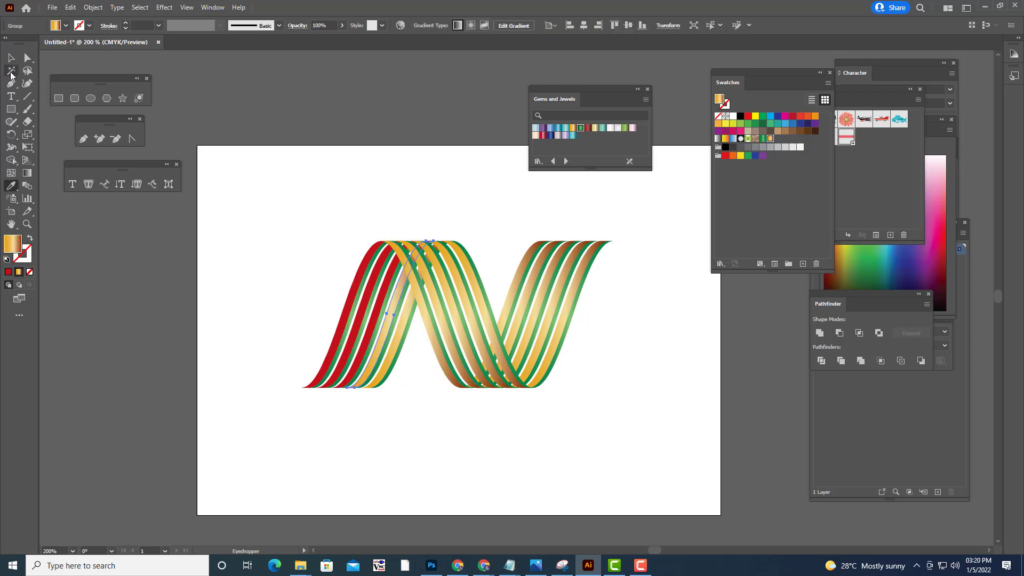
key("v")
Sample the gold gradient onto the red front face of the left-hand band's centre stripe
left_click(381, 341)
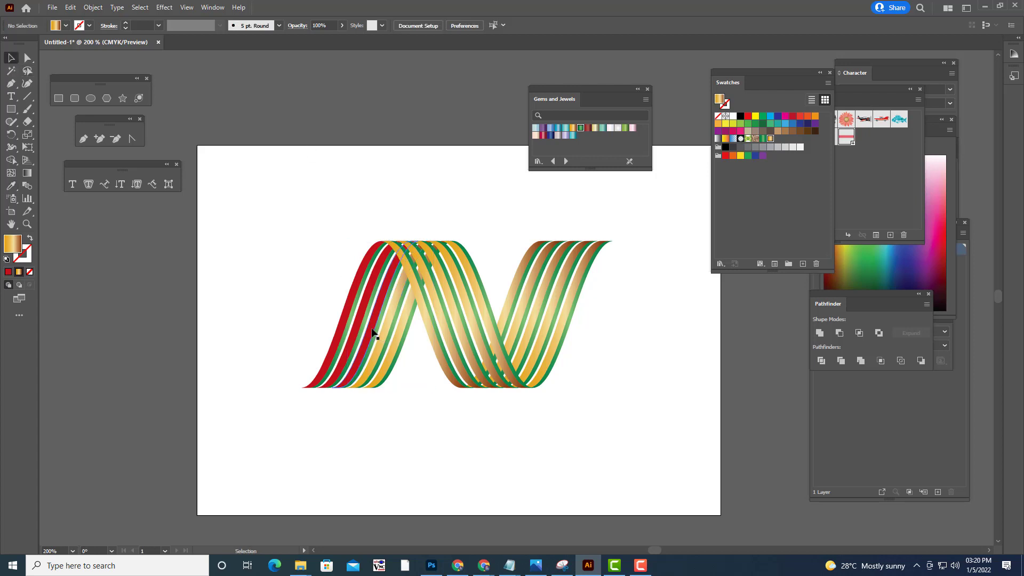
left_click(372, 332)
left_click(11, 186)
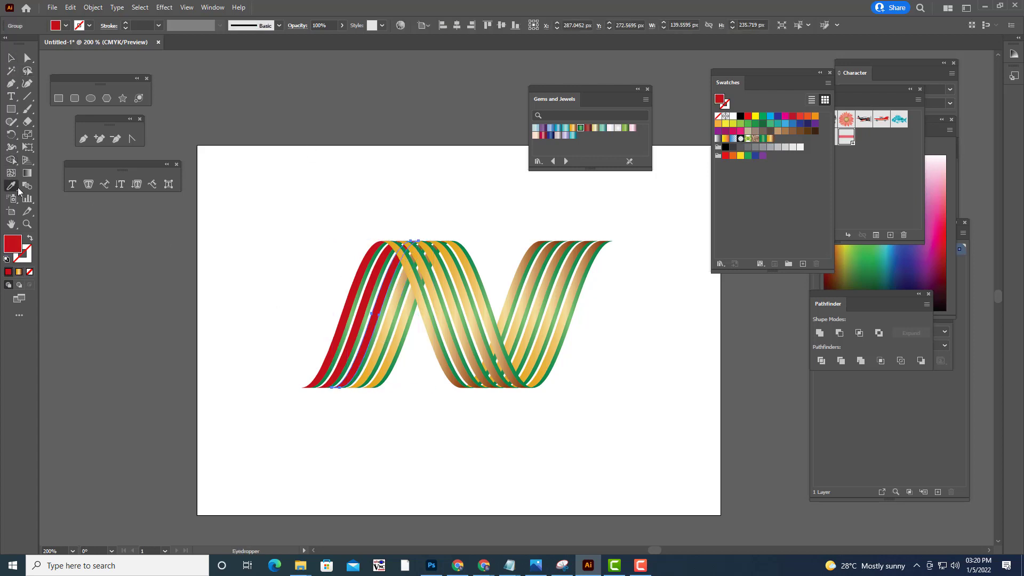
left_click(438, 297)
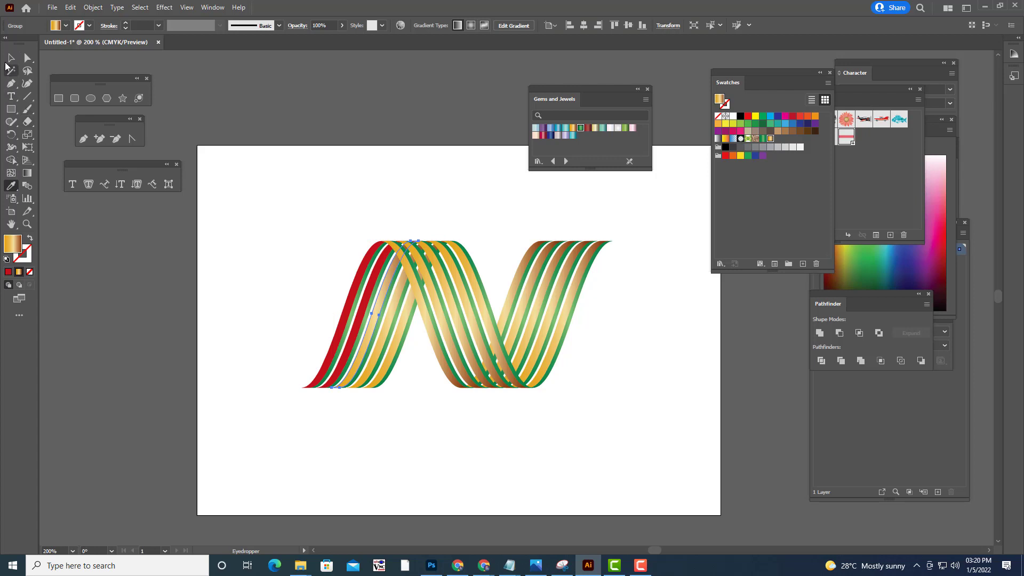
left_click(10, 58)
Sample the gold gradient onto the red front face of the left-hand band's second stripe from the left
left_click(354, 331)
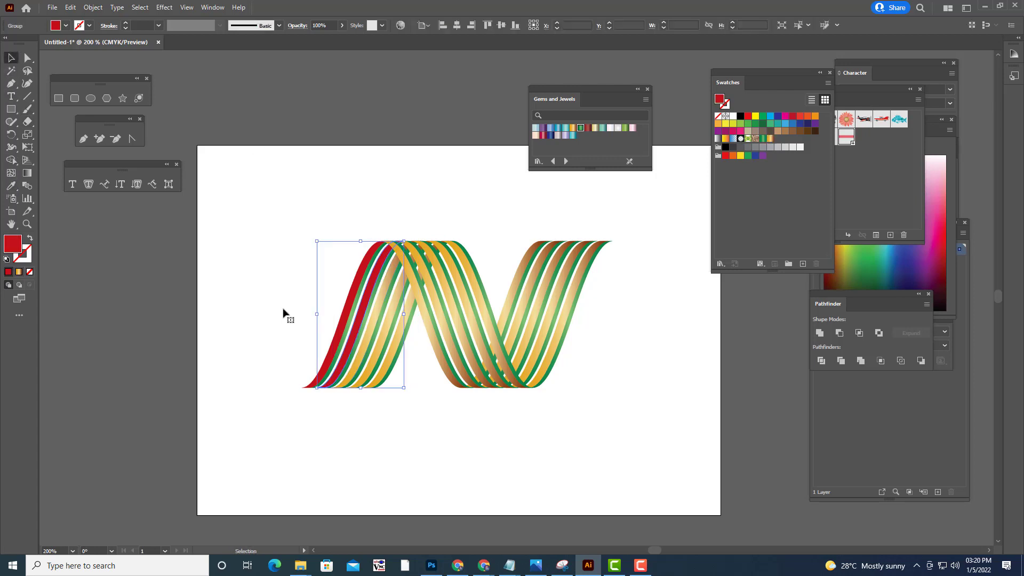
left_click(11, 185)
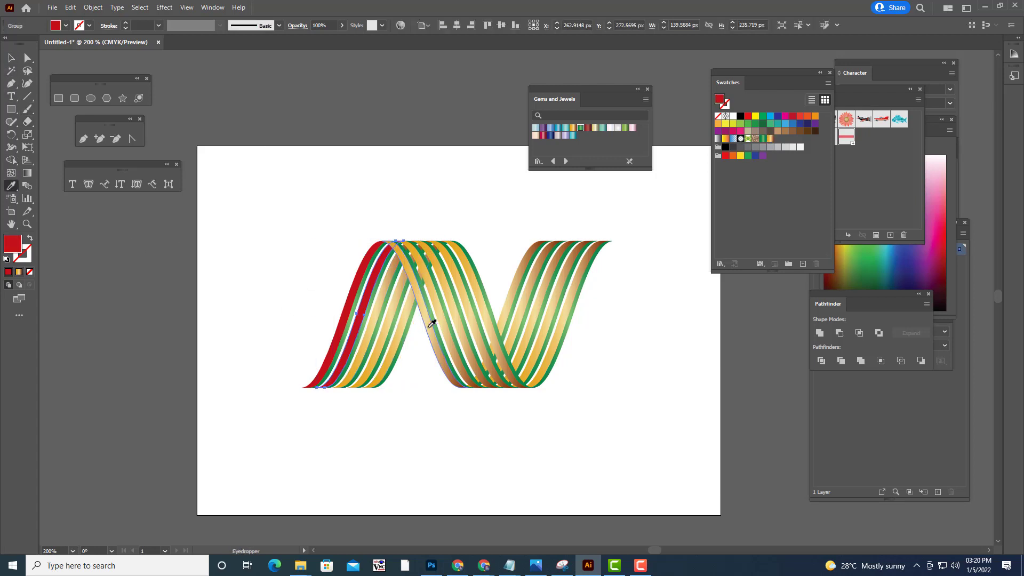
left_click(432, 324)
left_click(11, 57)
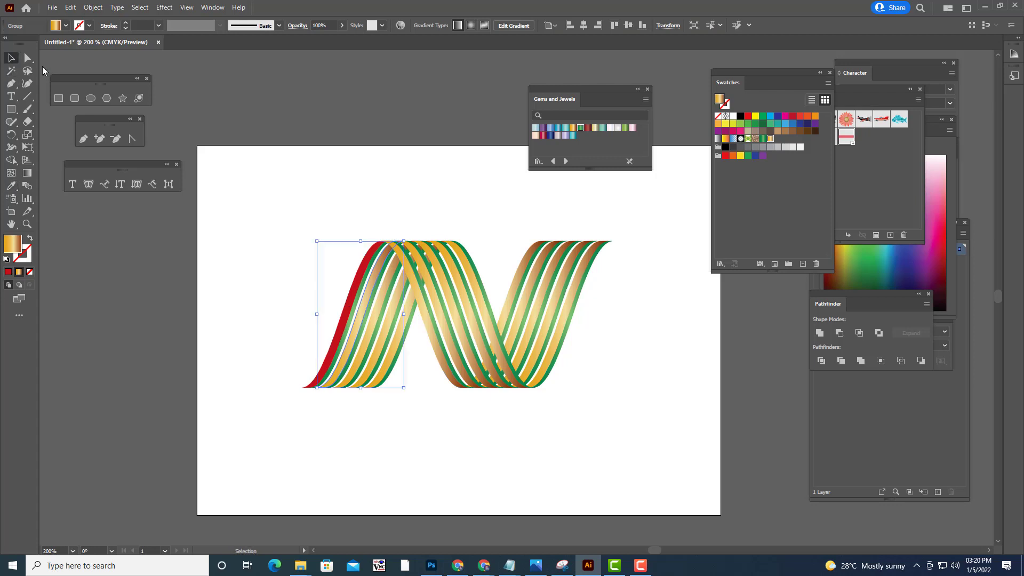
left_click(330, 172)
Sample the gold gradient onto the remaining red front face, the left-hand band's outermost stripe, and deselect it
left_click(347, 314)
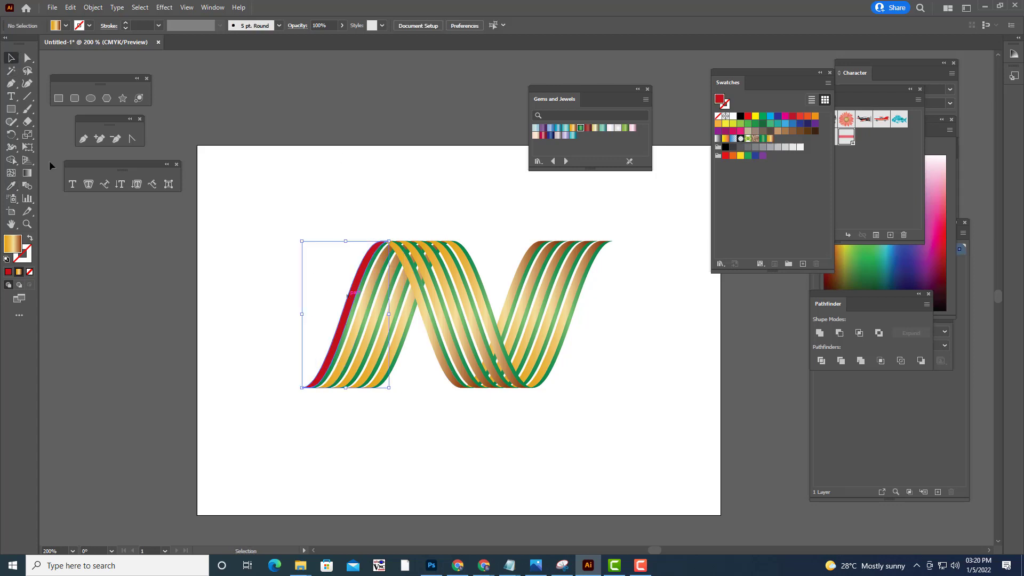
left_click(15, 185)
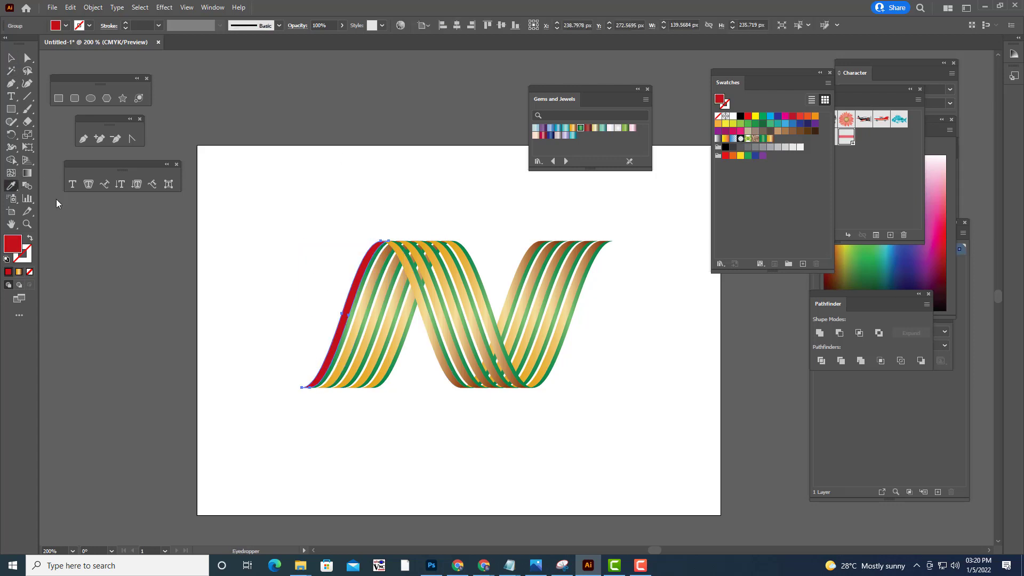
left_click(419, 283)
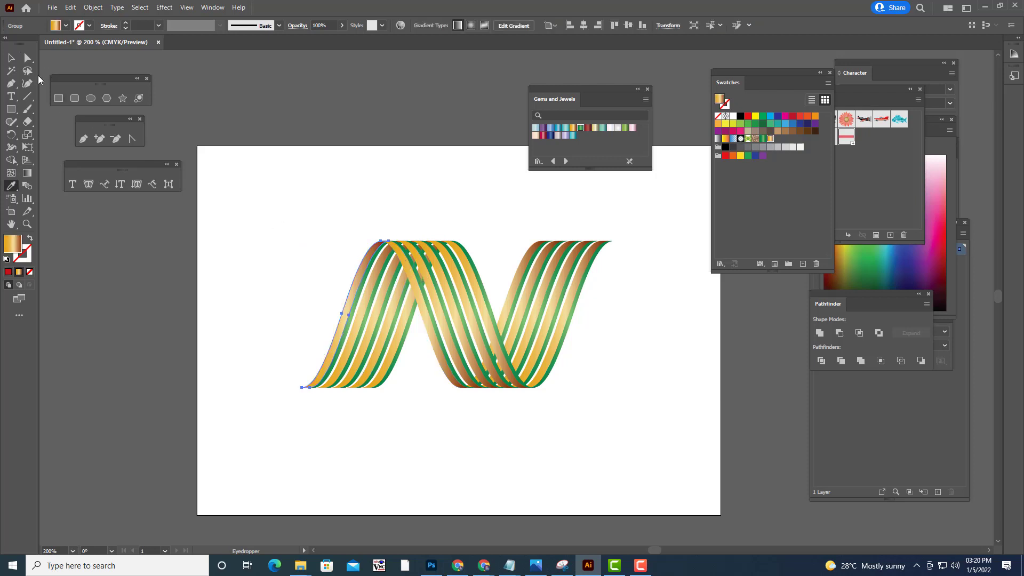
left_click(11, 57)
left_click(397, 158)
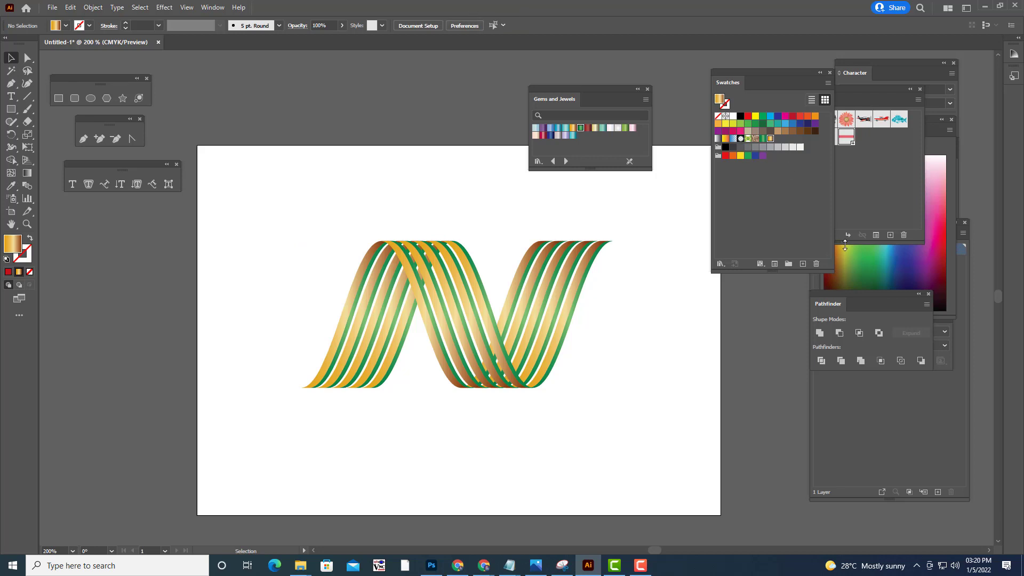
Select the whole logo, enlarge it to about 552 by 285 px and shift it slightly left on the artboard
left_click_drag(564, 90, 666, 90)
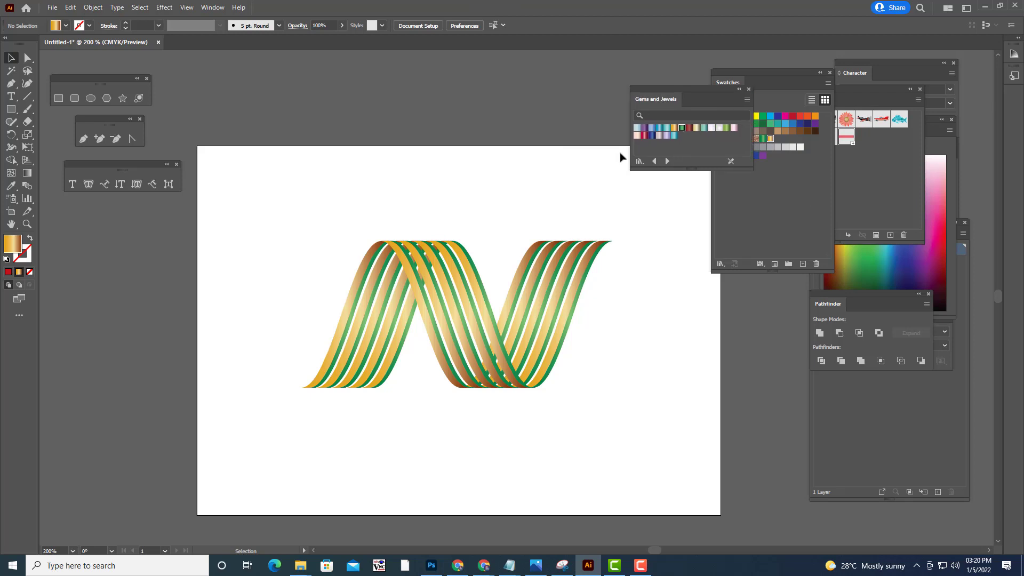
key("ctrl+minus")
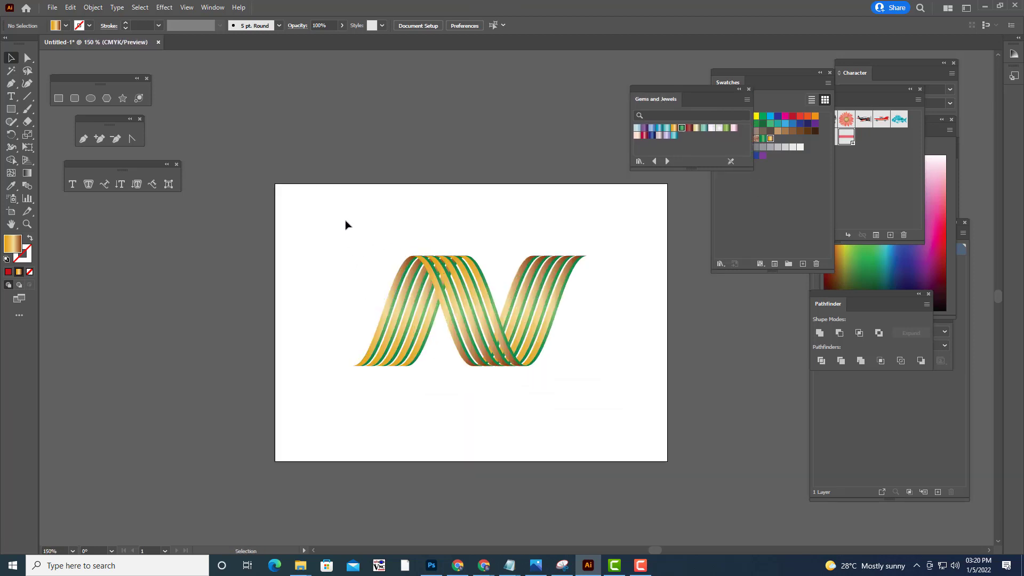
left_click_drag(345, 225, 667, 436)
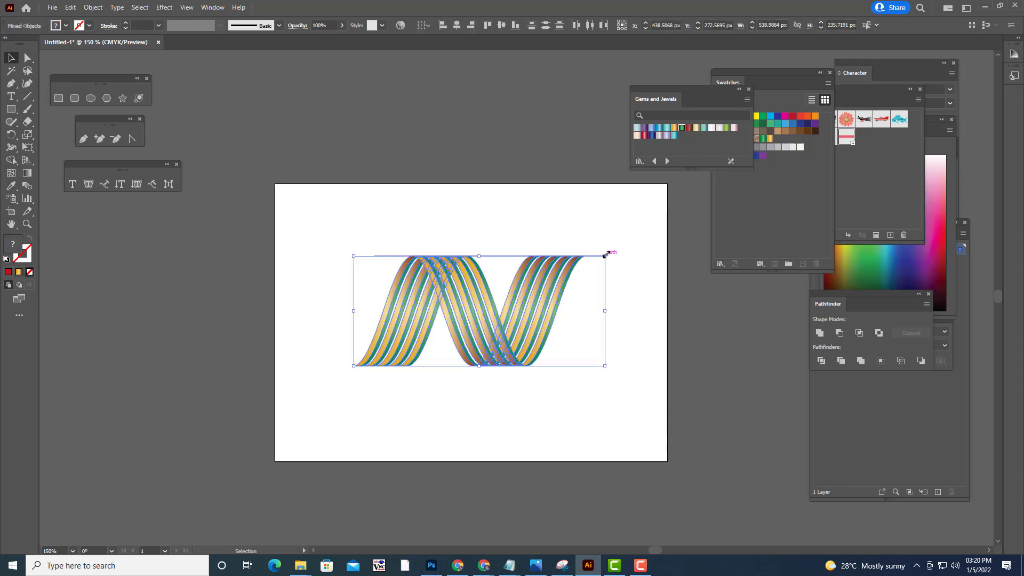
left_click_drag(604, 255, 608, 245)
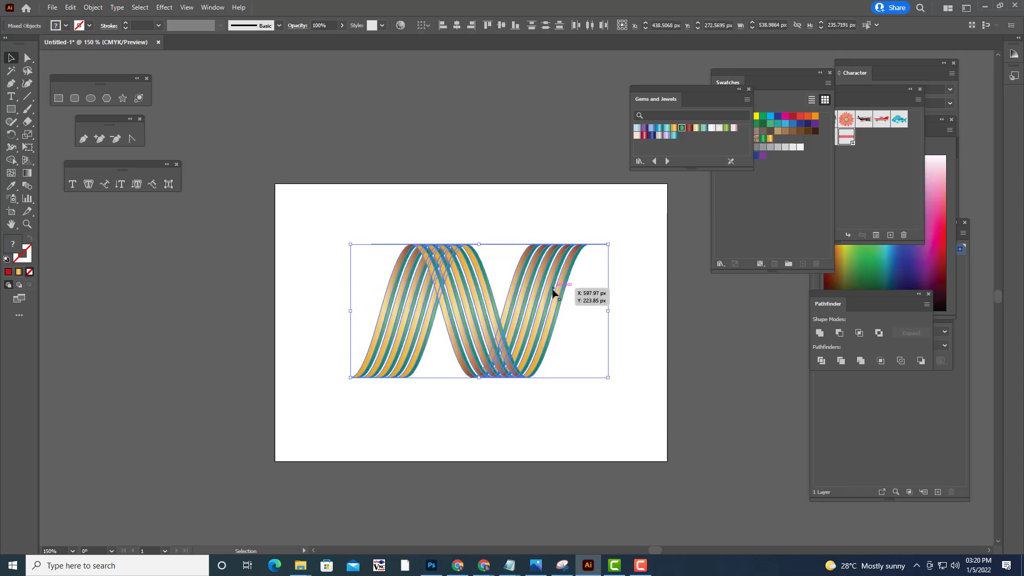
left_click_drag(552, 290, 549, 290)
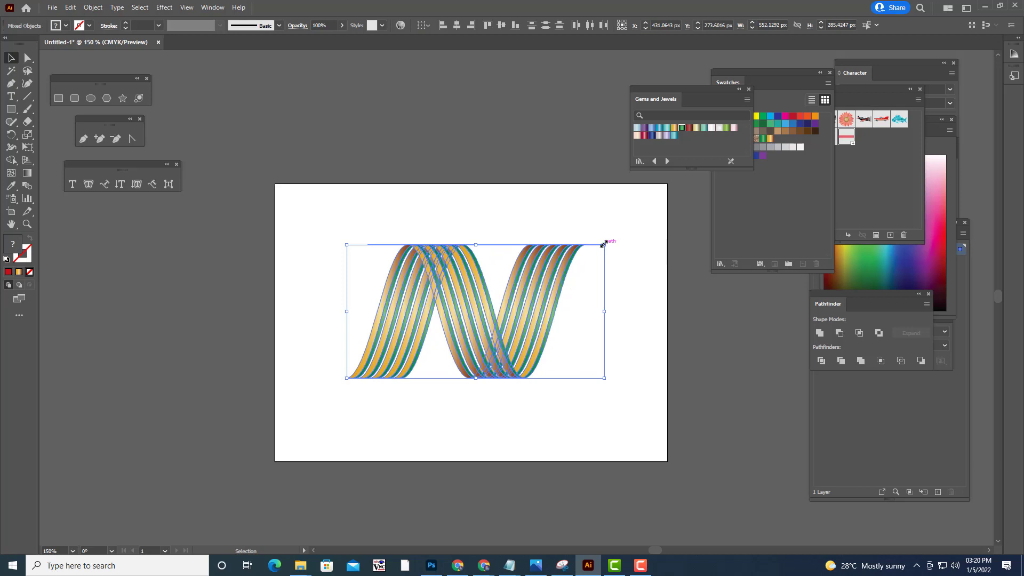
Shrink the whole logo to about 512 by 276 px and group all its parts
left_click_drag(602, 244, 596, 248)
left_click(637, 287)
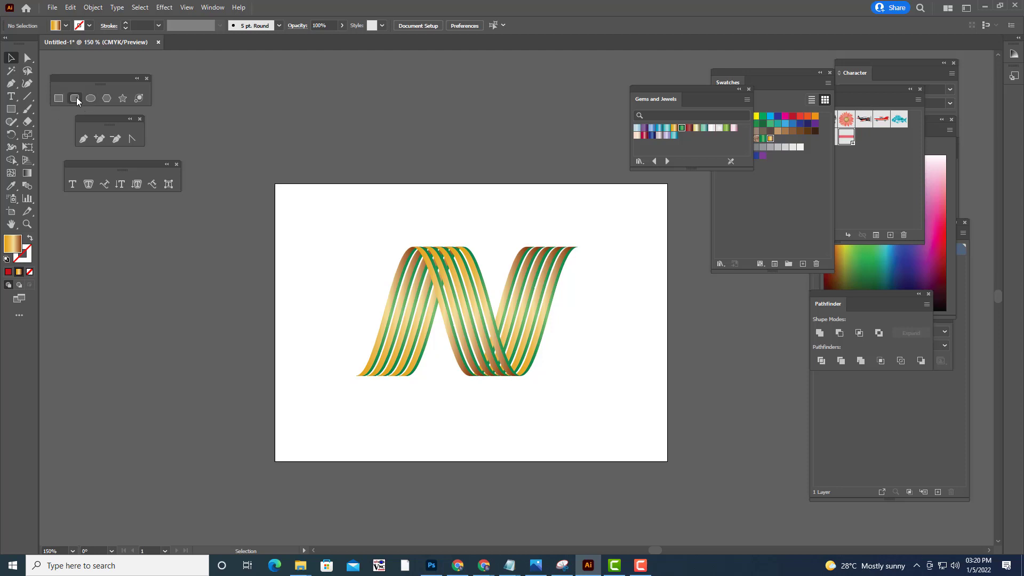
left_click(89, 98)
left_click(10, 57)
left_click(528, 320)
left_click_drag(331, 223, 629, 431)
key("ctrl+g")
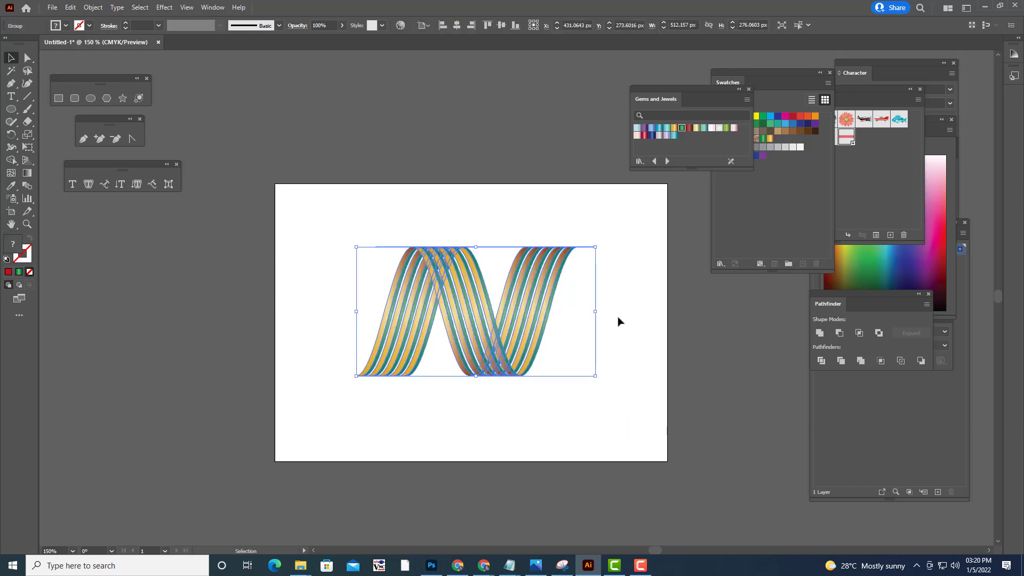
Scale the grouped logo down further, shift it slightly down on the artboard and deselect it
left_click_drag(596, 244, 581, 265)
mouse_move(526, 292)
left_mouse_down()
mouse_move(539, 293)
mouse_move(527, 299)
left_mouse_up()
left_click(623, 316)
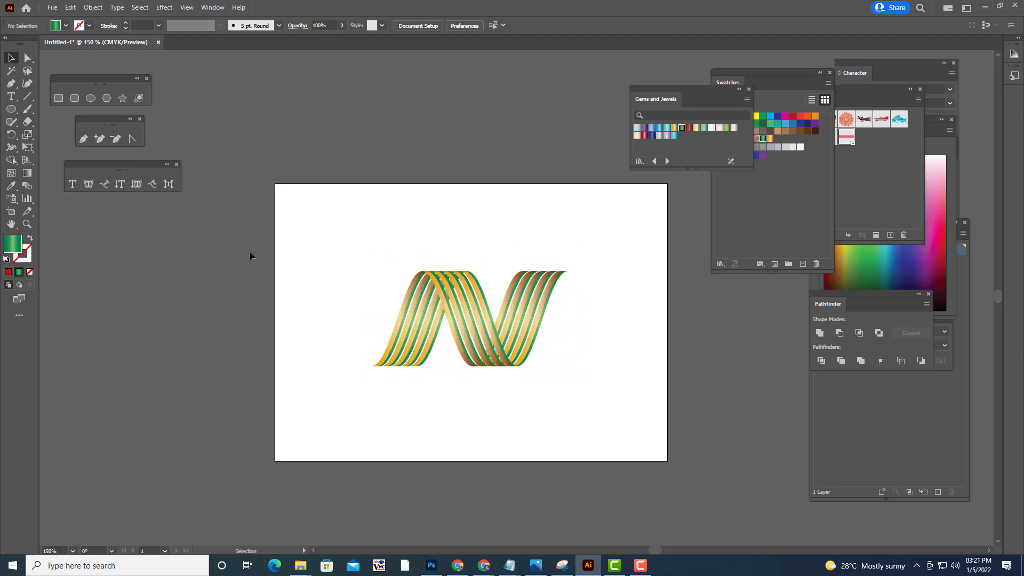
Draw a circle about 439 px in diameter over the logo and move it up to cover the bands
left_click(91, 96)
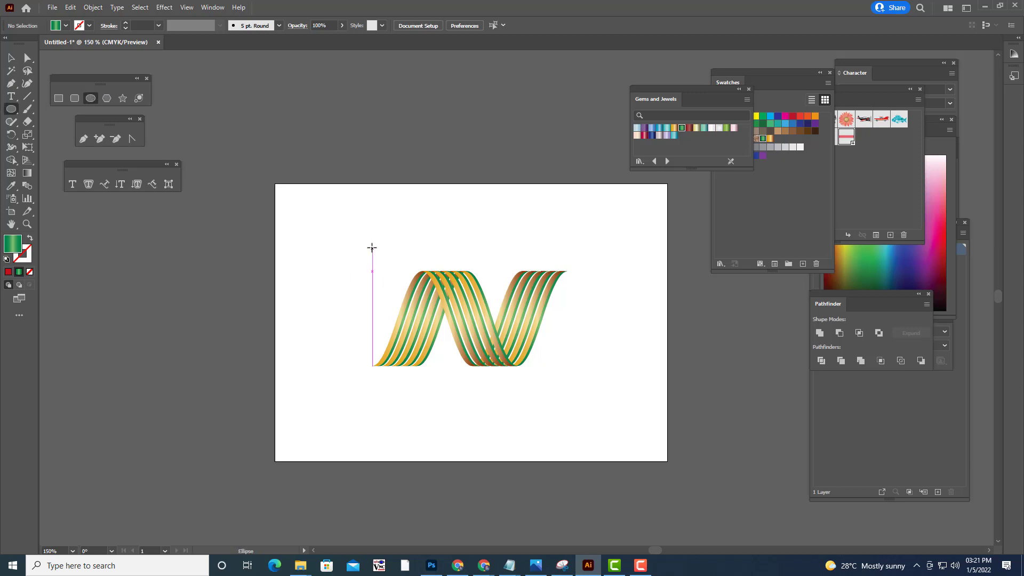
mouse_move(360, 245)
left_mouse_down()
mouse_move(488, 334)
mouse_move(571, 411)
mouse_move(562, 407)
left_mouse_up()
left_click(11, 57)
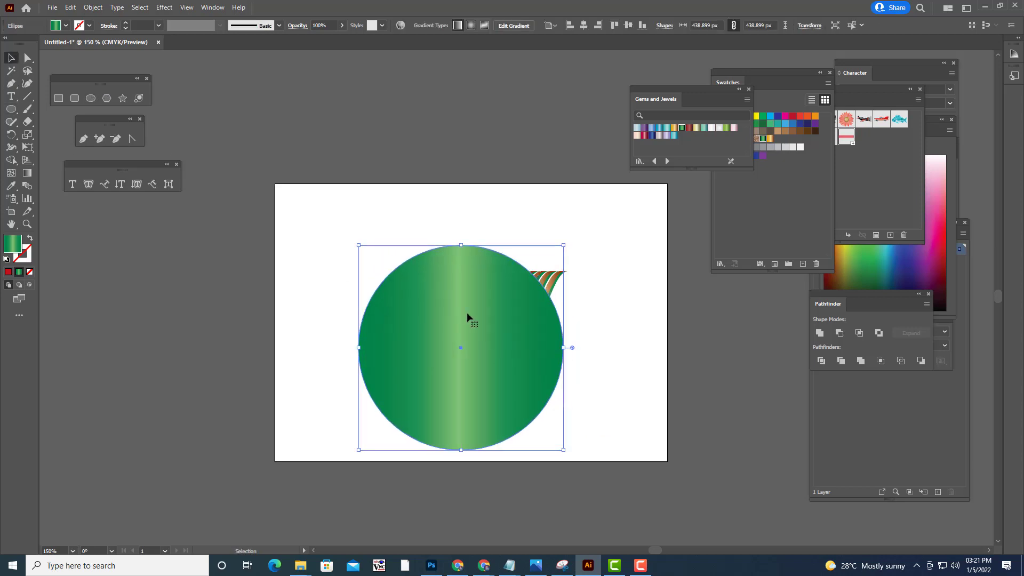
left_click_drag(525, 303, 529, 274)
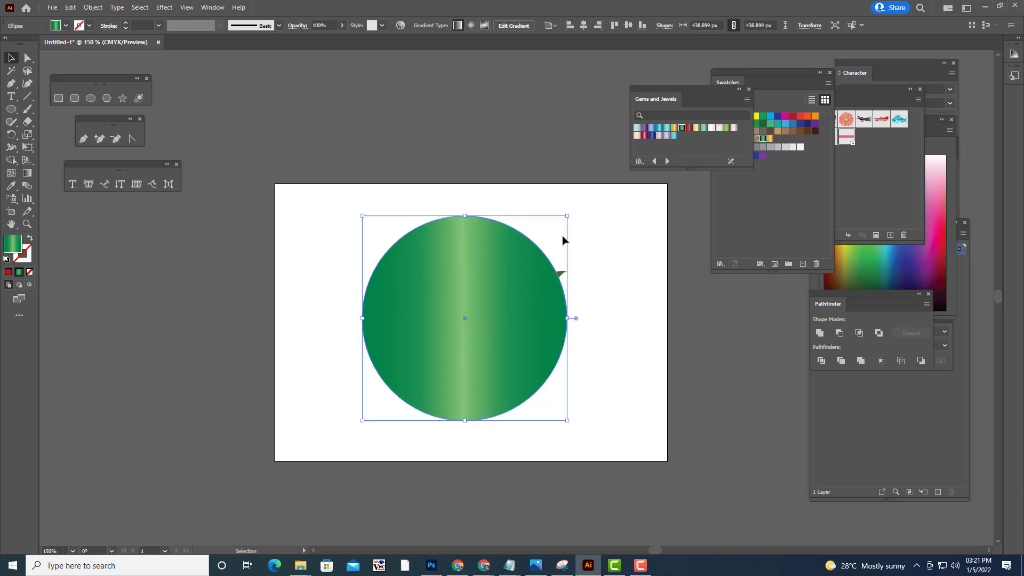
Centre the circle over the logo and resize it to about 464 px in diameter
left_click_drag(567, 216, 589, 204)
left_click_drag(530, 244, 530, 247)
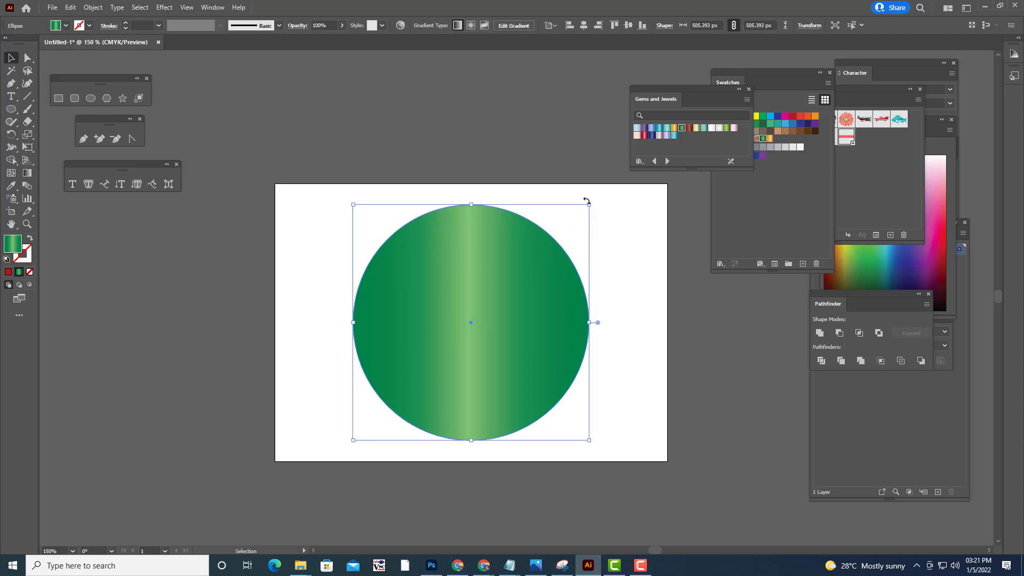
left_click_drag(589, 204, 585, 219)
key("ctrl+z")
key("ctrl+z")
mouse_move(590, 205)
left_mouse_down()
mouse_move(573, 221)
mouse_move(588, 208)
mouse_move(580, 213)
left_mouse_up()
key("ctrl+z")
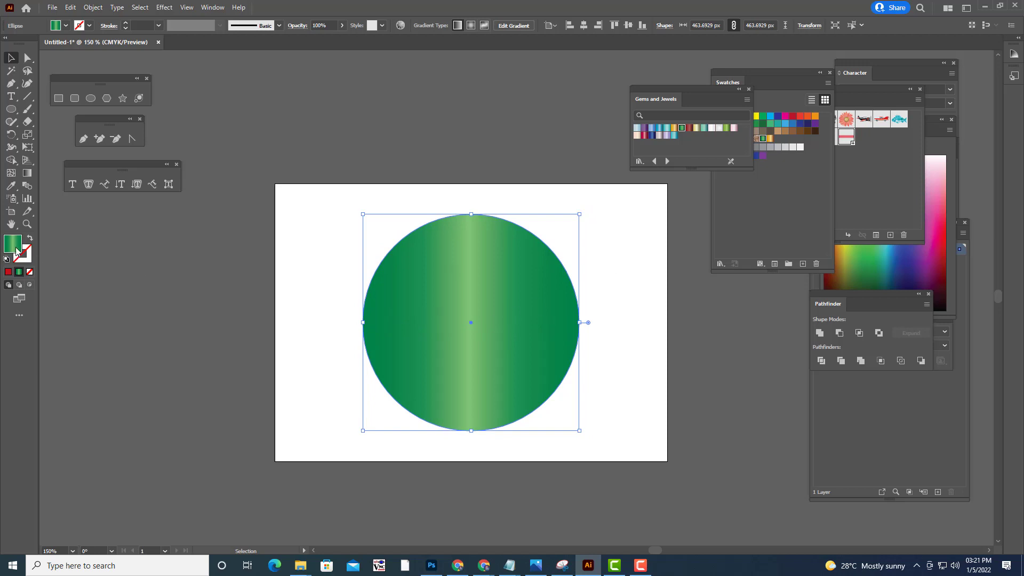
Give the circle a red stroke and no fill
left_click(8, 272)
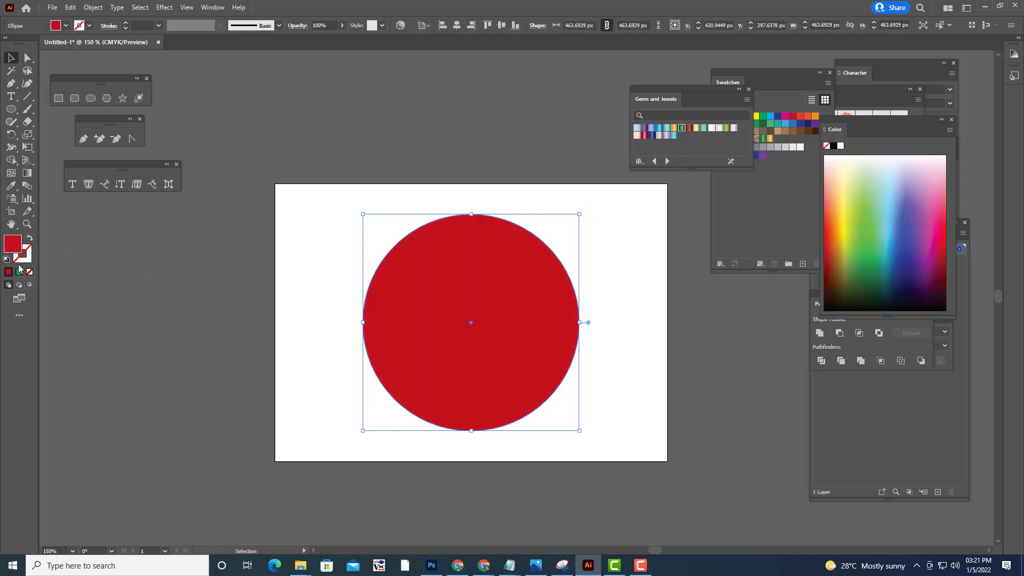
left_click(24, 259)
left_click(8, 271)
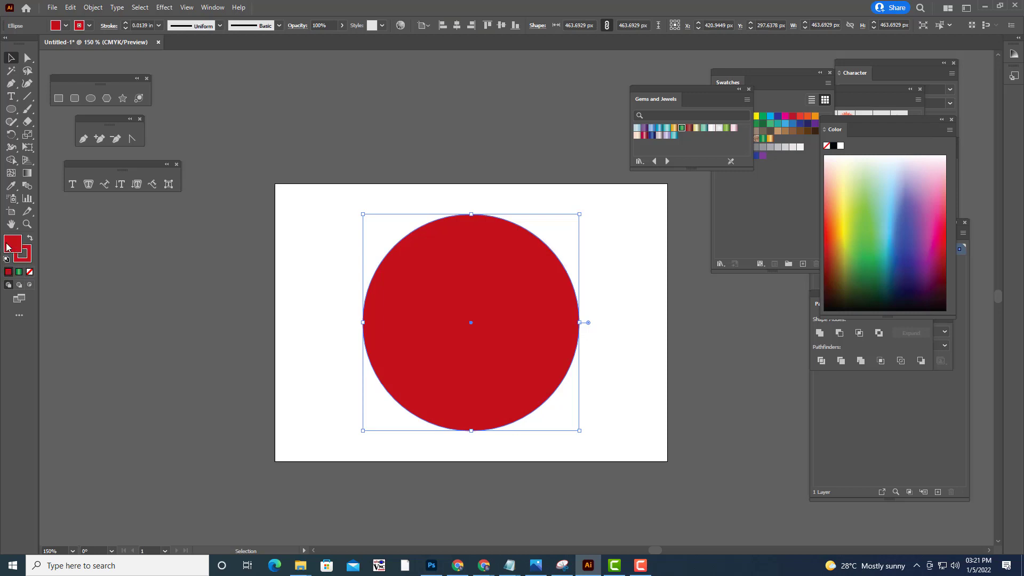
left_click(30, 273)
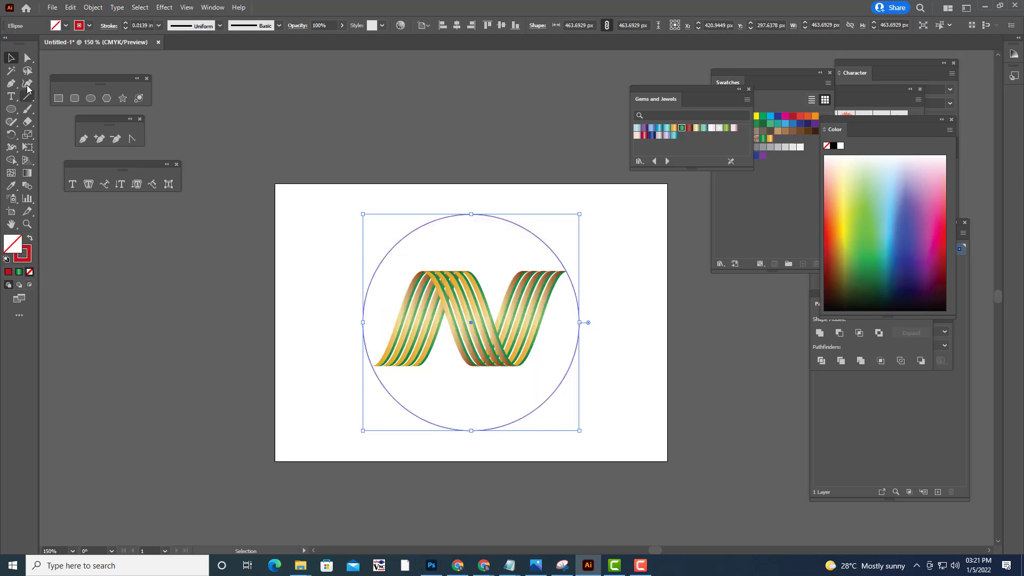
Cut the circle's path at its left and right anchor points and delete the lower half
left_click(27, 57)
left_click(604, 339)
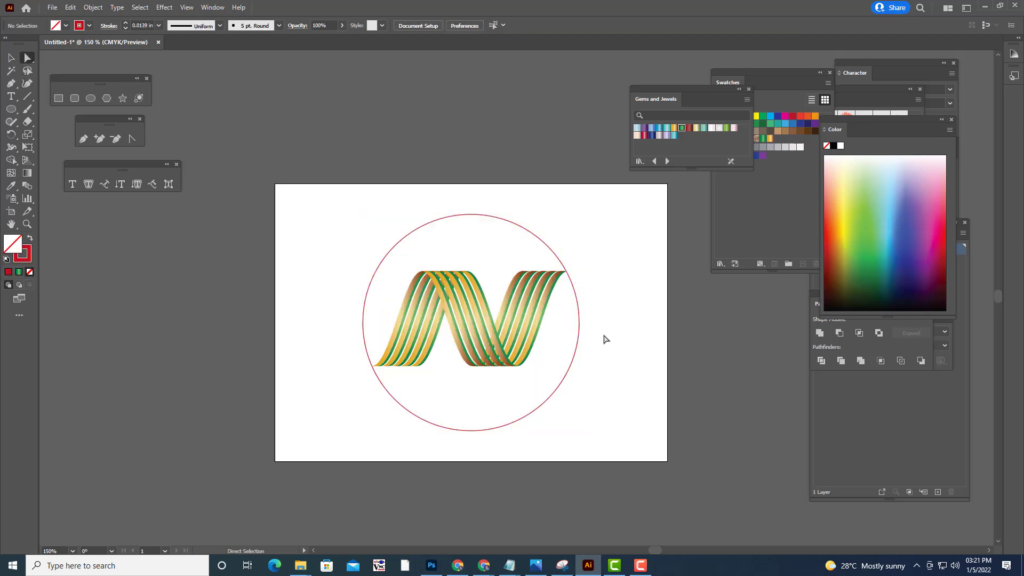
left_click(579, 322)
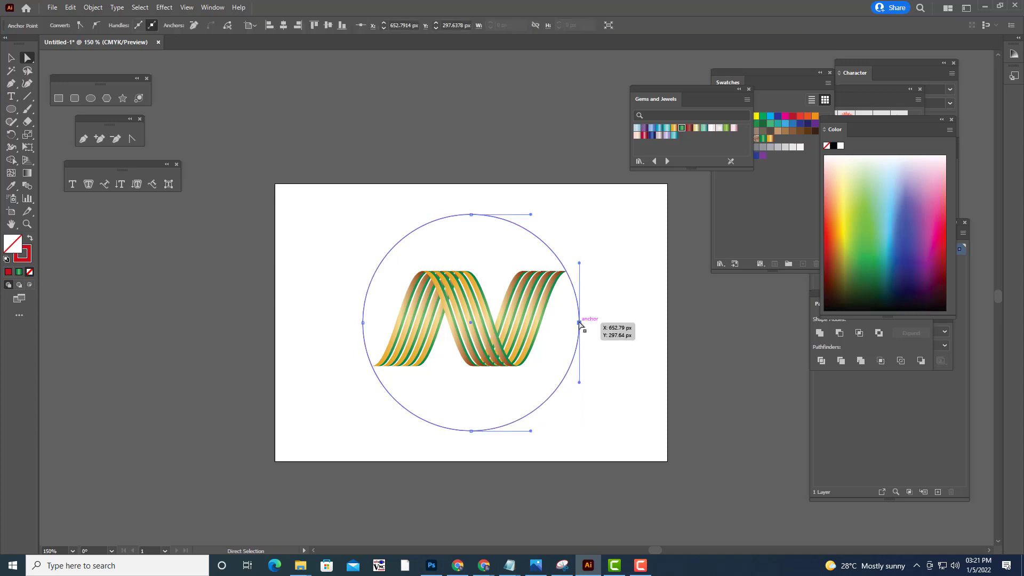
left_click(227, 25)
left_click(362, 322)
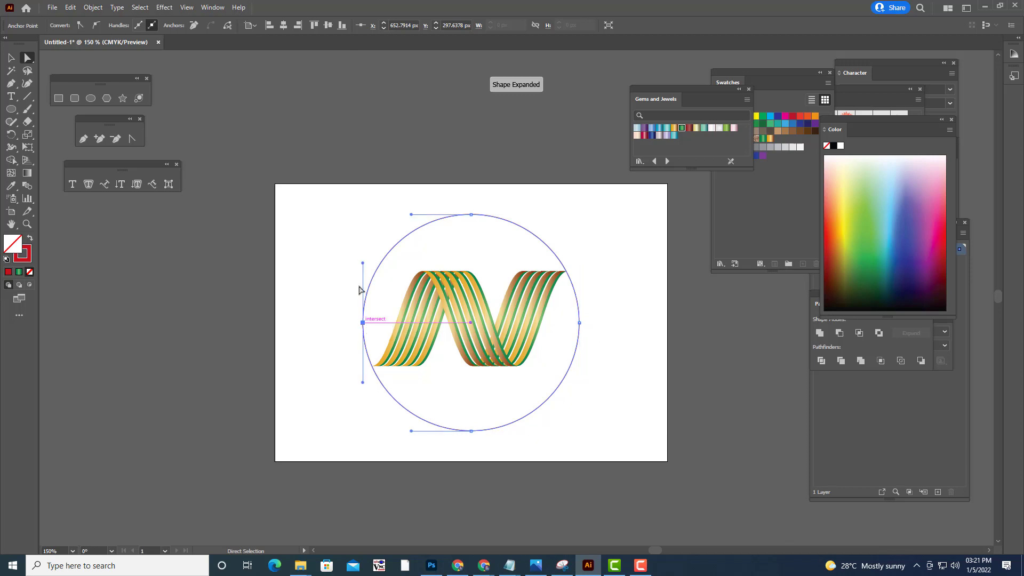
key("v")
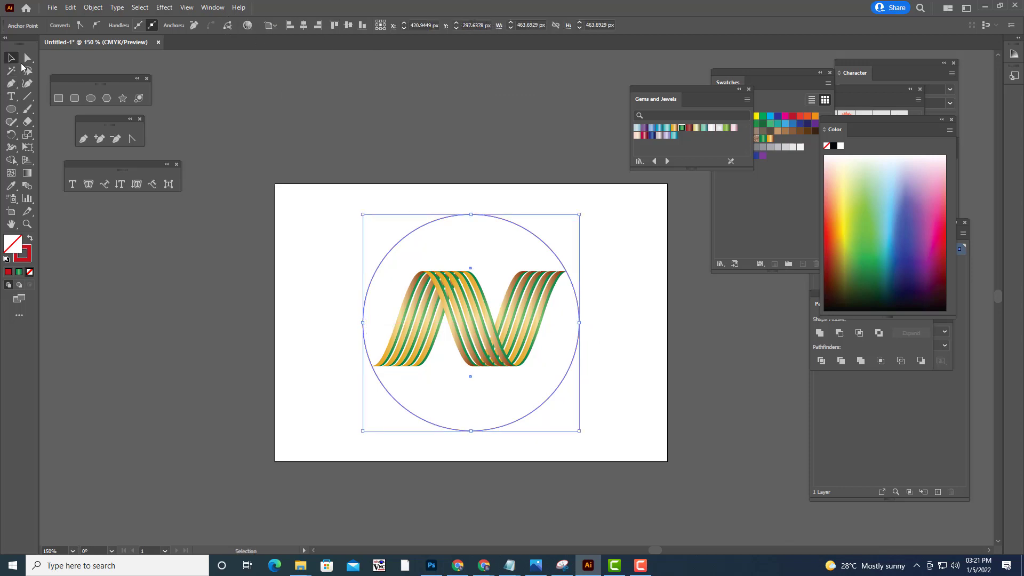
left_click(574, 177)
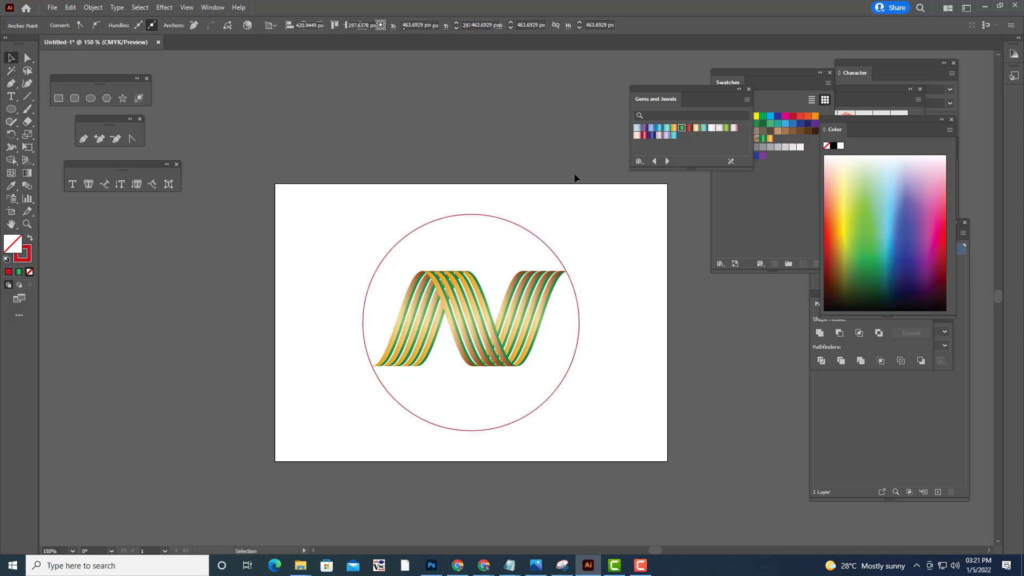
left_click(562, 385)
key("Delete")
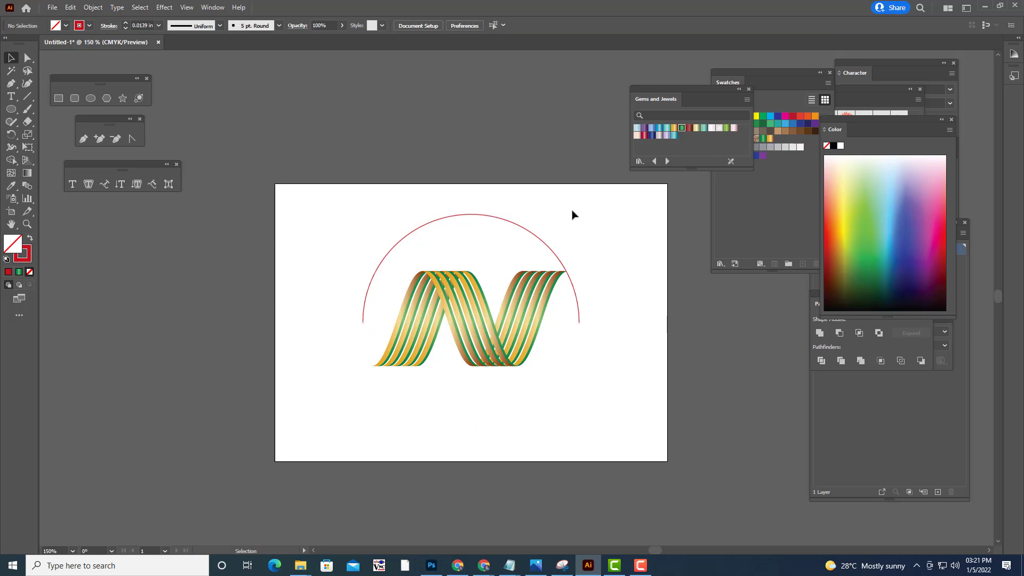
Enlarge the remaining semicircle slightly around its centre and deselect it
left_click(534, 233)
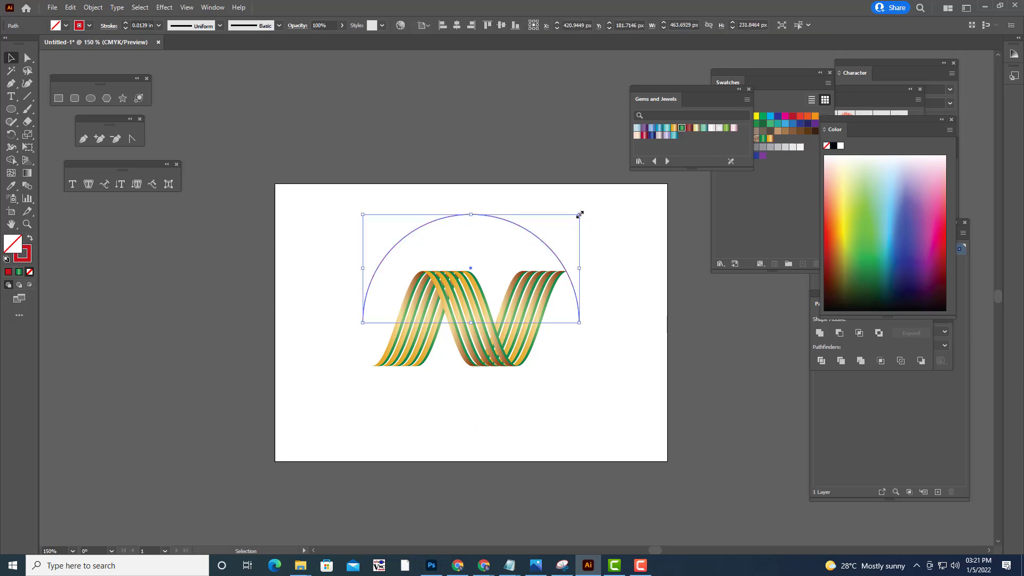
left_click_drag(580, 214, 588, 207)
left_click(735, 301)
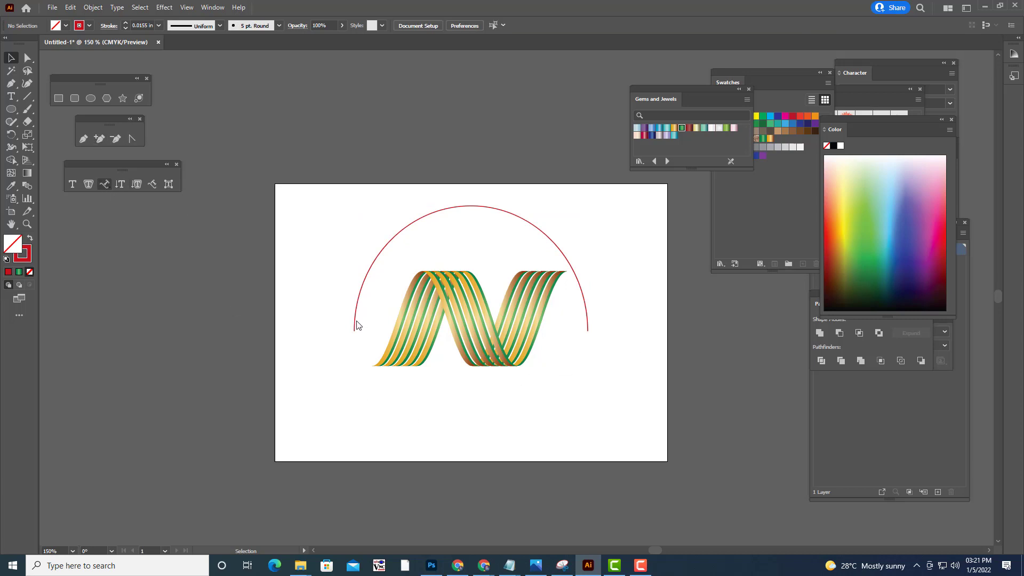
Start type on a path along the semicircle from its left end and set the font to Impact
key("t")
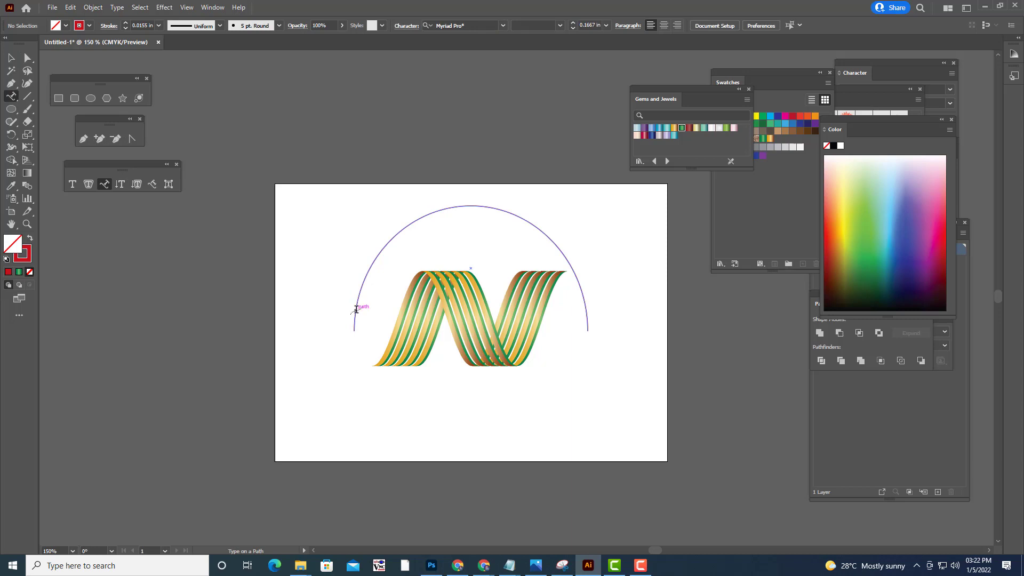
left_click(356, 309)
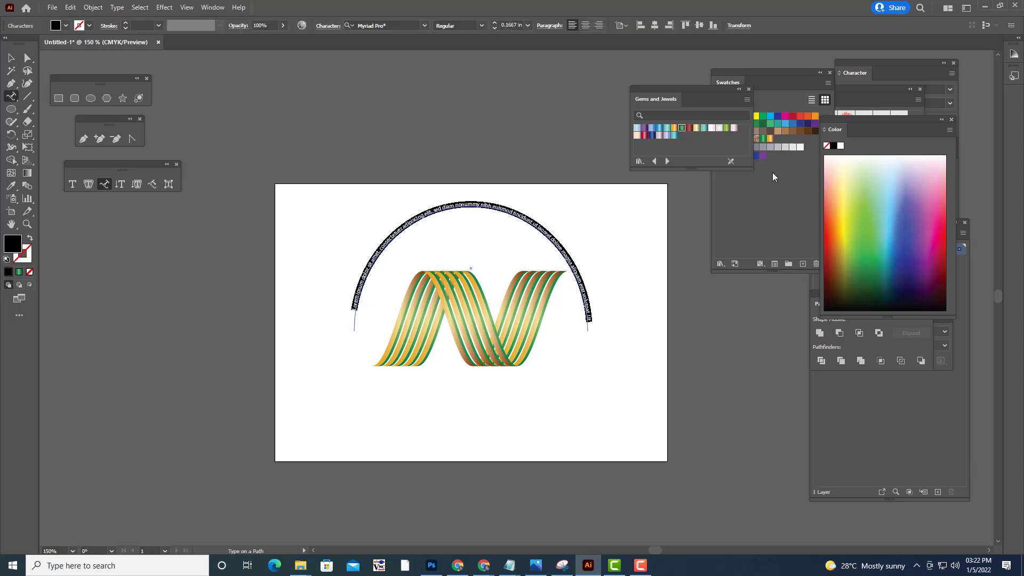
left_click(410, 26)
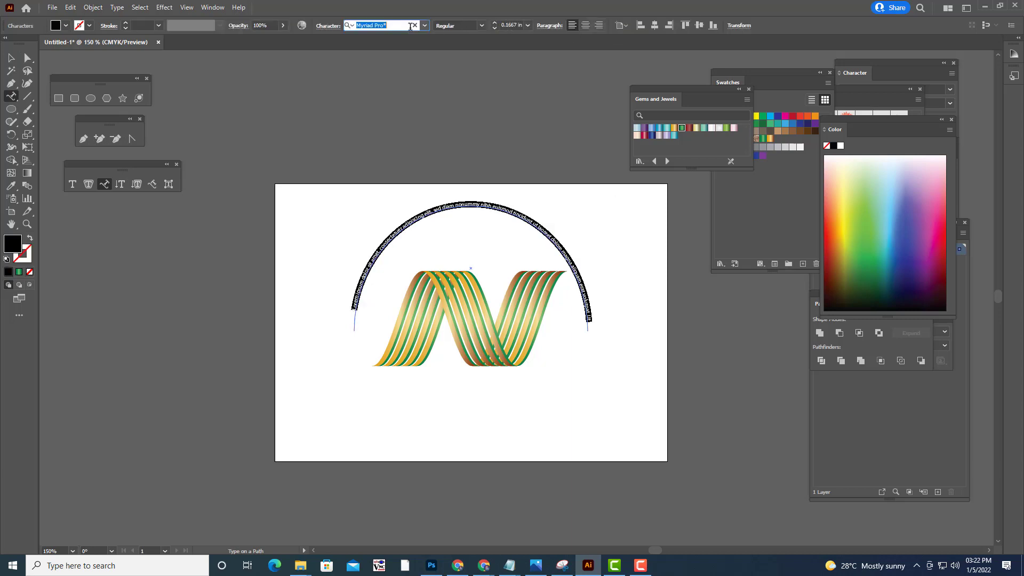
type("impac")
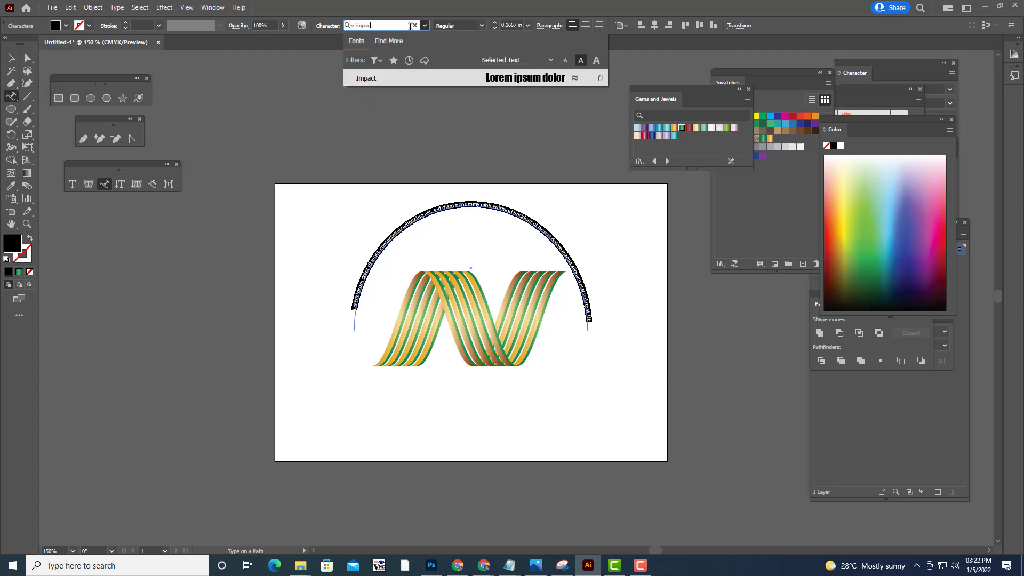
type("t")
key("Return")
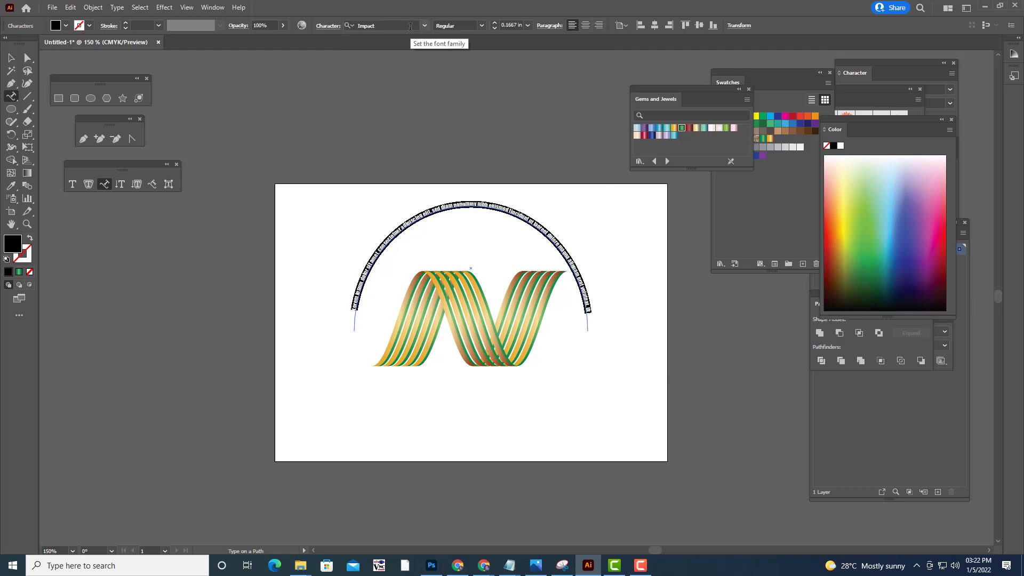
Replace the placeholder text on the arc with "NUERON TECHNOLOGIES PVT LTD" at a font size of 0.7 in
key("BackSpace")
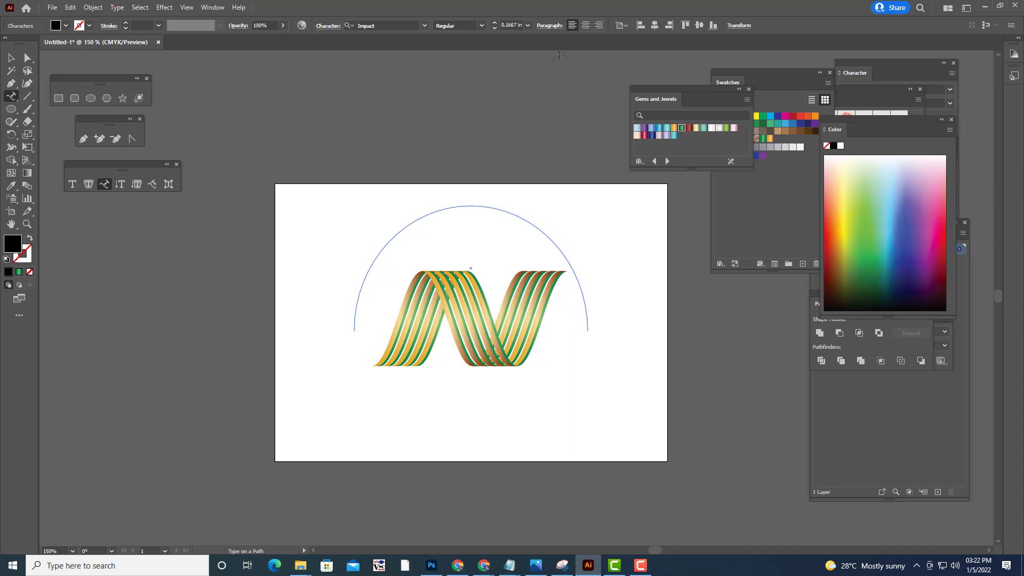
left_click(527, 25)
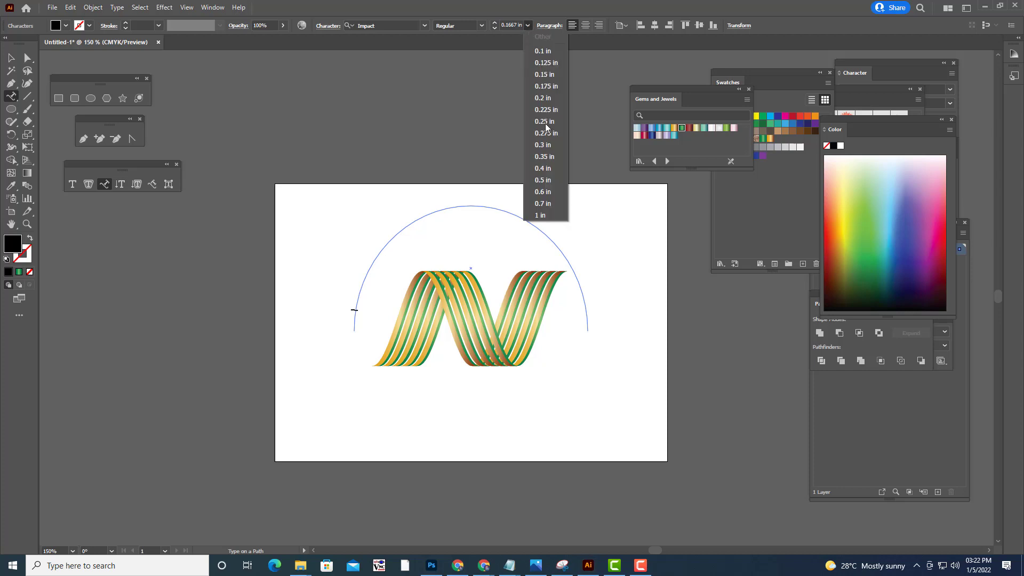
left_click(548, 203)
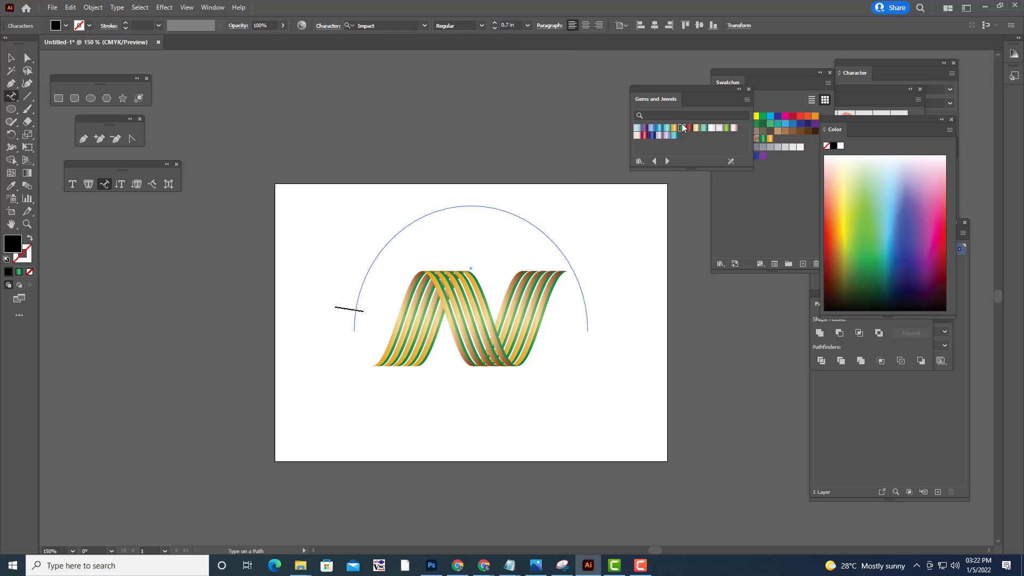
type("n")
key("BackSpace")
type("NU")
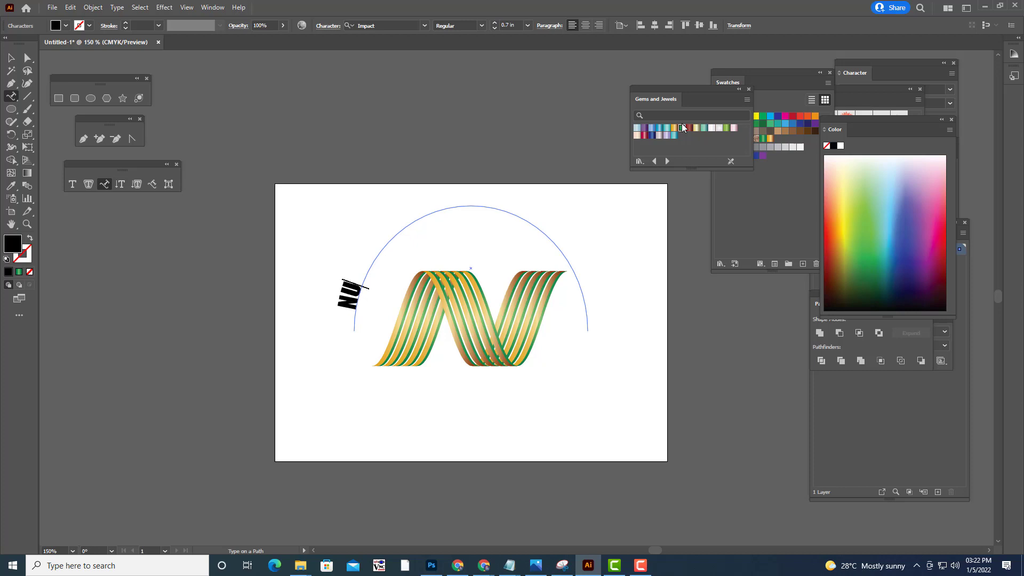
type("ERON")
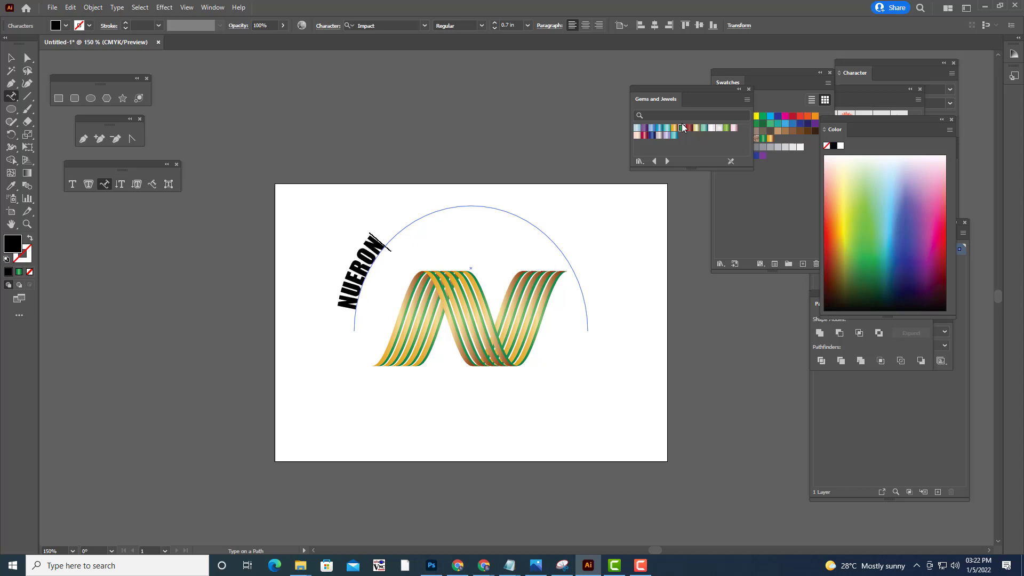
type(" TECH")
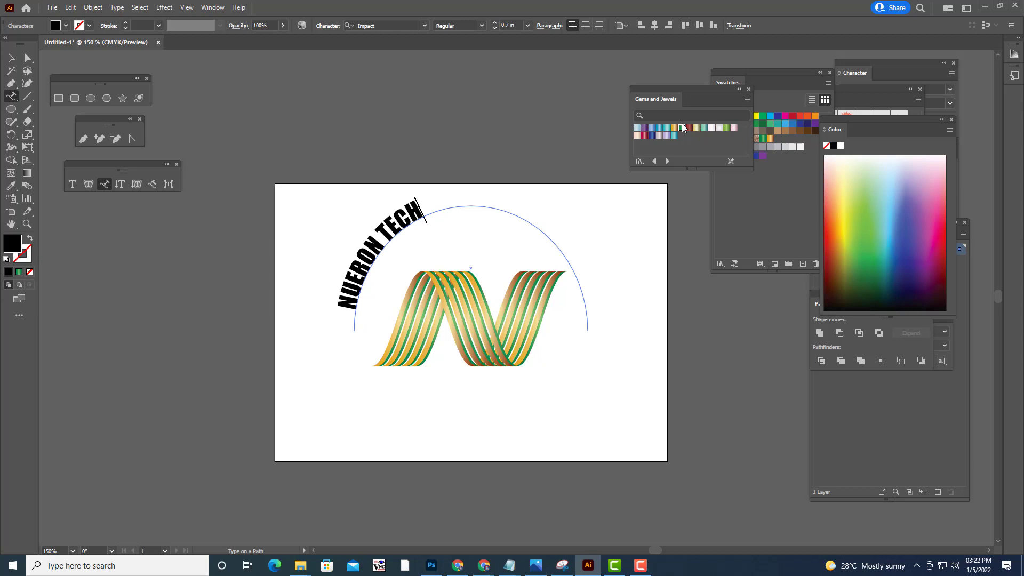
type("NOLOGIES")
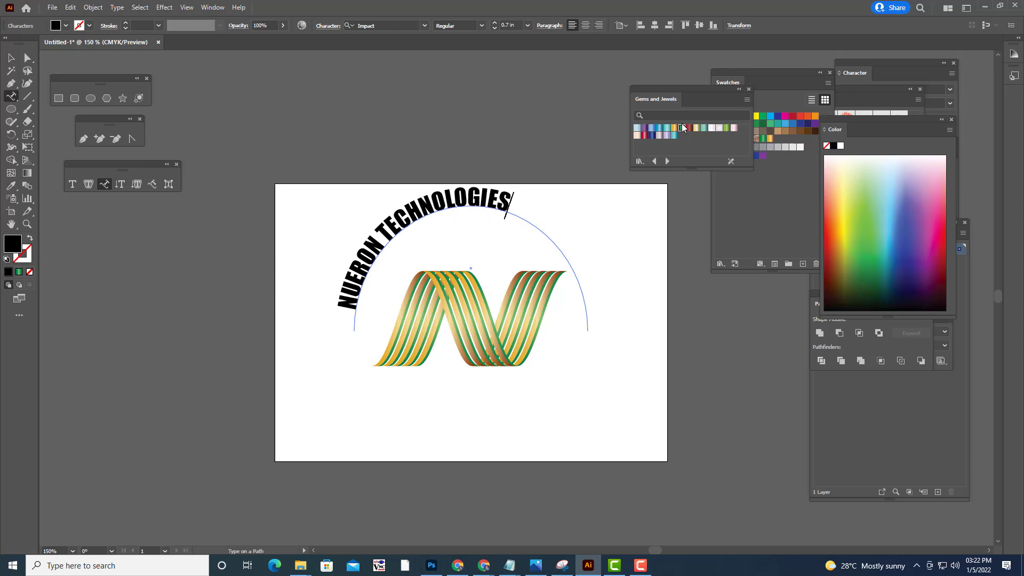
type(" PVT LT")
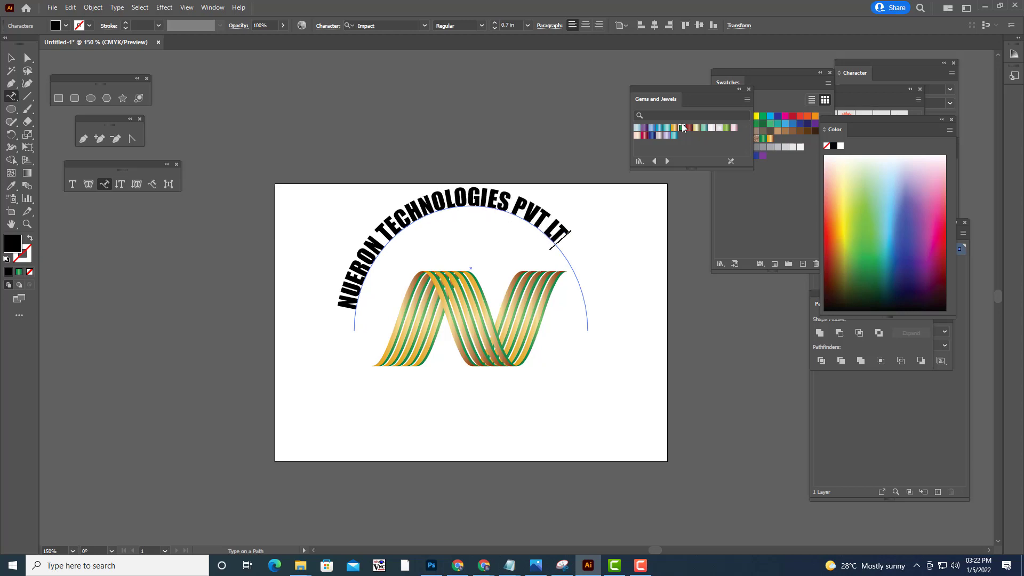
type("D")
Enlarge all of the company name on the arc to a font size of 0.8667 in and deselect it
key("shift+Left")
key("shift+Left")
key("shift+Left")
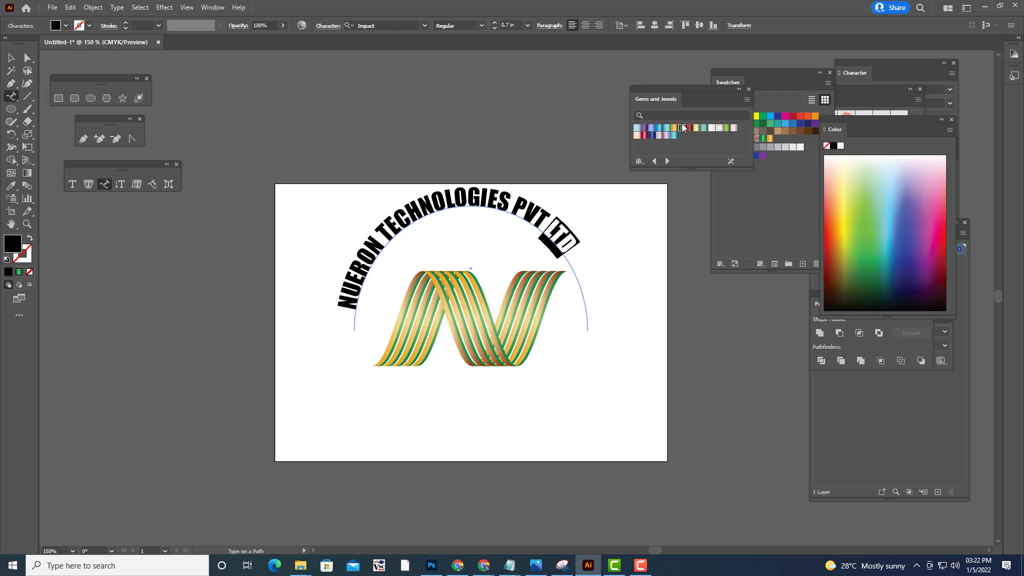
key("shift+Left")
key("shift+Left")
key("shift+Left")
key("shift+Left")
key("shift+Left")
key("shift+Left")
key("shift+Left")
key("shift+Left")
key("shift+Left")
key("shift+Left")
key("shift+Left")
key("shift+Left")
key("shift+Left")
key("shift+Left")
key("shift+Left")
key("shift+Left")
key("shift+Left")
key("shift+Left")
key("shift+Left")
key("shift+Left")
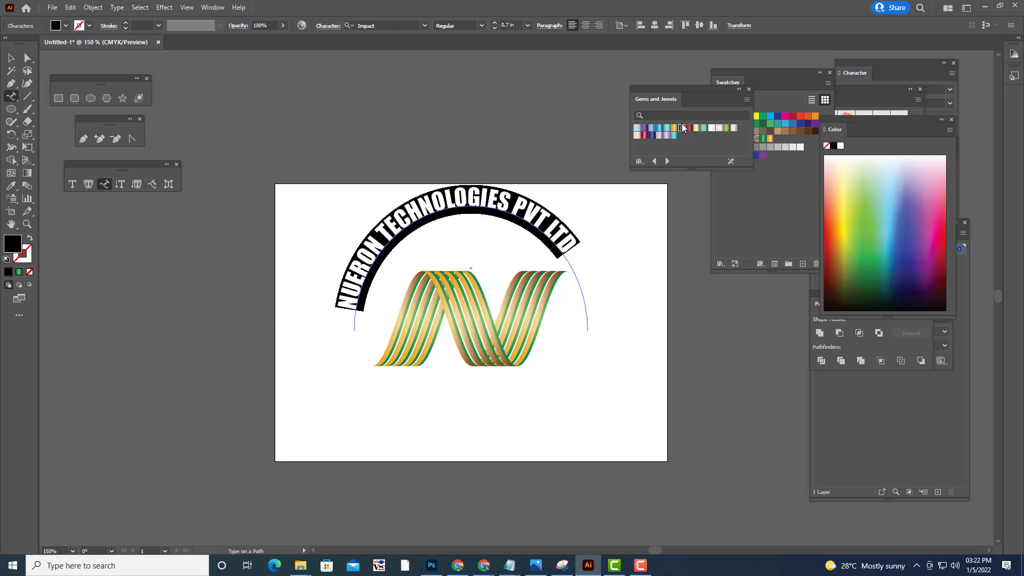
key("ctrl+shift+period")
key("ctrl+shift+period")
key("ctrl+shift+period")
key("ctrl+shift+period")
key("ctrl+shift+period")
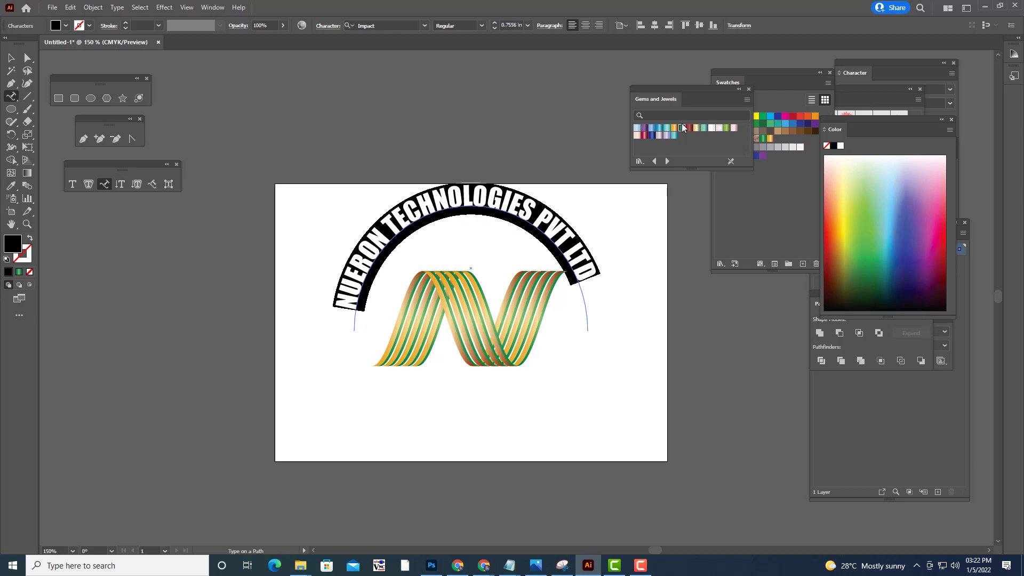
key("ctrl+shift+period")
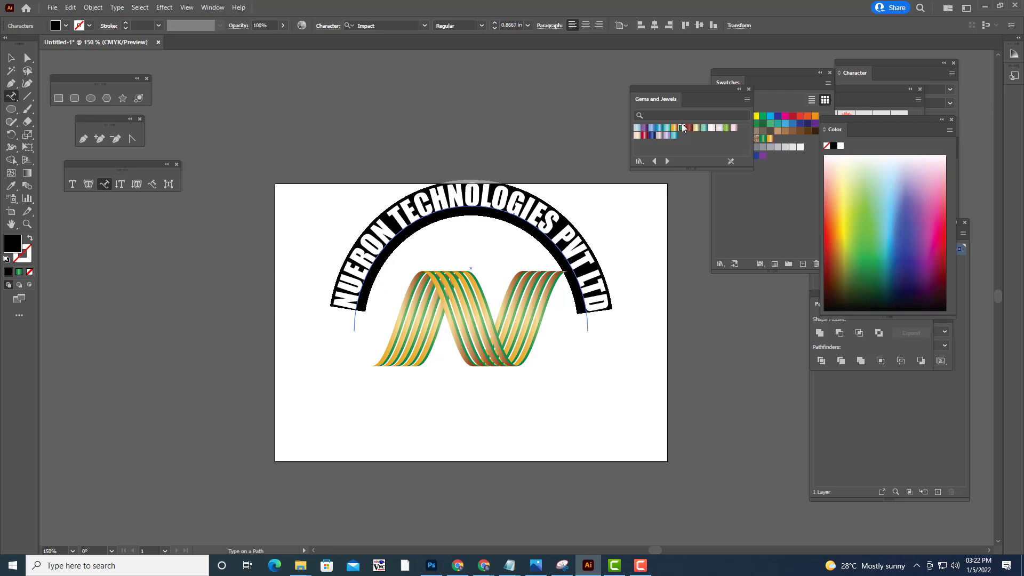
key("Escape")
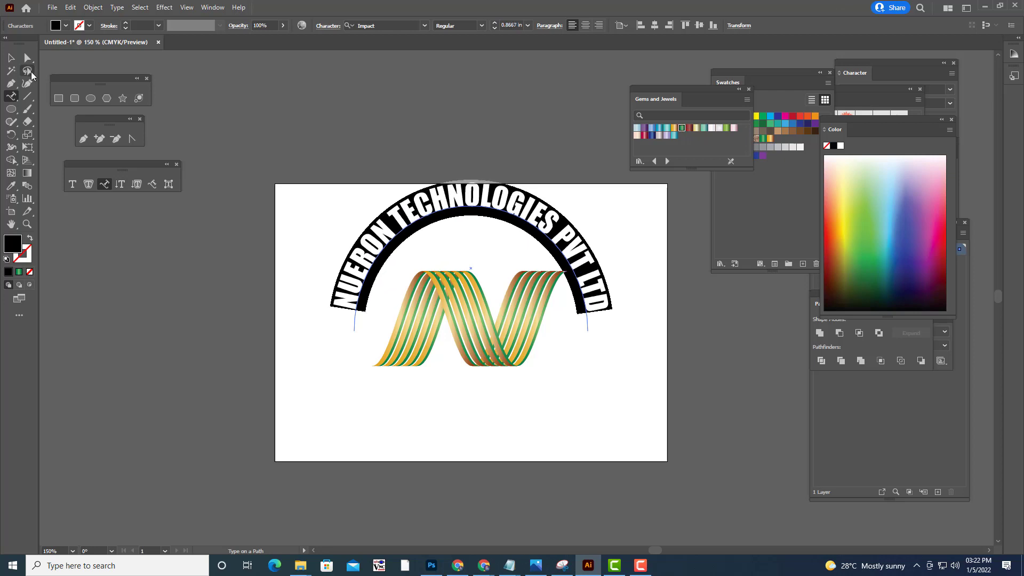
key("ctrl+shift+a")
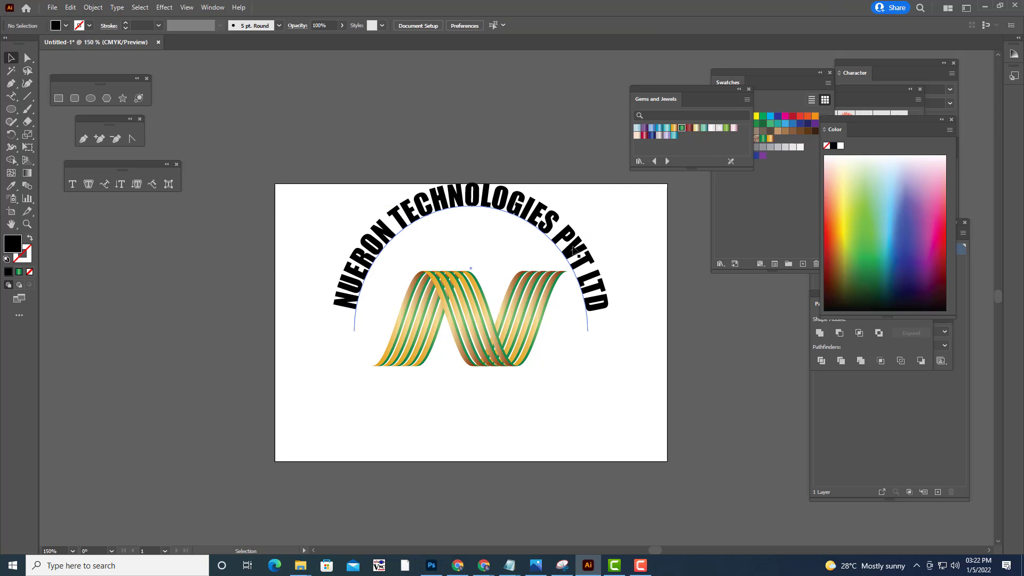
Move the curved company name slightly down and right, and expand it into outlined shapes
left_click(527, 217)
left_click_drag(526, 216, 535, 229)
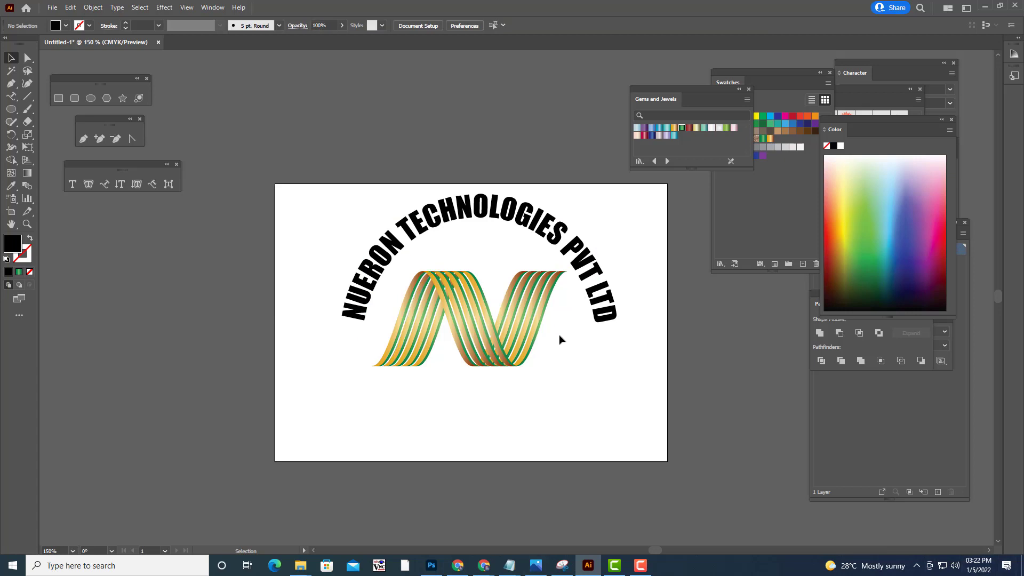
left_click(462, 205)
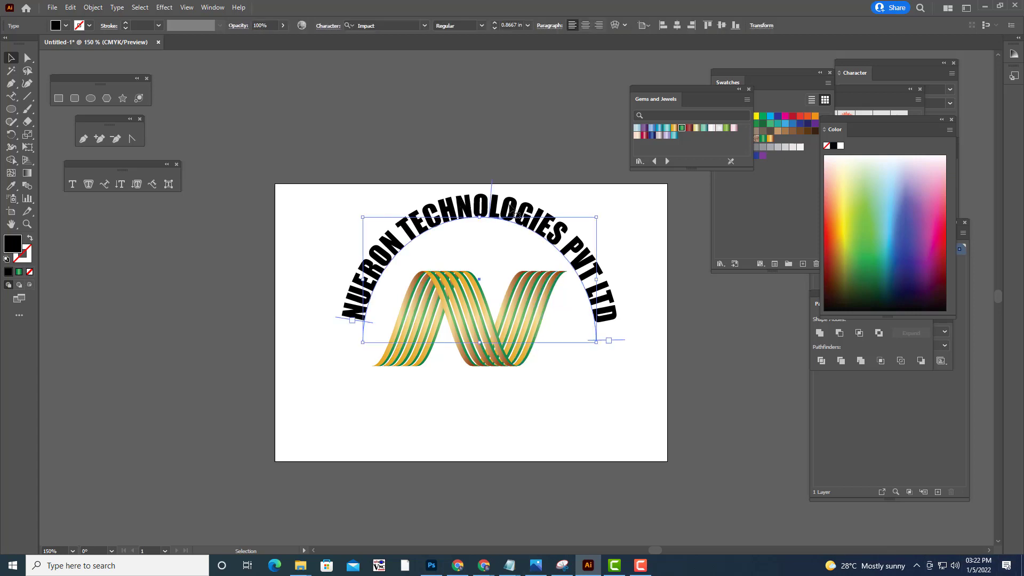
left_click(93, 7)
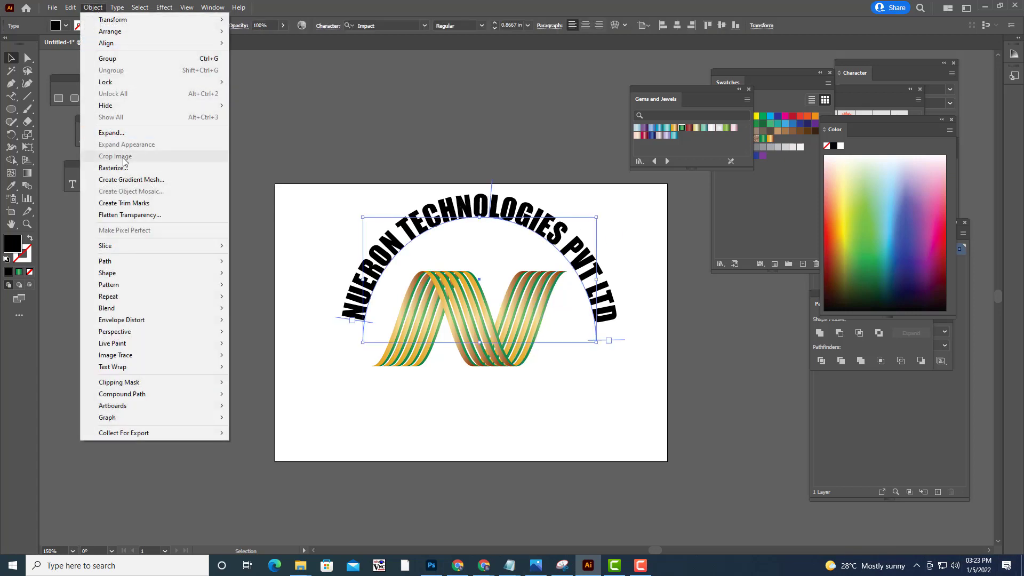
left_click(123, 133)
left_click(528, 174)
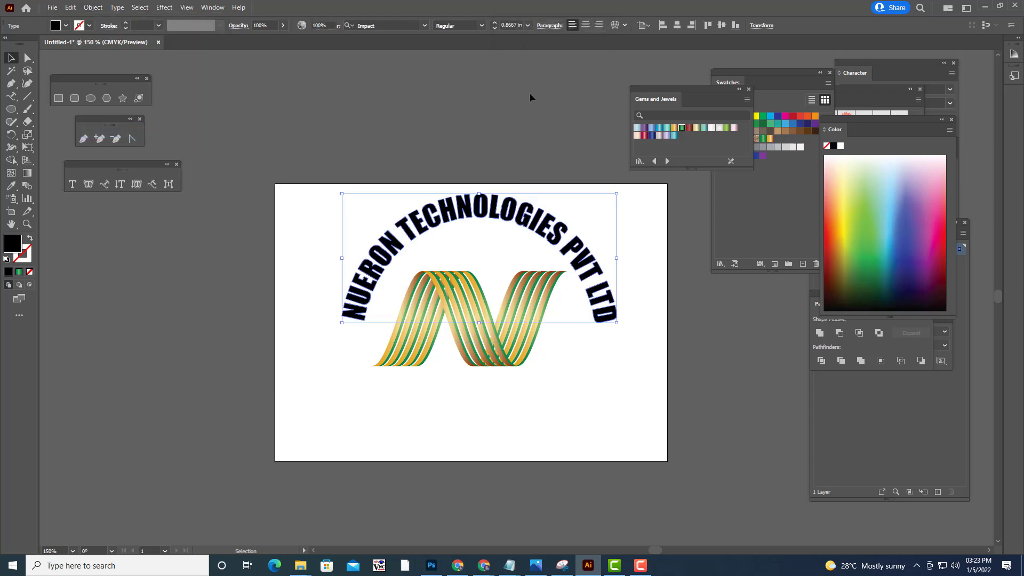
left_click(529, 98)
Enlarge the outlined company name slightly around its centre and deselect it
left_click(513, 211)
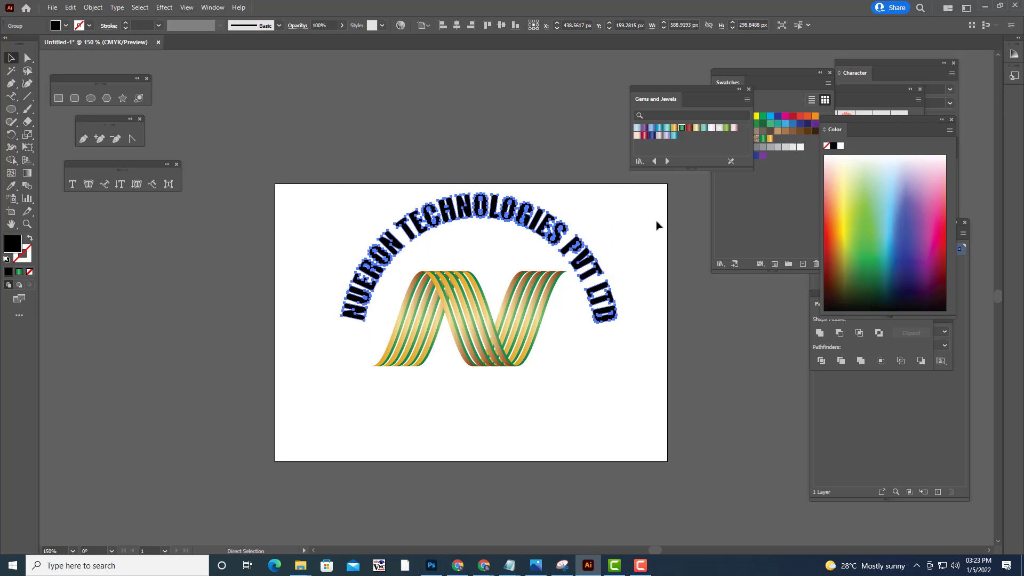
left_click_drag(617, 194, 621, 189)
left_click(531, 135)
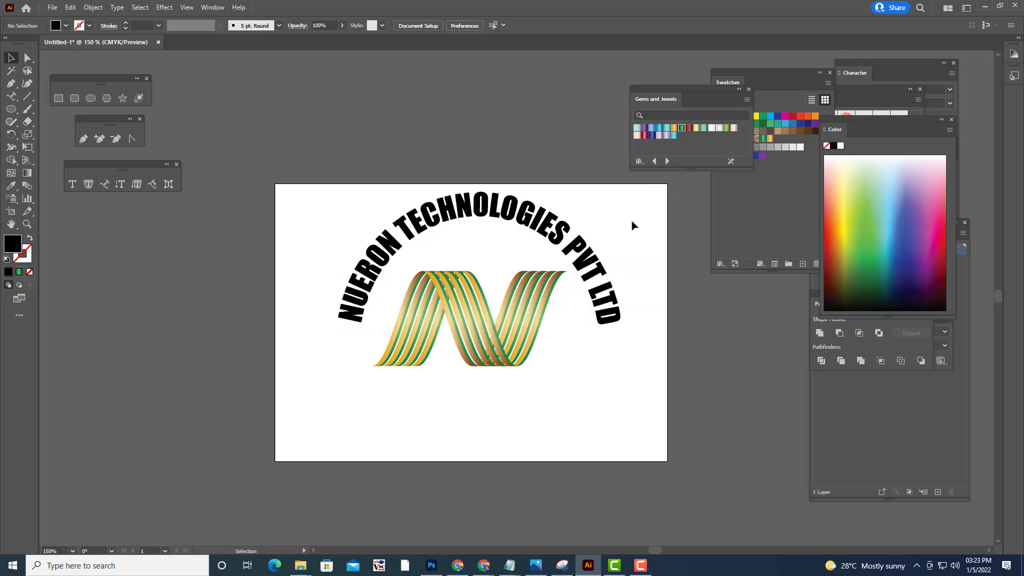
Shrink the striped N mark around its centre to about 395 by 179 px and deselect it
left_click(484, 360)
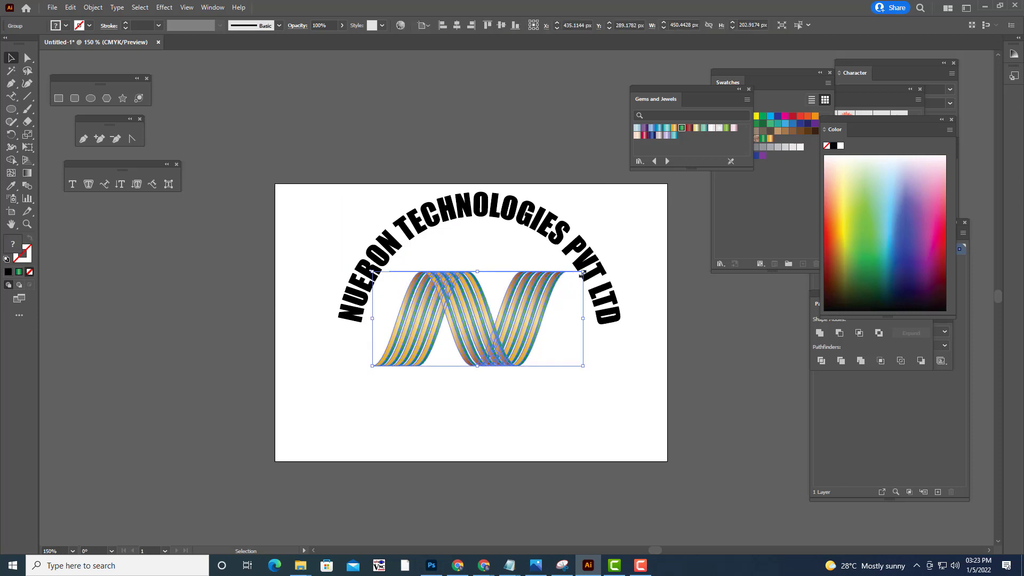
left_click_drag(582, 271, 557, 281)
left_click_drag(520, 308, 520, 308)
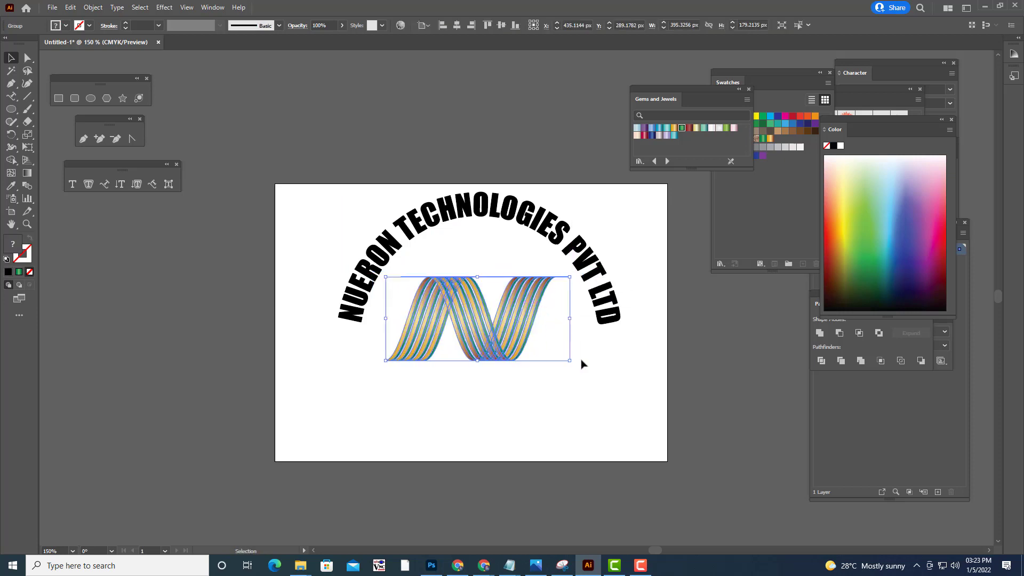
left_click(627, 381)
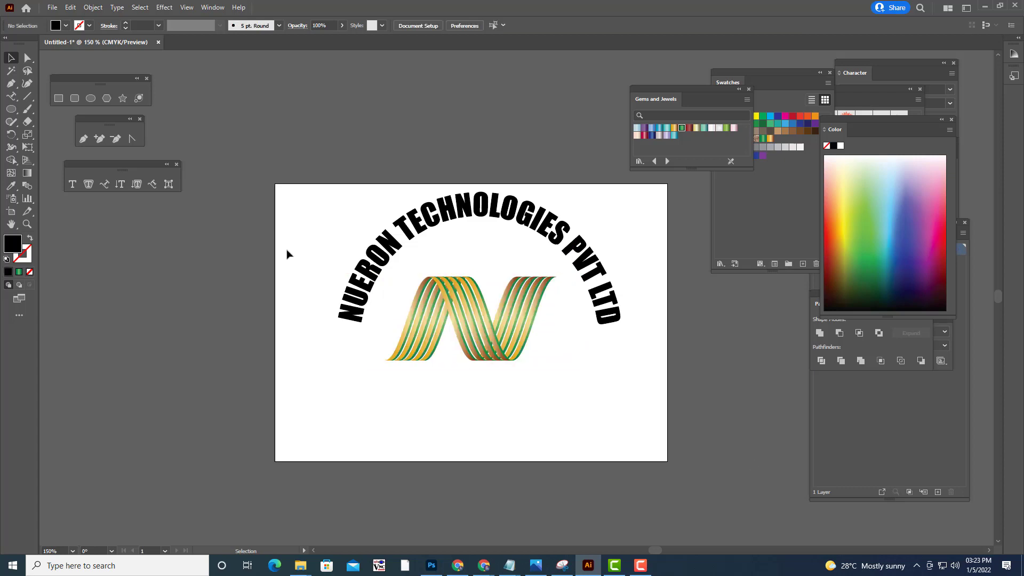
Draw a black-filled circle about 318 px in diameter over the upper right of the artwork
left_click(91, 99)
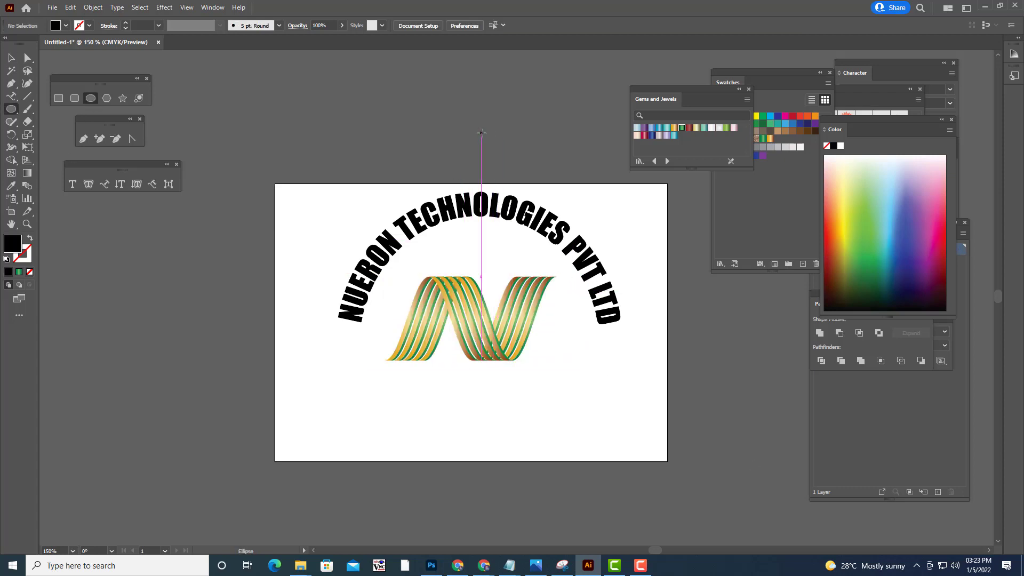
left_click_drag(490, 136, 638, 277)
key("v")
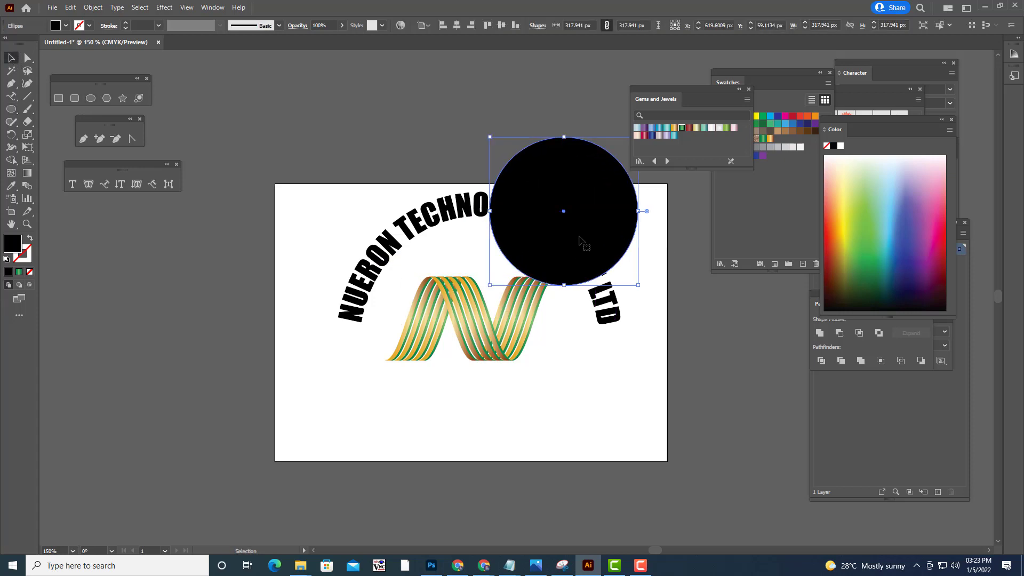
Move the circle beneath the curved company name and enlarge it to about 476 px in diameter
left_click_drag(580, 239, 492, 341)
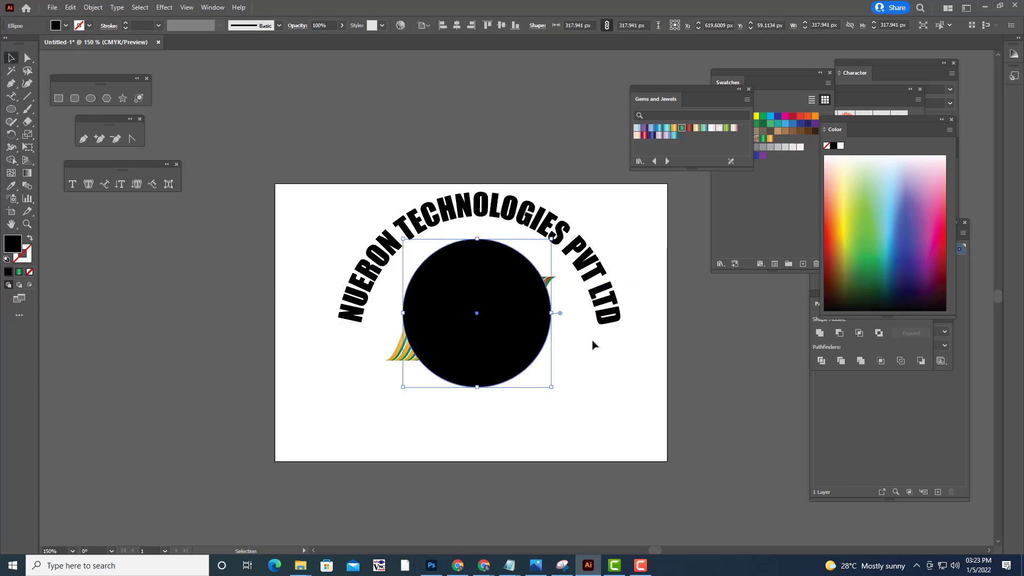
left_click_drag(552, 238, 573, 217)
left_click_drag(501, 246, 505, 270)
left_click_drag(578, 240, 591, 224)
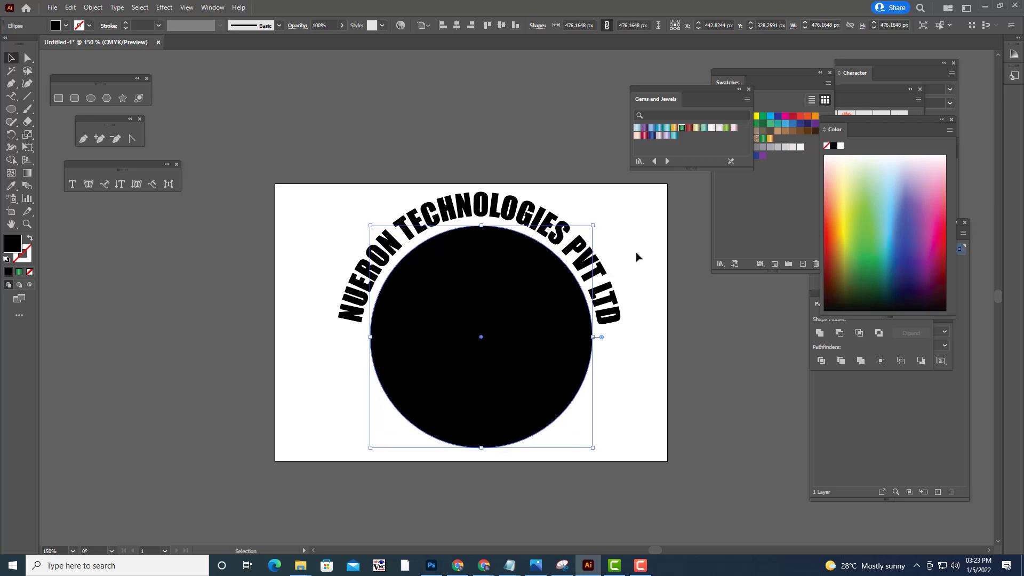
left_click(636, 256)
Fill the circle with the green linear gradient, remove its middle colour stop and open the first stop's colour options
left_click(520, 318)
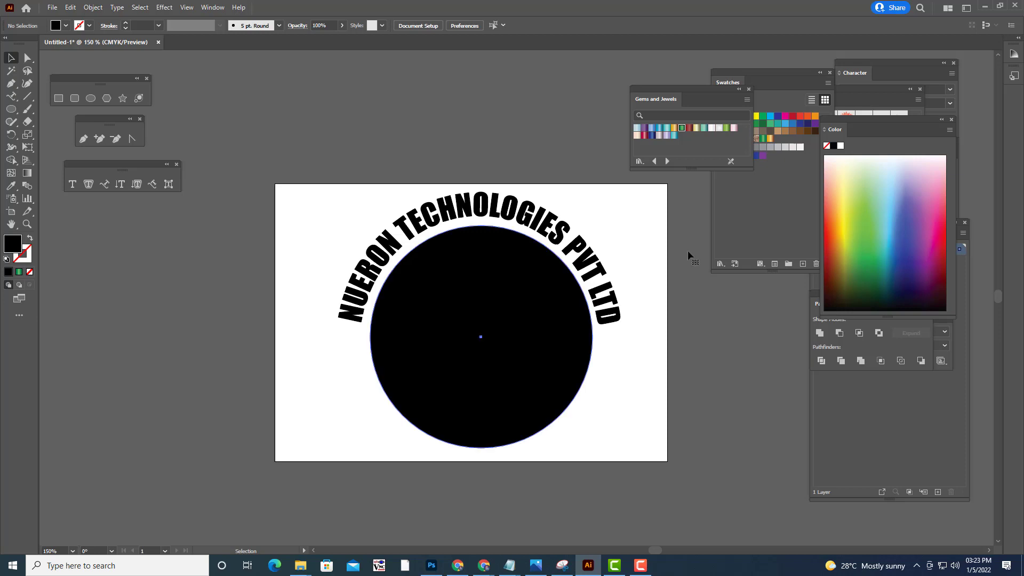
left_click_drag(644, 83, 711, 232)
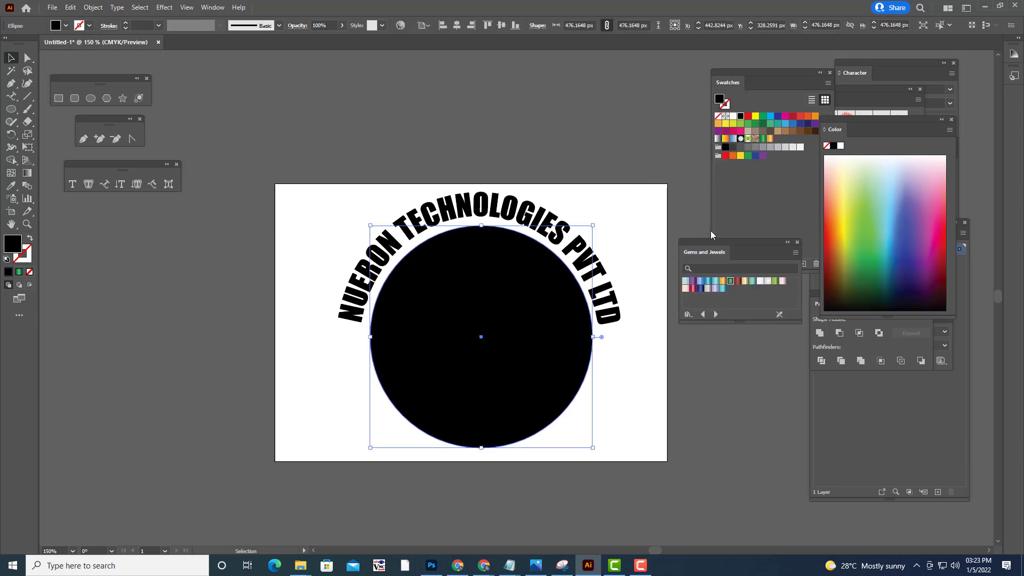
left_click(755, 139)
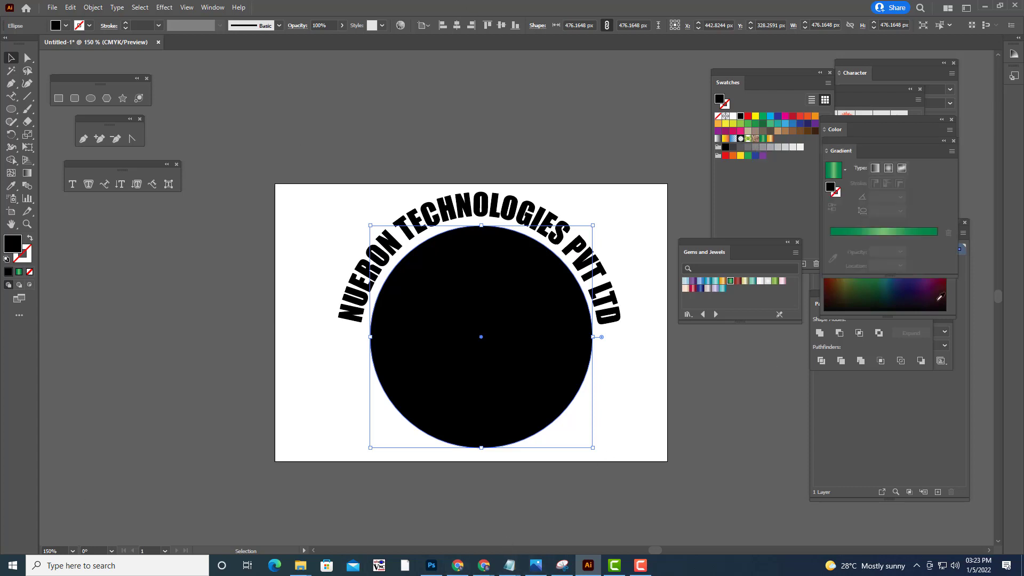
left_click(845, 236)
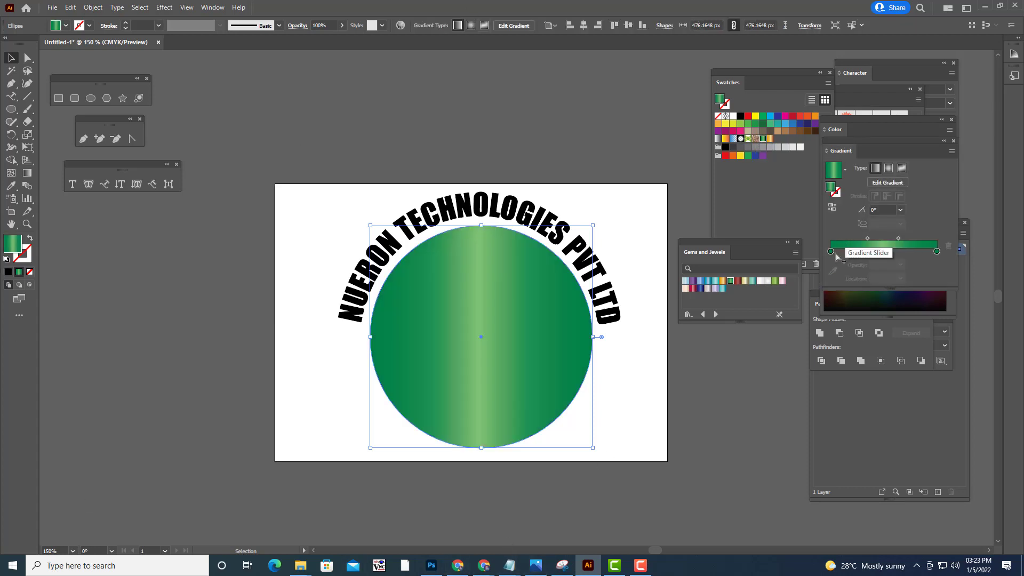
left_click(832, 252)
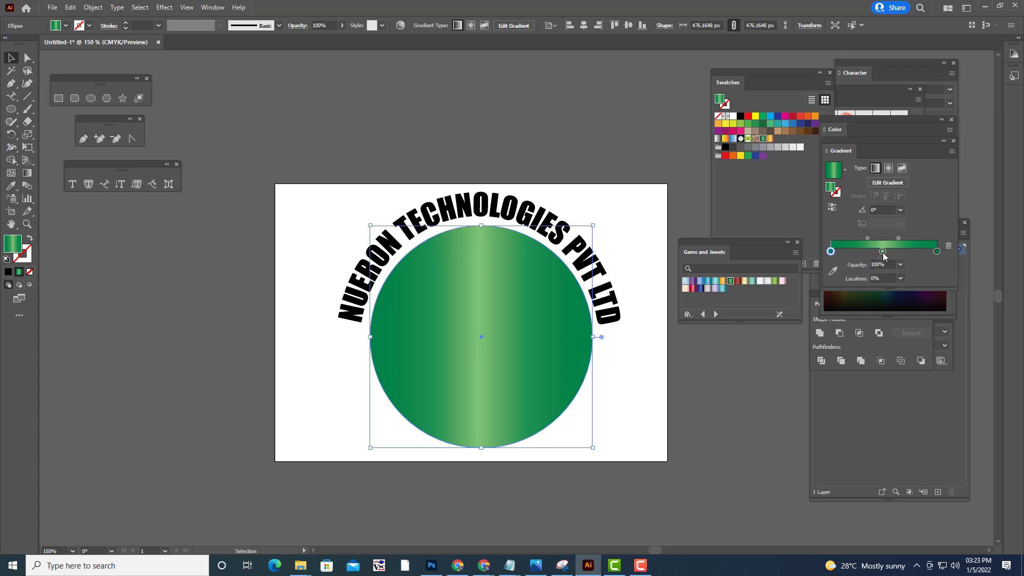
left_click_drag(884, 256, 885, 283)
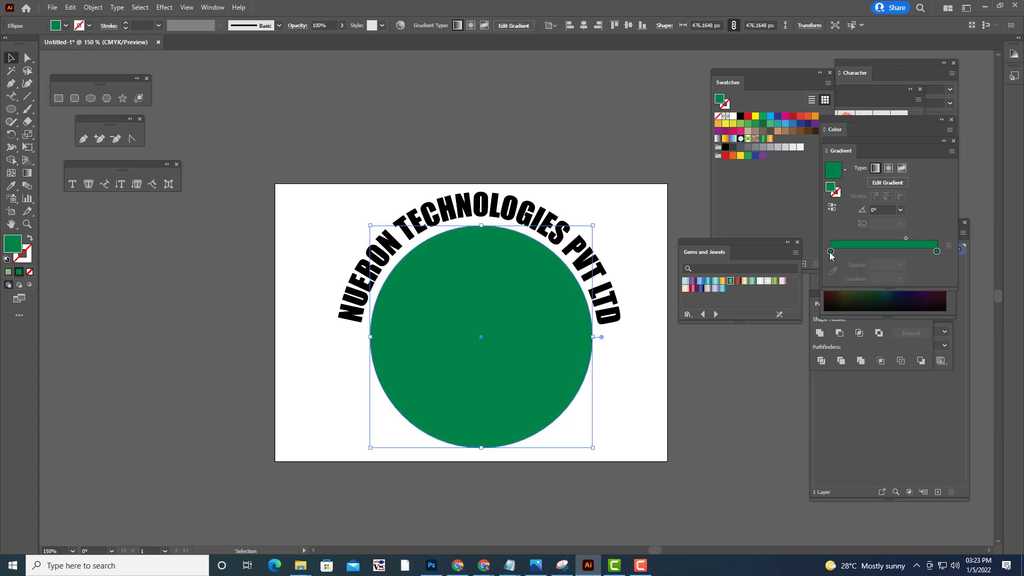
double_click(830, 252)
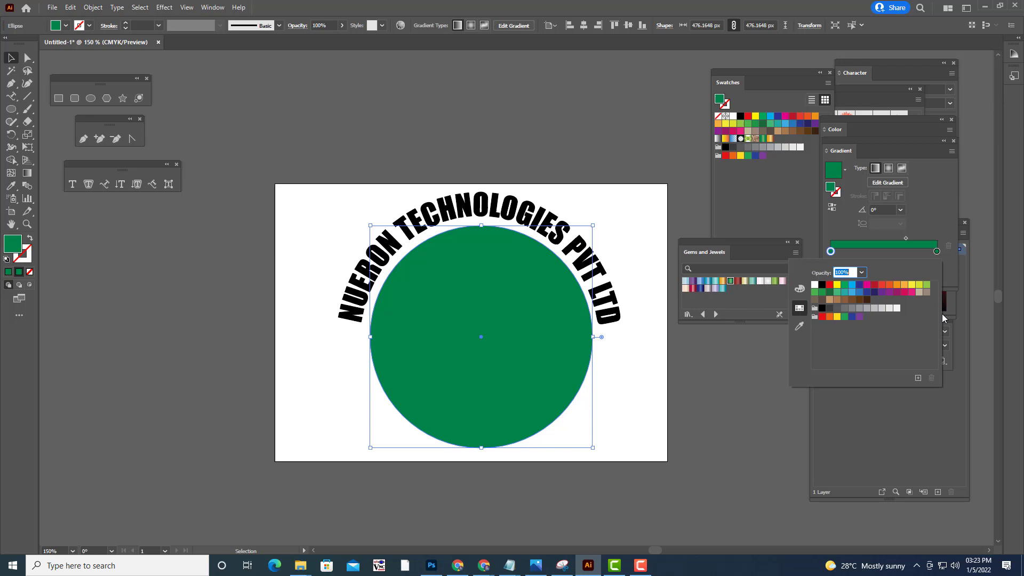
Fill the circle with the yellow-to-red gradient preset, make the gradient radial and deselect the circle
left_click(844, 175)
left_click(844, 170)
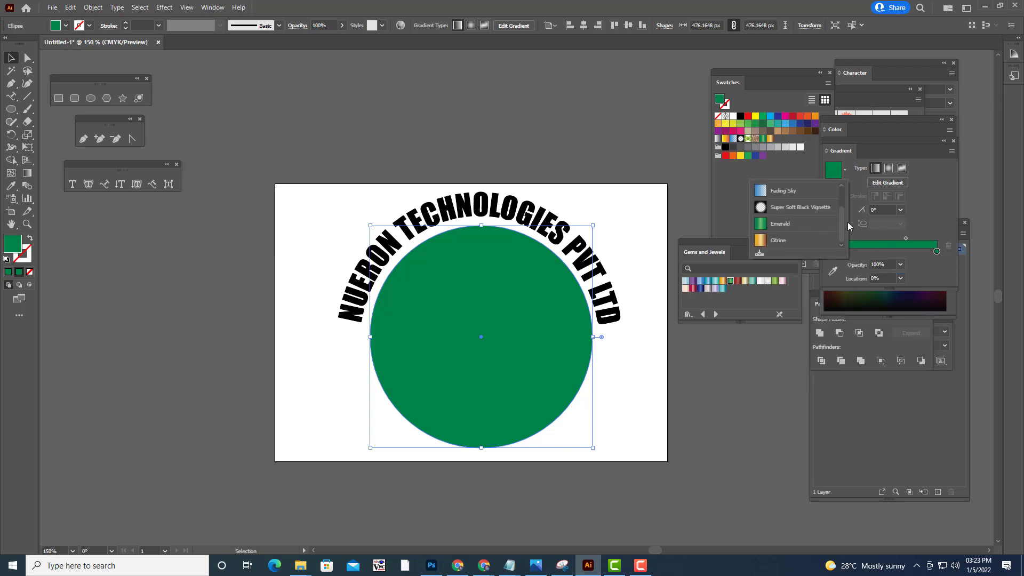
scroll(843, 199, "up", 3)
left_click(792, 205)
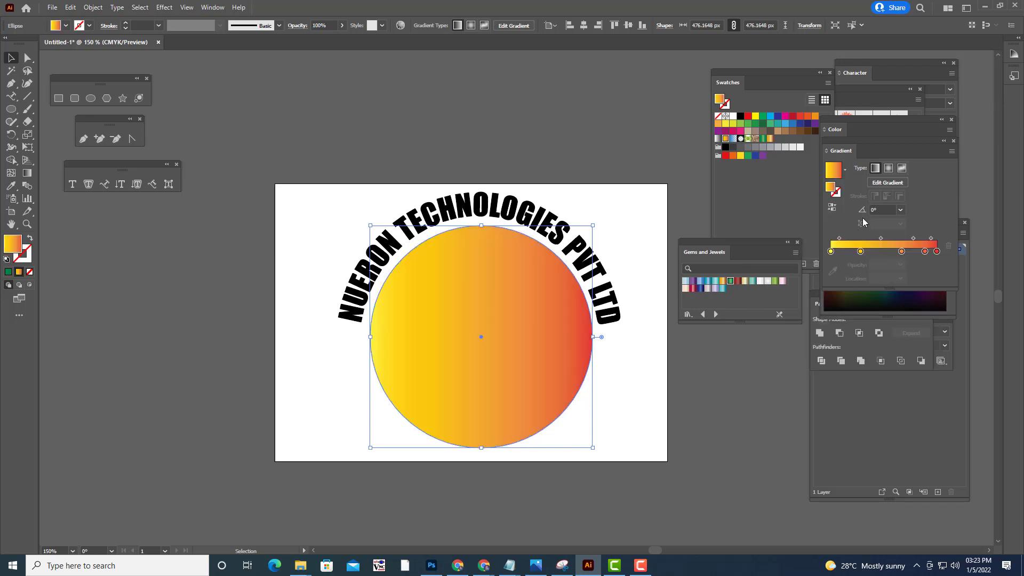
left_click(888, 168)
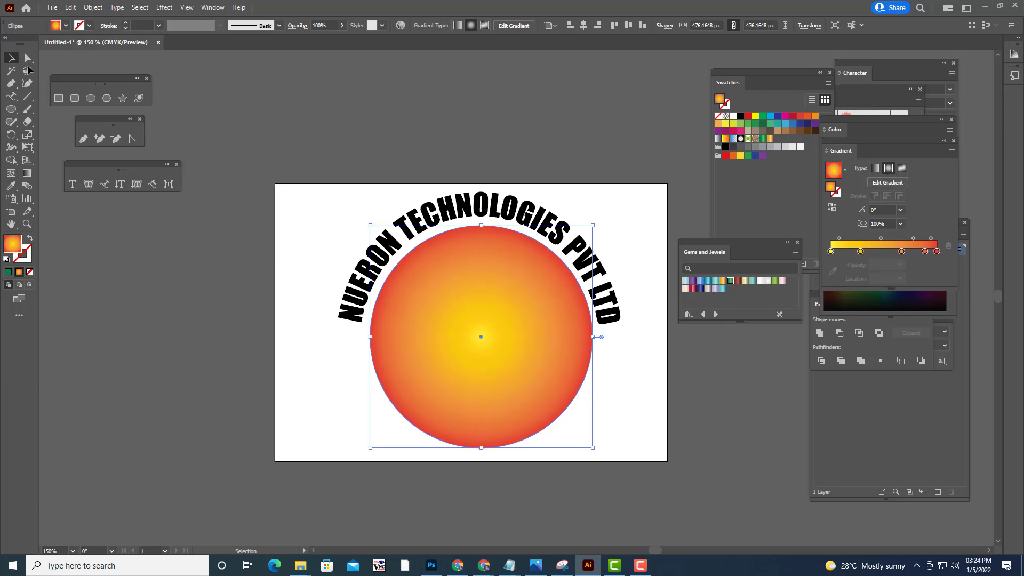
left_click(589, 104)
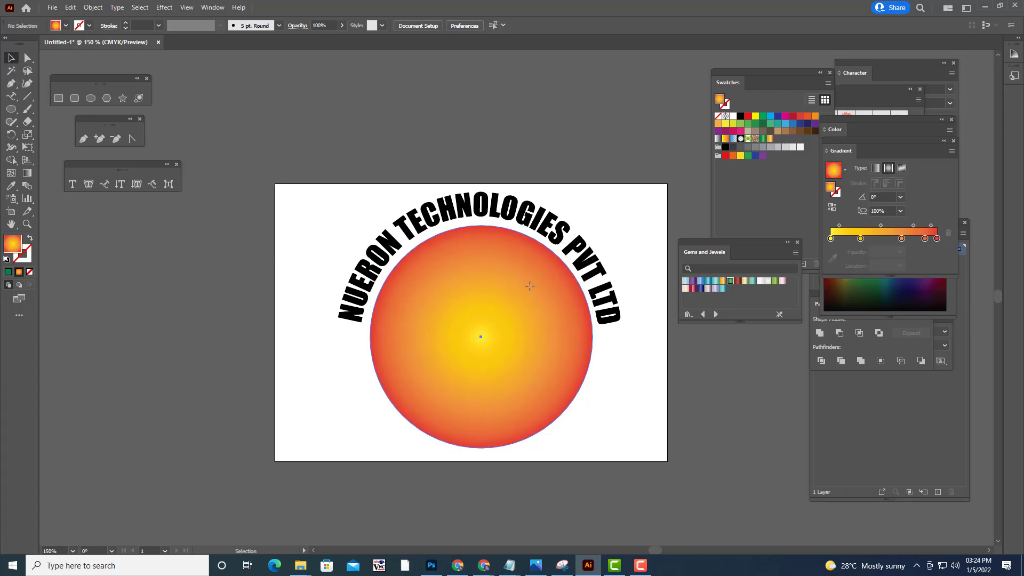
Send the circle behind the striped N mark and nudge it slightly up and left
right_click(530, 285)
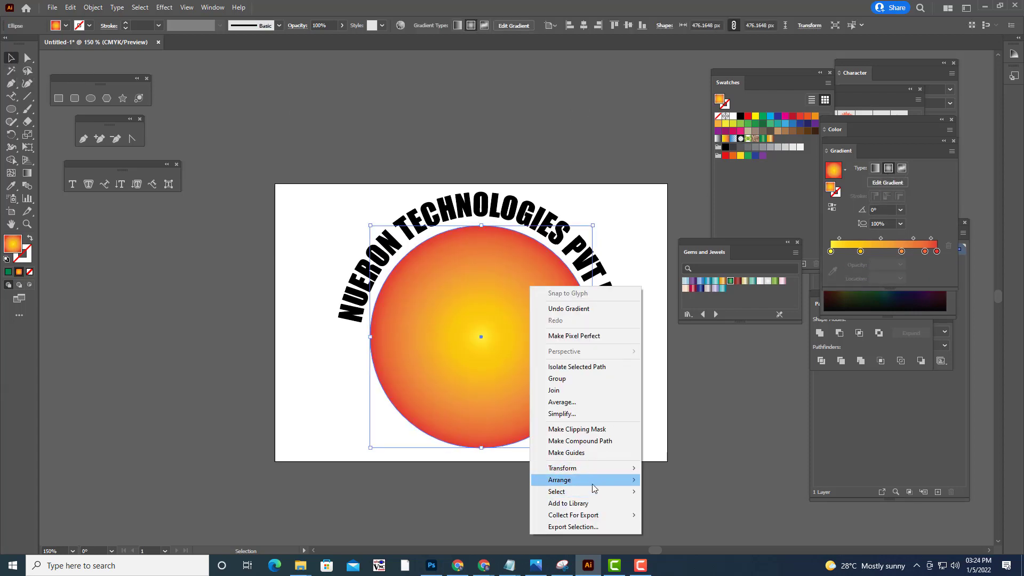
mouse_move(592, 482)
left_click(674, 514)
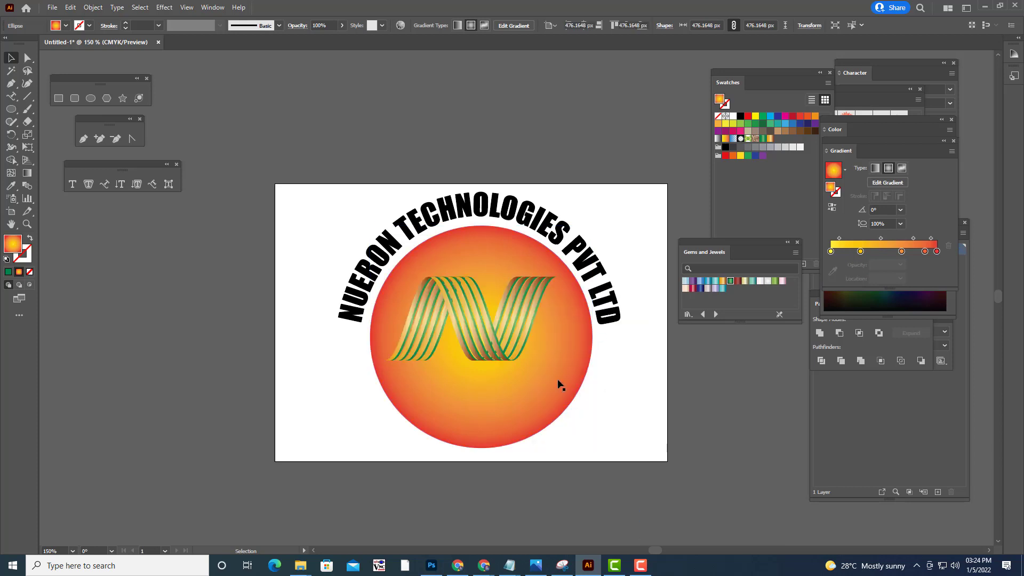
left_click_drag(562, 368, 559, 366)
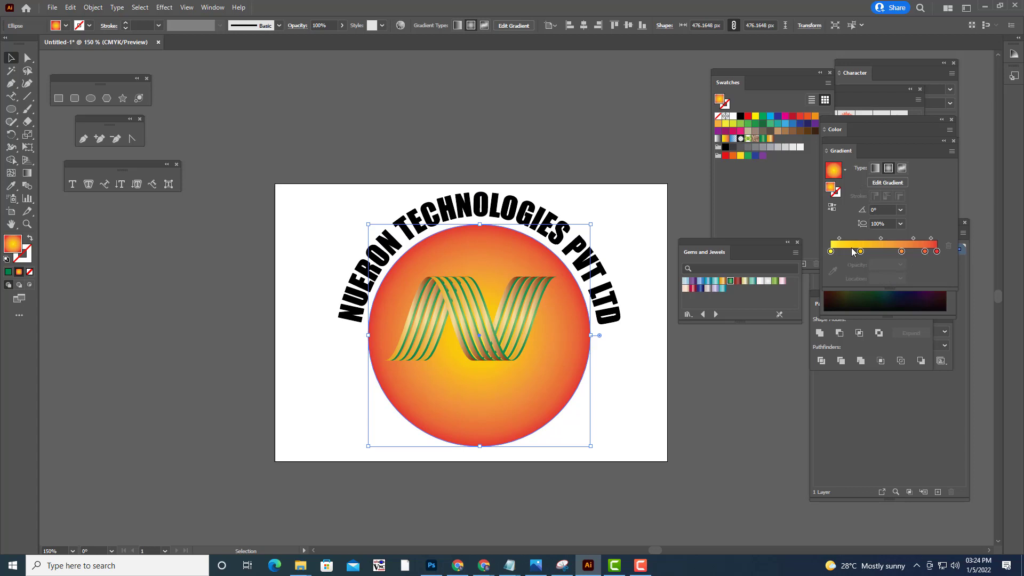
Fill the circle with the Emerald linear gradient preset
left_click(845, 171)
left_click(783, 225)
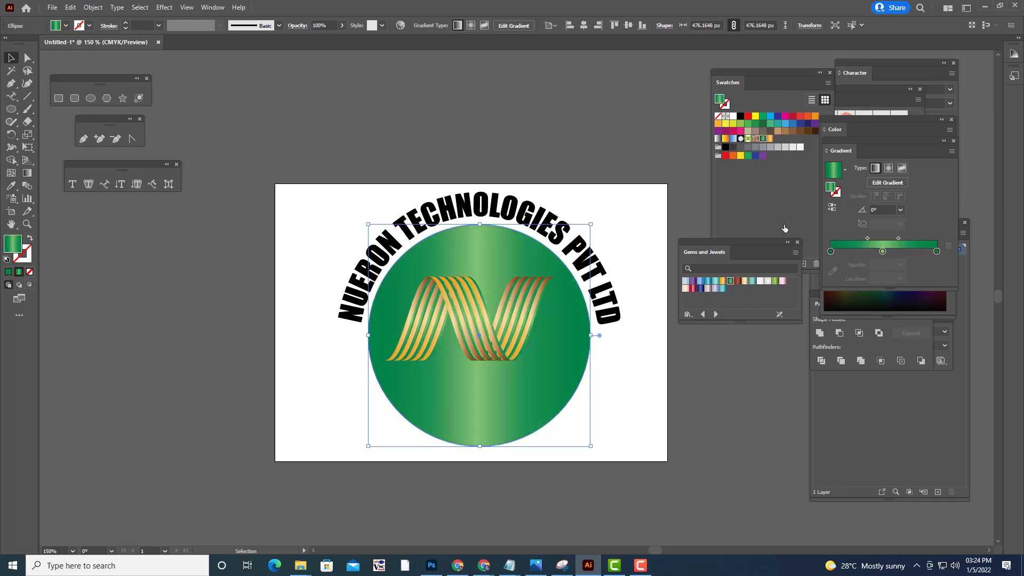
left_click(549, 421)
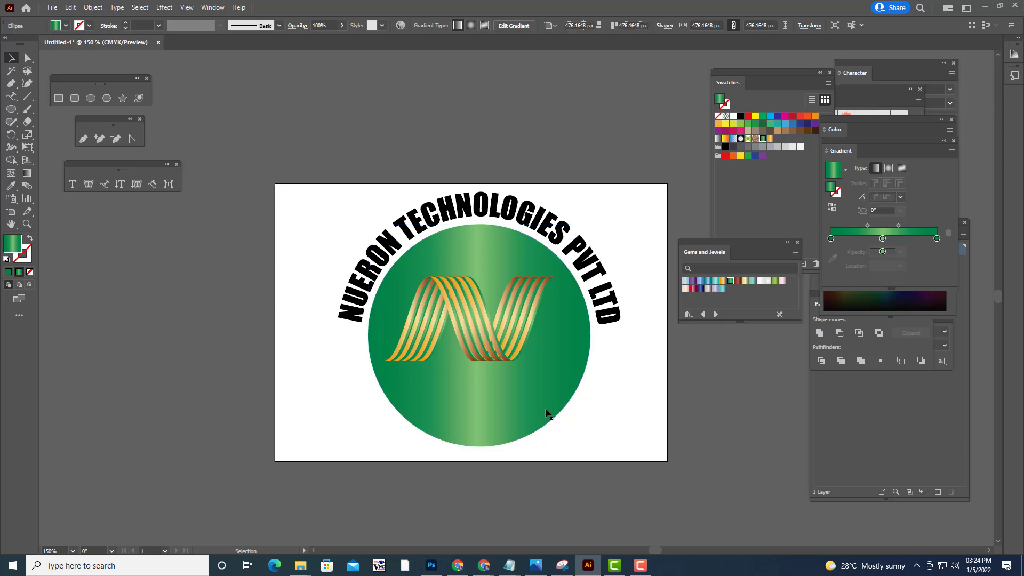
Shift the circle slightly up and right, and centre the striped N mark in its upper half
left_click(548, 381)
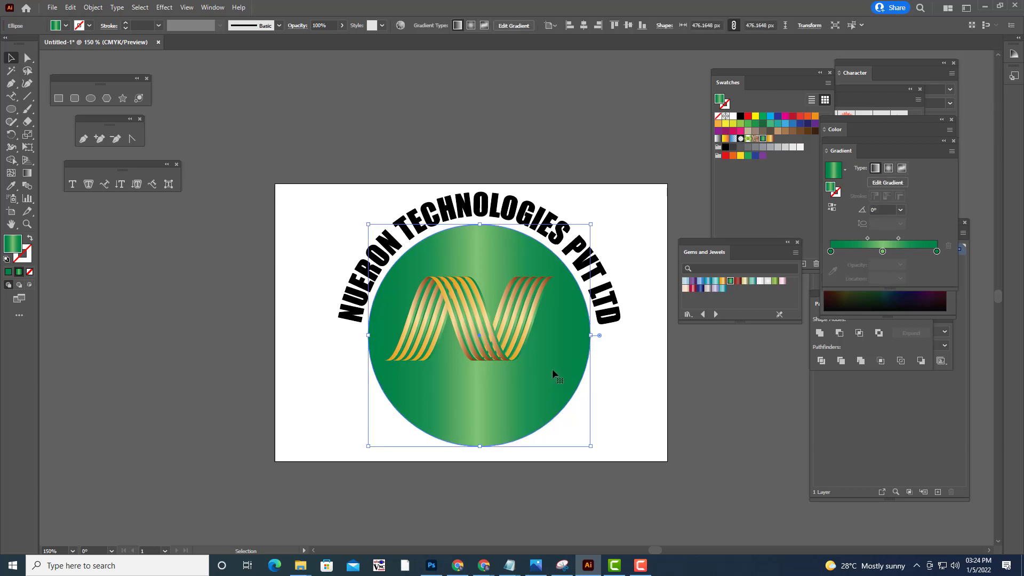
left_click_drag(552, 368, 556, 360)
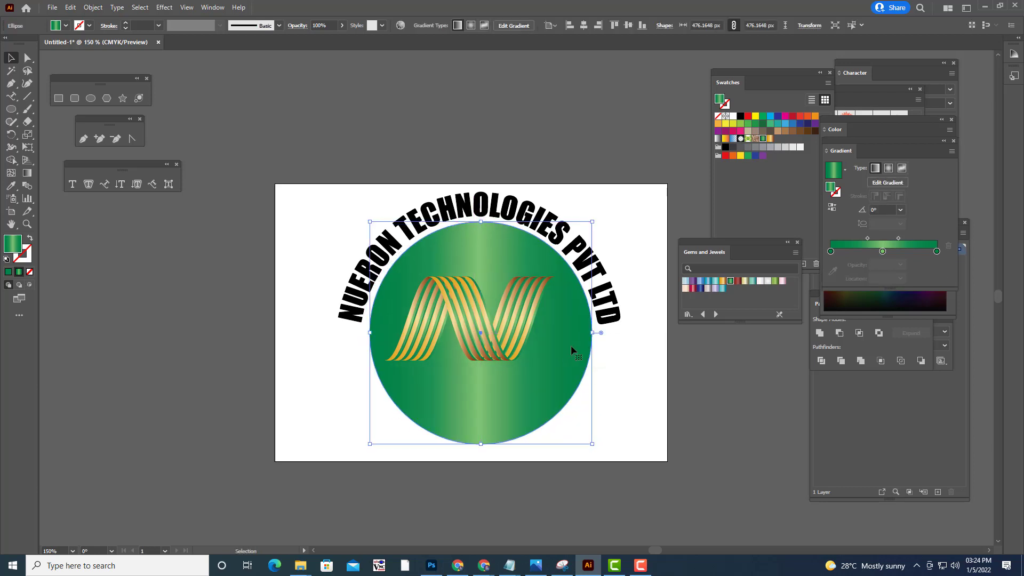
left_click_drag(502, 334, 516, 315)
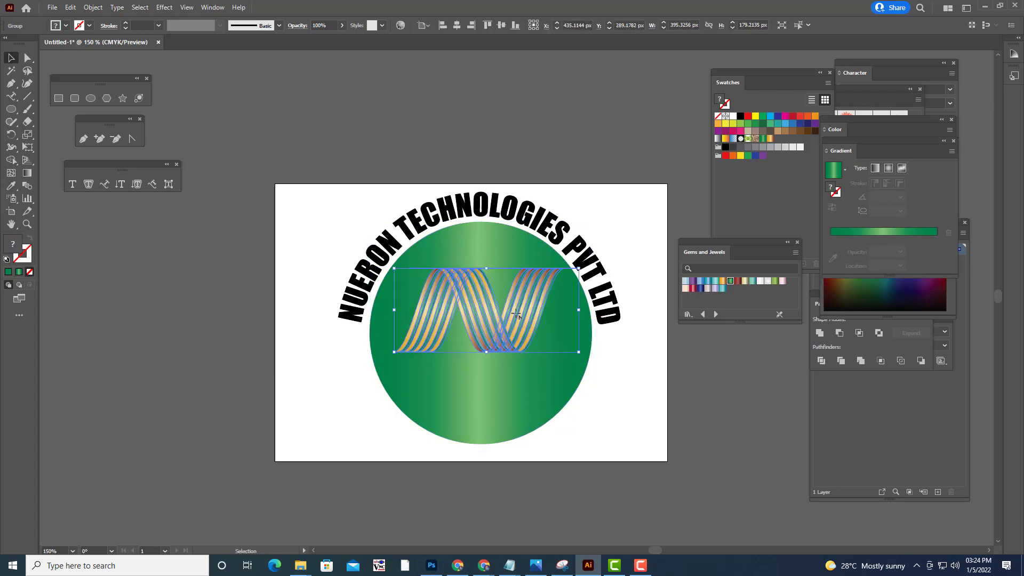
key("Left")
key("Left")
key("Left")
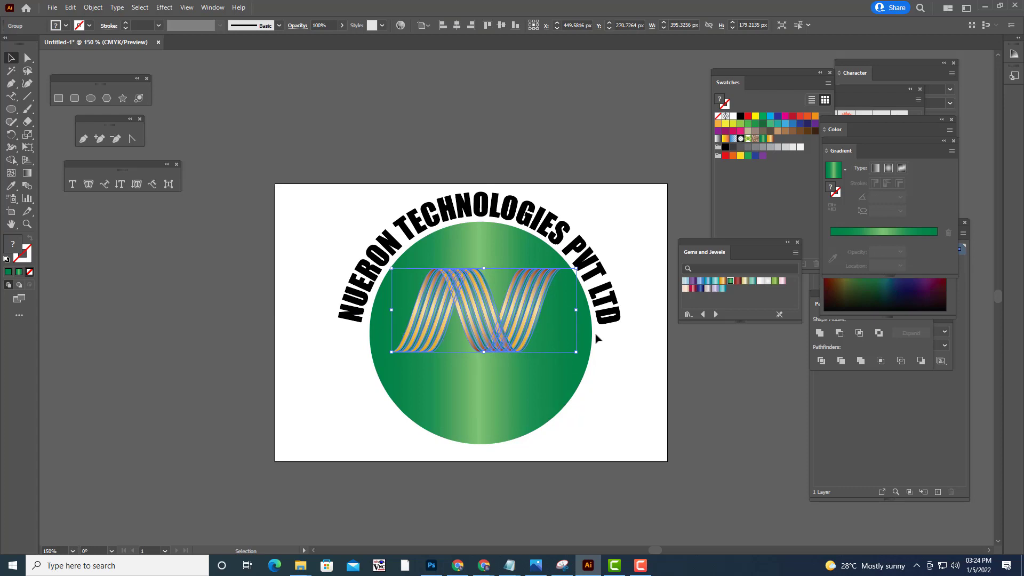
key("Right")
Remove the middle stop of the circle's green gradient and set the end stop to dark blue
left_click(571, 372)
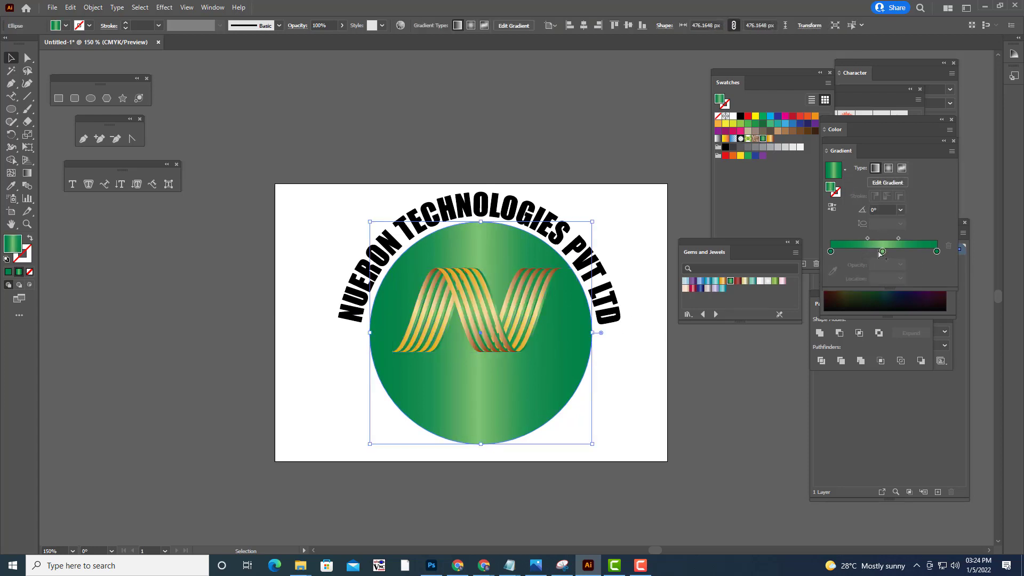
left_click_drag(882, 251, 883, 345)
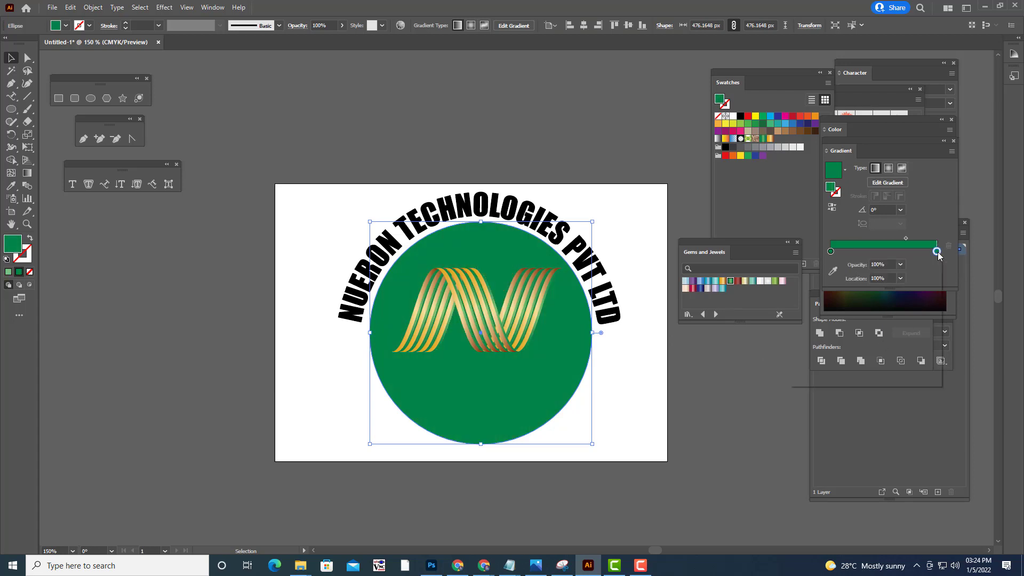
double_click(937, 252)
left_click(872, 293)
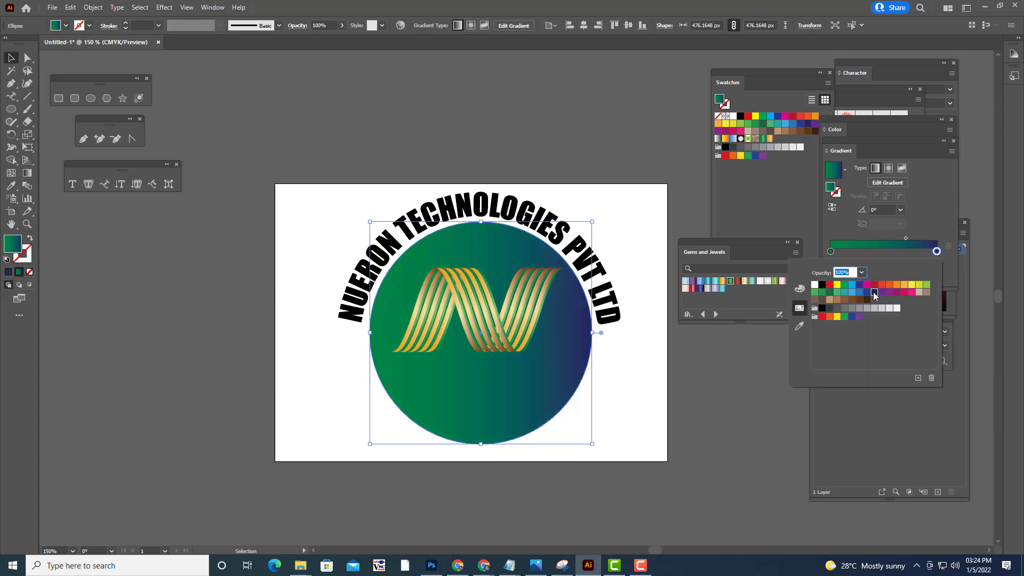
Set the gradient's first stop to light blue and make the circle's gradient radial
left_click(831, 252)
double_click(831, 252)
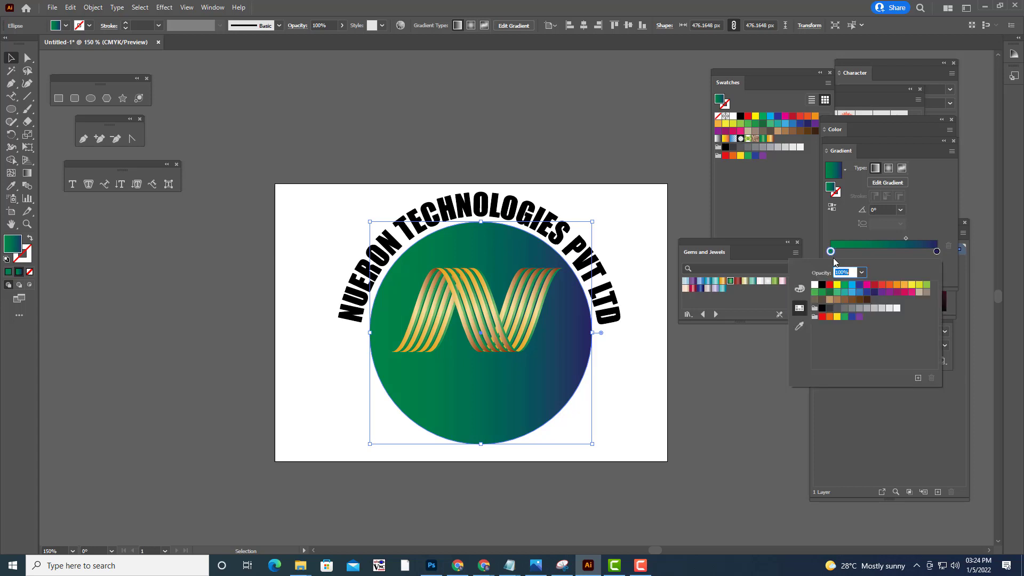
left_click(851, 286)
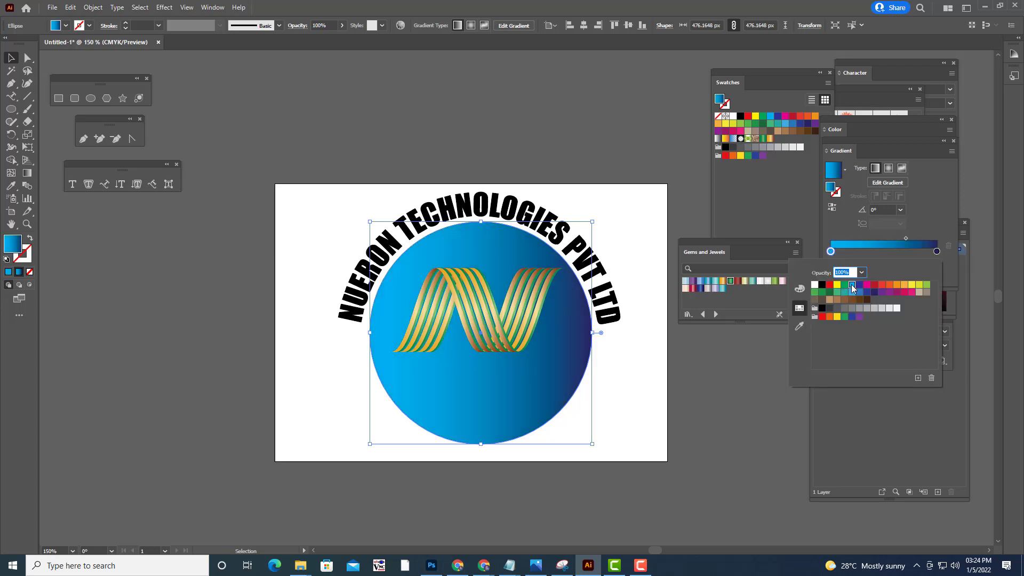
left_click(888, 169)
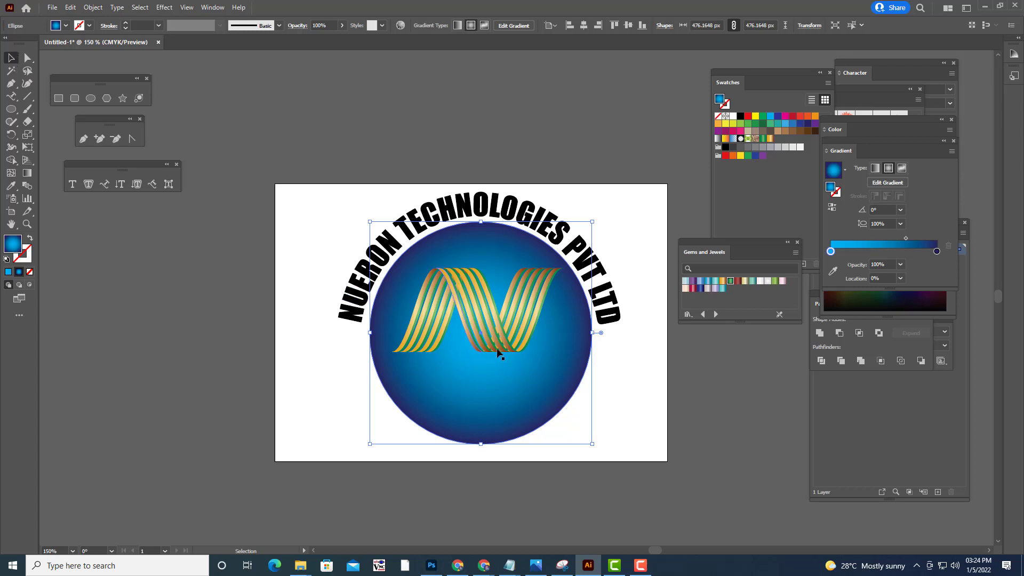
Move the circle about 2 px left beneath the curved lettering and select it
left_click_drag(571, 326, 570, 326)
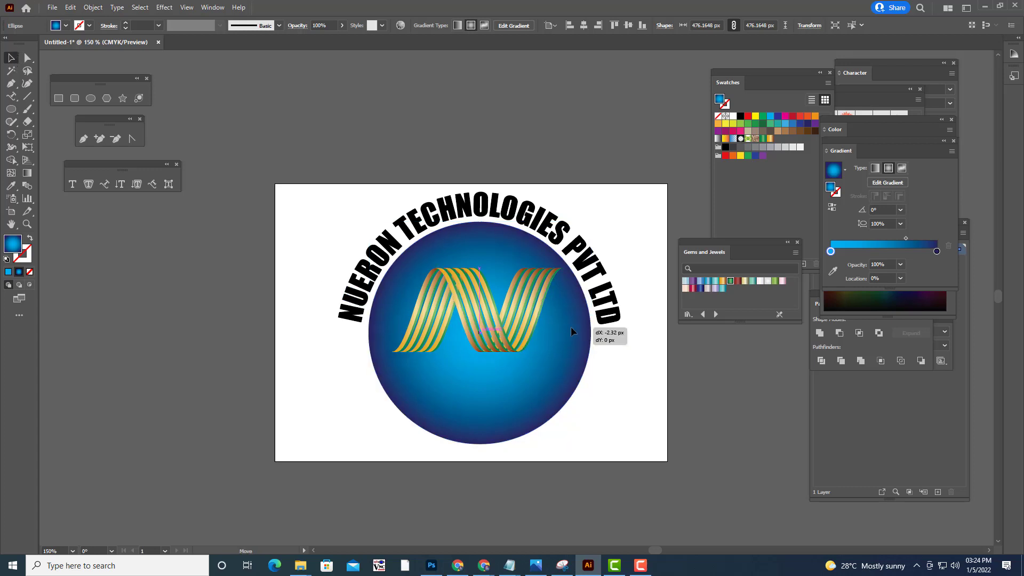
left_click(629, 158)
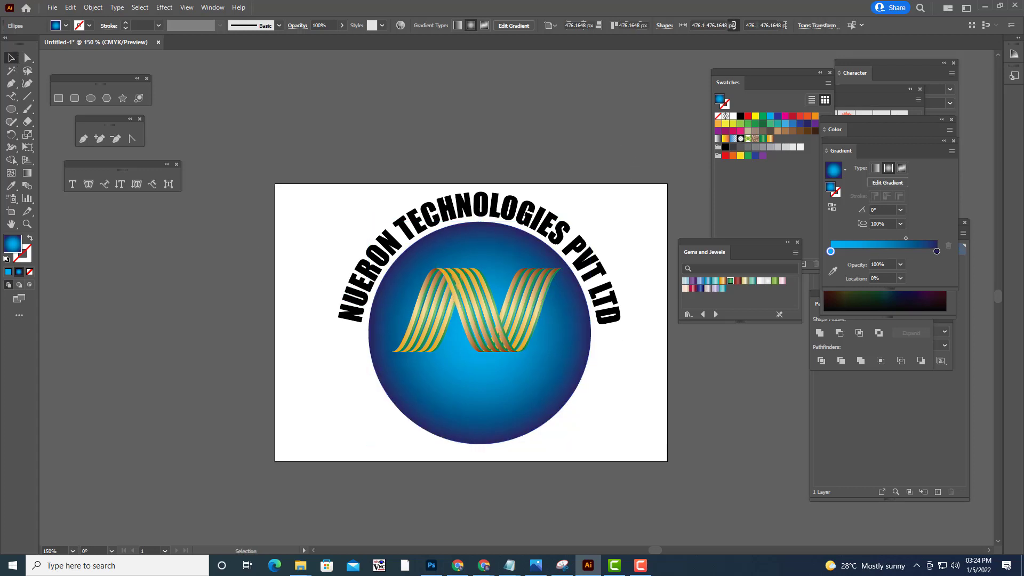
left_click(519, 405)
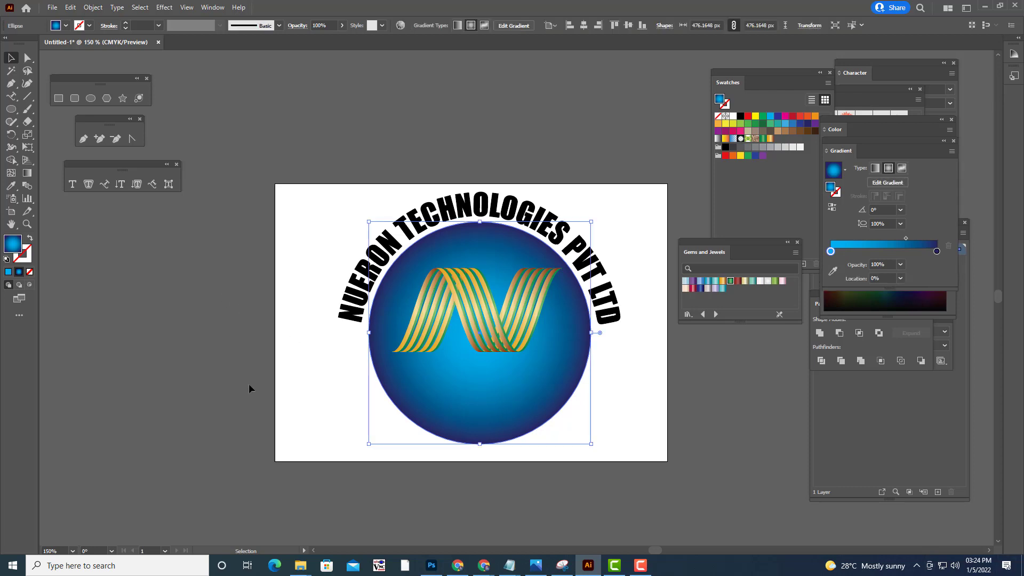
Draw a rectangle about 768 × 231 px over the lower part of the circle
left_click(59, 99)
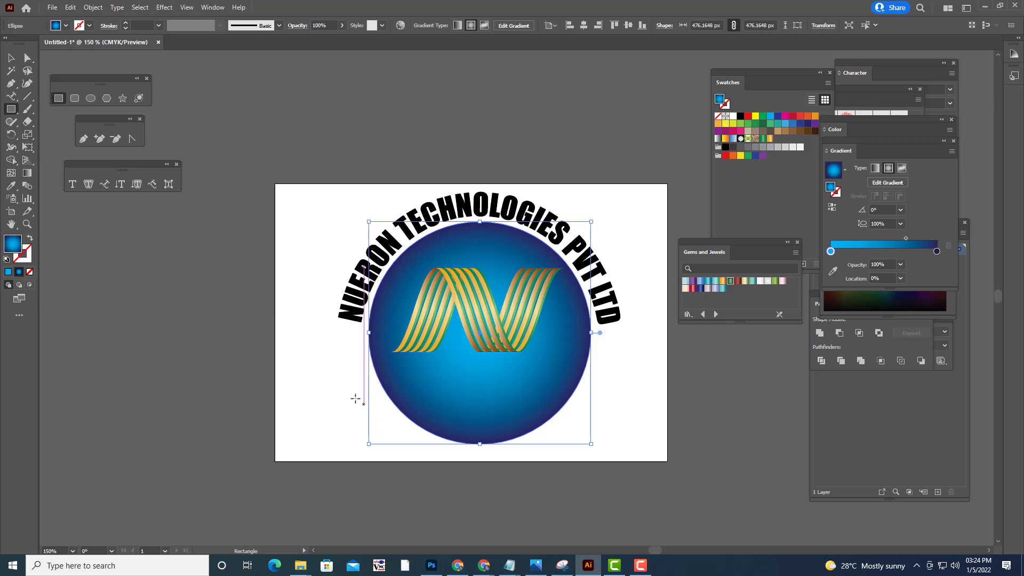
left_click_drag(311, 357, 670, 463)
left_click(10, 60)
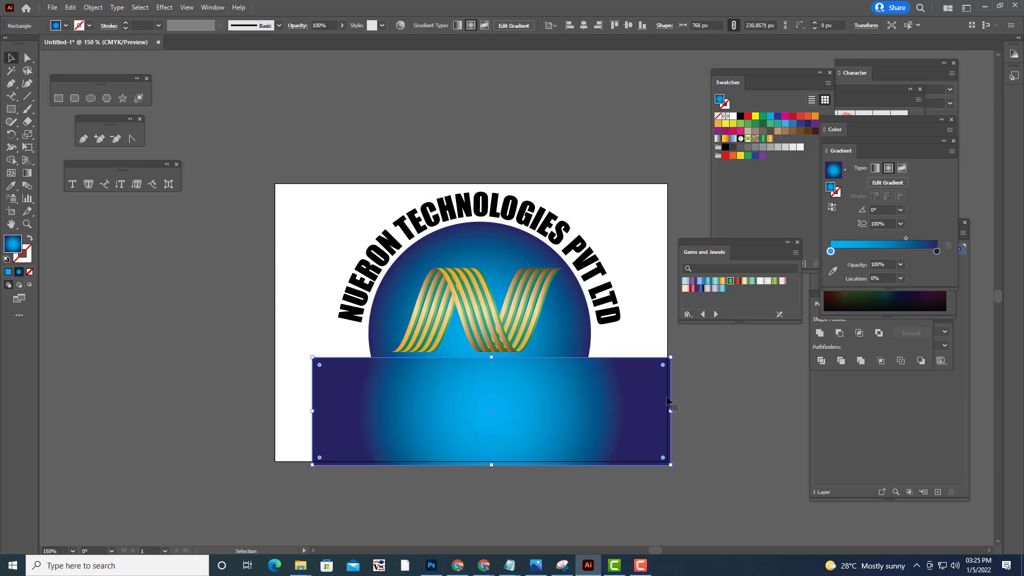
Move the rectangle slightly left and up over the circle's lower part and fill it with solid light blue
left_click_drag(653, 382, 643, 379)
key("Up")
key("Up")
key("Up")
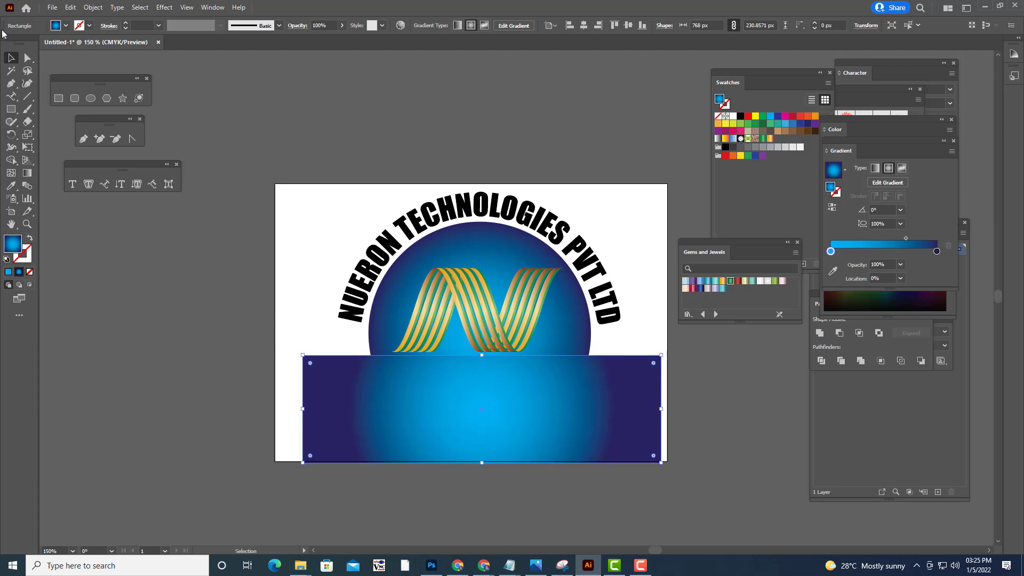
left_click(9, 54)
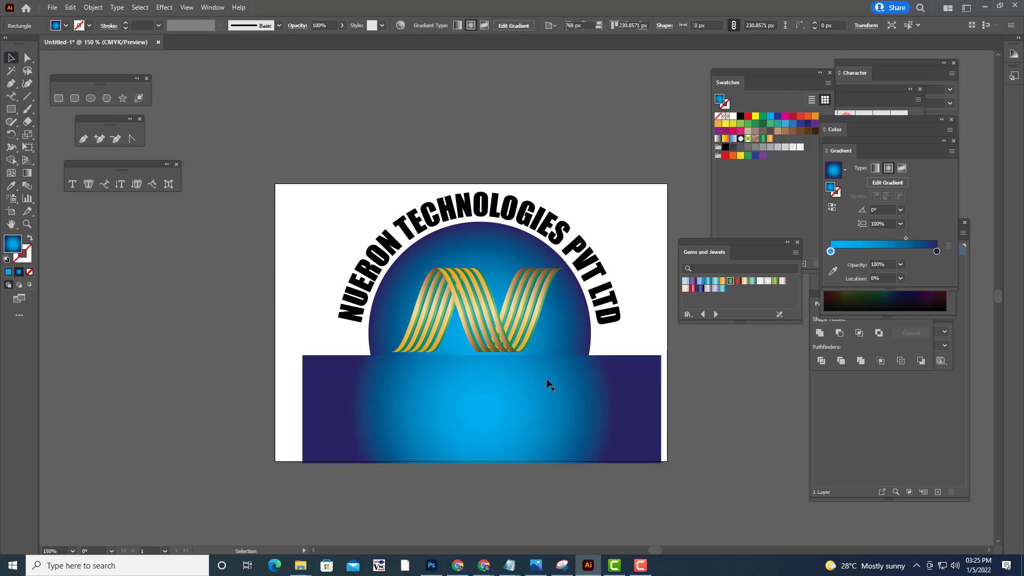
left_click(9, 272)
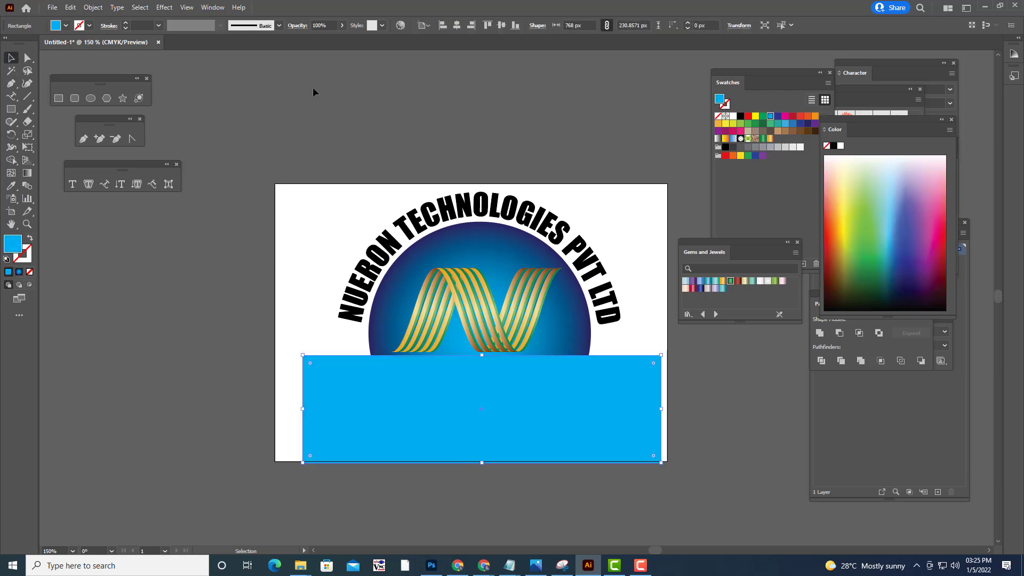
Try to subtract the rectangle from the circle with Minus Front, then undo it
left_click(568, 328)
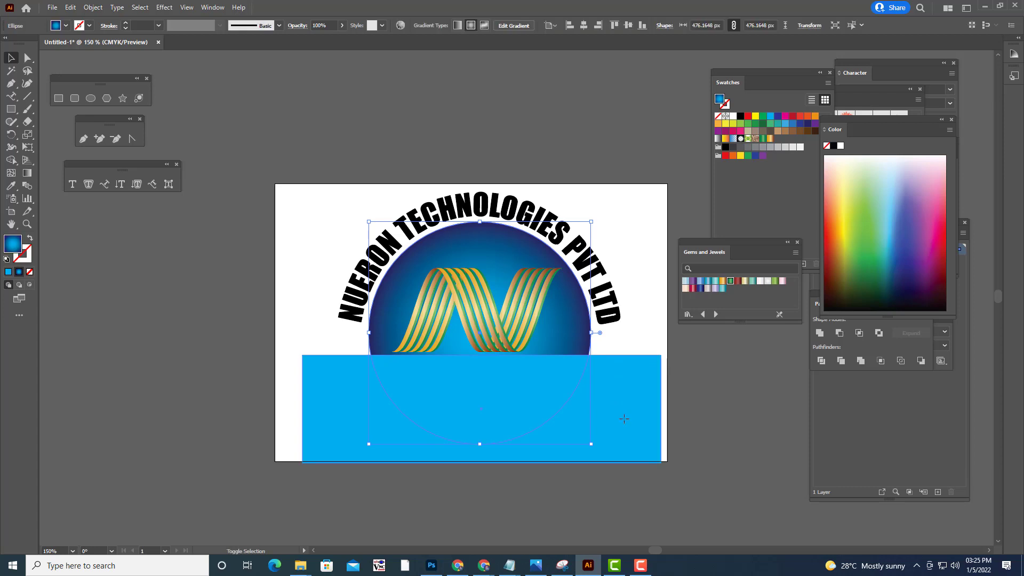
left_click(814, 295)
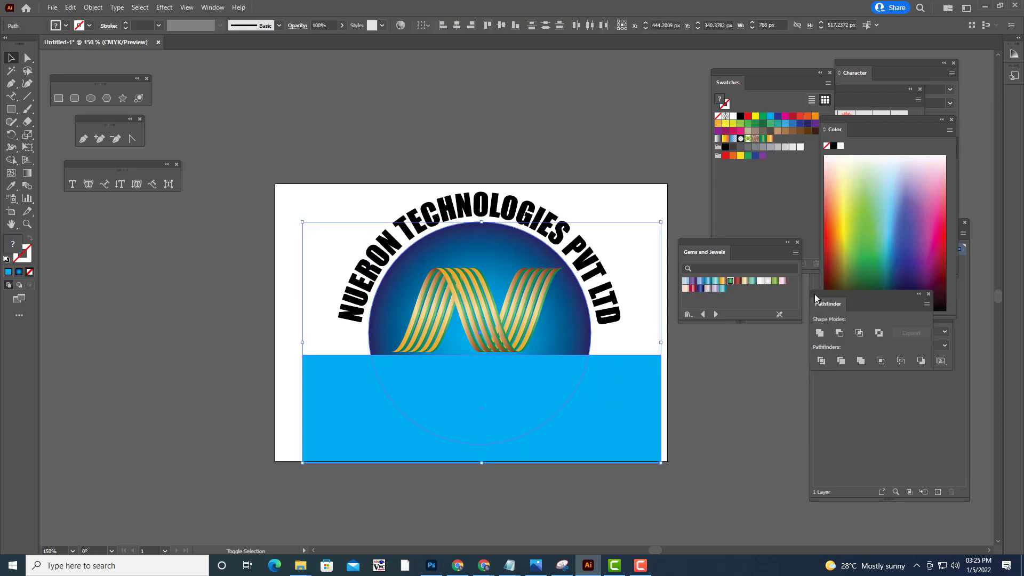
left_click(838, 333)
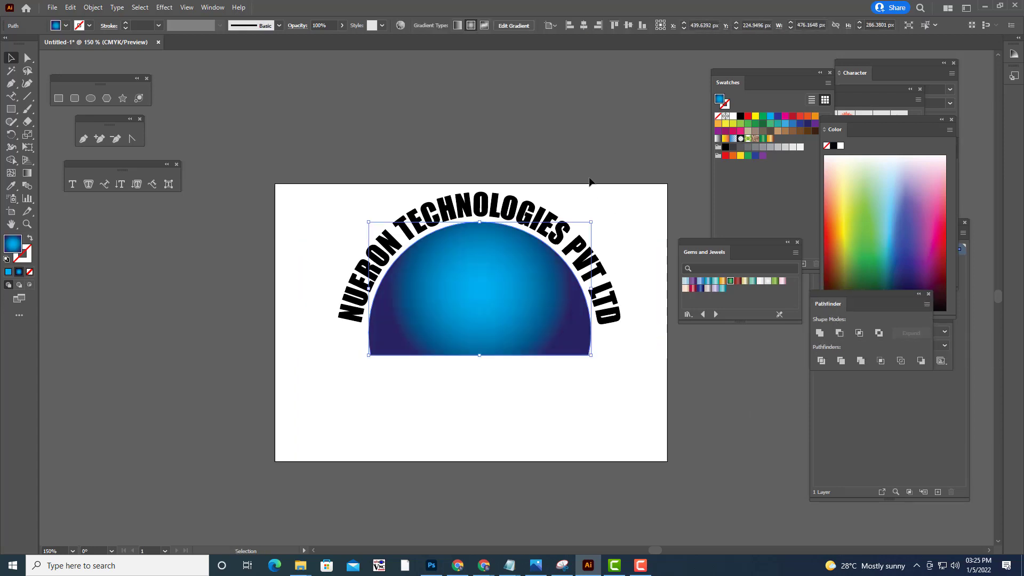
key("ctrl+z")
Move the striped N mark above the artboard and subtract the rectangle from the circle with Minus Front
left_click(562, 298)
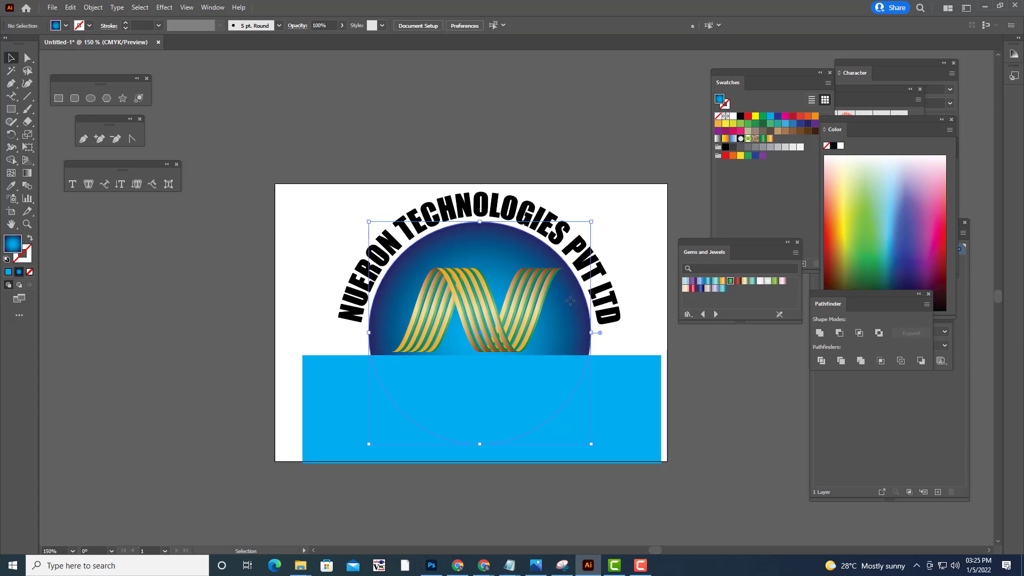
left_click_drag(536, 296, 637, 139)
left_click(555, 333)
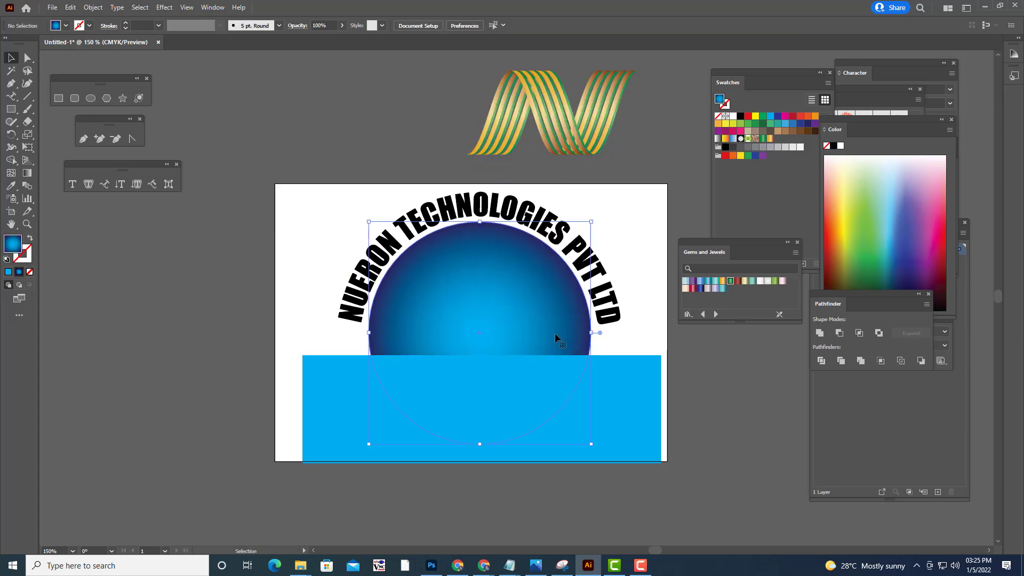
left_click(646, 326)
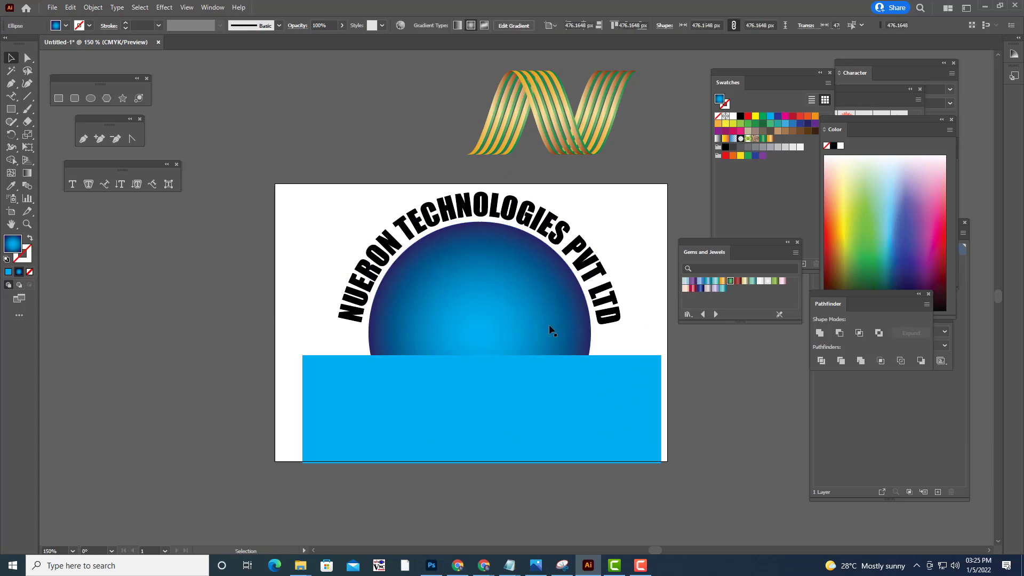
left_click(600, 385, "shift")
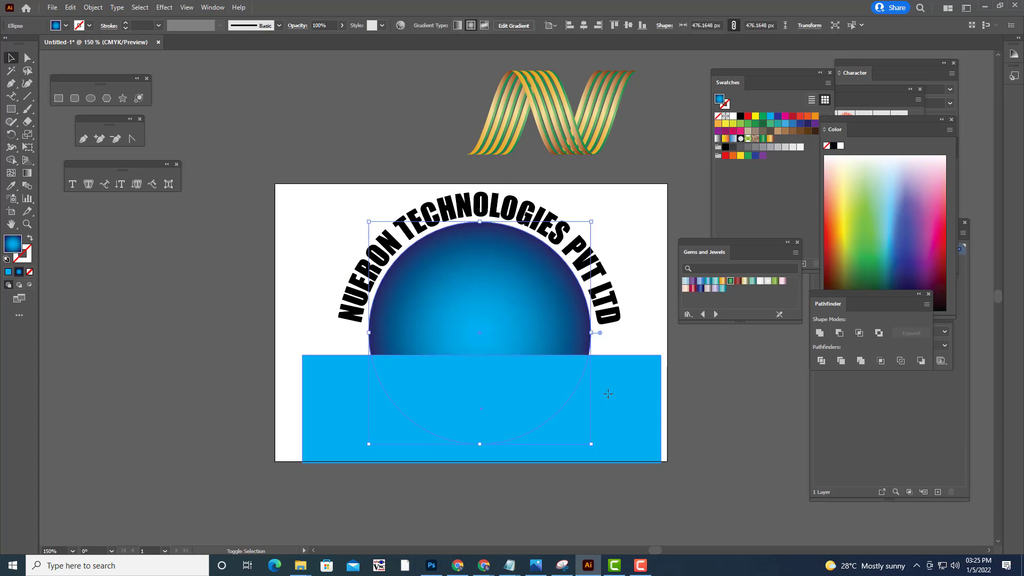
left_click(839, 334)
left_click(633, 423)
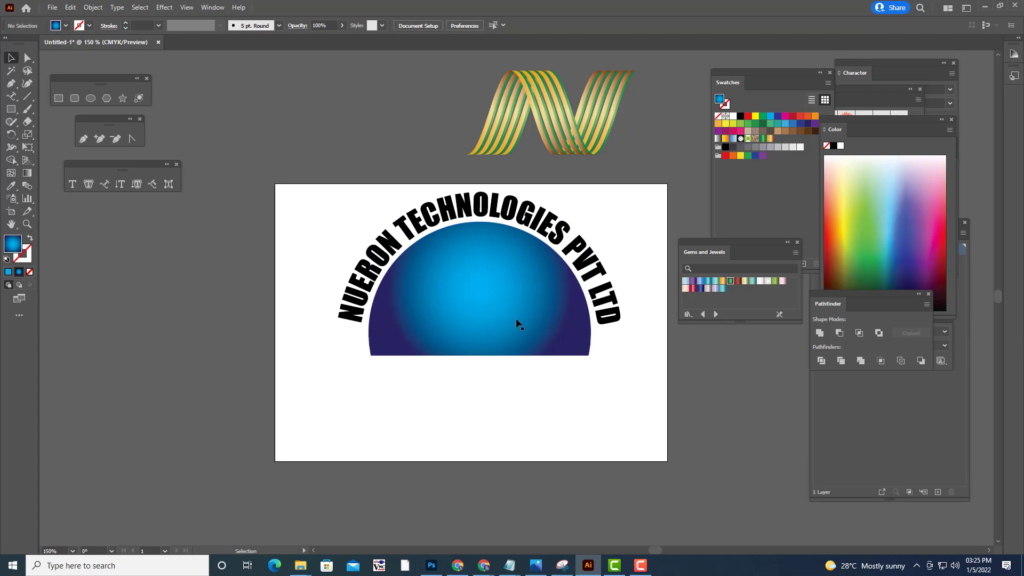
Extend the cut circle's radial gradient past its right edge with the Gradient tool
left_click(517, 323)
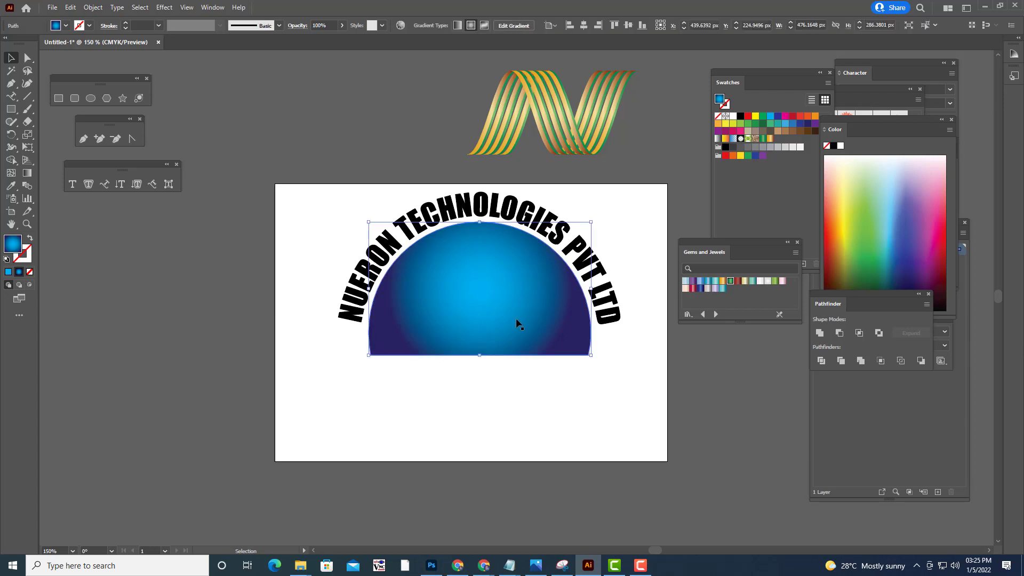
key("g")
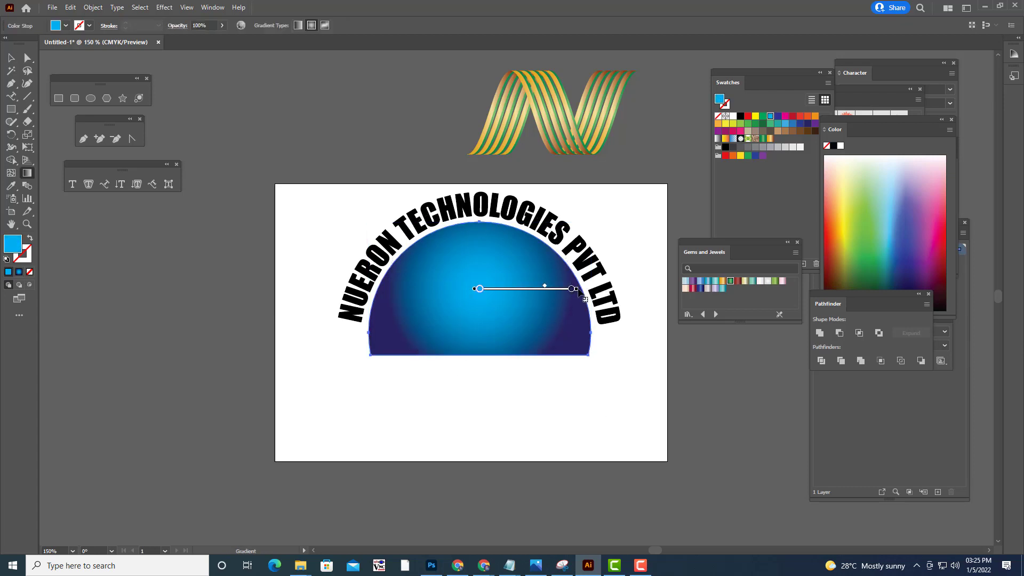
left_click_drag(578, 291, 631, 292)
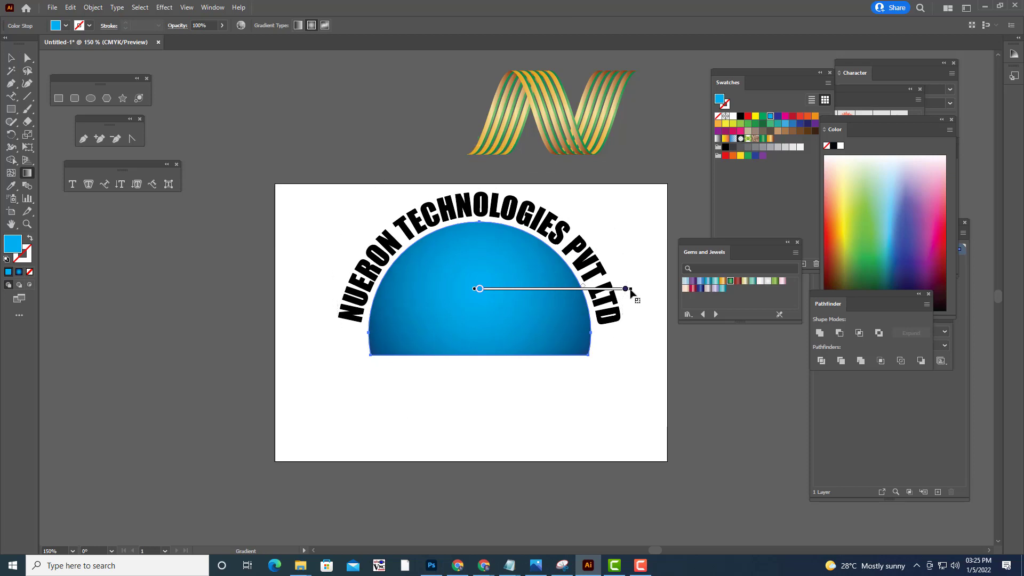
left_click(11, 58)
left_click(373, 100)
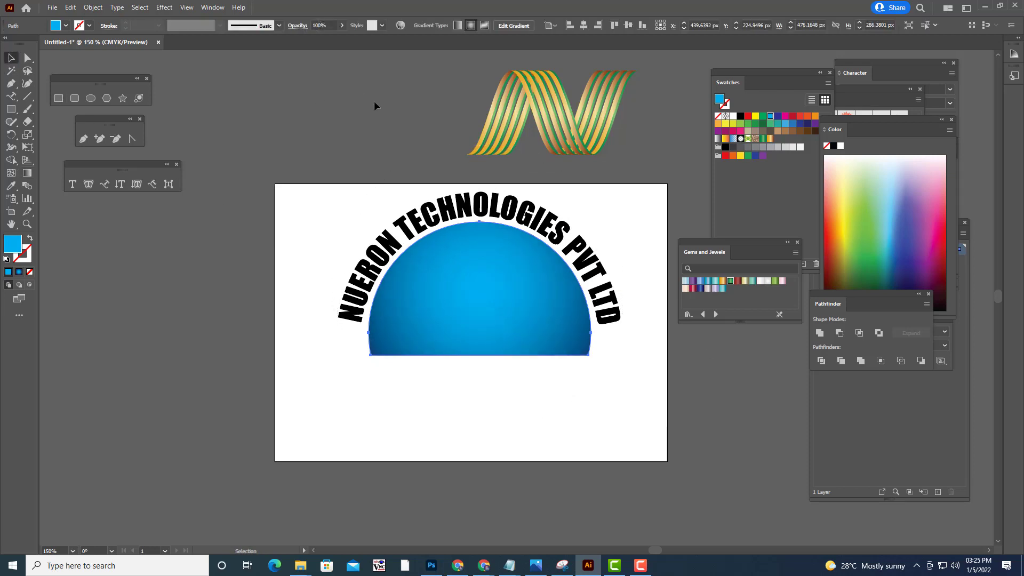
Move the striped N mark down over the lettering and bring it to the front
left_click(568, 132)
left_click_drag(568, 129, 561, 164)
right_click(561, 164)
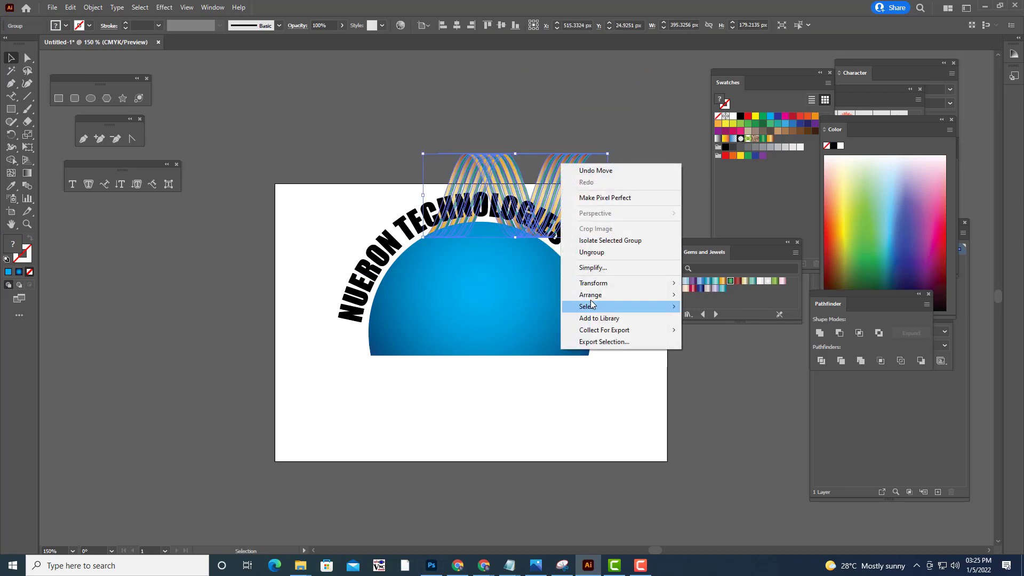
mouse_move(613, 295)
left_click(730, 296)
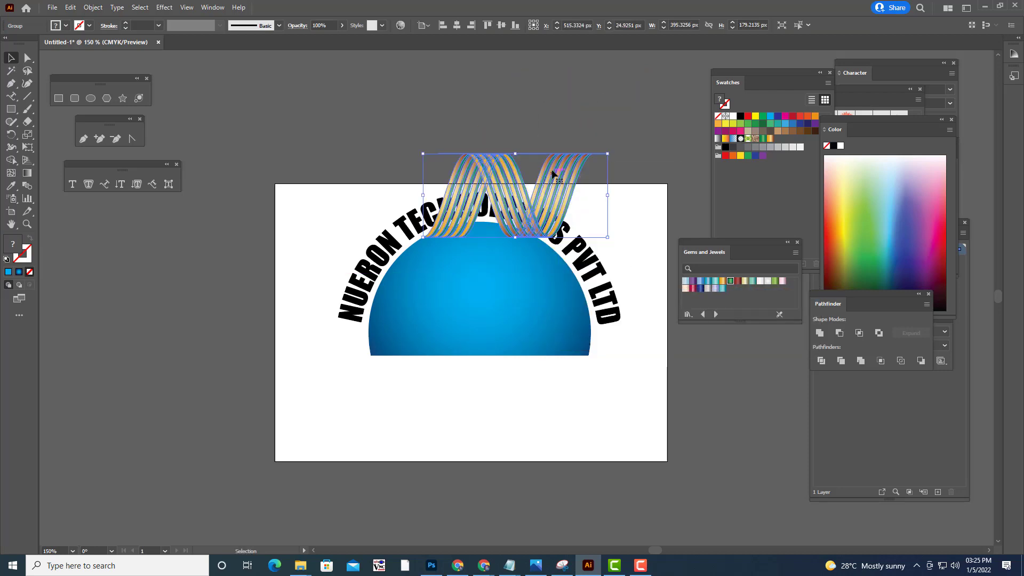
Place the striped N mark on the blue dome and scale it down to about 357 × 162 px
left_click_drag(558, 205, 561, 261)
left_click_drag(517, 290, 521, 295)
key("Left")
key("Left")
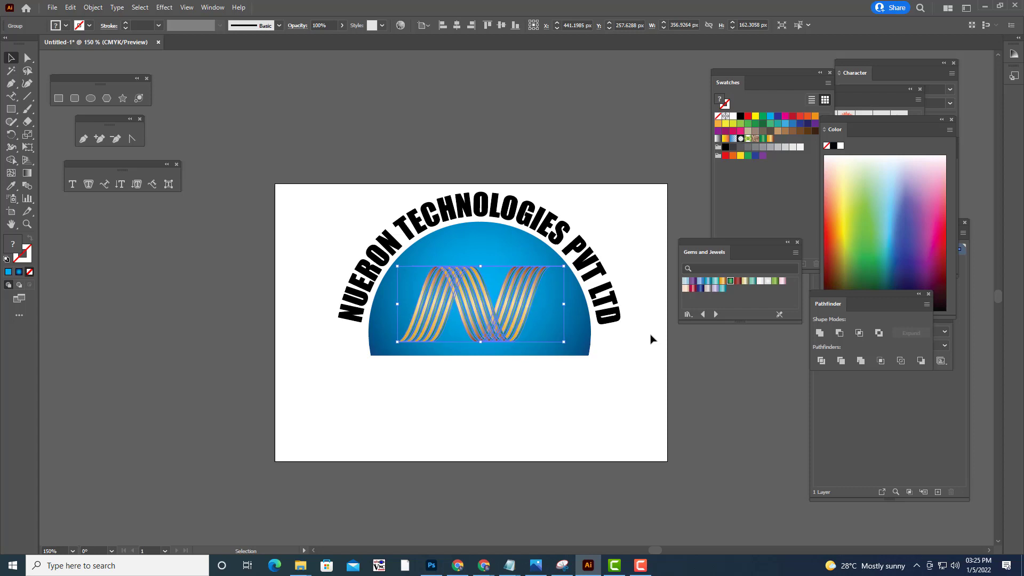
Nudge the striped N mark right and down on the dome, enlarge it to about 384 × 186 px and deselect it
key("Right")
key("Right")
key("Right")
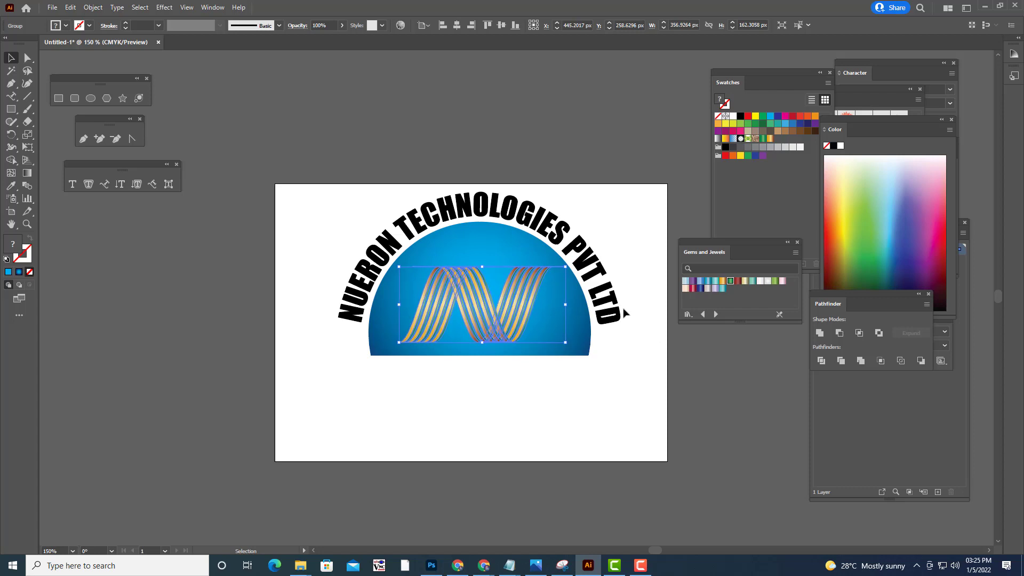
key("Right")
key("Down")
left_click_drag(566, 266, 572, 261)
left_click(770, 430)
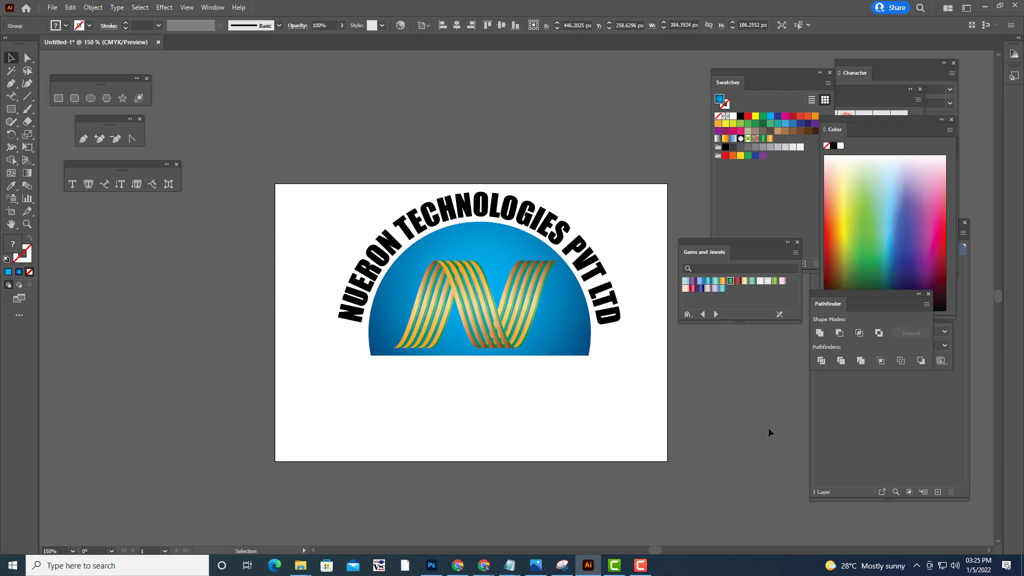
Nudge the striped N mark about 3 px left on the blue dome and deselect it
left_click(532, 323)
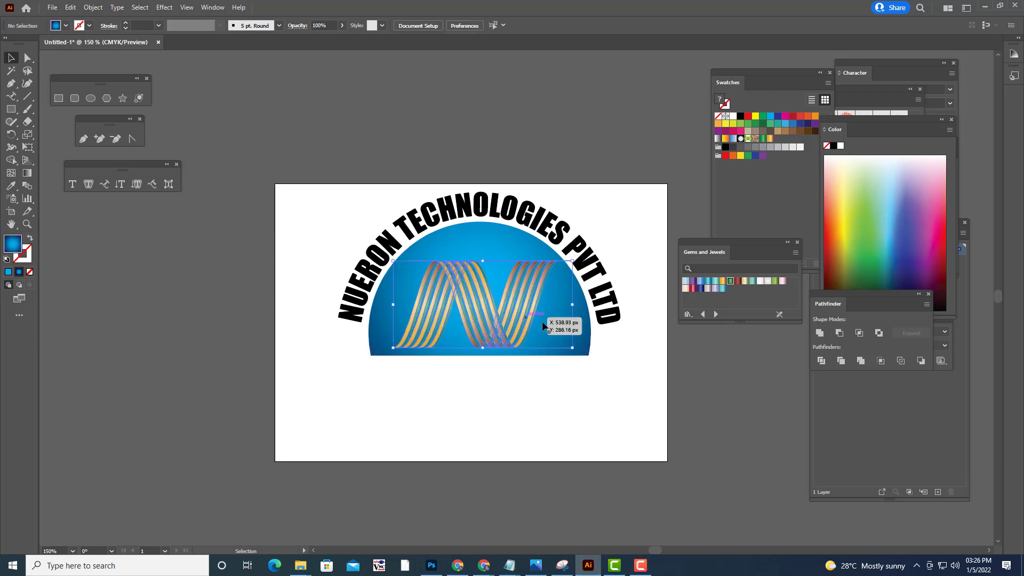
key("Left")
key("Left")
key("Left")
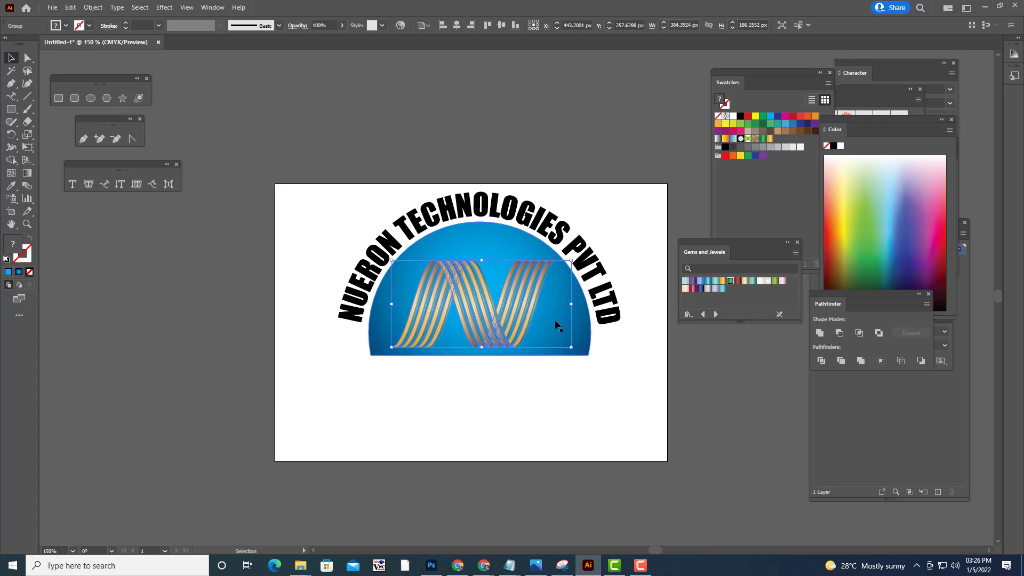
left_click(545, 132)
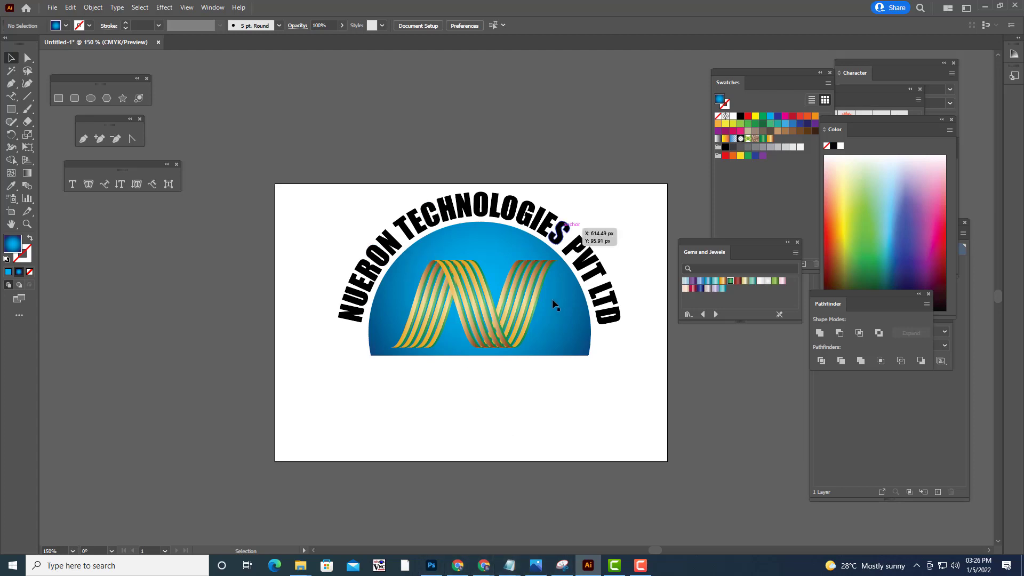
Apply a Multiply drop shadow to the striped N mark with 75% opacity, 7 px X and Y offsets and 5 px blur
left_click(520, 298)
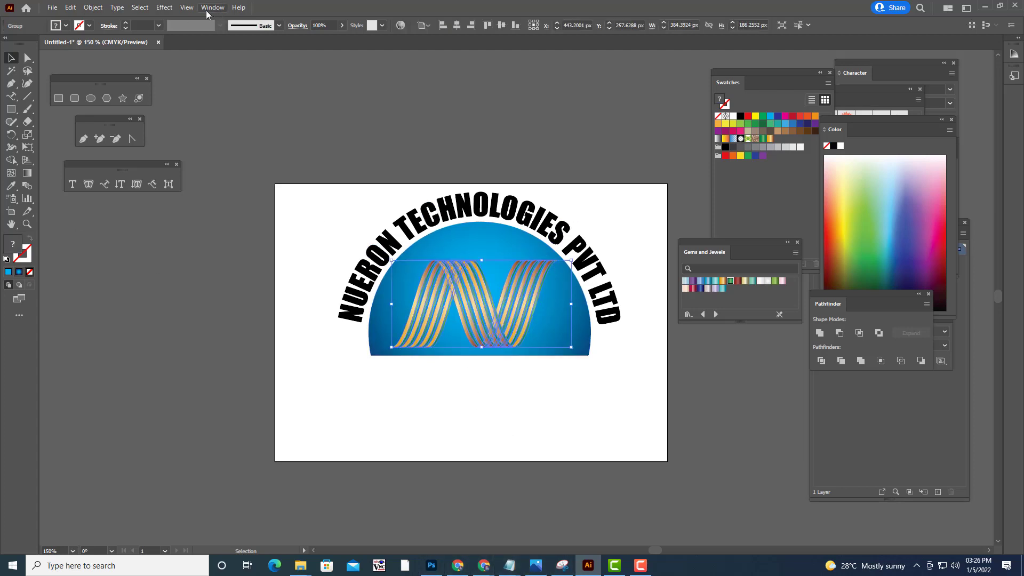
left_click(164, 7)
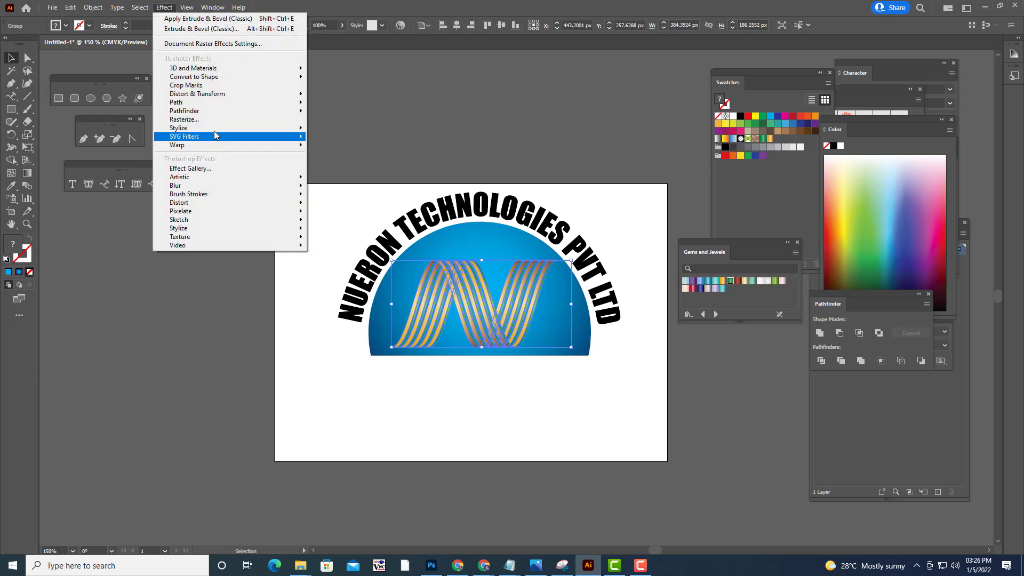
mouse_move(215, 128)
left_click(336, 129)
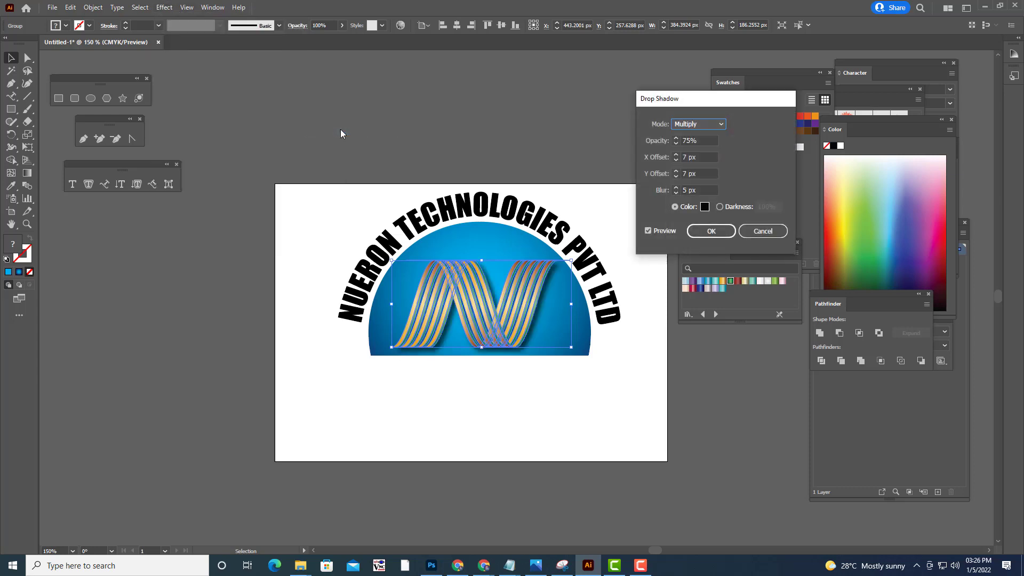
left_click(709, 232)
left_click(628, 128)
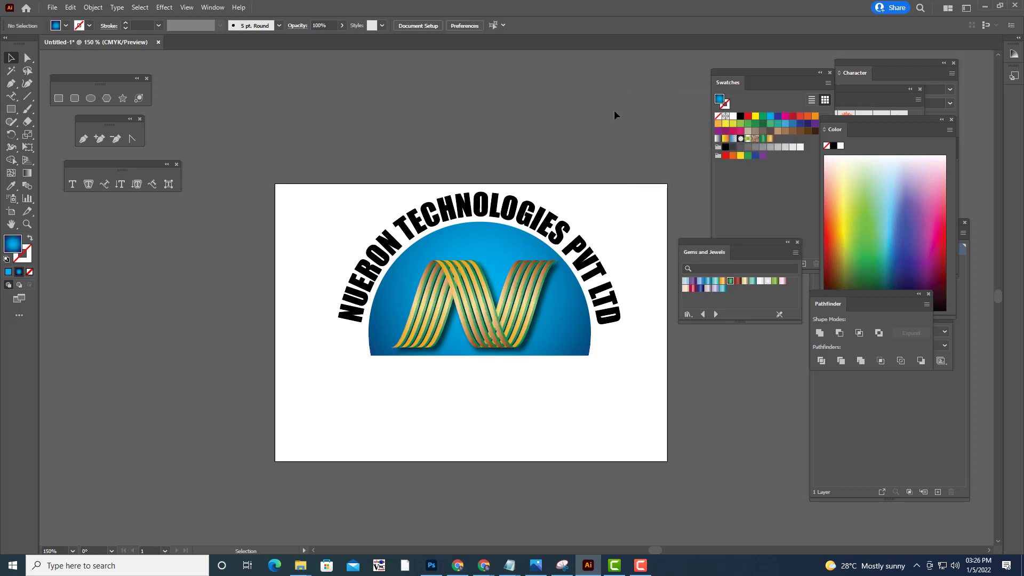
Try a pale FCEBEC stroke on the striped N mark and undo it
left_click(507, 333)
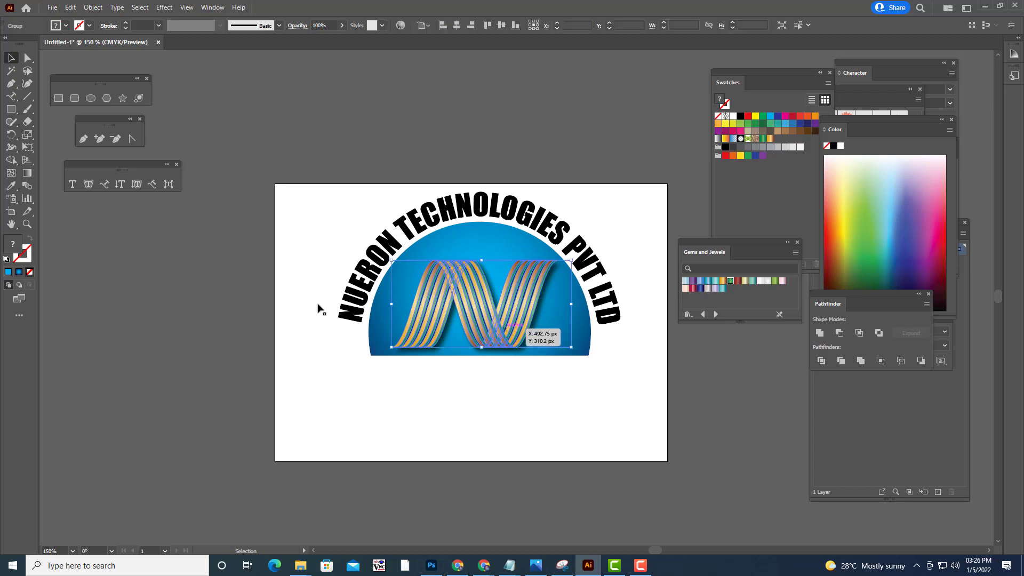
left_click(24, 263)
double_click(25, 262)
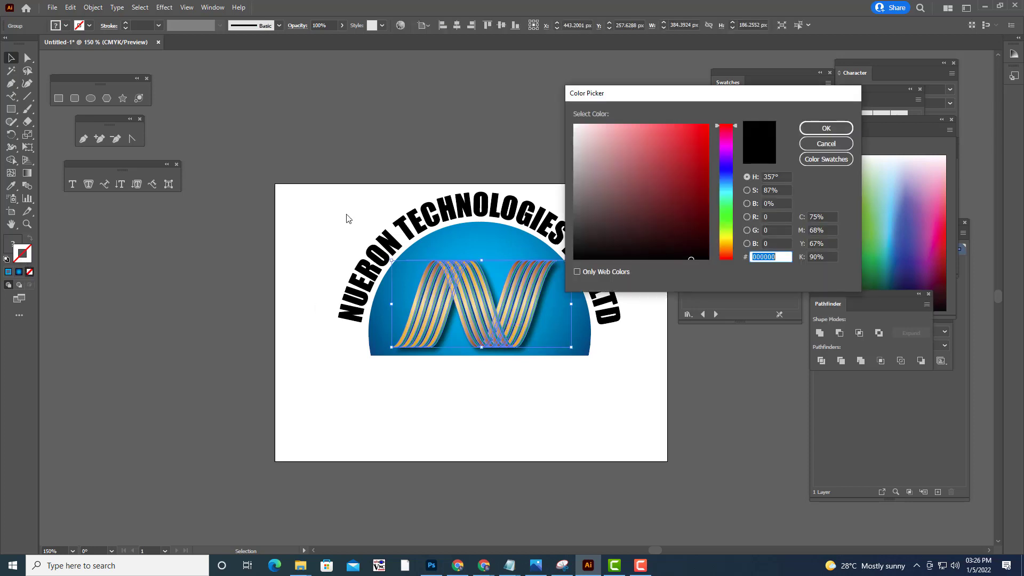
left_click(584, 125)
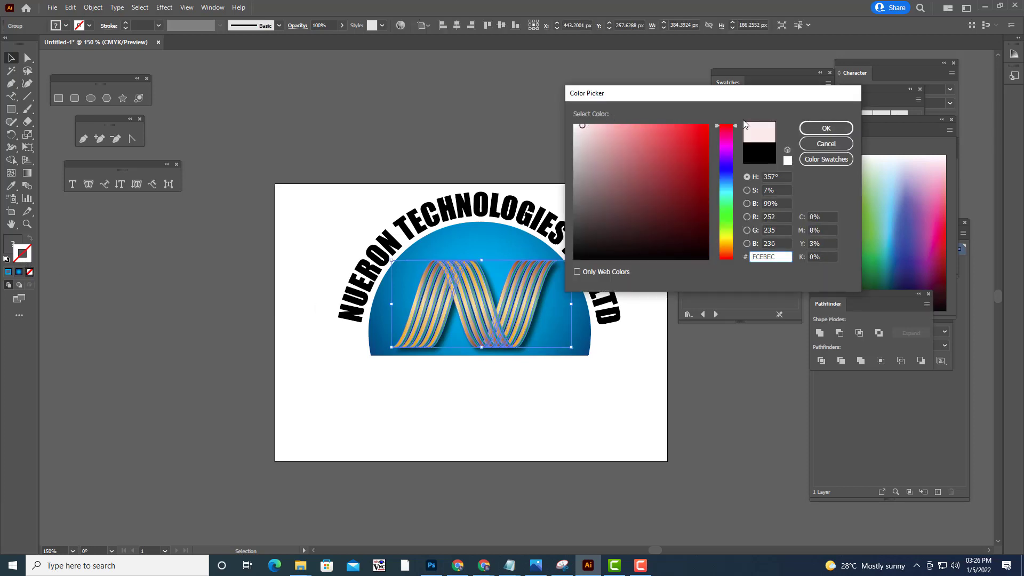
left_click(825, 128)
key("ctrl+z")
key("ctrl+z")
key("ctrl+z")
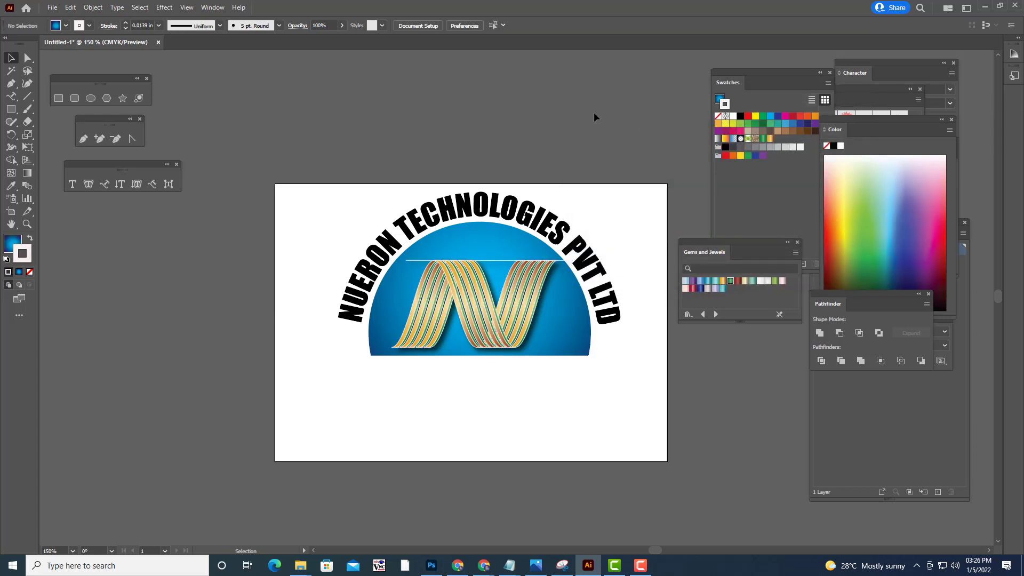
left_click(593, 112)
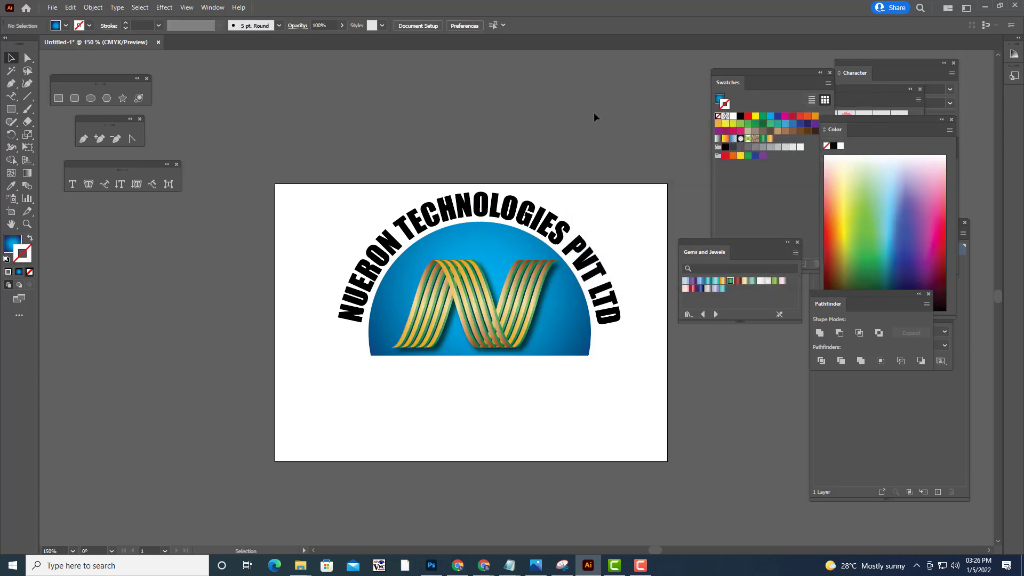
Nudge the striped N mark about 4 px up on the dome and deselect it
left_click(526, 313)
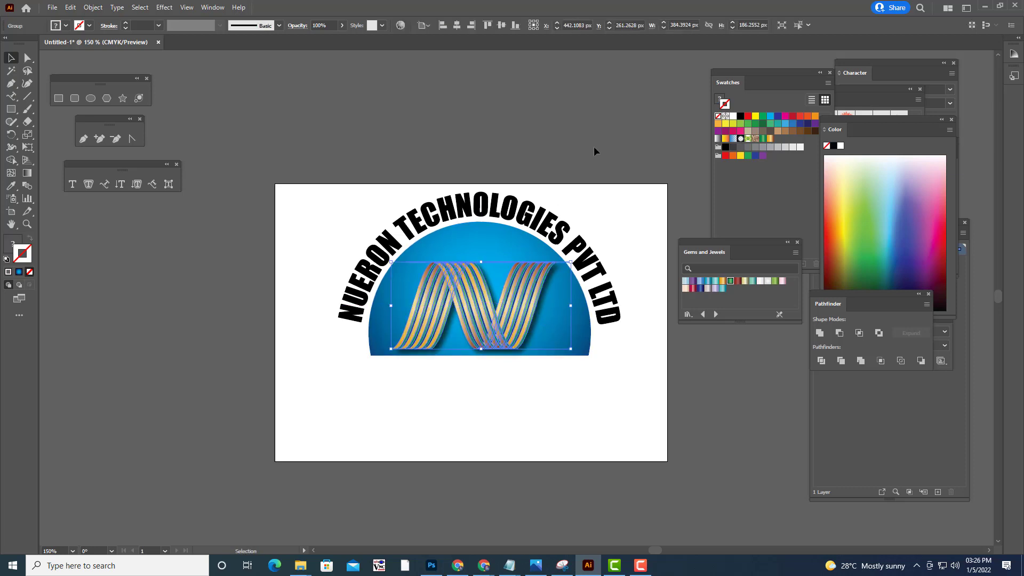
key("Up")
key("Up")
key("Up")
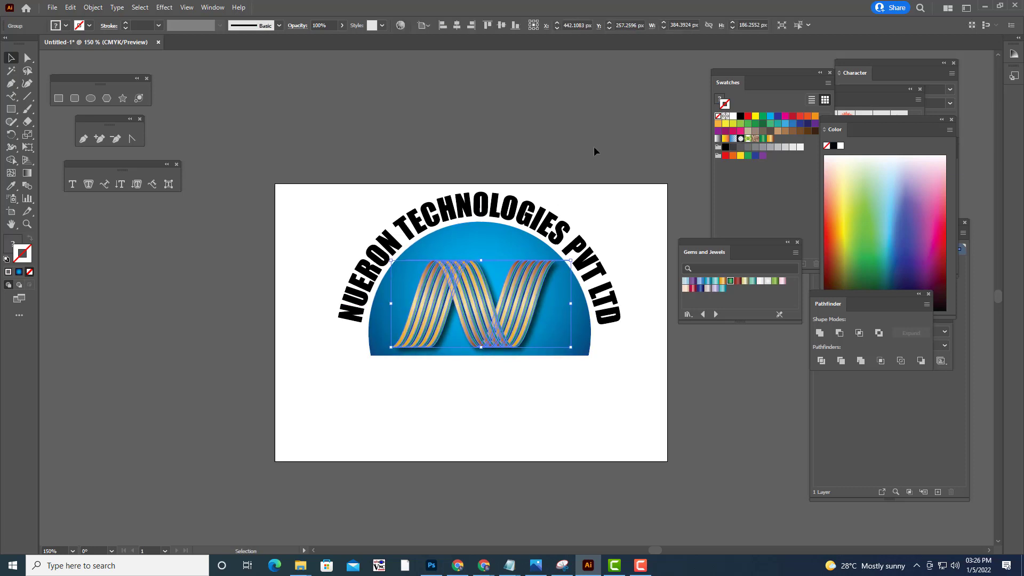
left_click(593, 151)
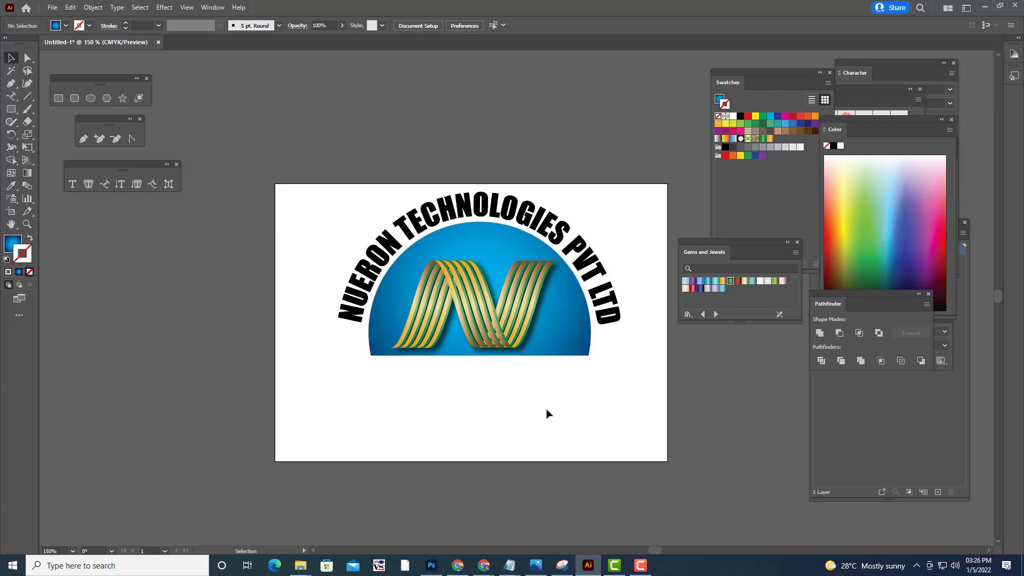
Select the dome, striped N mark and curved lettering together and move them slightly down and left on the artboard
left_click(557, 336)
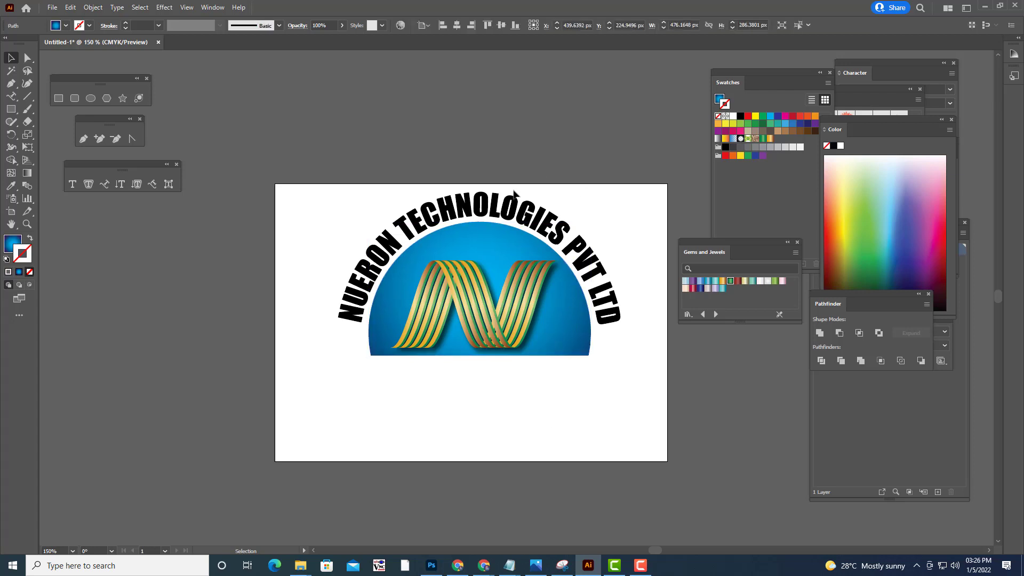
left_click(327, 245)
left_click_drag(299, 181, 715, 428)
left_click_drag(589, 314, 583, 326)
left_click(538, 113)
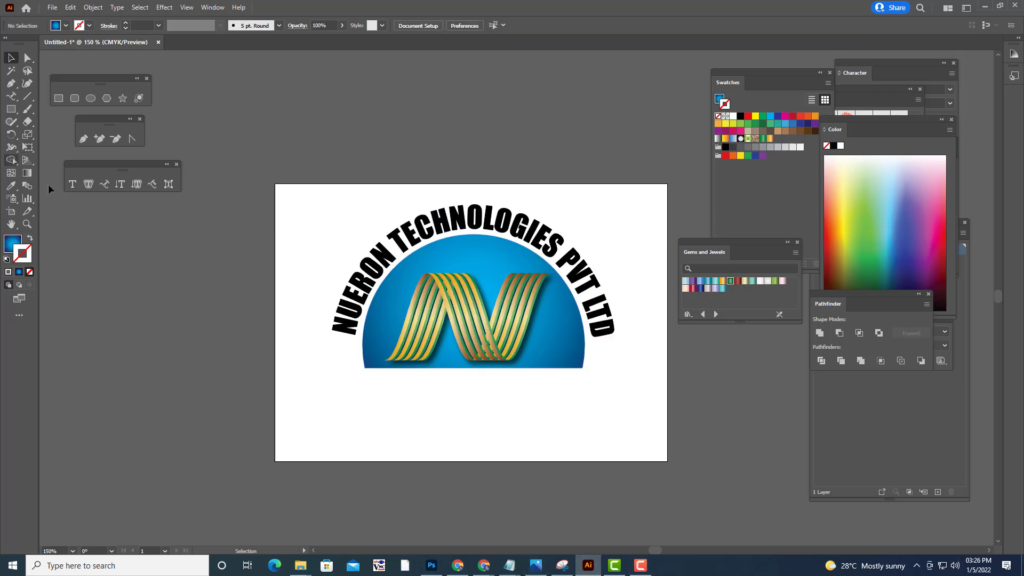
Add the Impact text HYDERABAD TELANGANA just below the blue dome
left_click(73, 184)
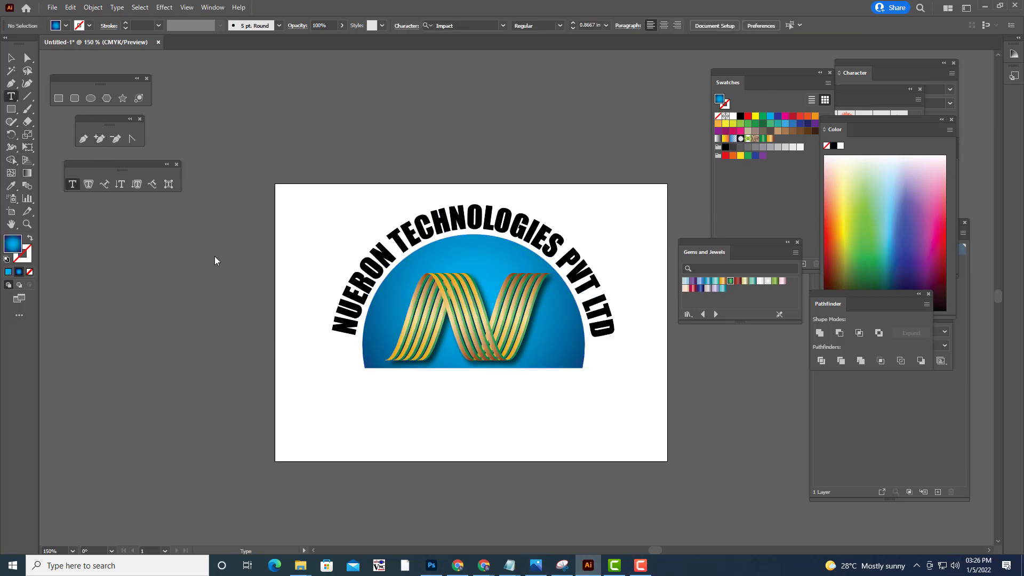
left_click(371, 394)
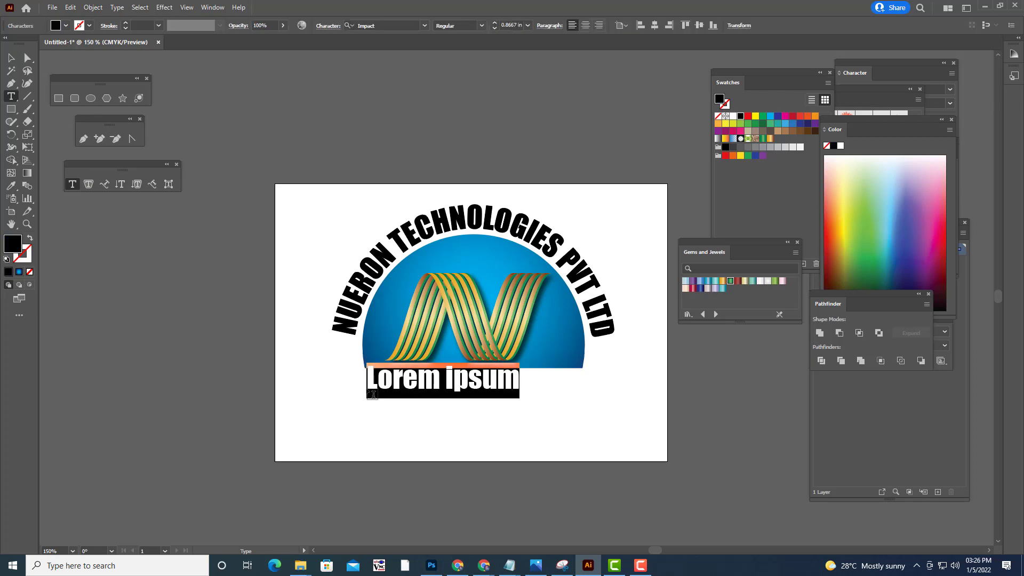
key("BackSpace")
type("HYDERABAD")
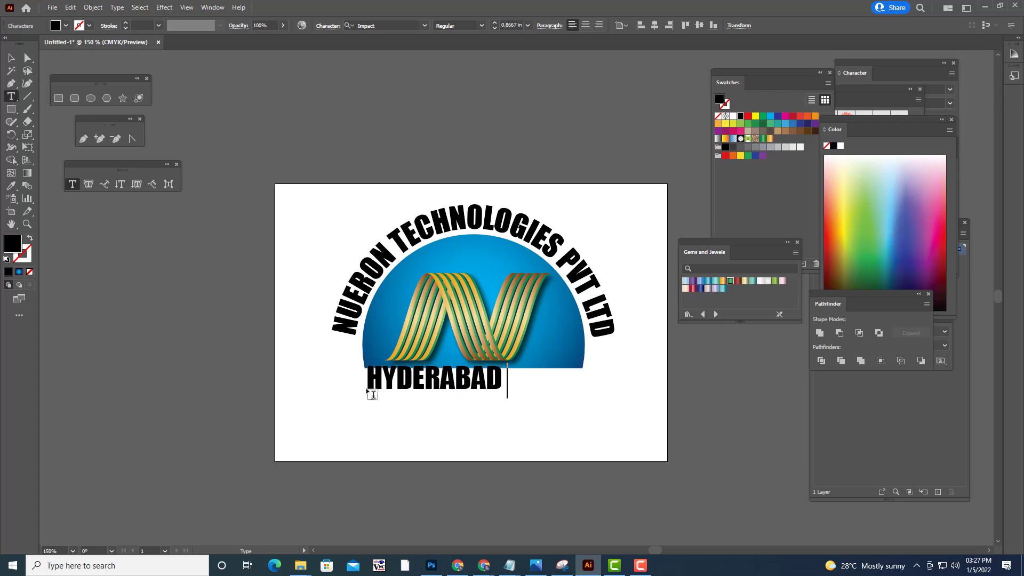
type(" TELANGANA")
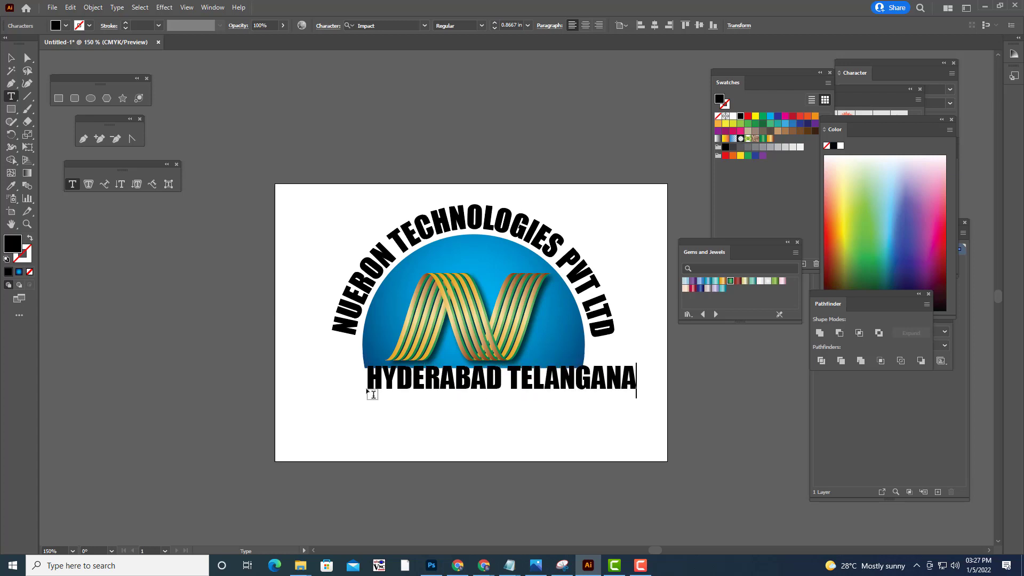
Scale the HYDERABAD TELANGANA text down to 0.71 in and center it beneath the dome
left_click(10, 58)
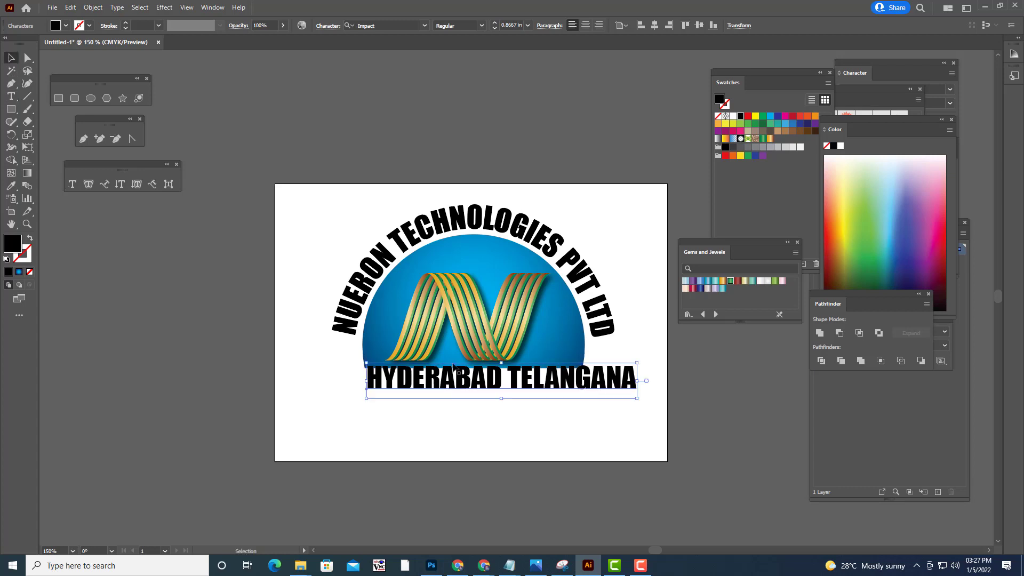
left_click_drag(516, 382, 554, 388)
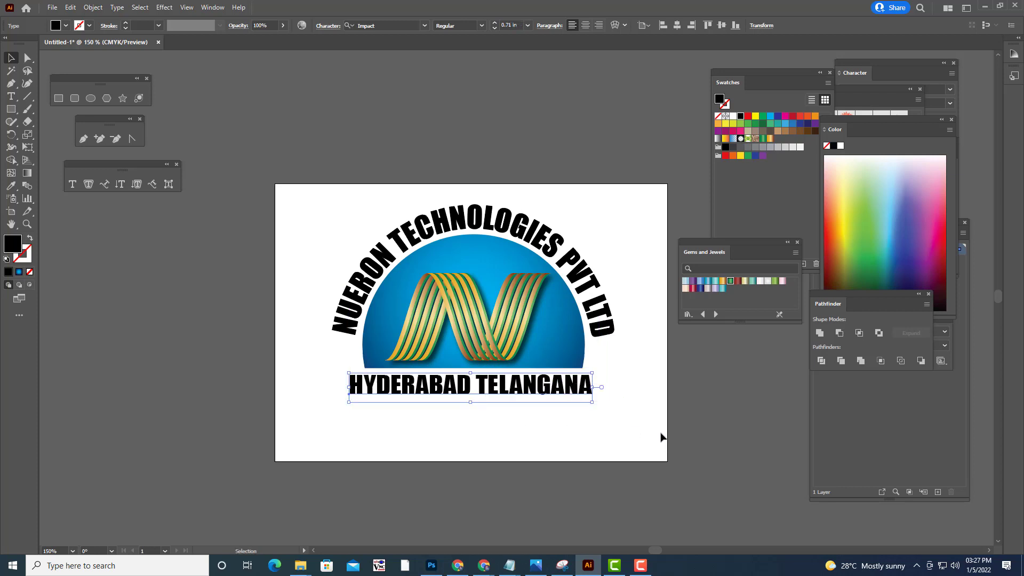
left_click(611, 199)
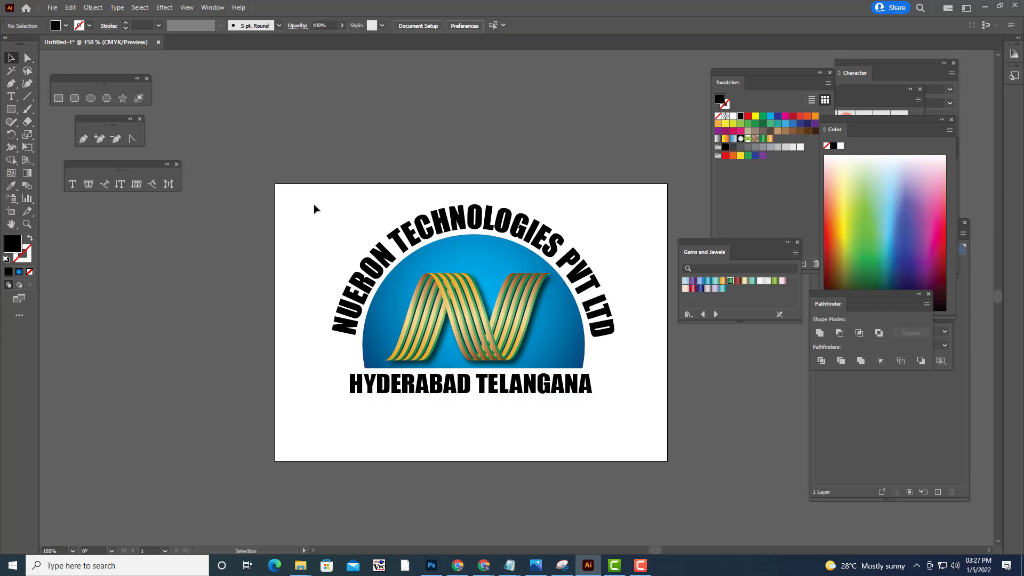
Select the whole logo with its location text, shift it slightly down and left toward the artboard's center, and deselect it
left_click_drag(313, 208, 654, 430)
left_click_drag(596, 283, 585, 293)
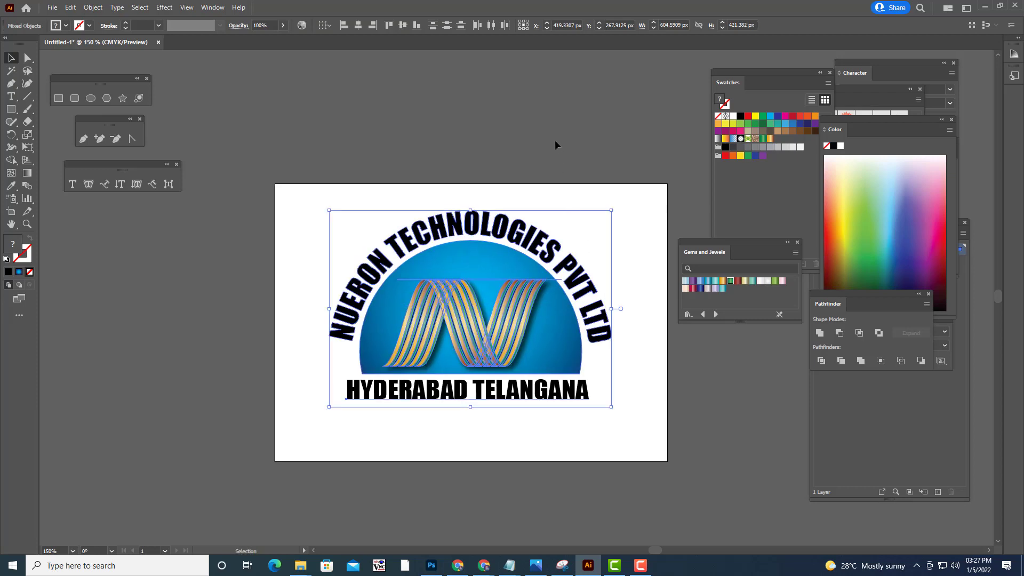
left_click(554, 139)
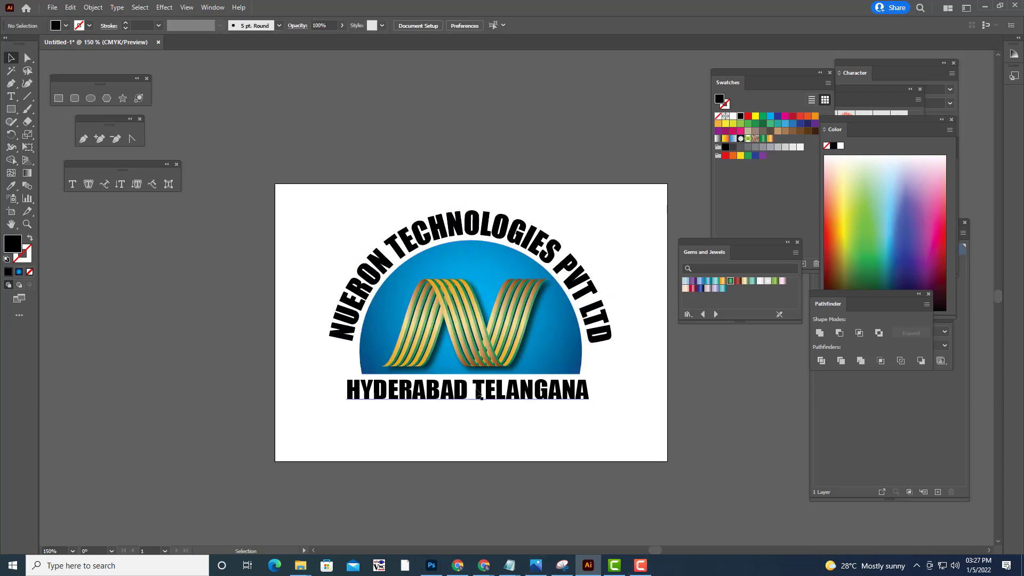
Draw a rectangle of about 842 × 595 px covering the whole artboard and fill it with yellow
left_click(496, 393)
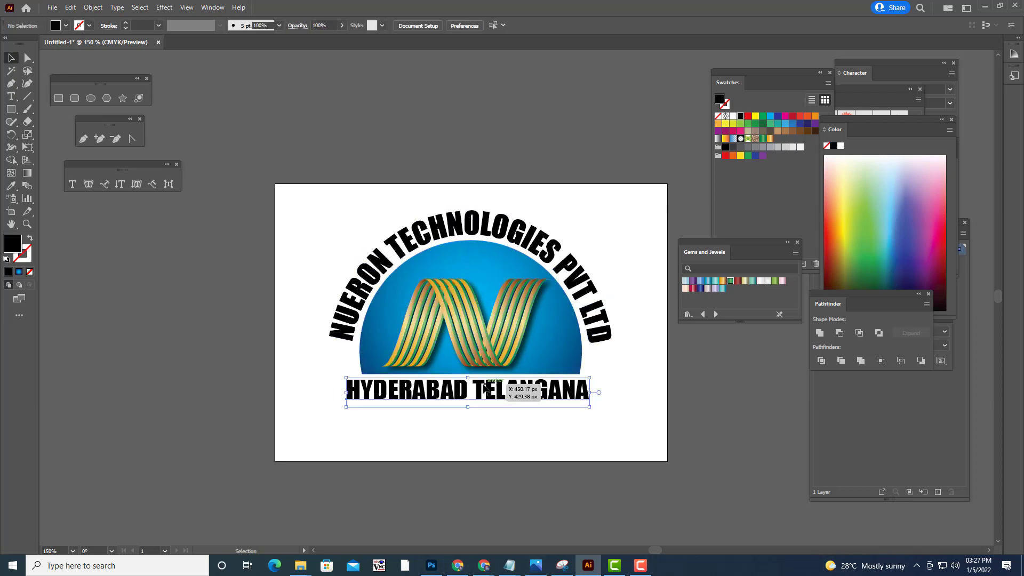
left_click(59, 99)
left_click_drag(275, 184, 667, 462)
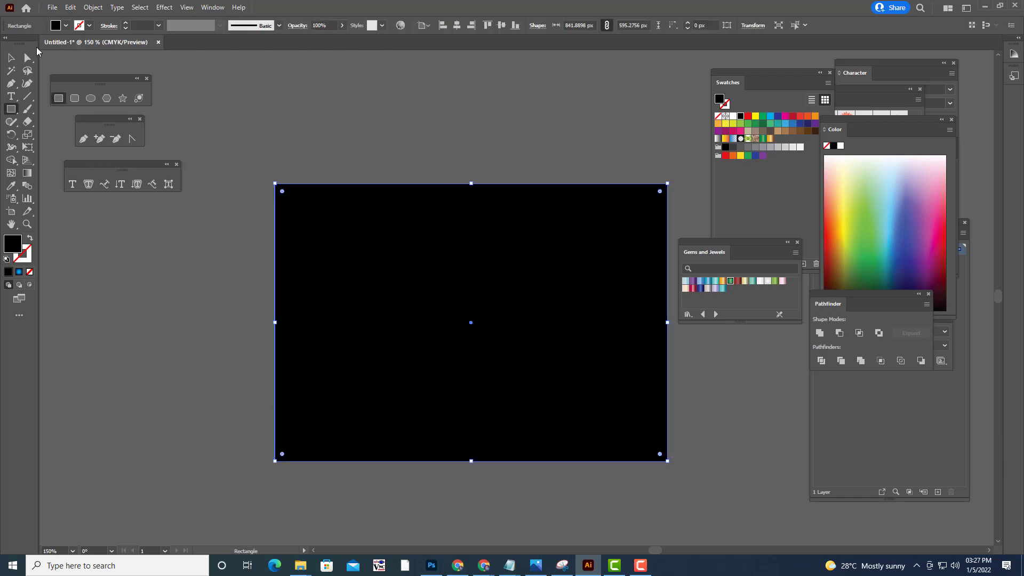
key("v")
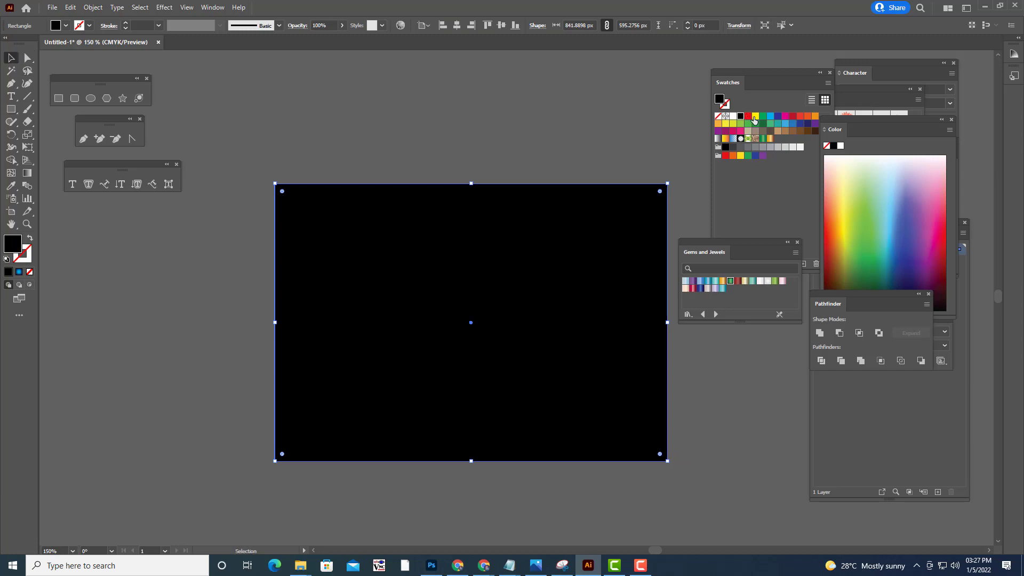
left_click(754, 117)
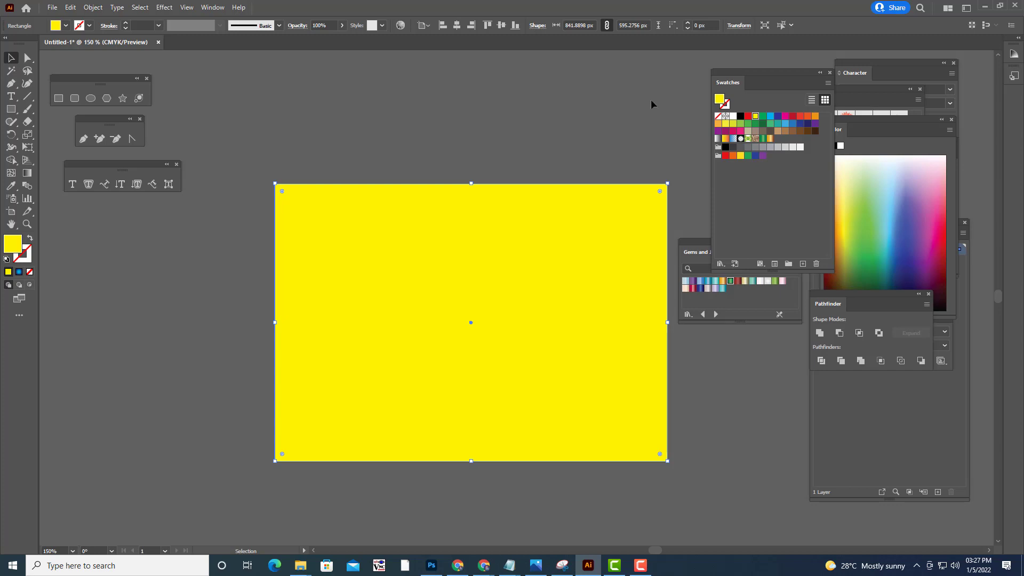
Send the yellow rectangle to the back as the logo's background and deselect it
right_click(555, 202)
mouse_move(598, 401)
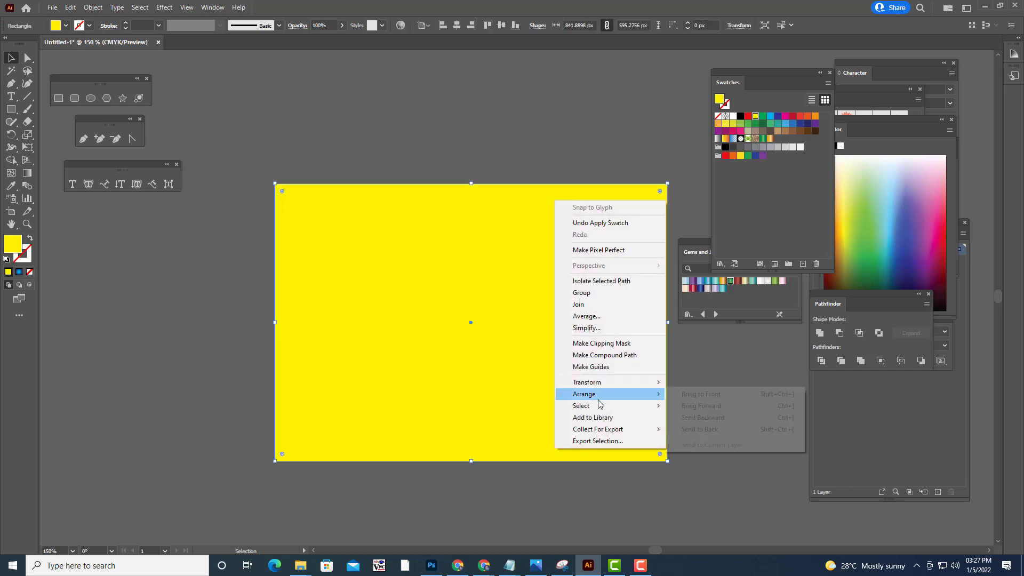
left_click(700, 429)
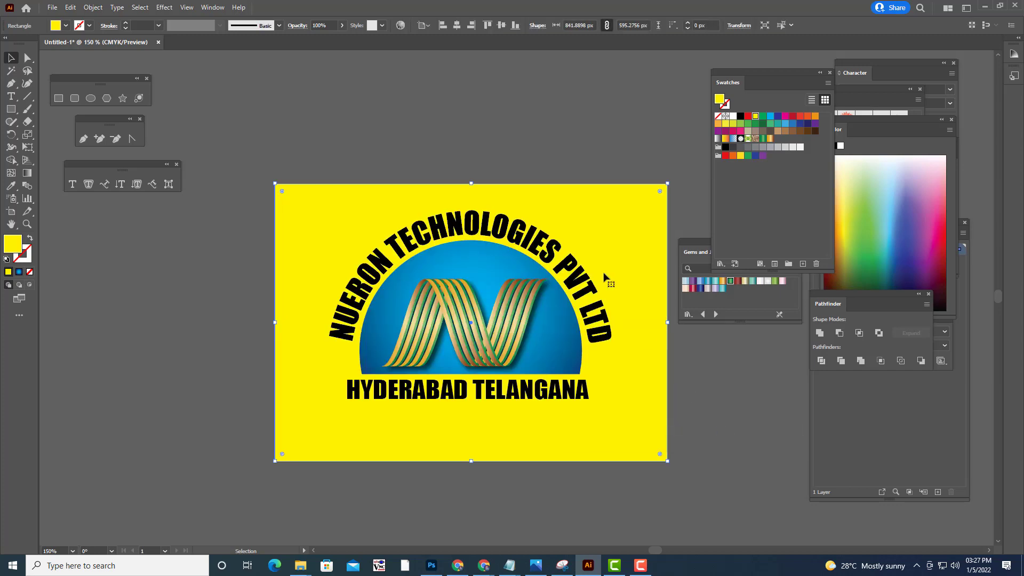
left_click(544, 107)
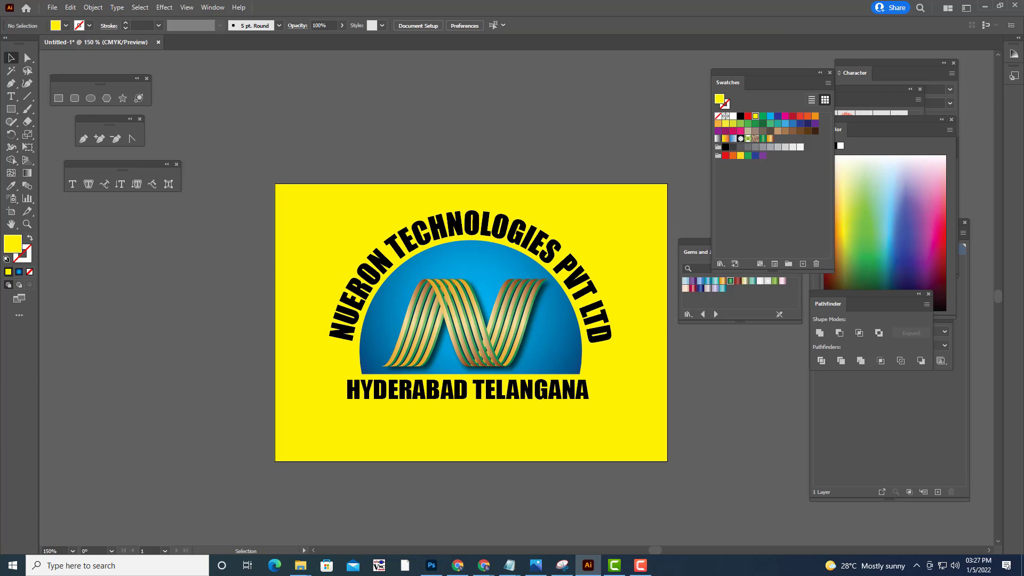
Recolor the curved company name with the red swatch and deselect it
left_click(557, 247)
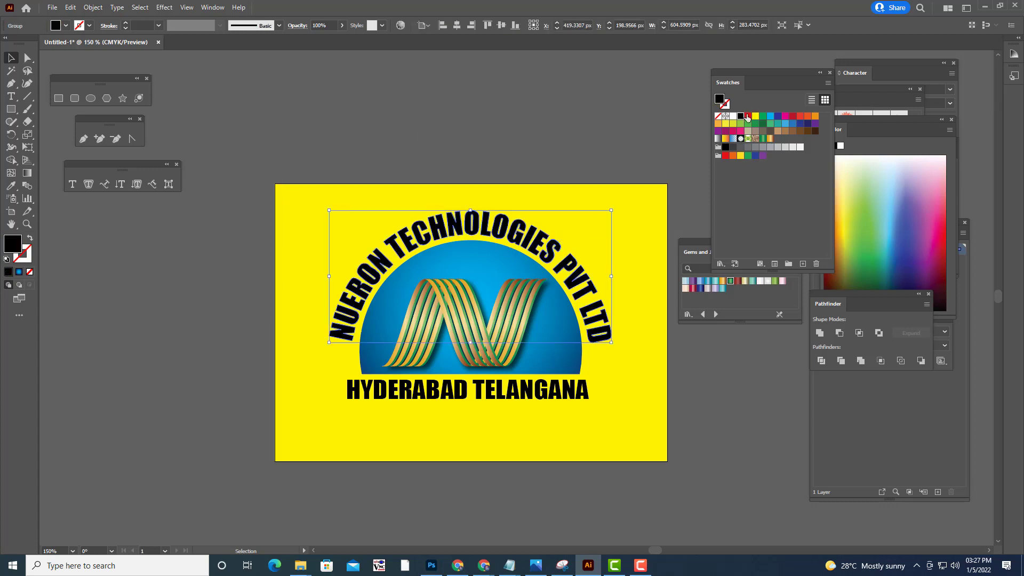
left_click(746, 117)
left_click(552, 103)
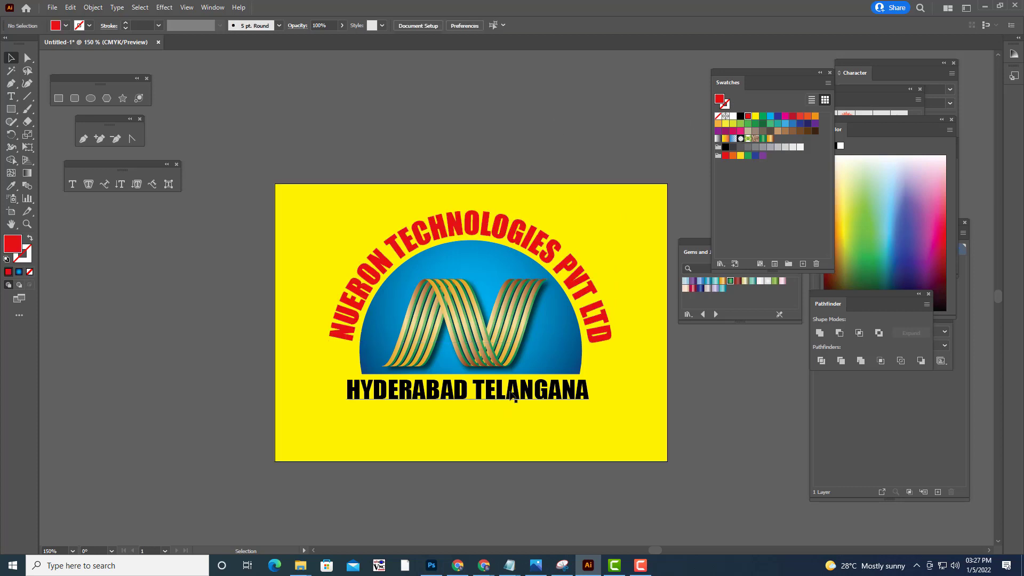
Recolor the HYDERABAD TELANGANA location text with the red swatch and deselect it
left_click(513, 396)
left_click(745, 116)
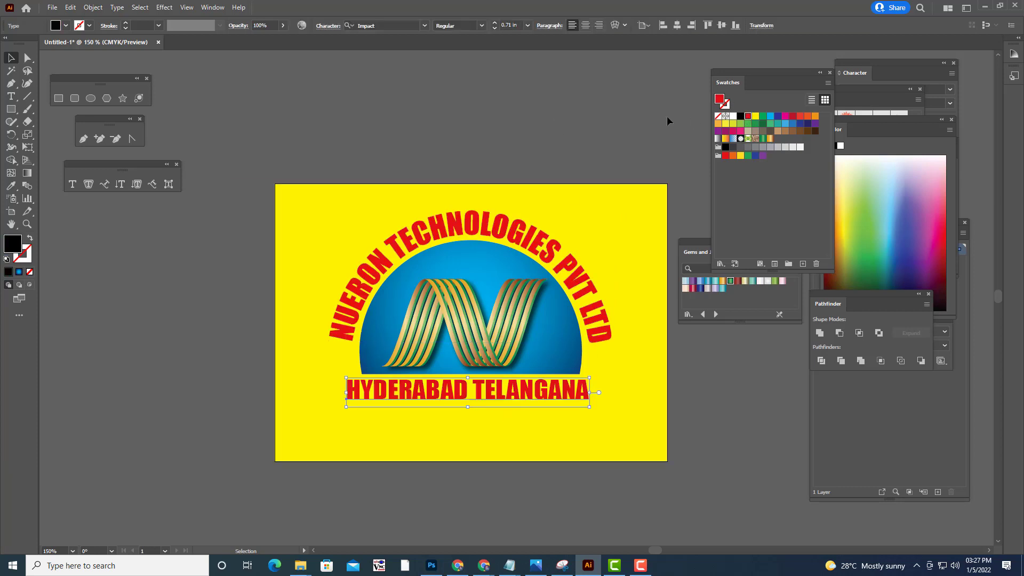
left_click(574, 117)
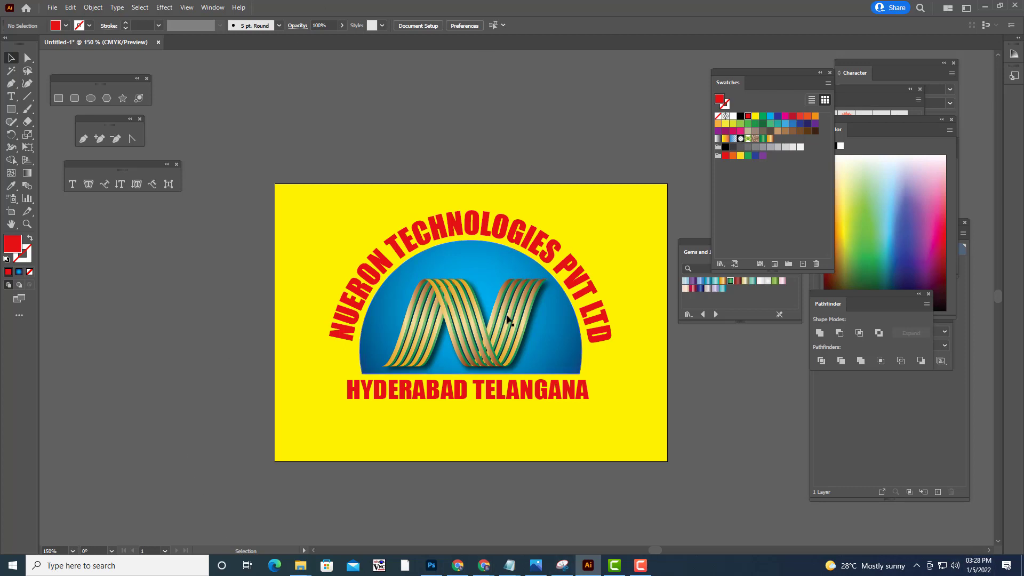
Fill the curved company name with the dark blue gradient from the Gems and Jewels library, deselect it, and select the lettering again
left_click(482, 234)
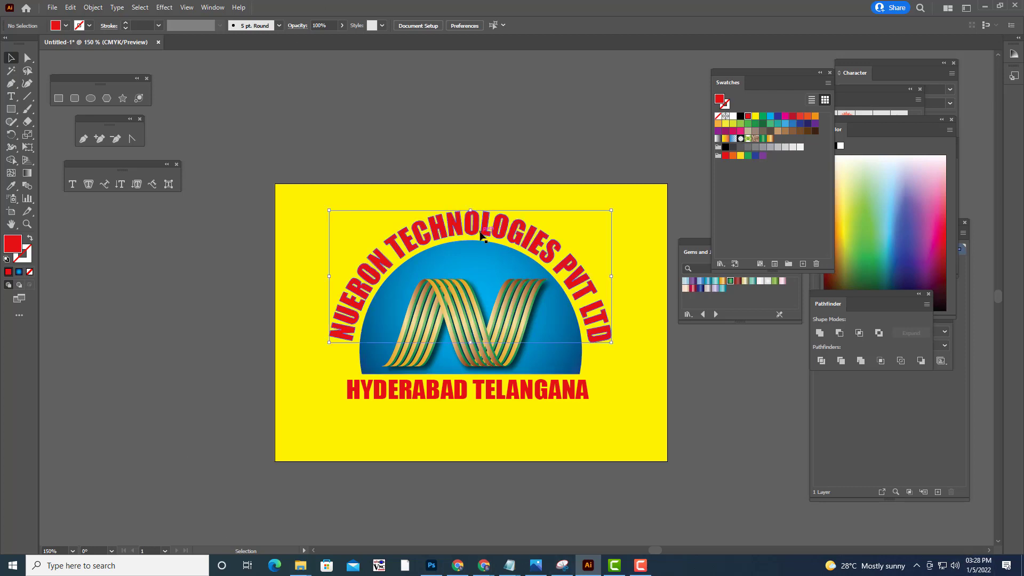
left_click(484, 123)
left_click(505, 232)
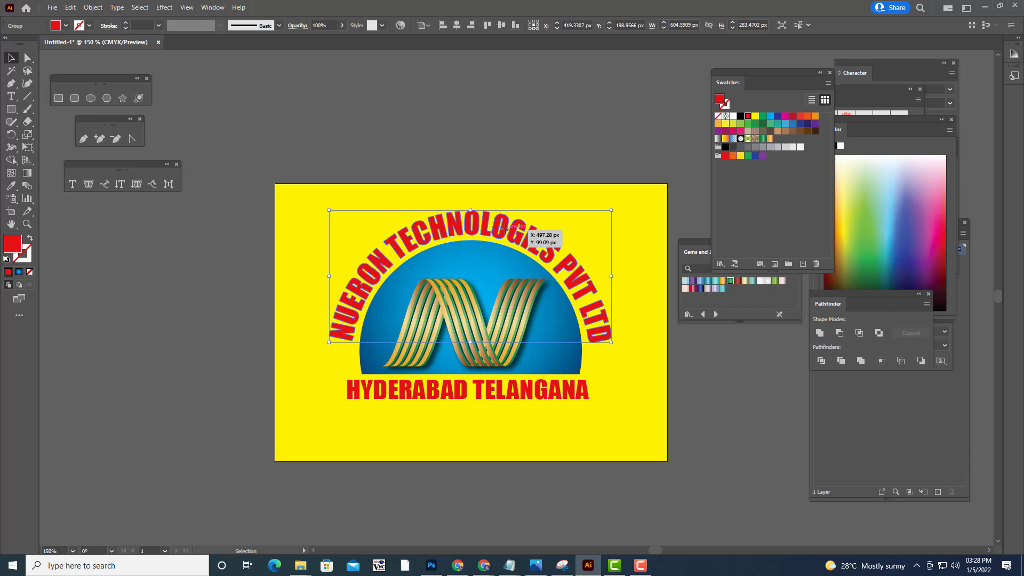
left_click(700, 289)
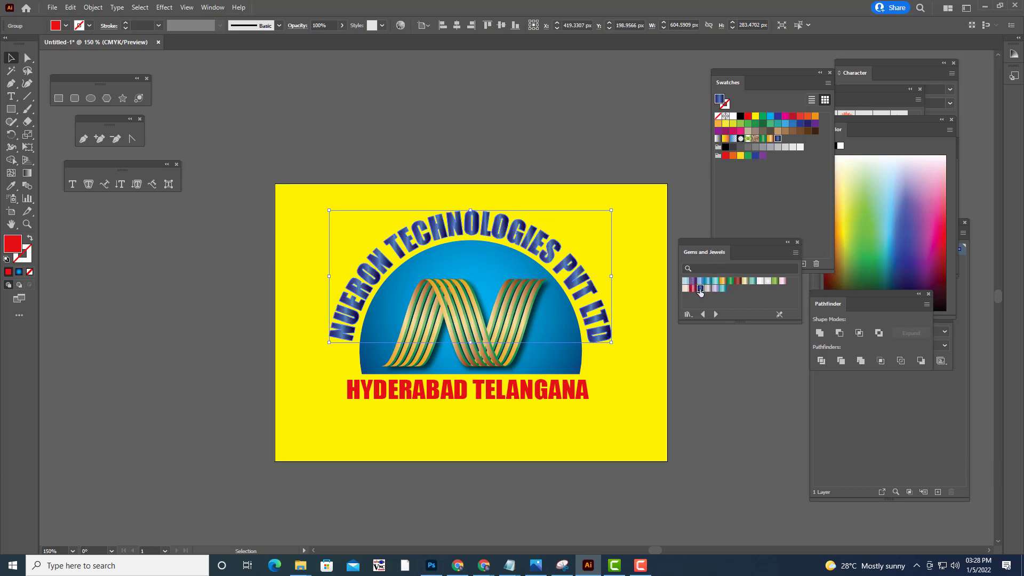
left_click(553, 117)
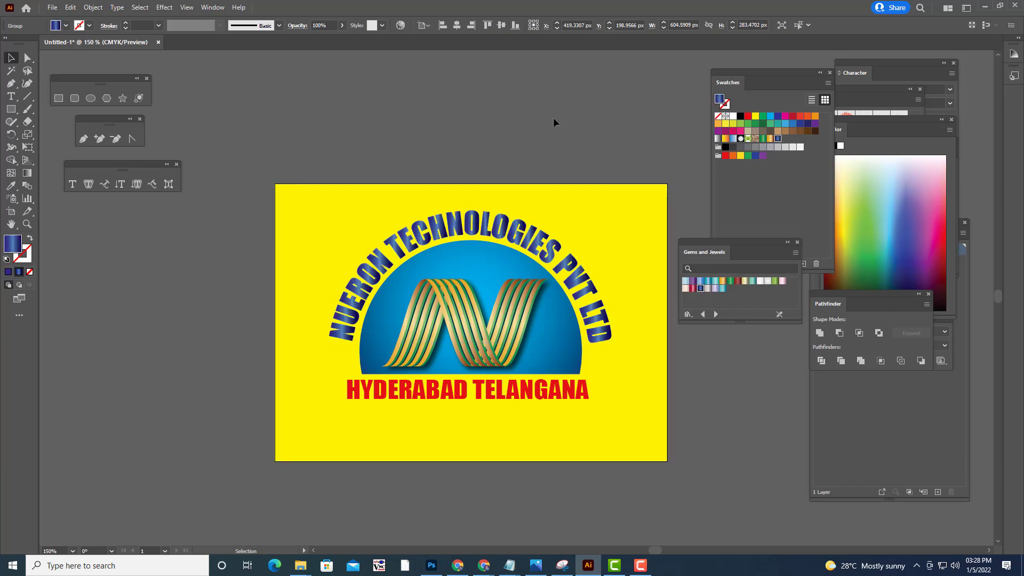
left_click(526, 253)
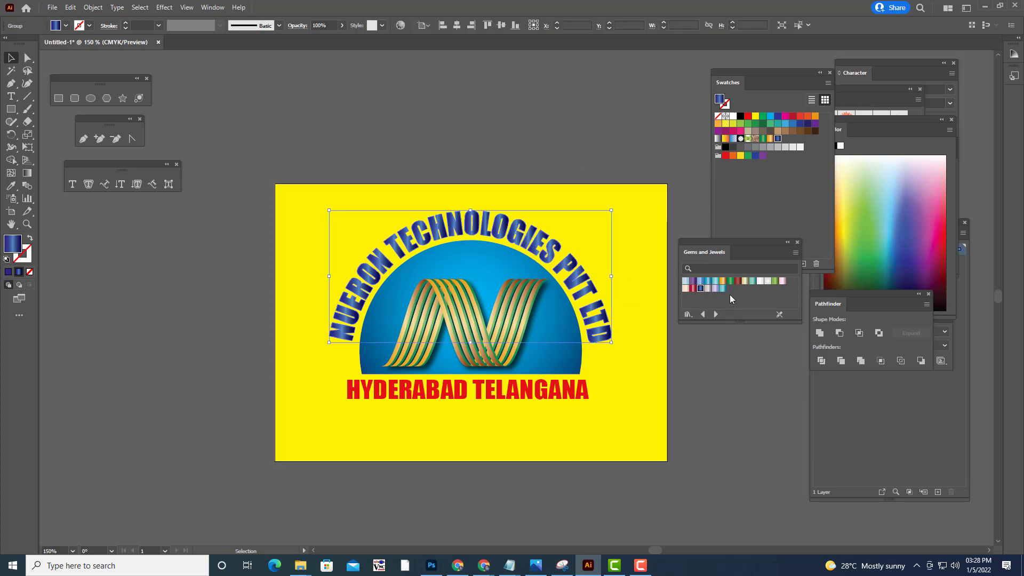
Fill the arched company name with the dark red gradient from the Gems and Jewels swatches
left_click(693, 288)
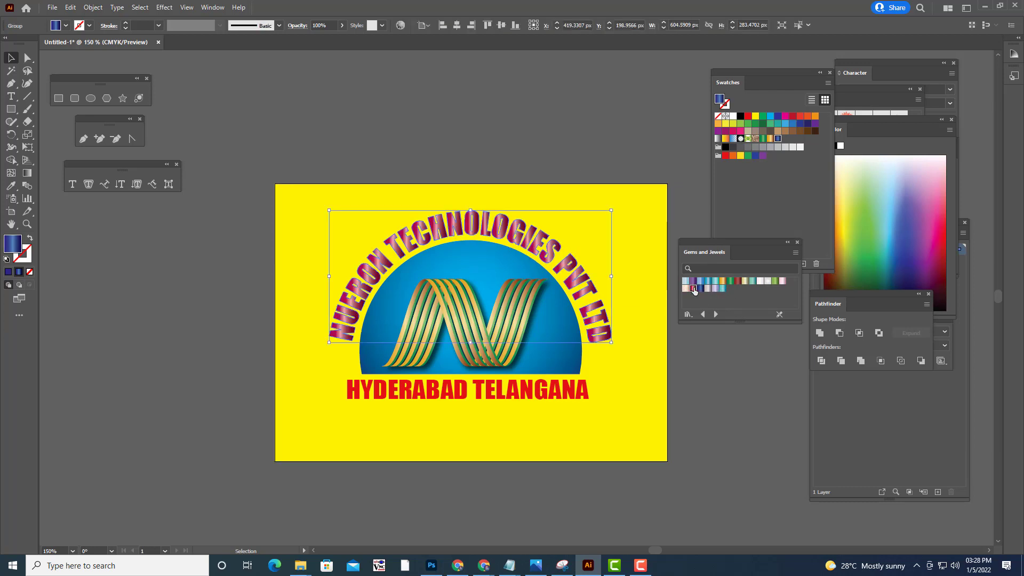
left_click(738, 283)
left_click(529, 105)
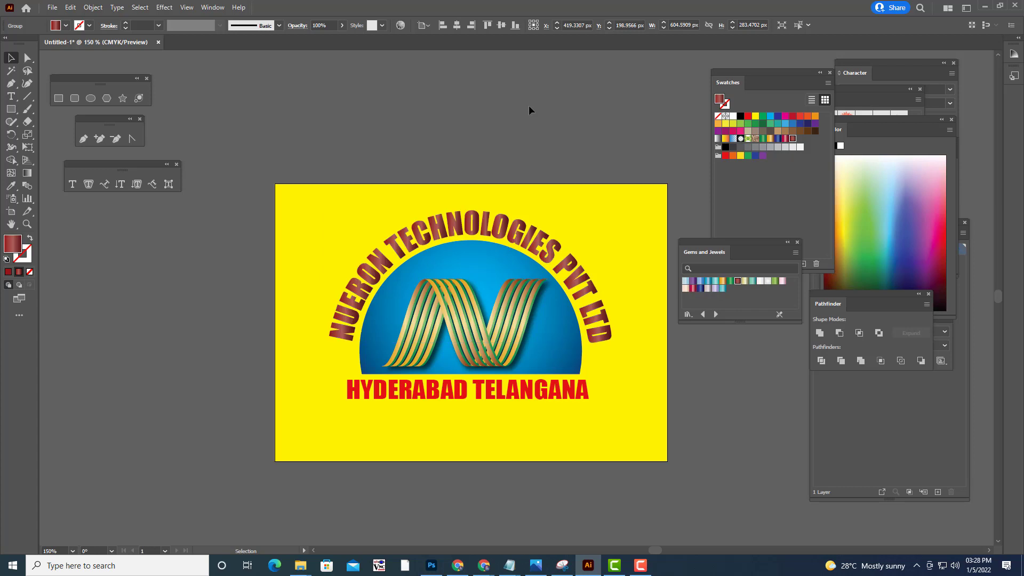
Try the same dark red gradient on the HYDERABAD TELANGANA text, and expand the text's object and fill into shapes
left_click(560, 401)
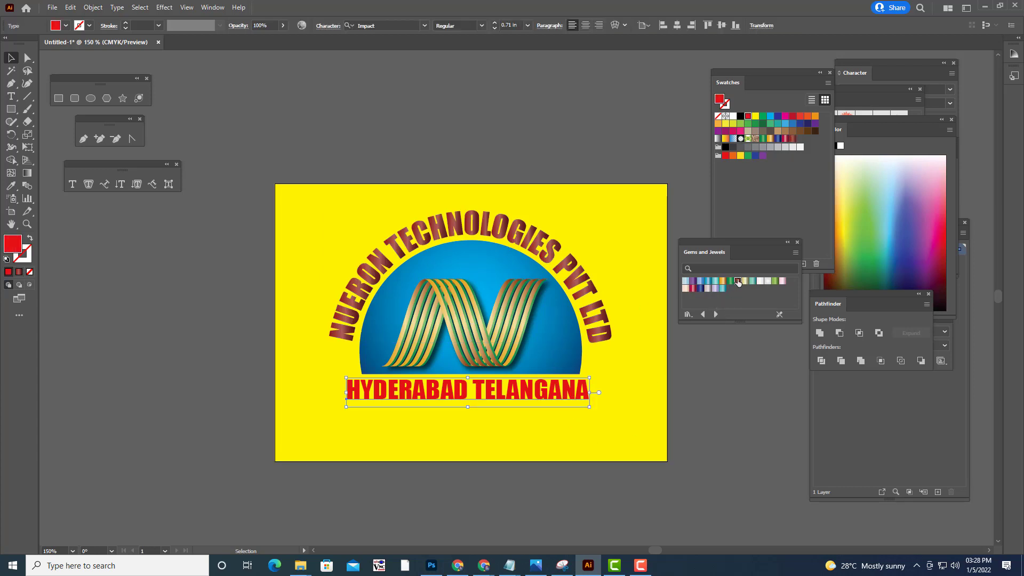
left_click(503, 123)
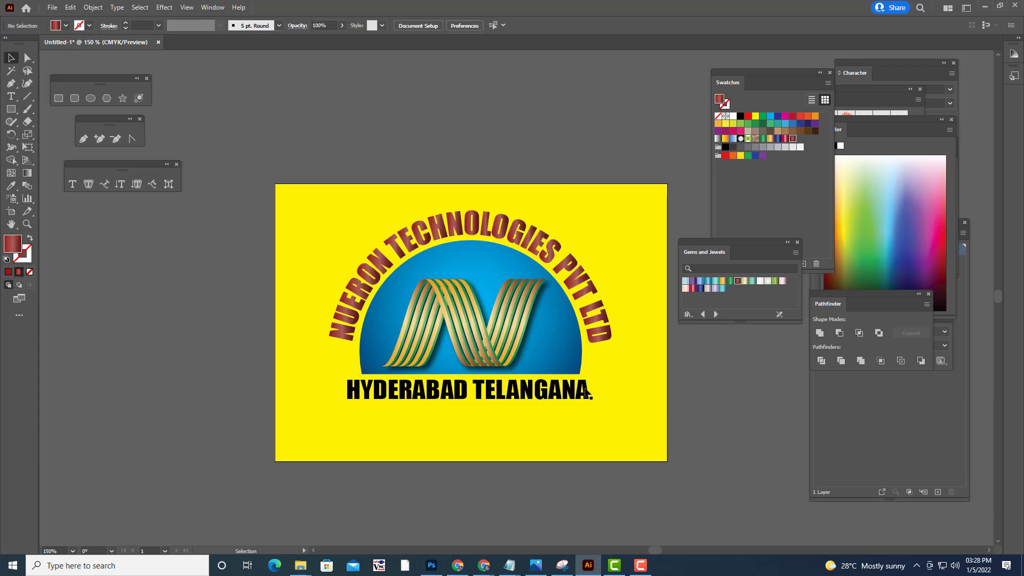
left_click(586, 391)
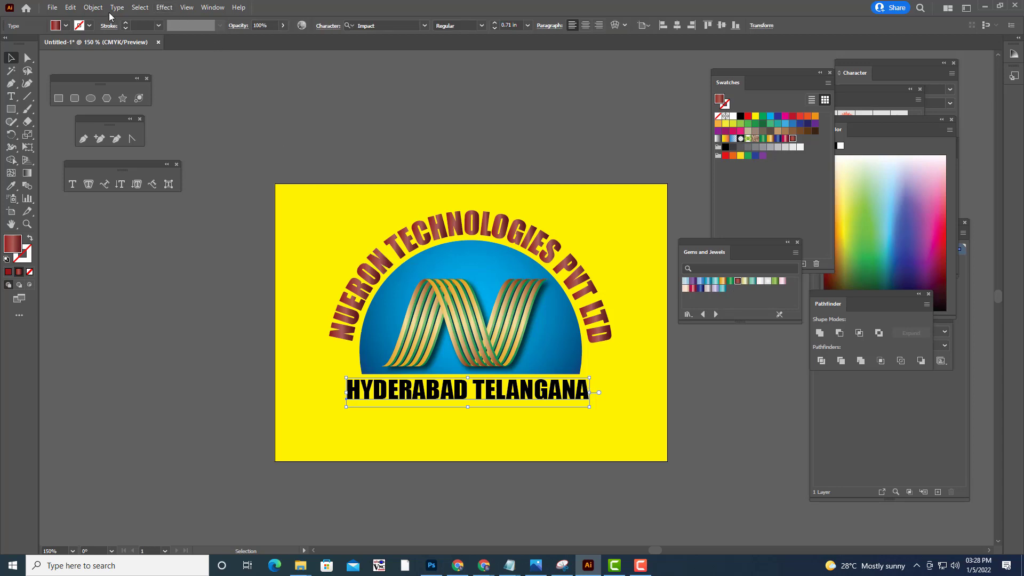
left_click(93, 8)
left_click(124, 131)
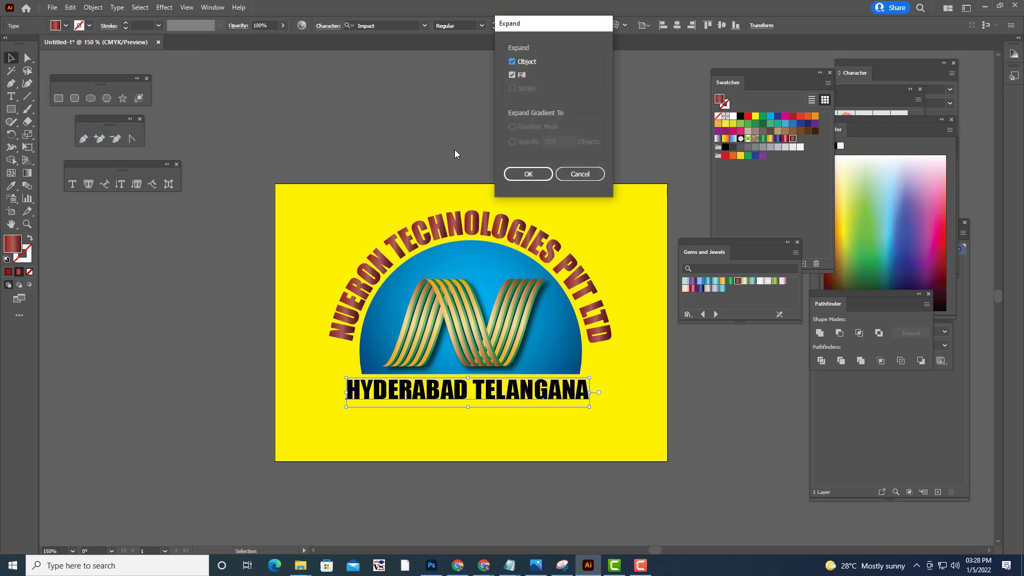
left_click(511, 174)
left_click(507, 112)
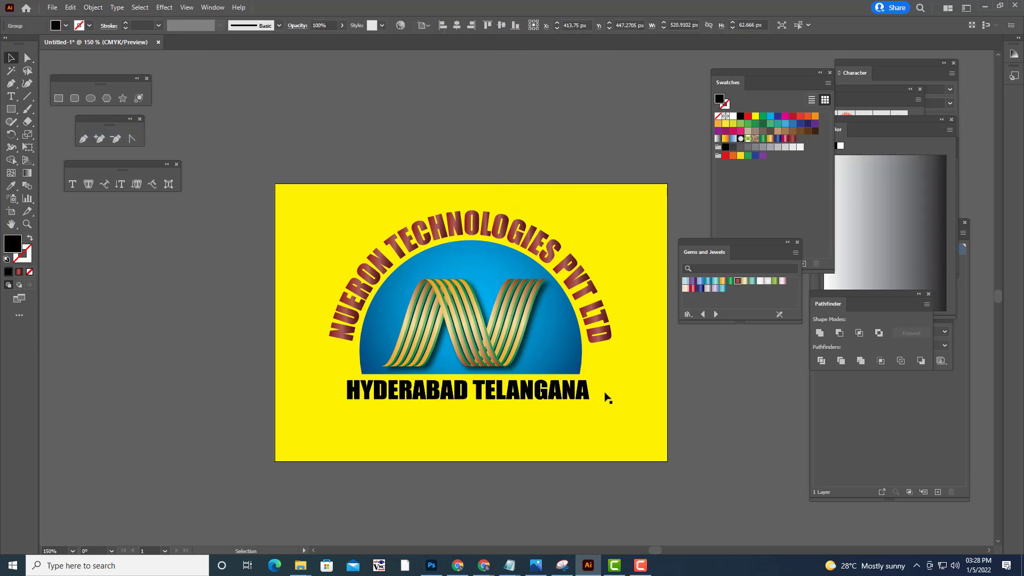
Fill the expanded HYDERABAD TELANGANA lettering with the dark red Gems and Jewels gradient
left_click(581, 389)
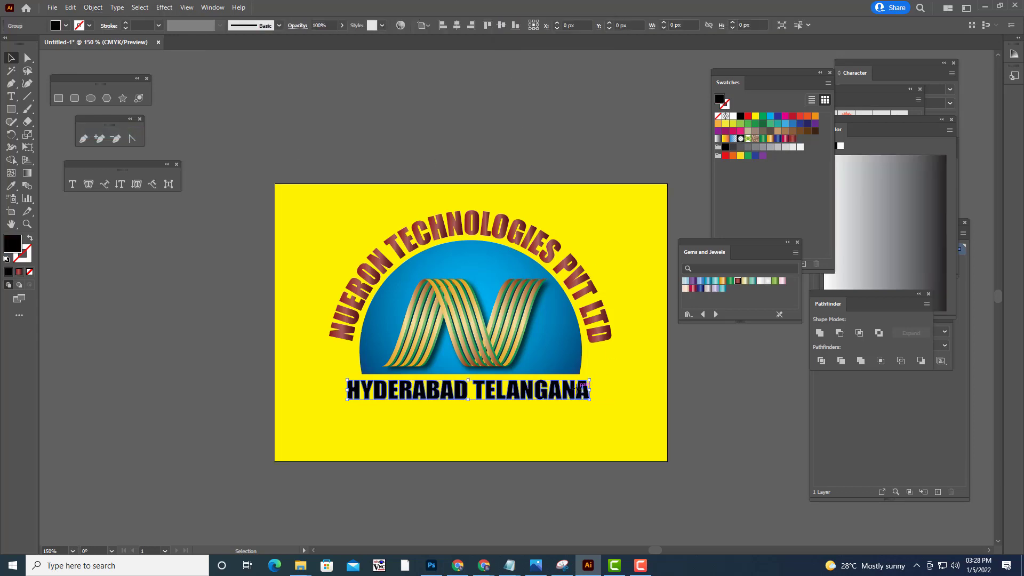
left_click(738, 282)
left_click(552, 132)
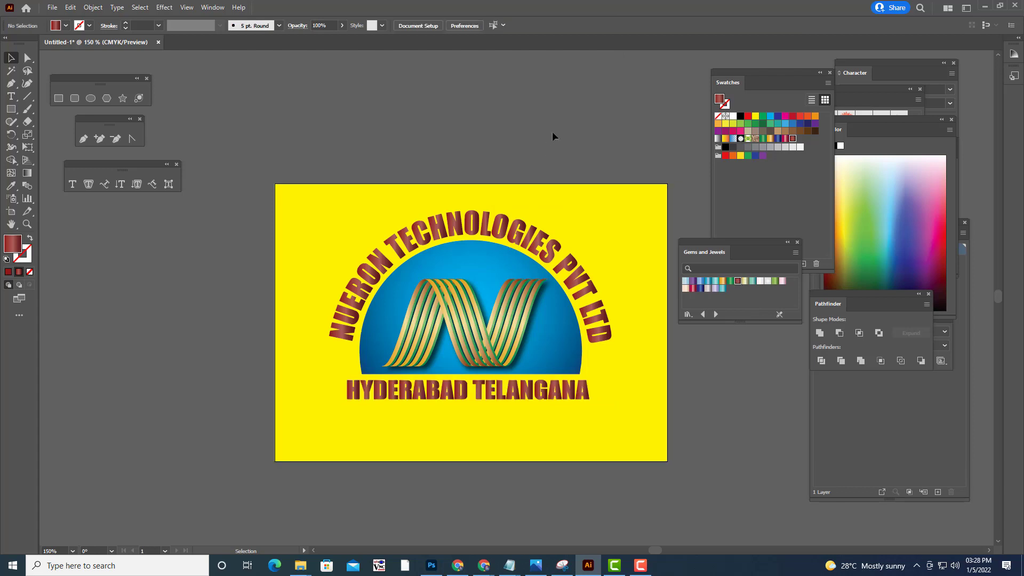
Try a white stroke on the arched company name
left_click(525, 228)
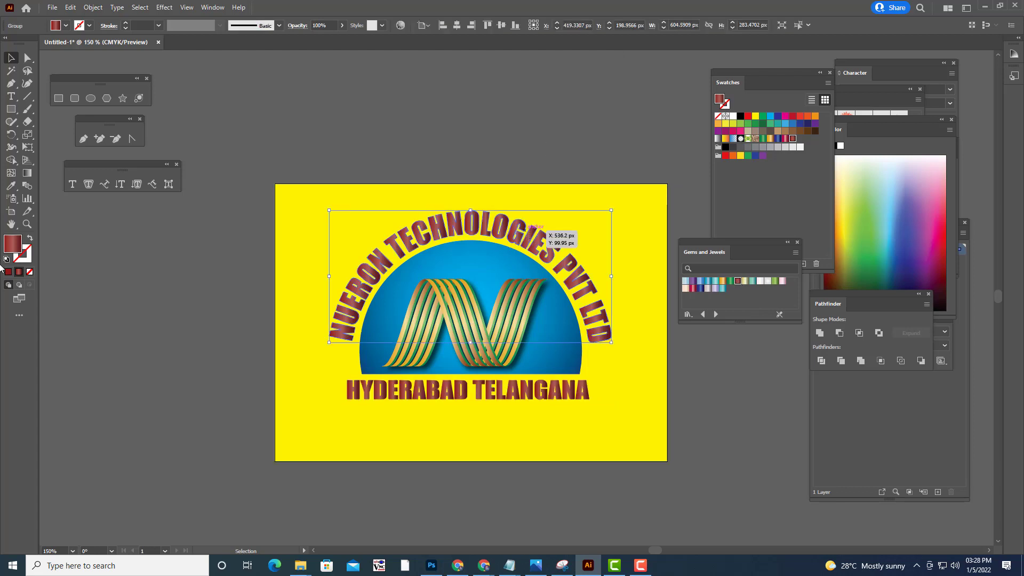
double_click(27, 257)
left_click_drag(590, 132, 570, 119)
left_click(826, 128)
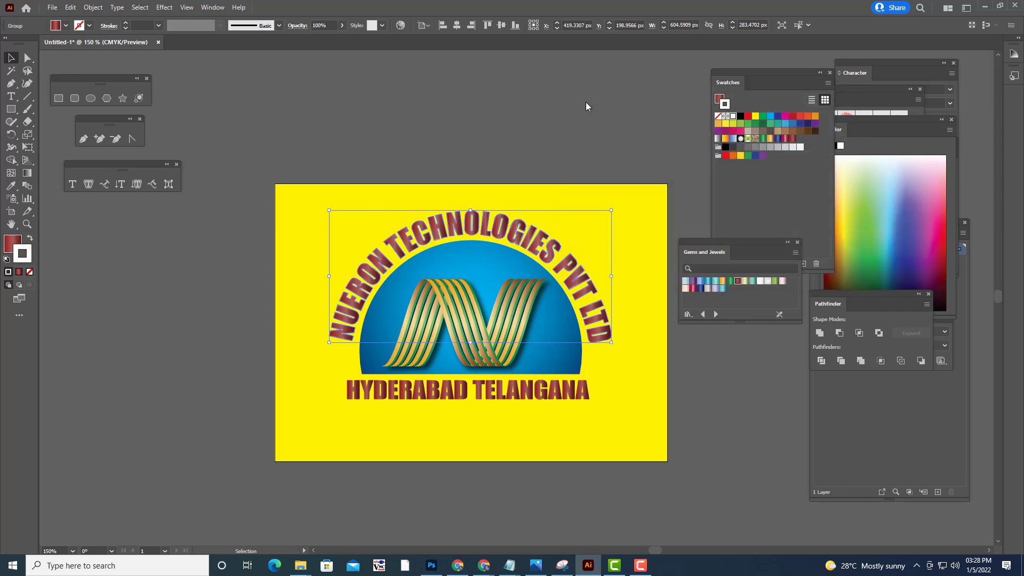
left_click(585, 103)
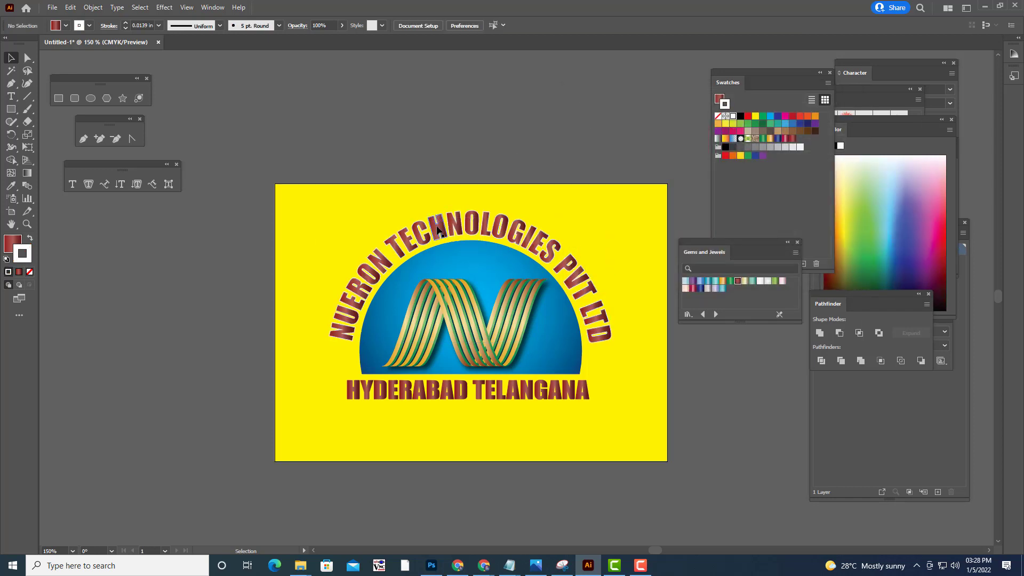
Undo the white stroke on the arched company name
key("ctrl+z")
key("ctrl+z")
key("ctrl+z")
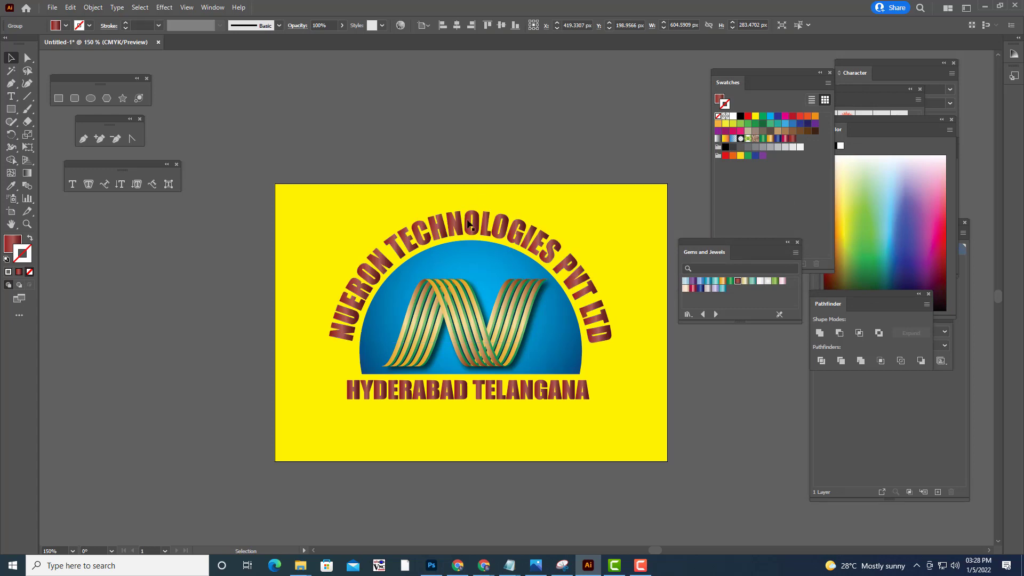
Start a Drop Shadow effect on the arched company name with its opacity set to 30%
left_click(476, 224)
left_click(164, 7)
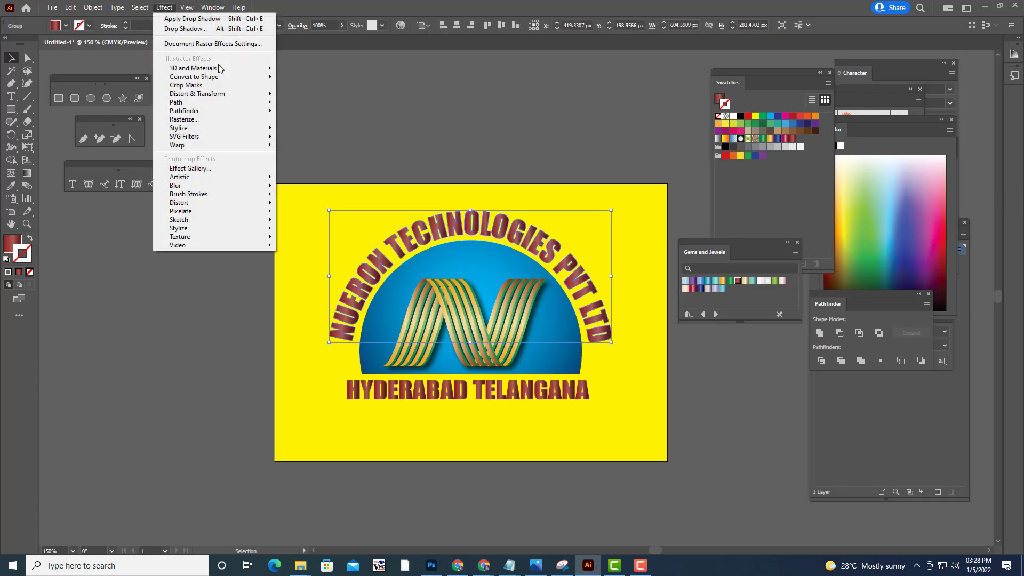
mouse_move(267, 128)
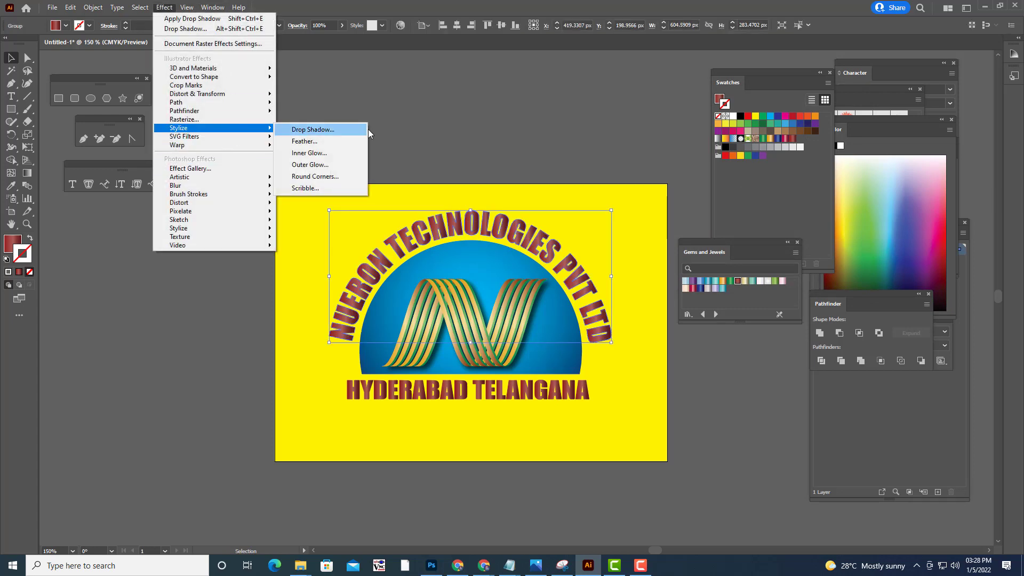
left_click(334, 128)
key("Tab")
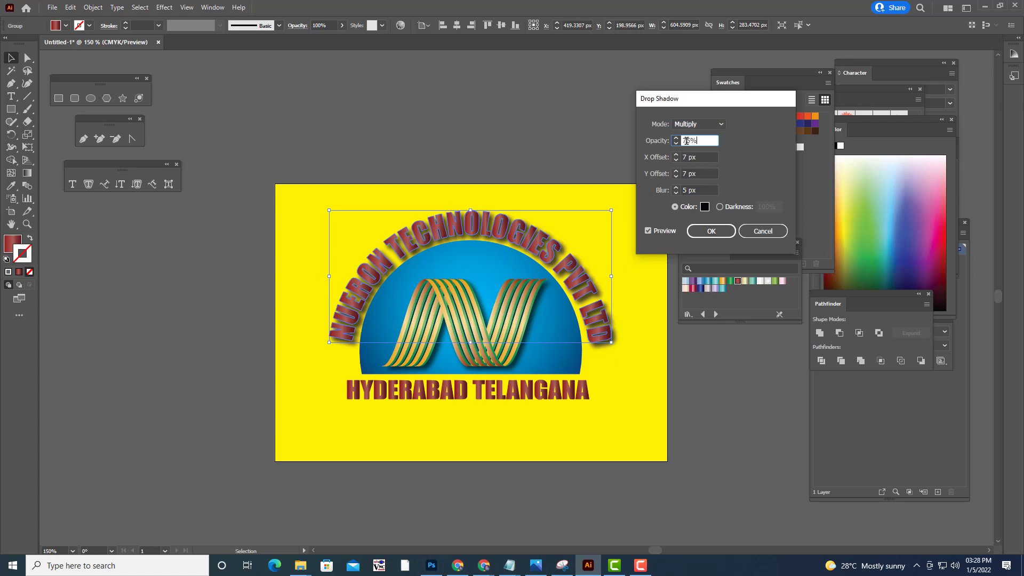
type("30")
key("Tab")
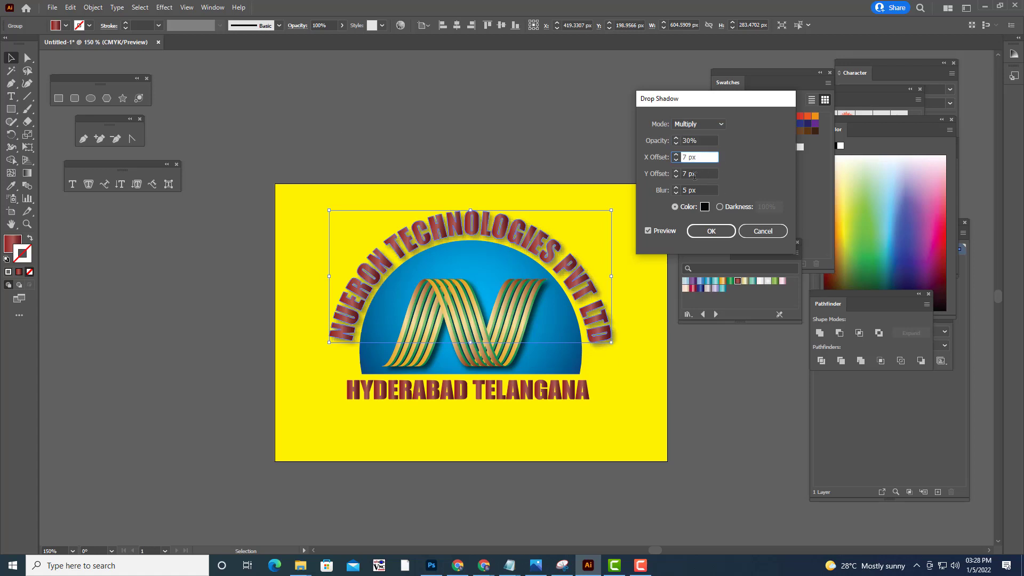
Set the arched text's shadow X and Y offsets to 2 px each and apply the effect
double_click(689, 155)
type("2")
key("Tab")
type("2")
left_click(701, 157)
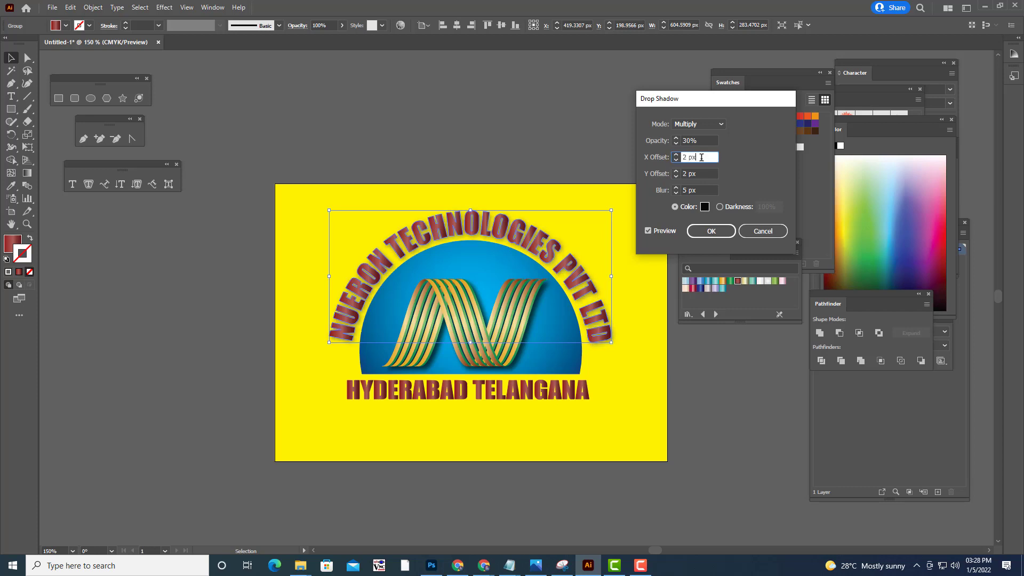
left_click(711, 231)
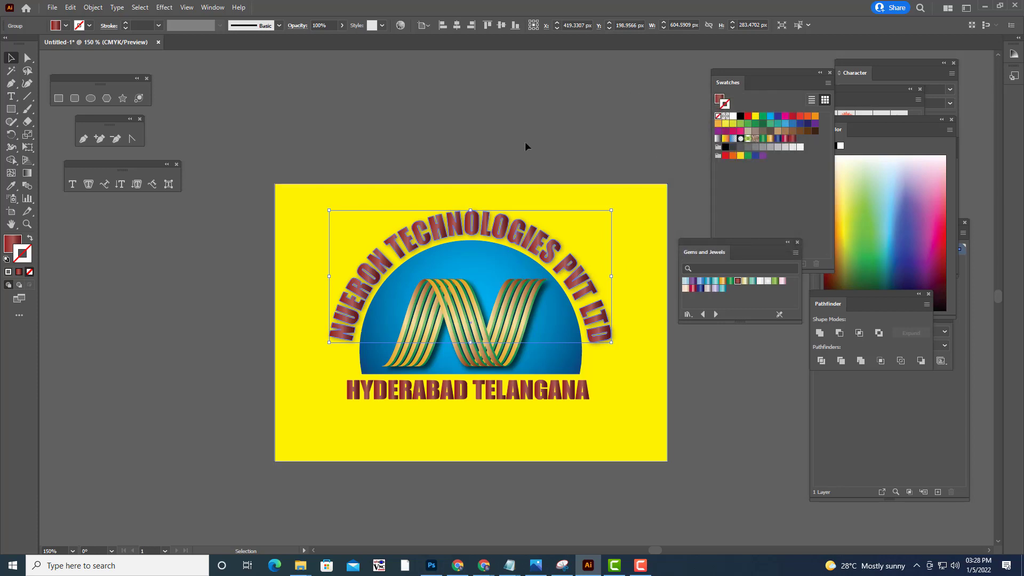
left_click(526, 134)
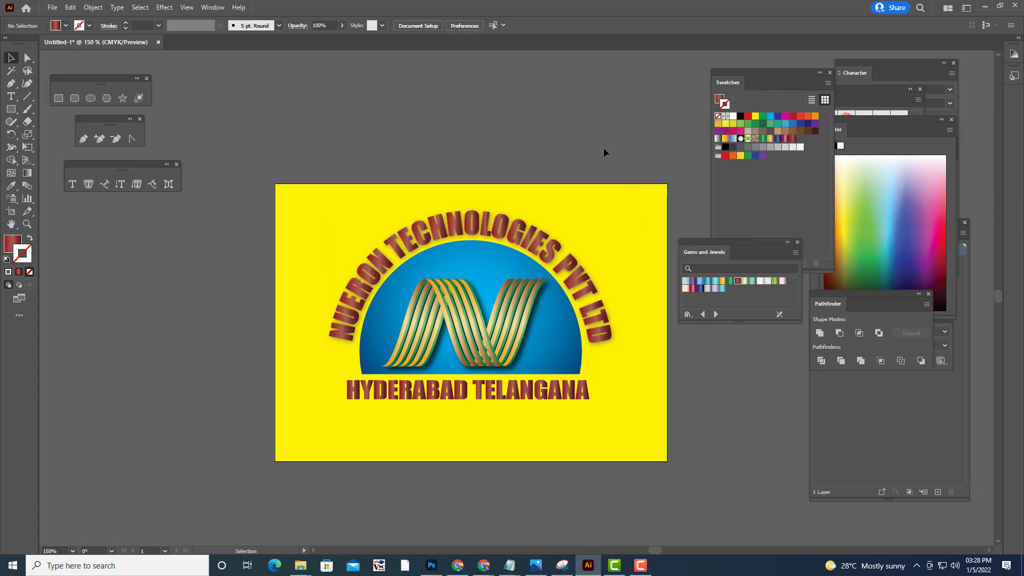
Apply a Multiply drop shadow to the HYDERABAD TELANGANA lettering with 30% opacity, 2 px offsets and 5 px blur
left_click(525, 398)
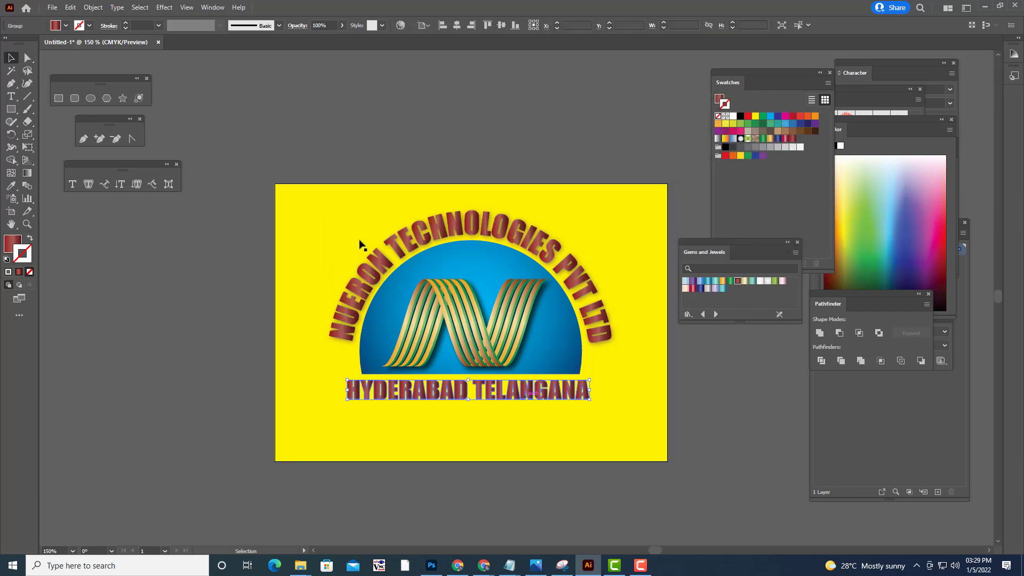
left_click(163, 8)
mouse_move(253, 129)
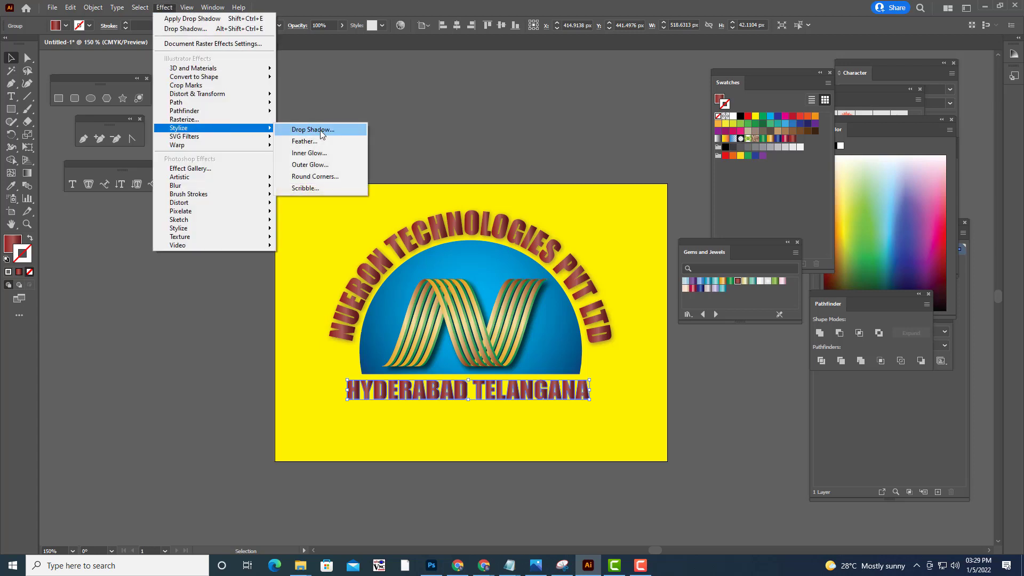
left_click(322, 132)
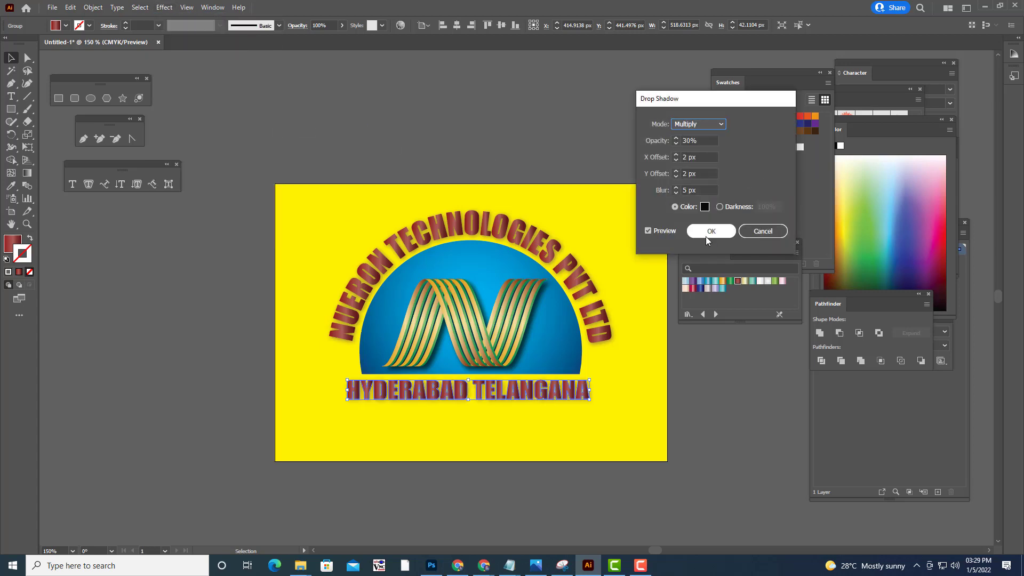
left_click(708, 234)
left_click(465, 107)
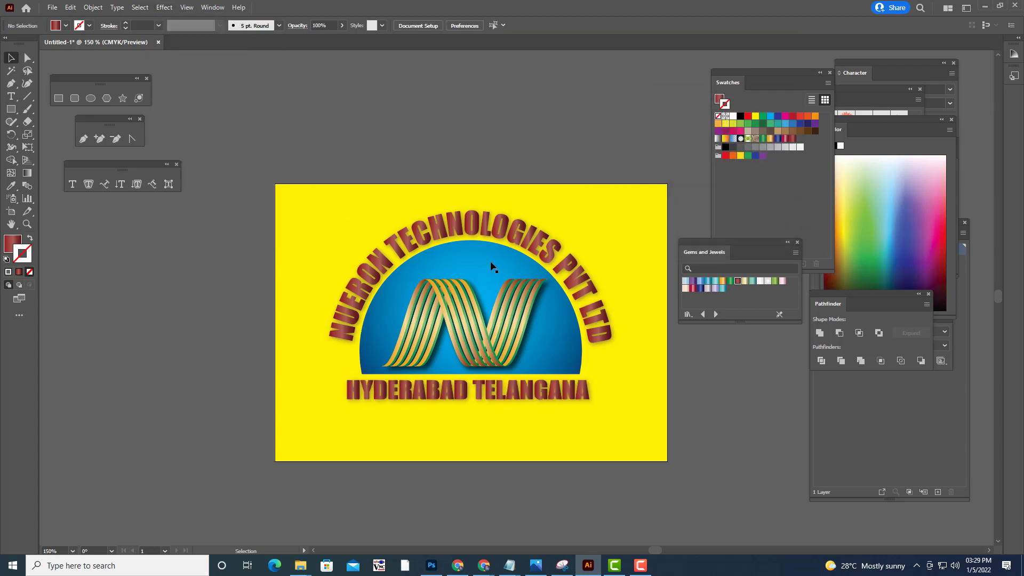
Add a white stroke to the arched company name and to the HYDERABAD TELANGANA lettering
left_click(505, 224)
left_click(9, 272)
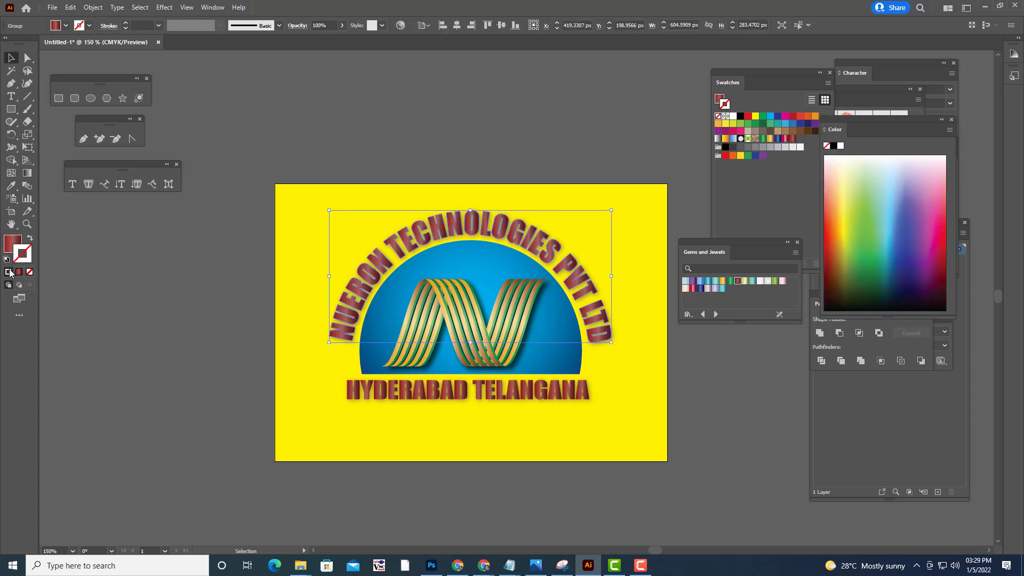
left_click(427, 130)
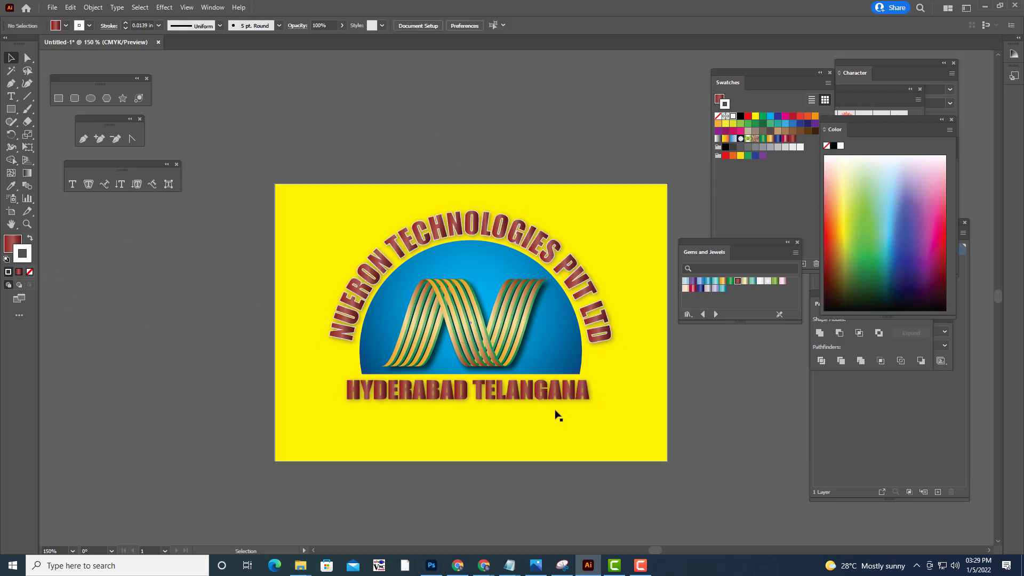
left_click(560, 389)
left_click(8, 272)
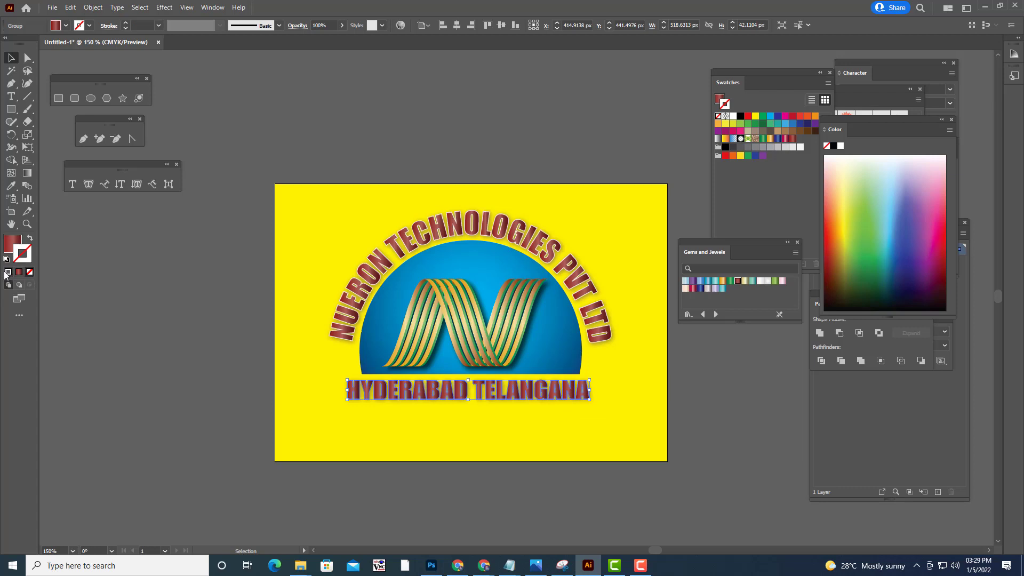
left_click(182, 281)
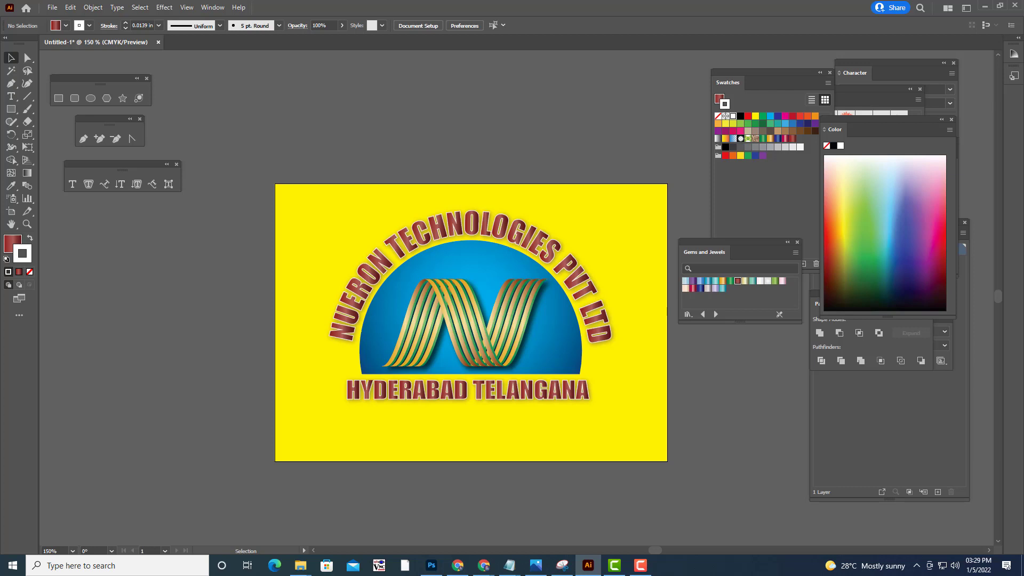
Add a white stroke to the blue dome shape behind the N emblem
left_click(568, 354)
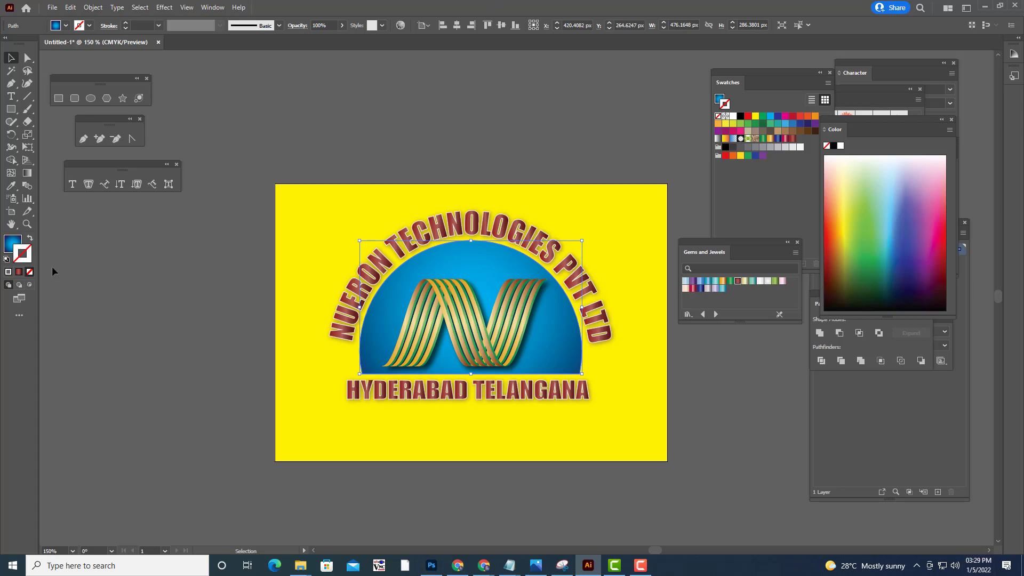
left_click(8, 271)
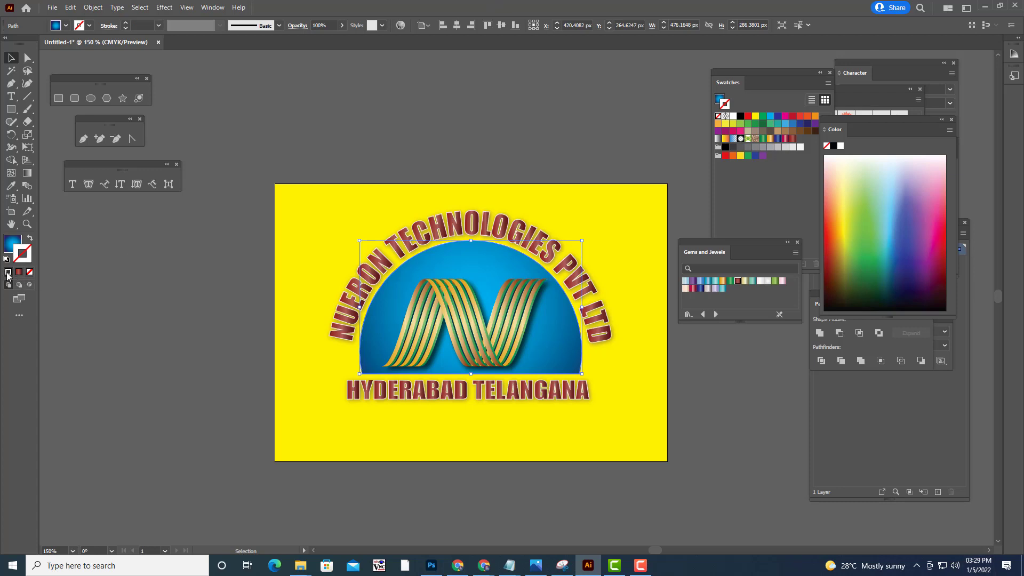
left_click(532, 136)
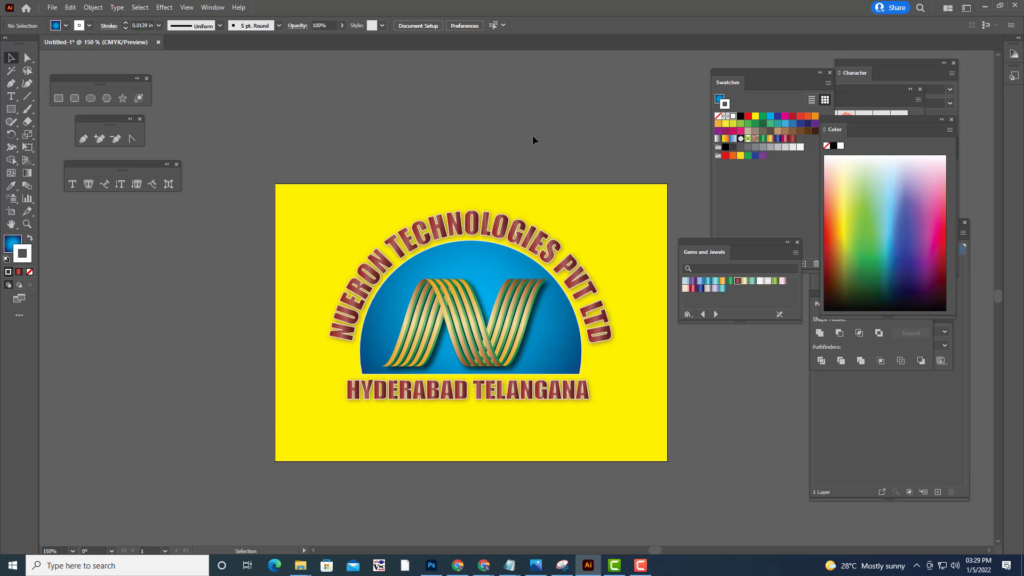
key("ctrl+plus")
key("ctrl+minus")
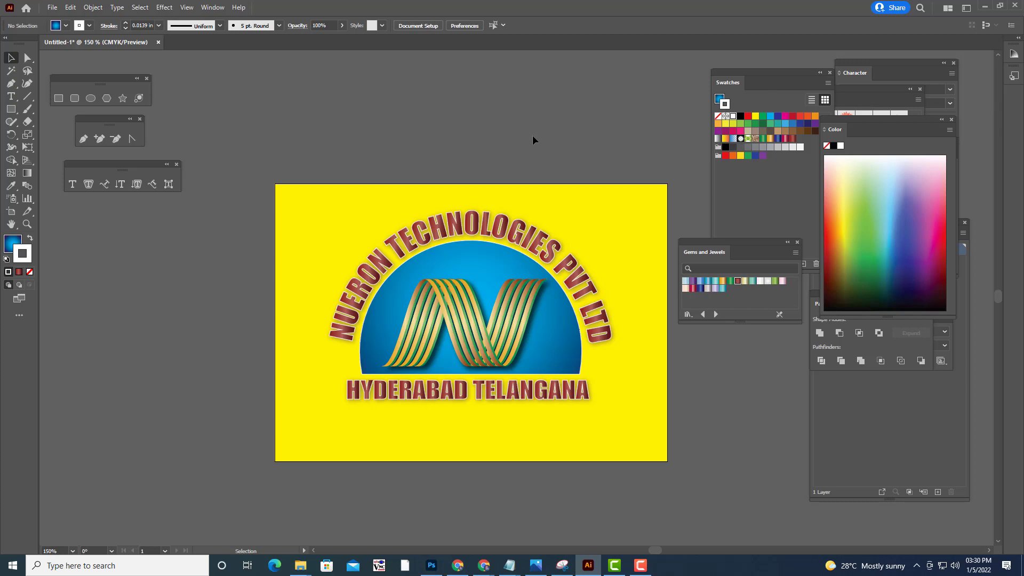
Switch to the Chrome window that has WhatsApp Web open
left_click(458, 565)
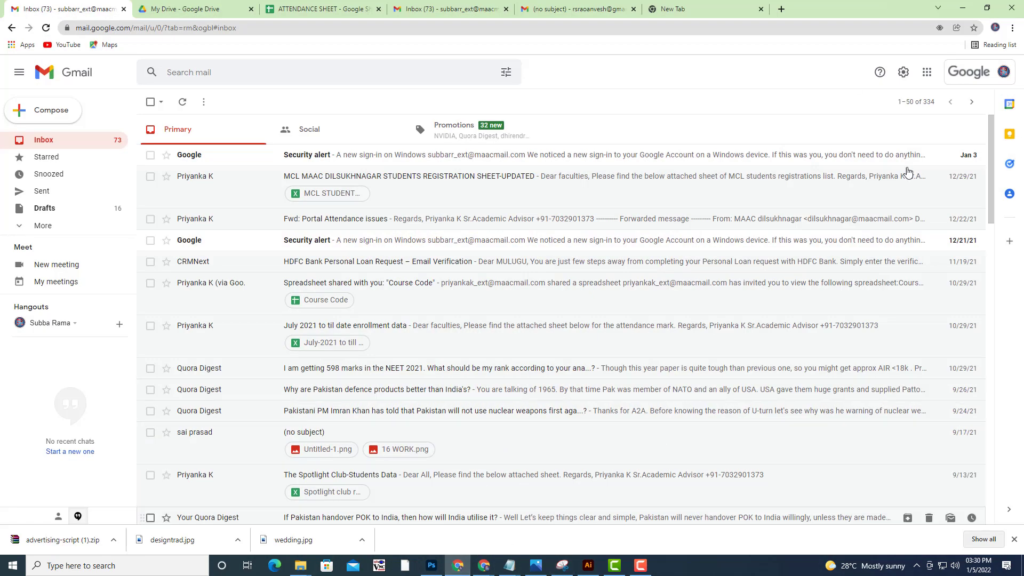
left_click(962, 8)
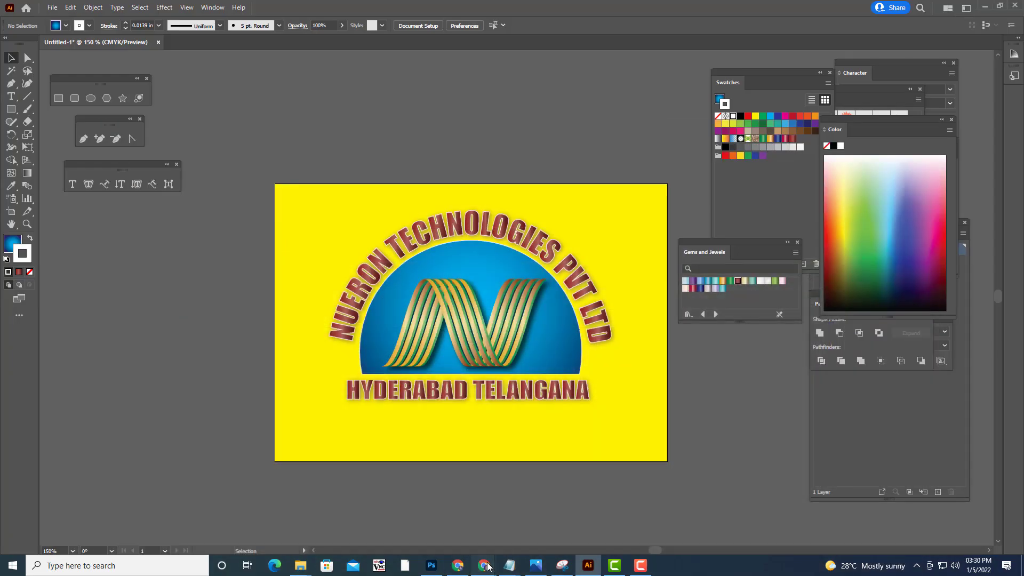
mouse_move(483, 564)
left_click(459, 525)
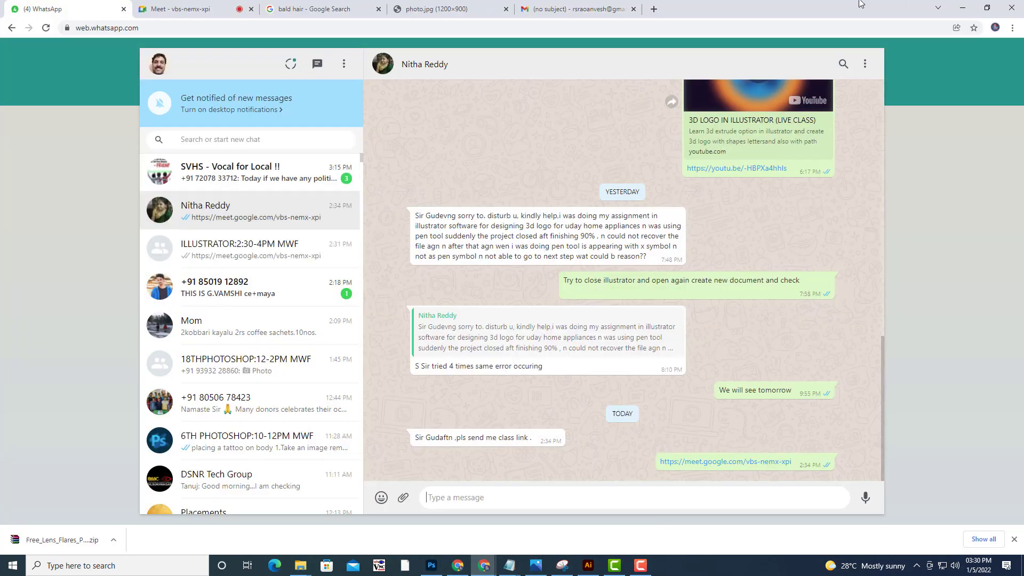
Search Google Images in a new browser tab for "sci fi background"
left_click(654, 9)
left_click(949, 54)
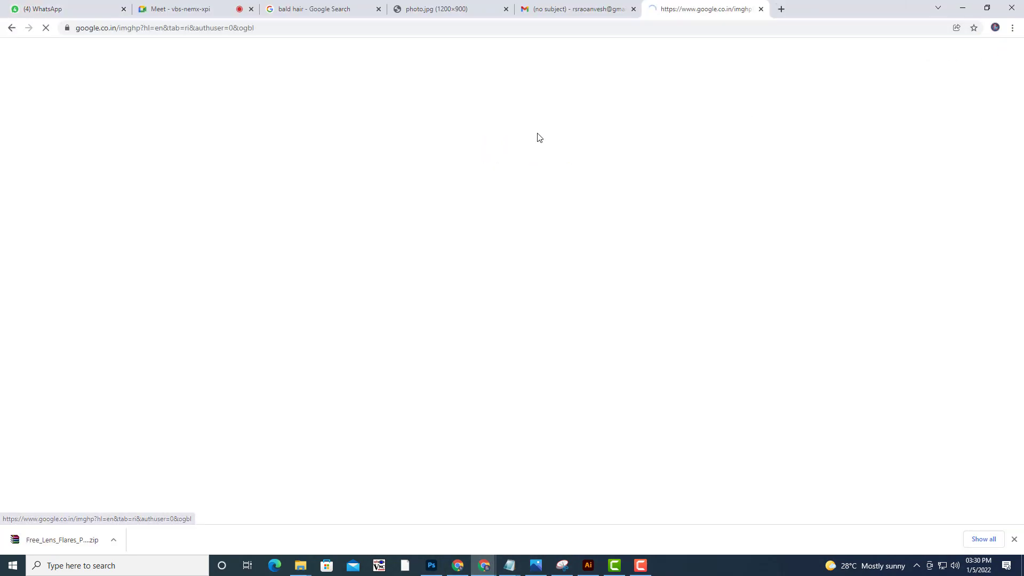
type("SCI")
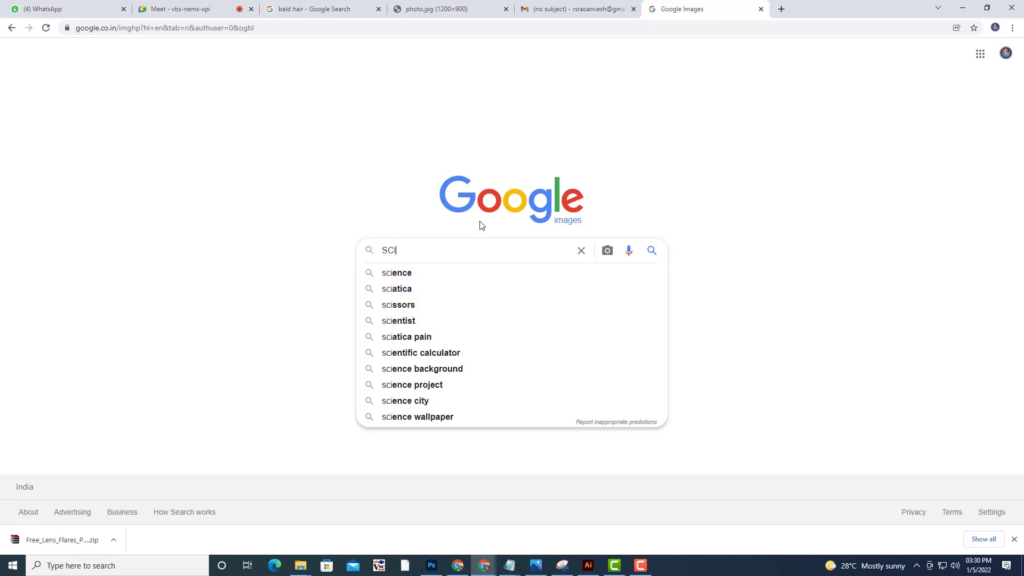
type(" FI B")
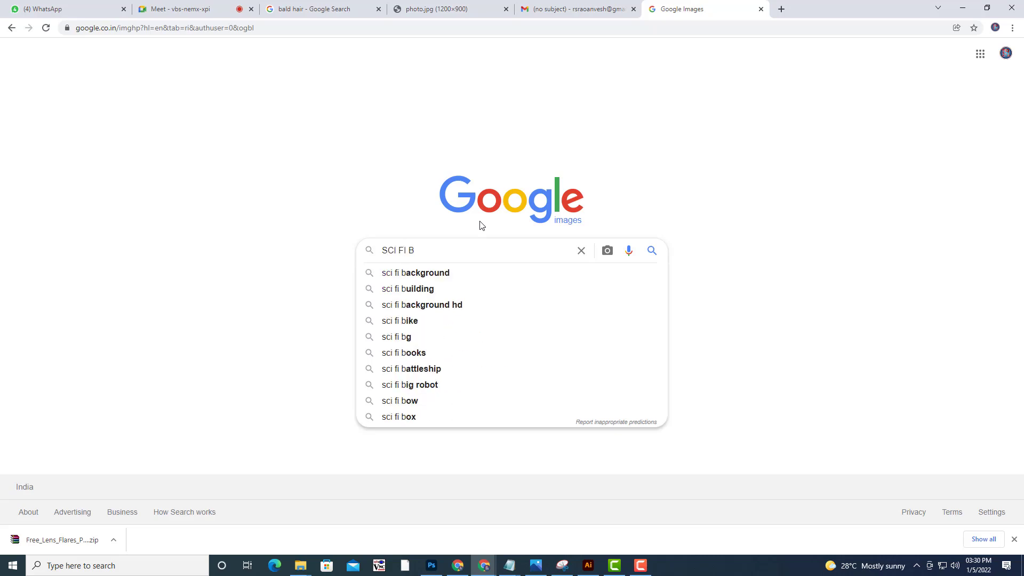
key("Down")
key("Return")
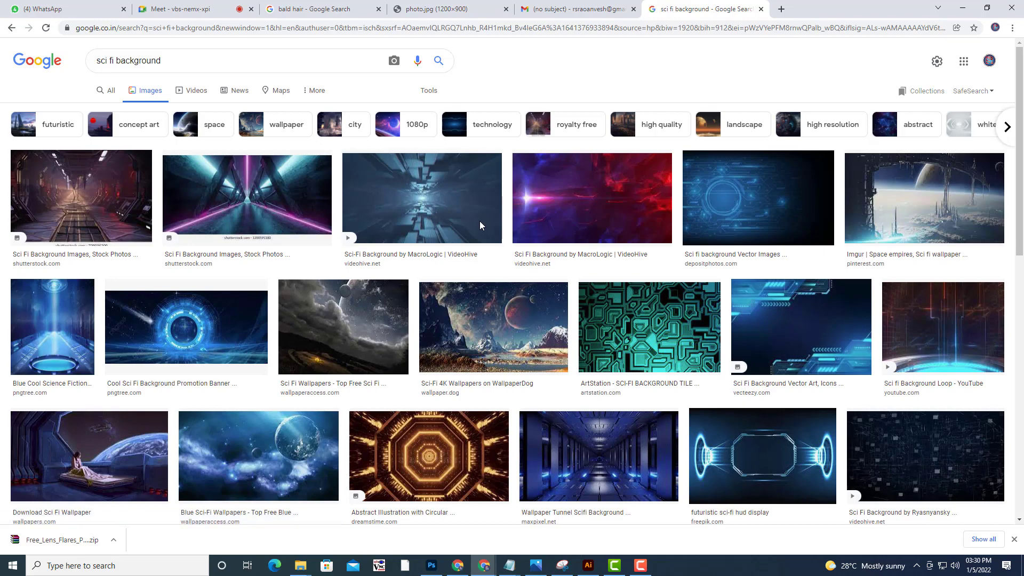
Preview a few blue tech backgrounds and filter the image results to the Large size
left_click(244, 331)
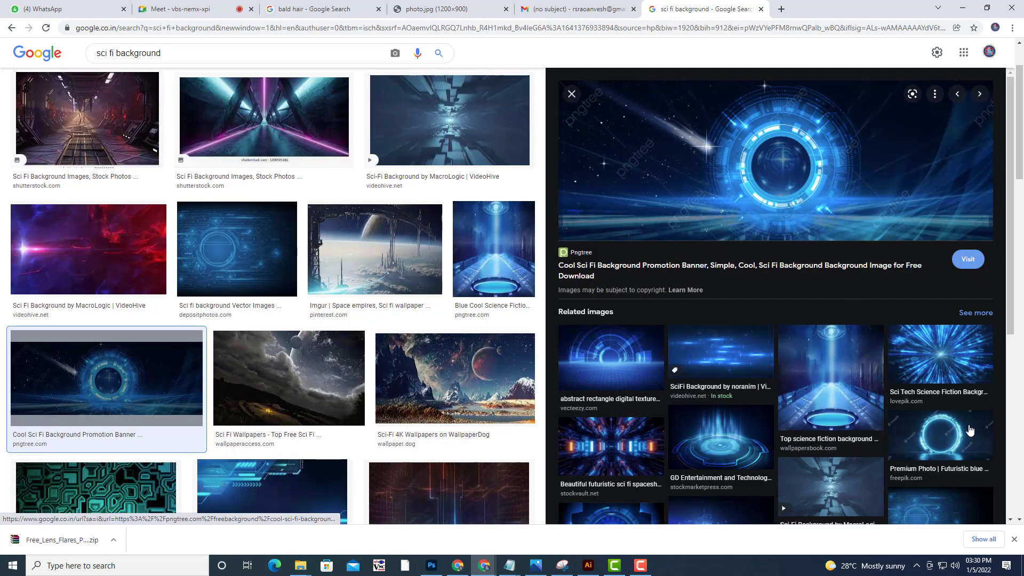
left_click(958, 368)
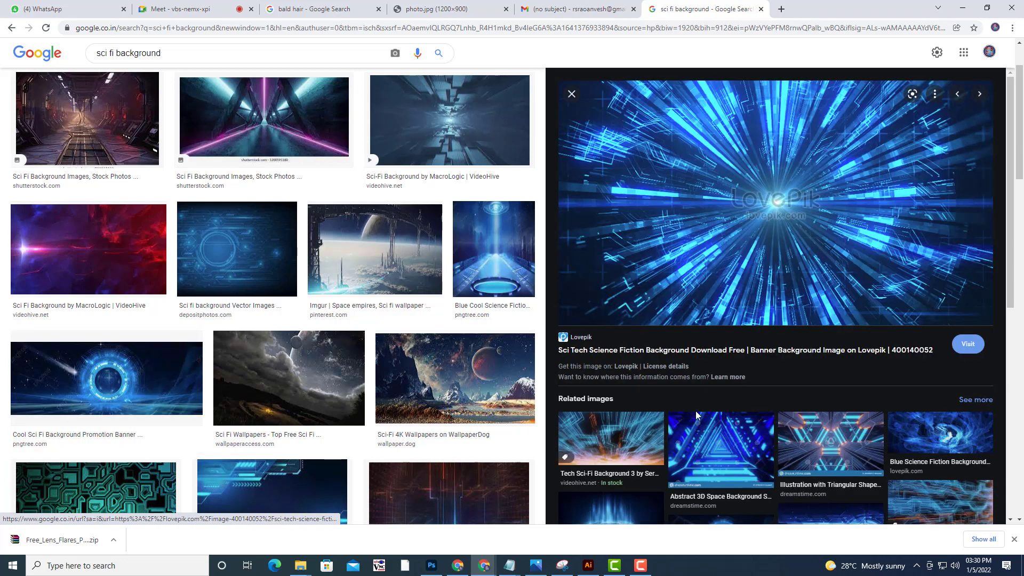
left_click(11, 28)
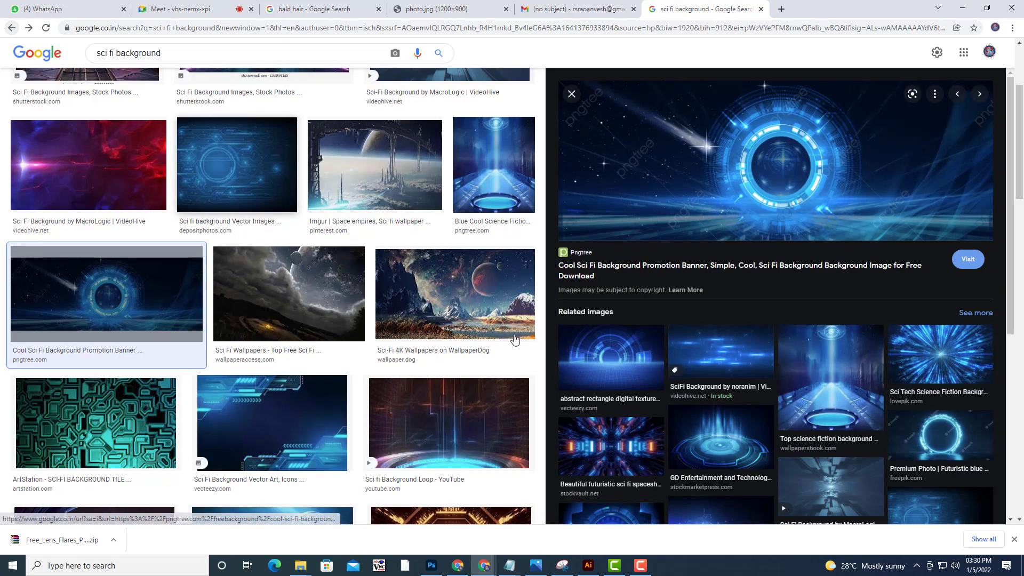
left_click(612, 360)
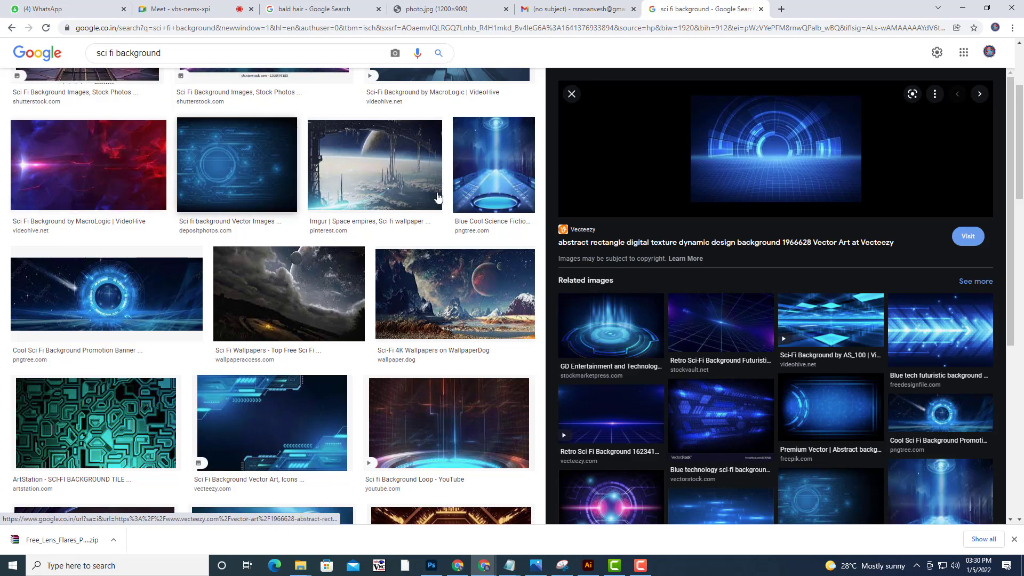
scroll(453, 160, "up", 3)
left_click(432, 92)
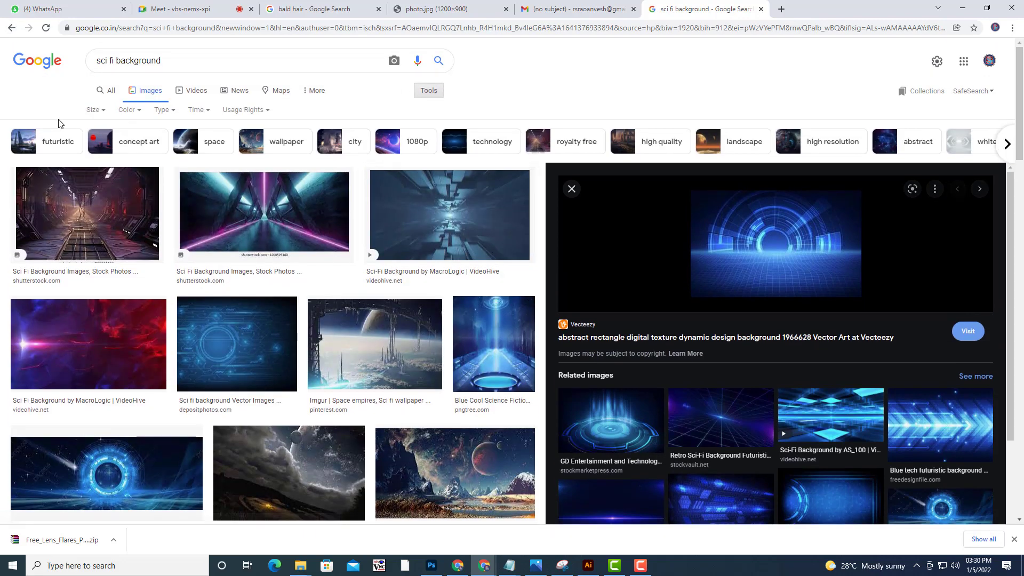
left_click(91, 110)
left_click(97, 145)
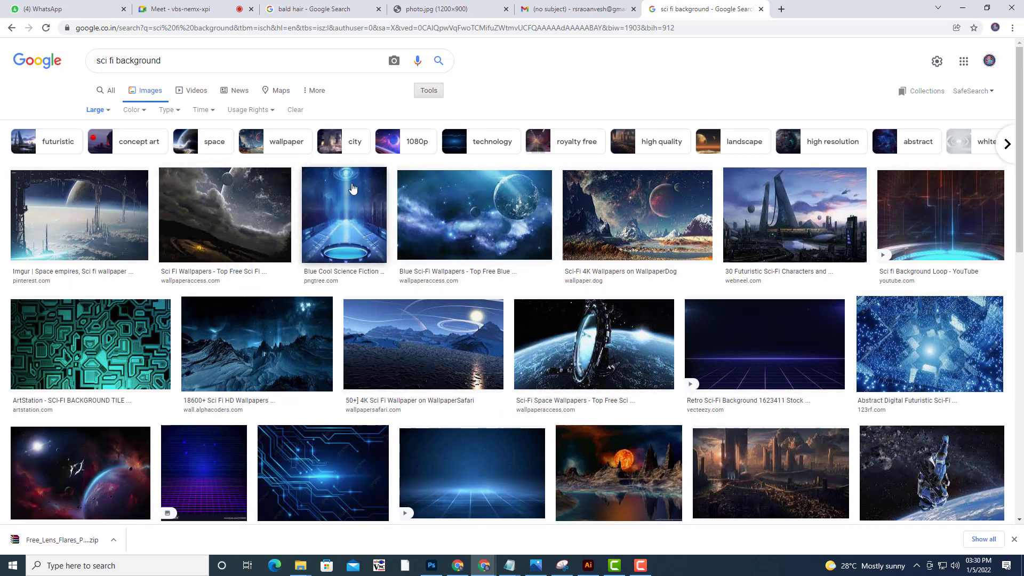
Browse the blue circuit-board images and open the "Abstract Blue Electronic Circuits" picture in its own tab
scroll(394, 318, "down", 1)
left_click(323, 419)
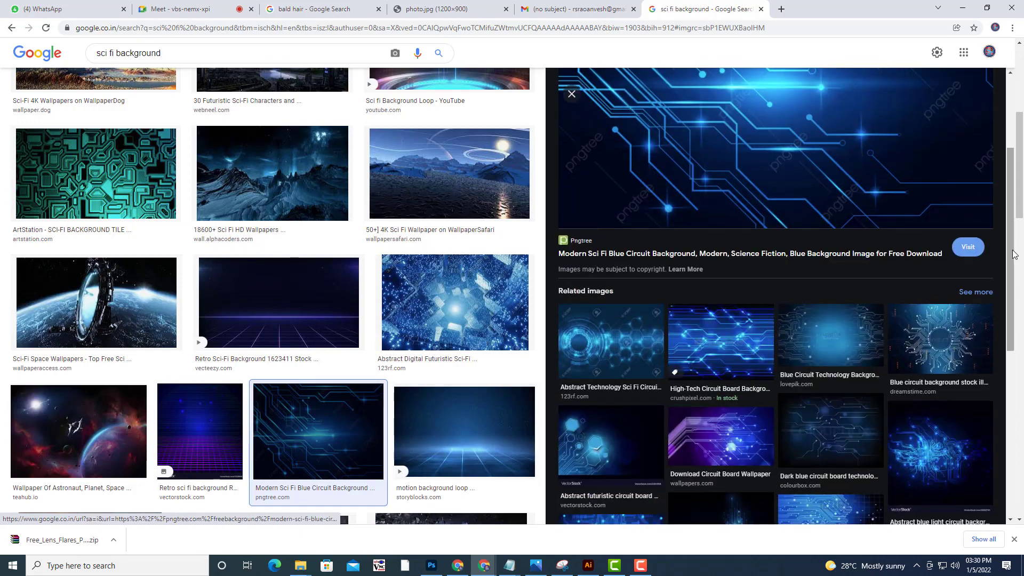
left_click(729, 333)
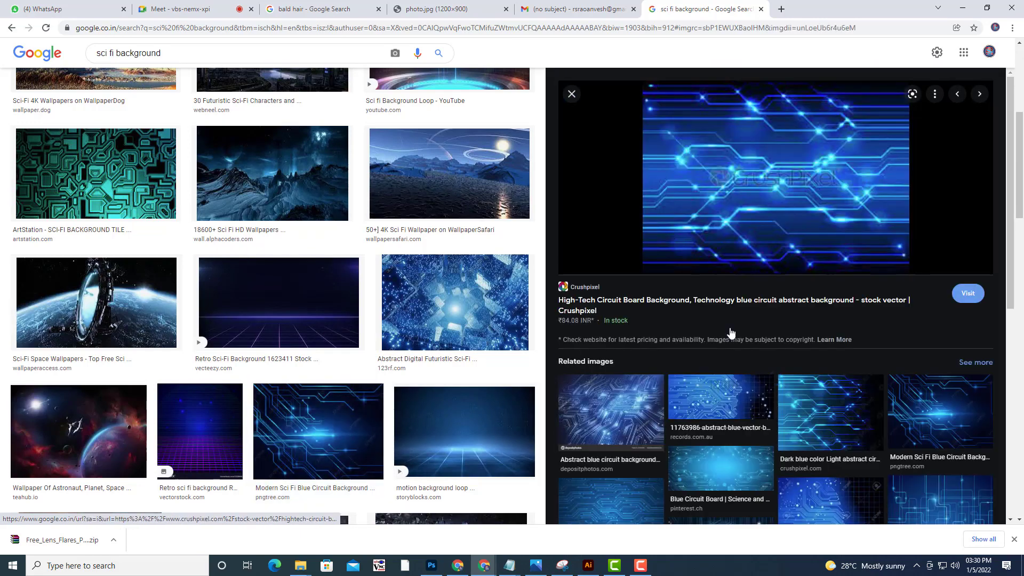
scroll(829, 224, "down", 3)
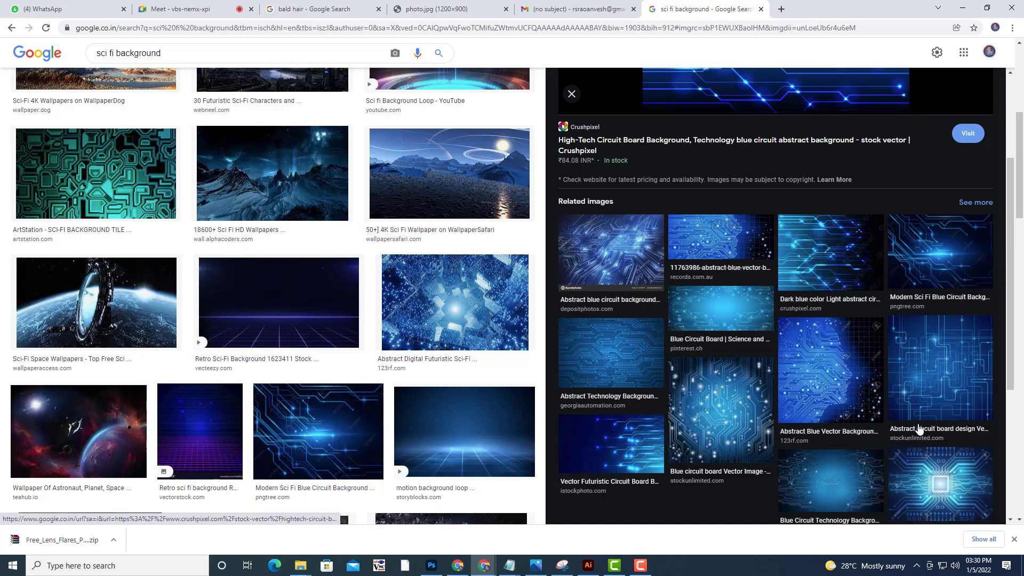
left_click(731, 443)
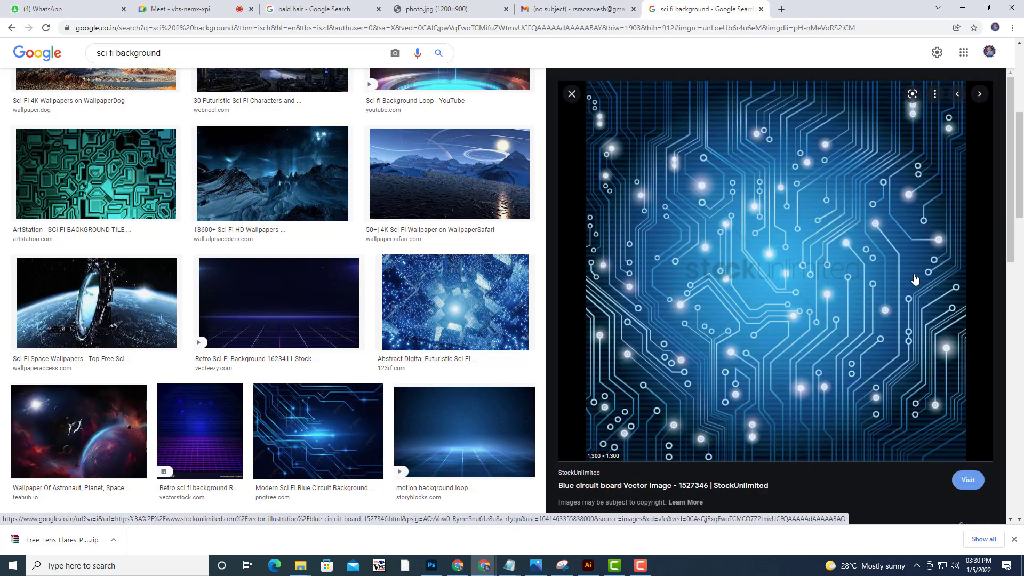
scroll(939, 269, "down", 10)
scroll(939, 270, "up", 2)
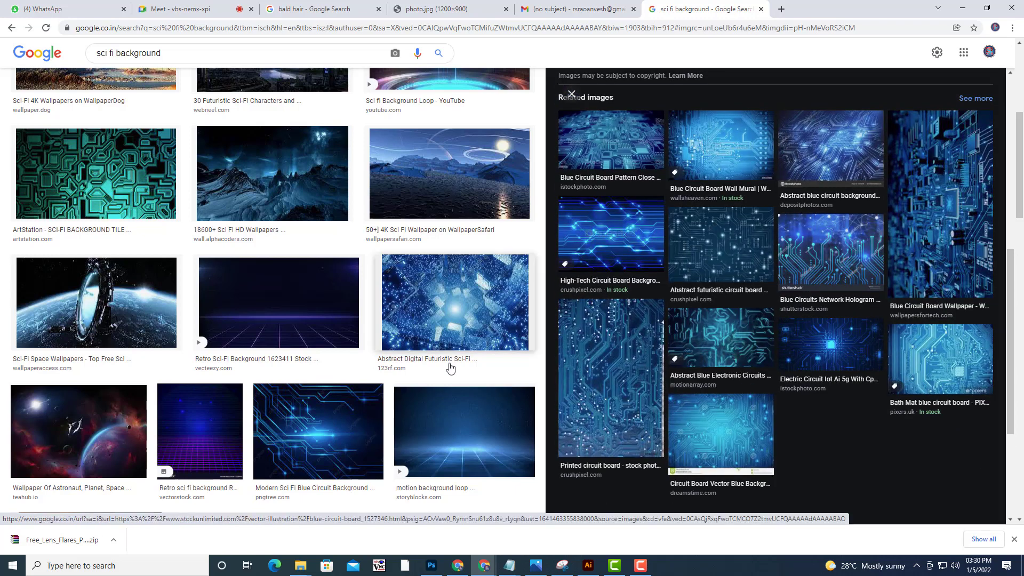
left_click(736, 322)
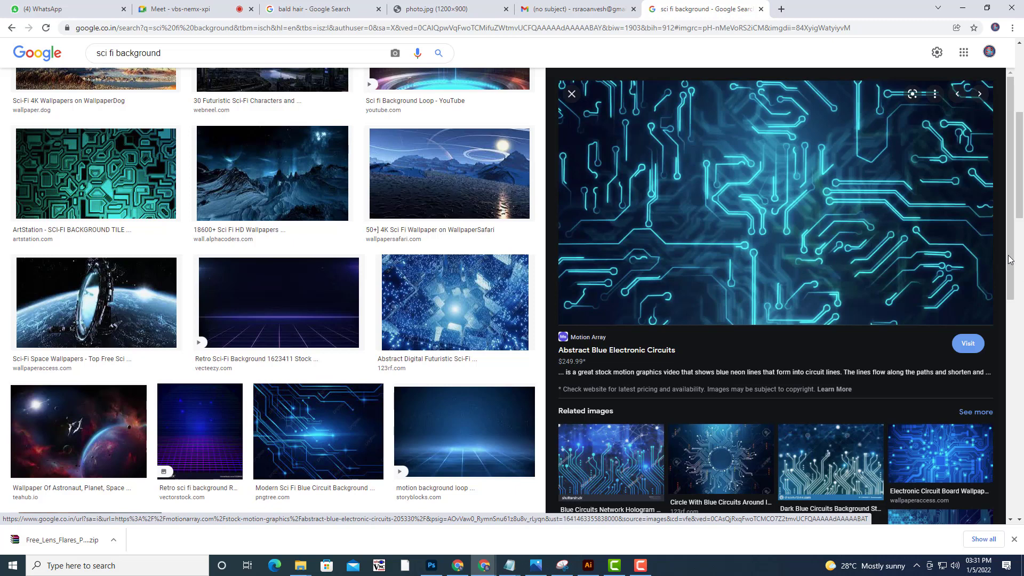
right_click(789, 176)
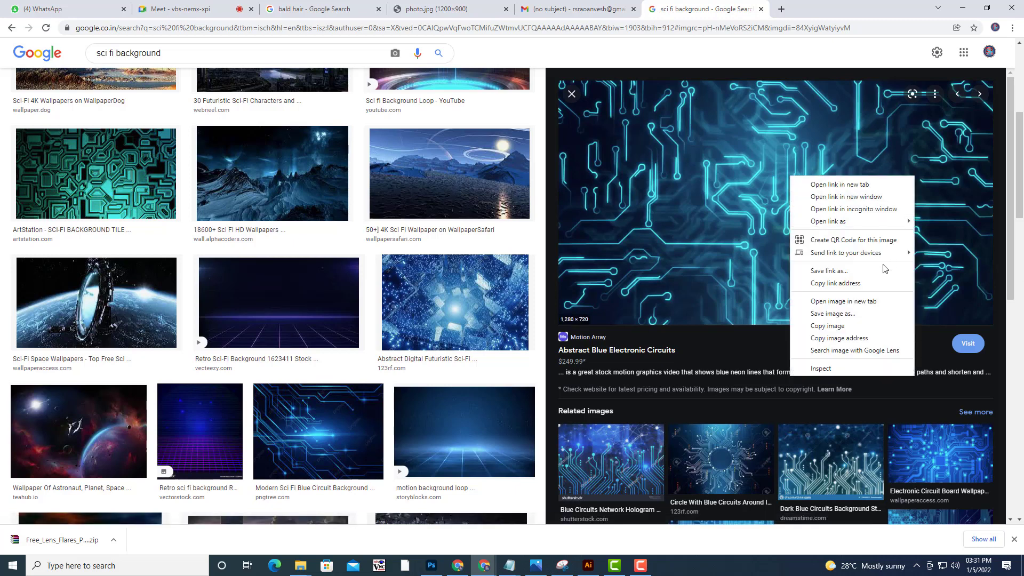
left_click(872, 301)
left_click(786, 4)
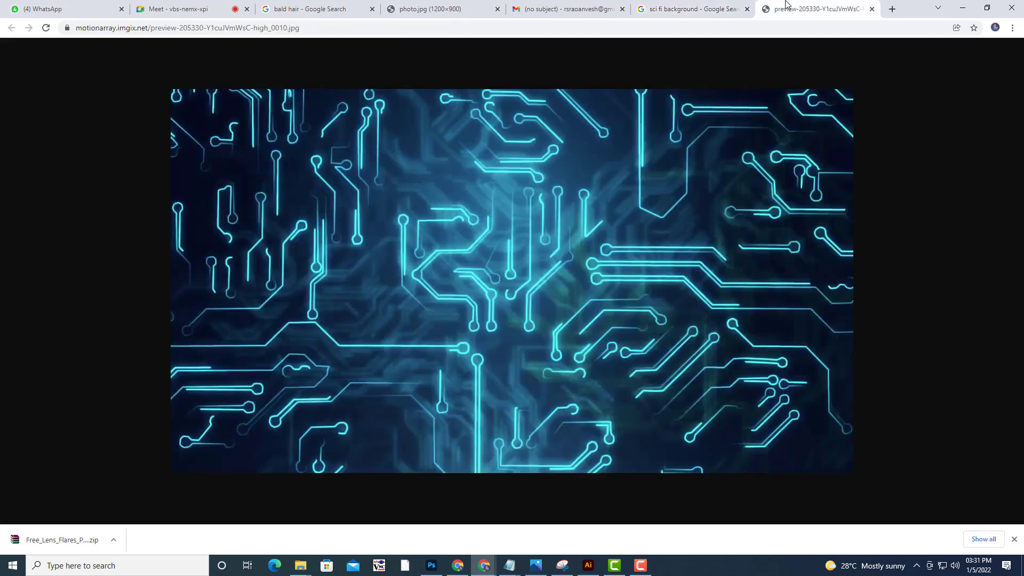
Save the circuit picture to the Desktop as a JPEG named SCIFI
right_click(631, 177)
left_click(658, 200)
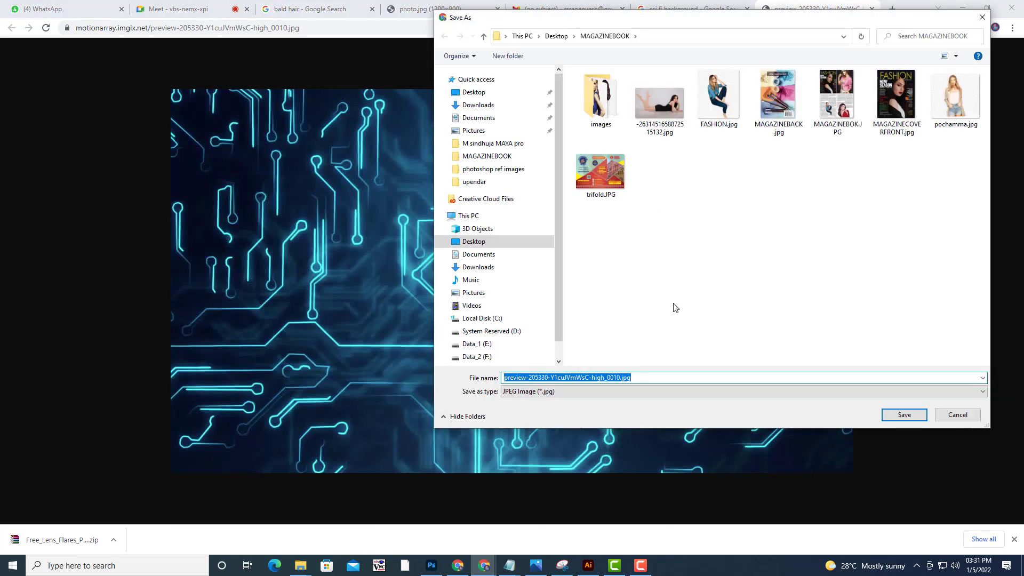
left_click(461, 92)
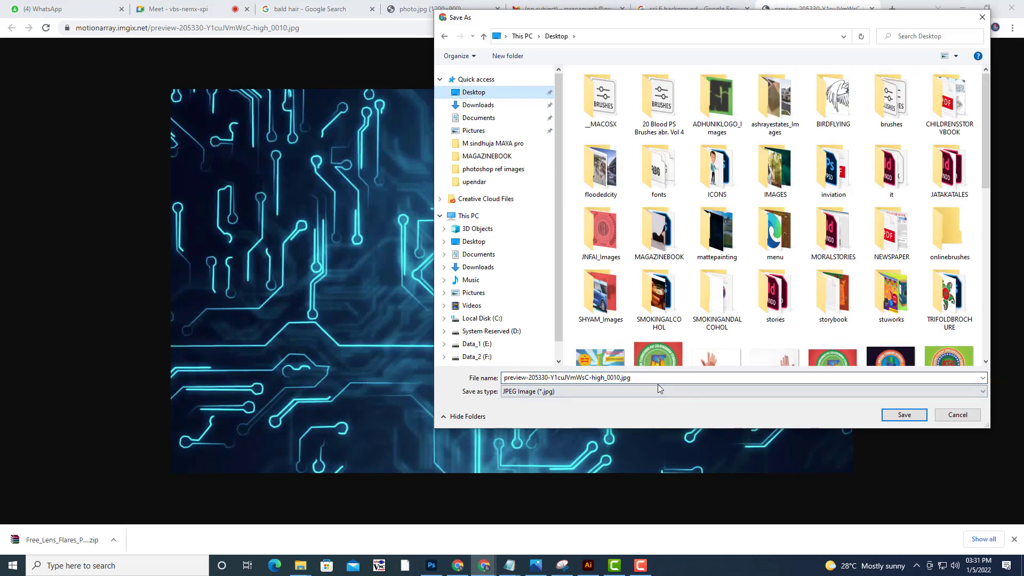
left_click(659, 379)
type("SCIFI")
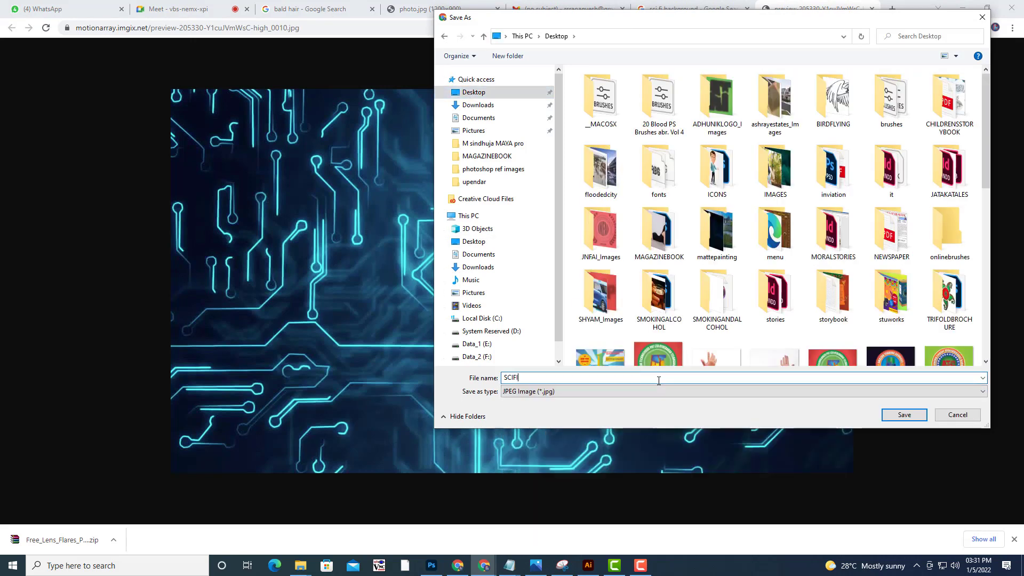
left_click(905, 415)
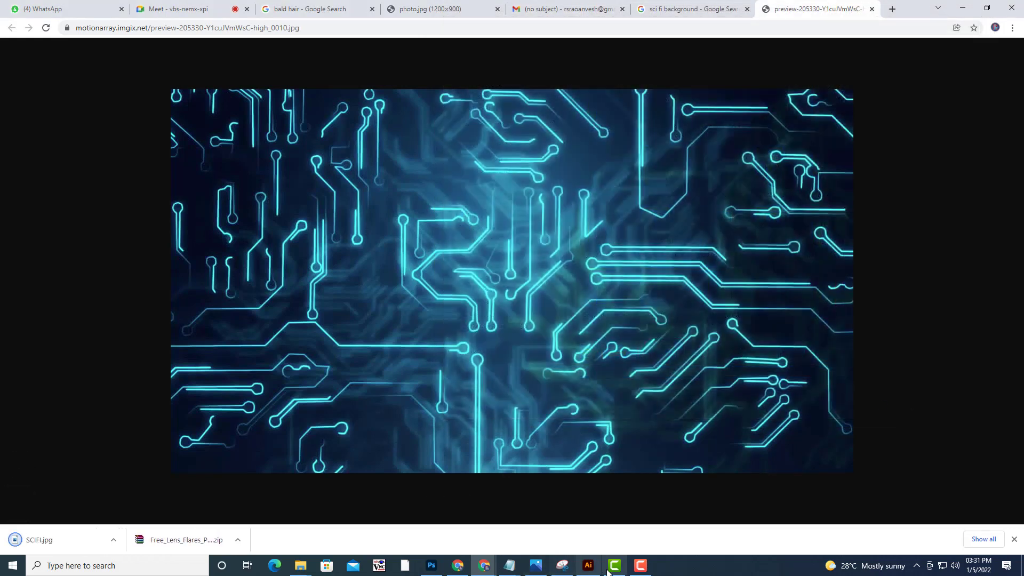
Show the downloaded SCIFI.jpg in its folder and open it with Adobe Illustrator 2022
left_click(113, 540)
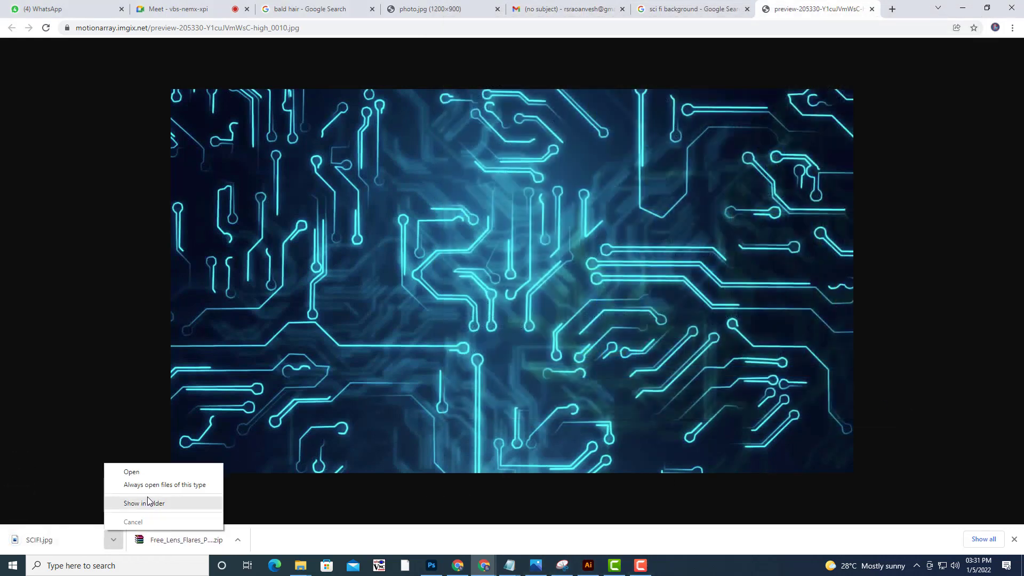
left_click(143, 501)
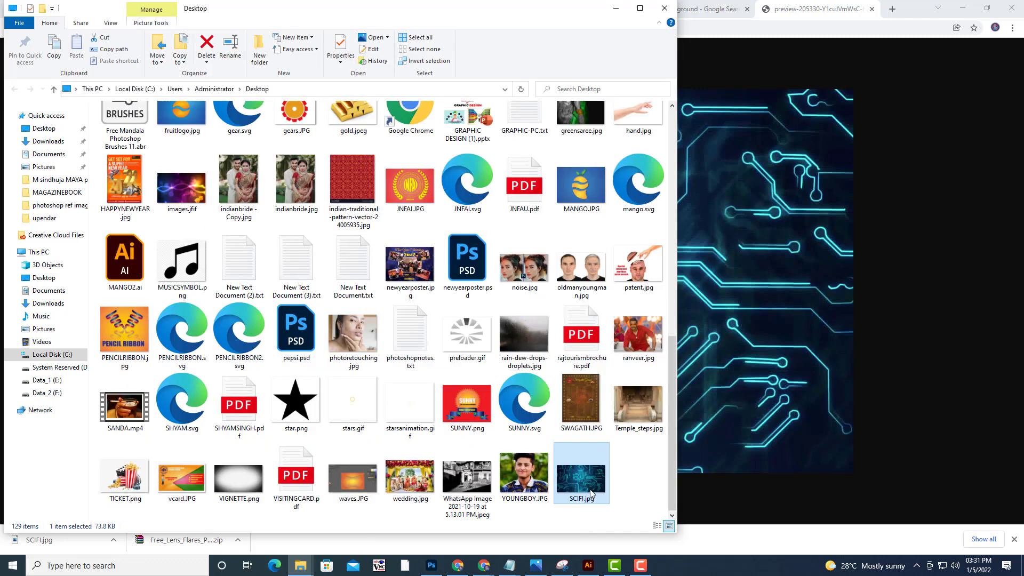
right_click(590, 490)
mouse_move(649, 311)
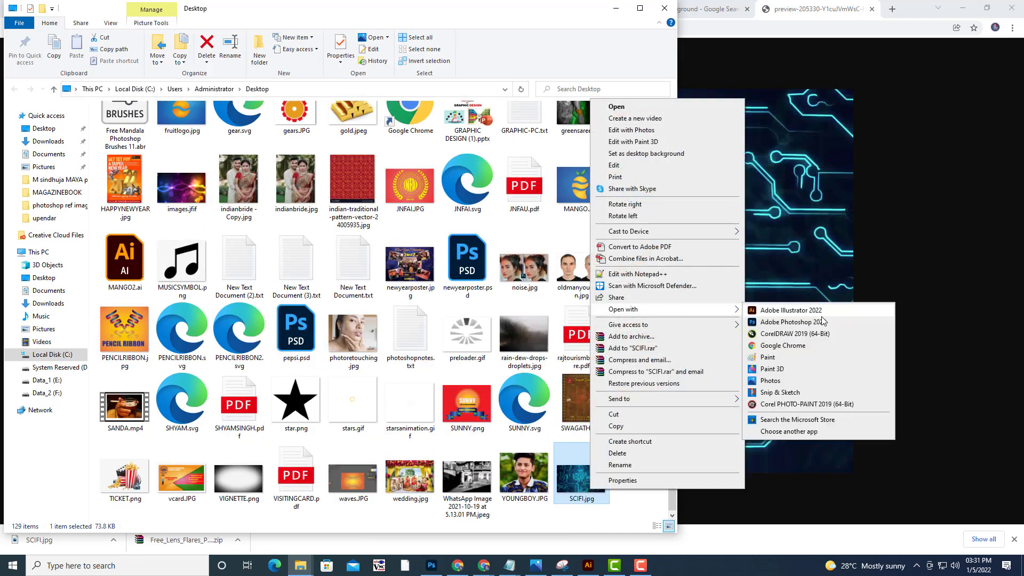
left_click(775, 312)
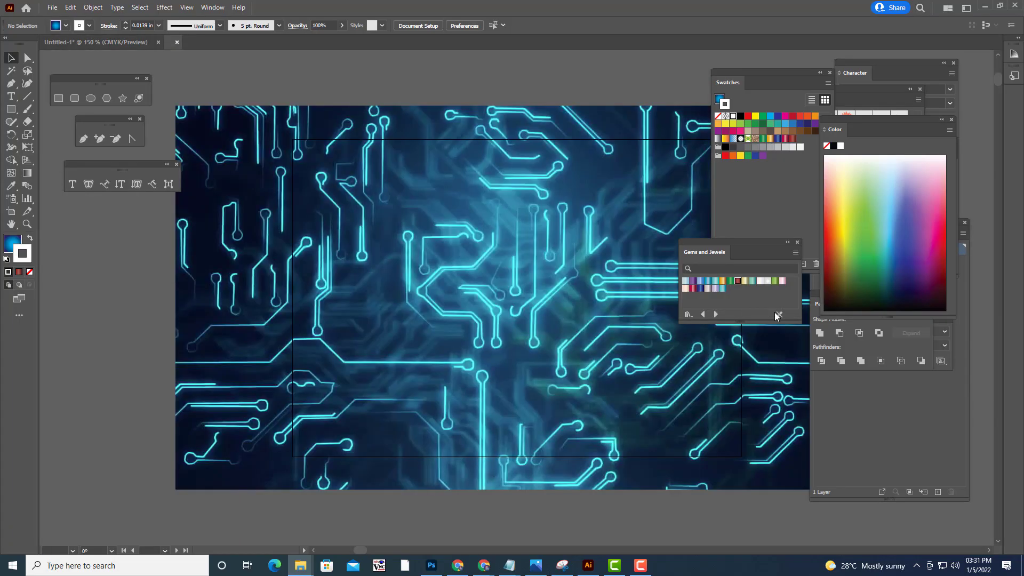
Bring the circuit image into the Untitled-1 logo document, scaled to about 789 × 369 px at the artboard's upper-left corner
left_click_drag(348, 162, 551, 375)
left_click_drag(725, 389, 415, 299)
left_click_drag(680, 257, 563, 320)
left_click_drag(486, 339, 614, 209)
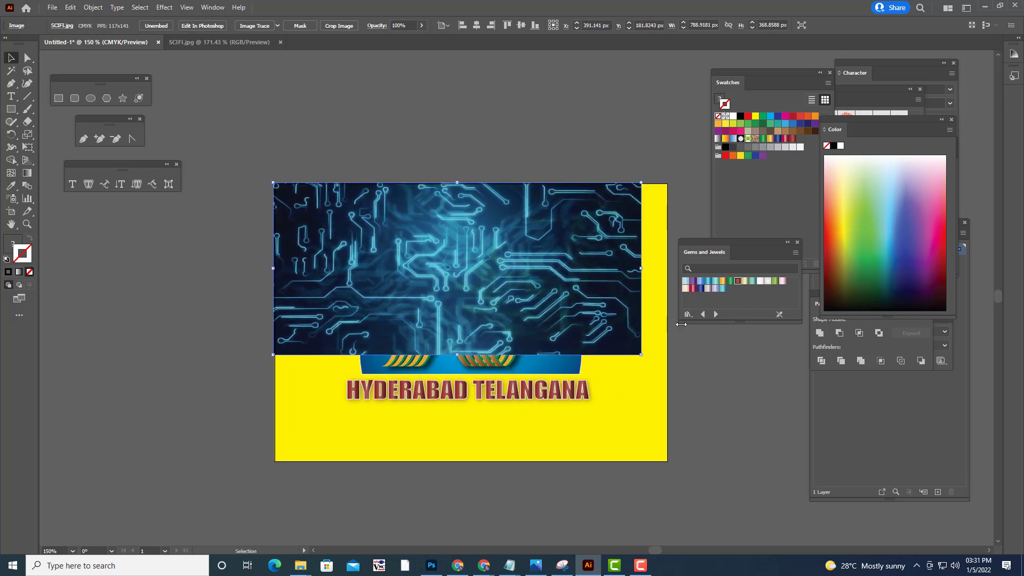
Stretch the circuit image to about 845 × 598 px to cover the artboard, and delete the yellow background rectangle
left_click_drag(645, 267, 667, 267)
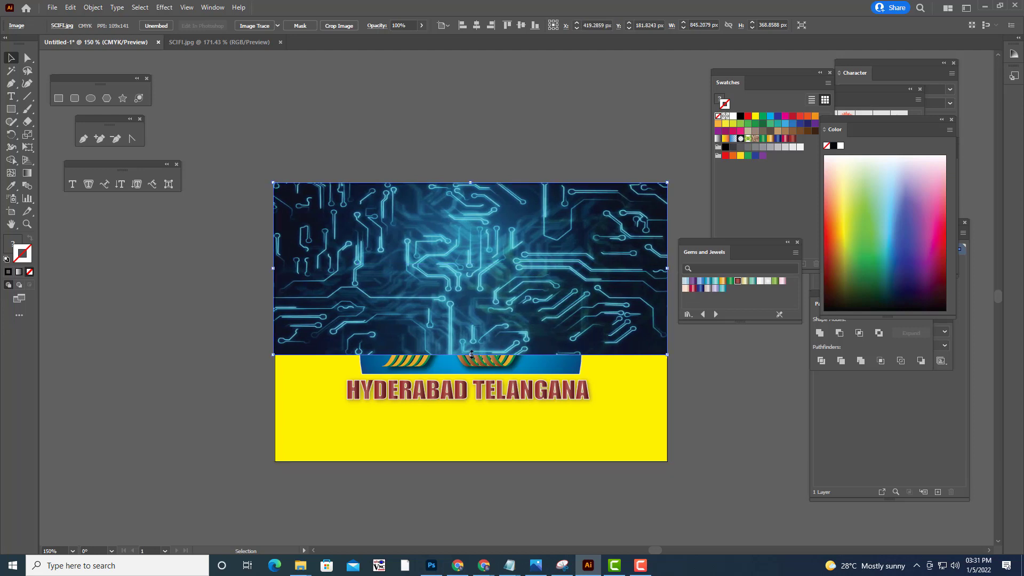
left_click_drag(471, 353, 472, 438)
left_click(530, 451)
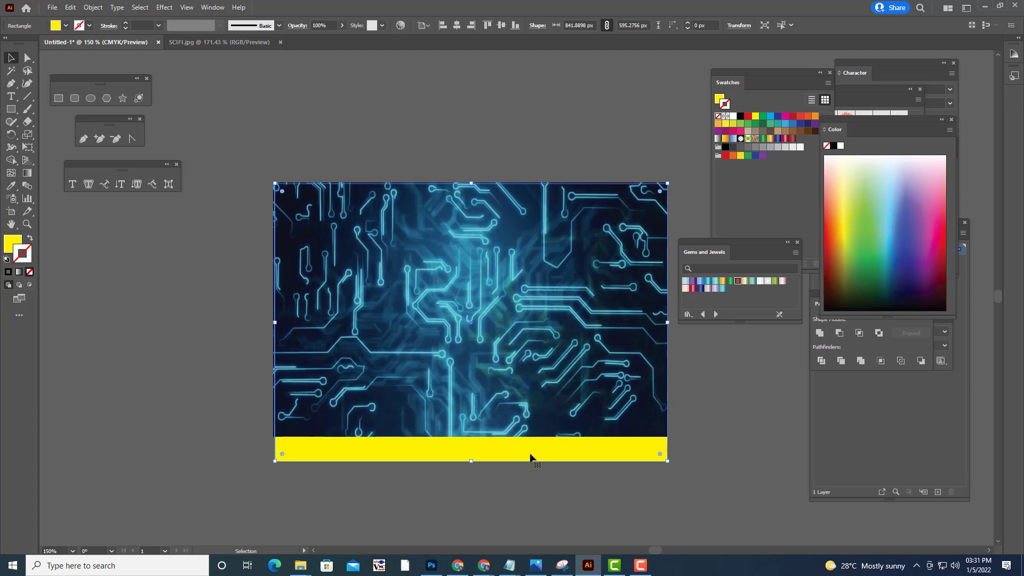
key("Delete")
left_click(530, 347)
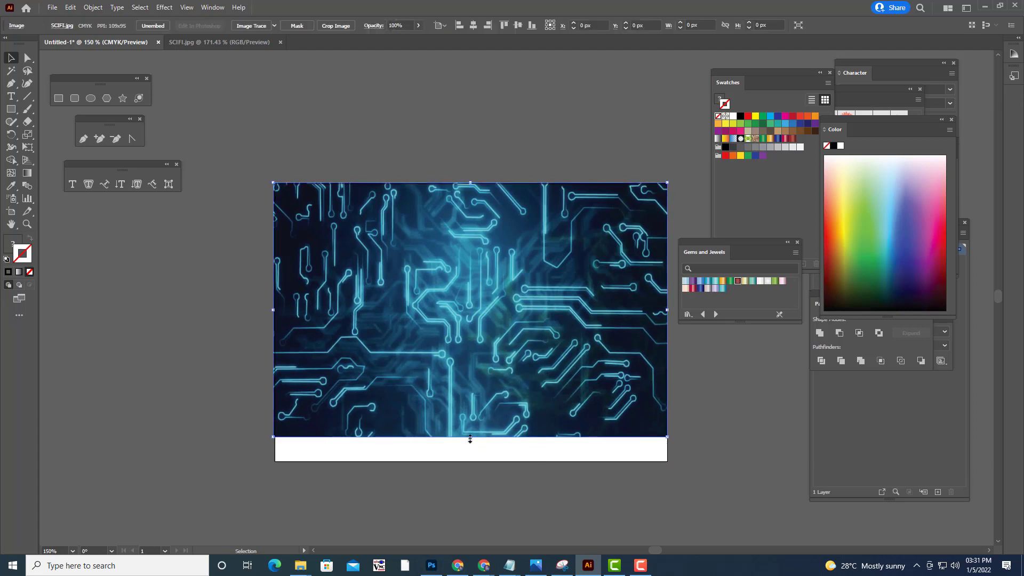
left_click_drag(470, 439, 470, 461)
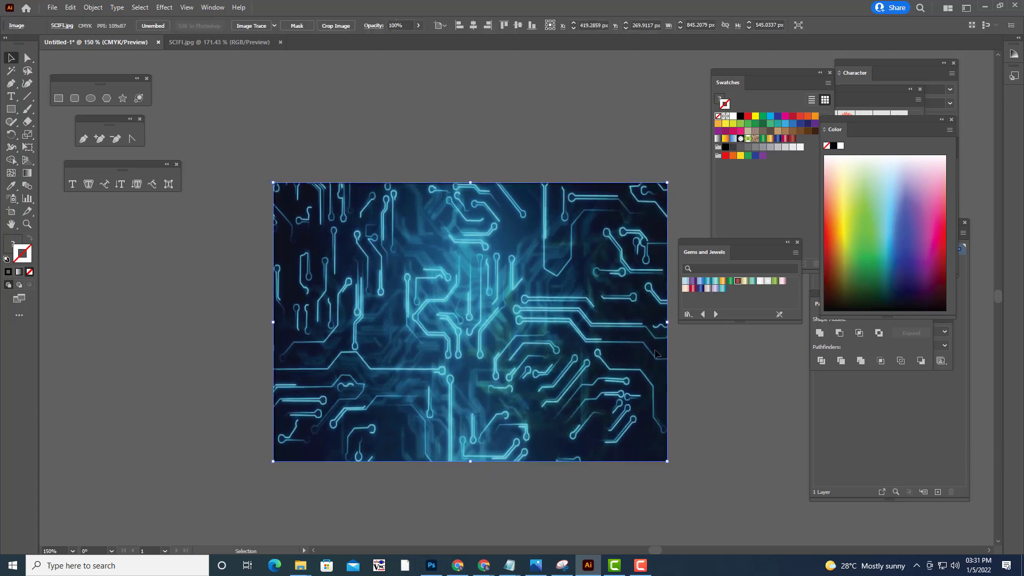
Send the circuit image to the back, behind the logo artwork, and deselect it
right_click(596, 261)
mouse_move(635, 362)
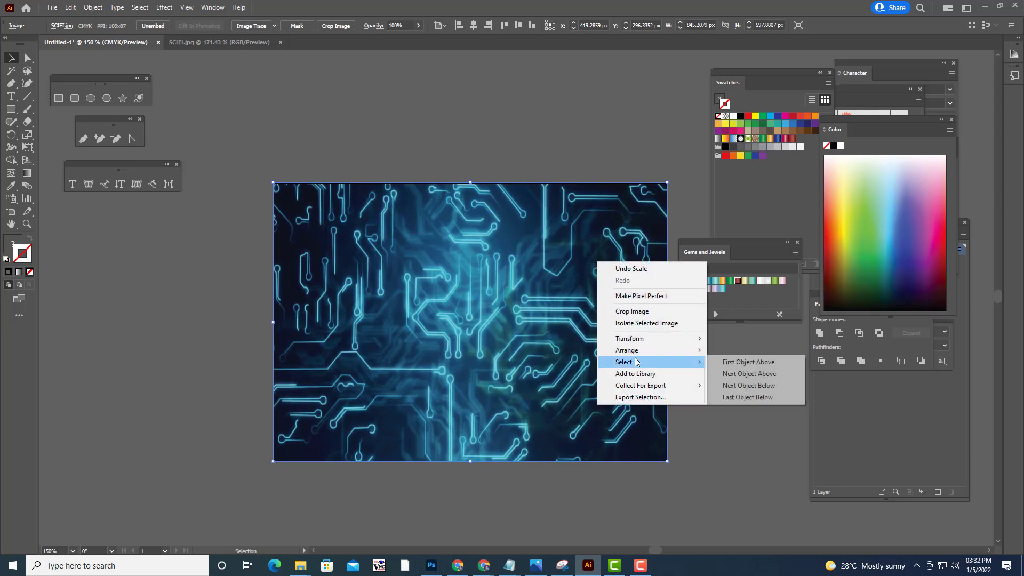
left_click(746, 385)
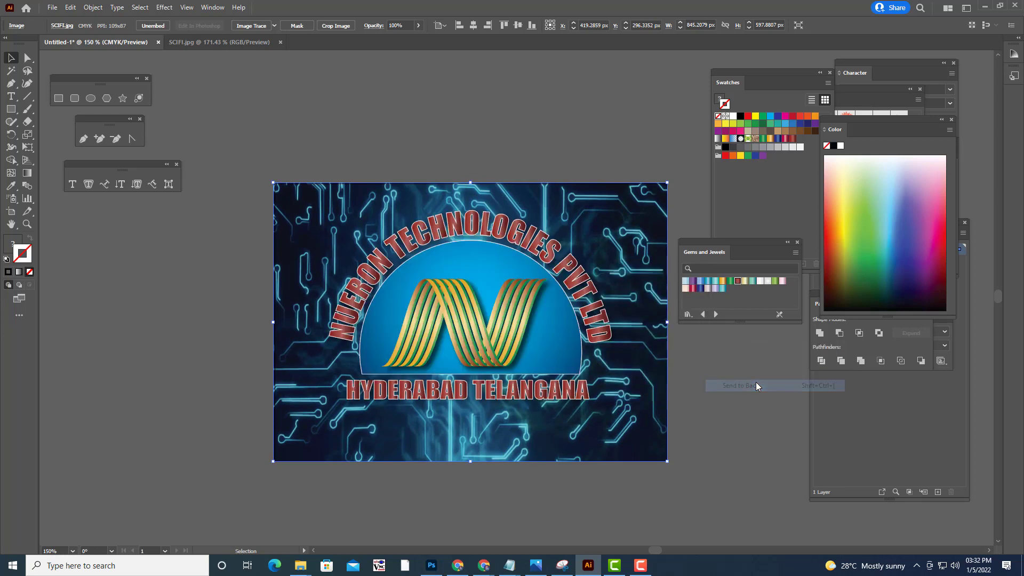
left_click(754, 412)
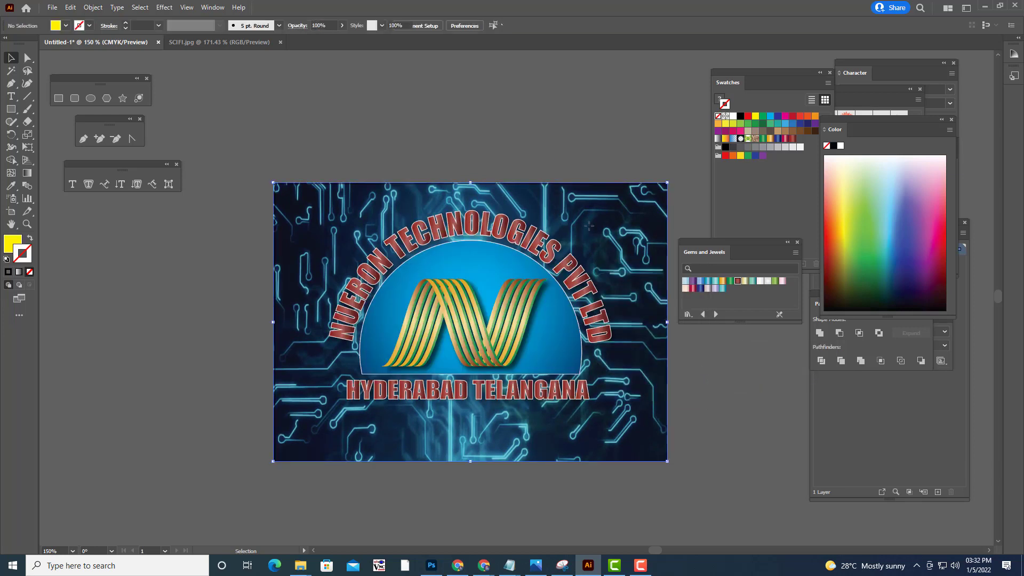
Try the Multiply blending mode on the blue dome
left_click(557, 351)
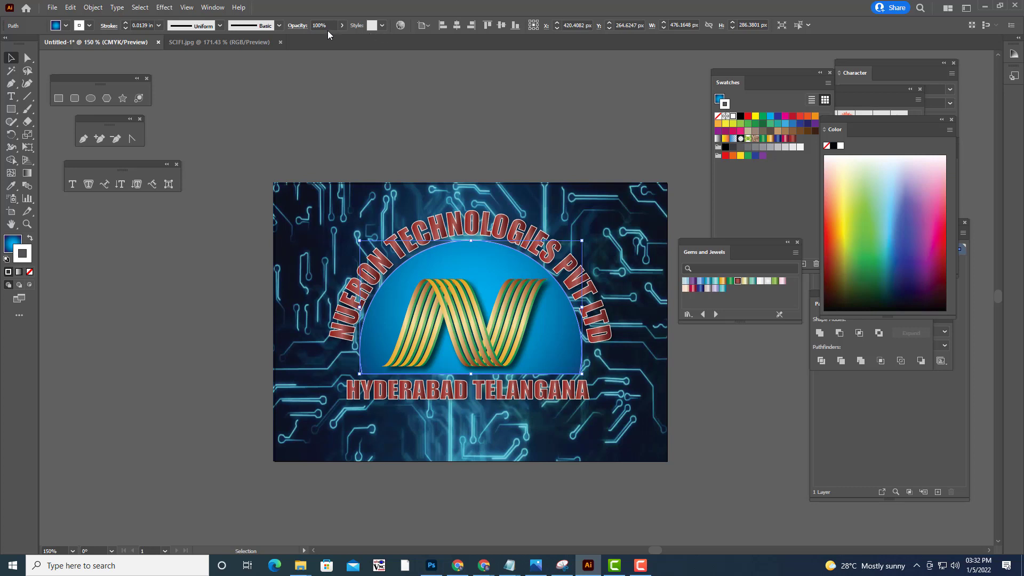
left_click(298, 27)
left_click(220, 45)
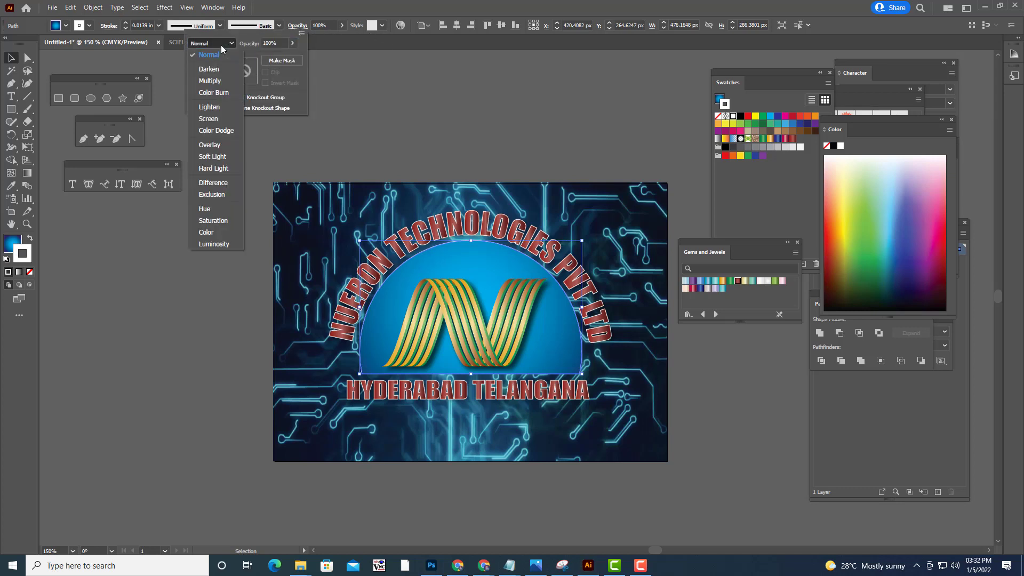
left_click(213, 81)
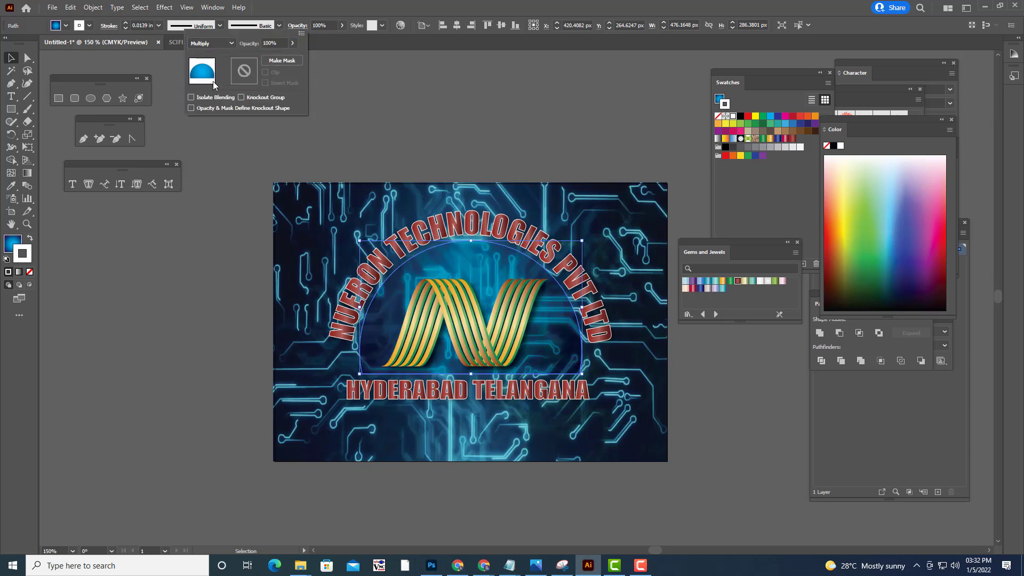
left_click(494, 90)
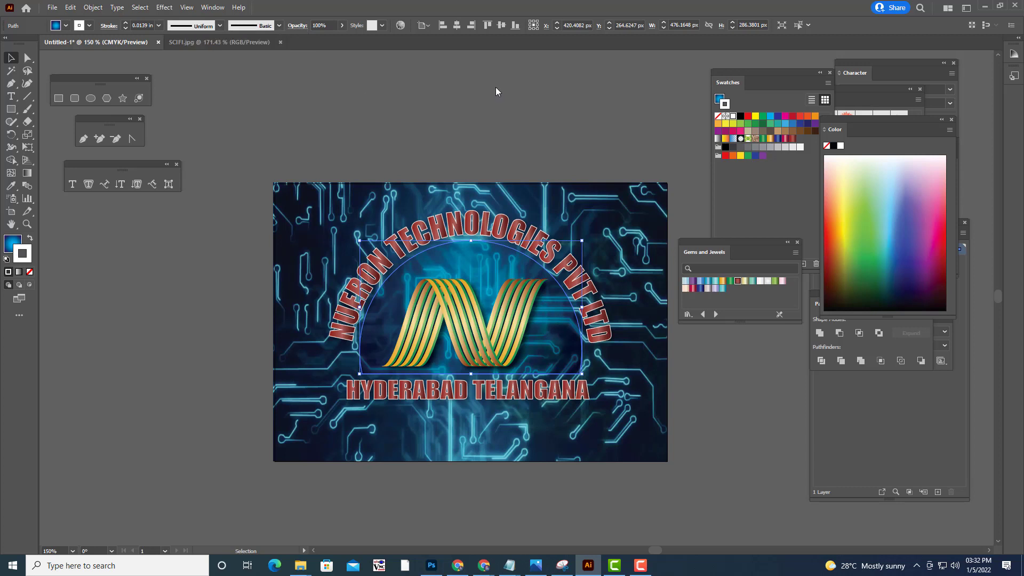
left_click(494, 85)
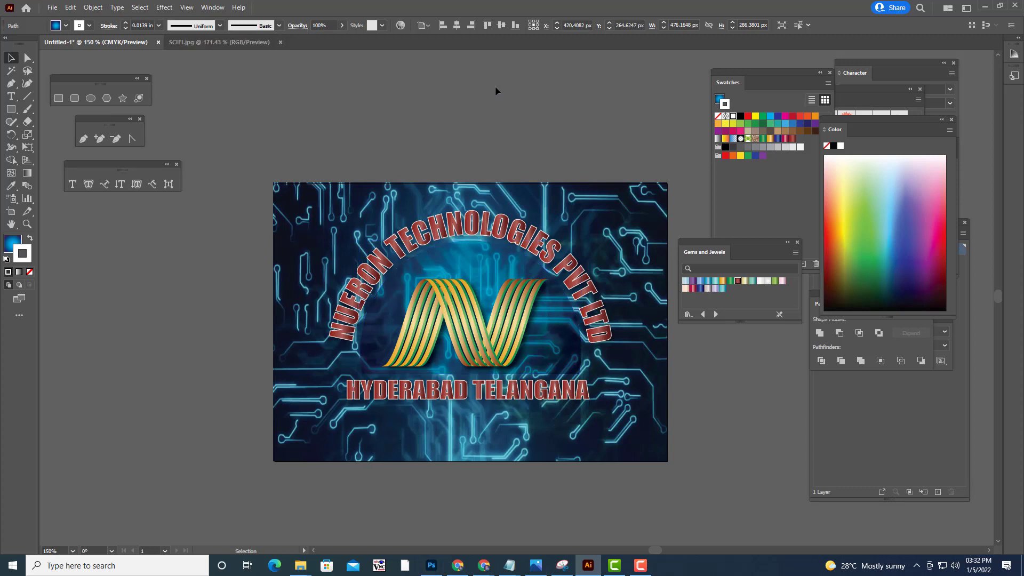
Set the blue dome's blending mode to Overlay and deselect it
left_click(474, 242)
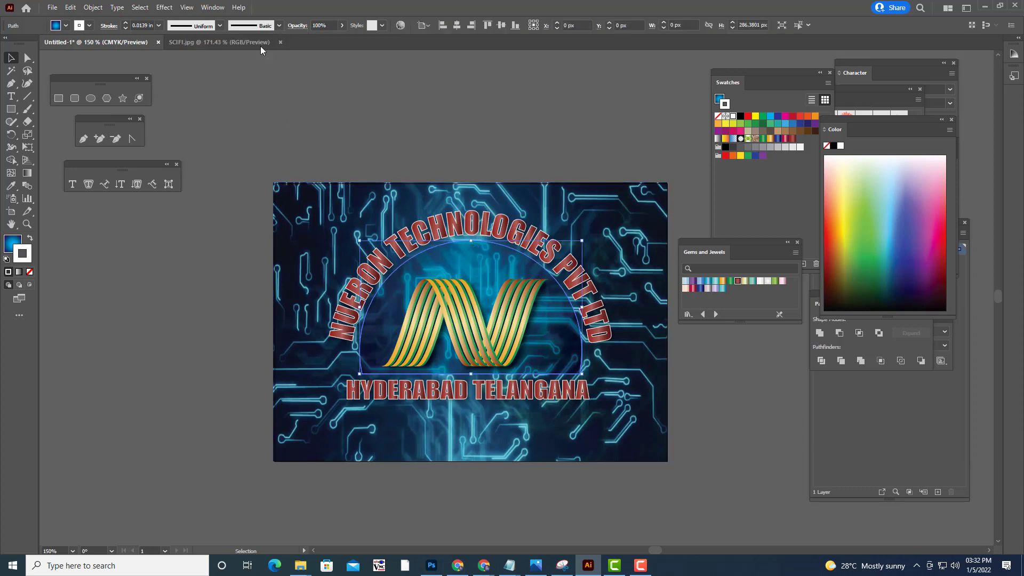
left_click(299, 27)
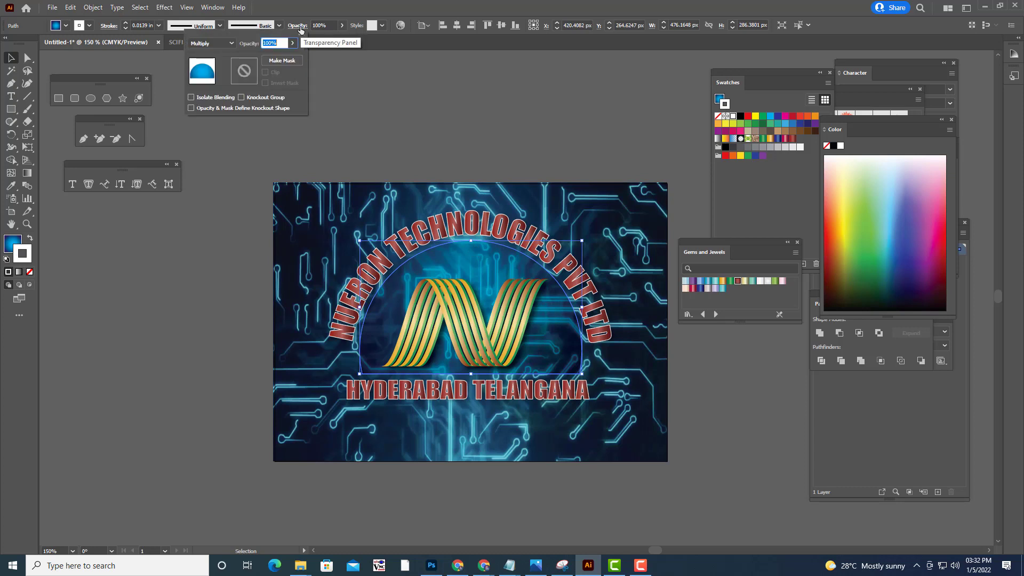
left_click(229, 46)
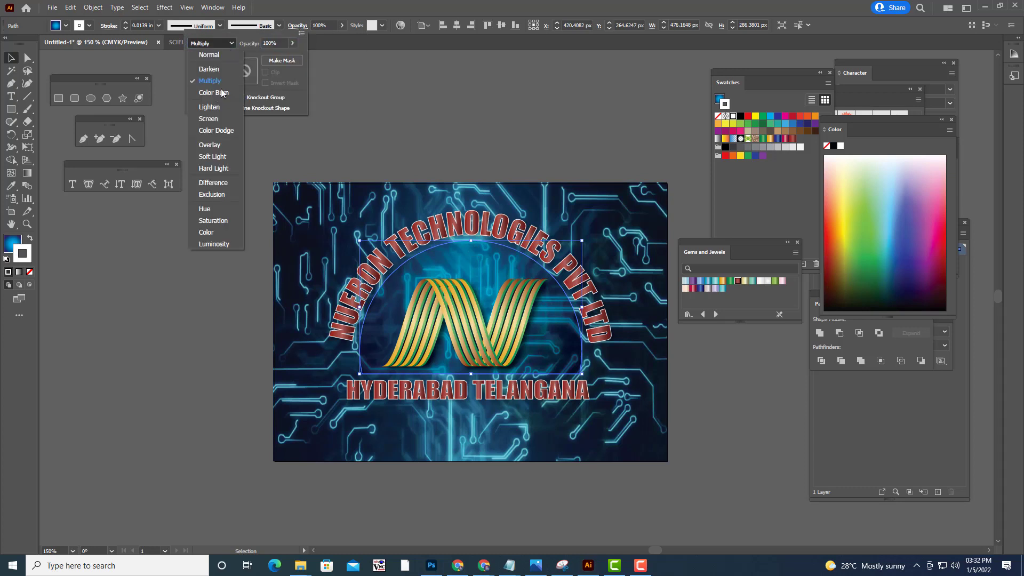
left_click(216, 146)
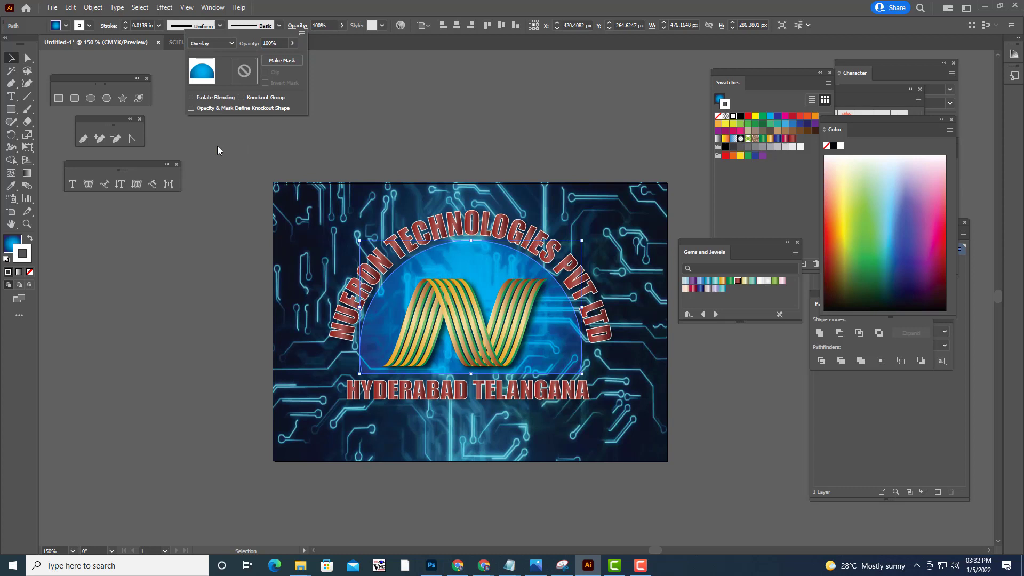
left_click(595, 133)
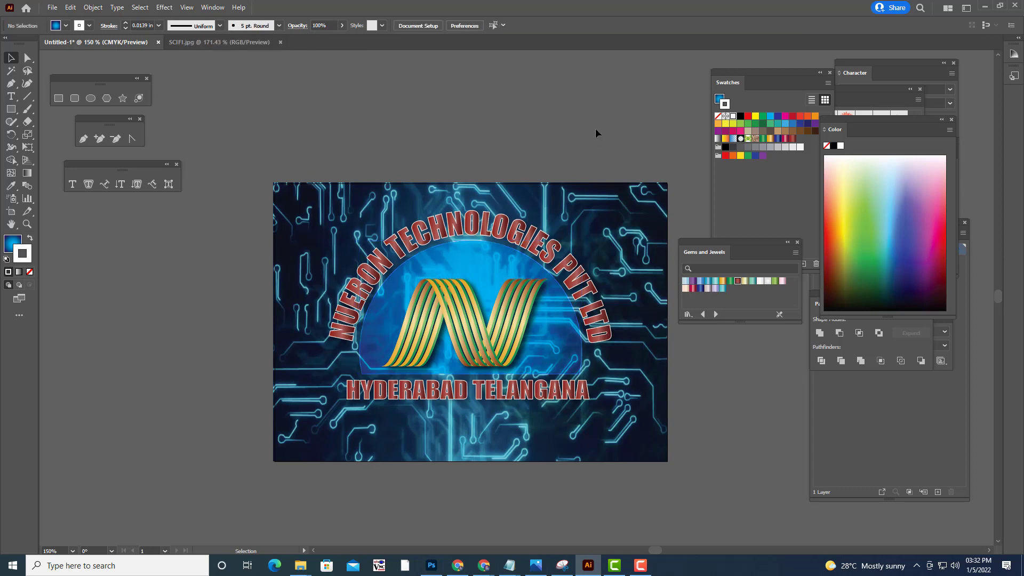
Try the circuit background image at 85% opacity, and restore it to 100%
left_click(476, 226)
left_click(619, 218)
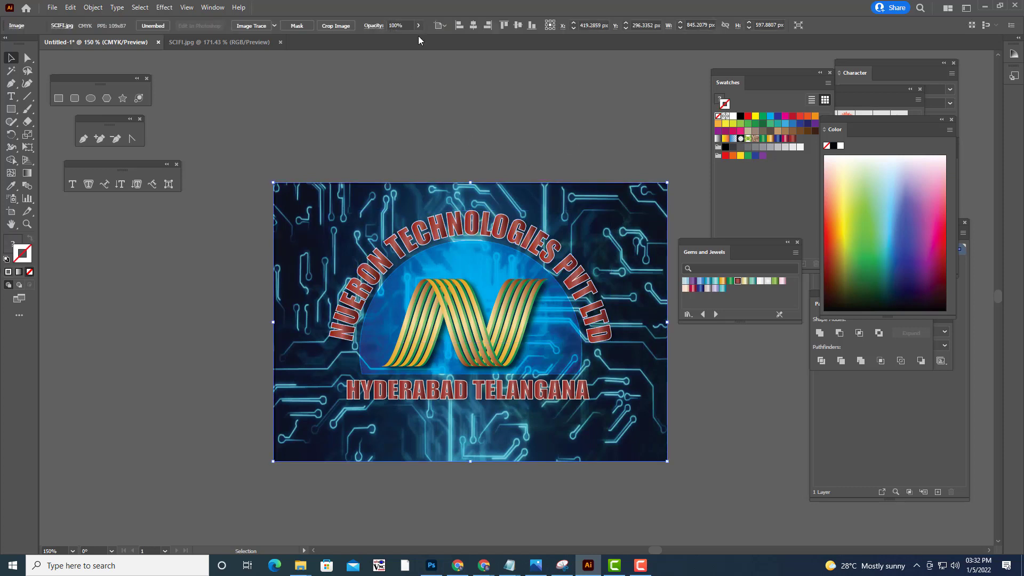
left_click(418, 25)
left_click_drag(418, 38, 408, 39)
left_click(583, 122)
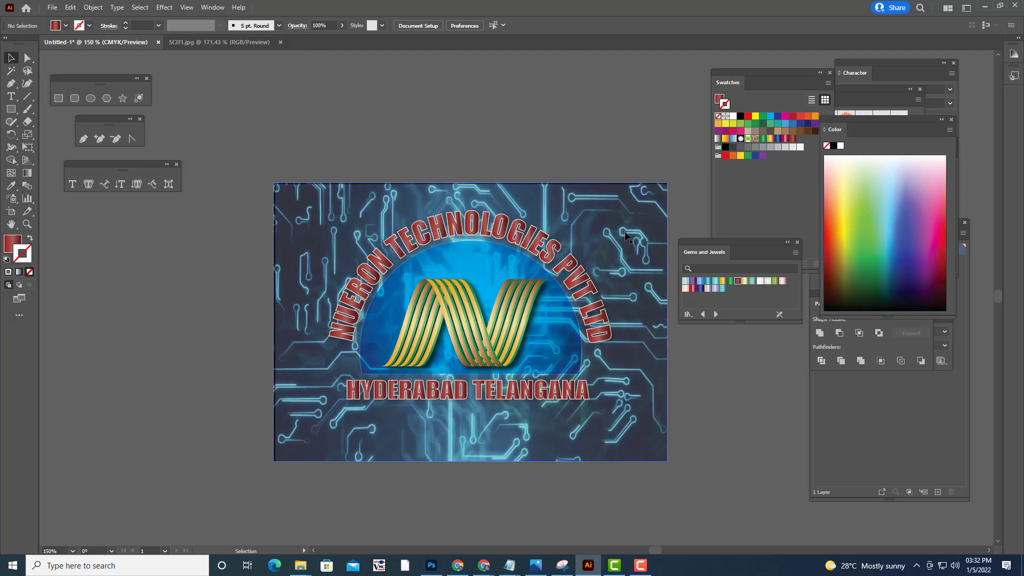
key("ctrl+a")
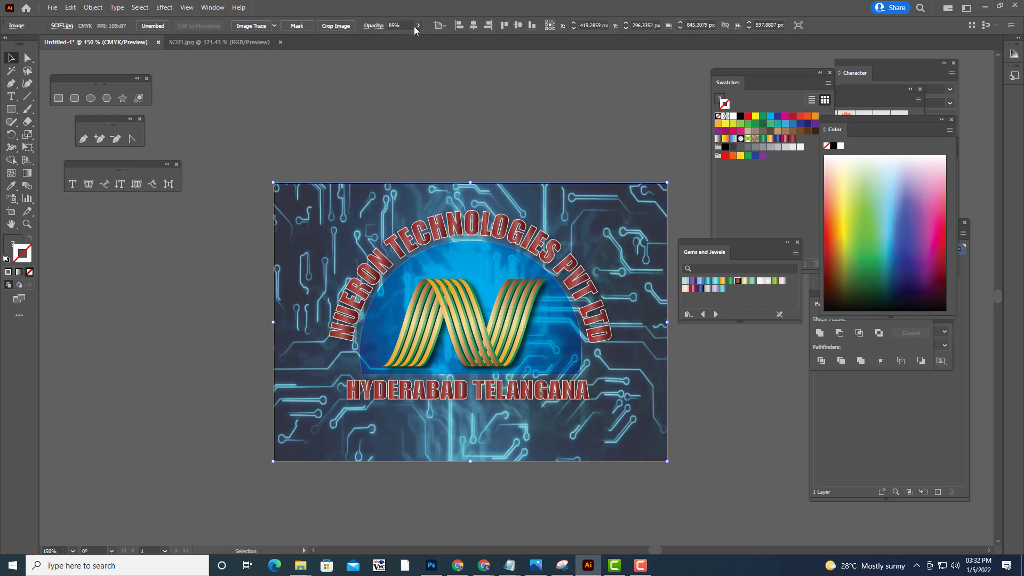
left_click(417, 25)
left_click(518, 77)
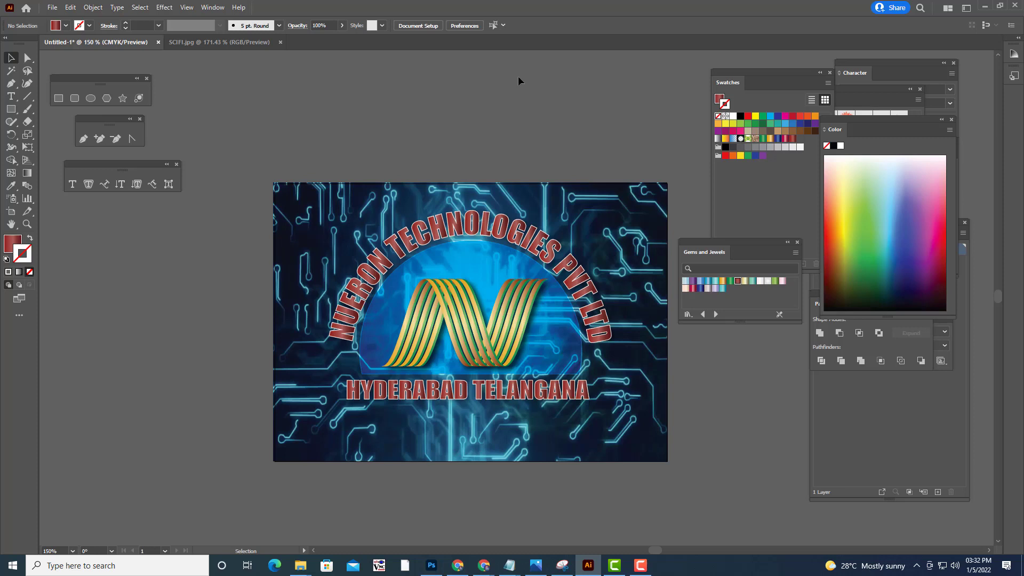
Apply a Radial Blur to the circuit background image with amount 43, the Zoom method and Good quality
left_click(629, 221)
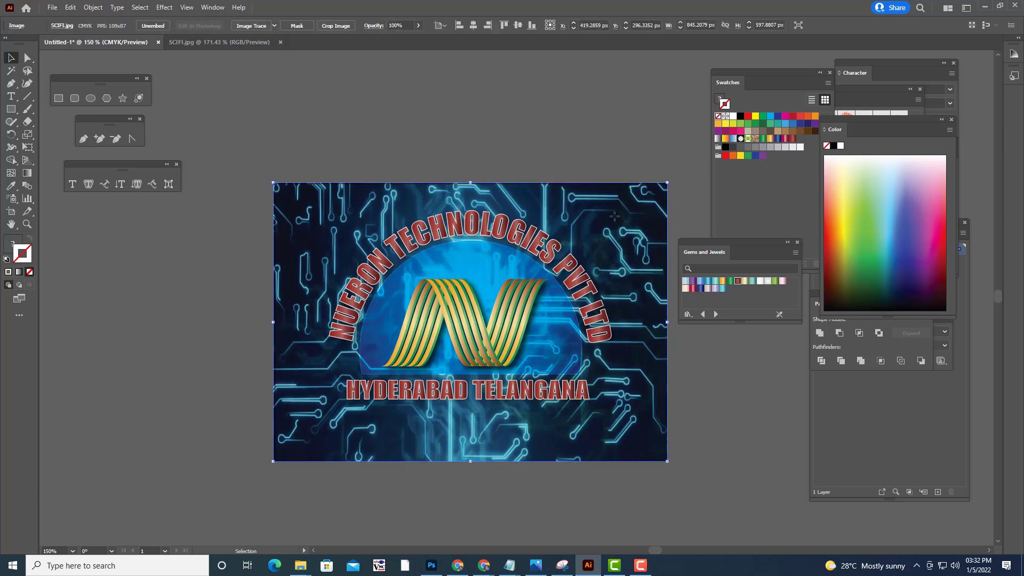
left_click(166, 8)
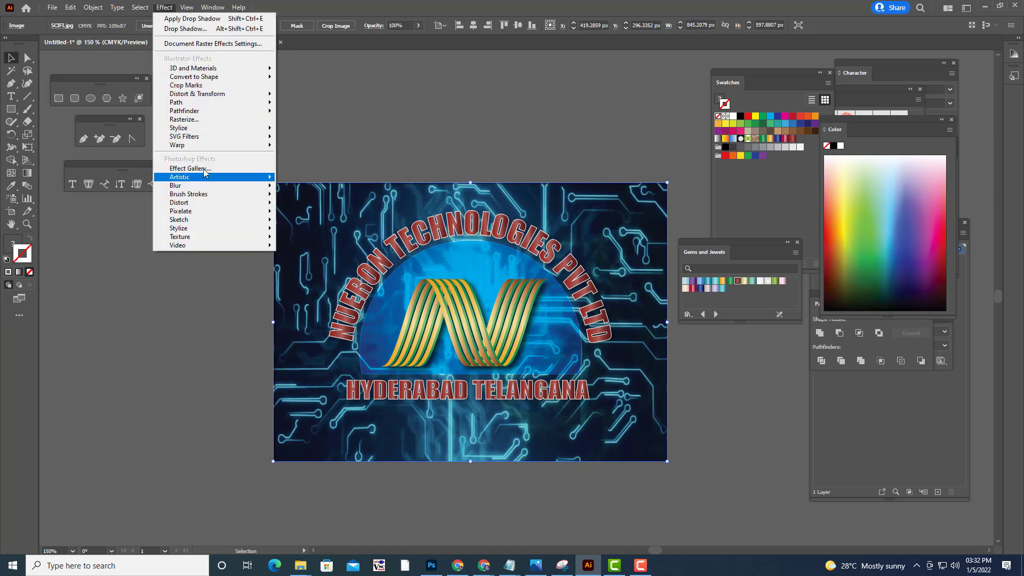
mouse_move(202, 188)
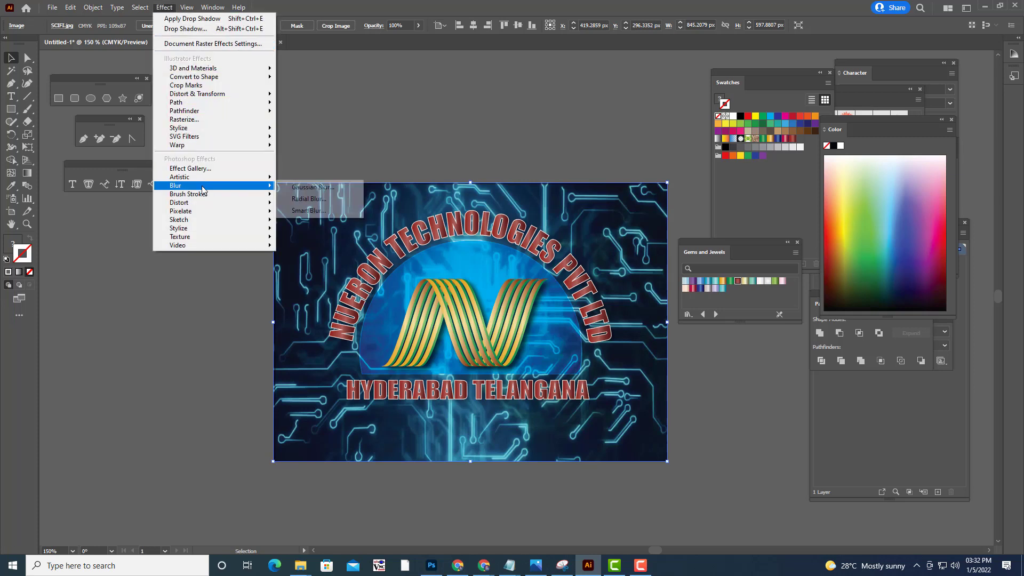
left_click(310, 199)
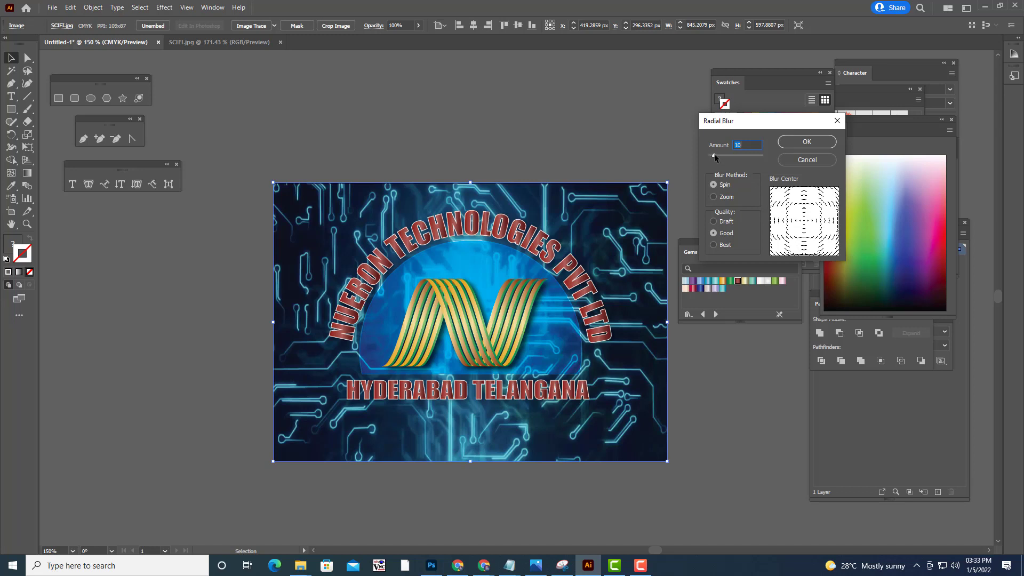
left_click_drag(714, 154, 728, 154)
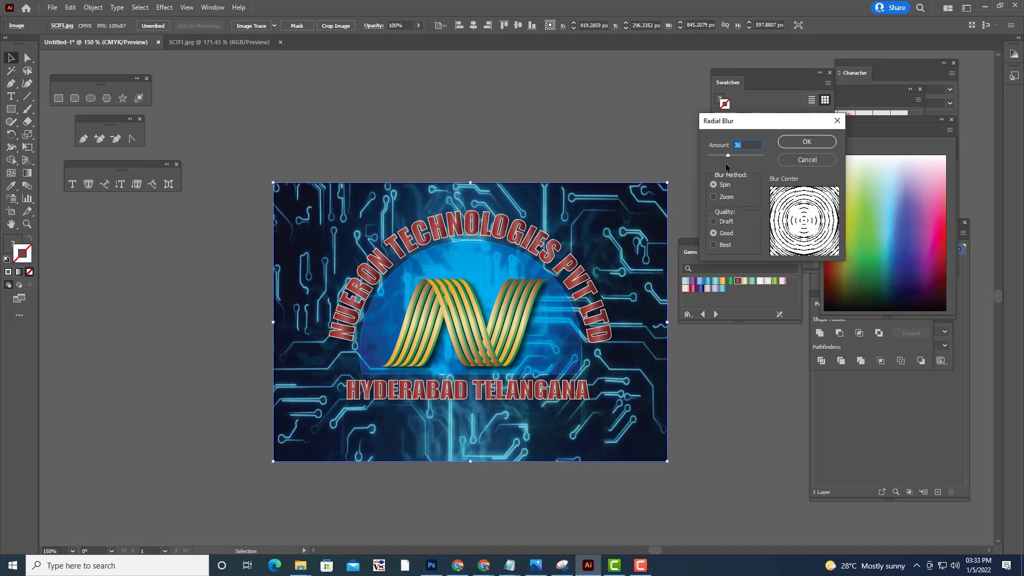
left_click_drag(728, 155, 731, 155)
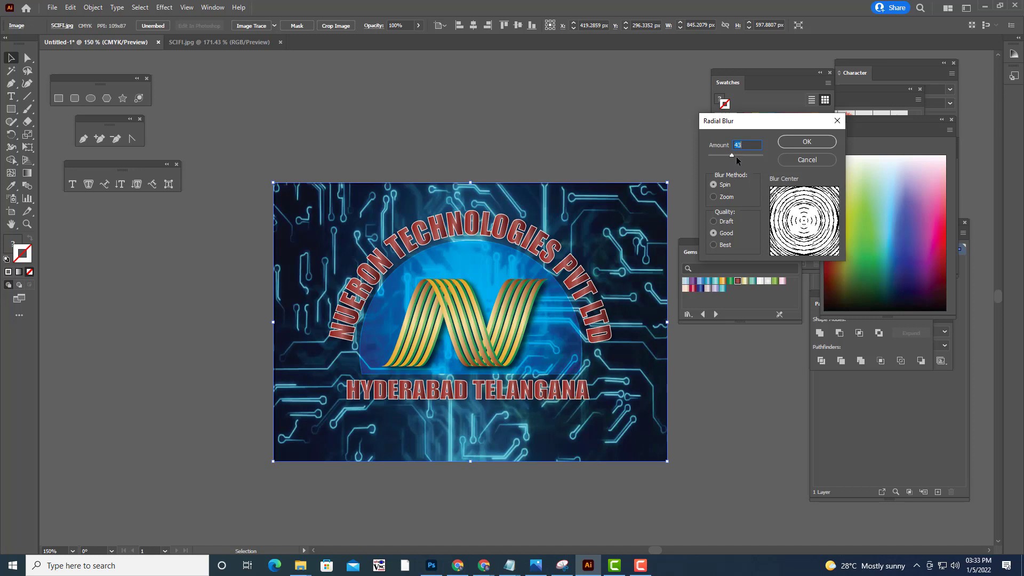
left_click(713, 197)
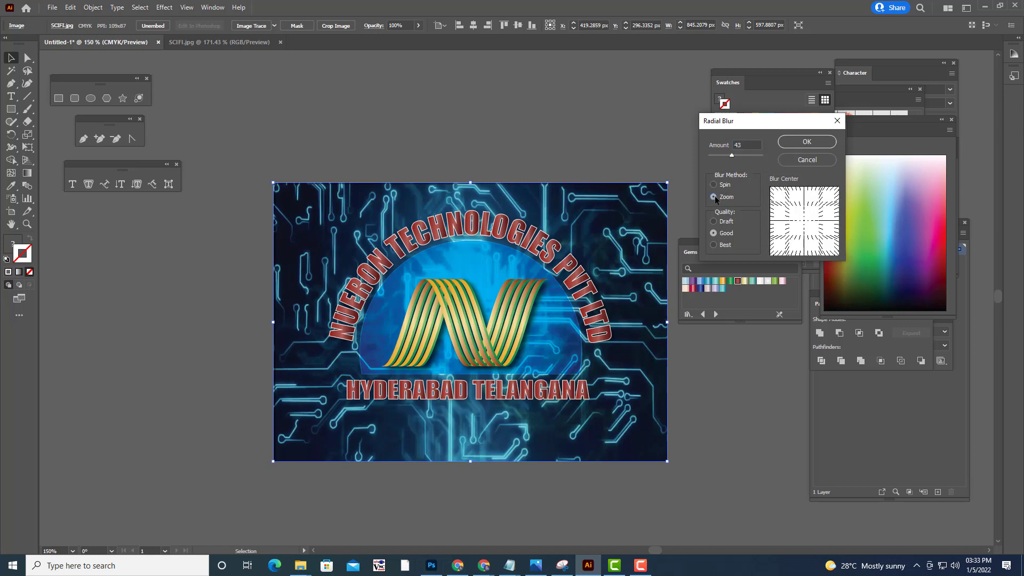
key("Return")
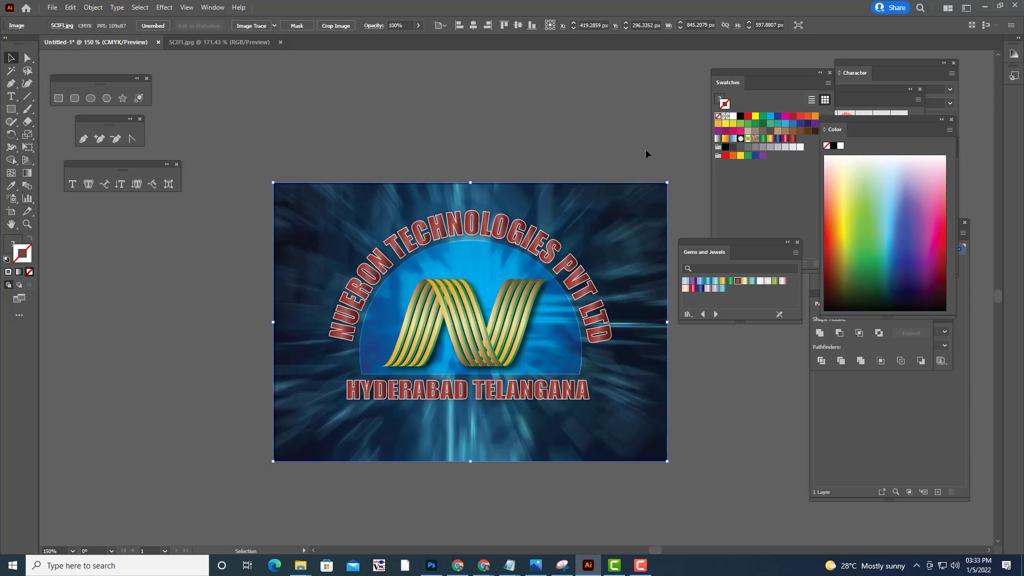
Show the logo artwork in full-screen mode with the menu bar
key("ctrl+equal")
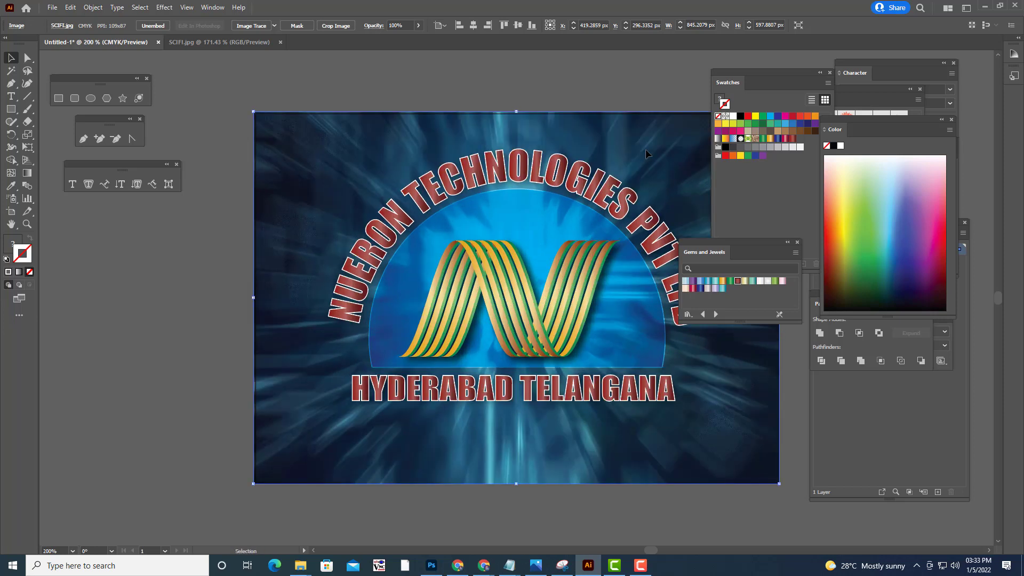
key("h")
left_click_drag(445, 153, 362, 150)
key("v")
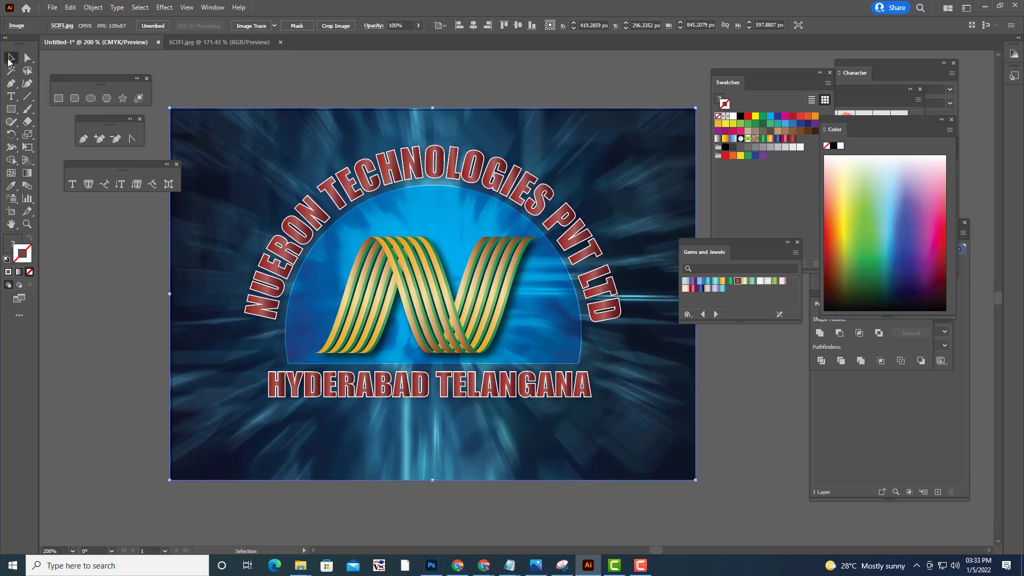
left_click_drag(606, 154, 607, 134)
key("ctrl+z")
key("f")
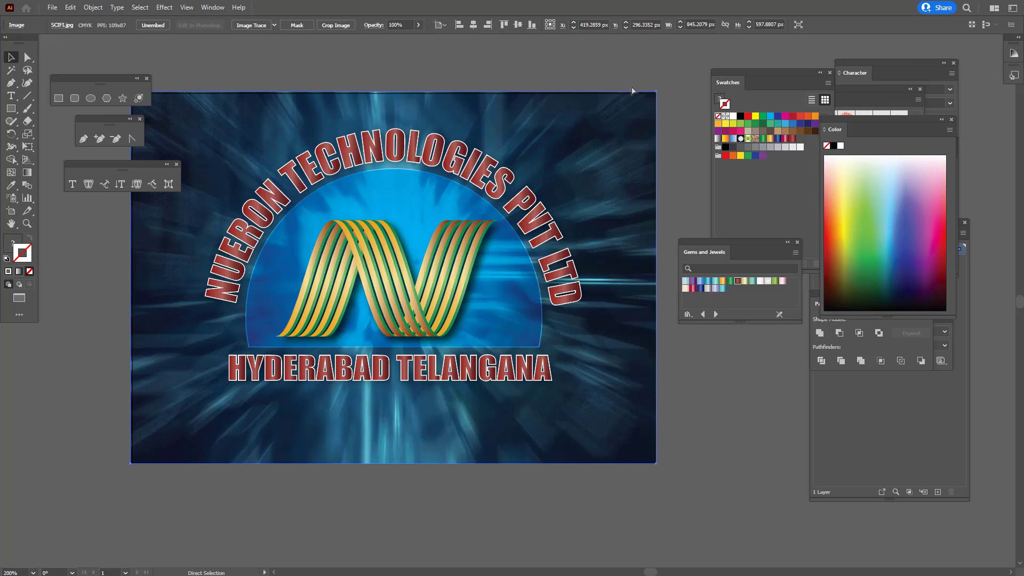
key("ctrl+minus")
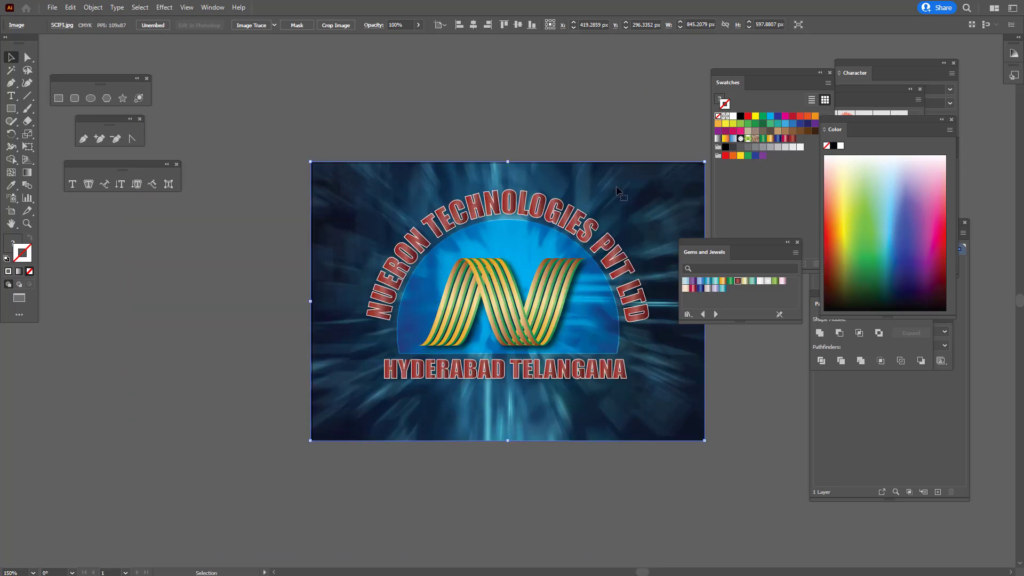
left_click_drag(616, 191, 618, 136)
key("ctrl+z")
left_click(608, 97)
left_click(637, 223)
key("a")
key("v")
left_click(567, 94)
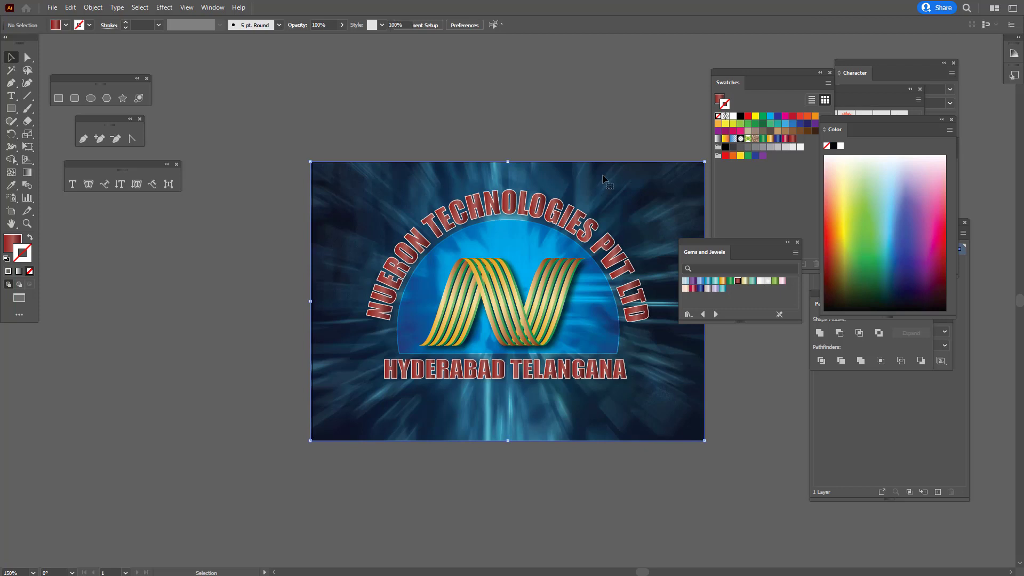
left_click_drag(598, 187, 604, 158)
key("a")
key("ctrl+z")
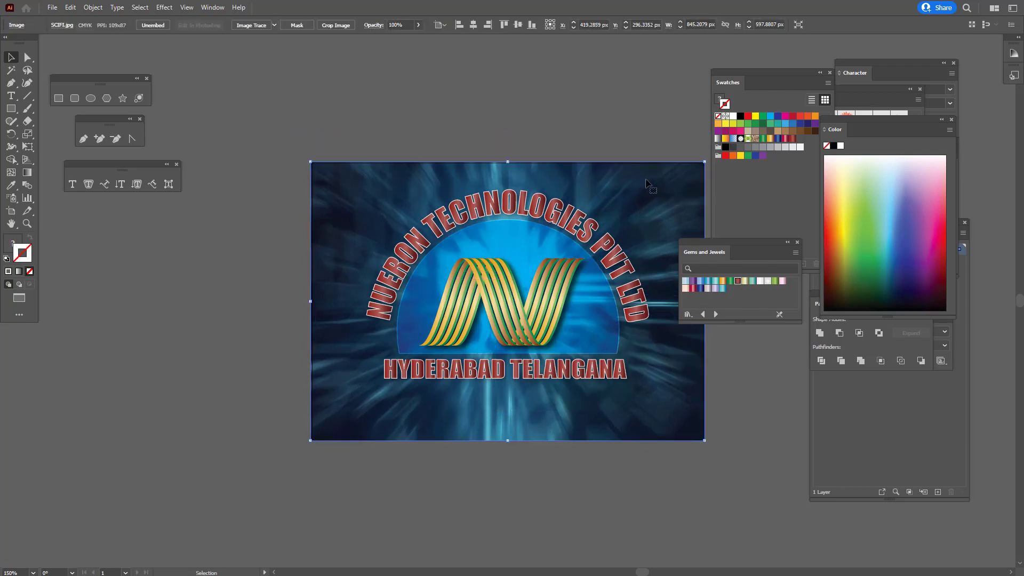
Try Overlay and Soft Light on the blurred background image, and set its blending mode to Hard Light
left_click(373, 25)
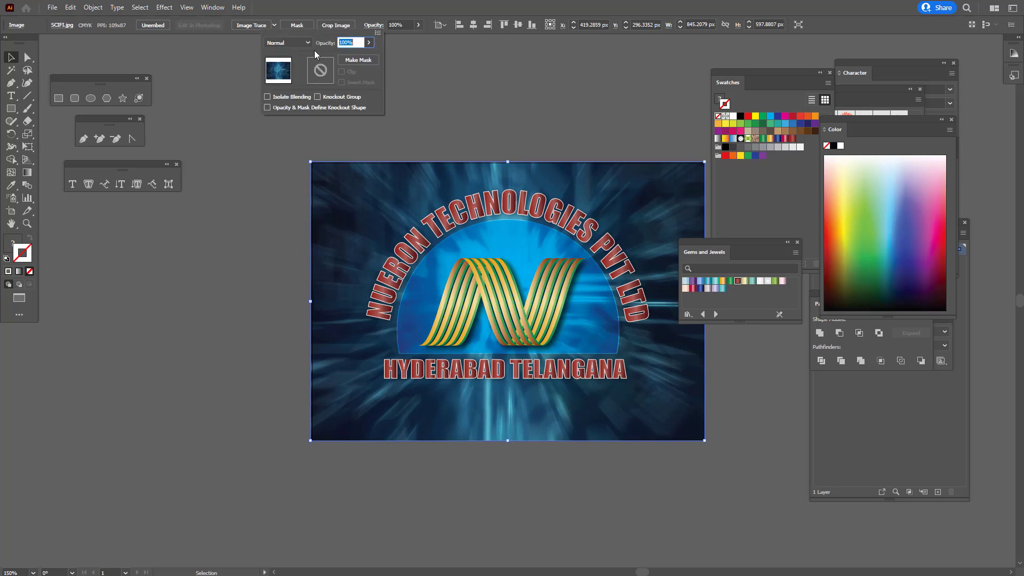
left_click(297, 43)
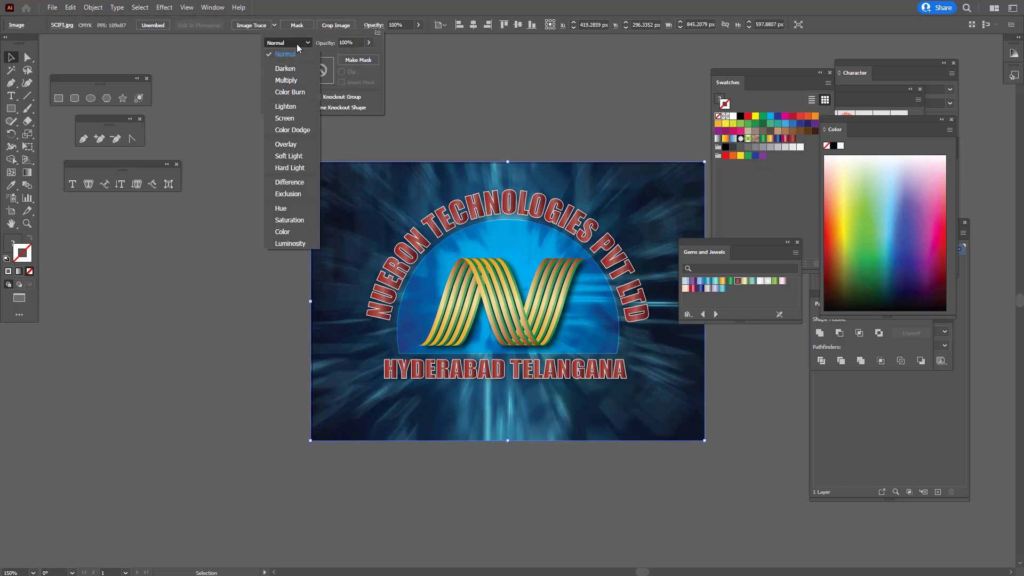
left_click(292, 145)
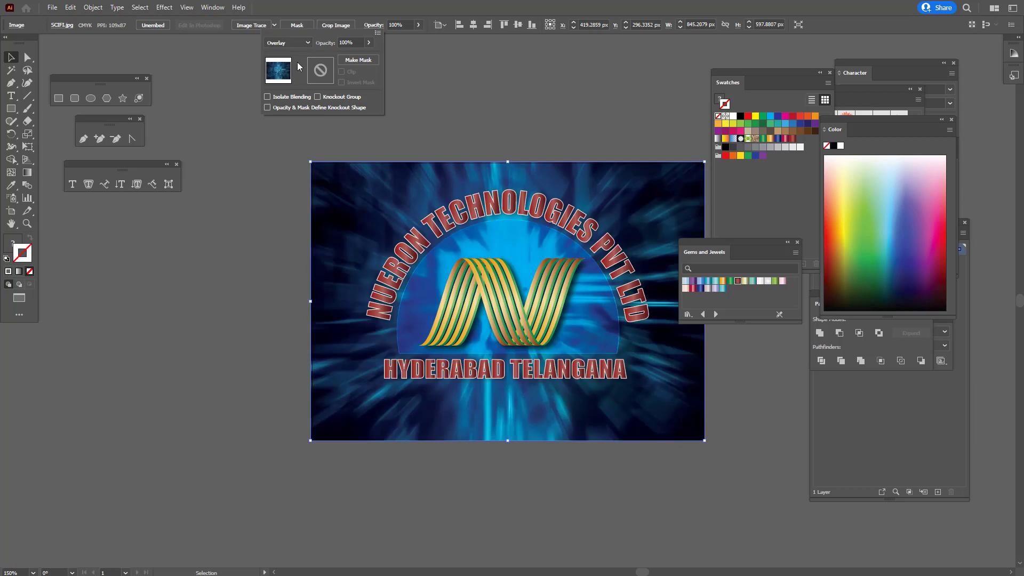
left_click(296, 44)
left_click(294, 156)
left_click(294, 42)
left_click(287, 169)
left_click(559, 125)
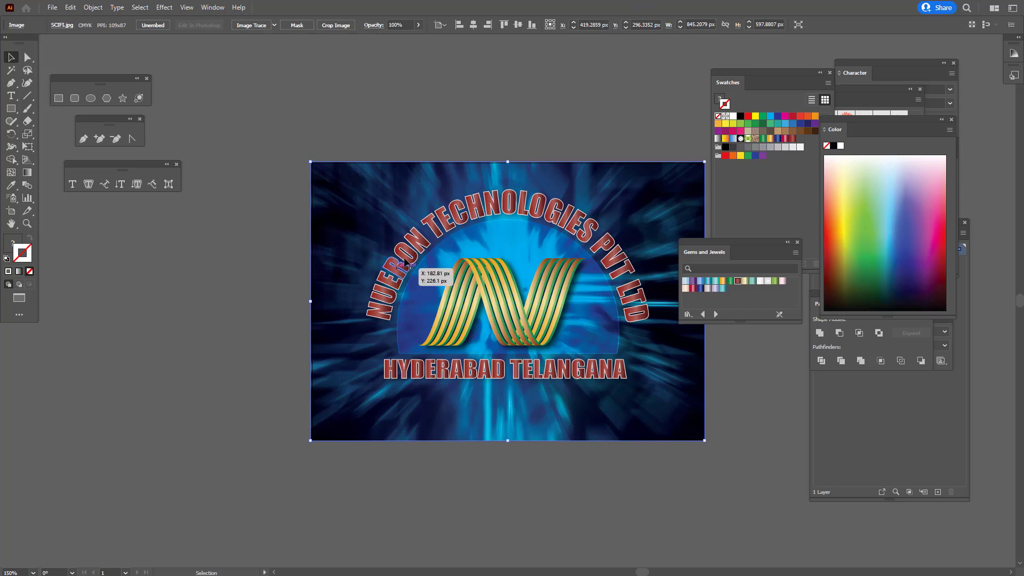
Give the arched company name and the HYDERABAD TELANGANA lettering a yellow stroke
left_click(435, 235)
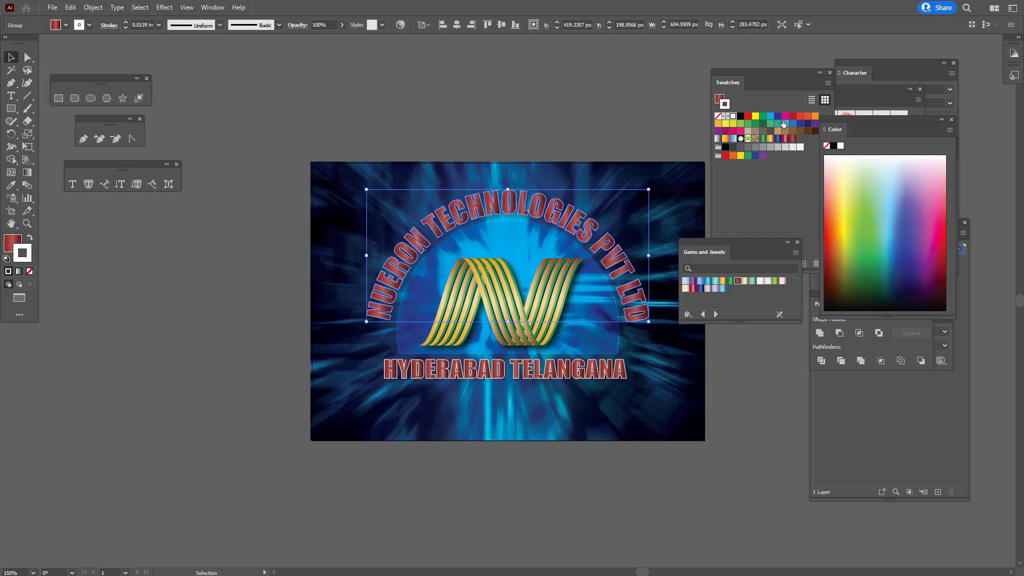
left_click(755, 116)
left_click(570, 90)
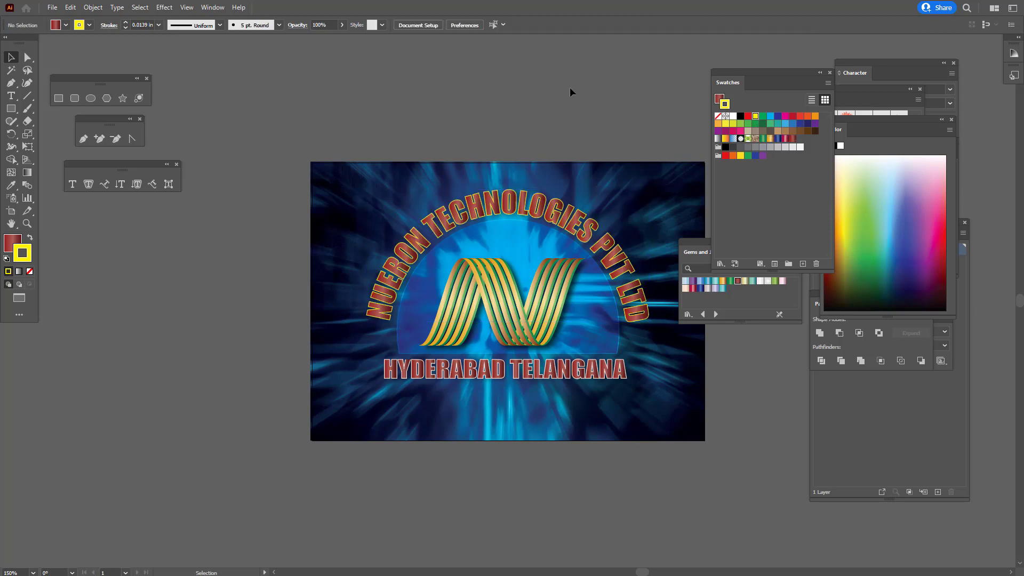
left_click(557, 368)
left_click(755, 117)
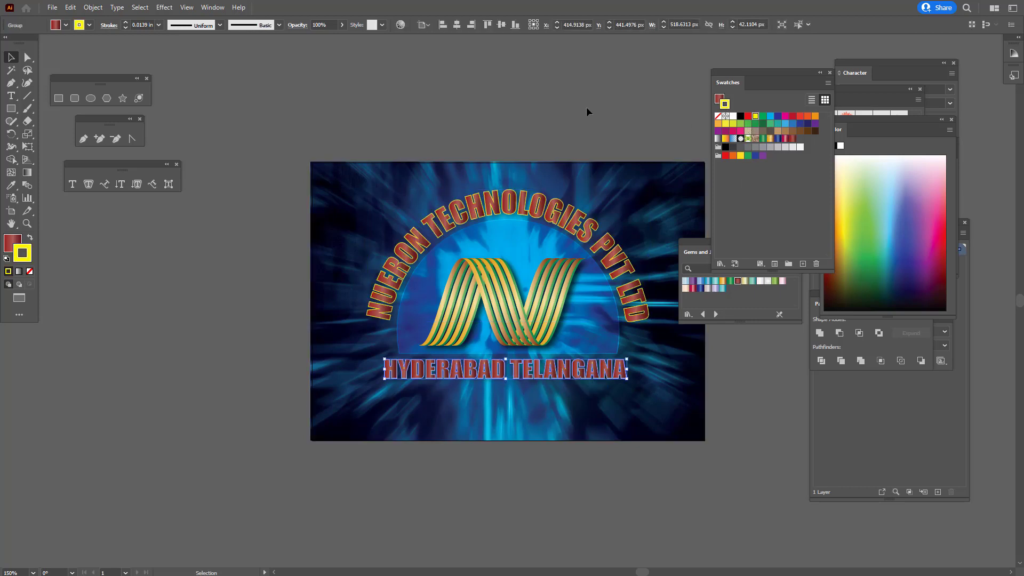
Give the blue dome behind the N emblem a yellow stroke
left_click(592, 108)
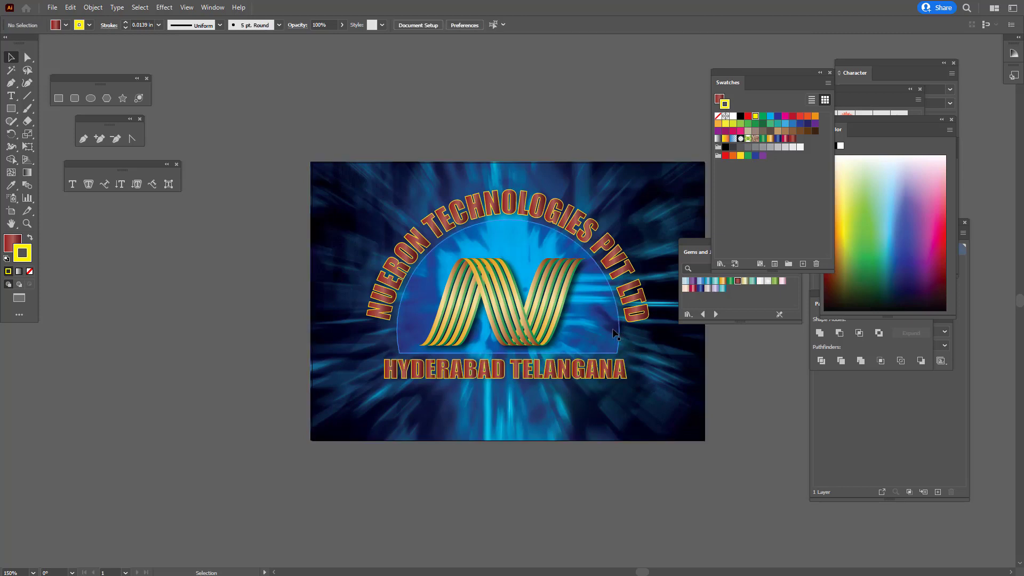
left_click(618, 309)
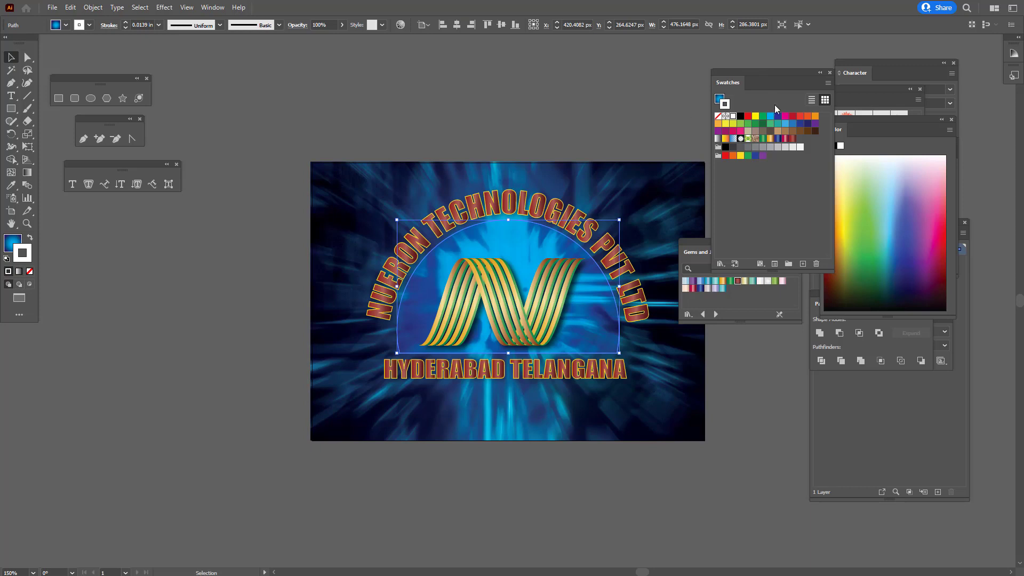
left_click(755, 116)
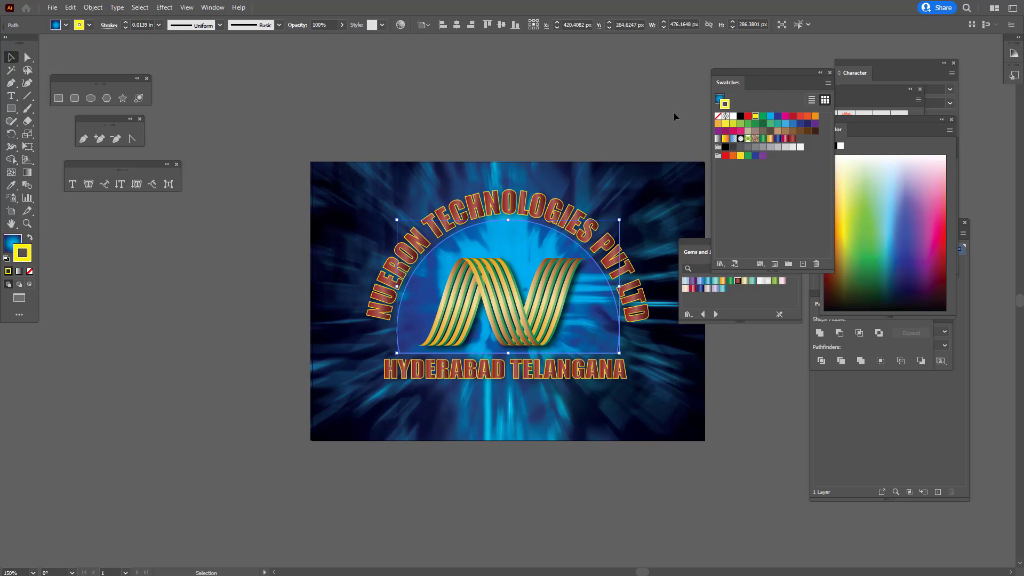
left_click(612, 100)
Try a stroke weight of 0.125 in on the blue dome and undo it
left_click(580, 318)
left_click(125, 22)
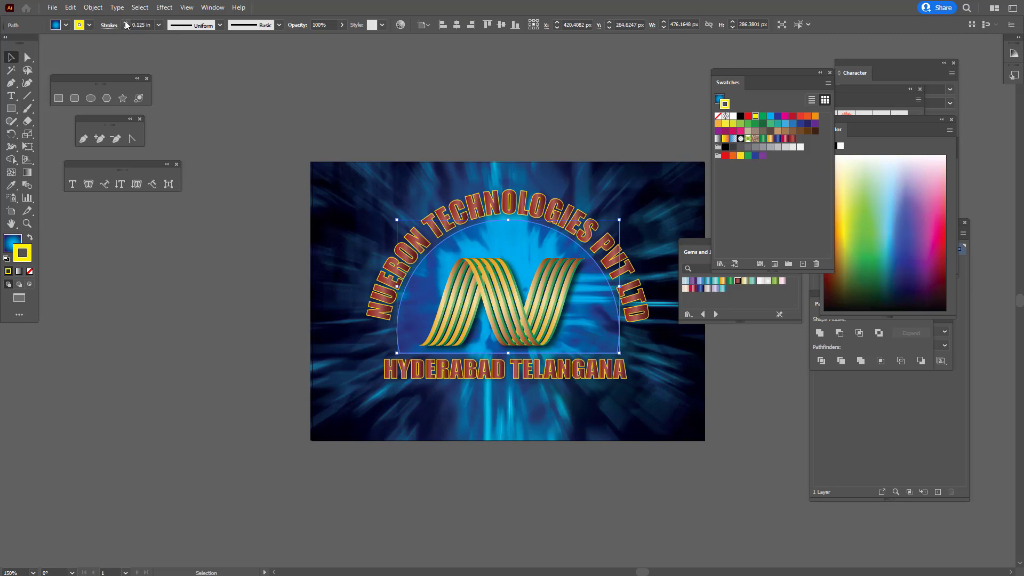
left_click(494, 104)
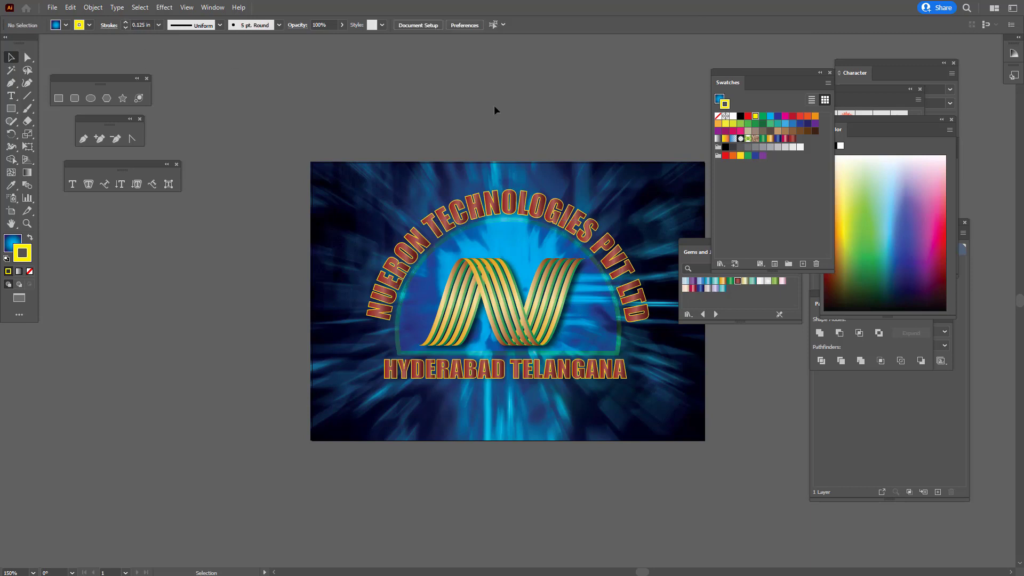
key("ctrl+z")
key("ctrl+z")
Move the Gems and Jewels and Swatches palettes farther away from the artwork
left_click(597, 117)
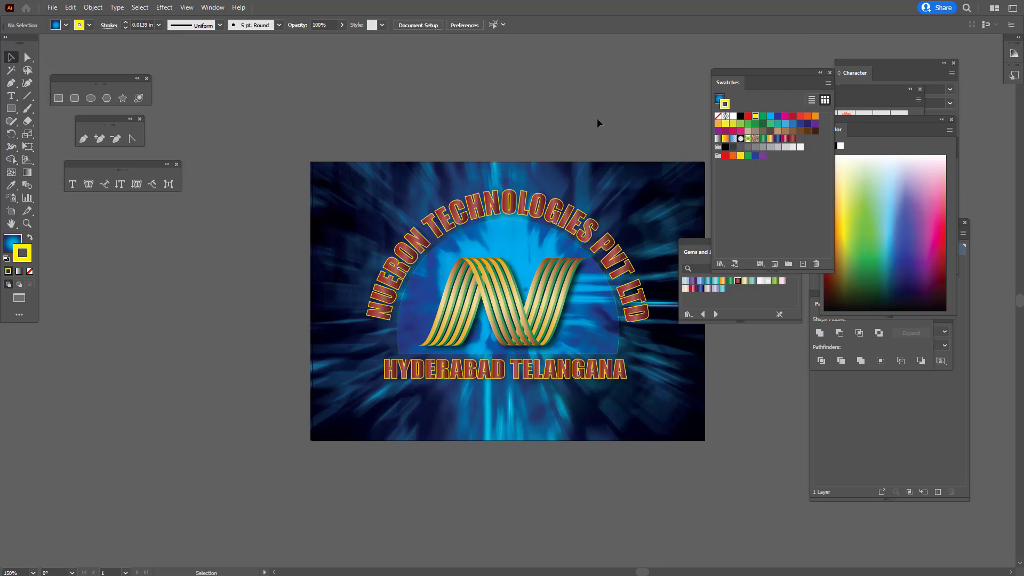
left_click_drag(693, 242, 783, 237)
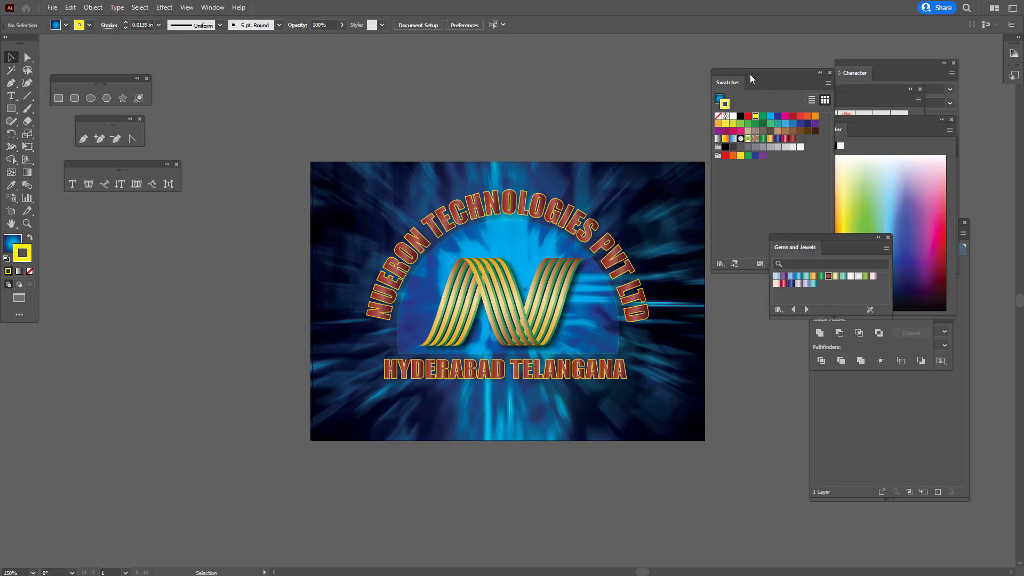
left_click_drag(750, 75, 775, 71)
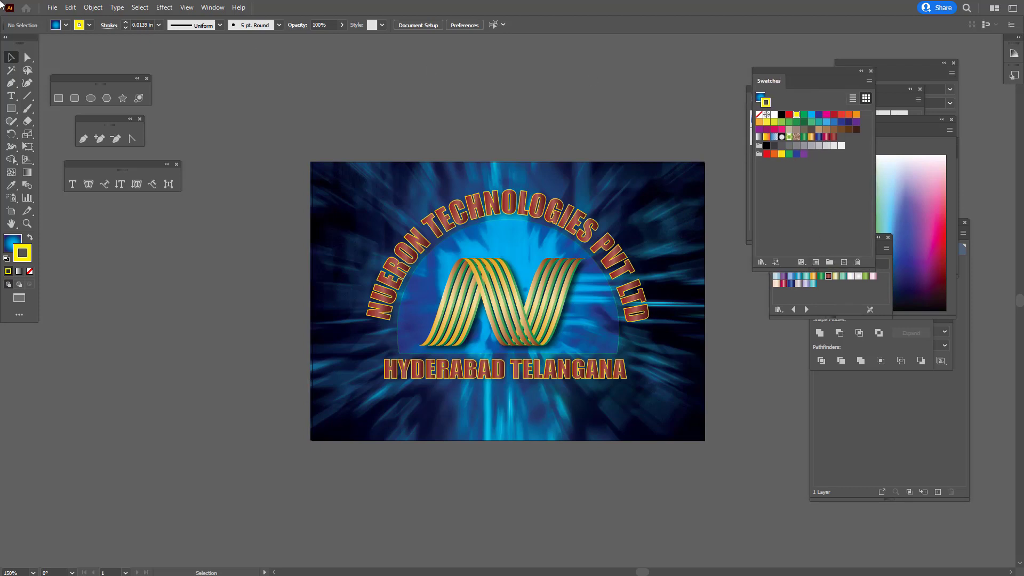
Export the logo artwork to the Desktop as a PNG named NEURON at Screen (72 ppi) resolution with a transparent background
left_click(52, 8)
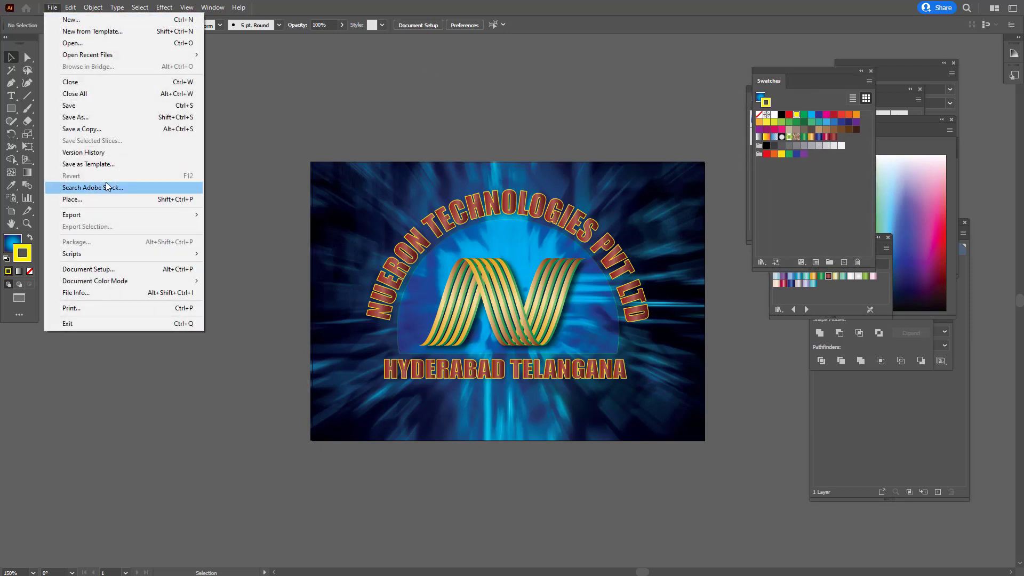
mouse_move(113, 219)
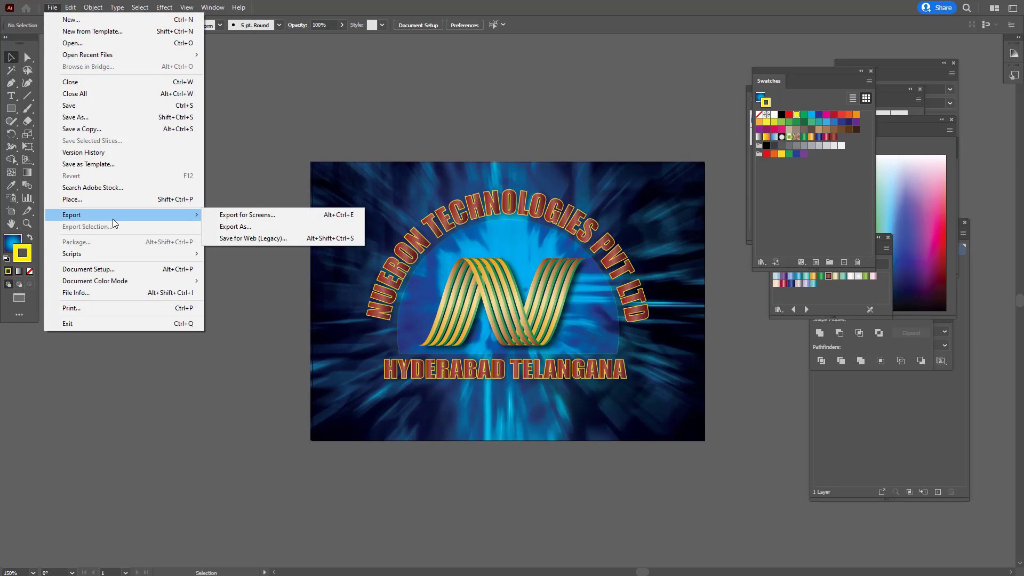
left_click(249, 224)
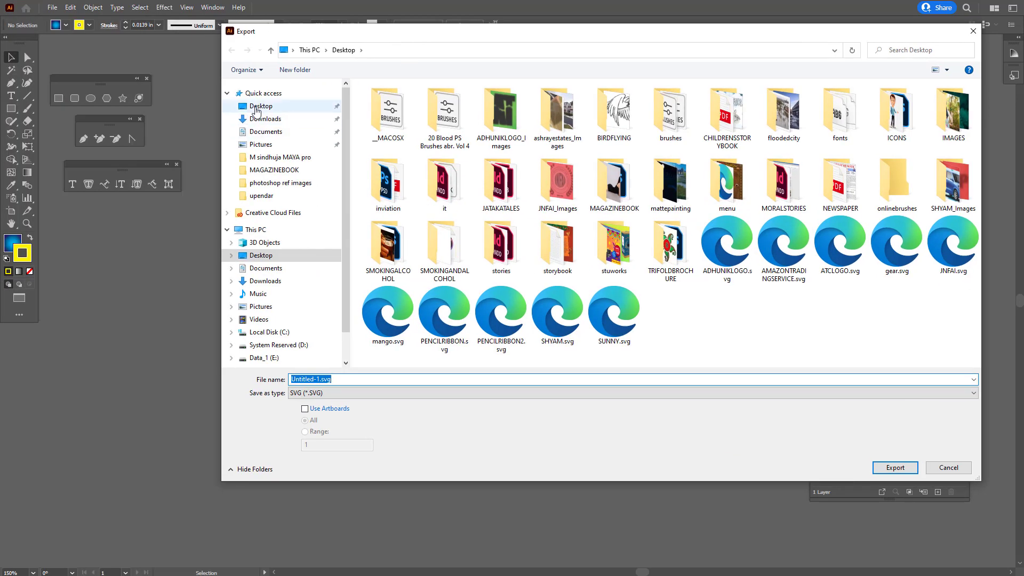
left_click(261, 106)
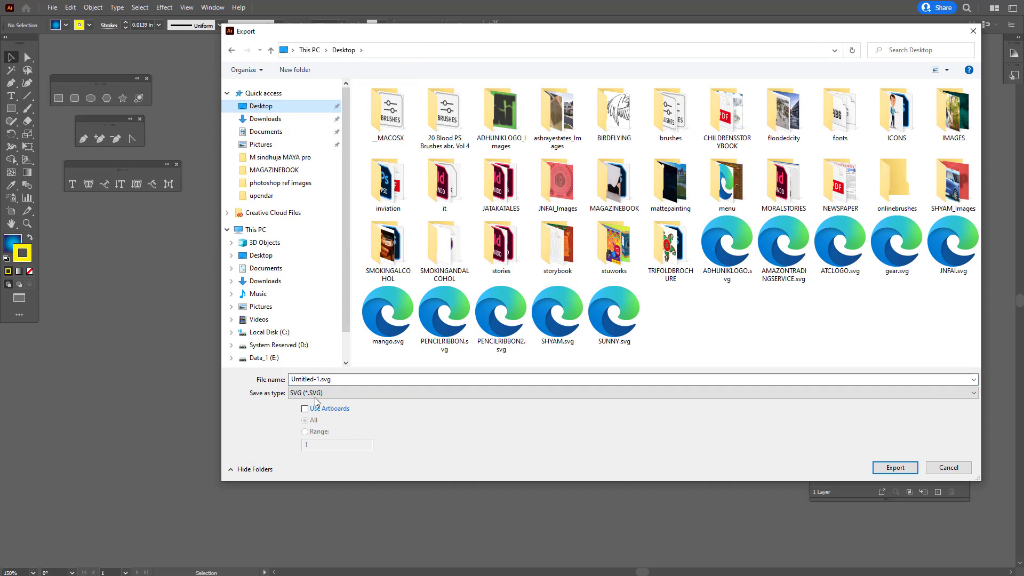
left_click(342, 392)
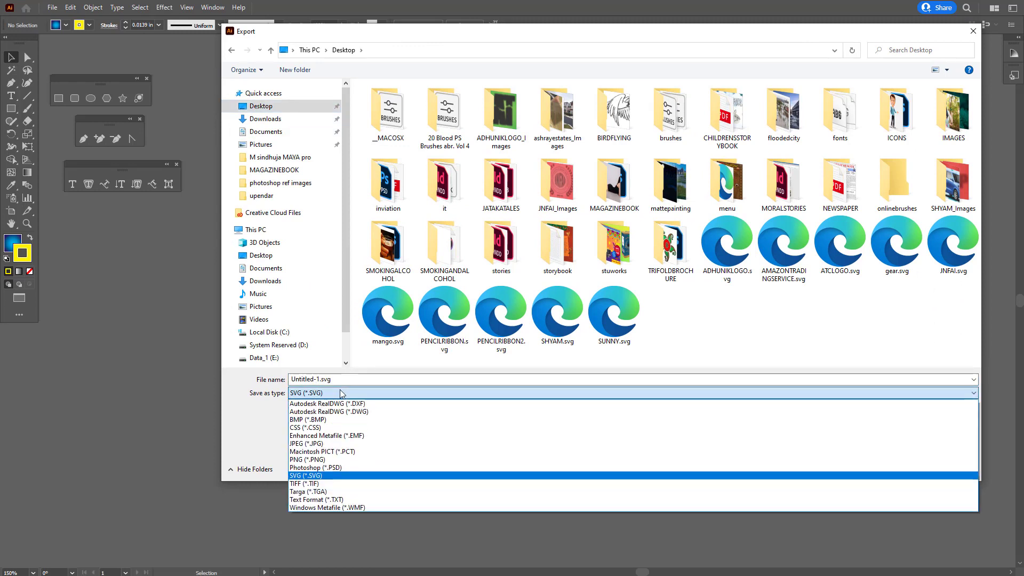
left_click(307, 459)
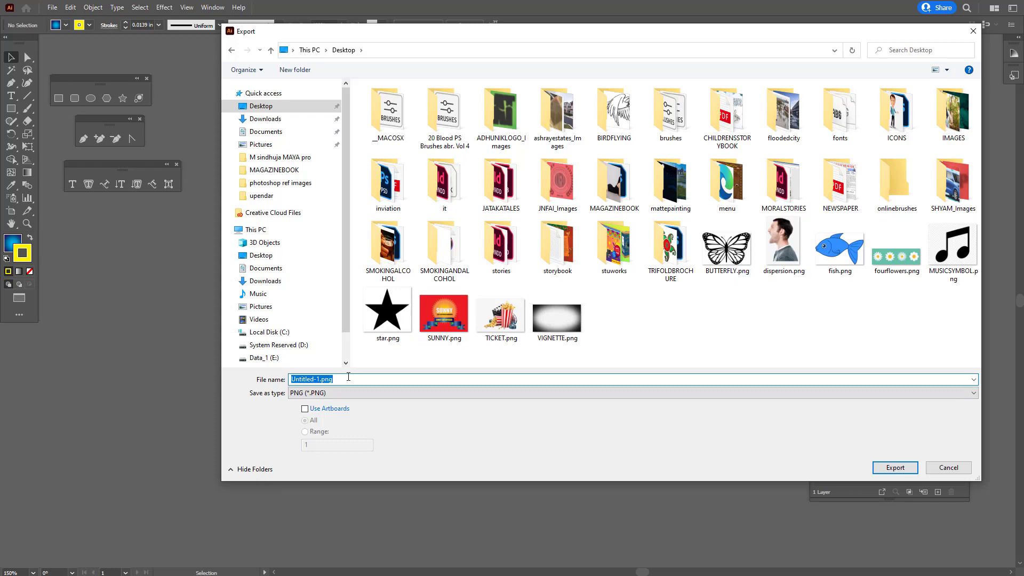
type("NEURON")
left_click(891, 469)
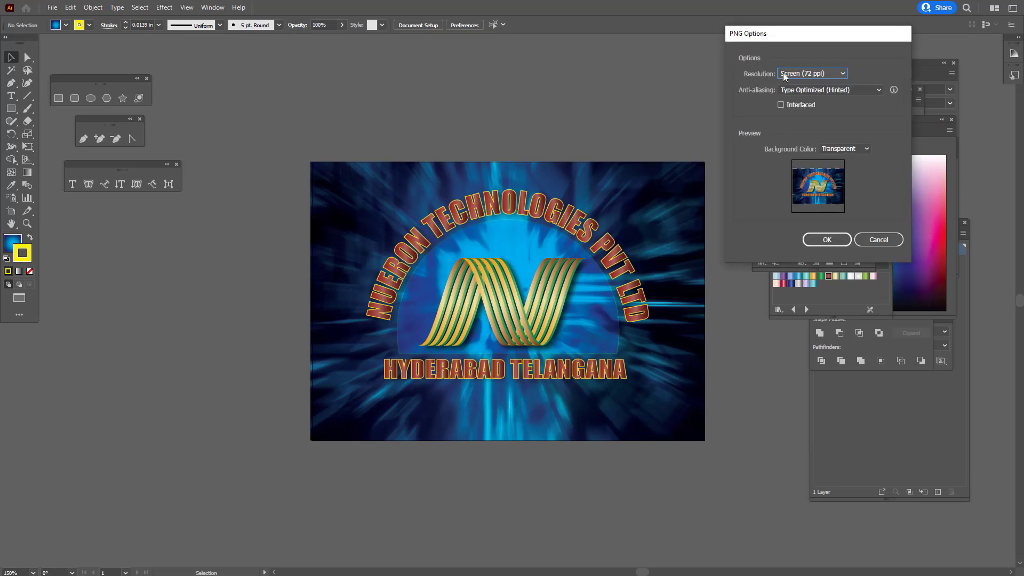
left_click_drag(781, 36, 758, 36)
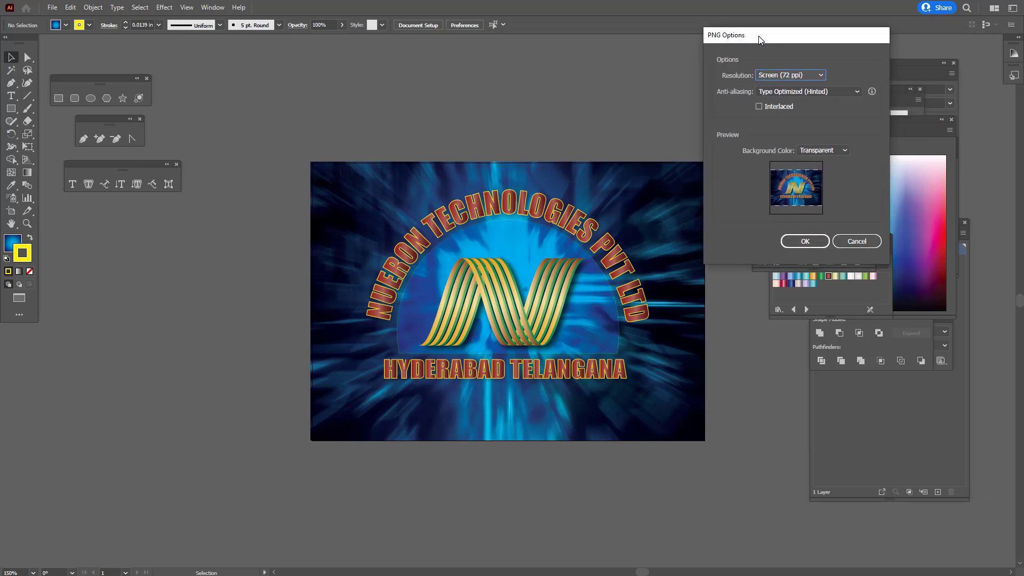
left_click(797, 238)
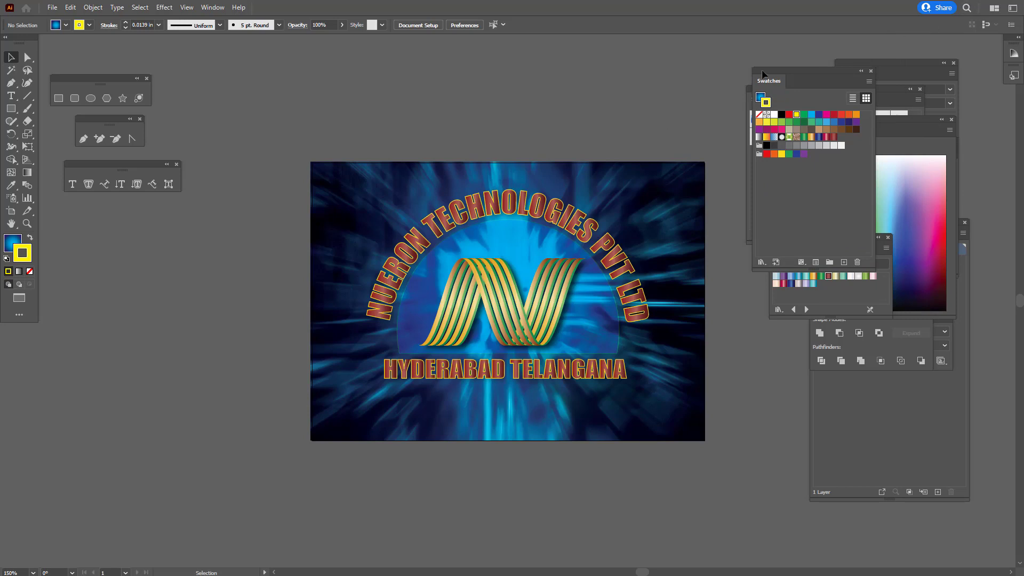
Return to the normal screen mode and minimise the open windows to reach the desktop
key("f")
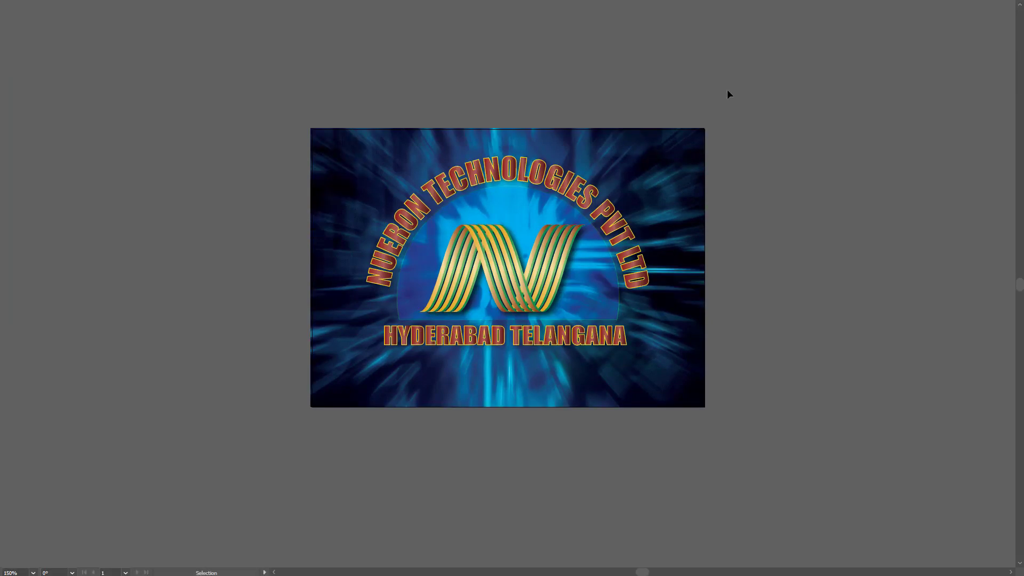
key("f")
left_click(984, 6)
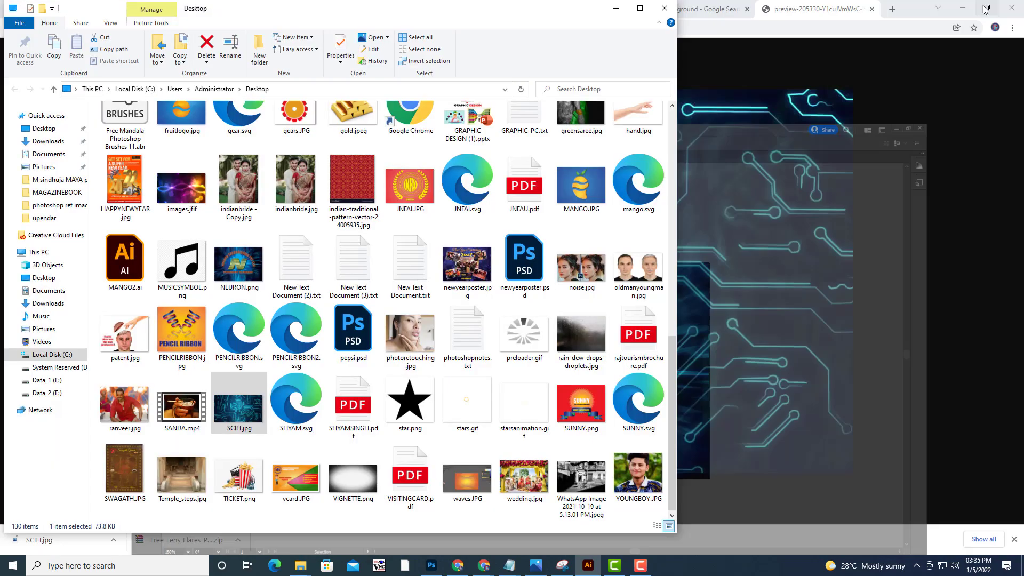
left_click(608, 9)
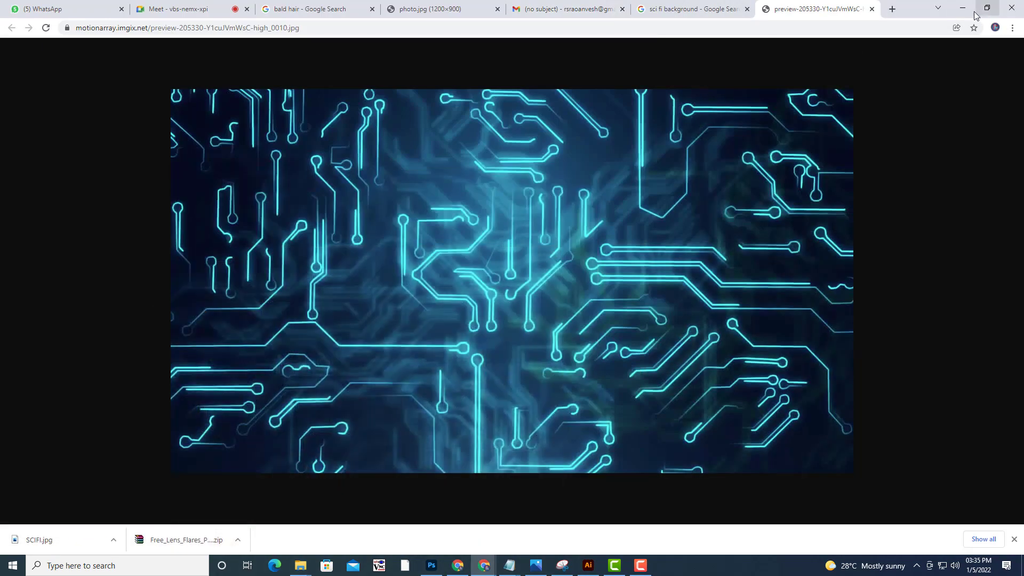
left_click(963, 9)
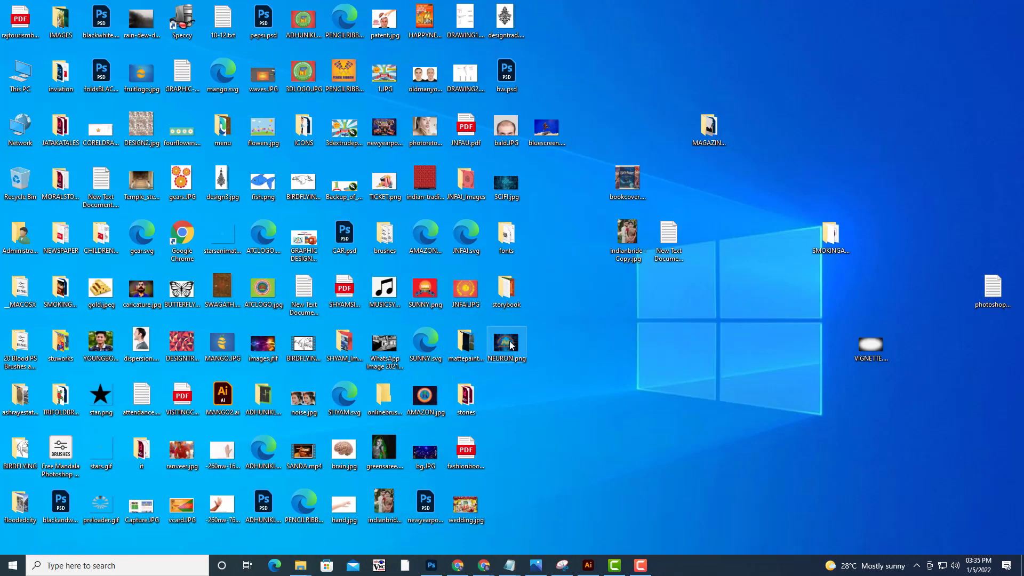
View the exported NEURON.png from the desktop in Photos and close it
right_click(521, 346)
mouse_move(568, 377)
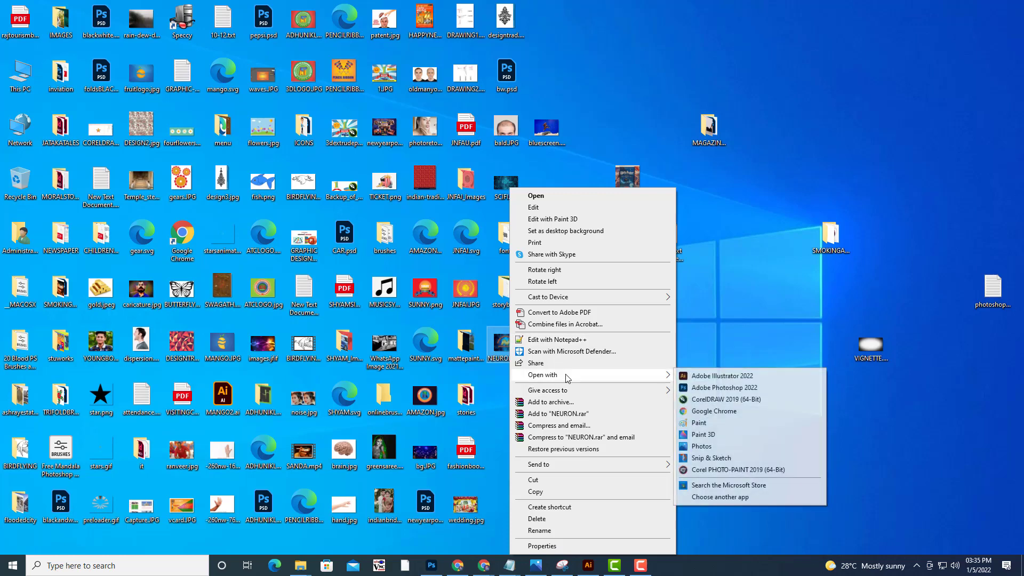
left_click(712, 446)
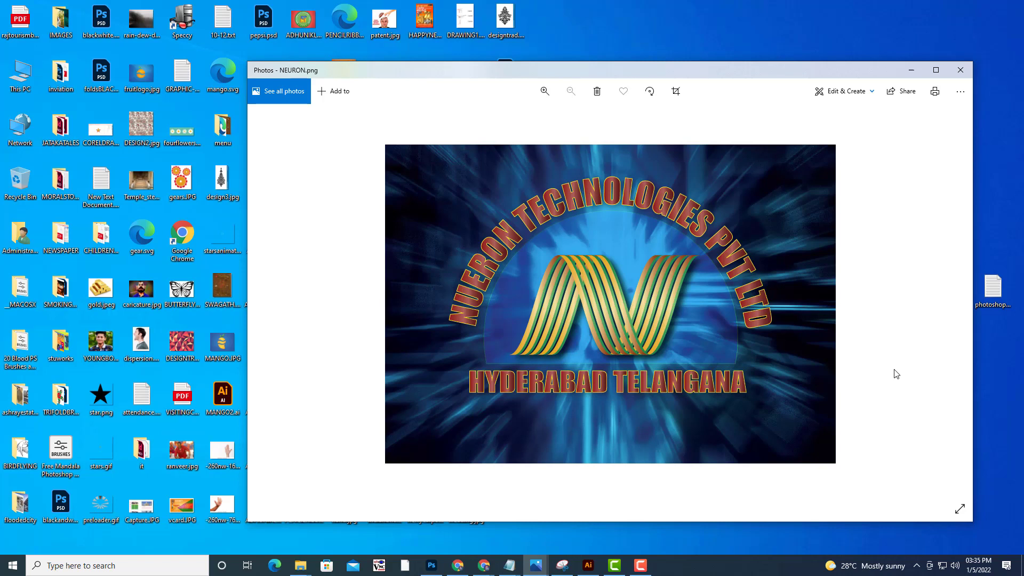
left_click(958, 71)
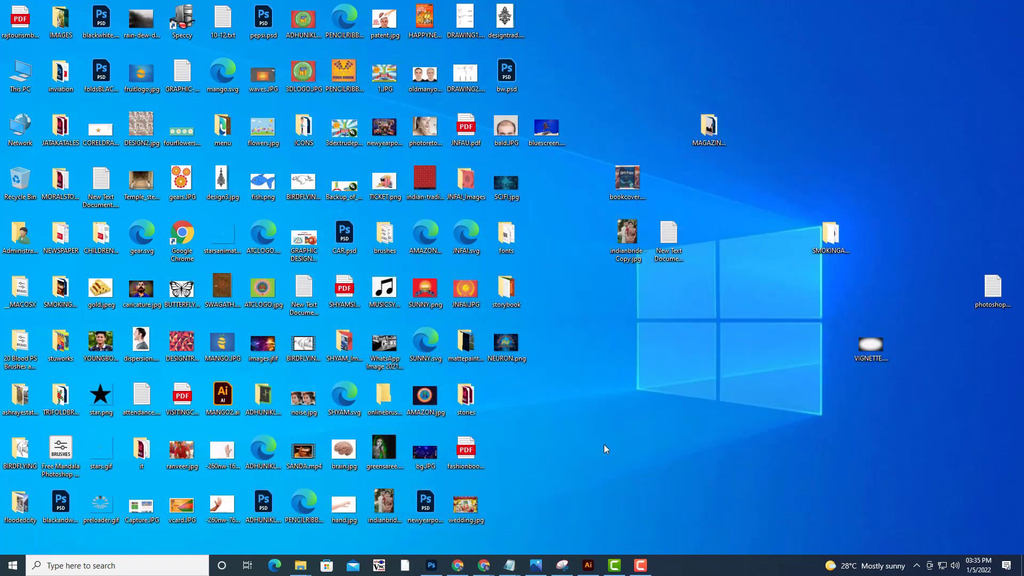
Switch back to Illustrator and create a new landscape CMYK document of 841.8898 × 595.2756 px
left_click(589, 570)
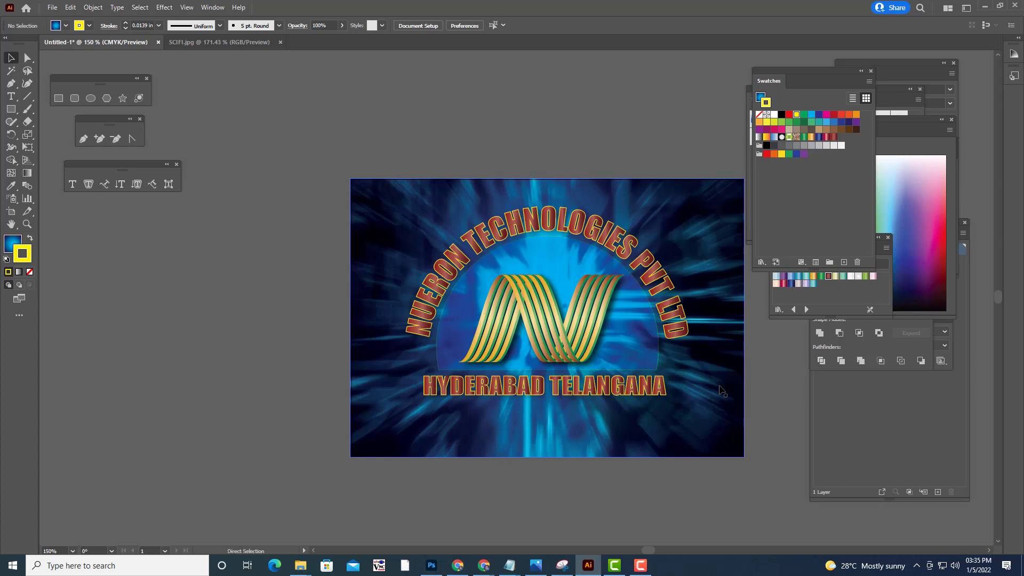
key("ctrl+minus")
key("ctrl+plus")
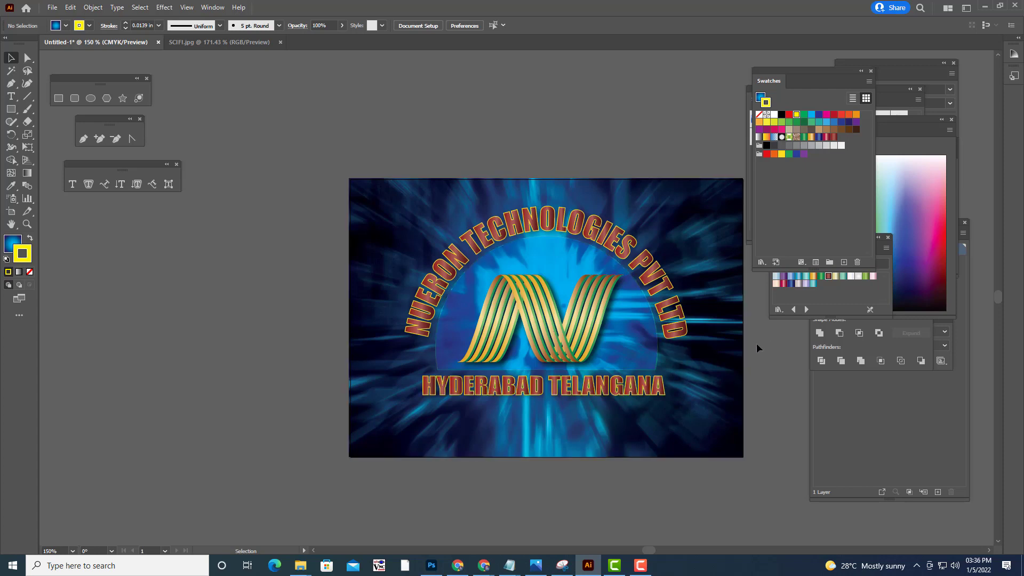
key("h")
left_click_drag(702, 342, 645, 343)
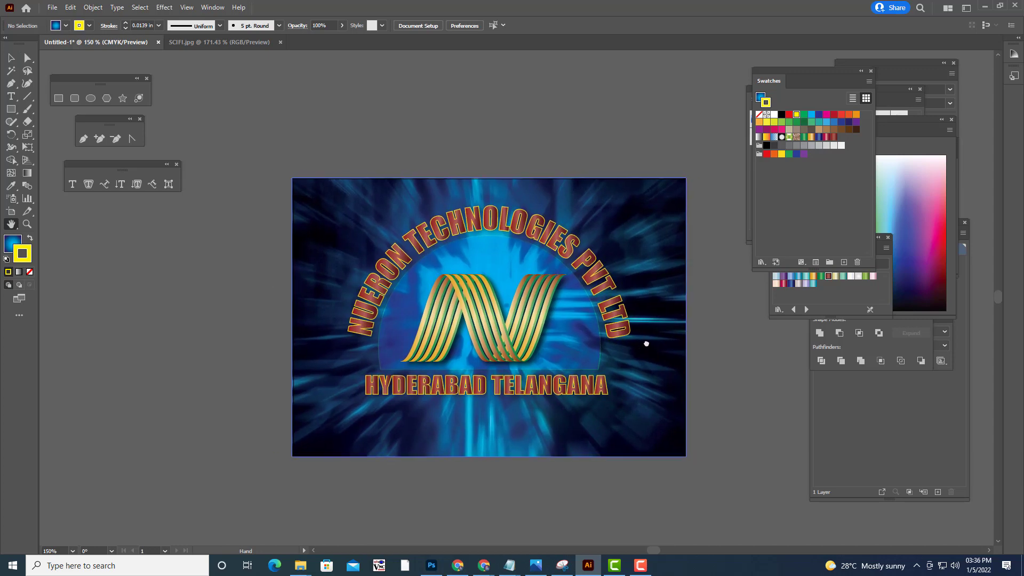
left_click(53, 7)
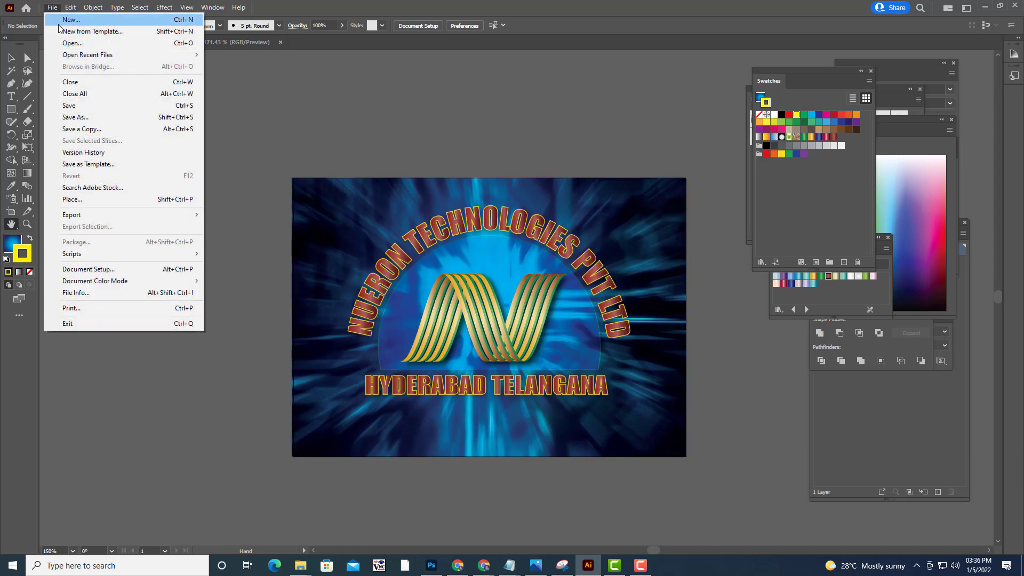
left_click(70, 20)
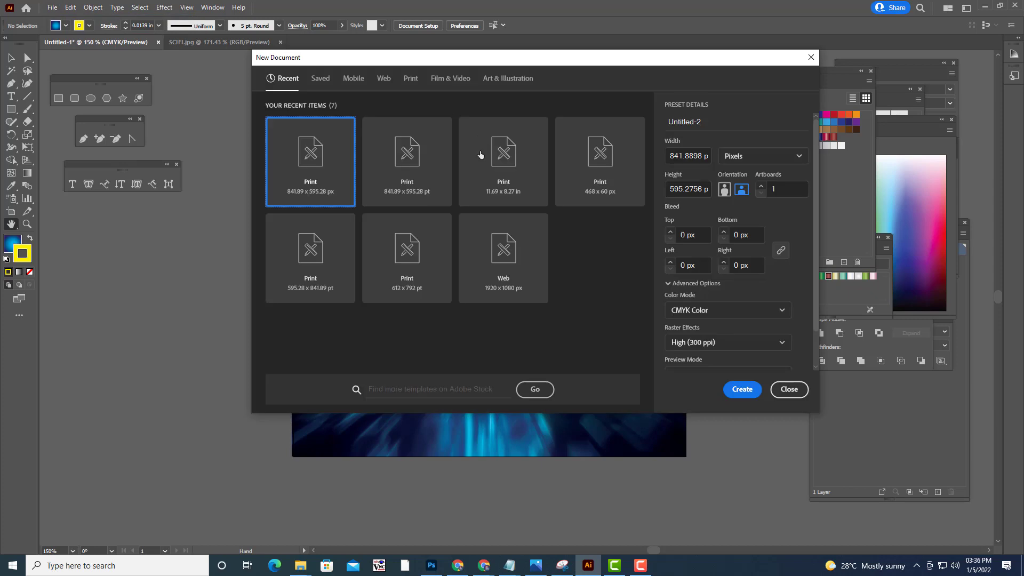
left_click(742, 390)
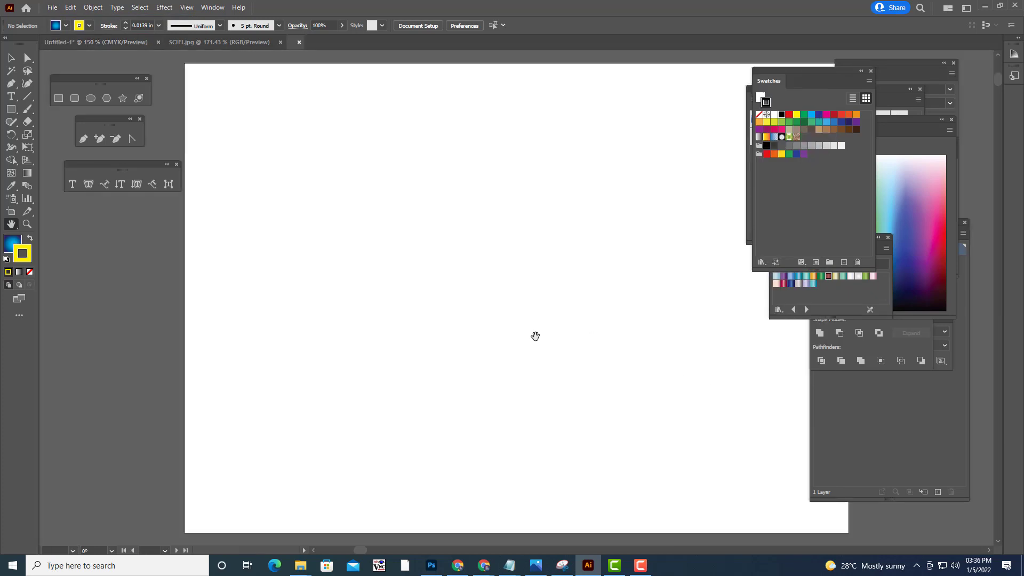
Draw a circle about 343 px in diameter near the middle of the artboard and remove its stroke
key("ctrl+minus")
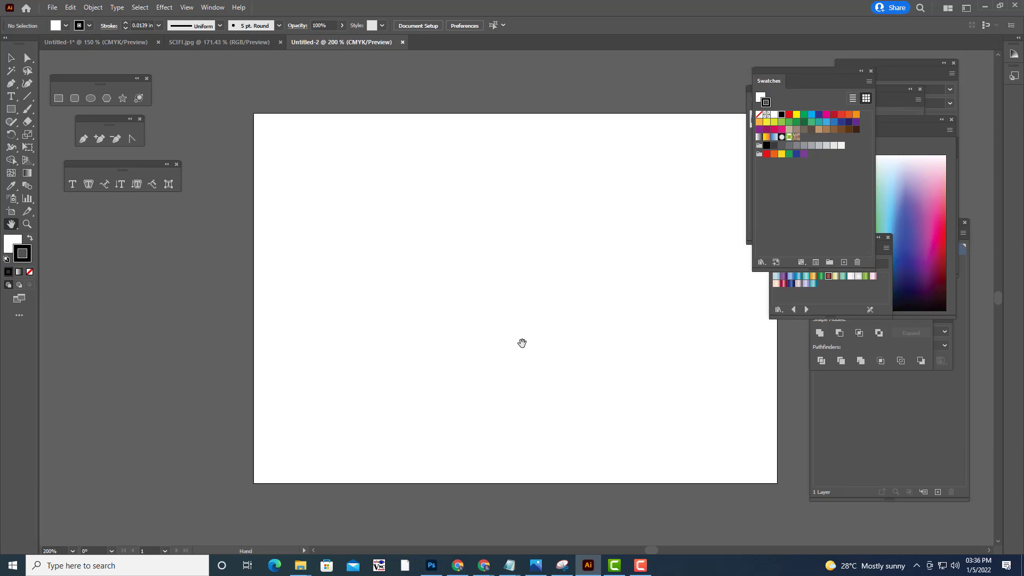
left_click_drag(562, 290, 505, 308)
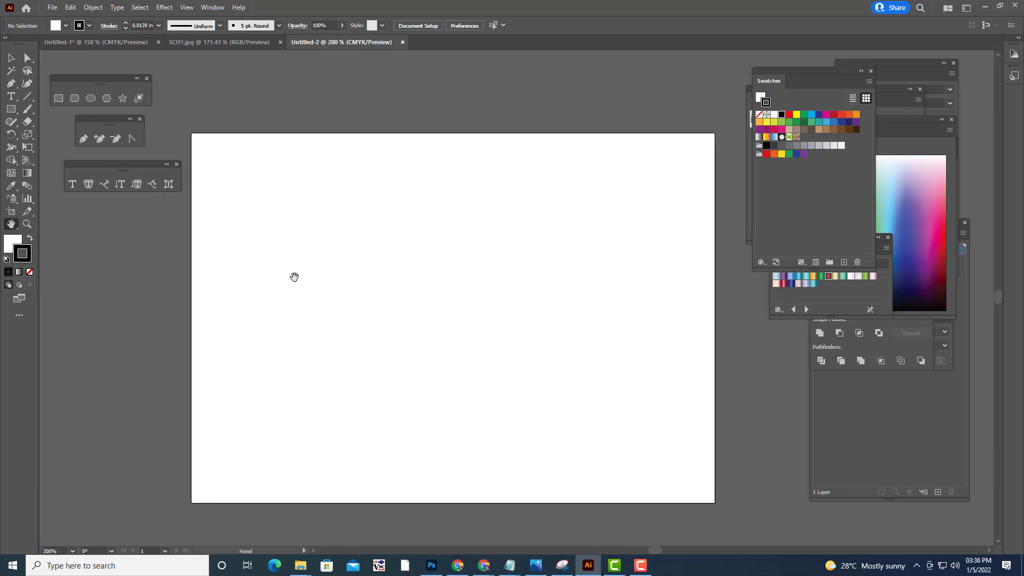
left_click_drag(356, 214, 354, 229)
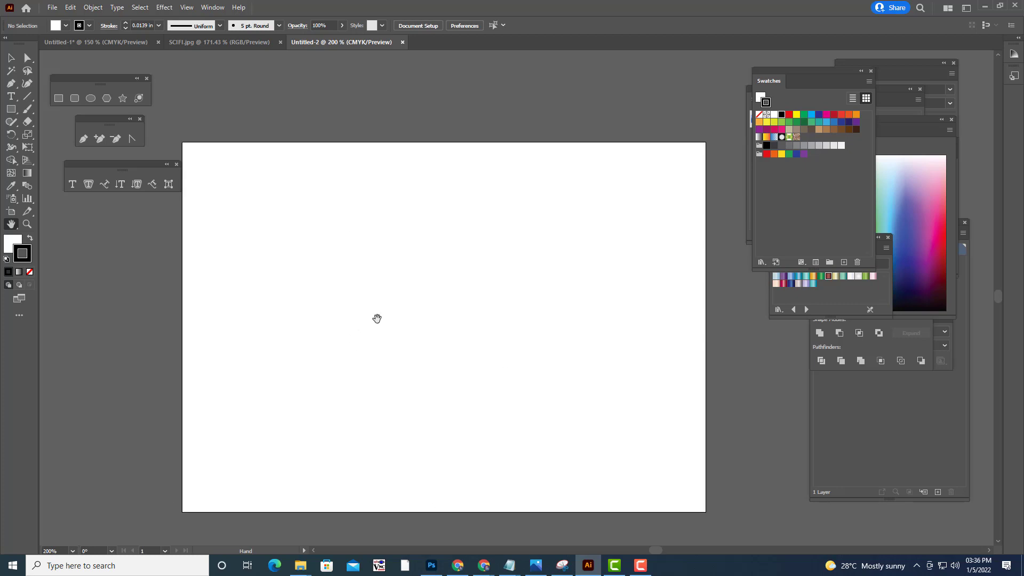
left_click_drag(471, 270, 486, 256)
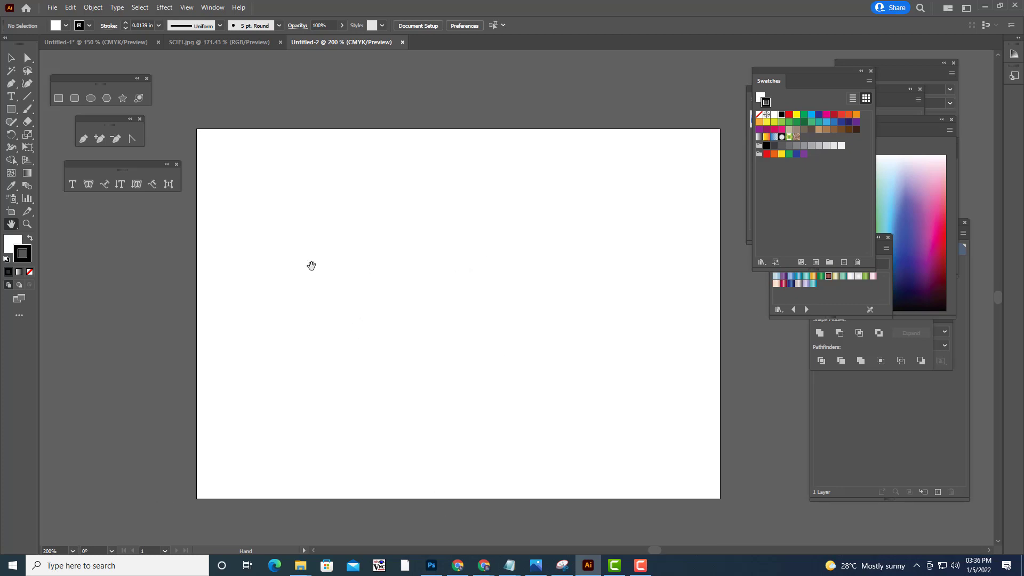
left_click(91, 96)
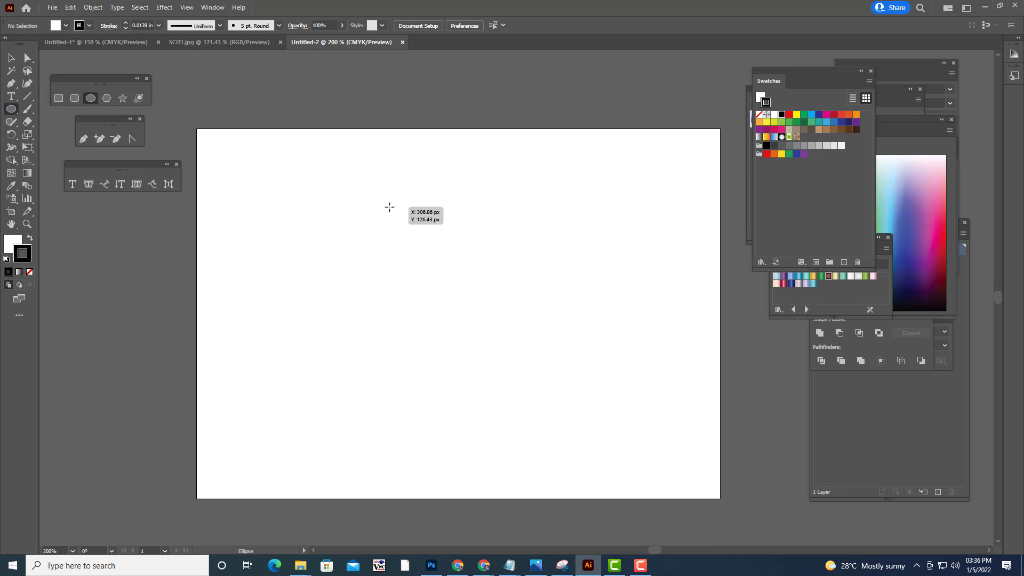
left_click_drag(389, 207, 601, 420)
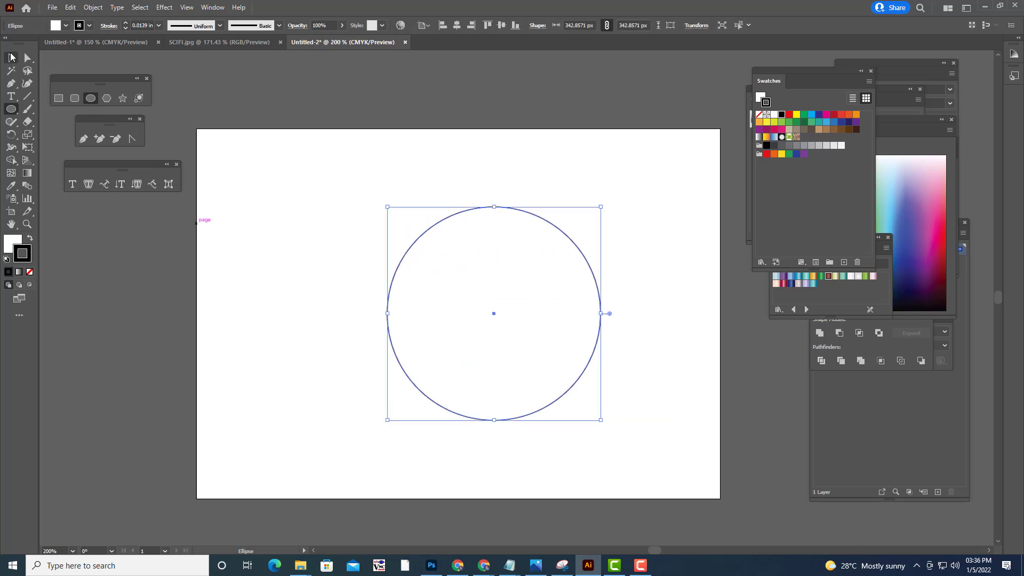
left_click(11, 57)
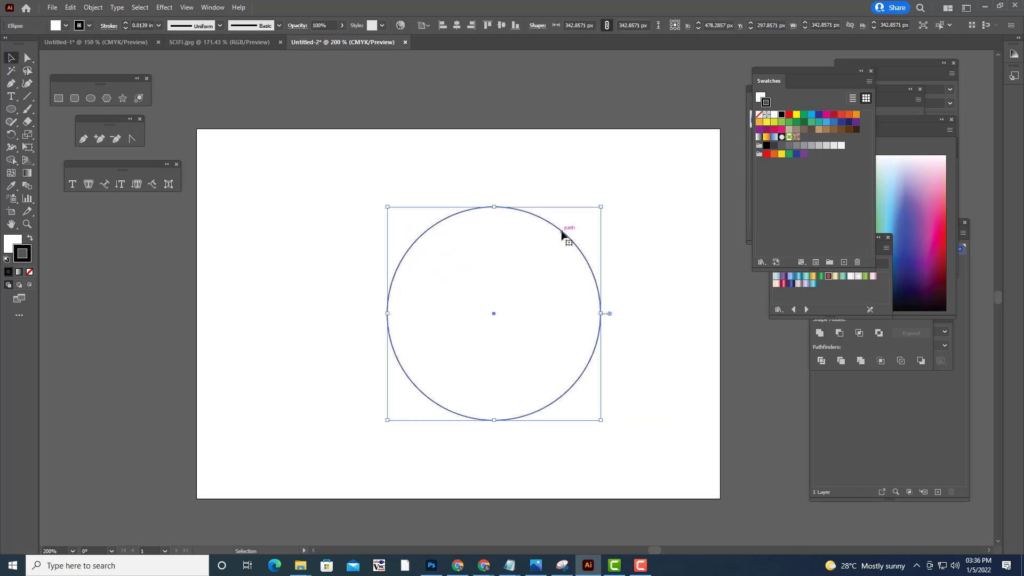
left_click_drag(560, 231, 542, 232)
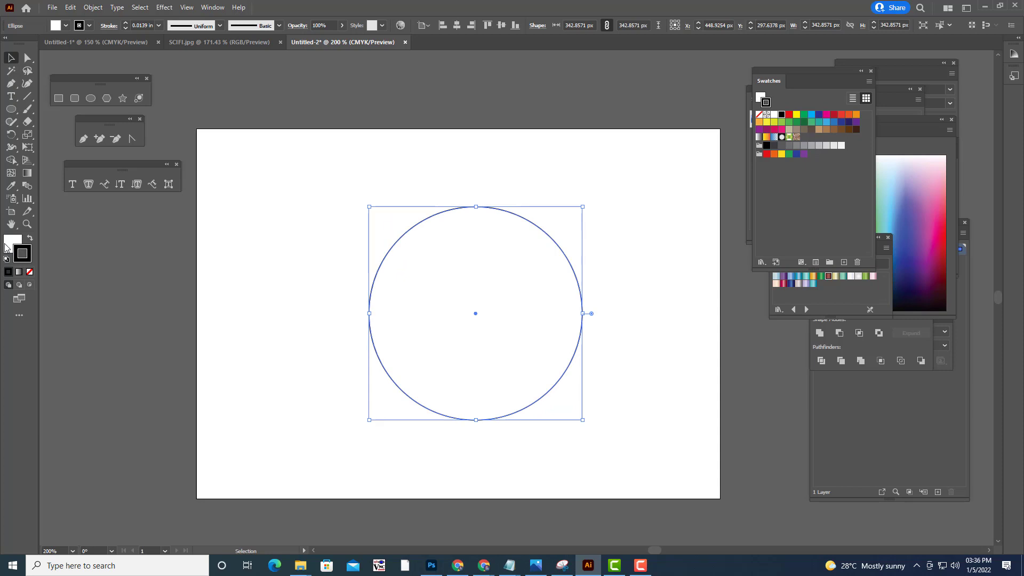
left_click(30, 271)
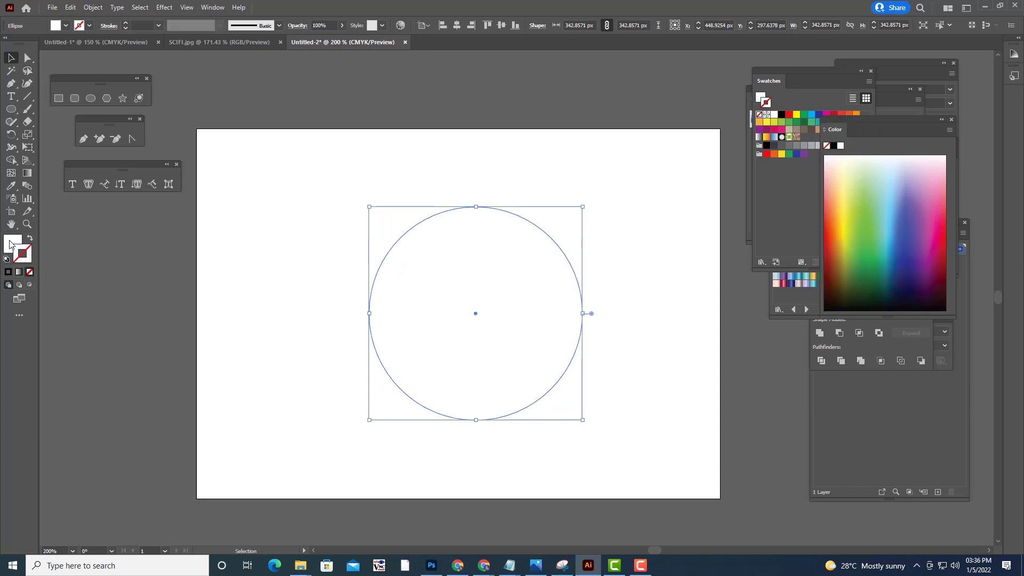
Fill the circle with a radial gradient running from black at the centre to white at the edge, and clear the floating palettes off the artboard
left_click(10, 244)
left_click_drag(798, 79, 706, 227)
left_click_drag(834, 85, 744, 172)
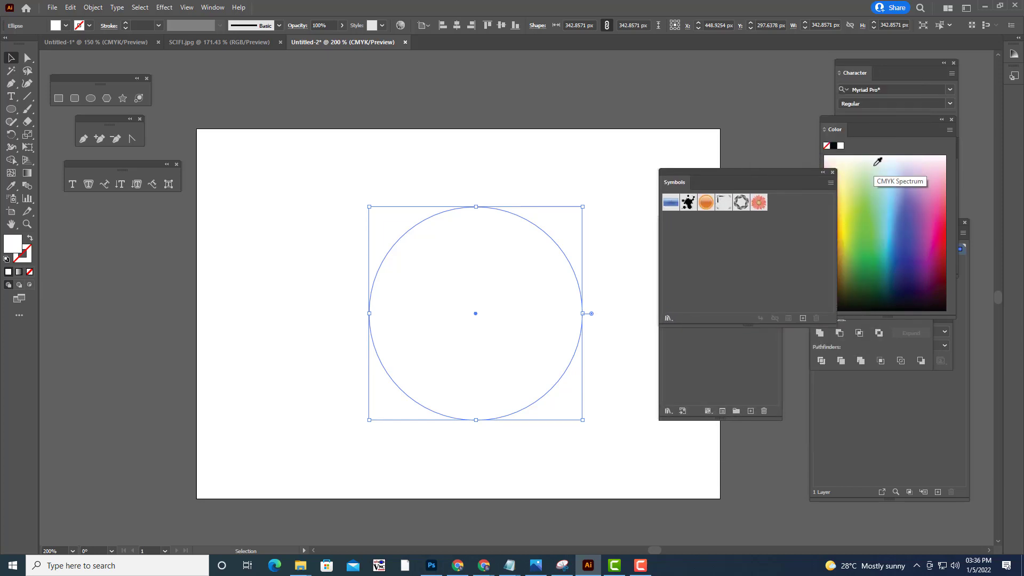
key("ctrl+F9")
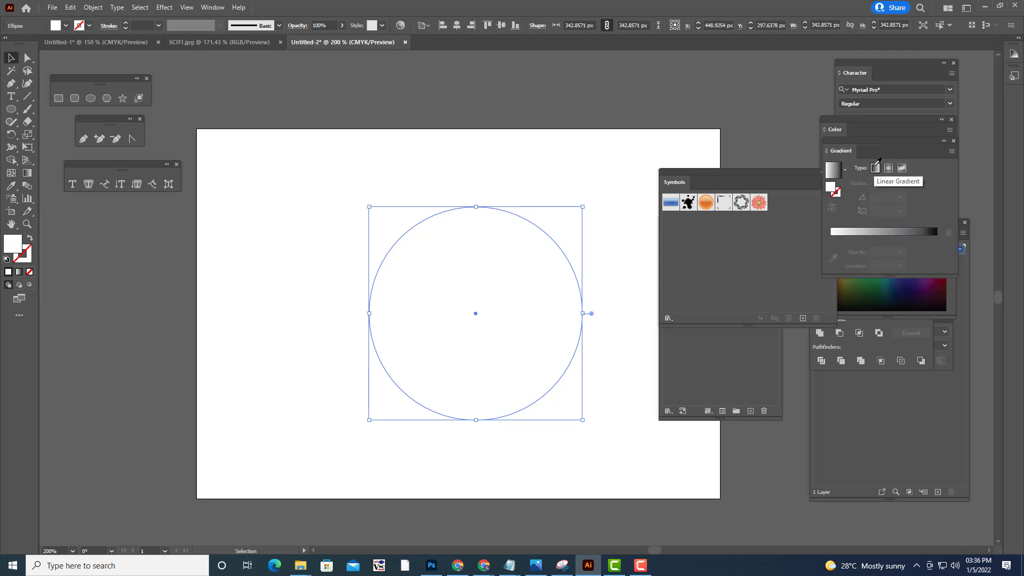
left_click(841, 176)
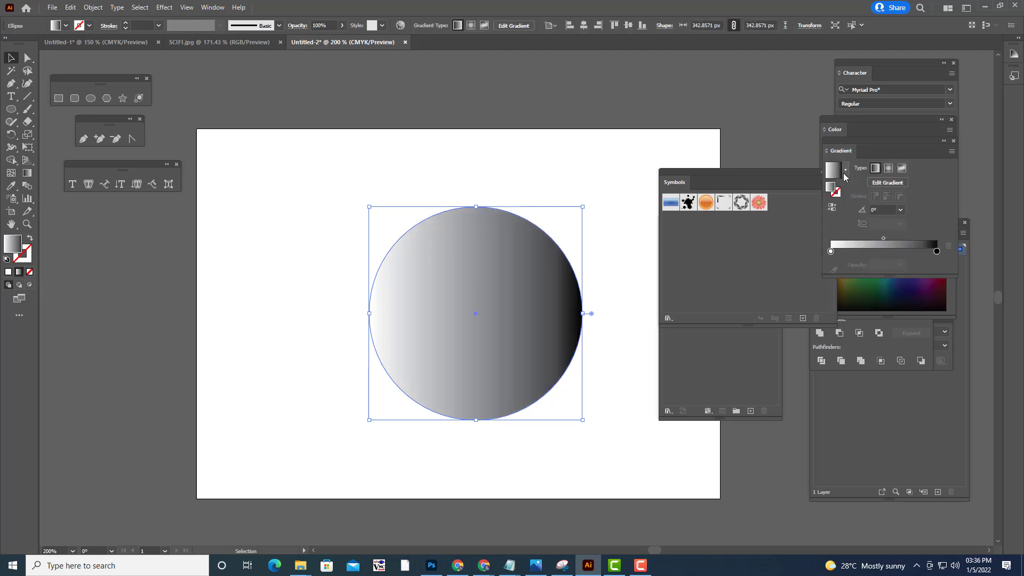
left_click(888, 168)
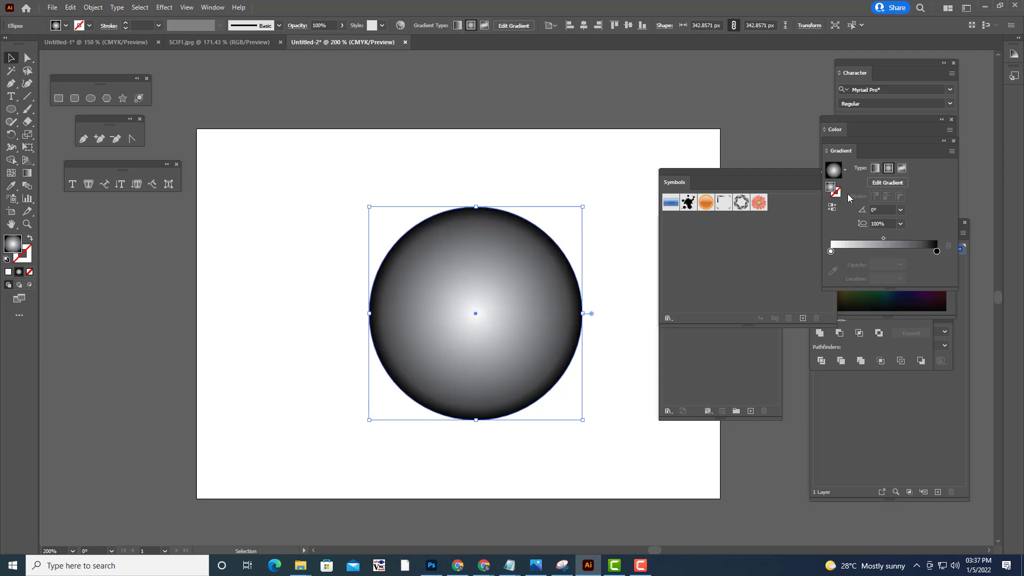
left_click(831, 207)
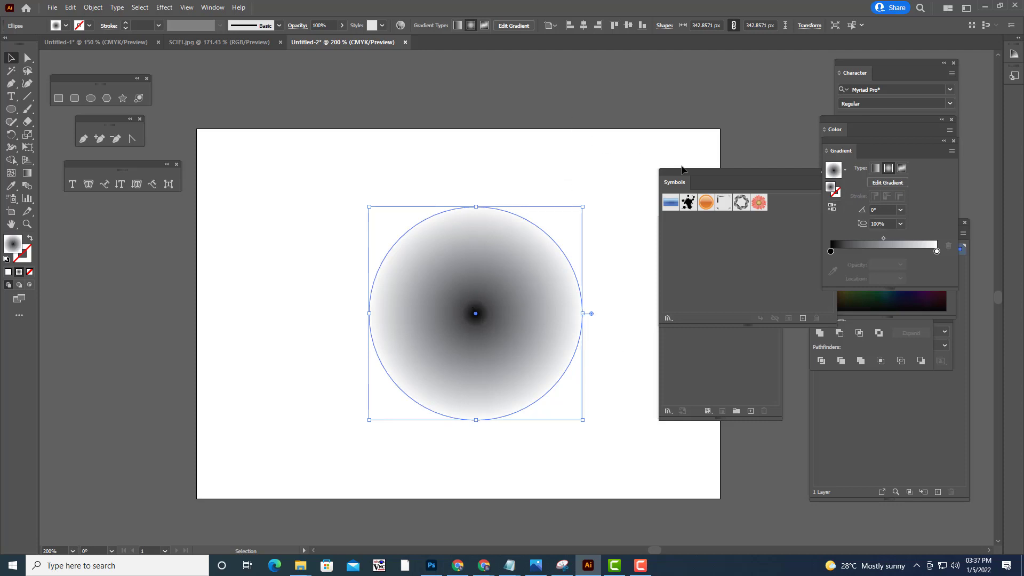
left_click(707, 177)
left_click_drag(707, 177, 803, 177)
left_click_drag(689, 219, 776, 234)
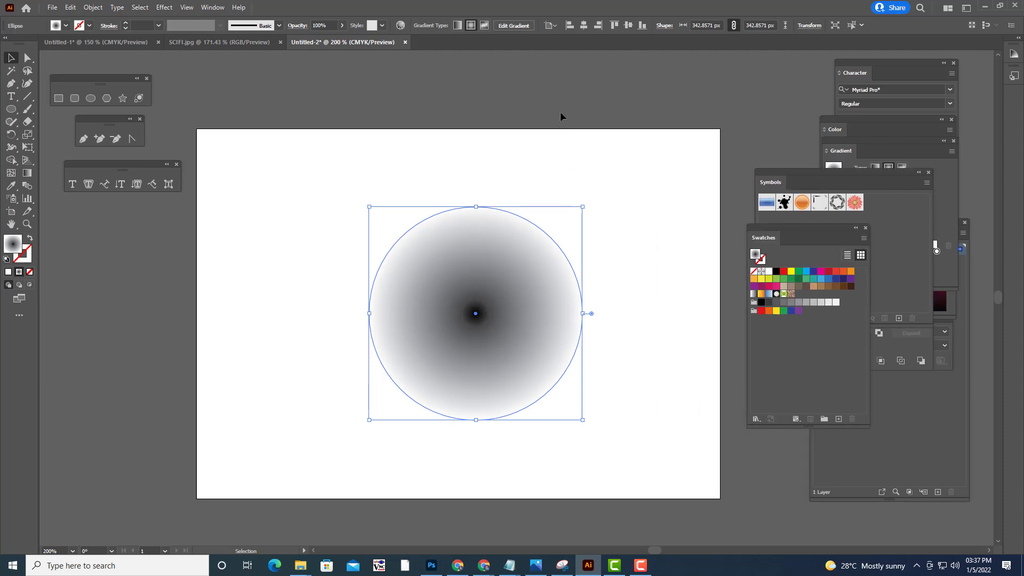
Start the Color Halftone effect on the gradient circle with a maximum radius of 40 pixels
key("ctrl+h")
key("ctrl+h")
left_click(164, 8)
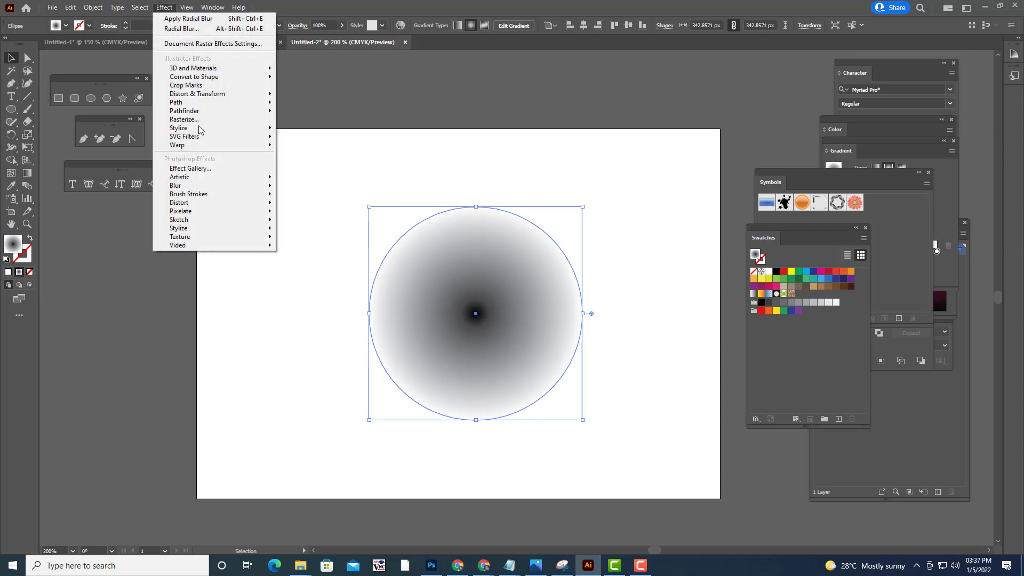
mouse_move(214, 215)
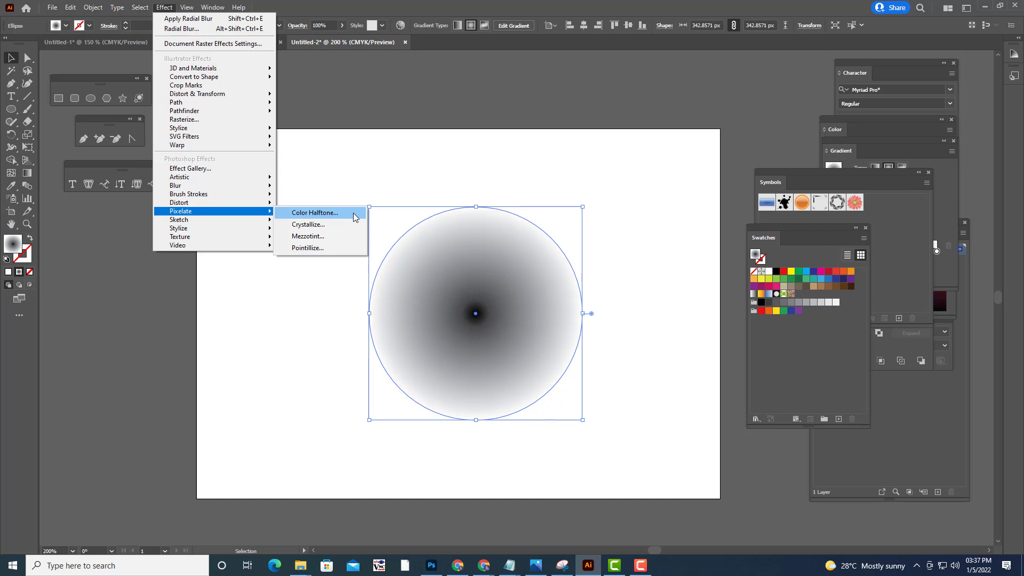
left_click(354, 216)
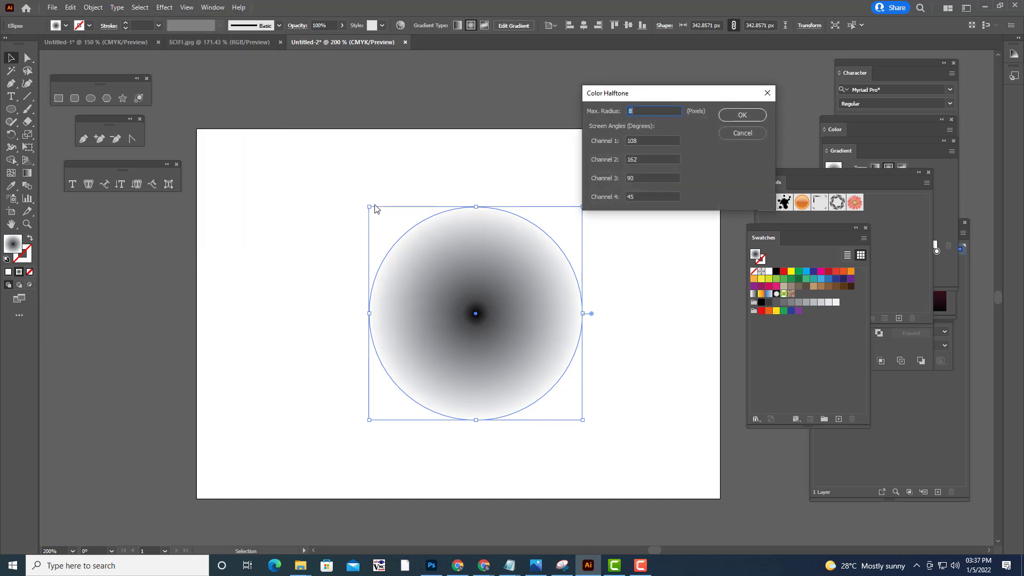
left_click_drag(641, 90, 451, 71)
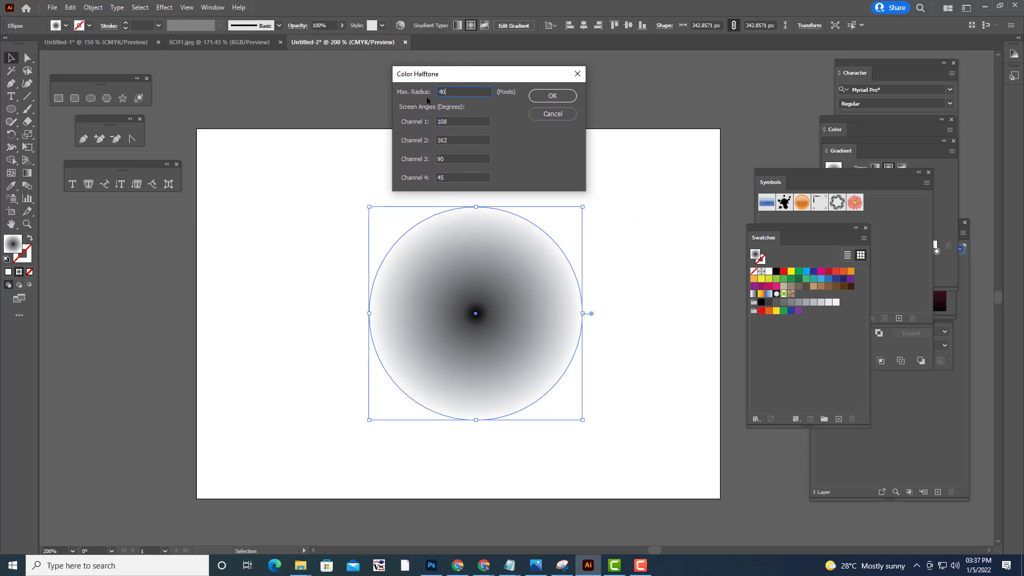
key("Tab")
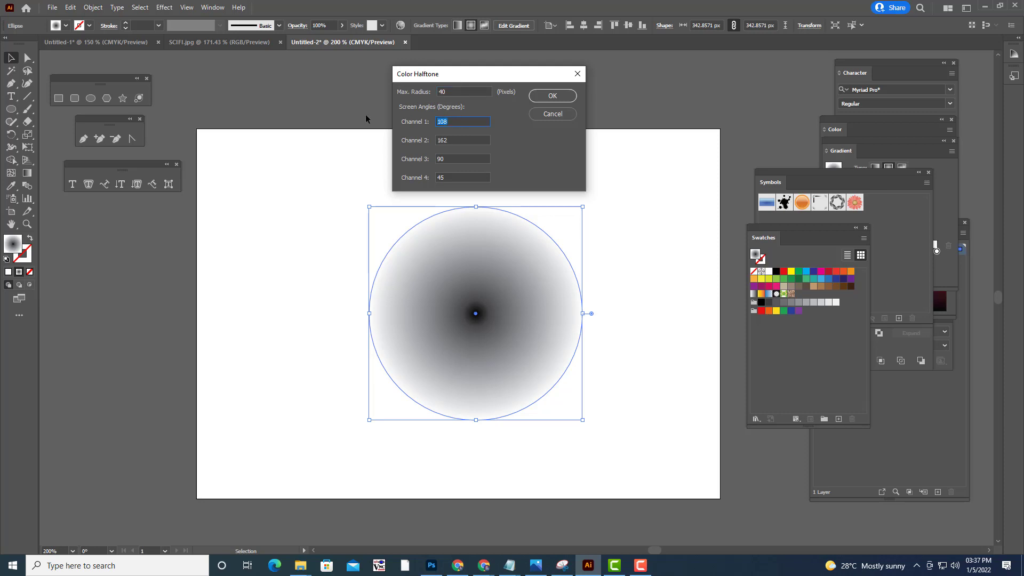
Set the halftone screen angles of all four channels to 0 degrees
type("0")
key("Tab")
type("0")
key("Tab")
type("0")
key("Tab")
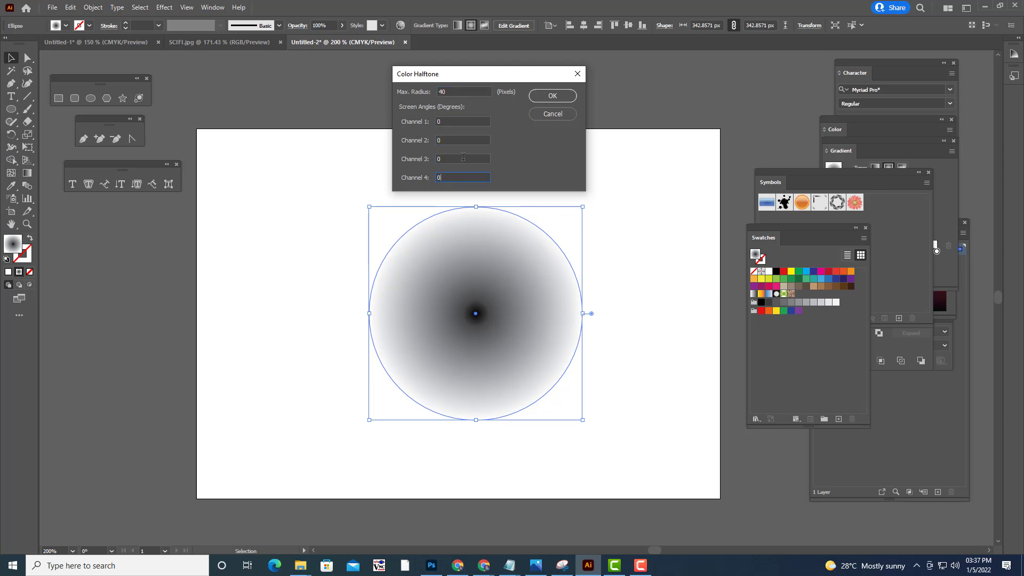
type("0")
key("Return")
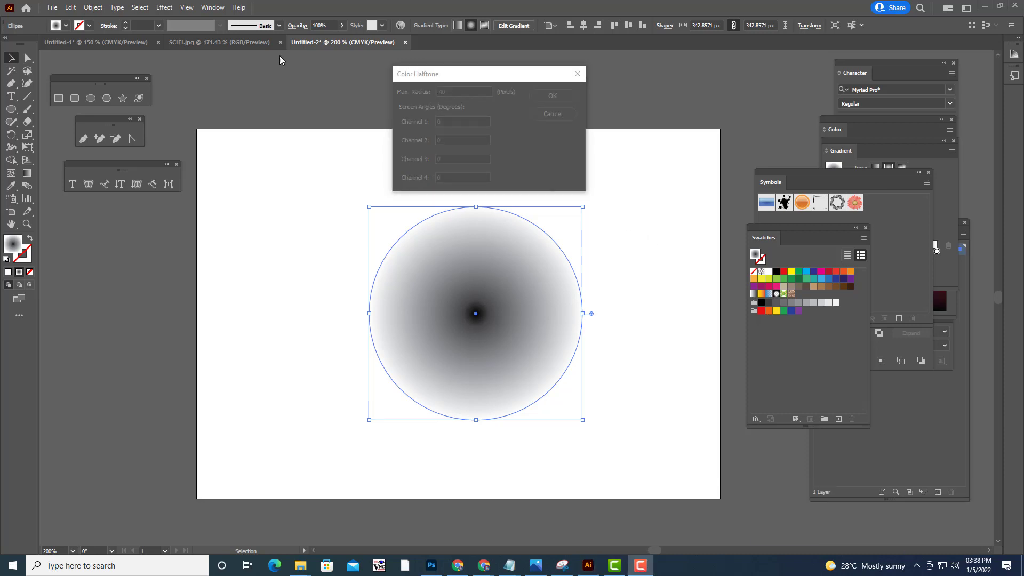
Check the radius and channel angle values, and apply the Color Halftone effect to the circle
left_click_drag(445, 76, 517, 79)
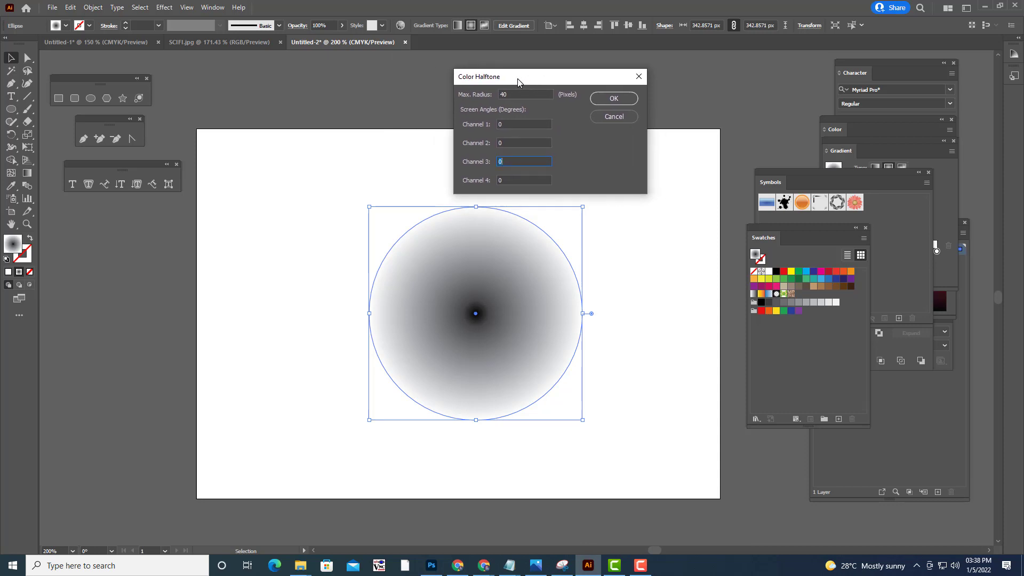
left_click(524, 124)
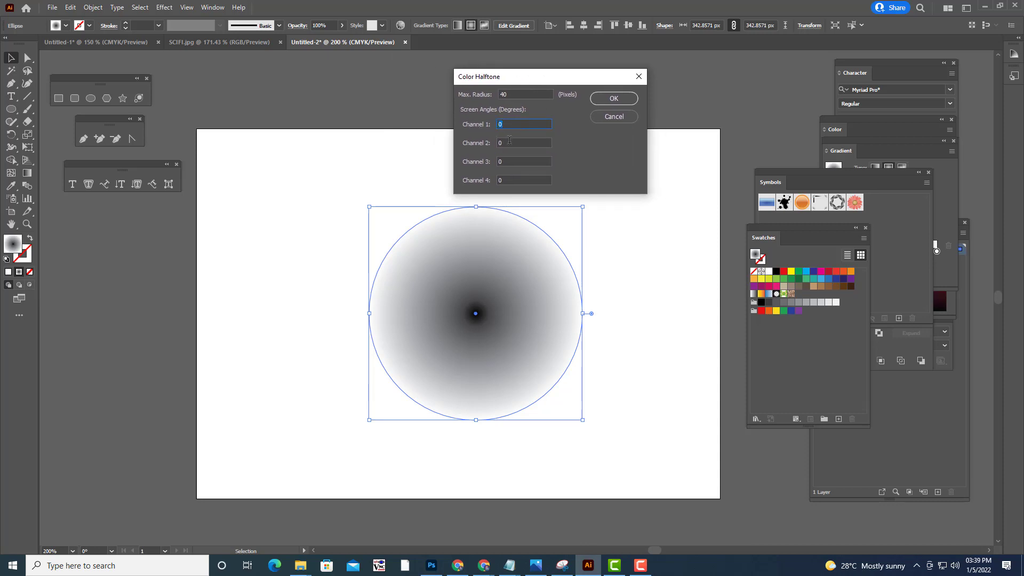
key("Tab")
key("Tab")
double_click(506, 94)
left_click_drag(551, 81, 509, 79)
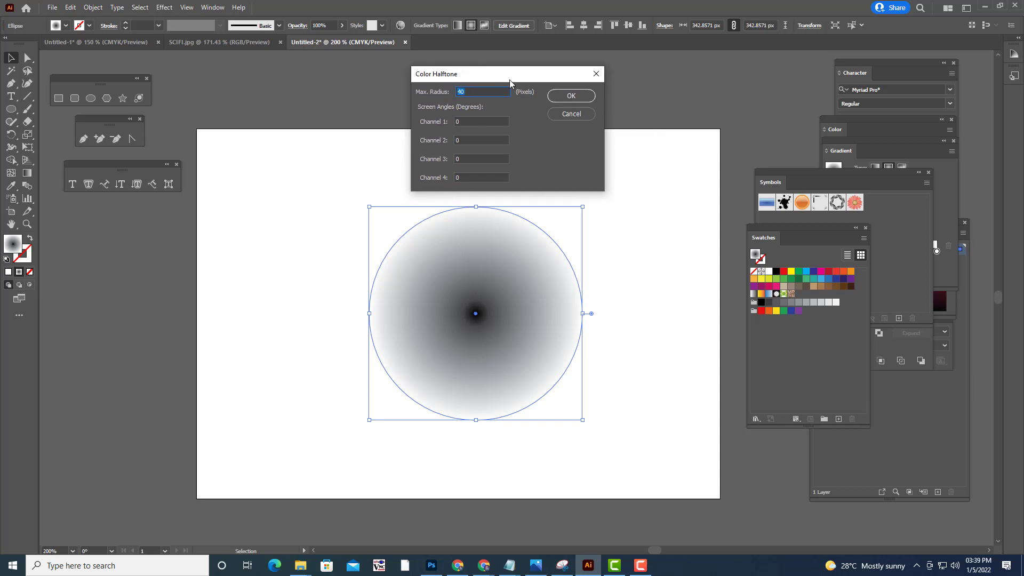
left_click(565, 99)
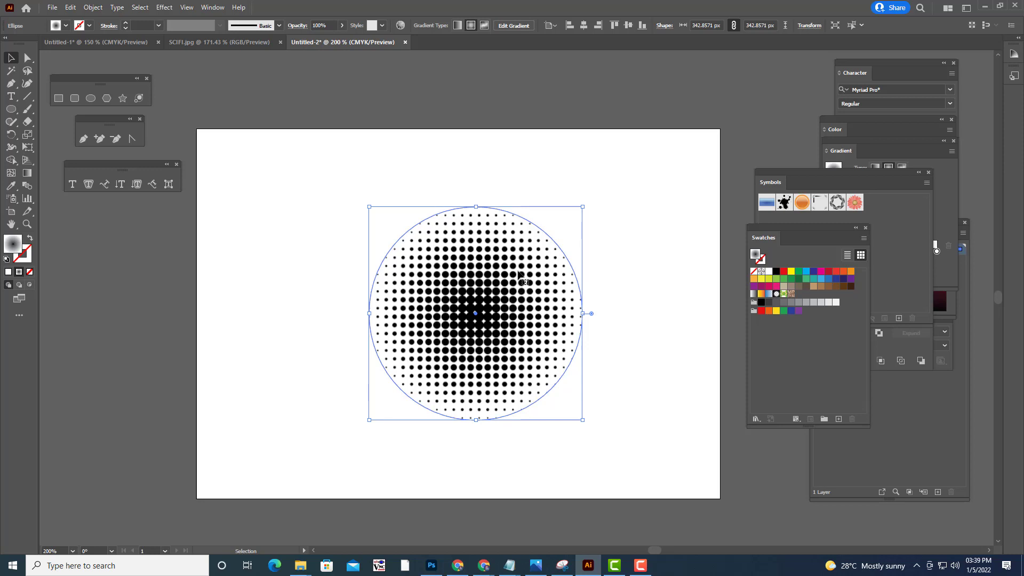
Move the halftone circle across the artboard's left edge and expand its appearance
left_click_drag(472, 273, 147, 287)
left_click_drag(135, 251, 144, 251)
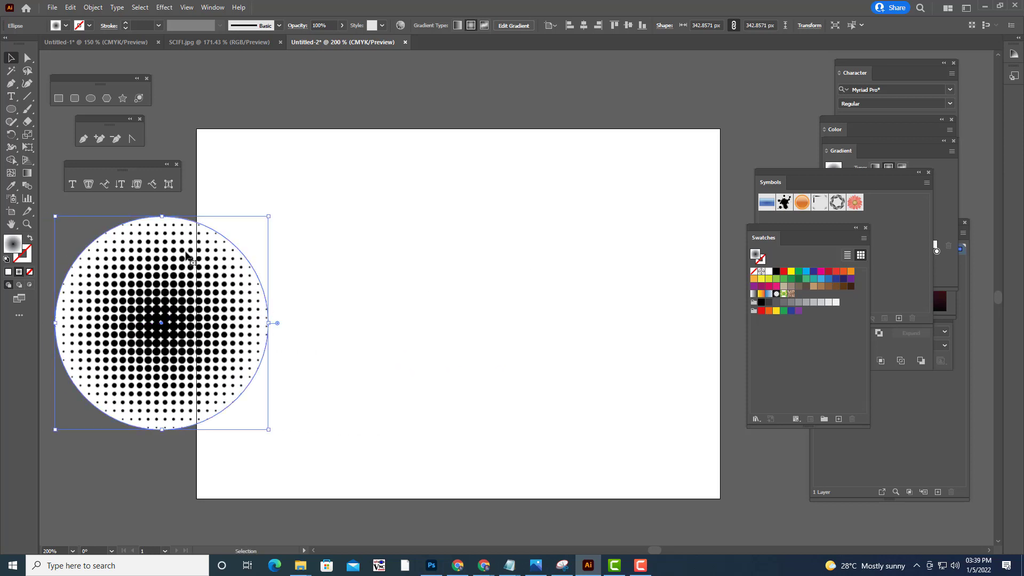
left_click_drag(148, 229, 155, 265)
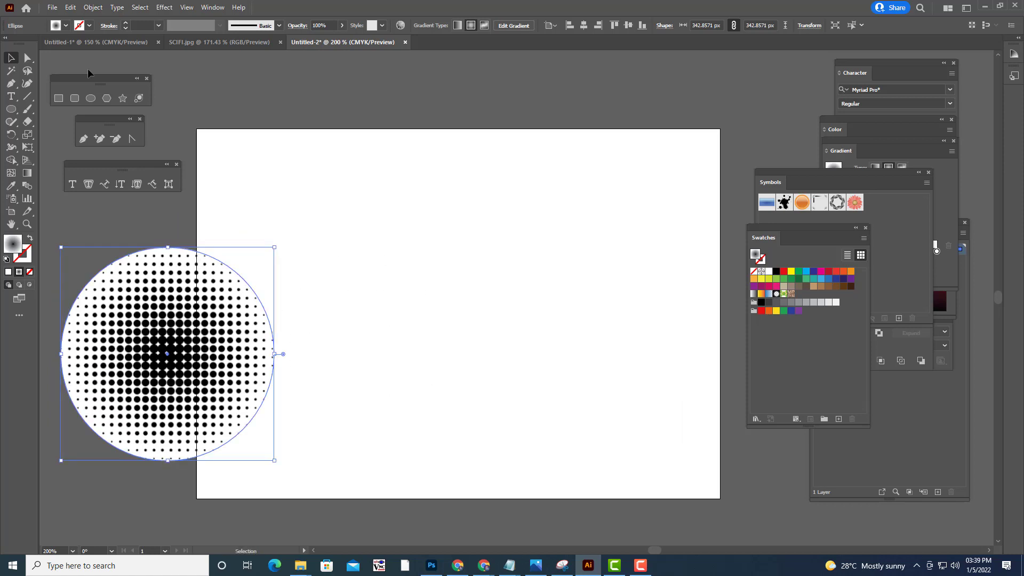
left_click(93, 7)
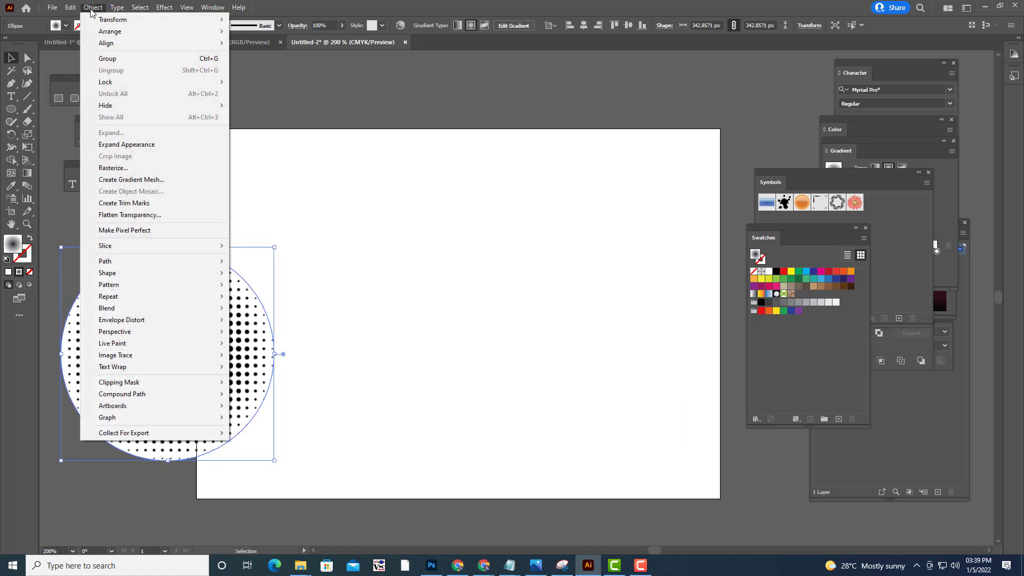
left_click(137, 145)
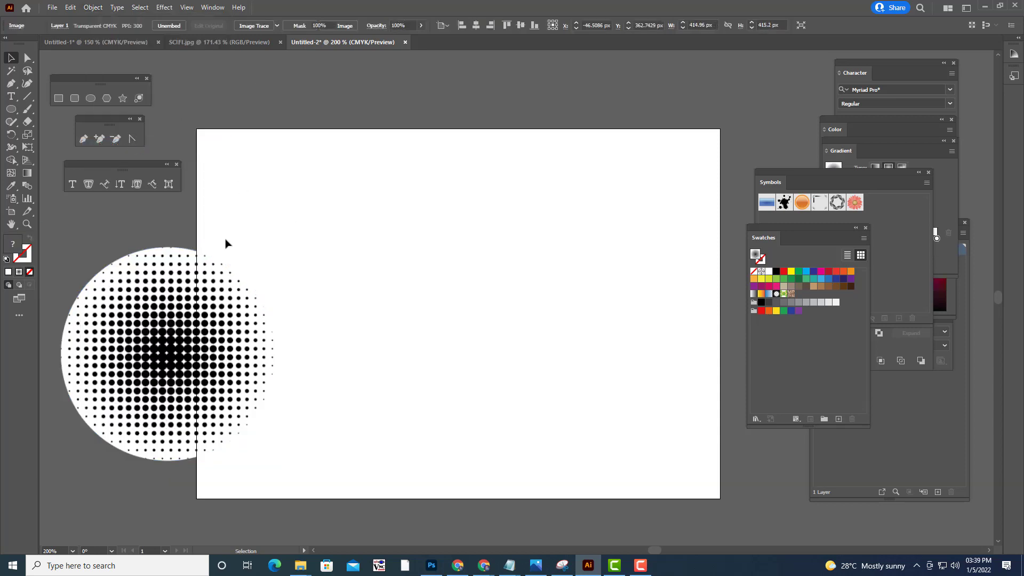
Try the expanded halftone image on the artboard and reposition it partly beyond the artboard's left edge
left_click(203, 284)
left_click_drag(178, 276, 309, 269)
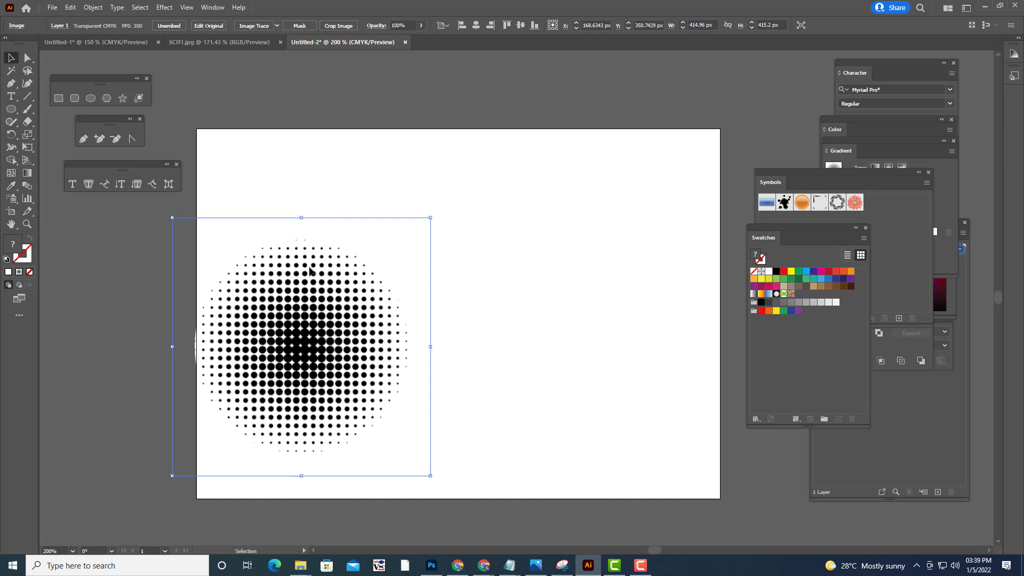
left_click_drag(309, 270, 152, 281)
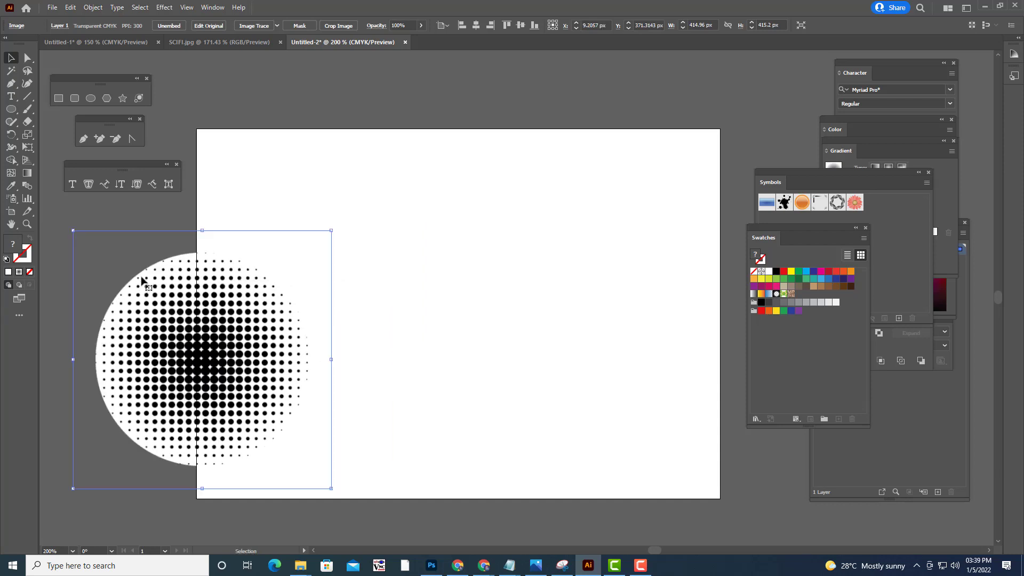
Trace the selected halftone image in Black and White mode with Ignore White enabled, and close the Image Trace settings
left_click(213, 9)
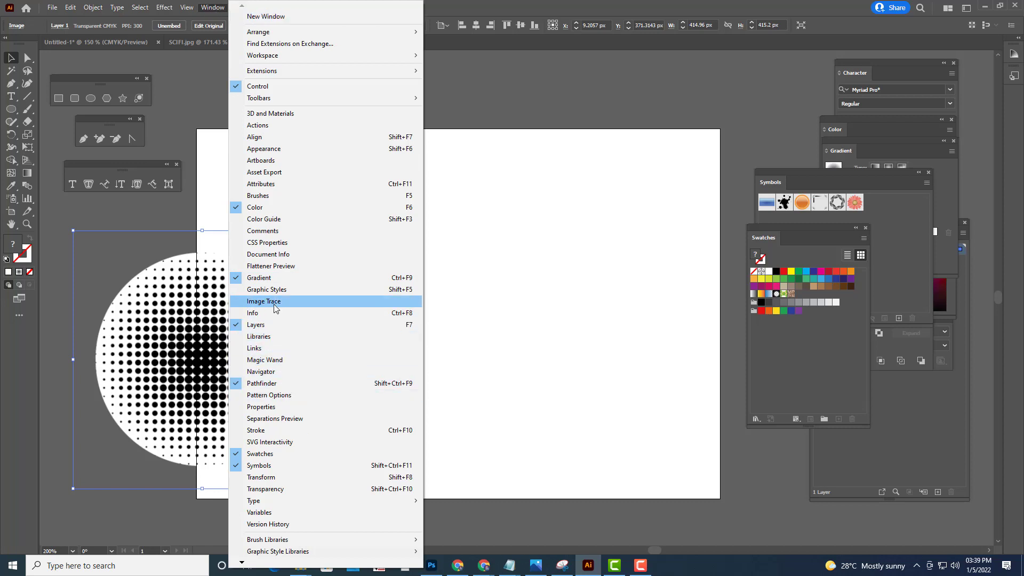
left_click(330, 301)
left_click_drag(739, 250, 575, 115)
left_click(554, 239)
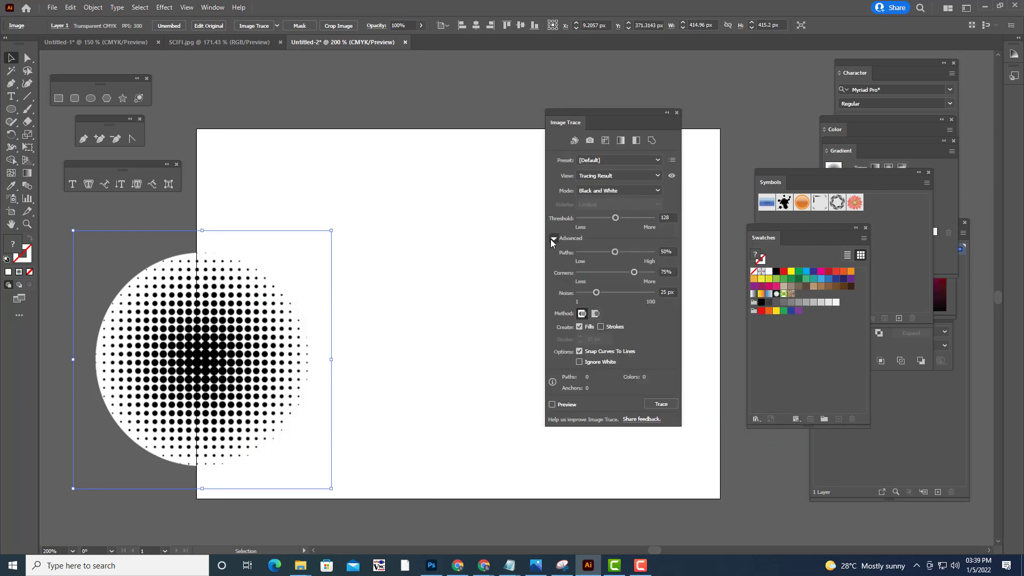
left_click_drag(581, 110, 563, 80)
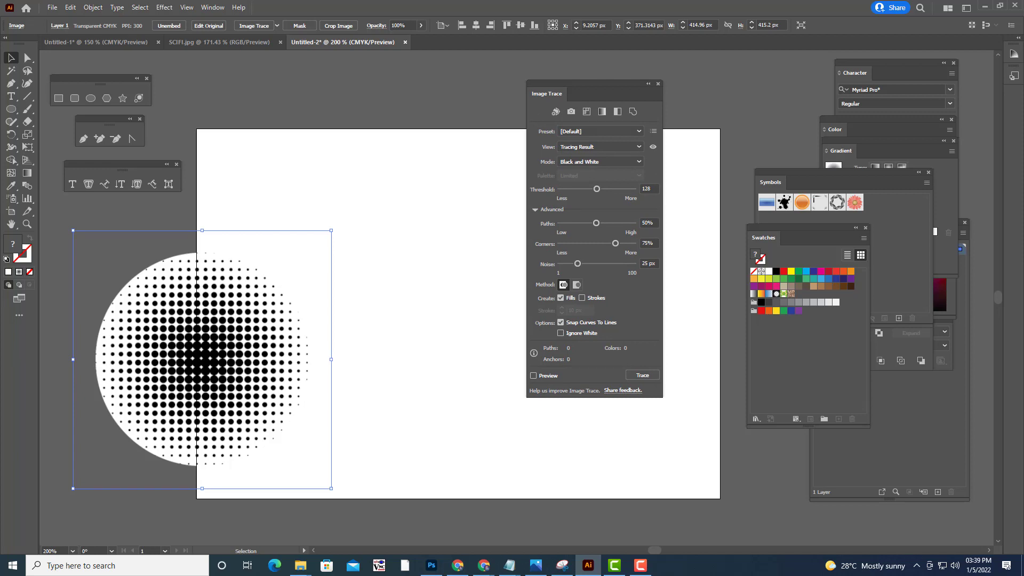
left_click_drag(613, 83, 595, 51)
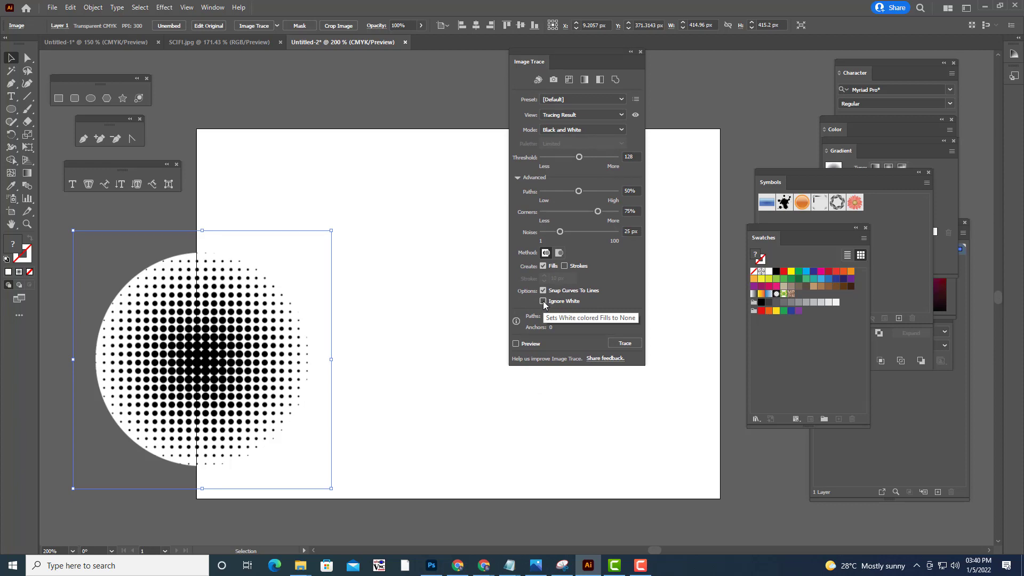
left_click(543, 301)
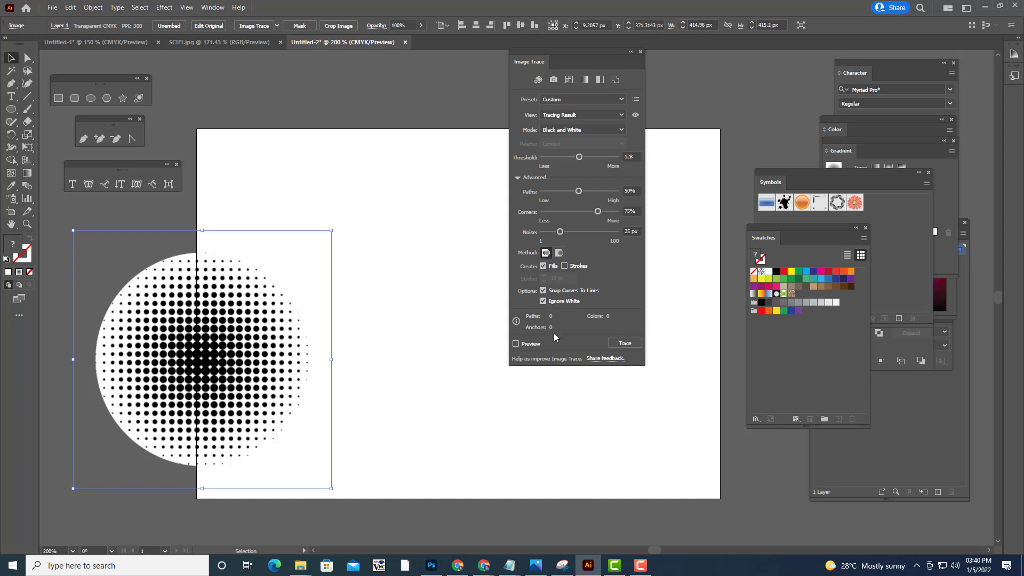
left_click(516, 344)
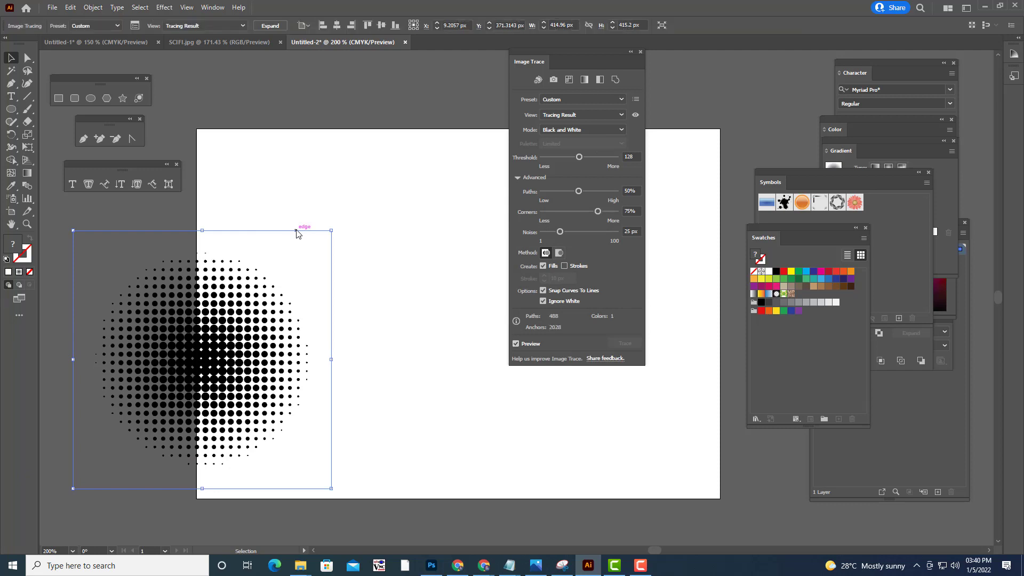
left_click(640, 52)
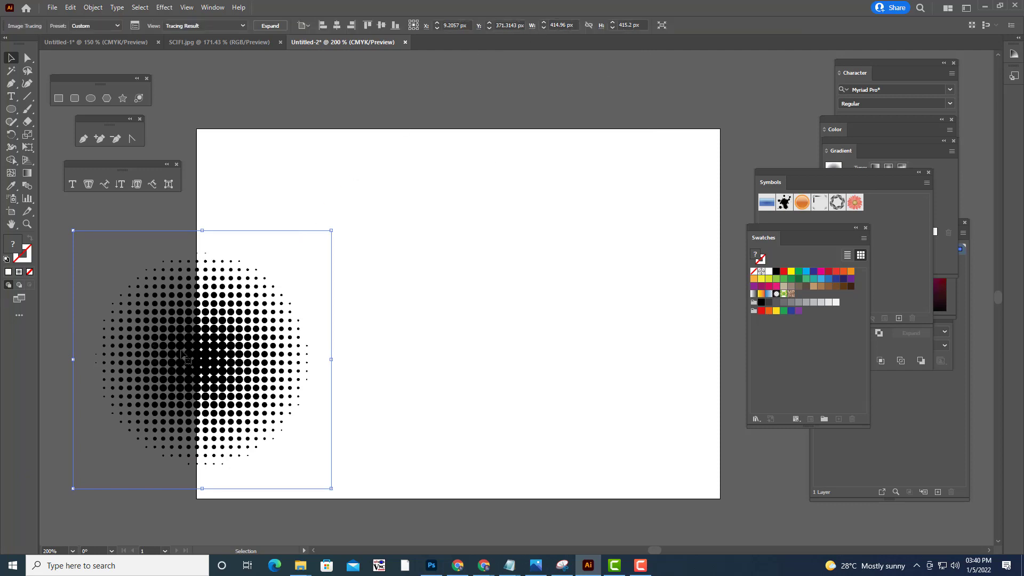
Move the traced dot circle across the artboard's left edge to check its transparency, and place it near the artboard's middle
left_click_drag(182, 351, 372, 300)
mouse_move(454, 288)
left_mouse_down()
mouse_move(524, 283)
mouse_move(256, 295)
mouse_move(137, 285)
left_mouse_up()
left_click(513, 307)
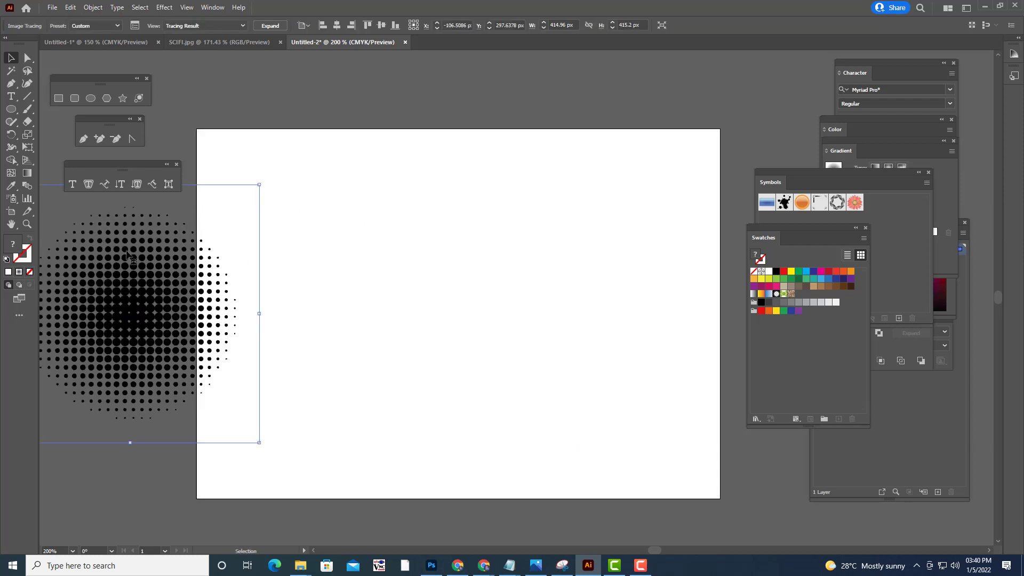
left_click_drag(128, 256, 480, 255)
left_click(645, 285)
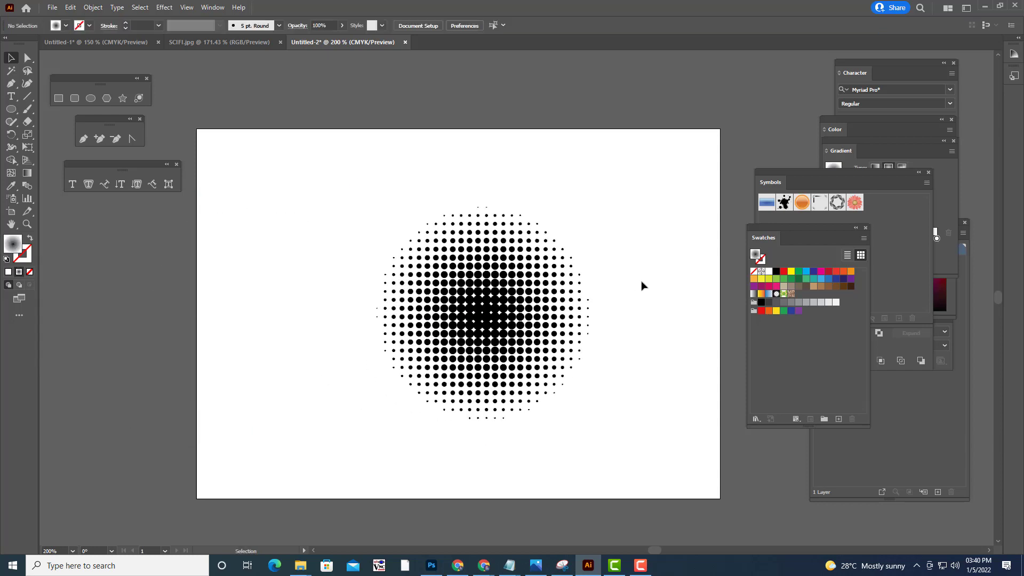
Try to recolor the traced dot circle with the red swatch and deselect it
left_click(528, 312)
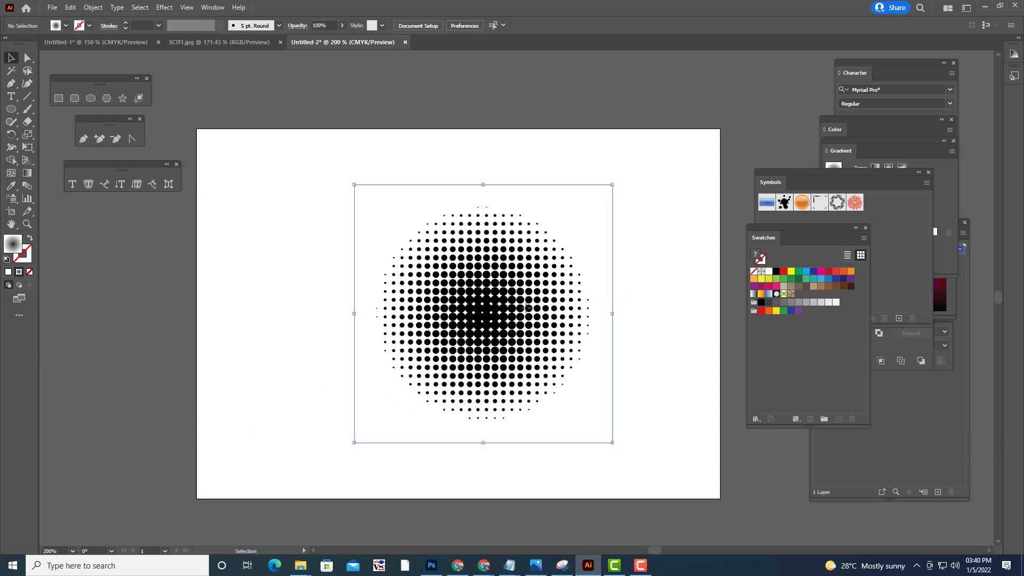
left_click(782, 273)
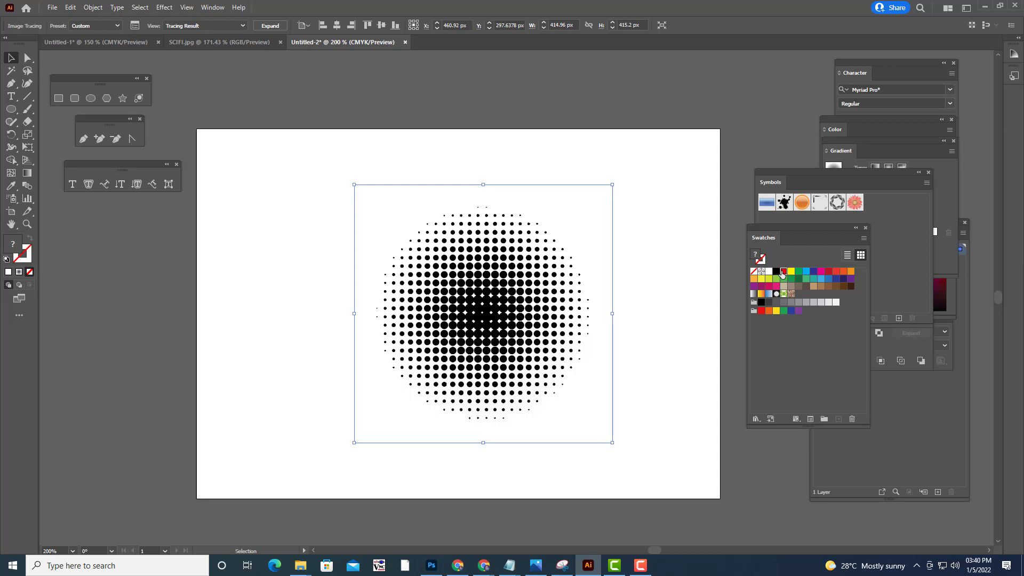
left_click(667, 271)
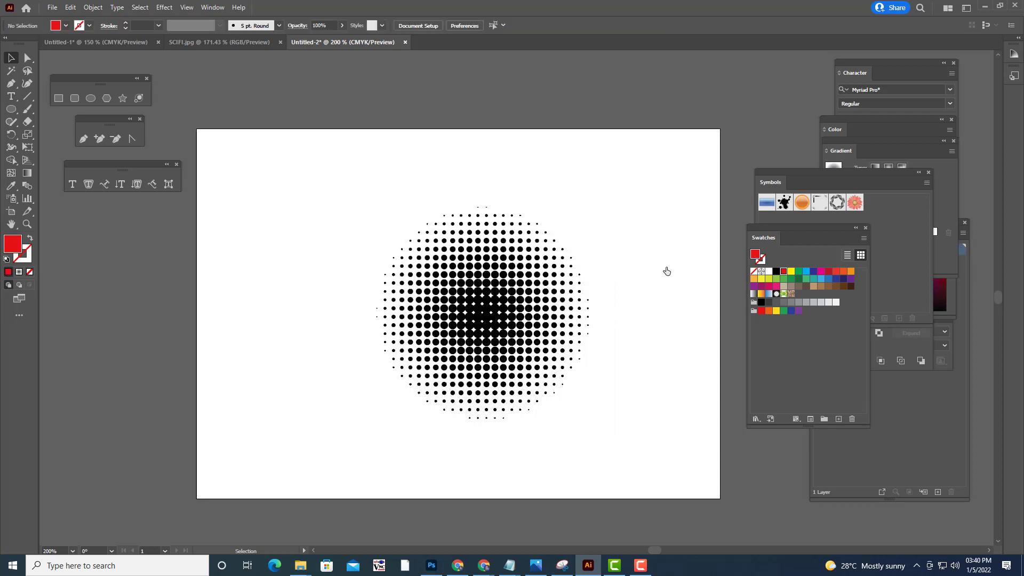
Move the traced dot circle slightly left of the artboard's center and bring the Symbols panel in front of the Swatches panel
left_click(530, 295)
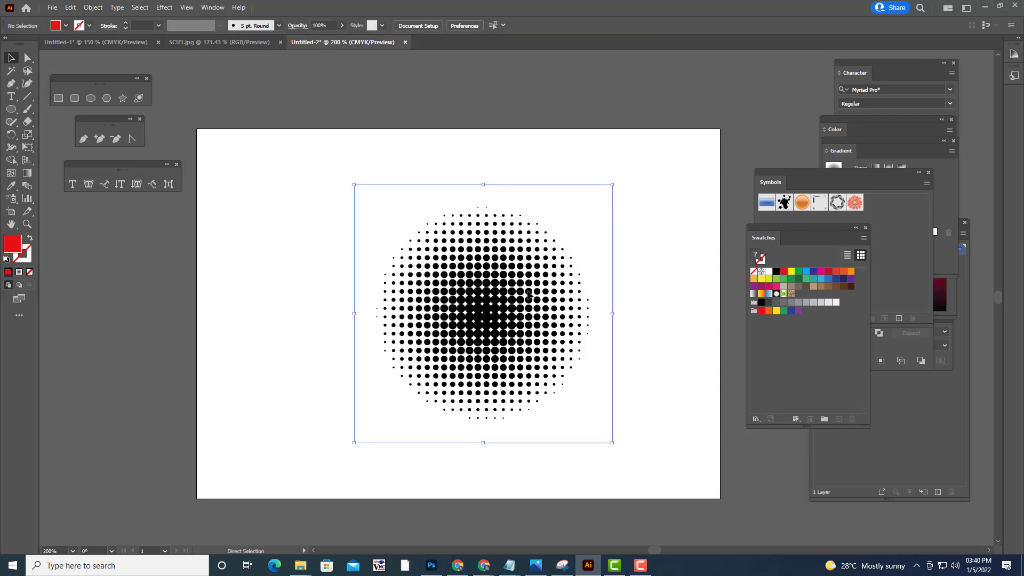
left_click_drag(519, 295, 504, 295)
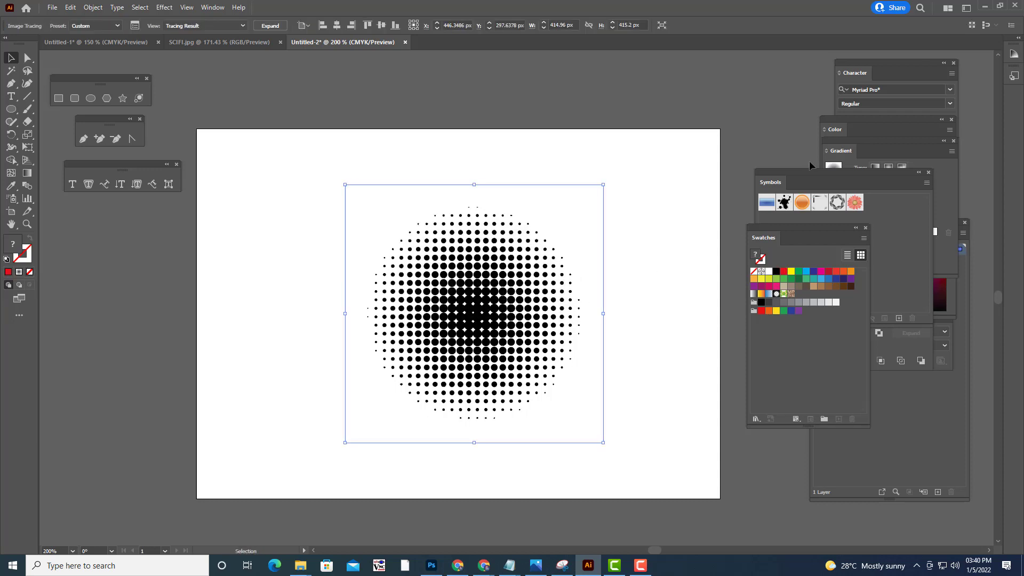
left_click_drag(777, 173, 769, 174)
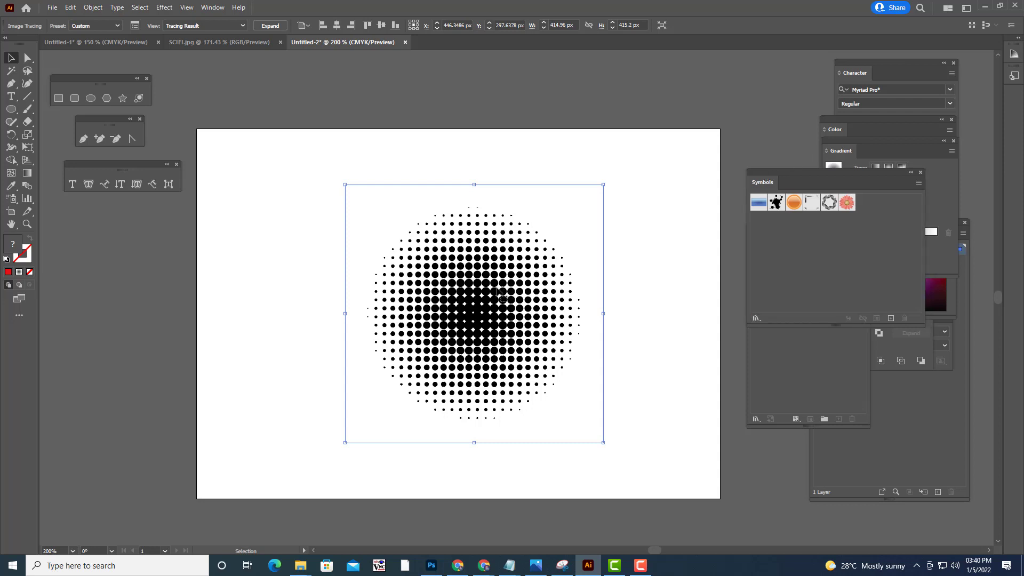
mouse_move(489, 291)
left_mouse_down()
mouse_move(374, 292)
mouse_move(423, 295)
left_mouse_up()
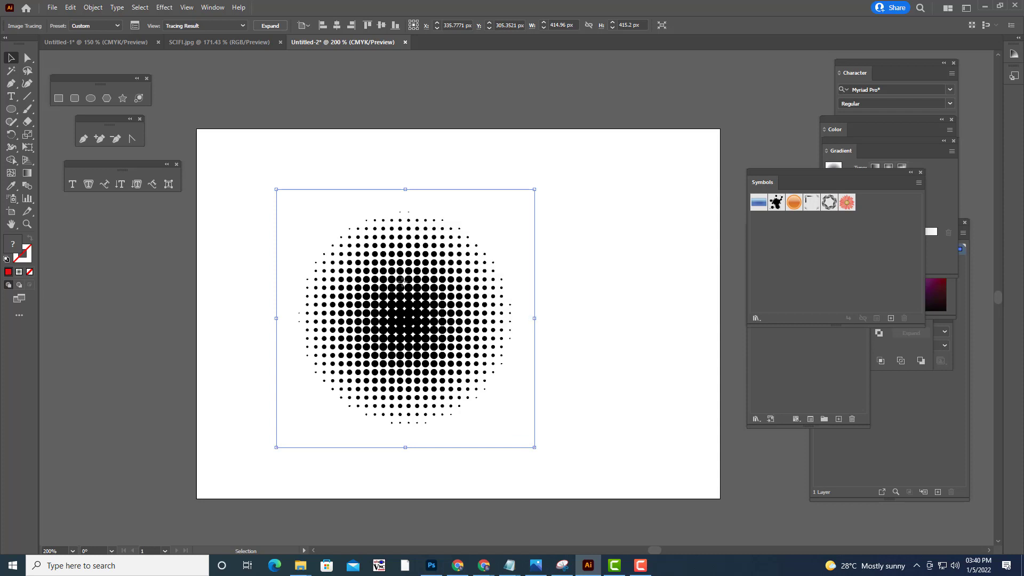
left_click(629, 271)
Save the traced dot circle as a dynamic symbol named DOTS, accepting the expansion of the tracing
left_click_drag(411, 304, 780, 276)
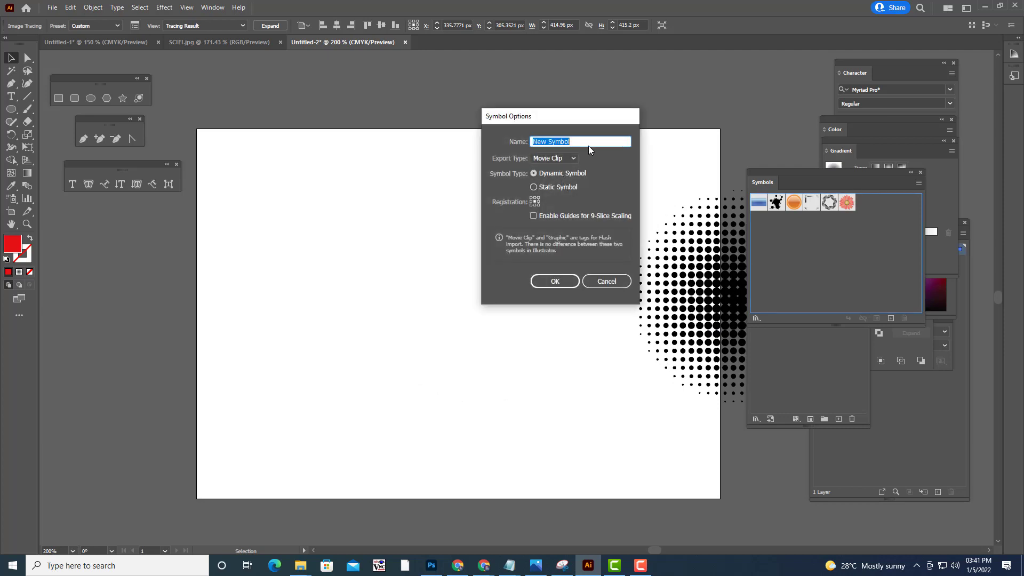
type("DOTS")
left_click(558, 286)
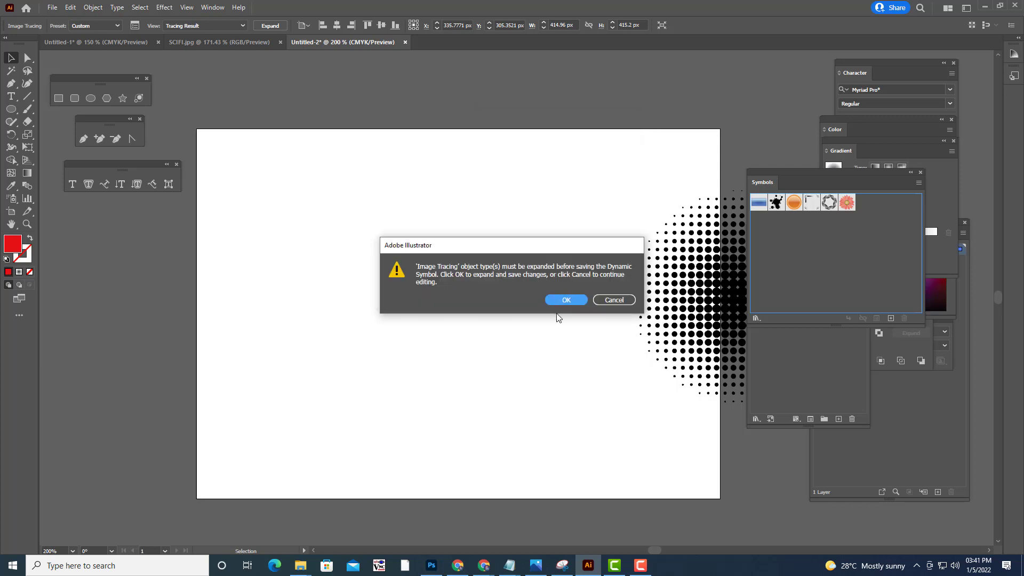
left_click(561, 299)
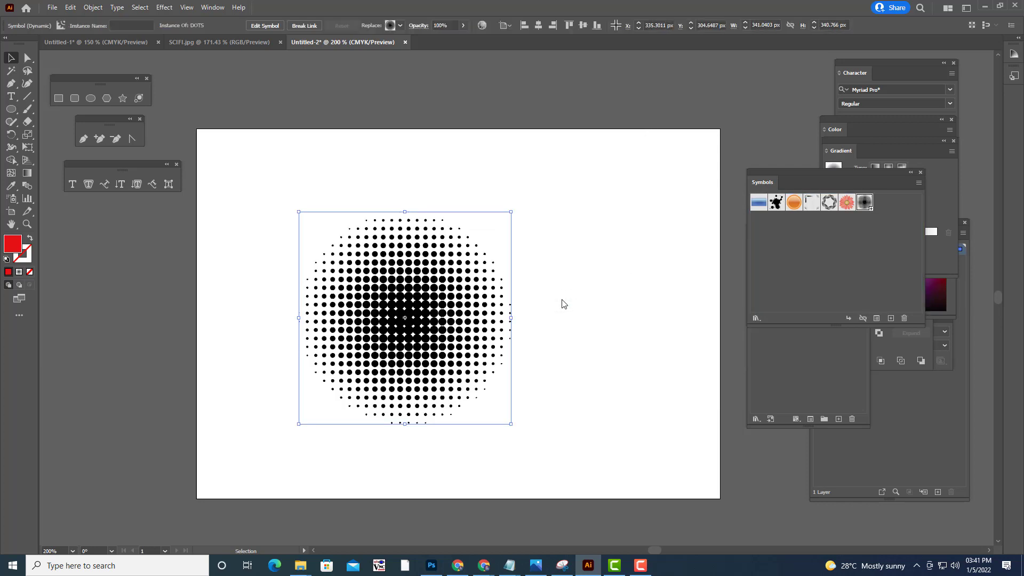
Delete the DOTS symbol instance from the artboard
left_click(549, 272)
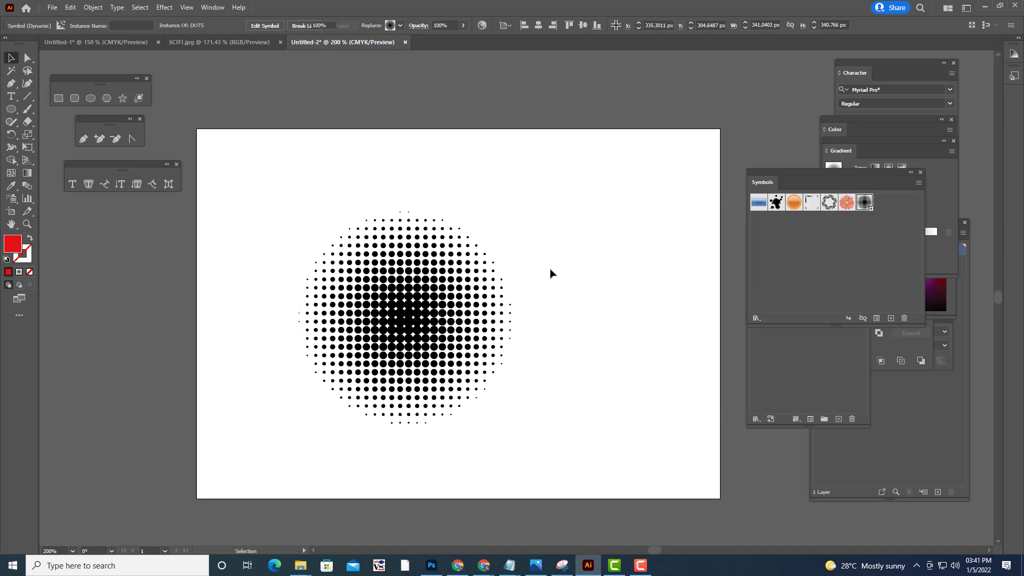
left_click(416, 295)
key("Delete")
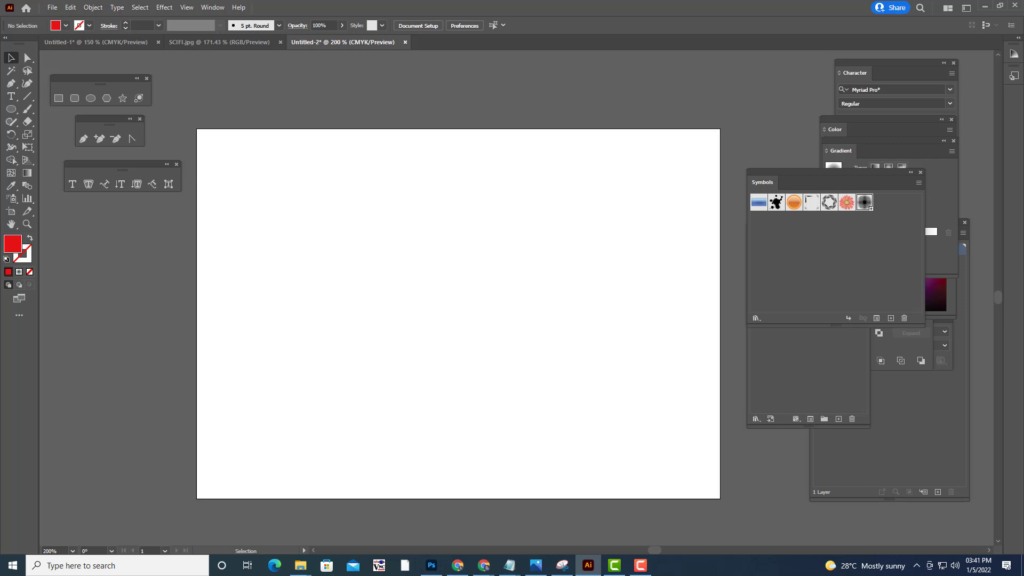
Draw a red circle about 347 px in diameter and cut its path at the uppermost and lowest anchor points
left_click(89, 99)
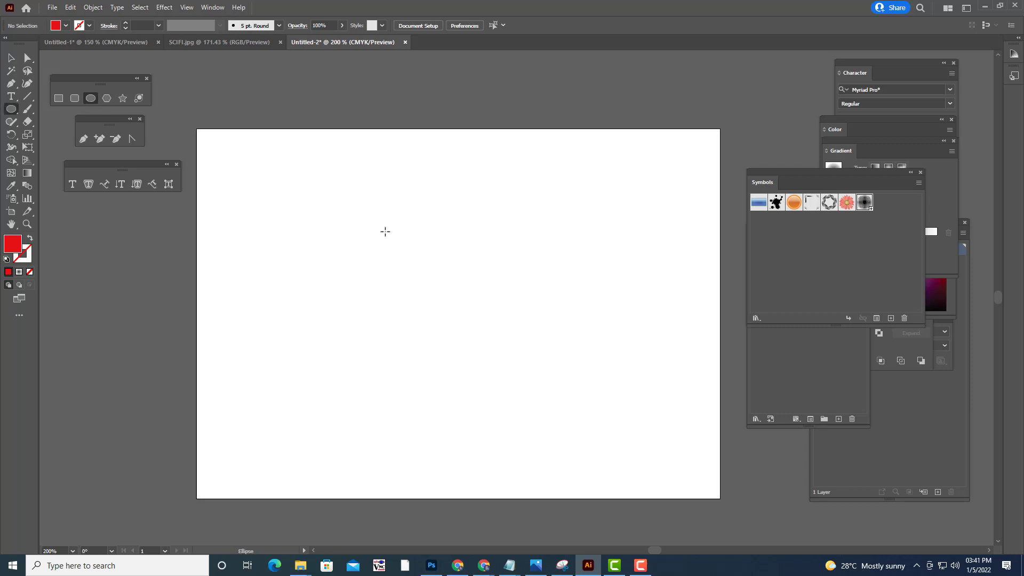
left_click_drag(388, 191, 604, 406)
left_click(28, 58)
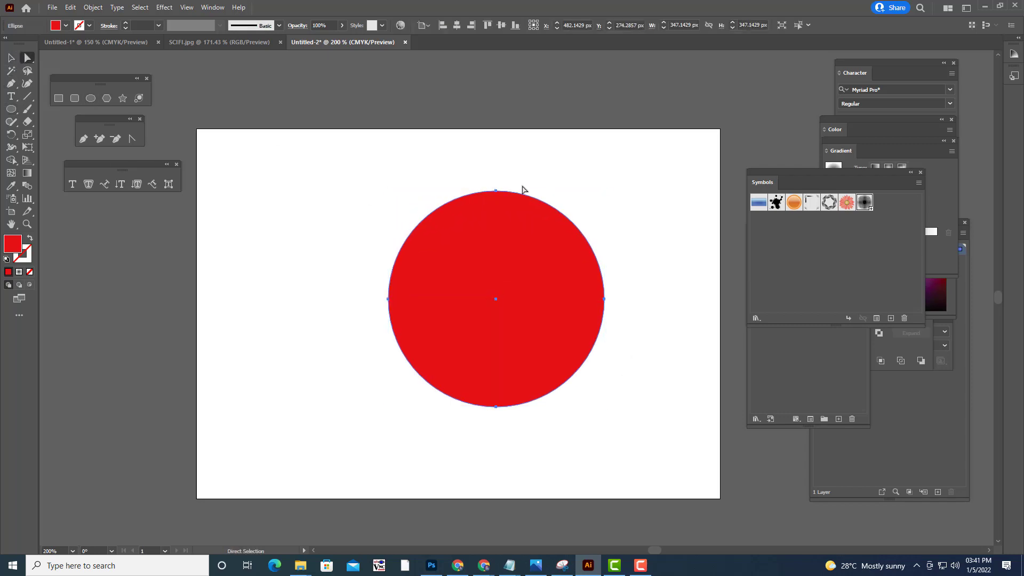
left_click(495, 191)
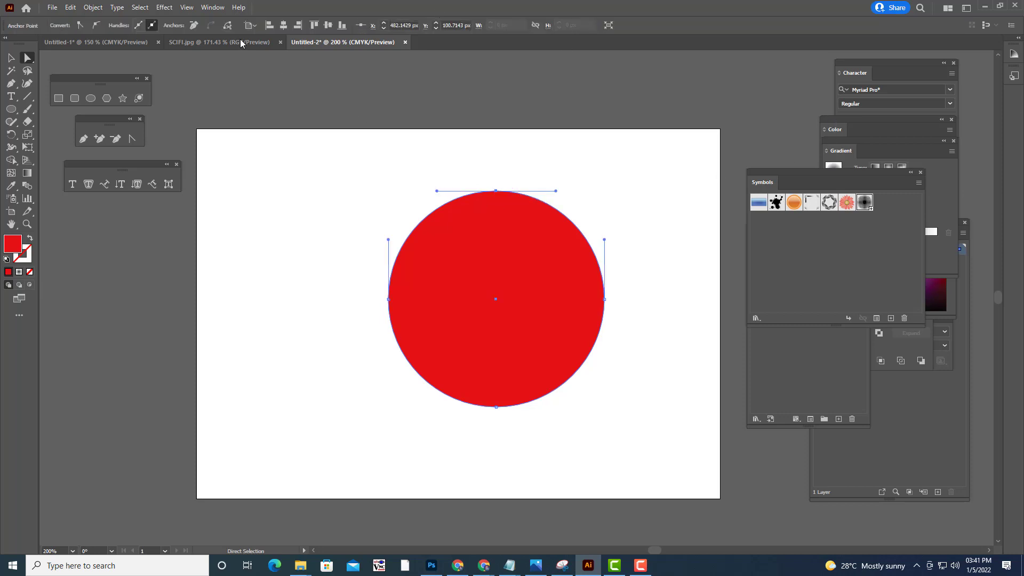
left_click(227, 31)
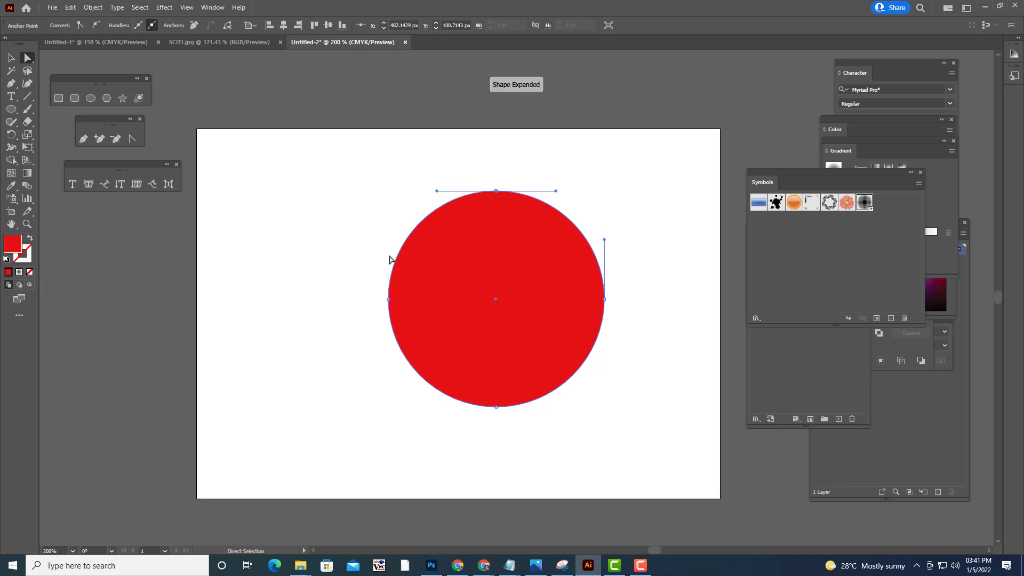
left_click(496, 406)
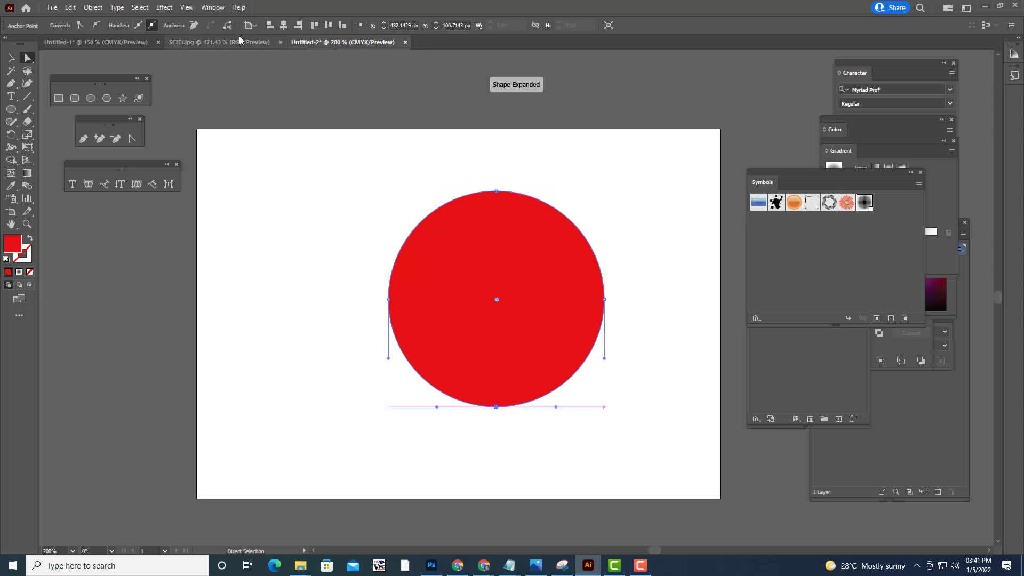
left_click(229, 26)
left_click(9, 57)
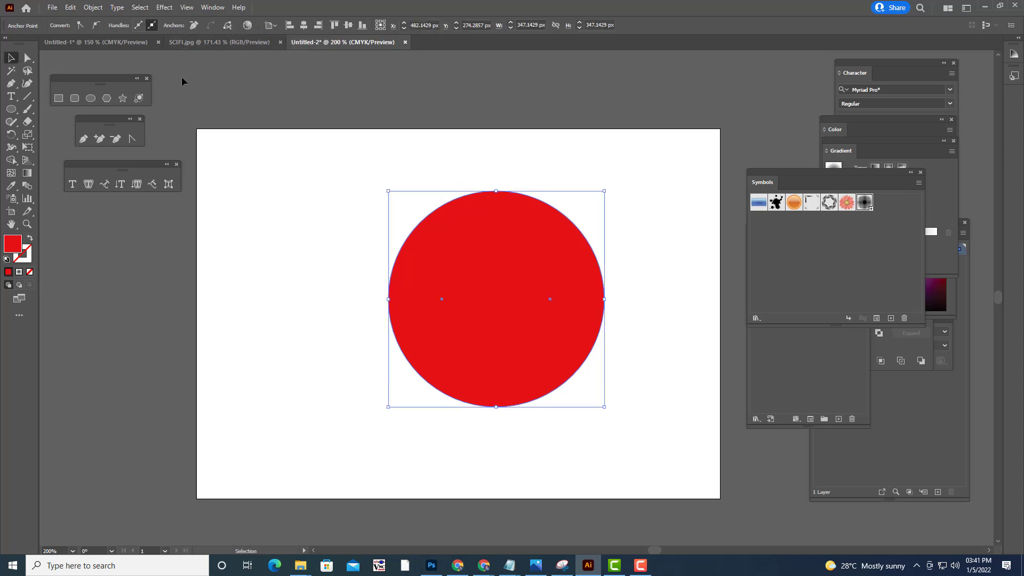
left_click(373, 160)
Delete the right half of the cut circle and shift the remaining left half slightly left and down
left_click(556, 236)
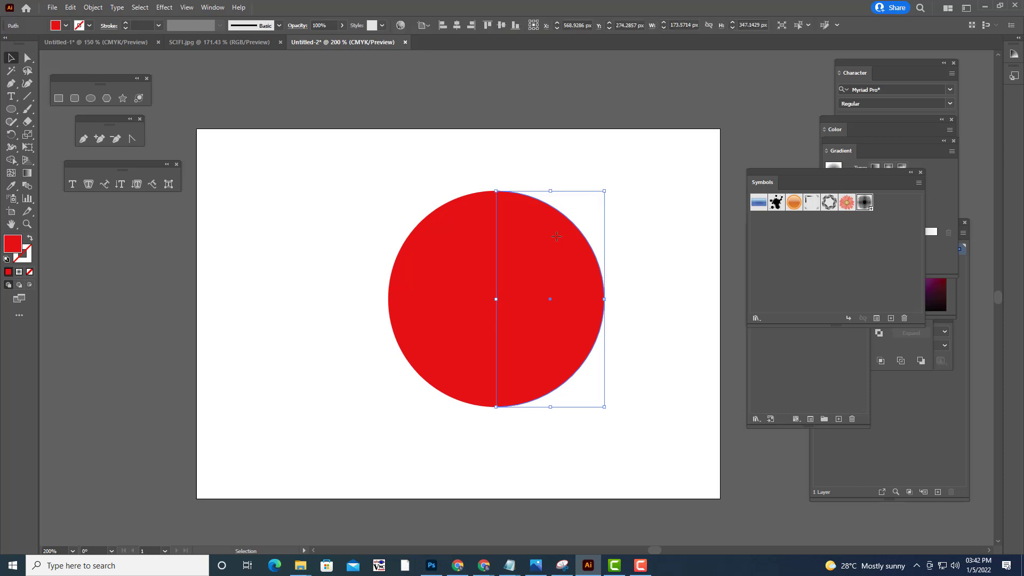
key("Delete")
left_click(475, 239)
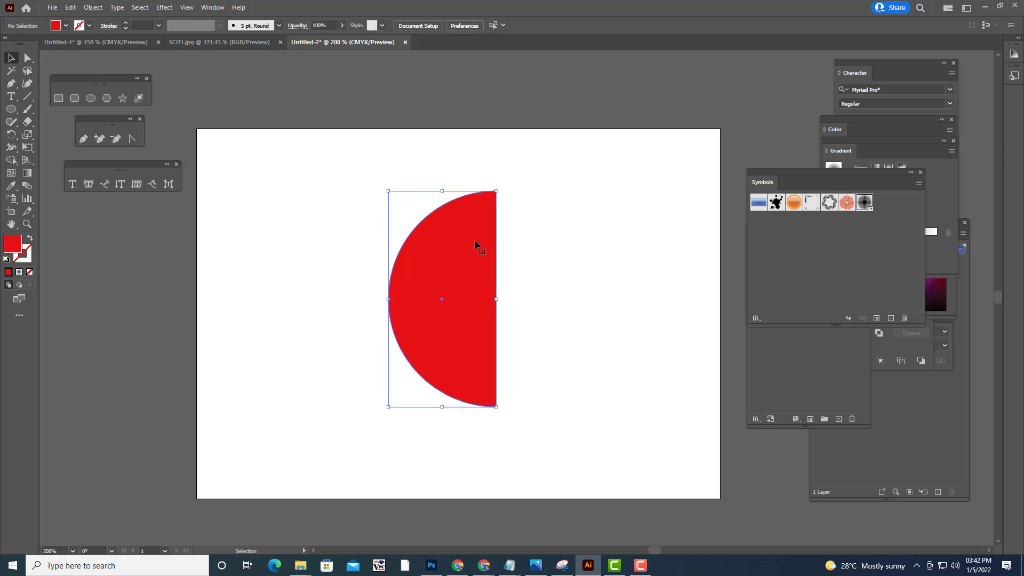
left_click_drag(475, 239, 461, 247)
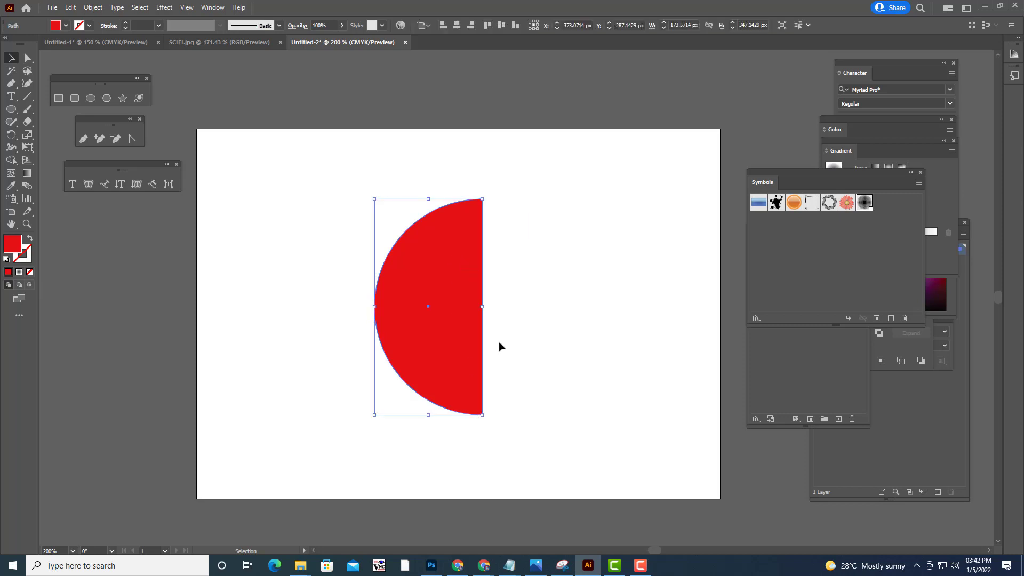
Apply the 3D Revolve (Classic) effect to the red half circle, revolving 360° from the Right Edge
left_click(164, 7)
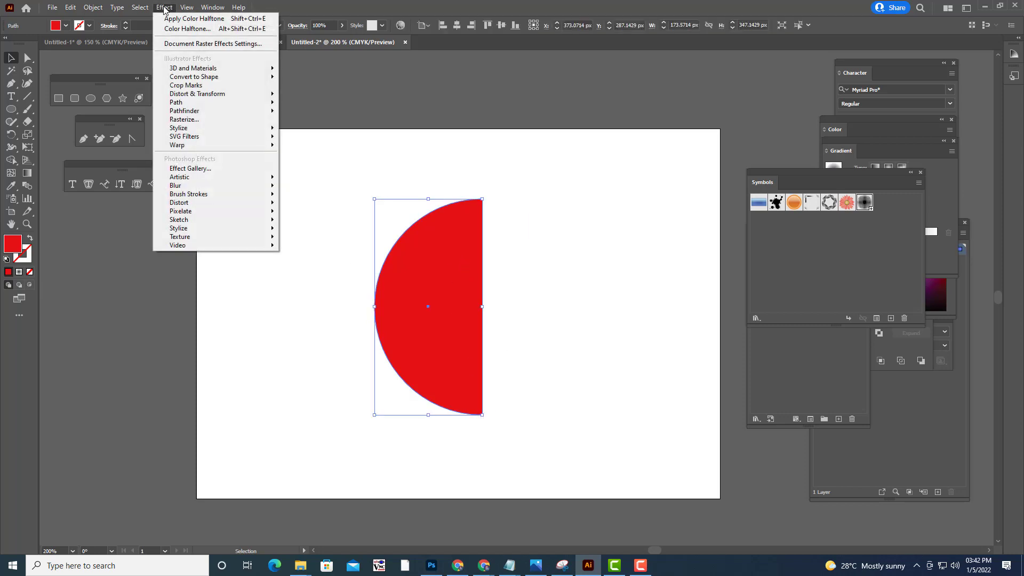
mouse_move(193, 68)
mouse_move(325, 133)
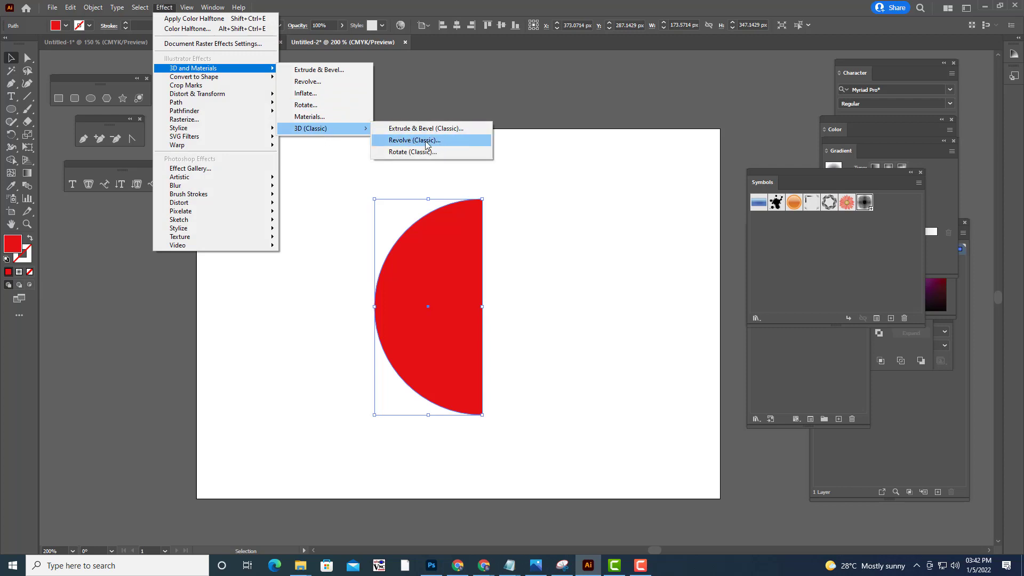
left_click(426, 142)
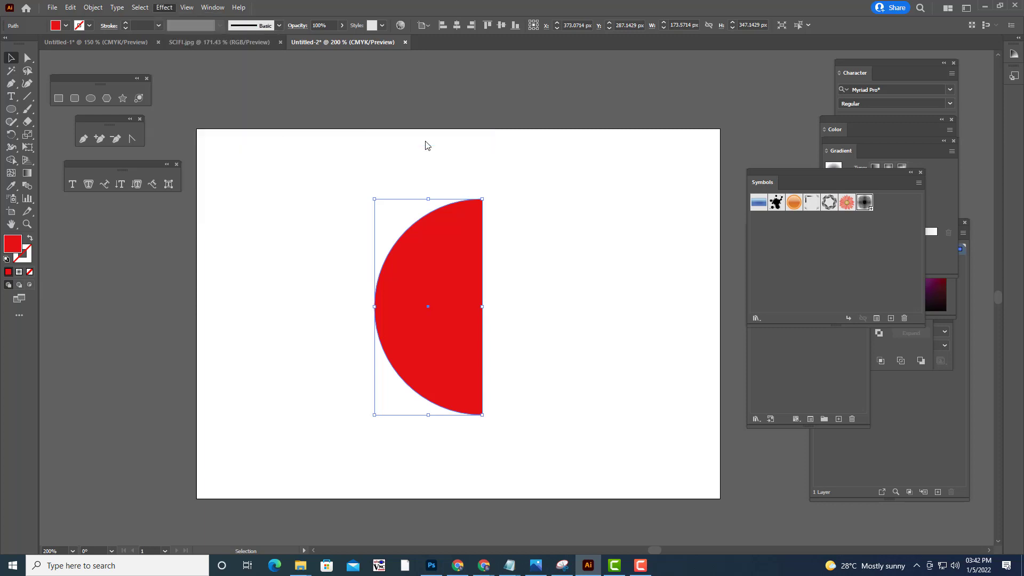
left_click_drag(695, 50, 672, 52)
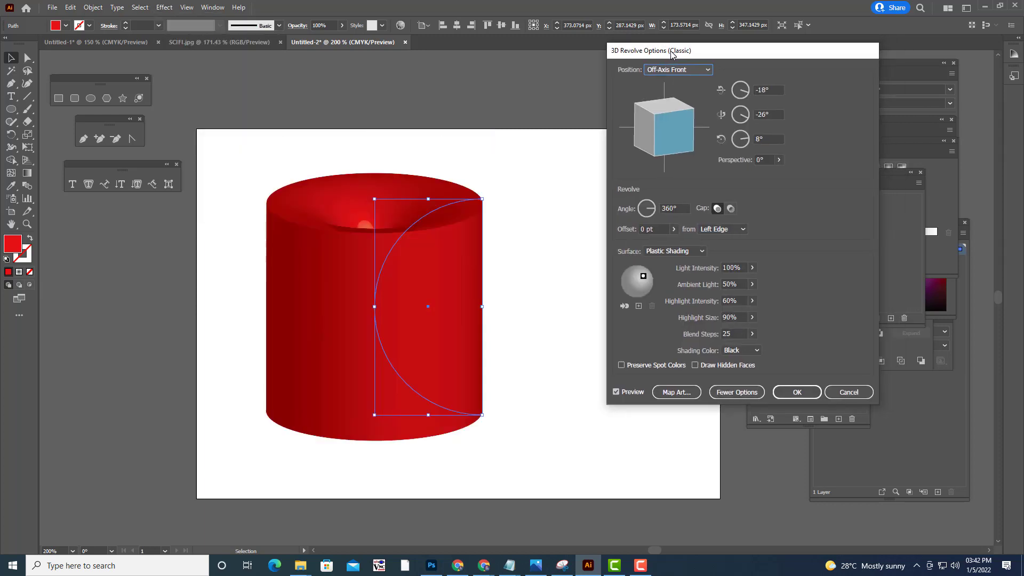
left_click(731, 235)
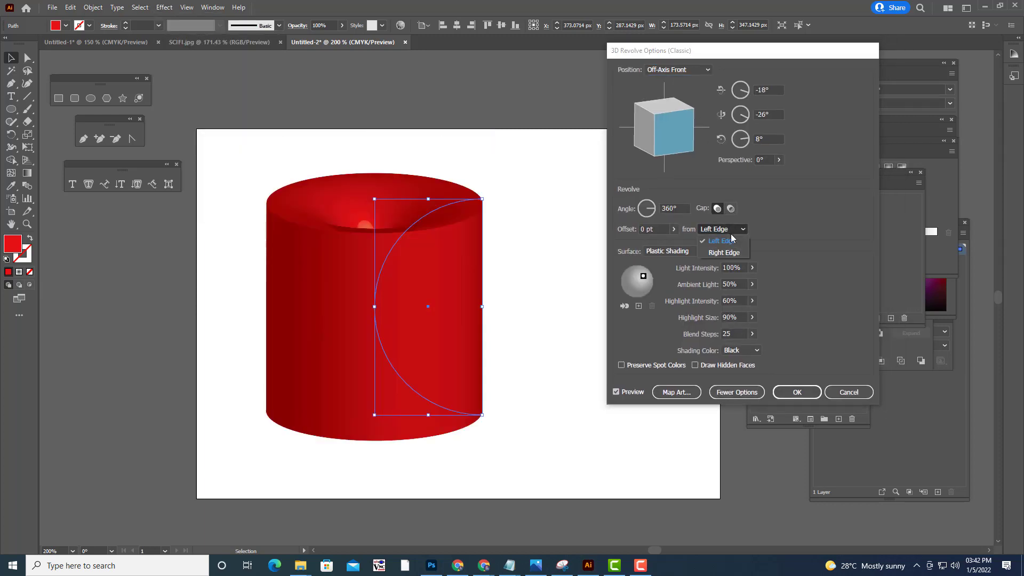
left_click(725, 253)
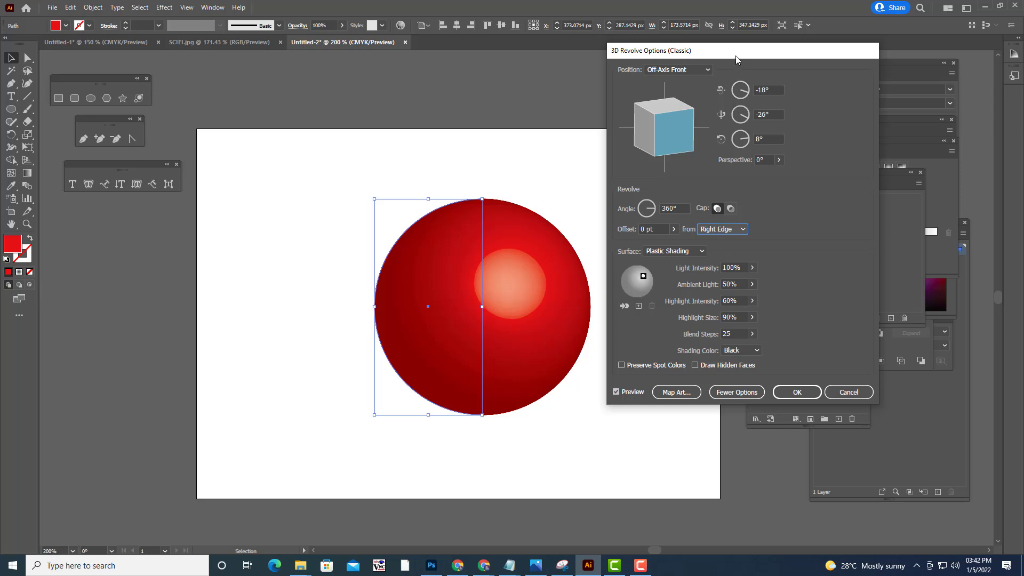
Set the sphere's plastic shading to a highlight size of 1% and a highlight intensity of 11%
left_click_drag(737, 55, 746, 26)
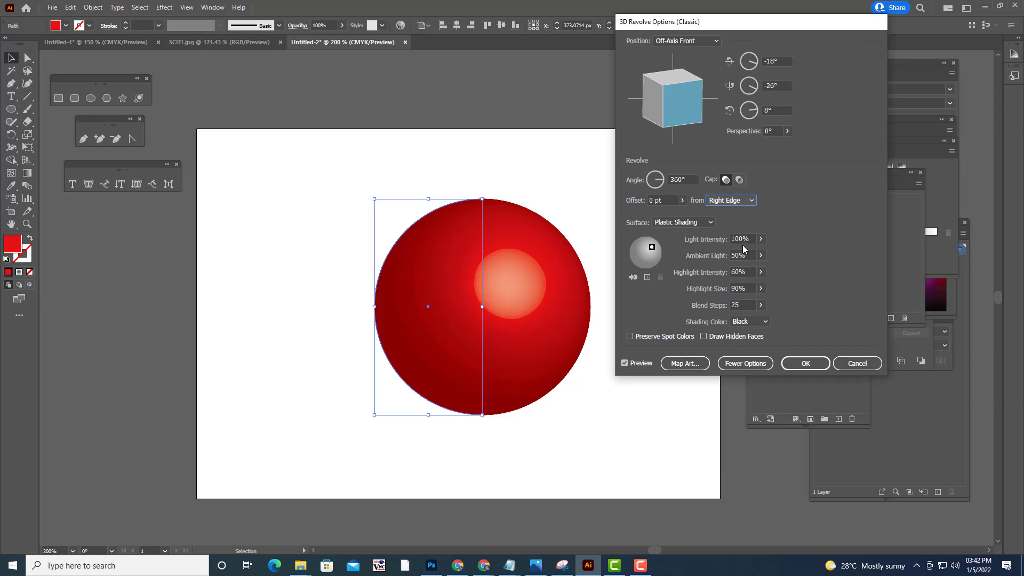
left_click(759, 291)
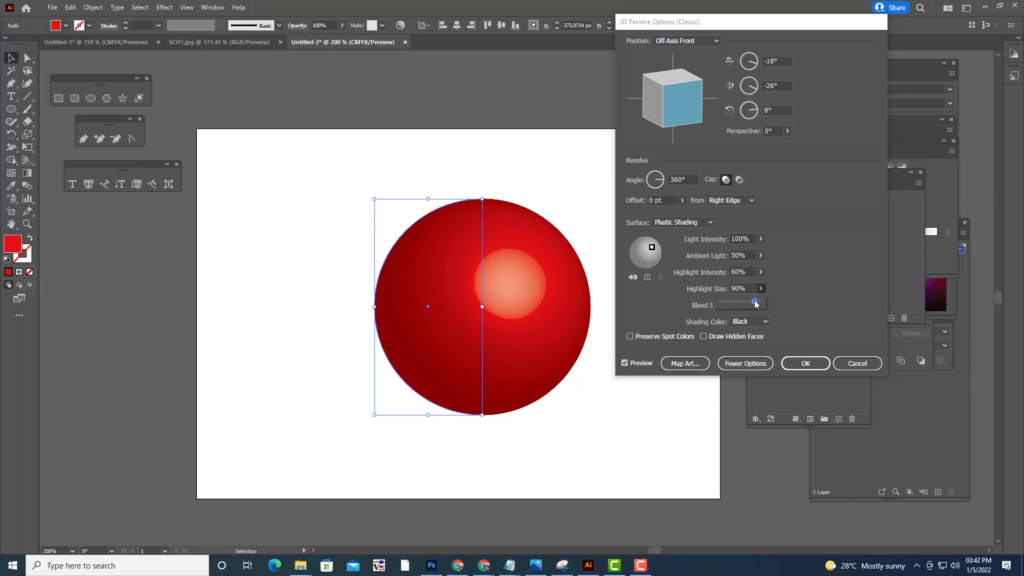
left_click_drag(753, 304, 722, 304)
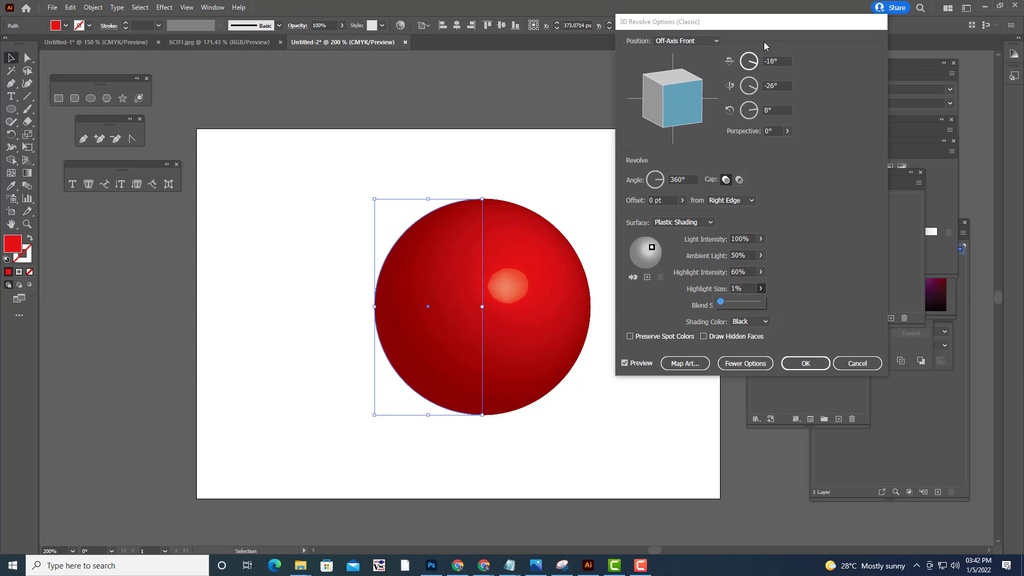
left_click(762, 27)
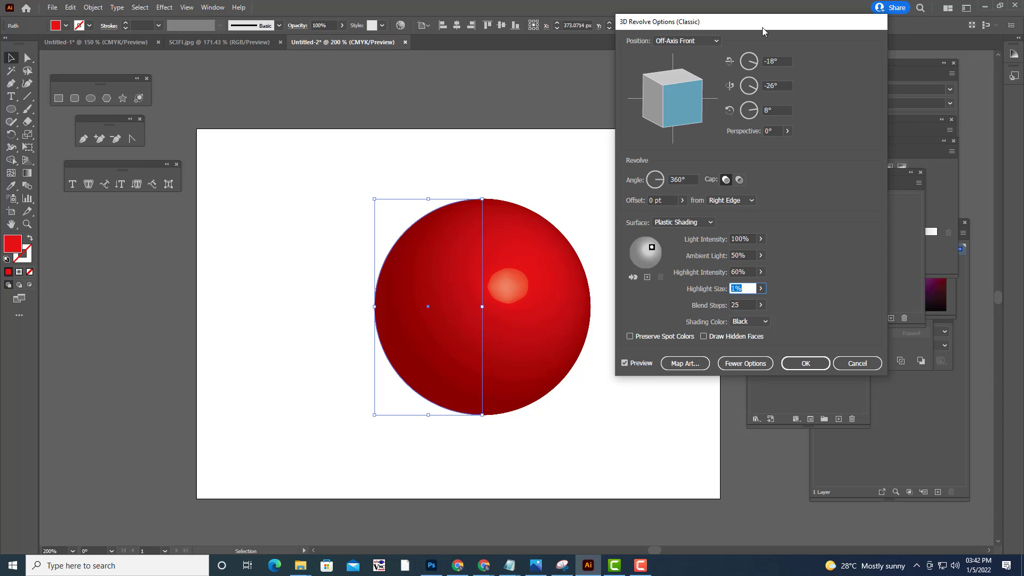
left_click_drag(760, 272, 728, 289)
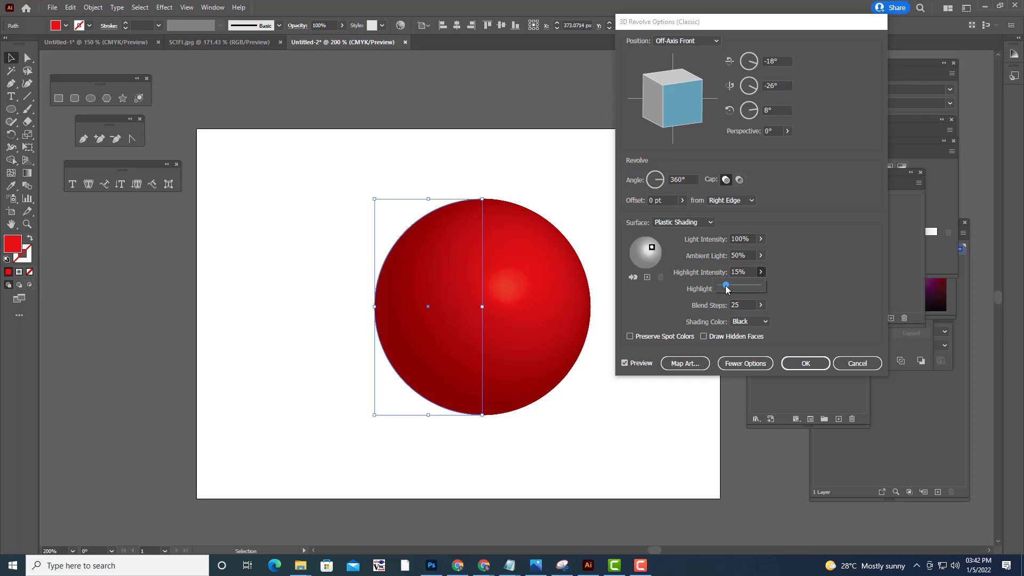
left_click(820, 215)
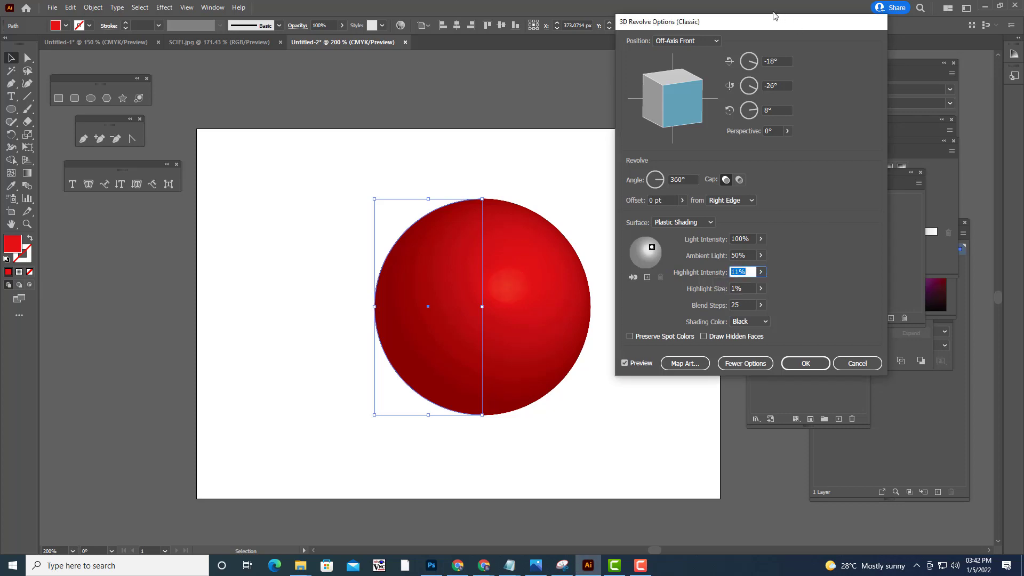
left_click_drag(774, 16, 765, 17)
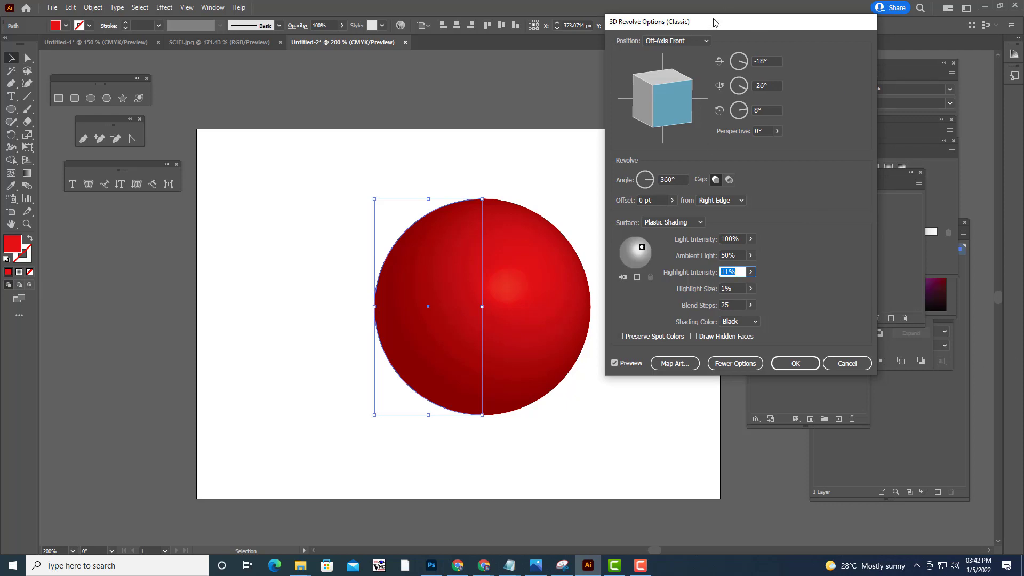
left_click_drag(714, 23, 707, 23)
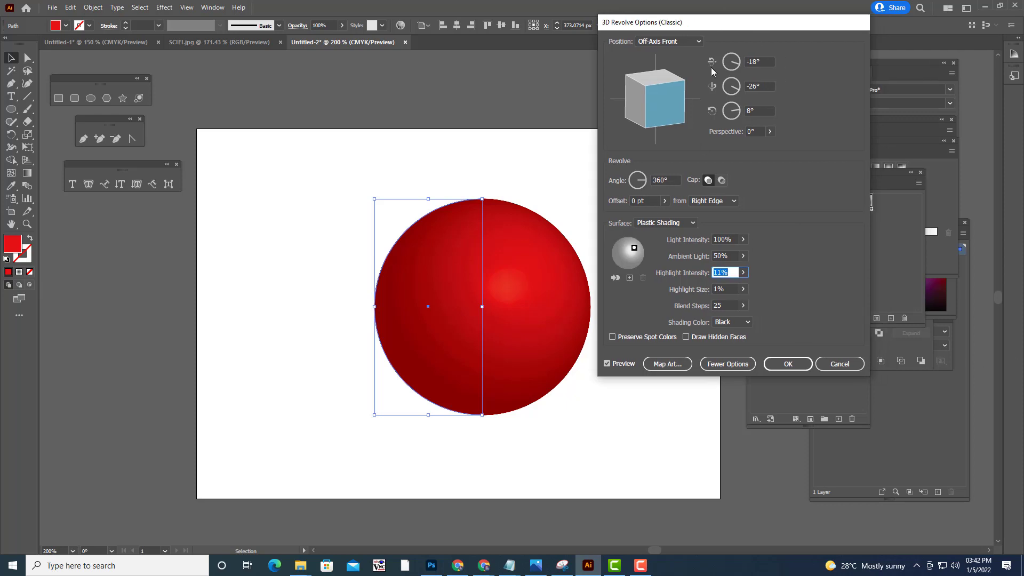
Map the DOTS symbol onto the sphere's surface and enlarge it to nearly the full height of the map grid
left_click(662, 365)
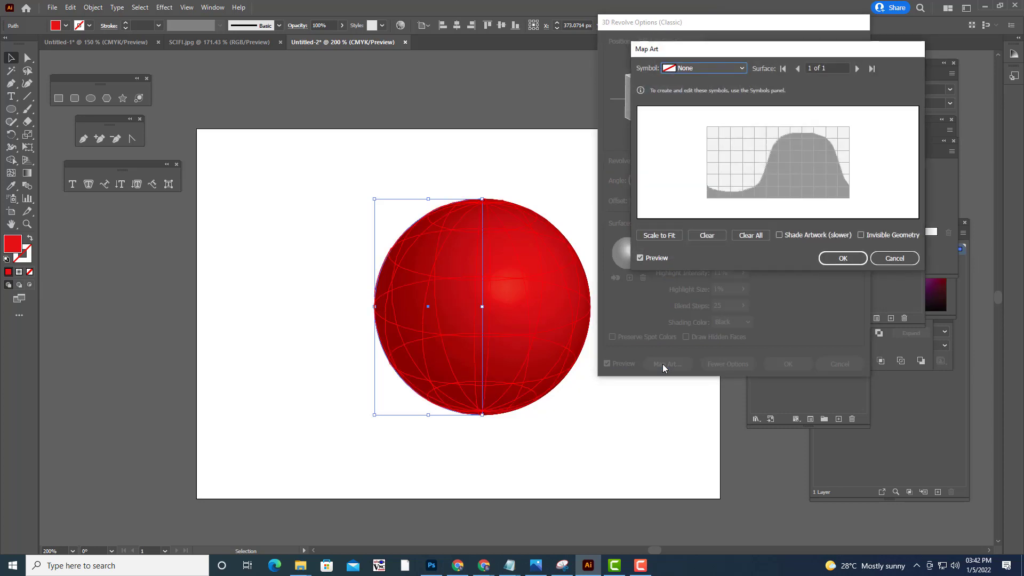
left_click_drag(717, 53, 703, 57)
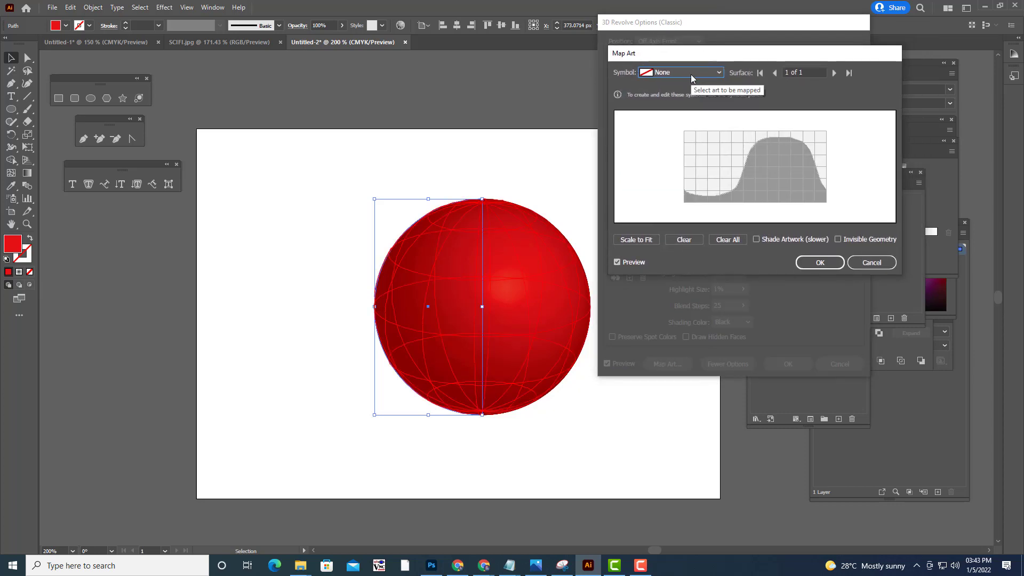
left_click(690, 74)
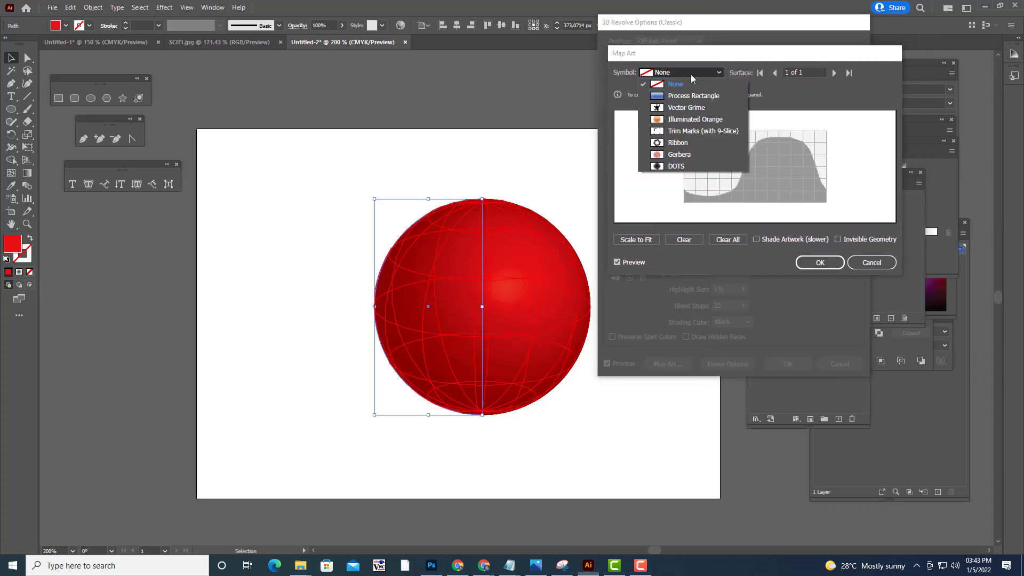
left_click(675, 166)
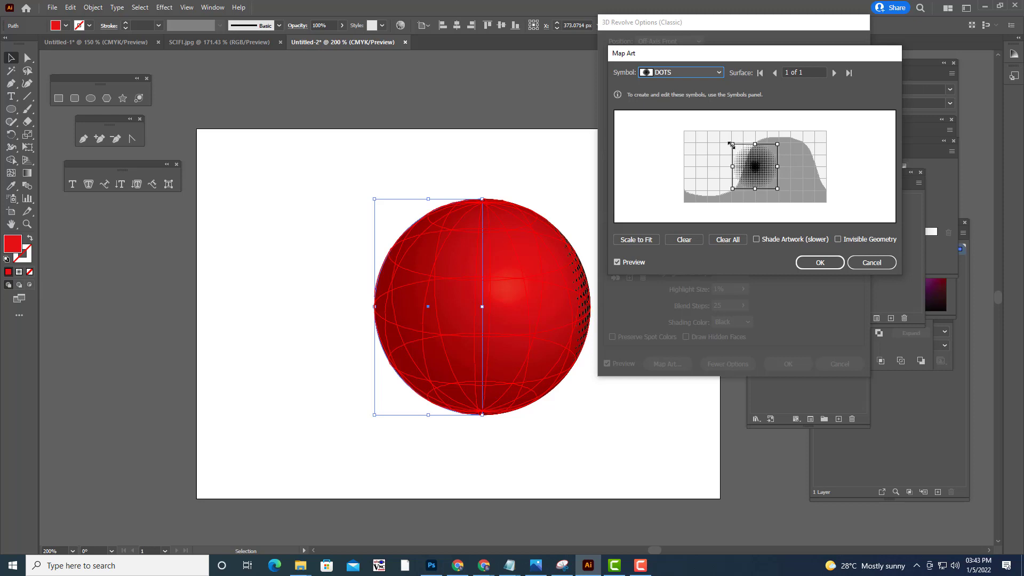
left_click_drag(731, 145, 720, 133)
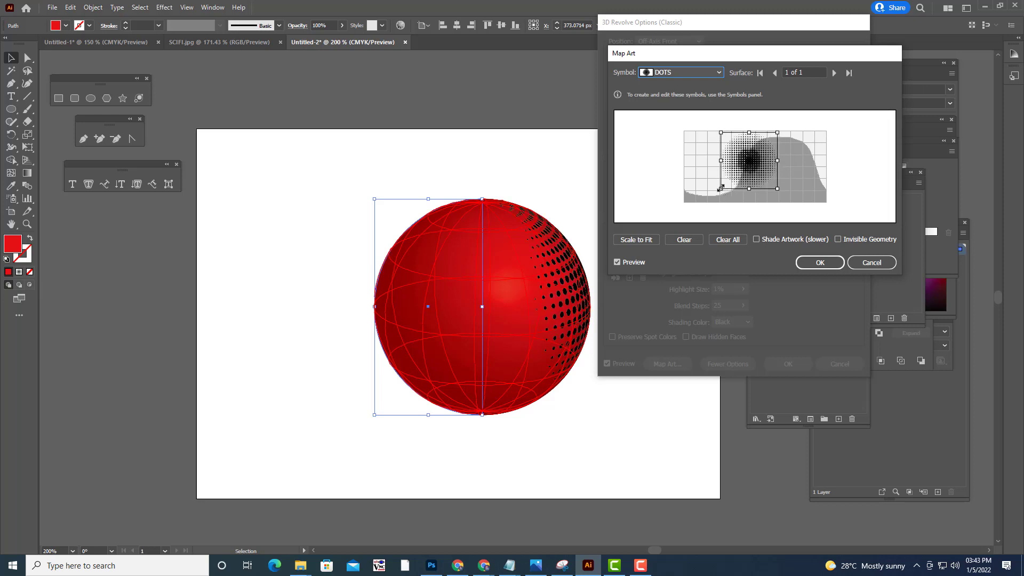
left_click_drag(721, 189, 710, 200)
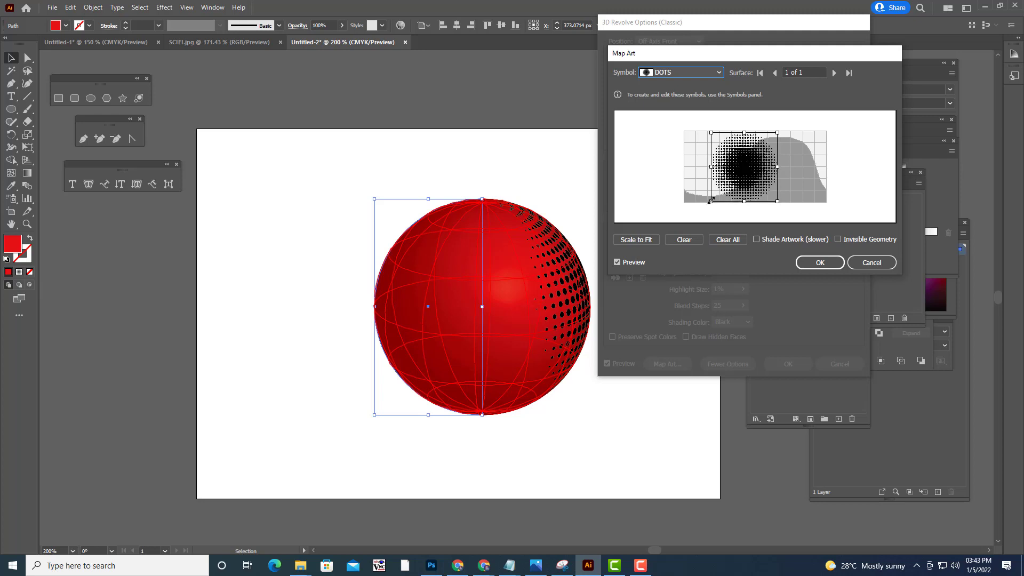
left_click_drag(753, 165, 761, 166)
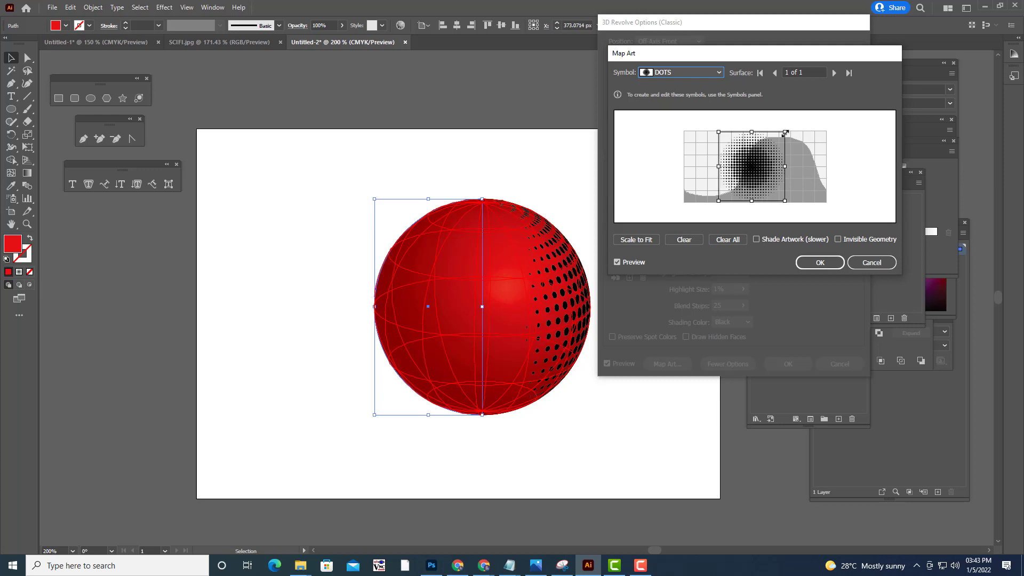
left_click_drag(785, 132, 744, 148)
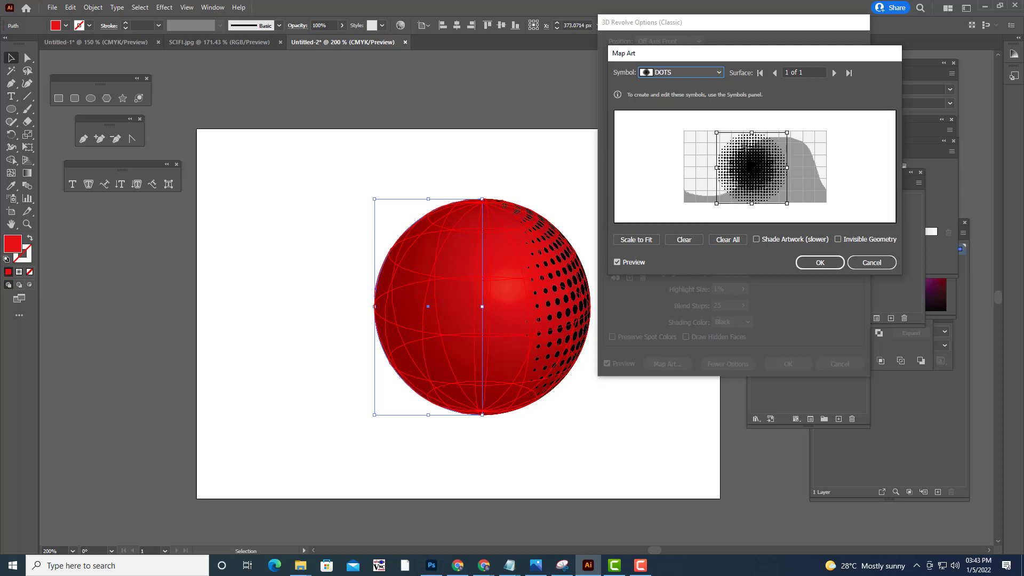
Make the sphere geometry invisible, shift the mapped dots slightly right, rotate them a little clockwise, and apply the mapping and revolve
left_click(838, 239)
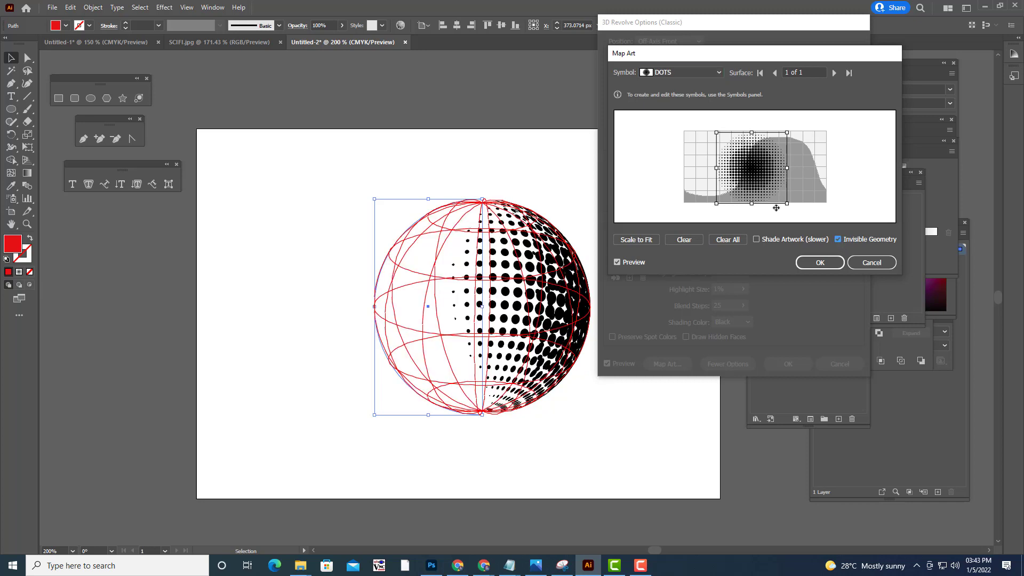
left_click_drag(753, 177, 774, 176)
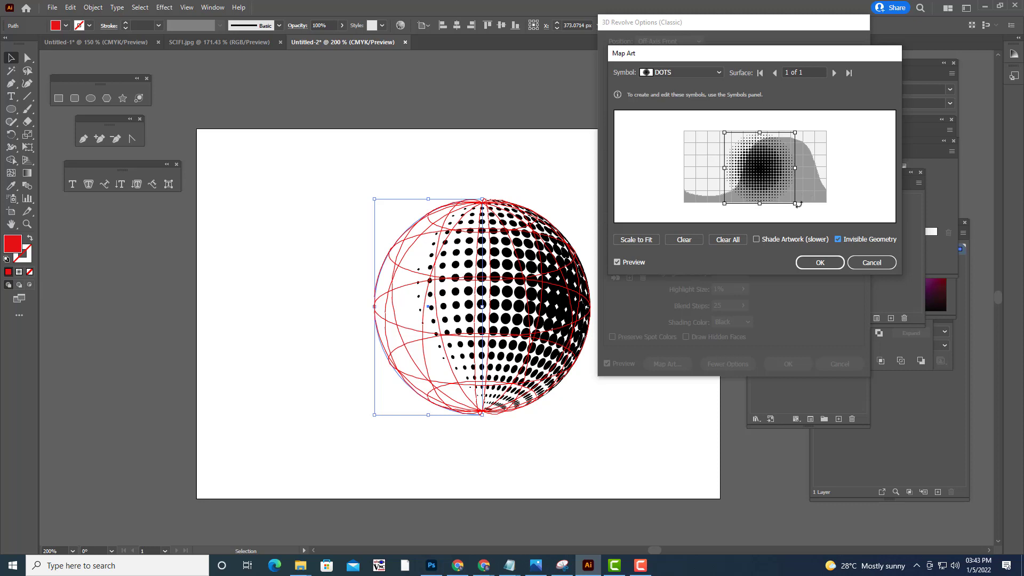
mouse_move(797, 204)
left_mouse_down()
mouse_move(805, 197)
mouse_move(798, 207)
left_mouse_up()
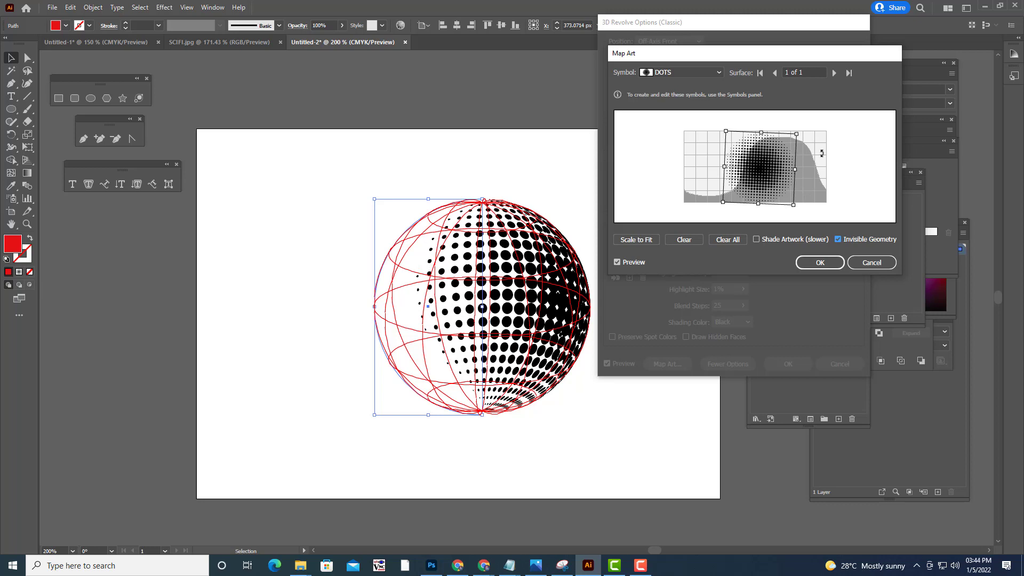
left_click(824, 258)
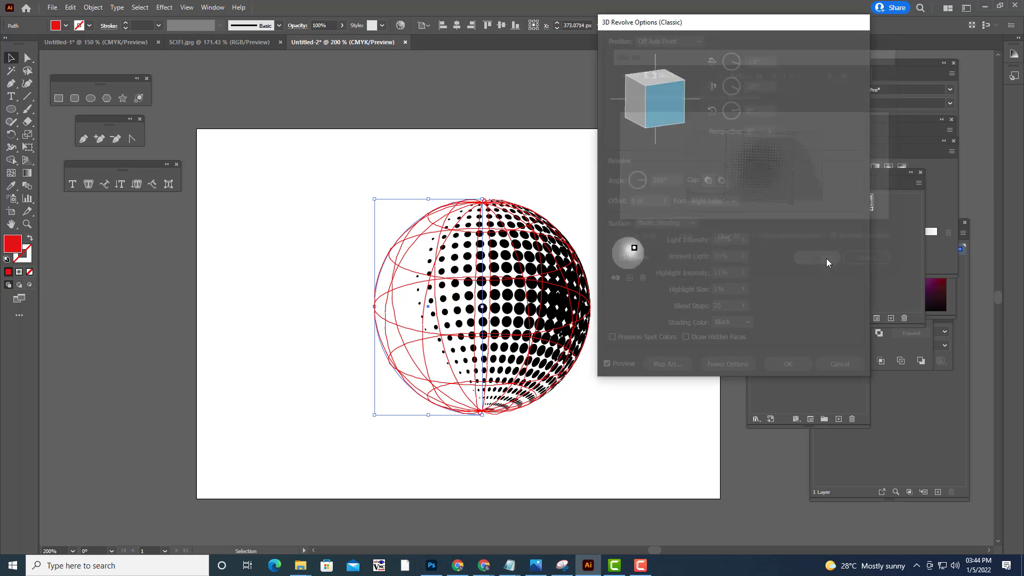
left_click(778, 368)
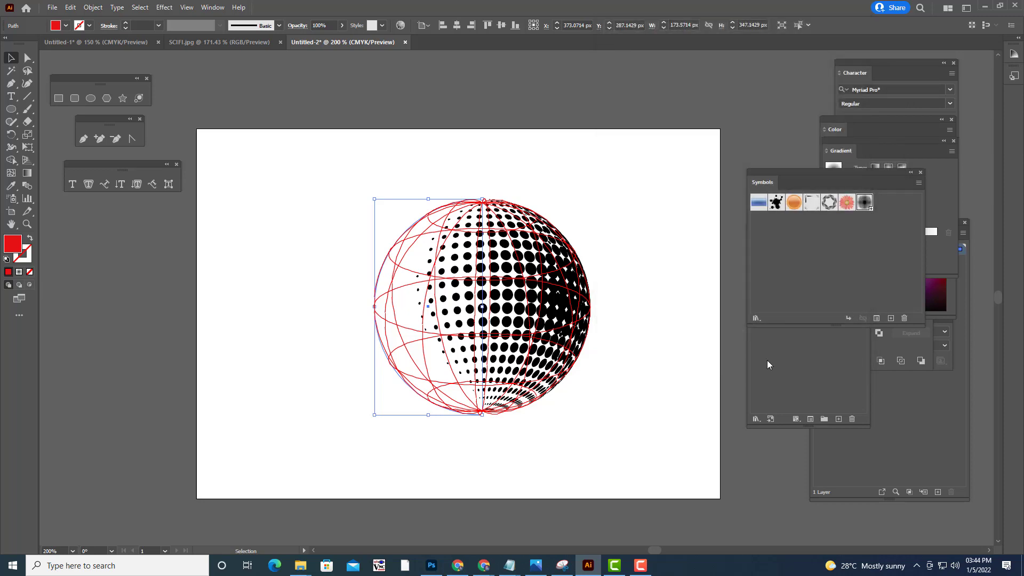
Expand the appearance of the revolved dot sphere
left_click(647, 291)
left_click(565, 291)
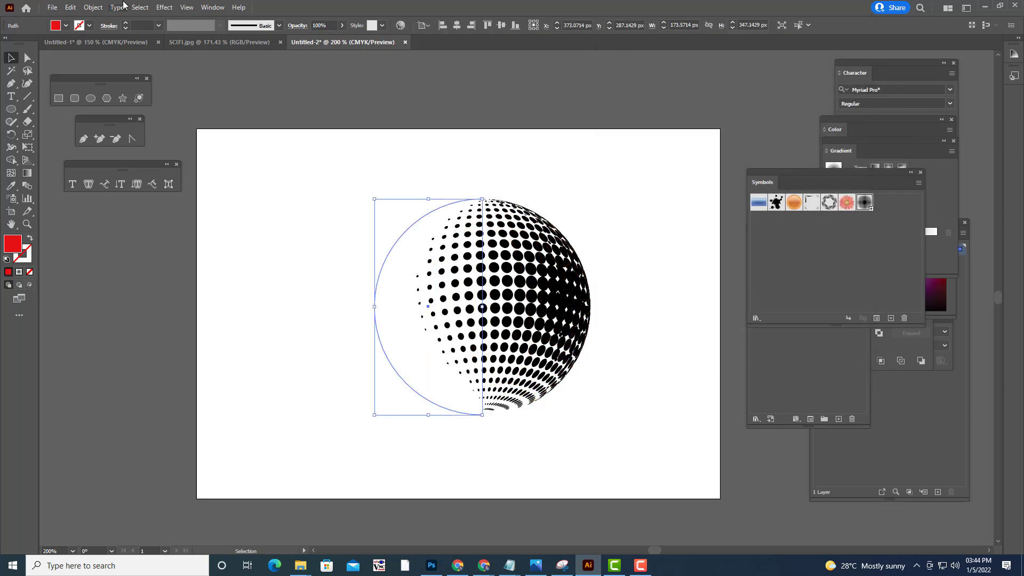
left_click(94, 7)
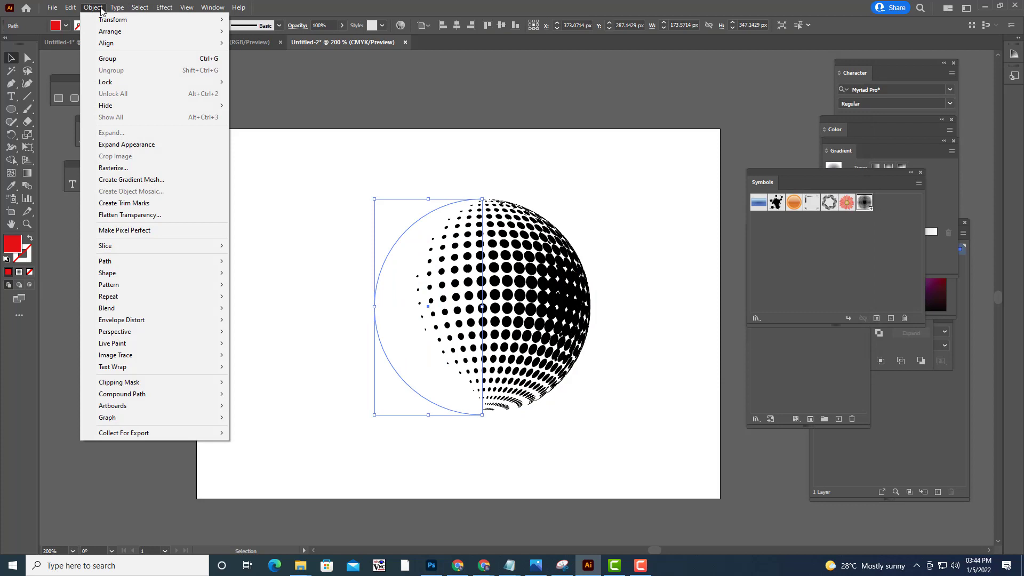
left_click(158, 142)
left_click(567, 127)
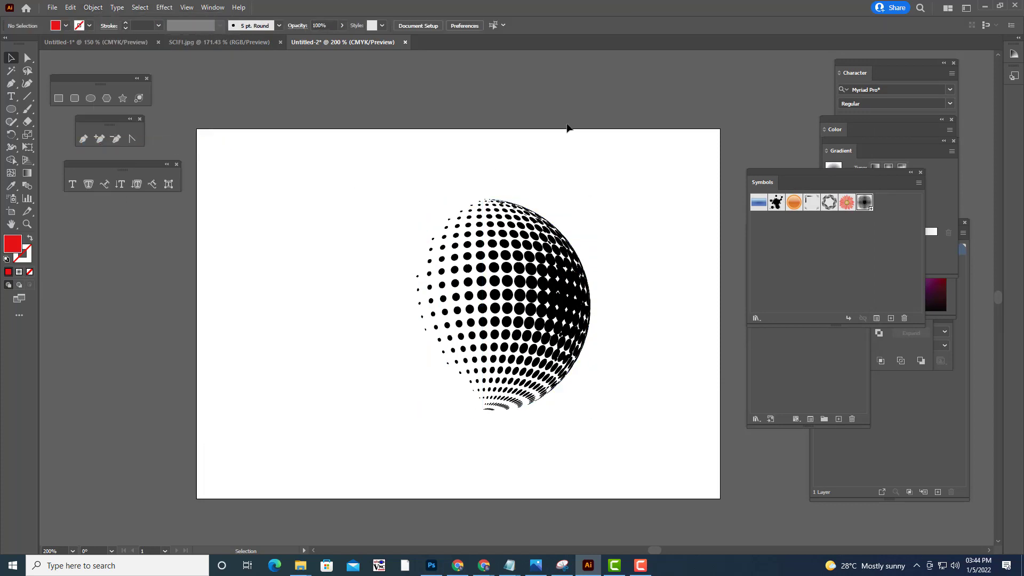
Ungroup the expanded dot sphere repeatedly down to its clip groups
left_click(543, 244)
right_click(546, 246)
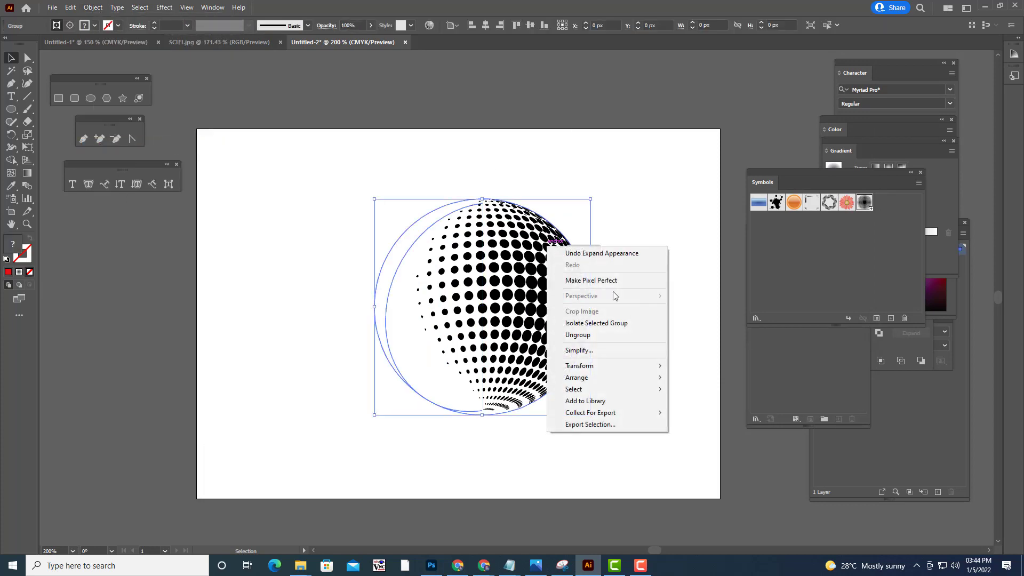
left_click(577, 334)
left_click(660, 361)
left_click(544, 288)
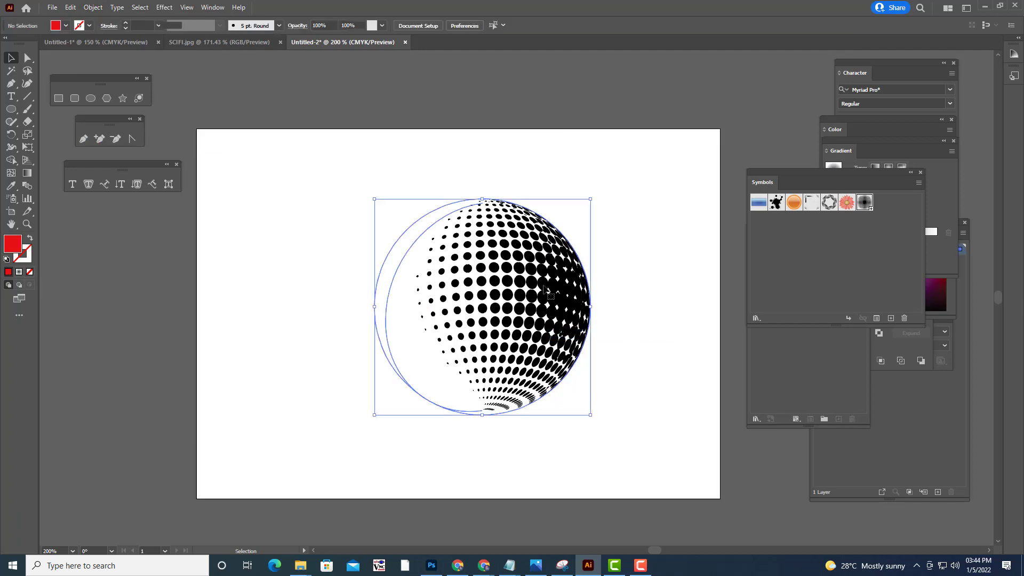
right_click(544, 287)
left_click(599, 374)
left_click(679, 402)
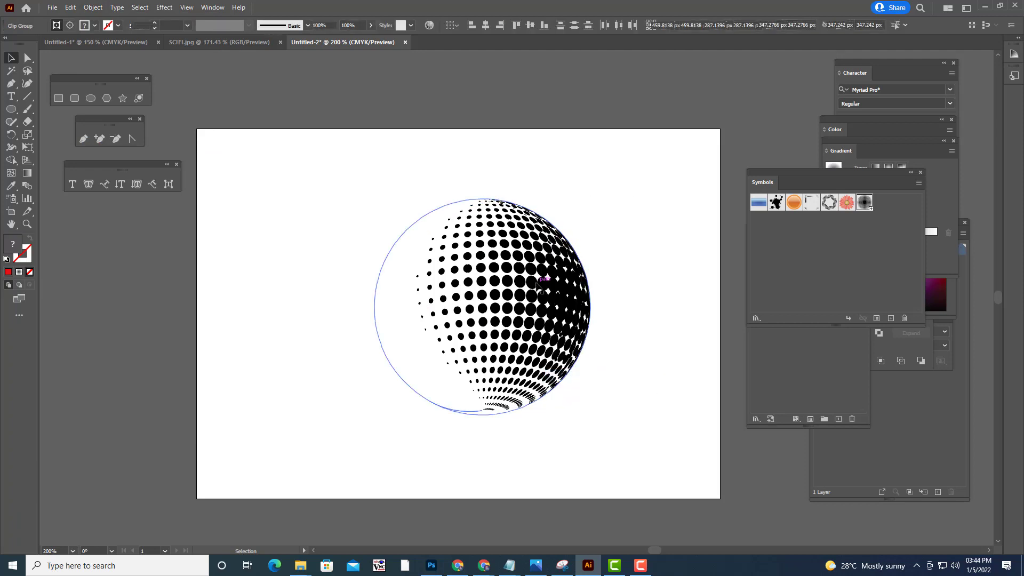
Release the clipping mask on the dot sphere and deselect the artwork
right_click(538, 283)
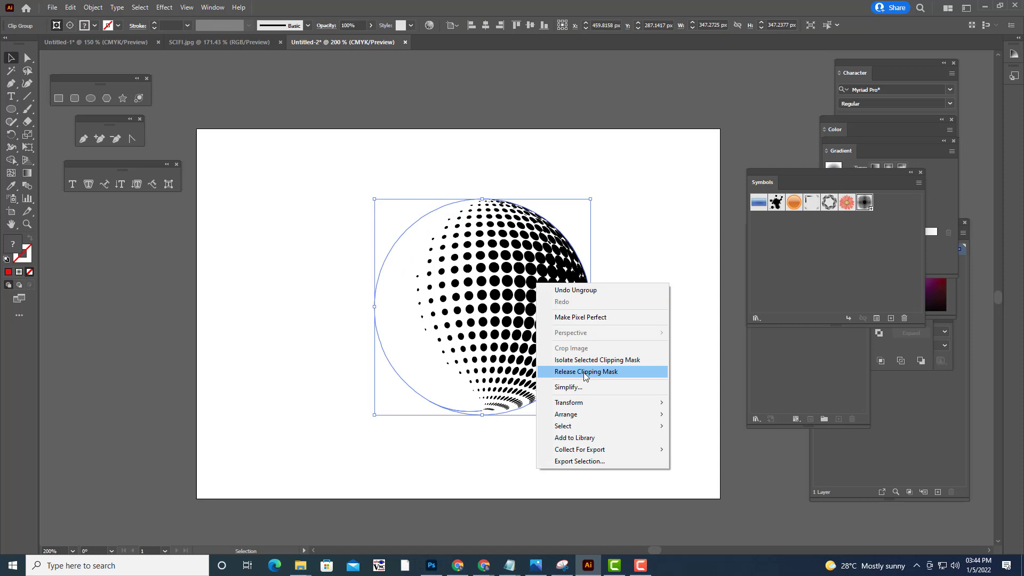
left_click(583, 372)
left_click(443, 190)
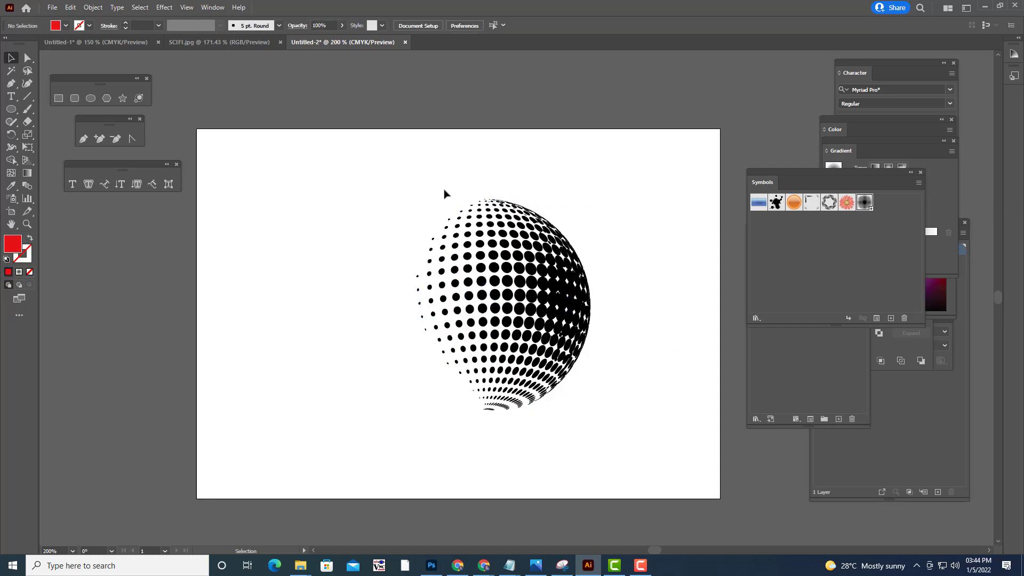
Delete the leftover clip group around the dot sphere and shift the dots slightly up and left
left_click(449, 203)
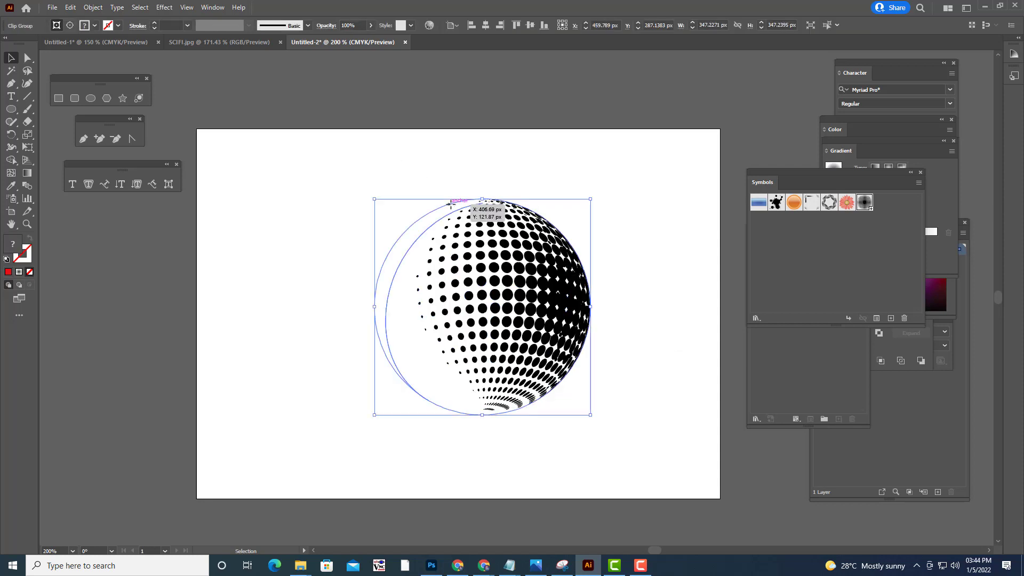
key("Delete")
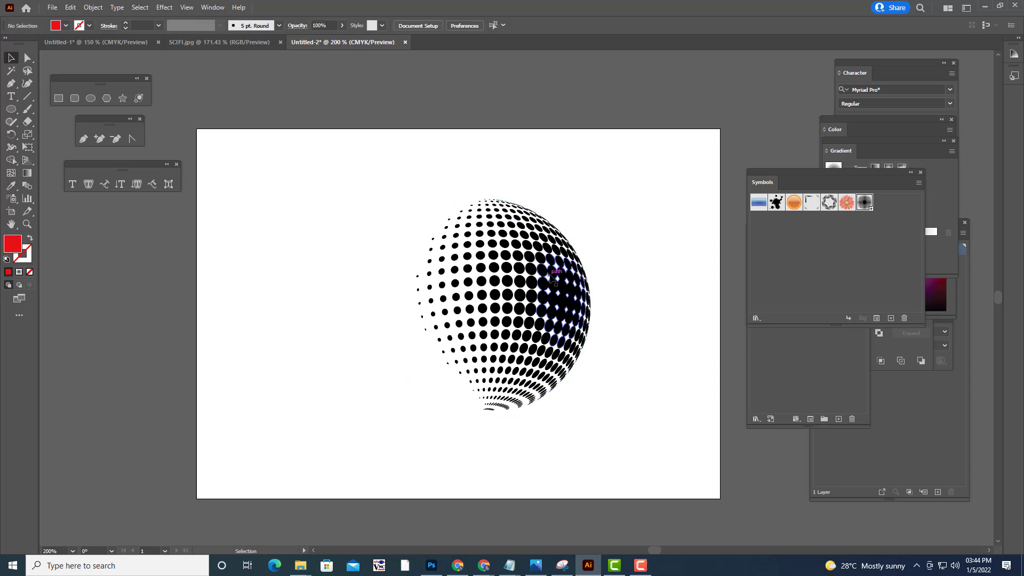
left_click(552, 277)
left_click_drag(552, 277, 529, 335)
right_click(545, 265)
left_click(574, 352)
left_click(644, 354)
left_click(614, 293)
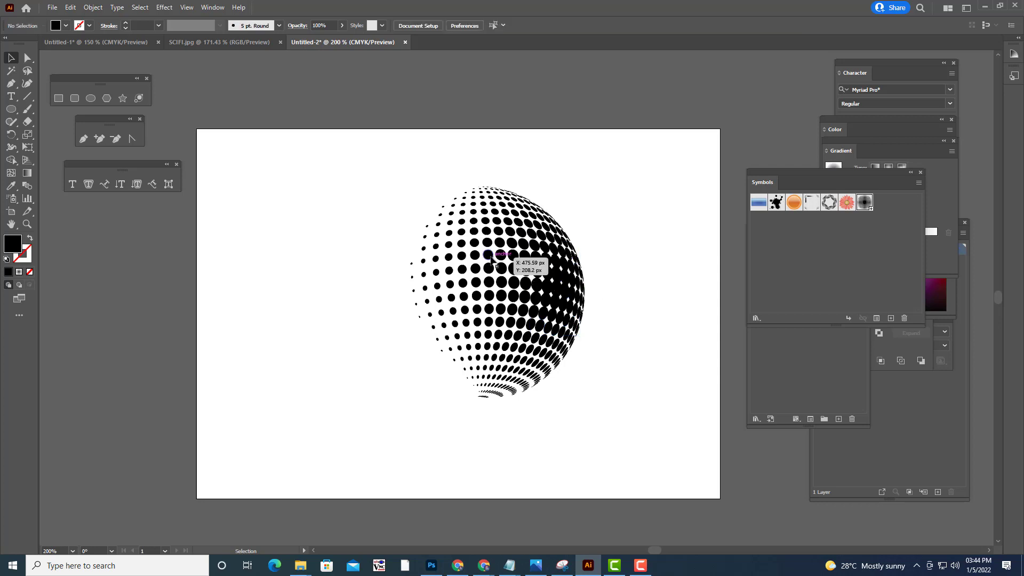
Delete the leftover circular outline behind the dot sphere
left_click_drag(488, 254, 621, 288)
left_click_drag(343, 150, 635, 414)
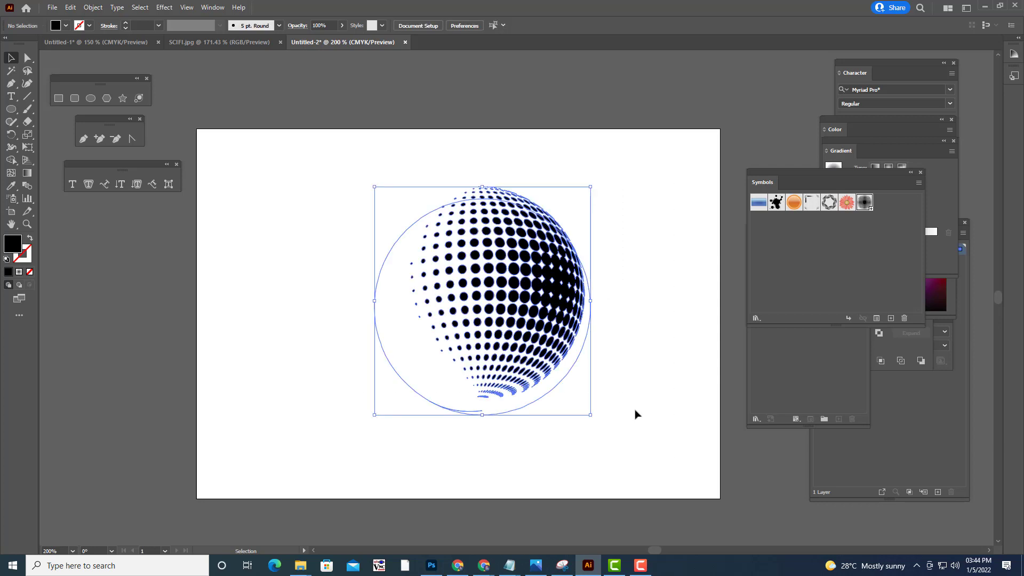
left_click(605, 347)
left_click(580, 353)
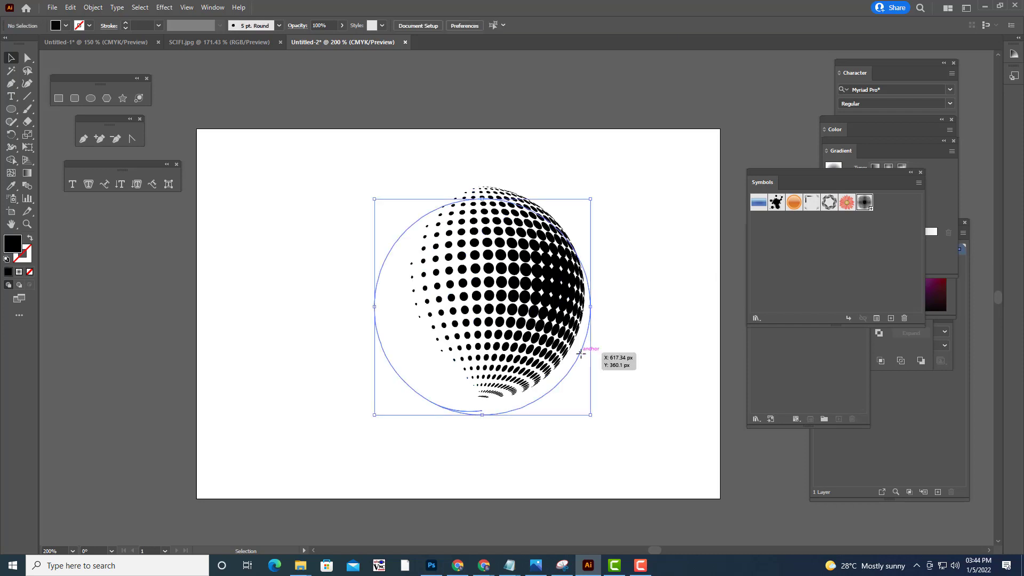
key("Delete")
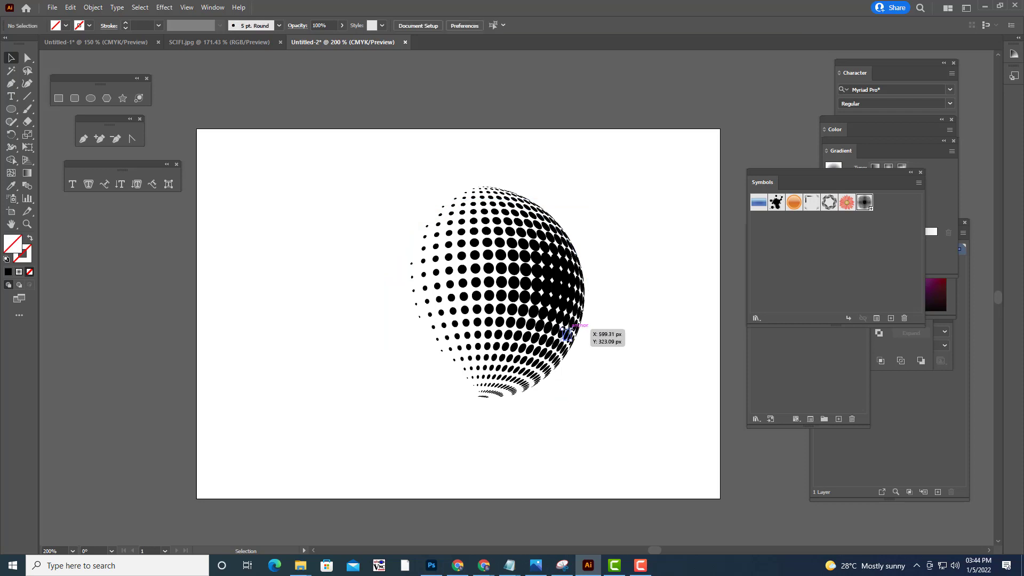
Fill all the dots of the sphere with bright red
left_click(567, 334)
left_click_drag(386, 173, 629, 436)
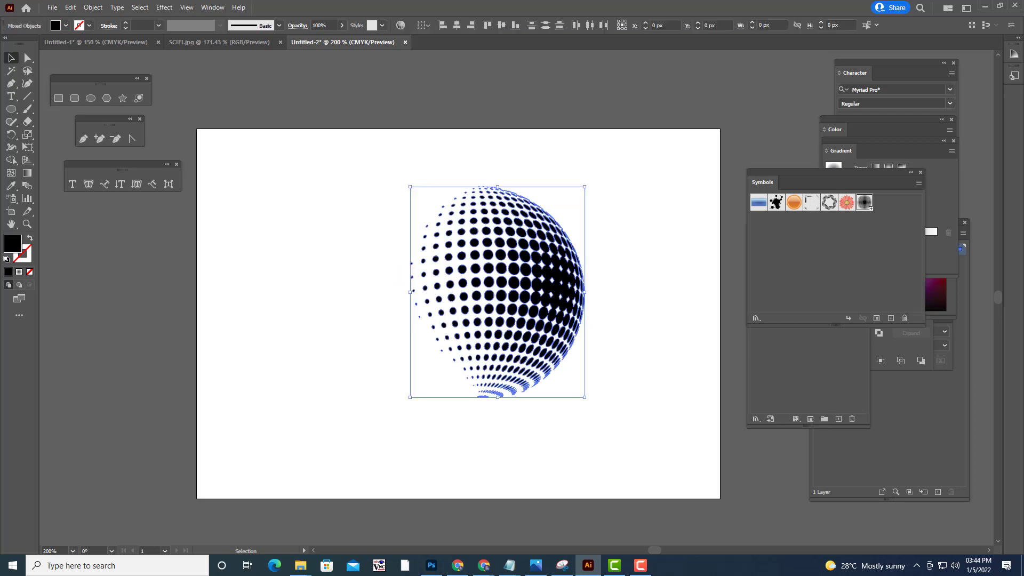
double_click(15, 246)
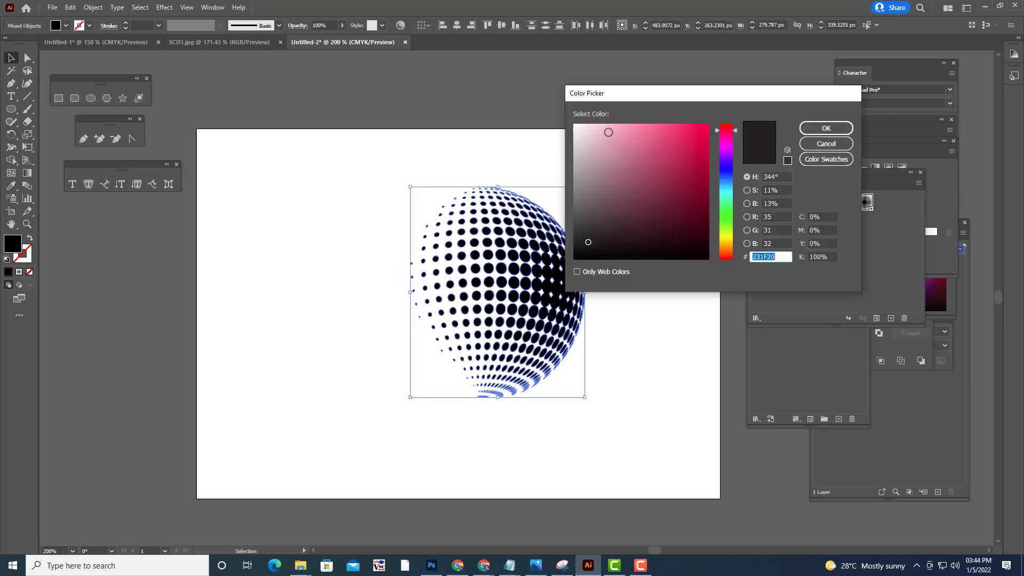
left_click_drag(730, 131, 732, 111)
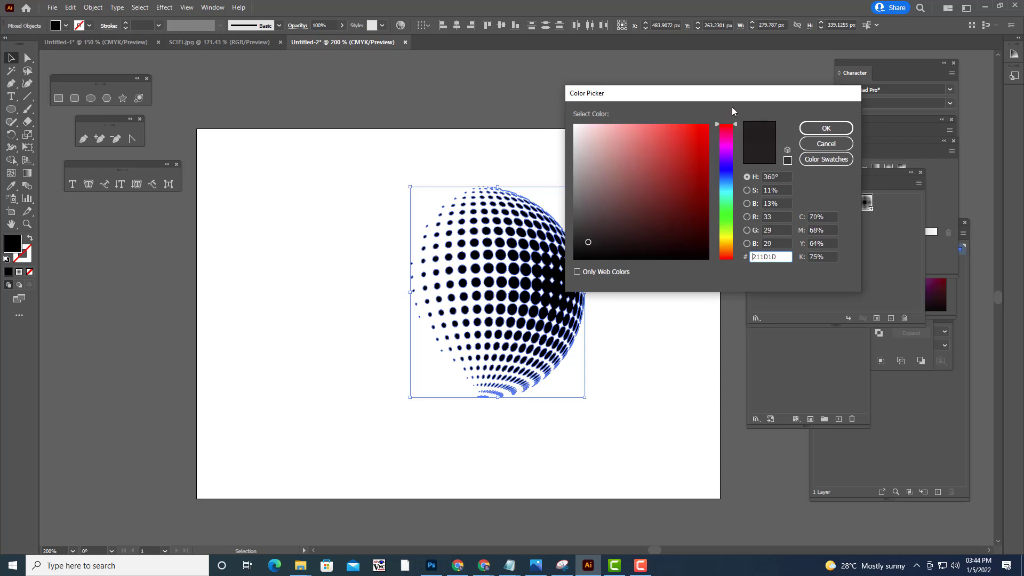
left_click(705, 124)
left_click(822, 126)
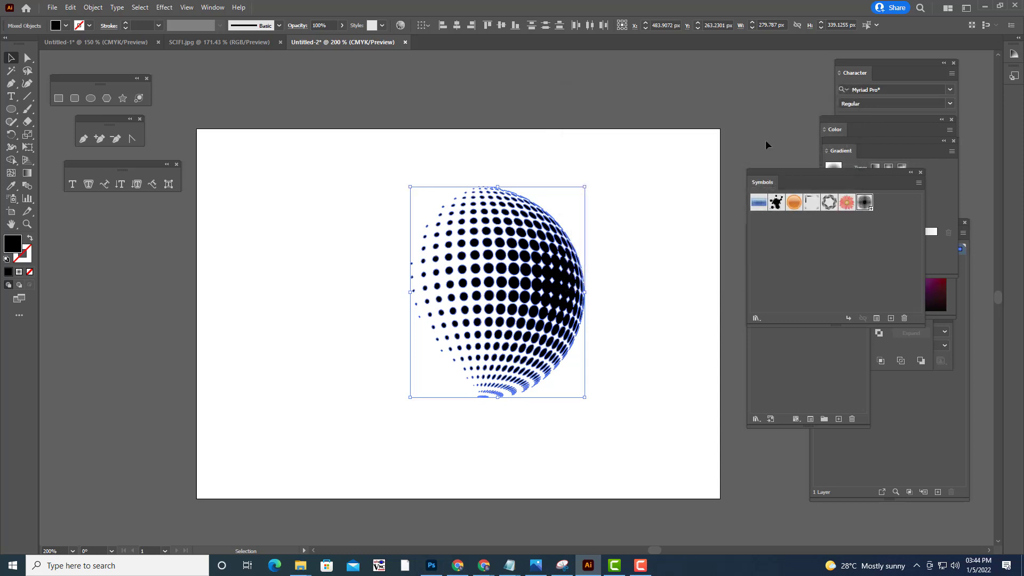
left_click(657, 164)
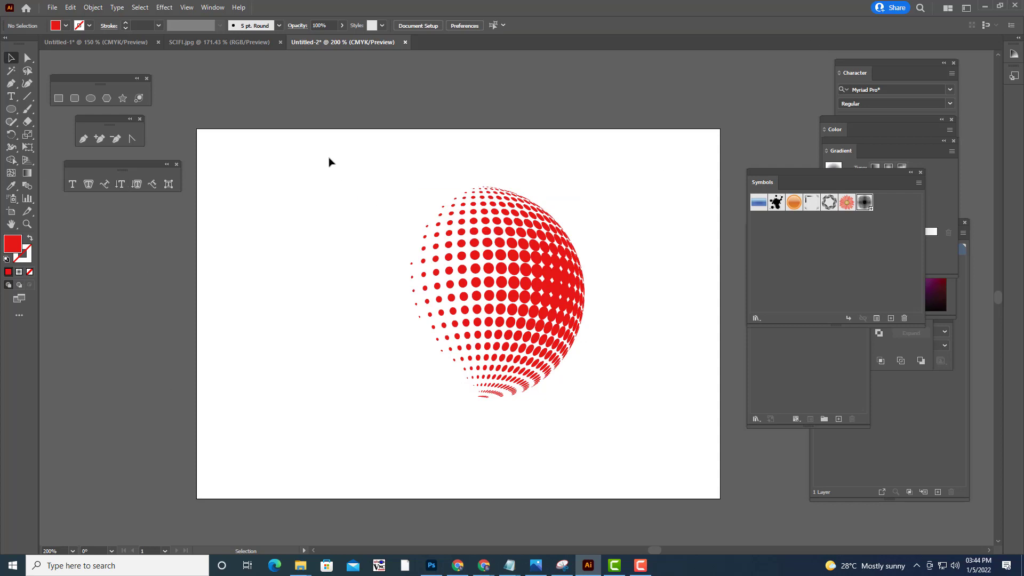
Move the red dot sphere to the artboard's upper left and scale it down proportionally to about 140 px wide
left_click_drag(328, 161, 673, 483)
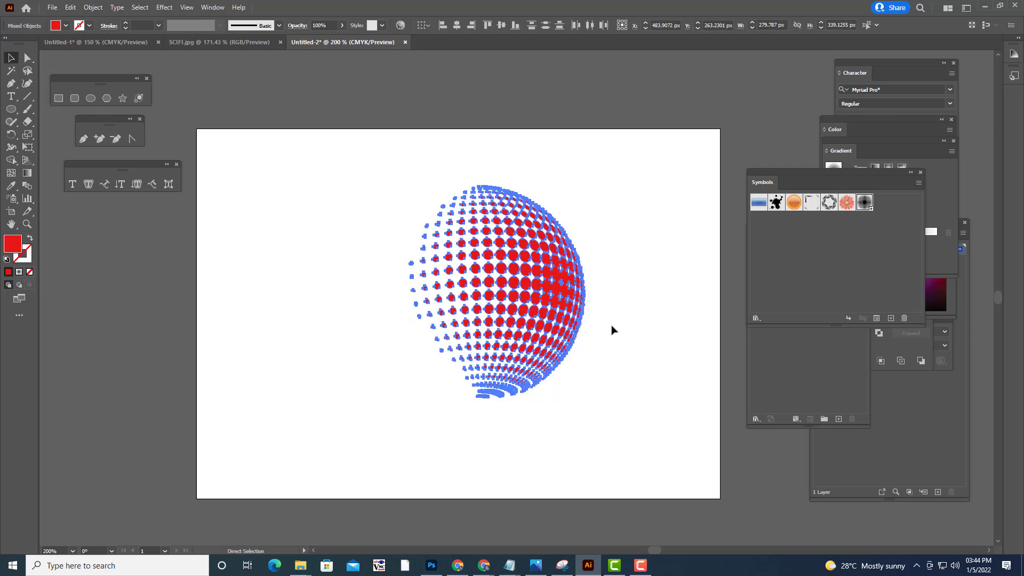
key("v")
left_click_drag(560, 270, 410, 253)
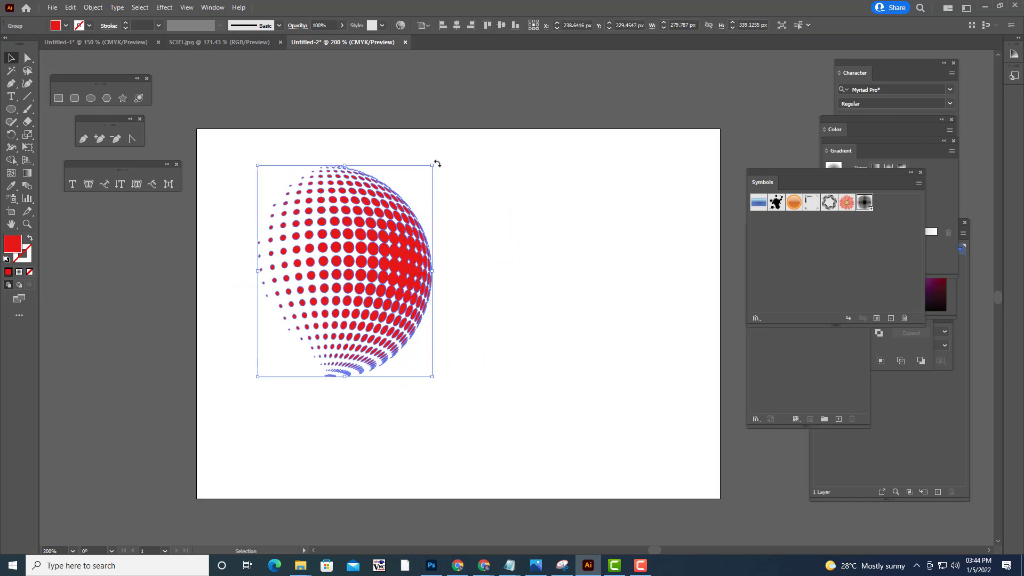
left_click_drag(432, 165, 355, 258)
left_click_drag(323, 312, 309, 203)
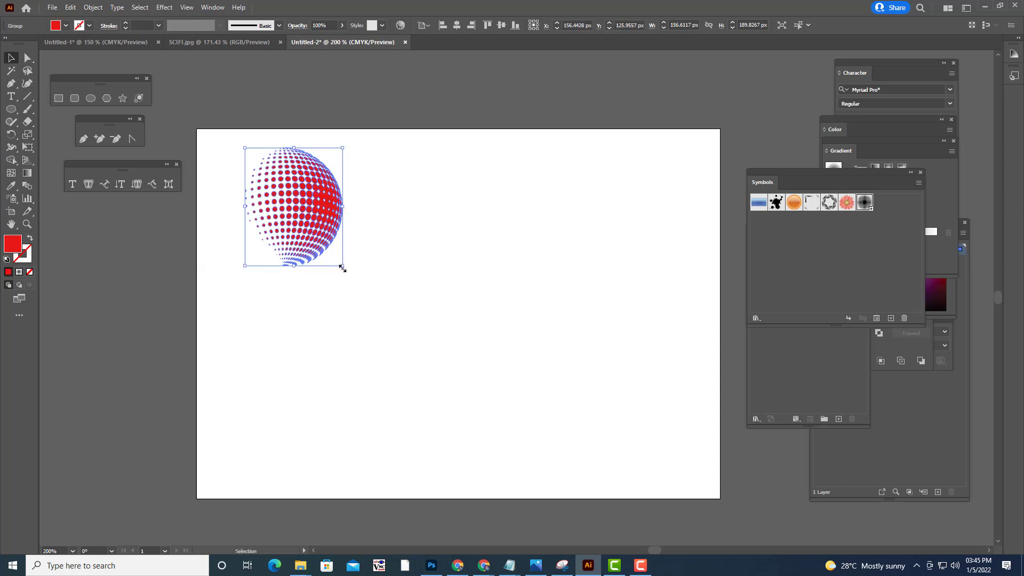
left_click_drag(342, 267, 336, 253)
left_click(389, 299)
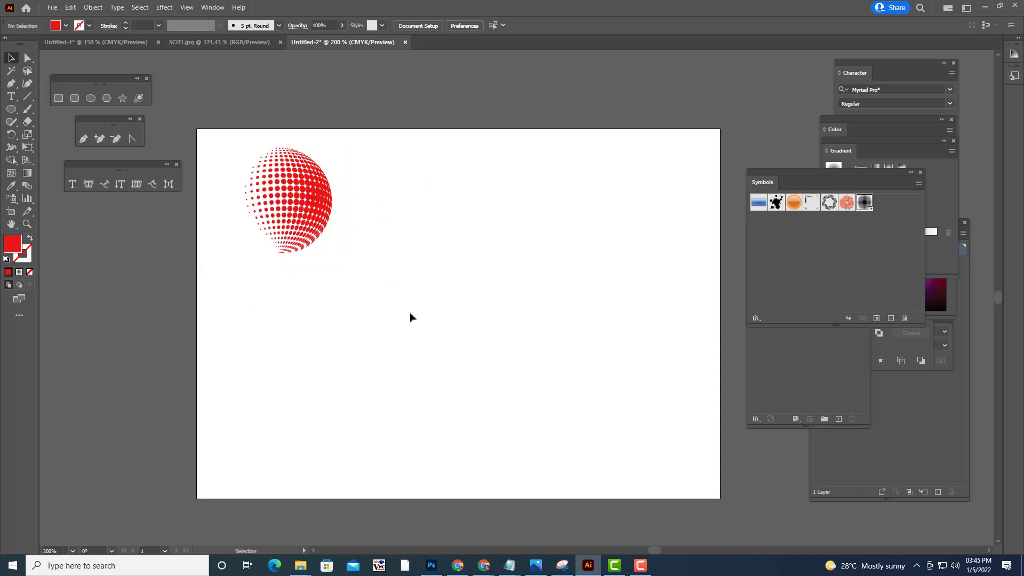
left_click_drag(312, 186, 300, 206)
left_click(347, 272)
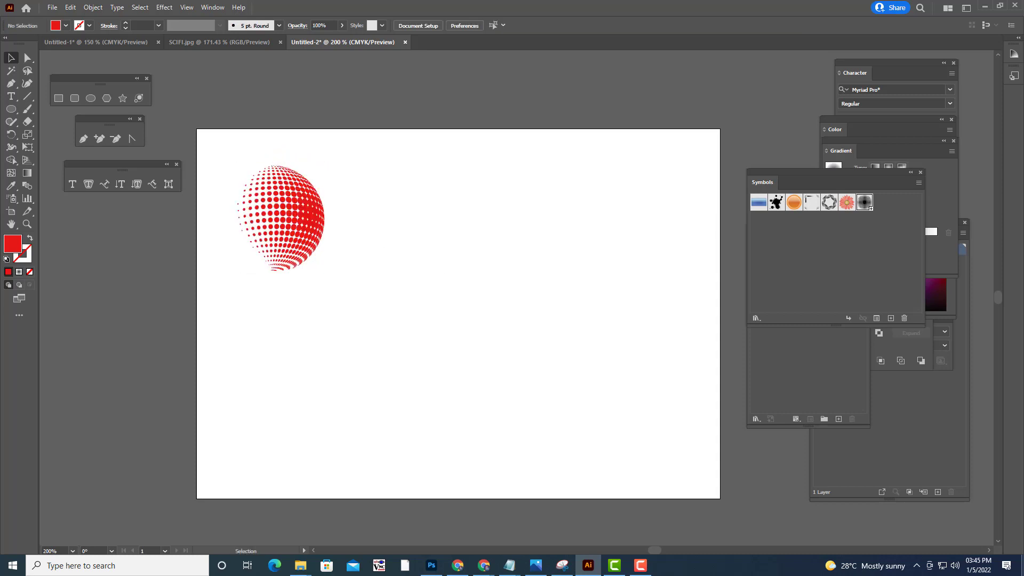
Draw a rounded rectangle about 558 by 128 px beside the sphere, round its ends fully and nudge it slightly left
left_click(75, 99)
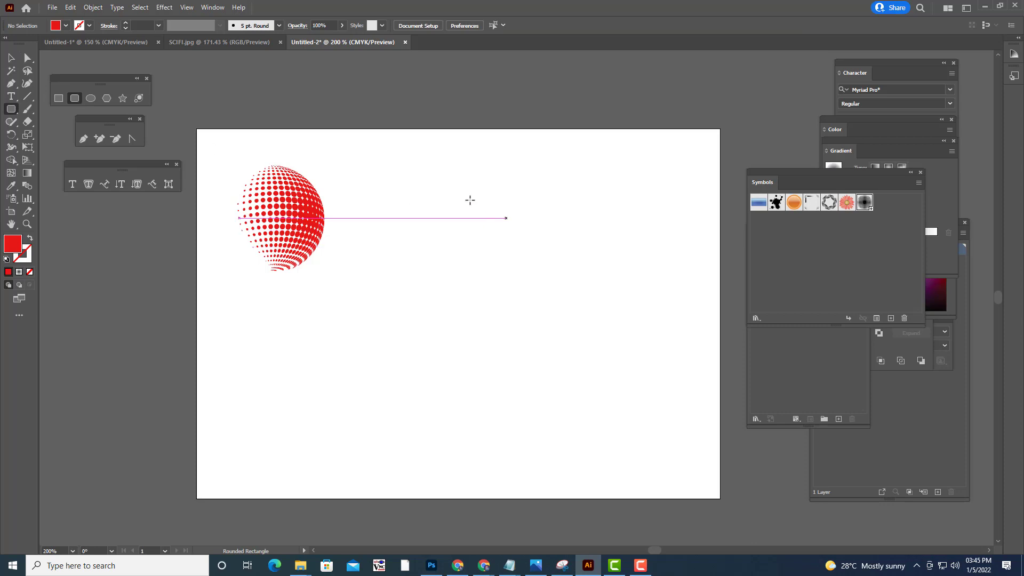
left_click_drag(354, 181, 700, 258)
left_click(30, 61)
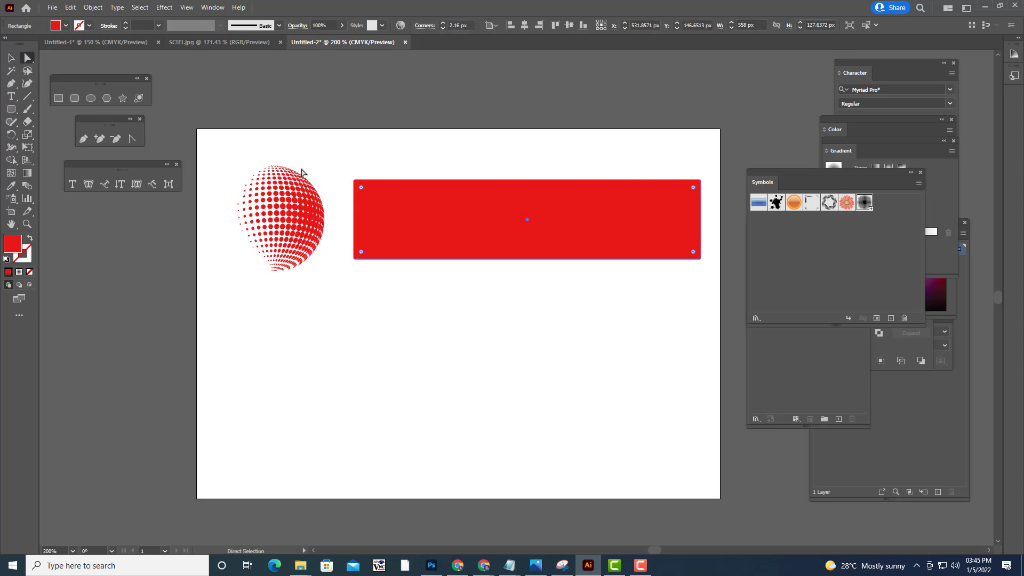
left_click_drag(361, 188, 408, 228)
left_click(11, 57)
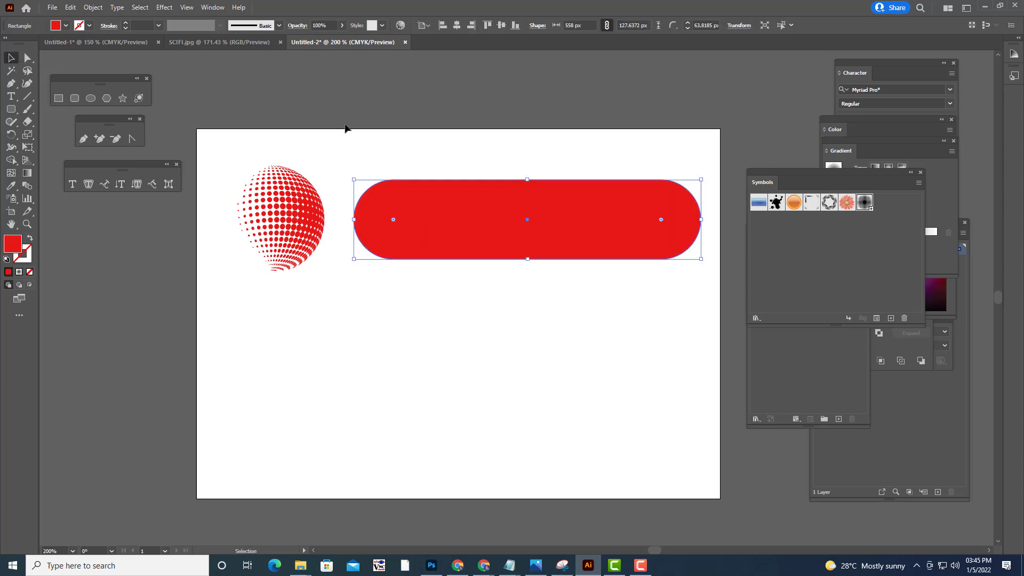
left_click(537, 241)
left_click_drag(532, 218, 526, 218)
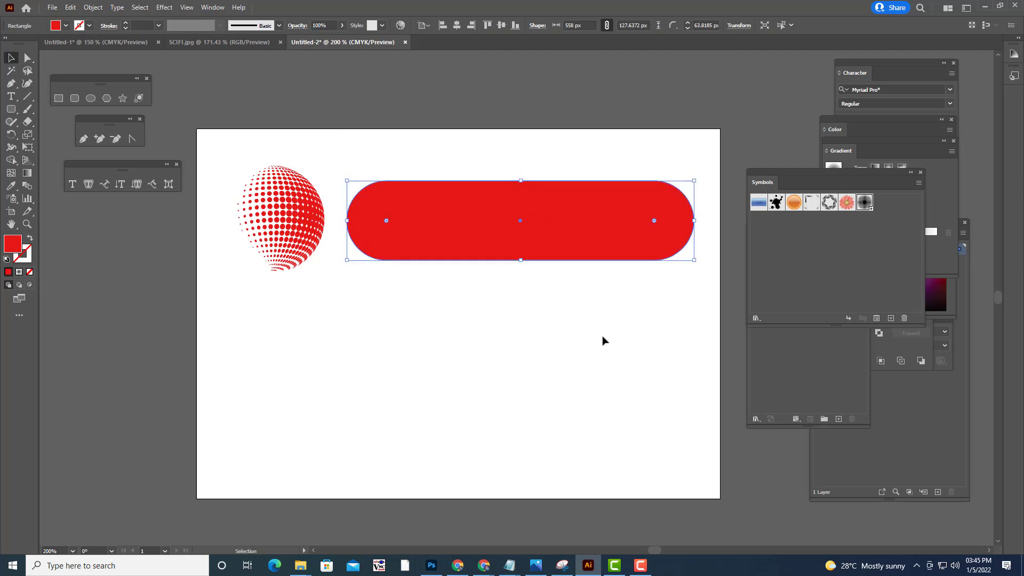
Give the rounded rectangle a red stroke and no fill
left_click(22, 254)
left_click(8, 271)
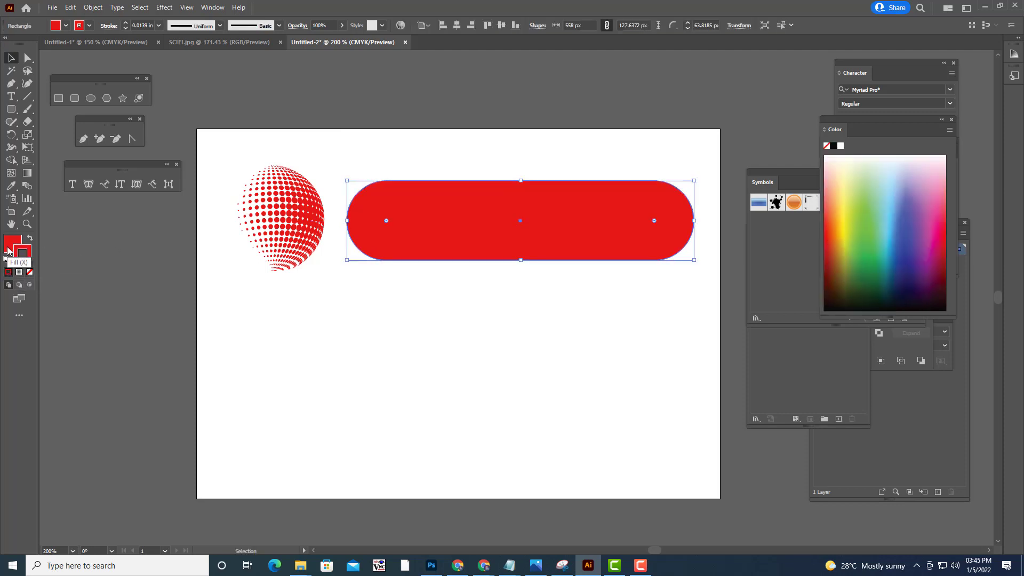
left_click(30, 272)
left_click(436, 340)
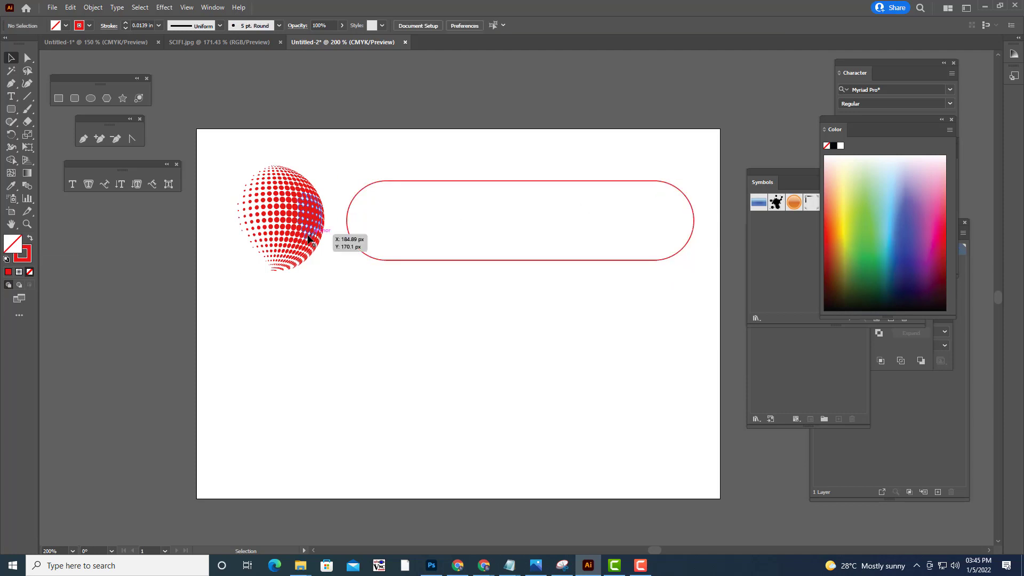
Move the sphere over the rounded outline and enlarge the outline to nearly the artboard's full width
left_click_drag(308, 237, 391, 207)
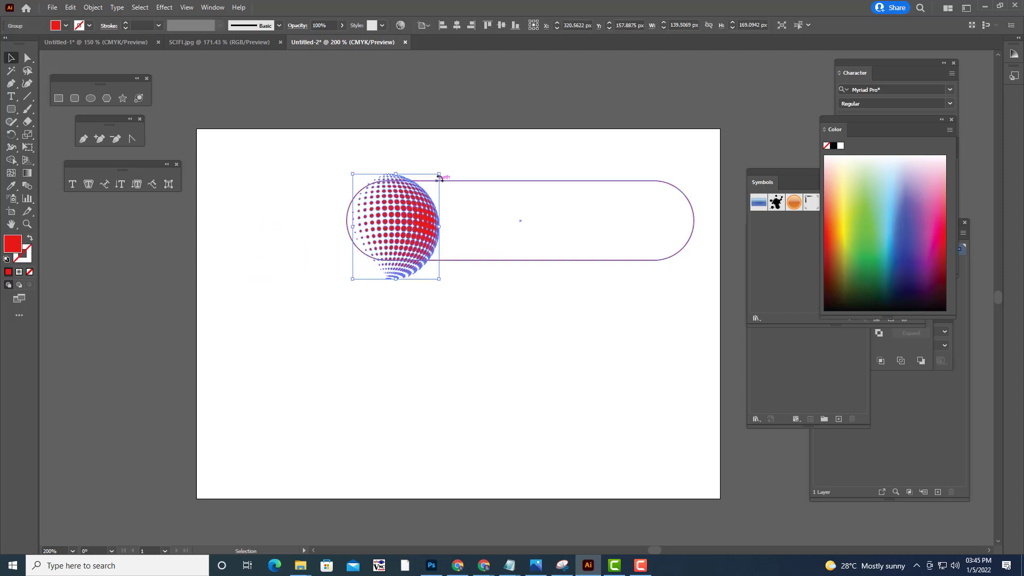
left_click(542, 260)
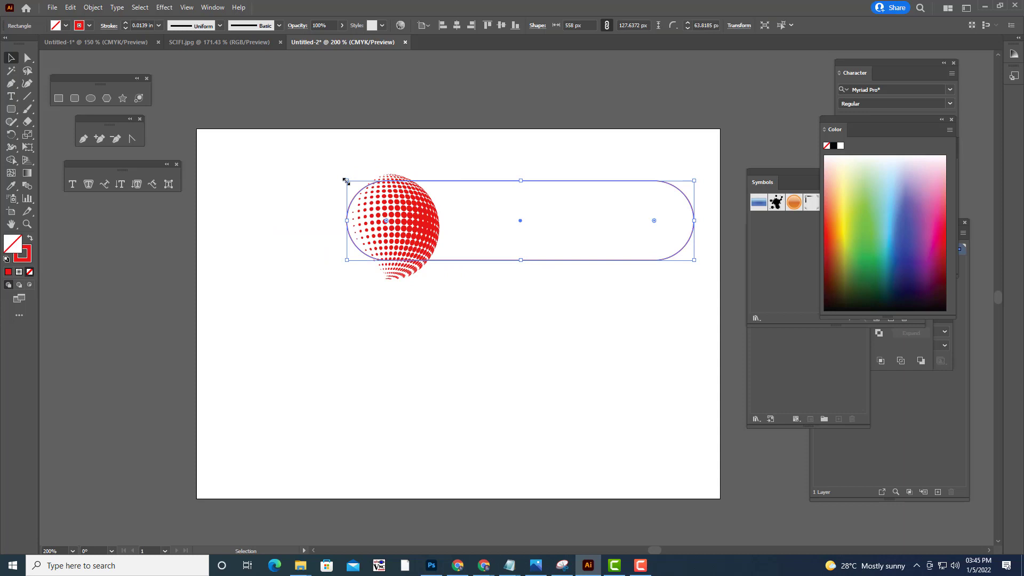
left_click_drag(345, 181, 214, 138)
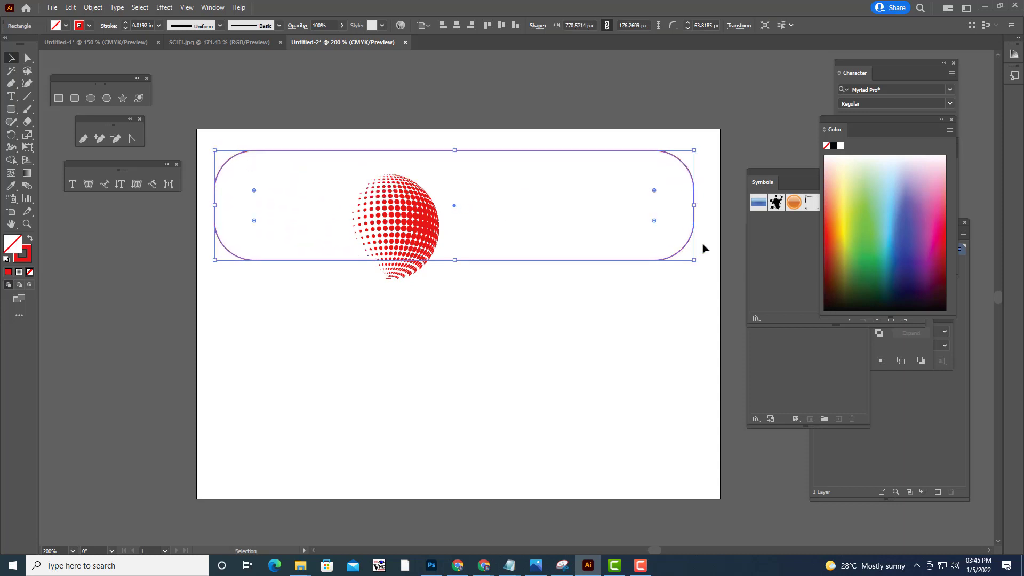
left_click_drag(693, 148, 706, 145)
left_click(549, 299)
Place the dot sphere inside the left end of the rounded outline and scale it down slightly
left_click_drag(423, 217, 308, 196)
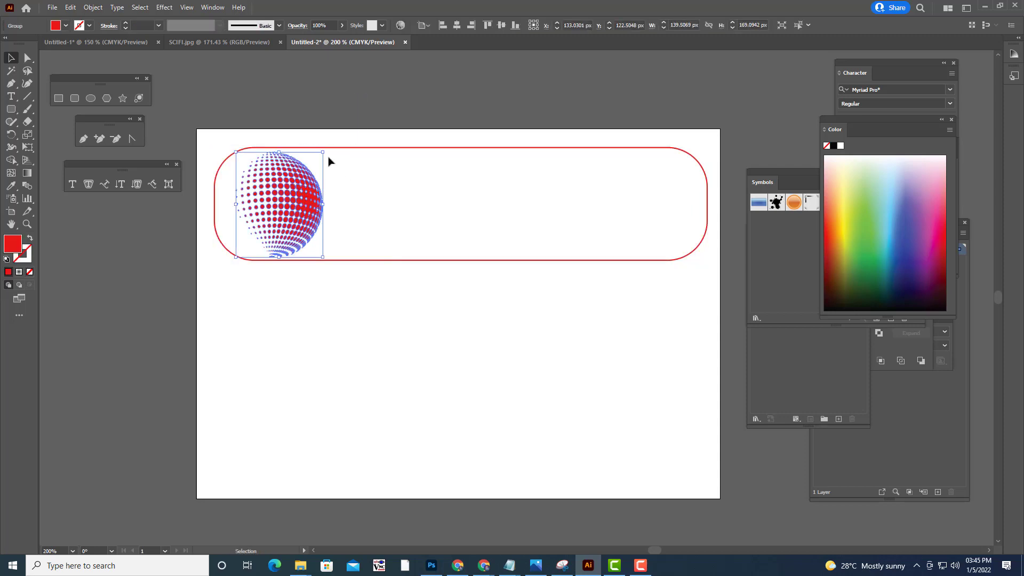
mouse_move(324, 152)
left_mouse_down()
mouse_move(333, 145)
mouse_move(319, 157)
left_mouse_up()
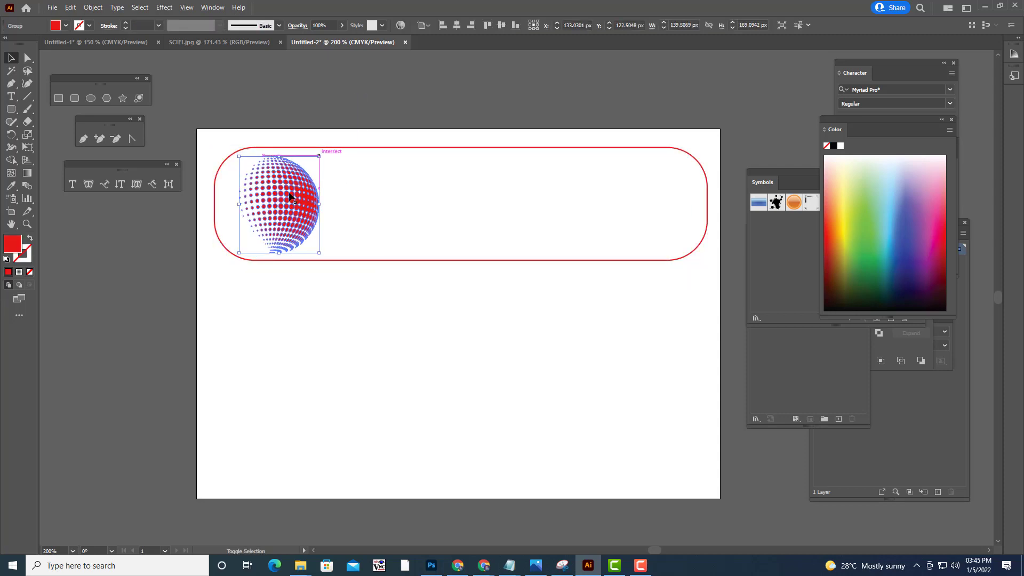
left_click_drag(291, 201, 284, 199)
left_click(530, 388)
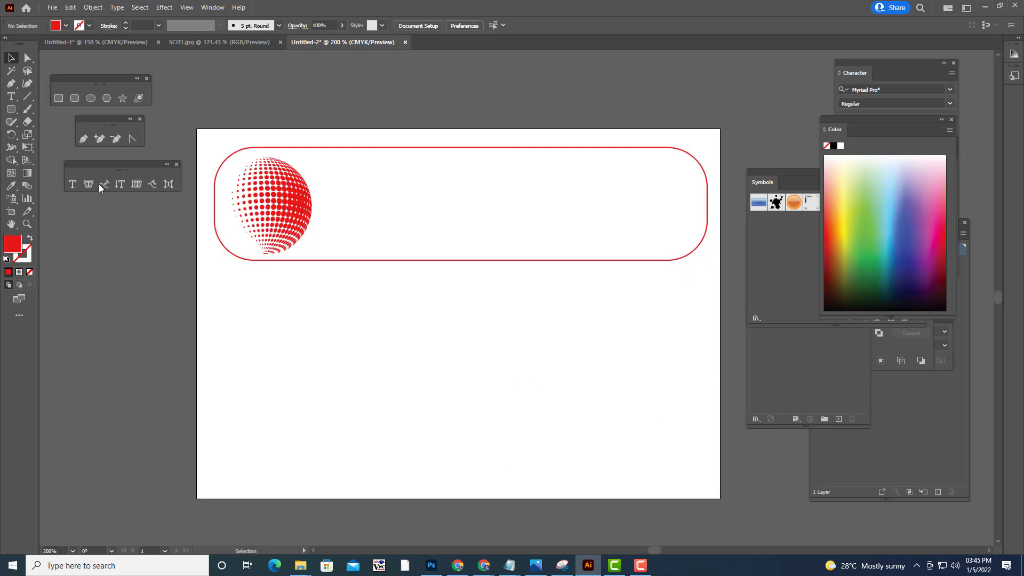
Add the text "Global infotech" inside the rounded outline to the right of the sphere
left_click(73, 184)
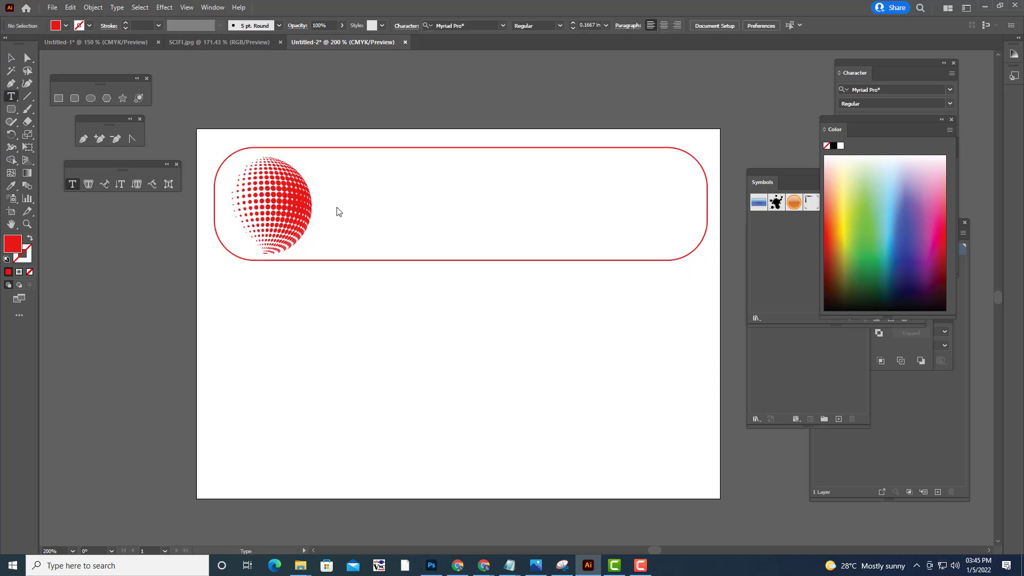
left_click(382, 212)
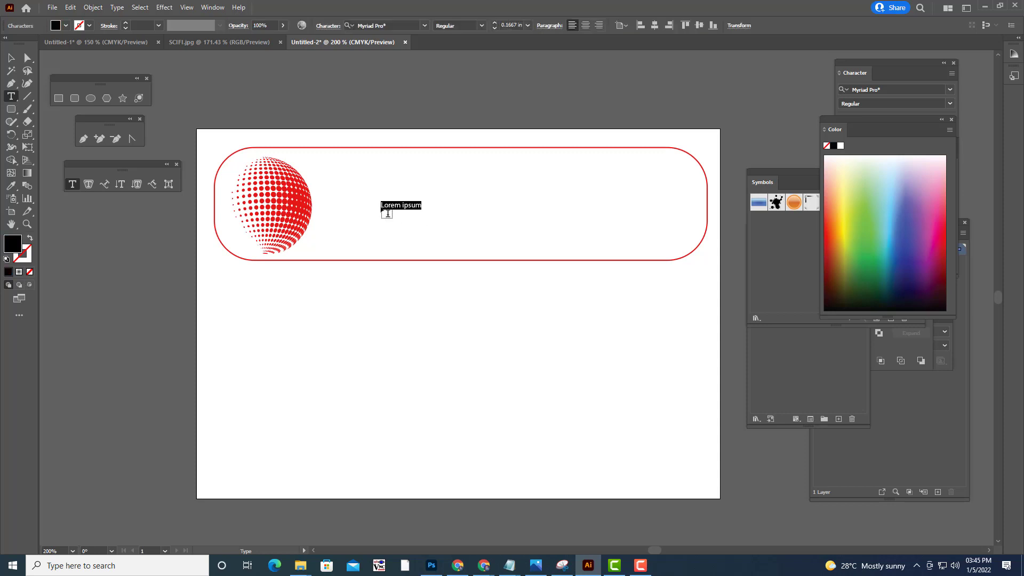
key("BackSpace")
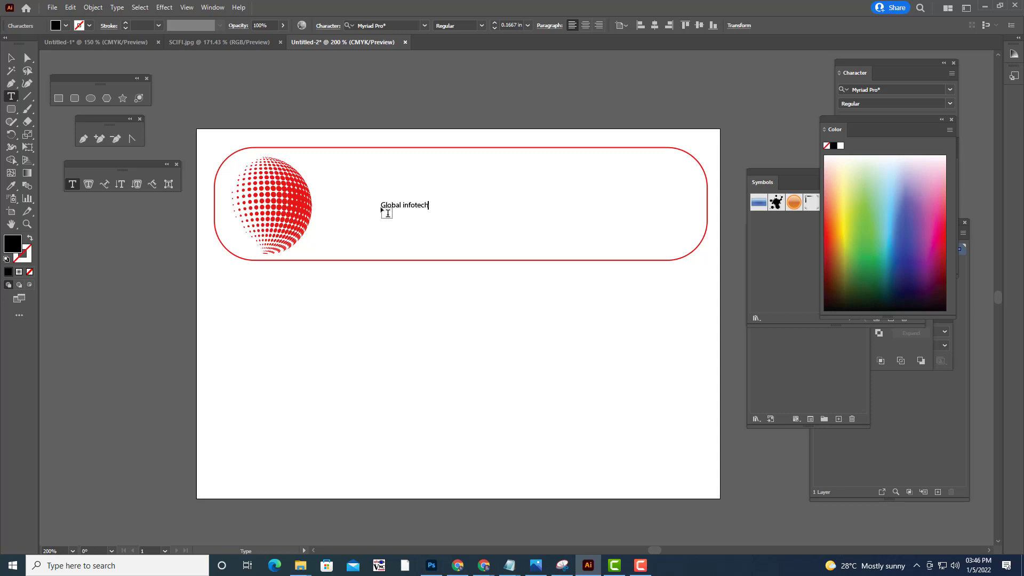
Enlarge the "Global infotech" text to a font size of 1.0278 in
key("shift+Left")
key("shift+Left")
key("shift+Left")
key("shift+Left")
key("shift+Left")
key("shift+Left")
key("shift+Left")
key("shift+Left")
key("shift+Left")
key("shift+Left")
key("shift+Left")
key("ctrl")
key("ctrl+shift+period")
key("ctrl+shift+period")
key("ctrl+shift+period")
key("ctrl+shift+period")
key("ctrl+shift+period")
key("ctrl+shift+period")
key("ctrl+shift+period")
key("ctrl+shift+period")
key("ctrl+shift+period")
key("ctrl+shift+period")
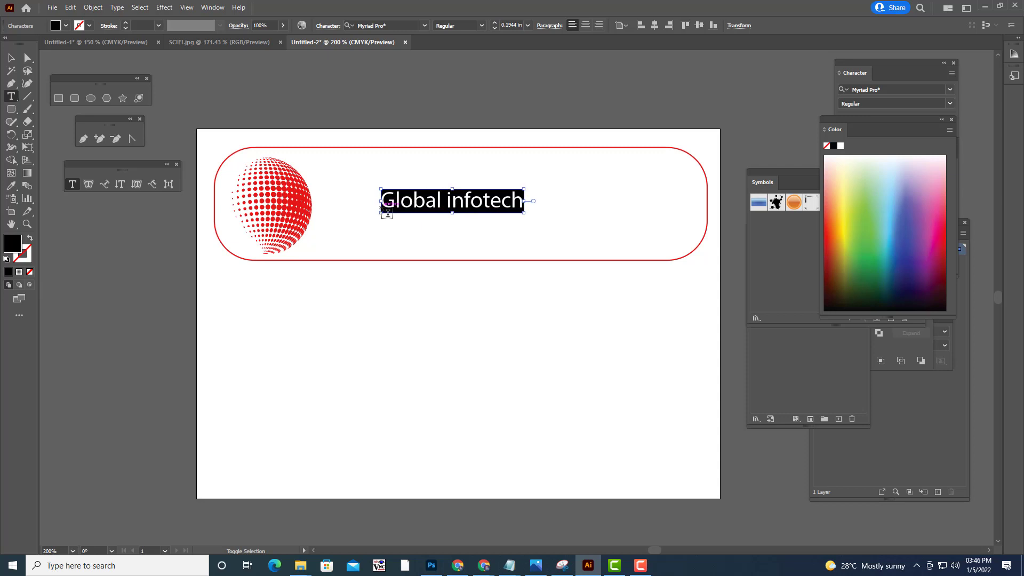
key("ctrl+shift+period")
key("ctrl+shift+period")
key("ctrl+shift+period")
key("ctrl+shift+period")
key("ctrl+shift+period")
key("ctrl+shift+period")
key("ctrl+shift+period")
key("ctrl+shift+period")
key("ctrl+shift+period")
key("ctrl+shift+period")
key("ctrl+shift+period")
key("ctrl+shift+period")
key("ctrl+shift+period")
key("ctrl+shift+period")
key("ctrl+shift+period")
key("ctrl+shift+period")
key("ctrl+shift+period")
key("ctrl+shift+period")
key("ctrl+shift+period")
key("ctrl+shift+period")
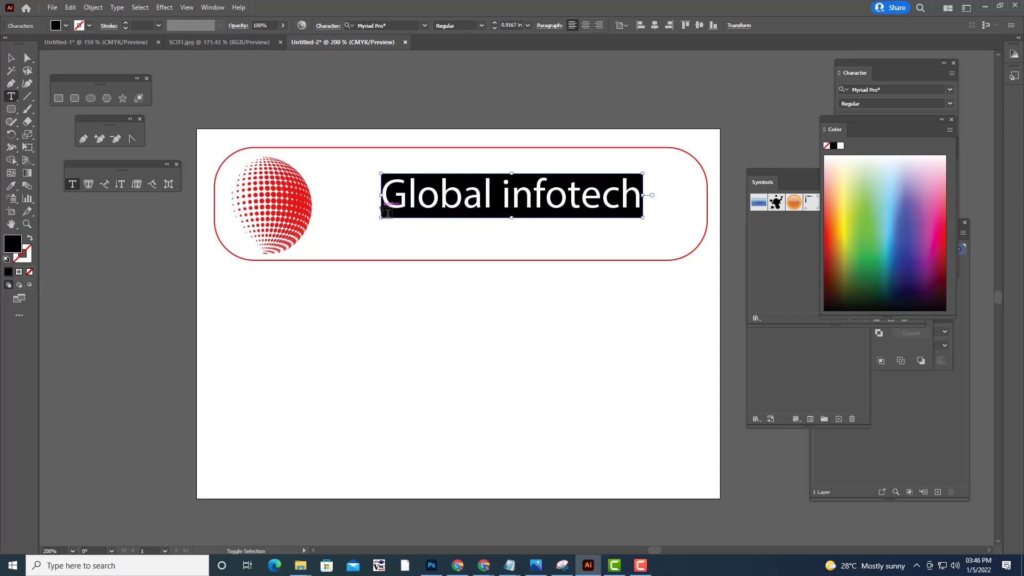
key("ctrl+shift+period")
key("ctrl+shift+period")
key("ctrl+shift+period")
key("ctrl+shift+period")
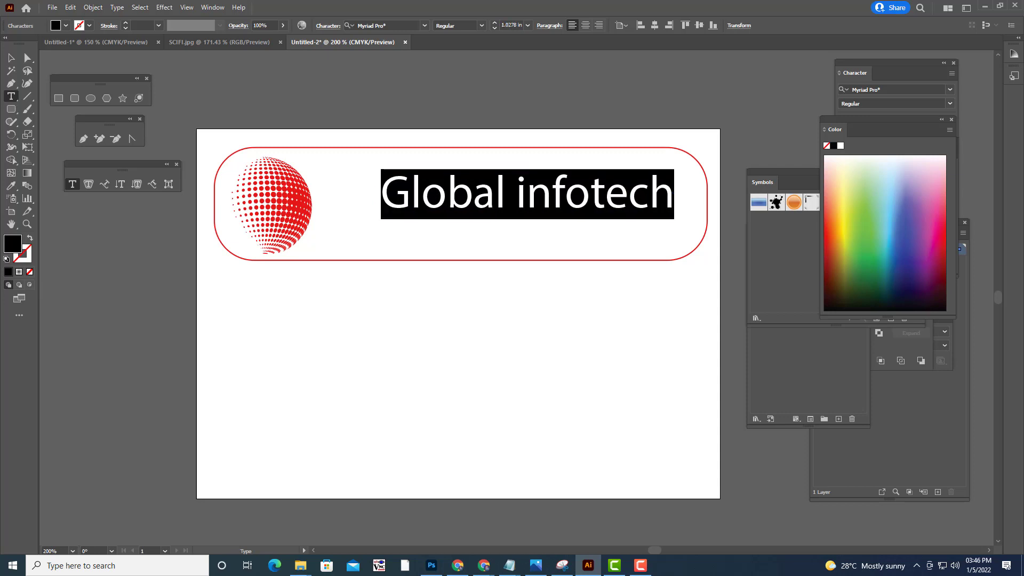
left_click(11, 58)
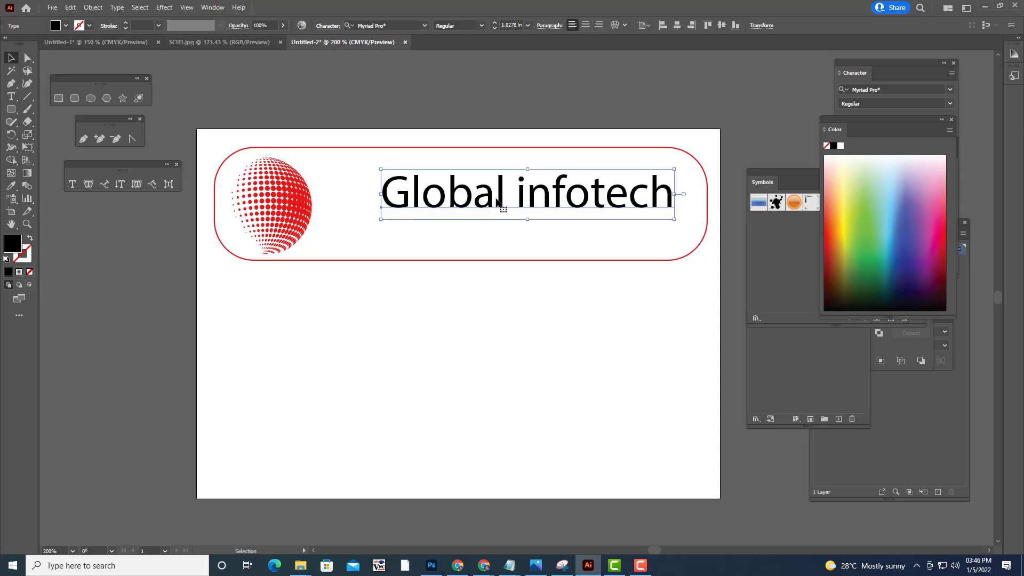
Move the "Global infotech" text close to the dot sphere and enlarge it to a font size of 1.1381 in
left_click_drag(495, 200, 454, 207)
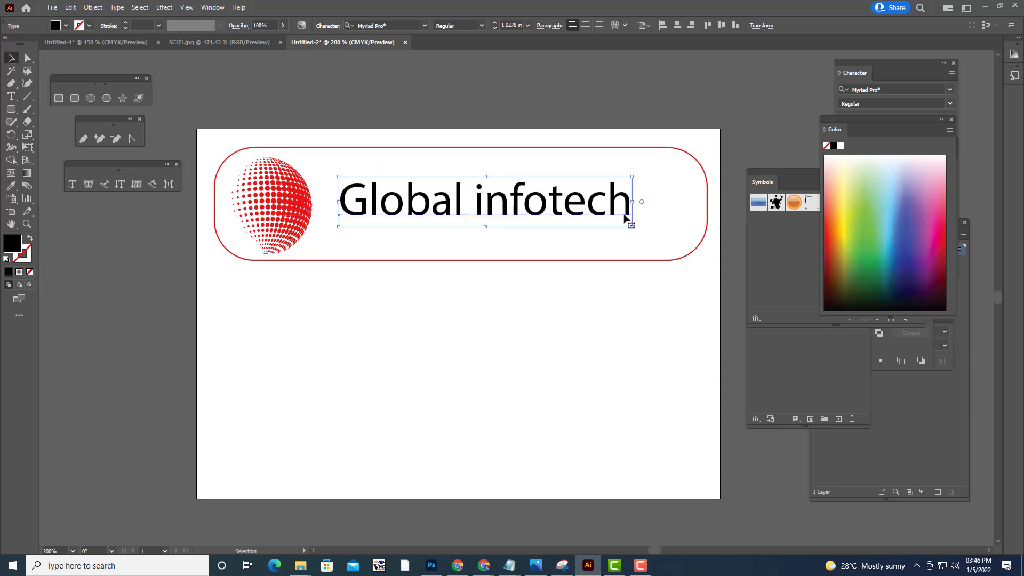
mouse_move(633, 175)
left_mouse_down()
mouse_move(658, 160)
mouse_move(648, 173)
left_mouse_up()
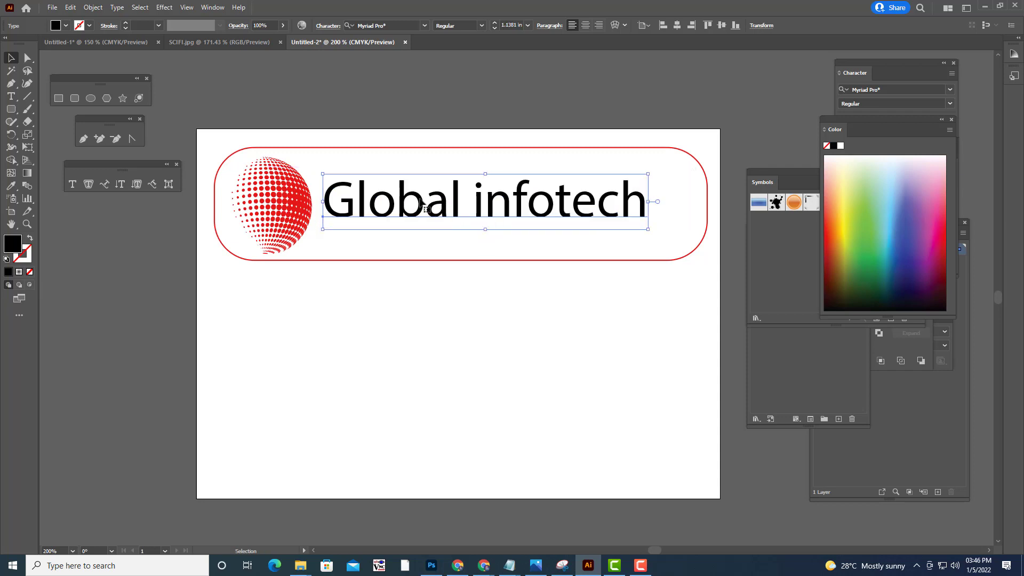
left_click_drag(424, 205, 427, 207)
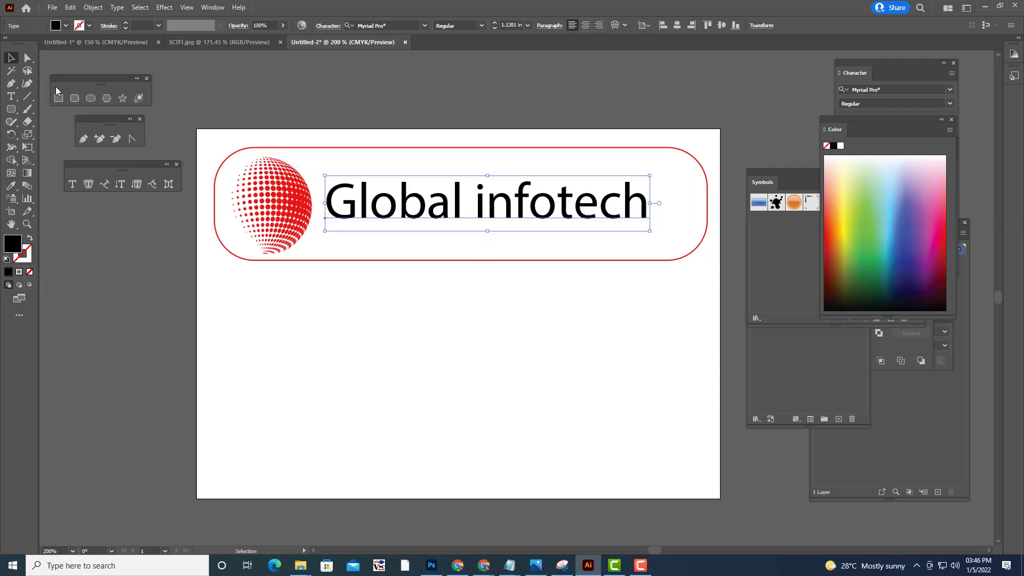
Change the font of the whole "Global infotech" text to Impact
left_click(10, 96)
left_click_drag(647, 195, 320, 200)
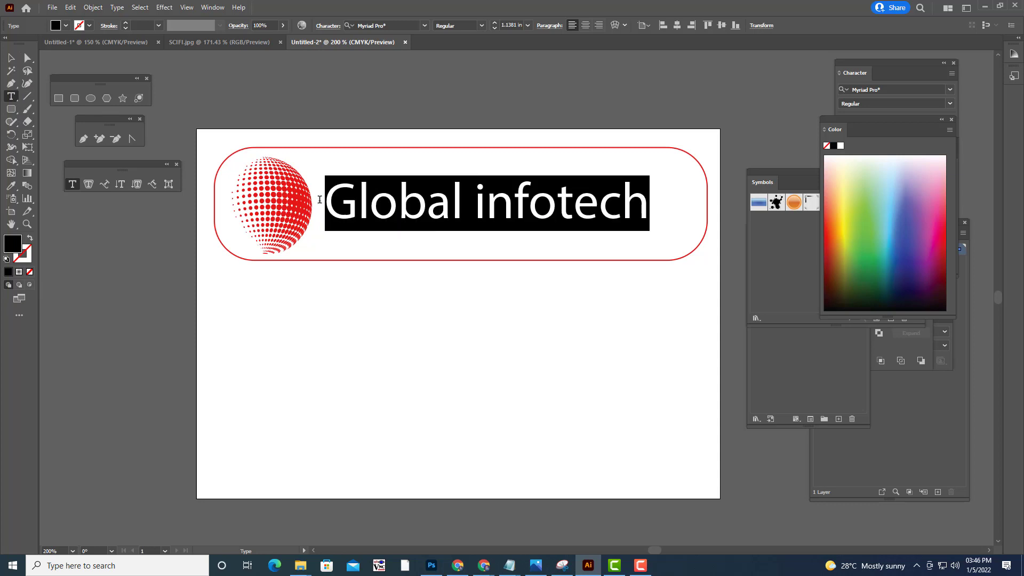
left_click(402, 26)
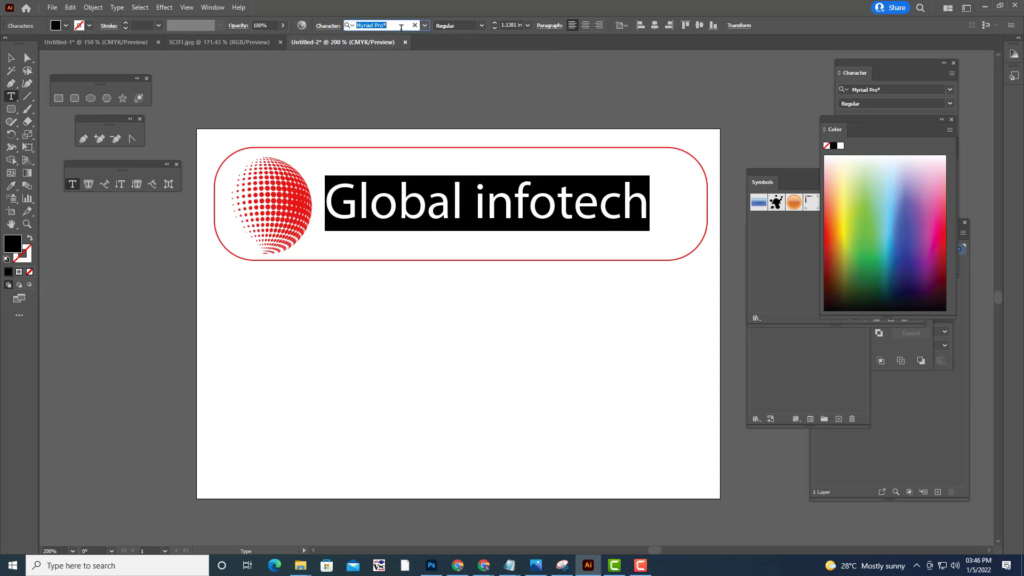
type("impact")
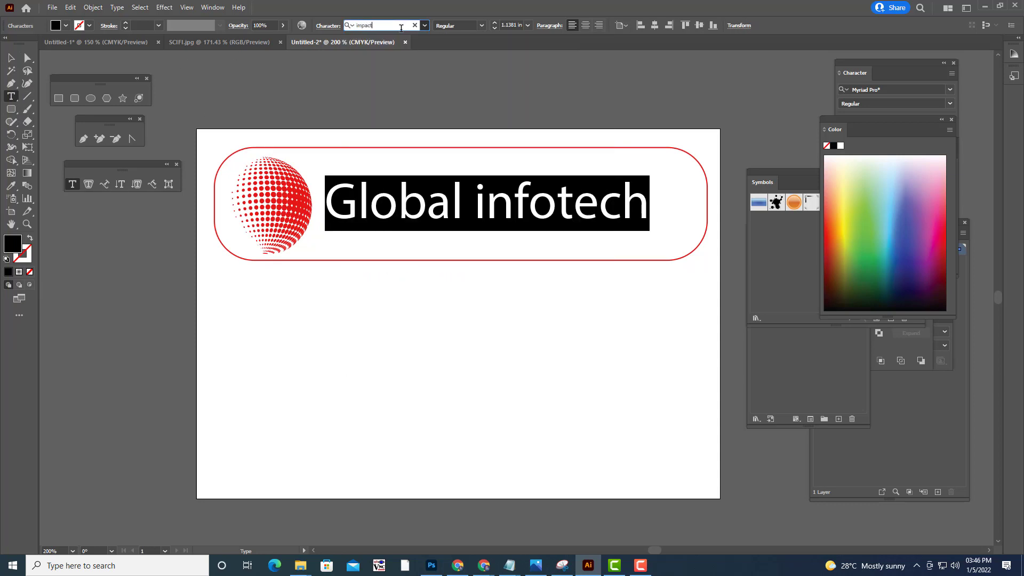
key("Return")
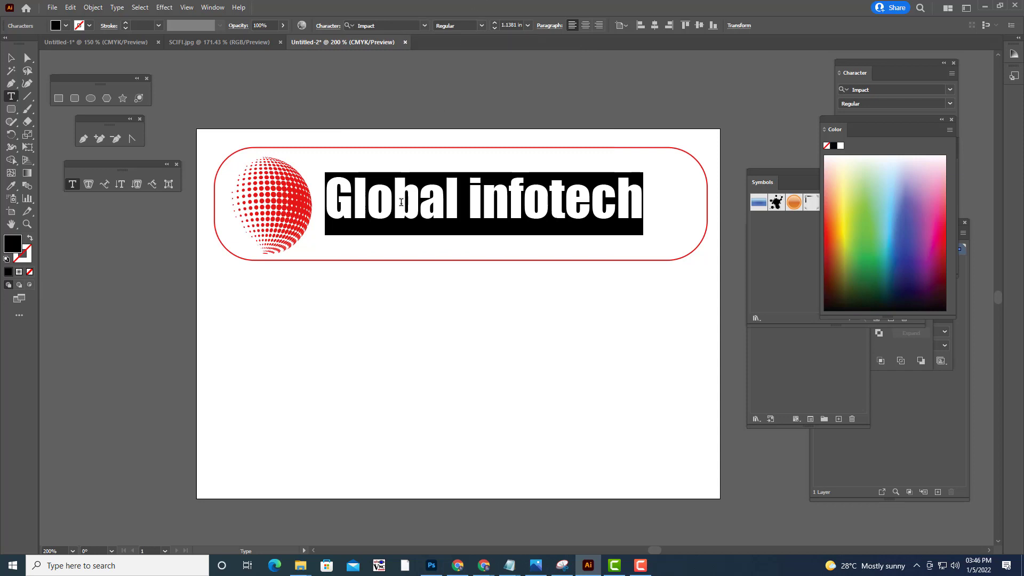
Replace the company name text with "GLOBAL INFOTECH" in capitals
left_click_drag(655, 210, 324, 194)
key("BackSpace")
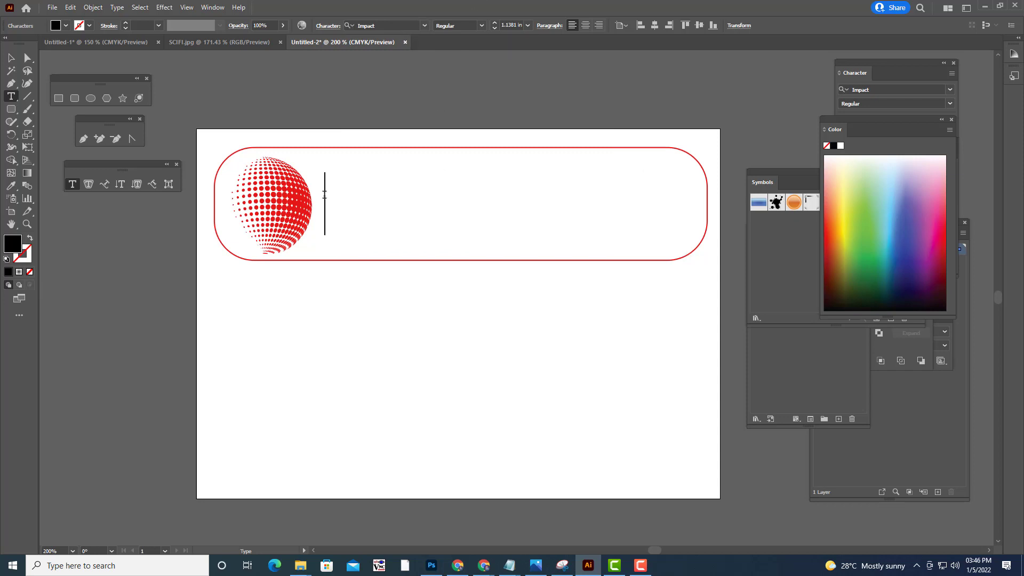
type("GLOBAL ")
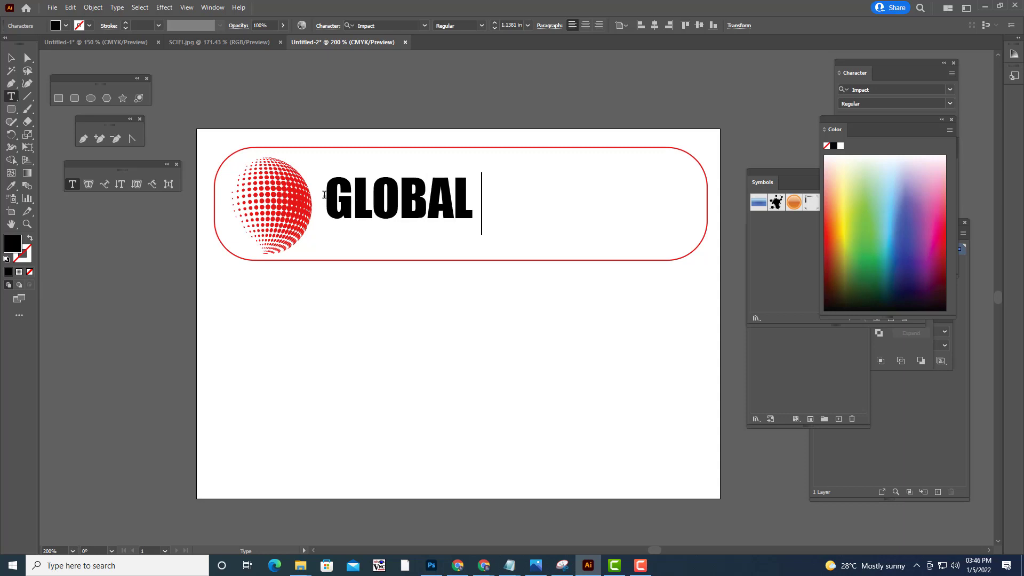
type("INFOTECH")
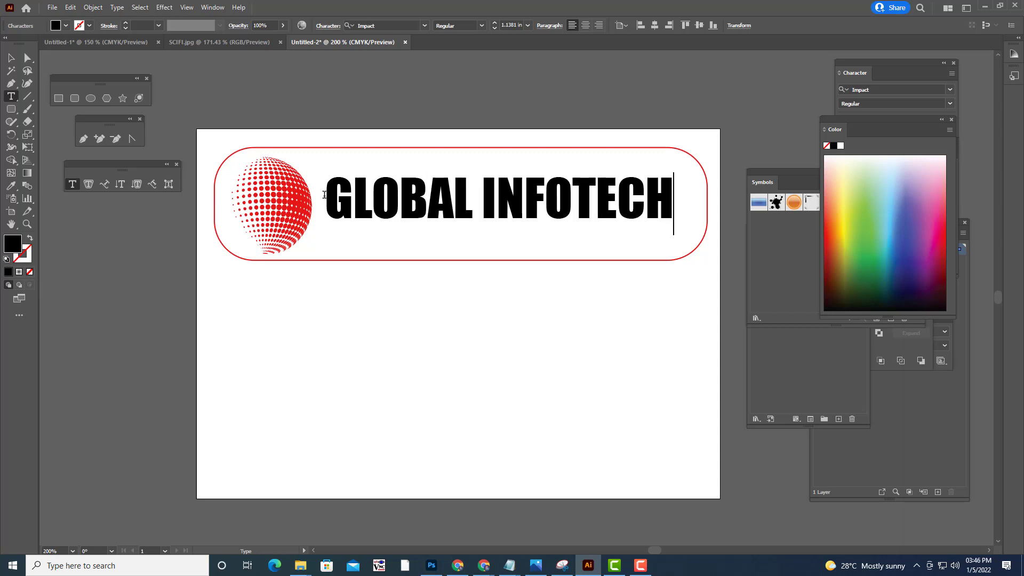
key("Escape")
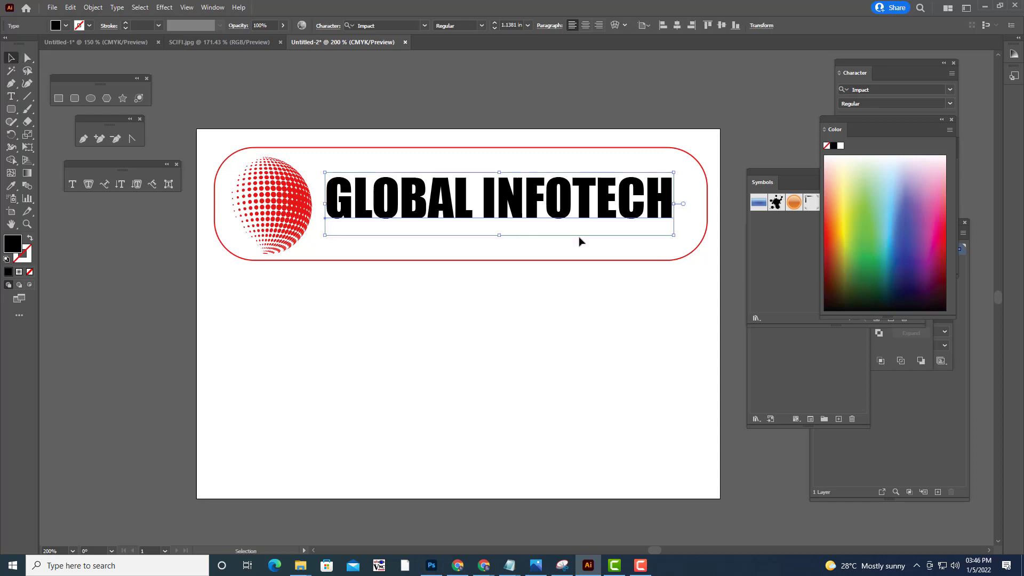
Resize the "GLOBAL INFOTECH" text to a font size of 1.1874 in and position it beside the sphere inside the outline
left_click_drag(515, 202, 597, 190)
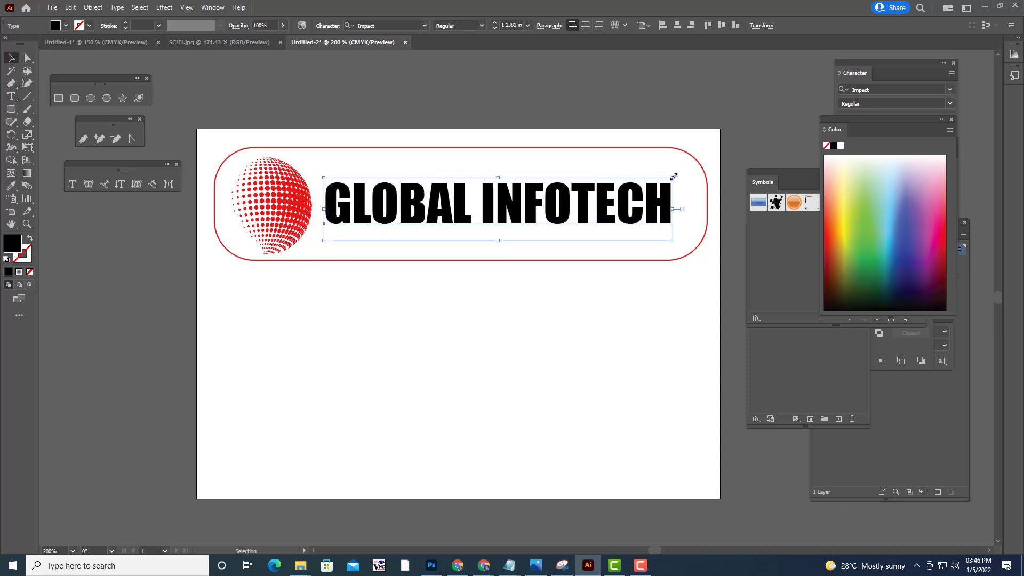
left_click_drag(673, 176, 685, 180)
left_click_drag(608, 208, 624, 187)
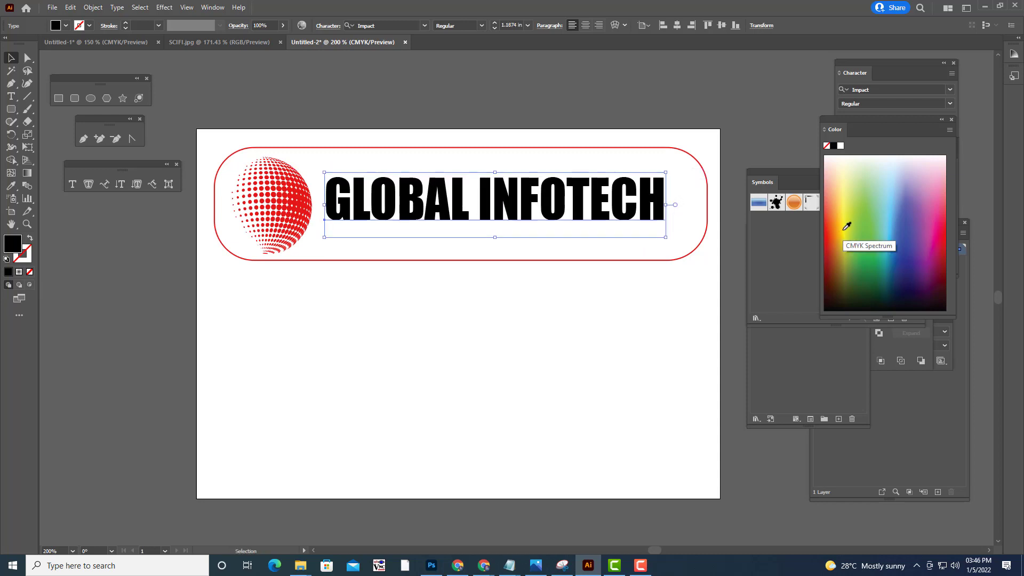
left_click(623, 290)
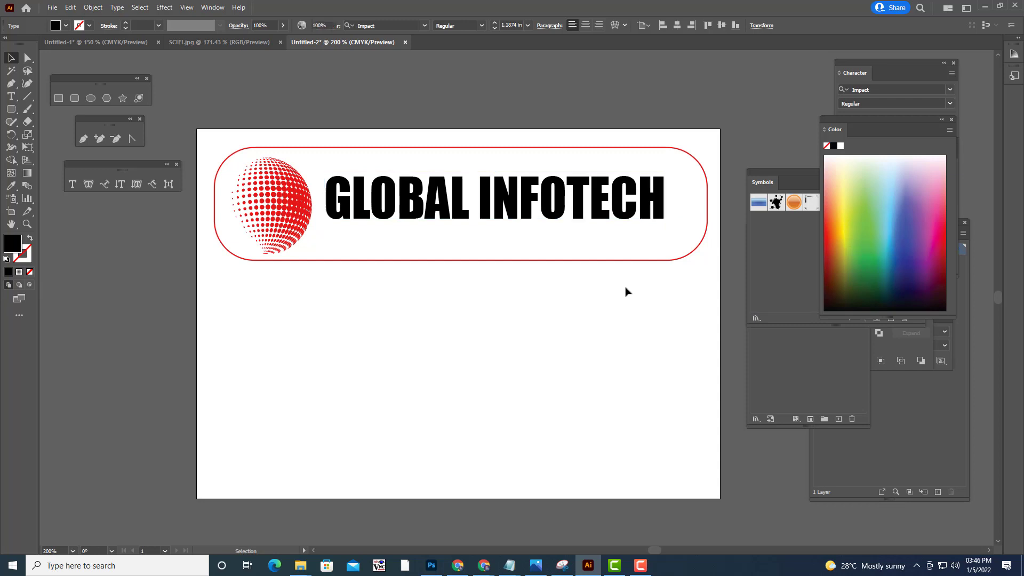
Shear the "GLOBAL INFOTECH" text by 20° along the horizontal axis
left_click(529, 199)
right_click(527, 196)
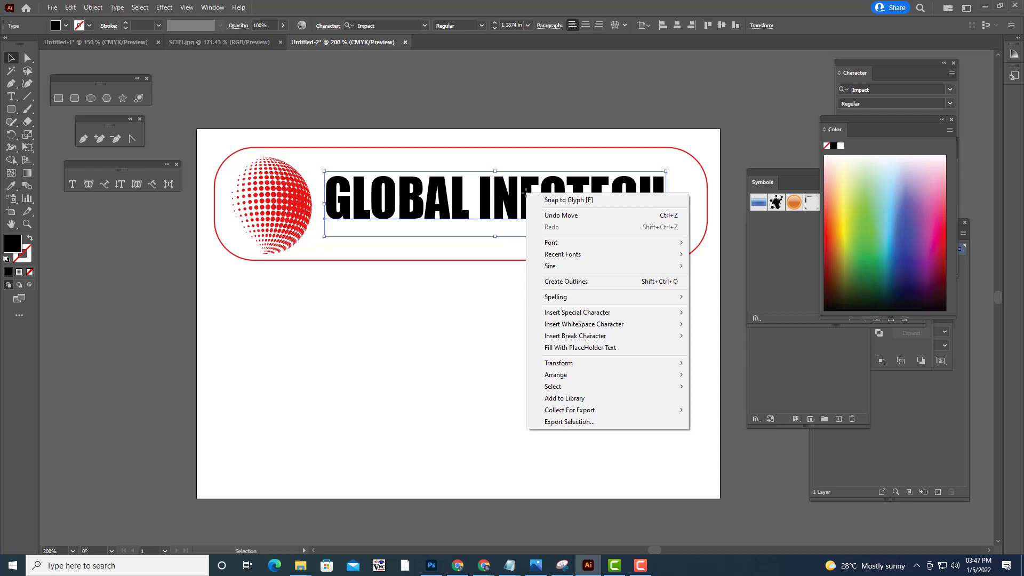
mouse_move(587, 364)
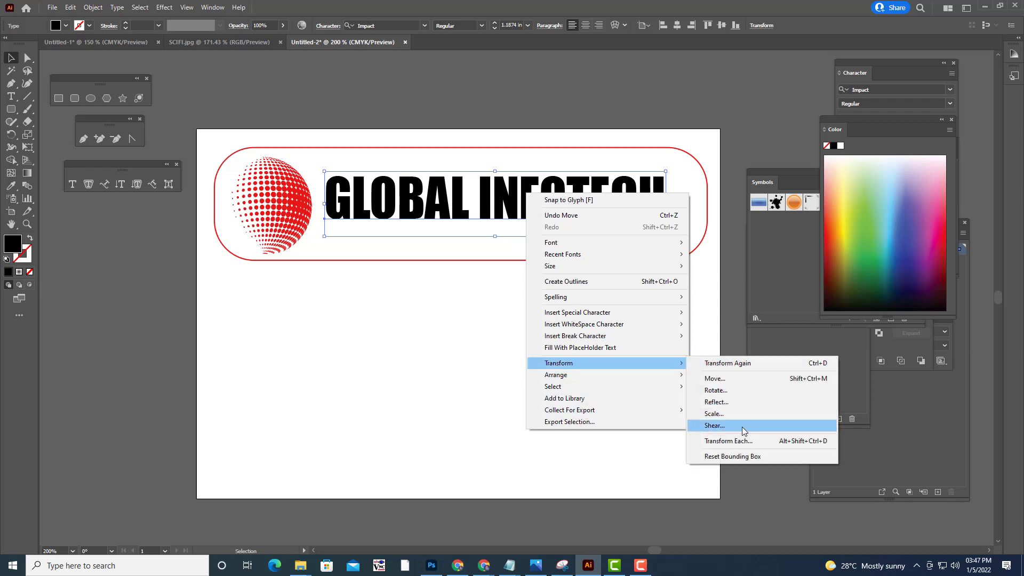
left_click(714, 425)
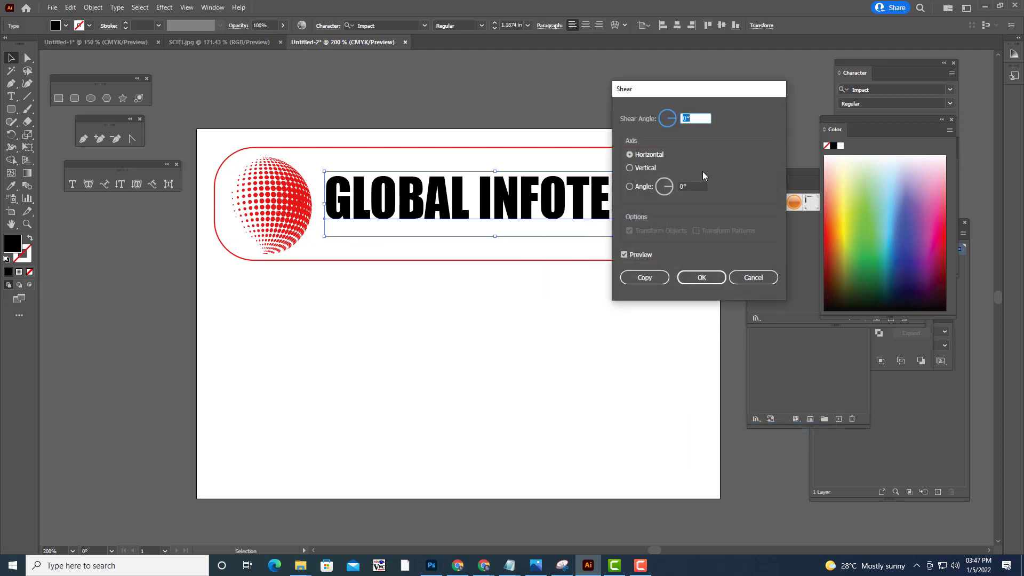
left_click_drag(696, 116, 679, 123)
key("Tab")
left_click_drag(691, 94, 717, 90)
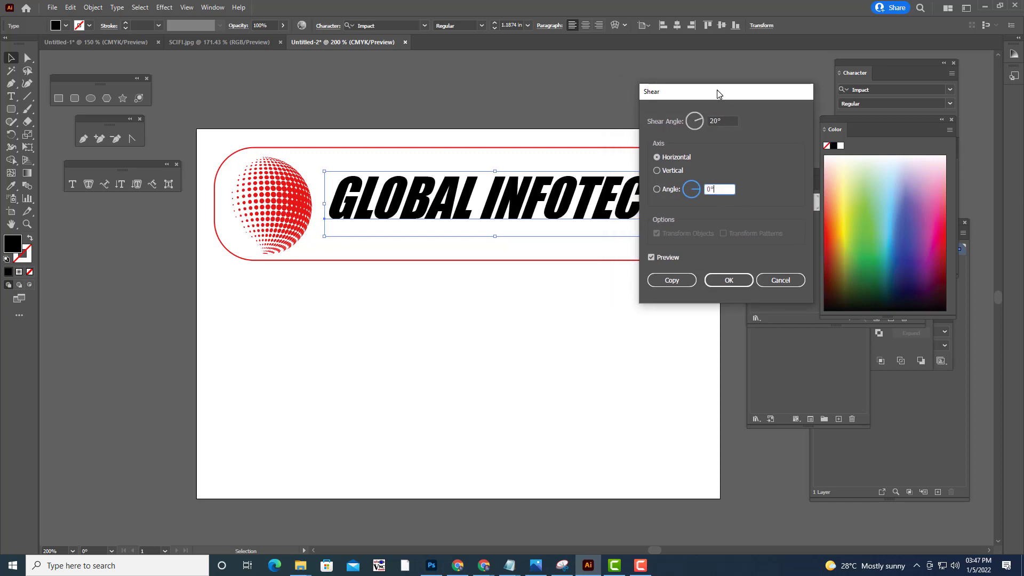
left_click(741, 280)
left_click(515, 87)
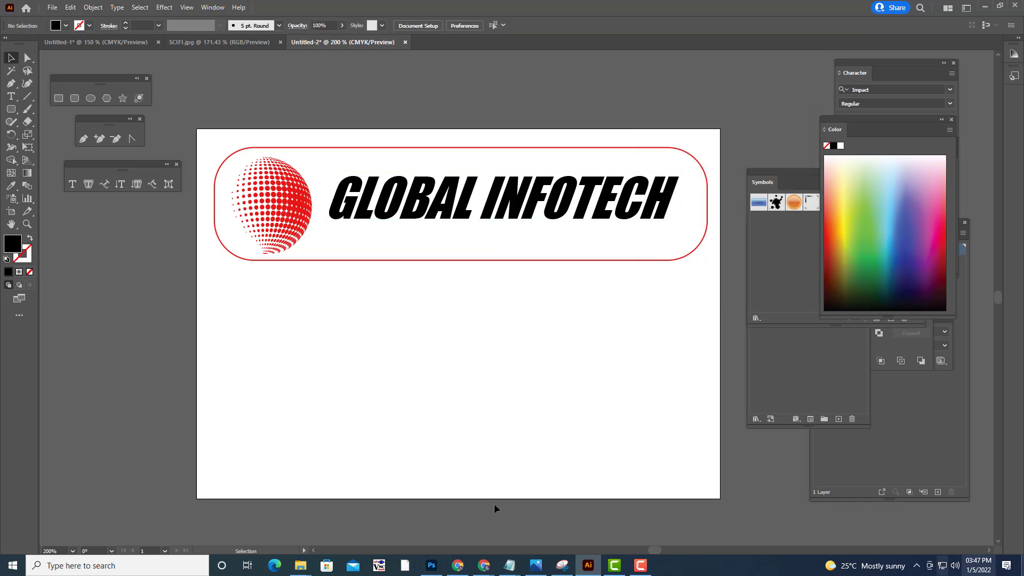
Nudge the slanted "GLOBAL INFOTECH" text slightly down and closer to the sphere
left_click(405, 213)
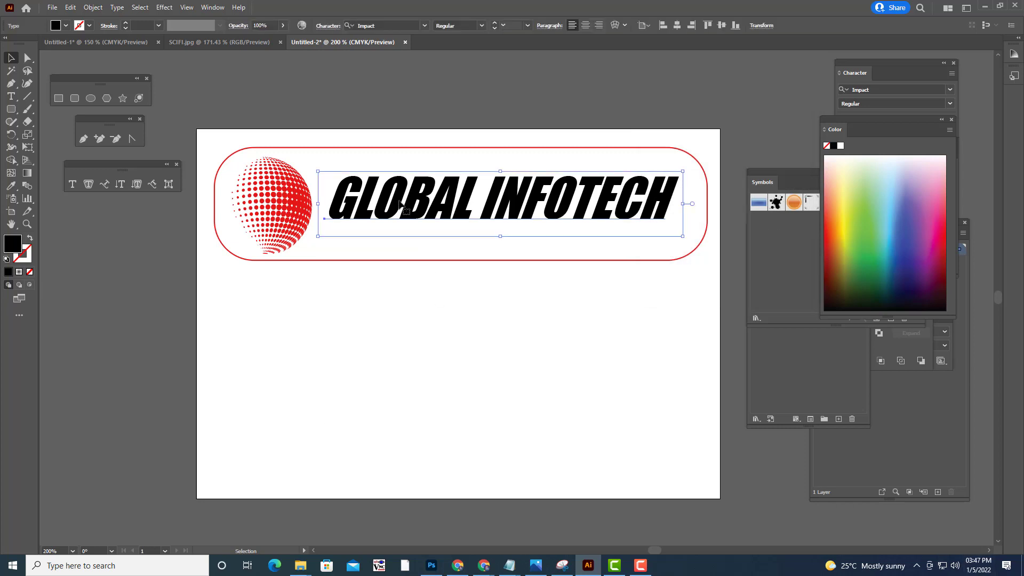
left_click_drag(407, 196, 399, 203)
left_click(459, 331)
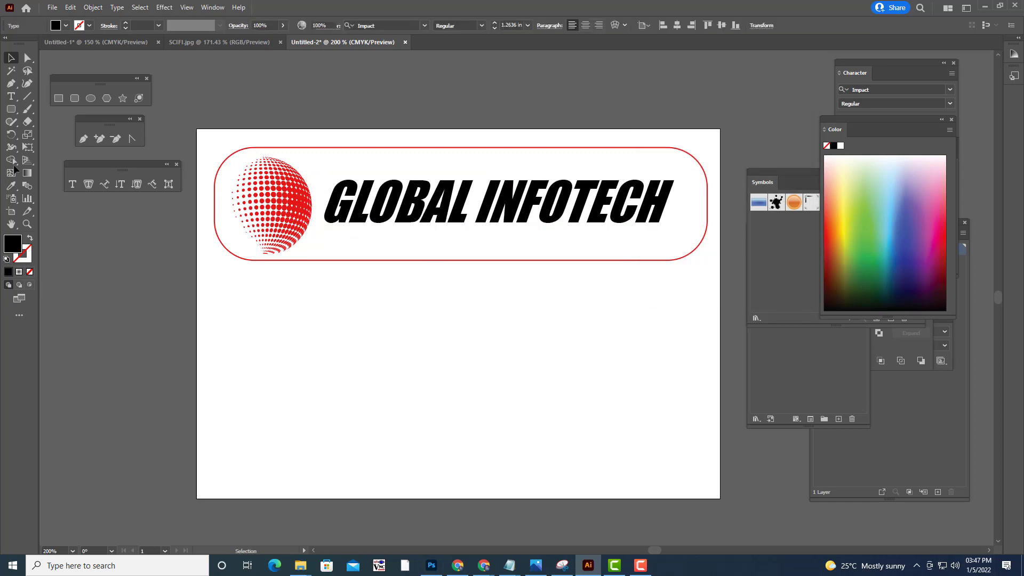
Add a new text line reading "innovation with" in lowercase on the empty area below the rounded outline
left_click(11, 98)
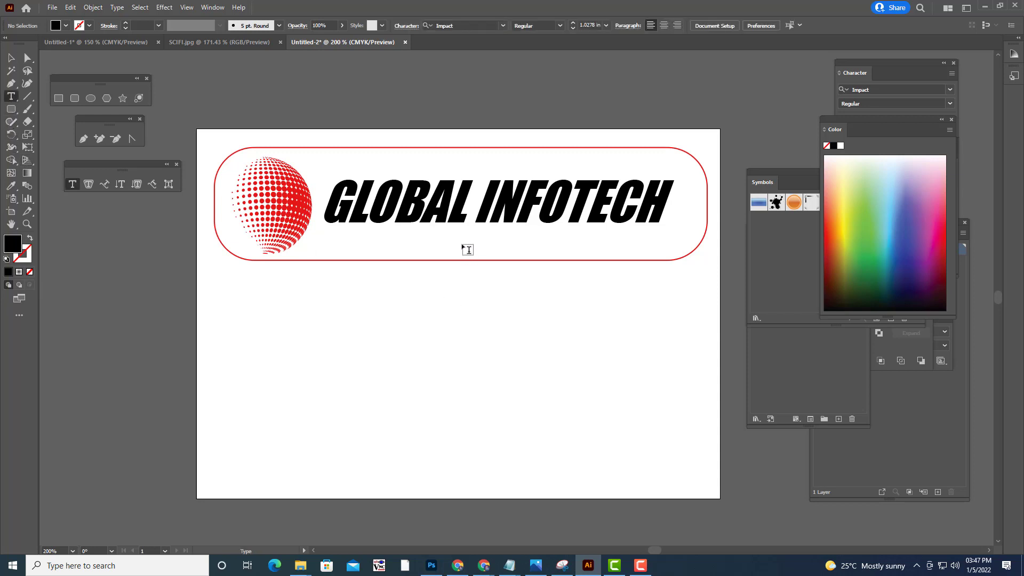
left_click(452, 343)
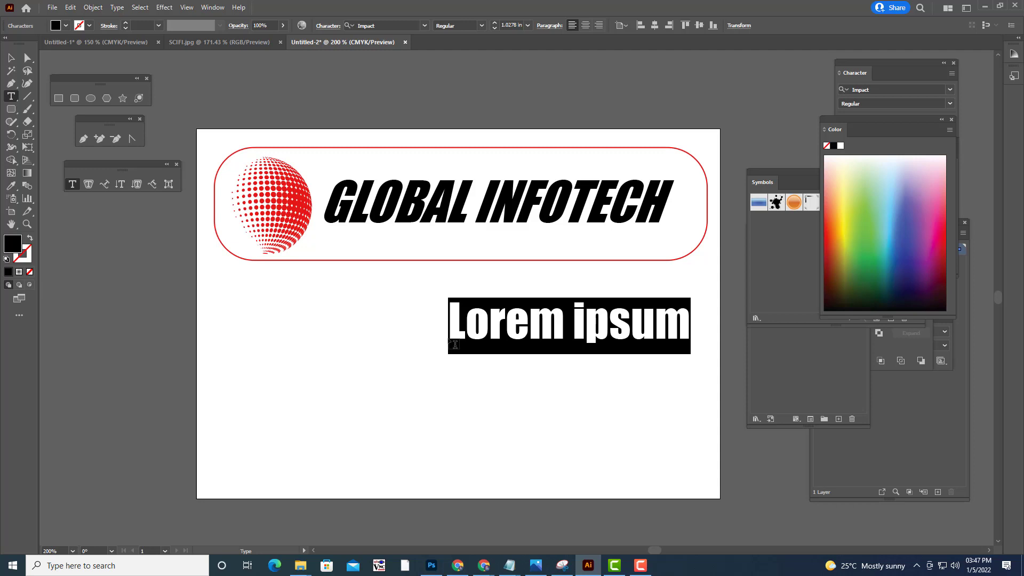
key("BackSpace")
type("IN")
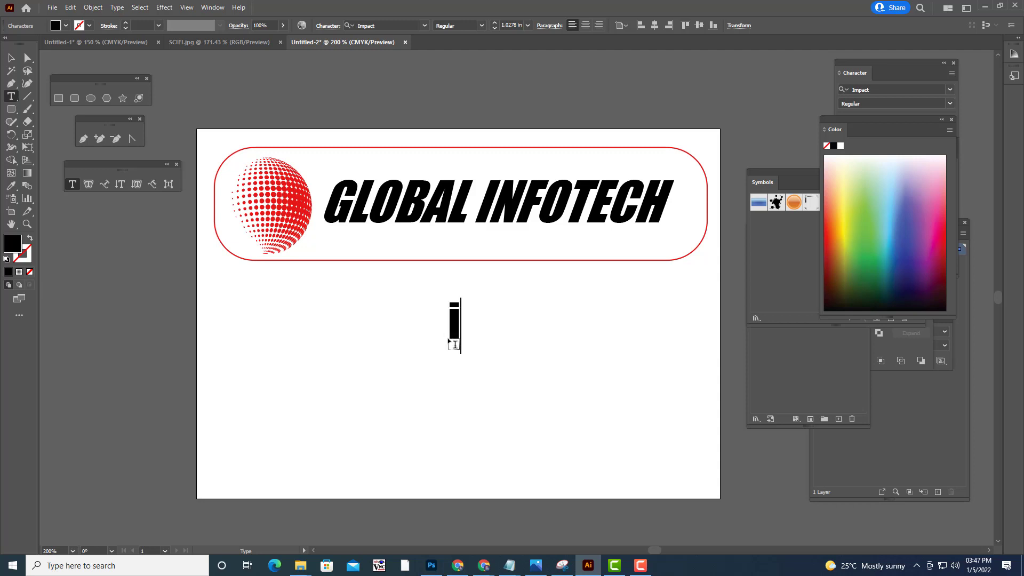
key("BackSpace")
key("BackSpace")
type("iNNO")
key("BackSpace")
key("BackSpace")
key("BackSpace")
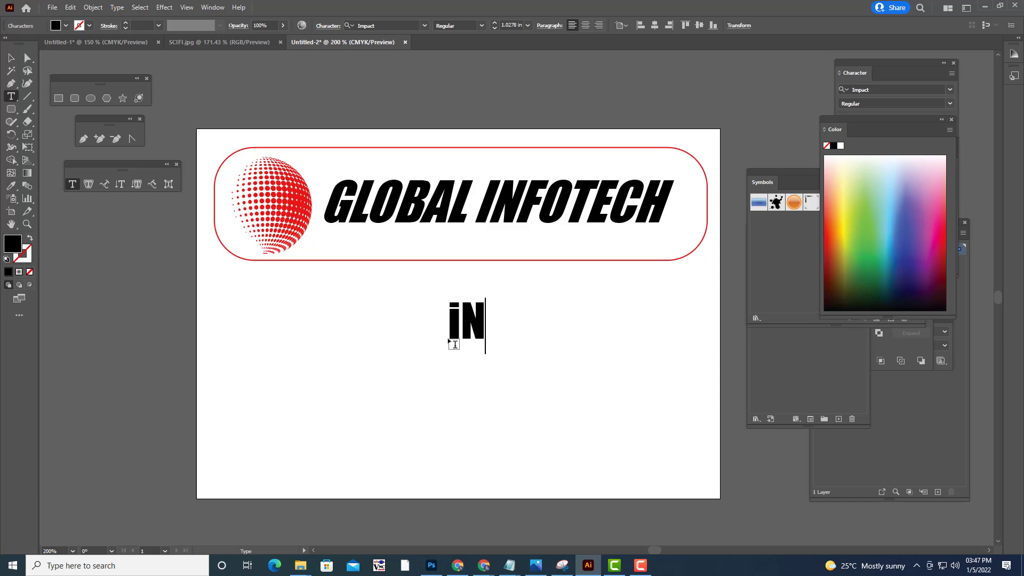
type("nnovation")
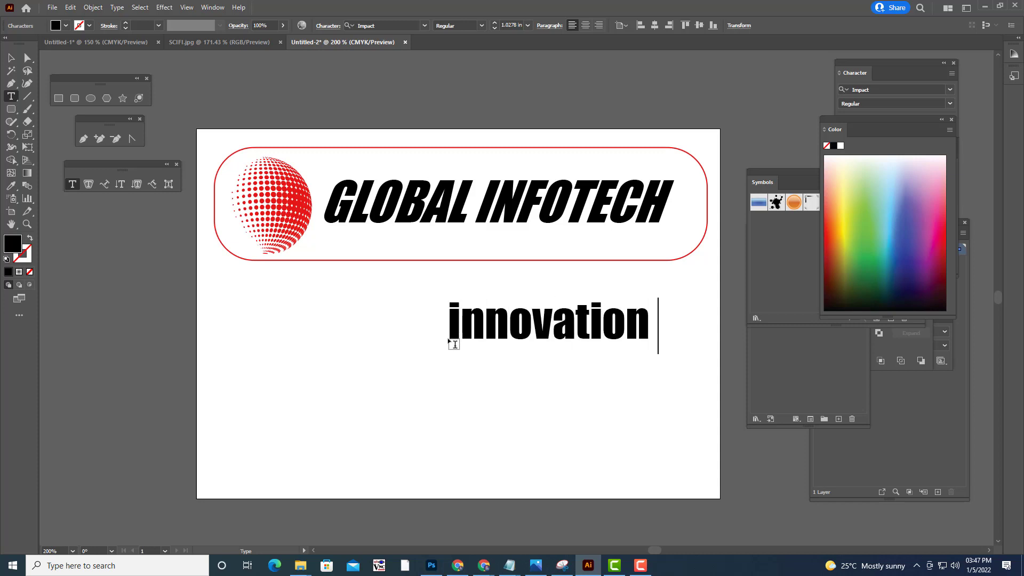
type(" with")
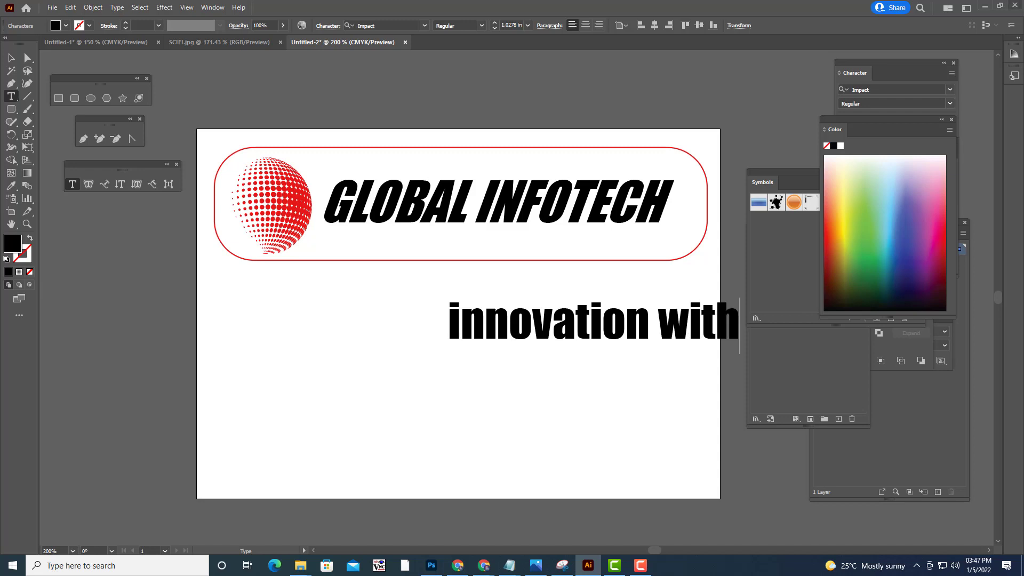
key("Escape")
Extend the tagline to read "innovation with intellect" and move it left so it fits on the artboard
left_click_drag(596, 318, 489, 333)
key("t")
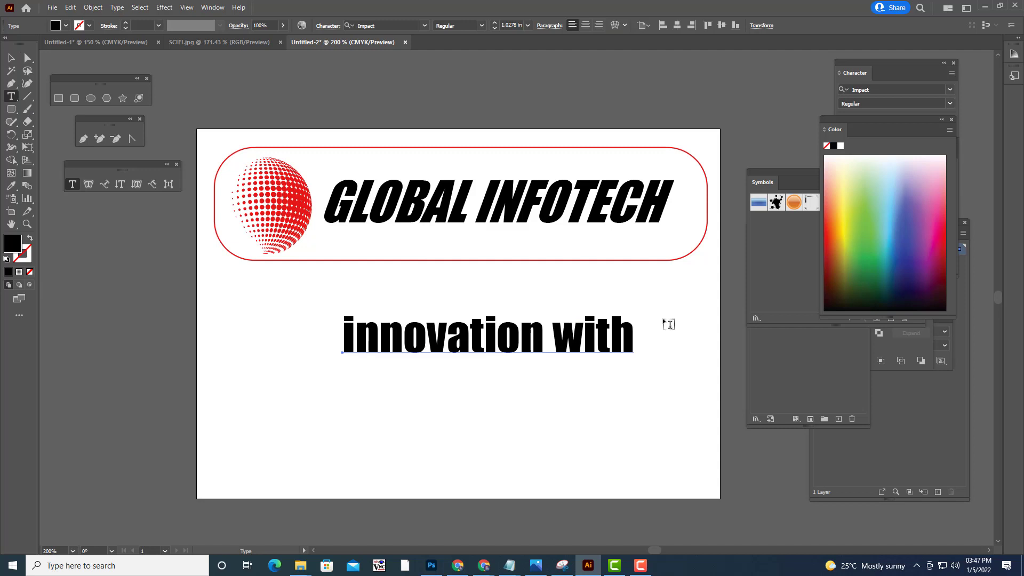
left_click(628, 323)
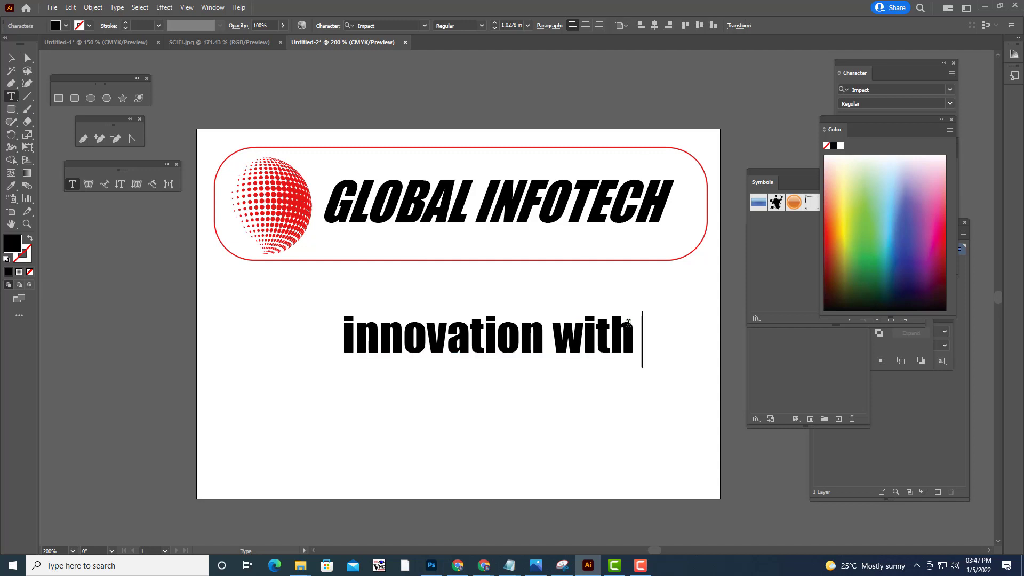
type("intelle")
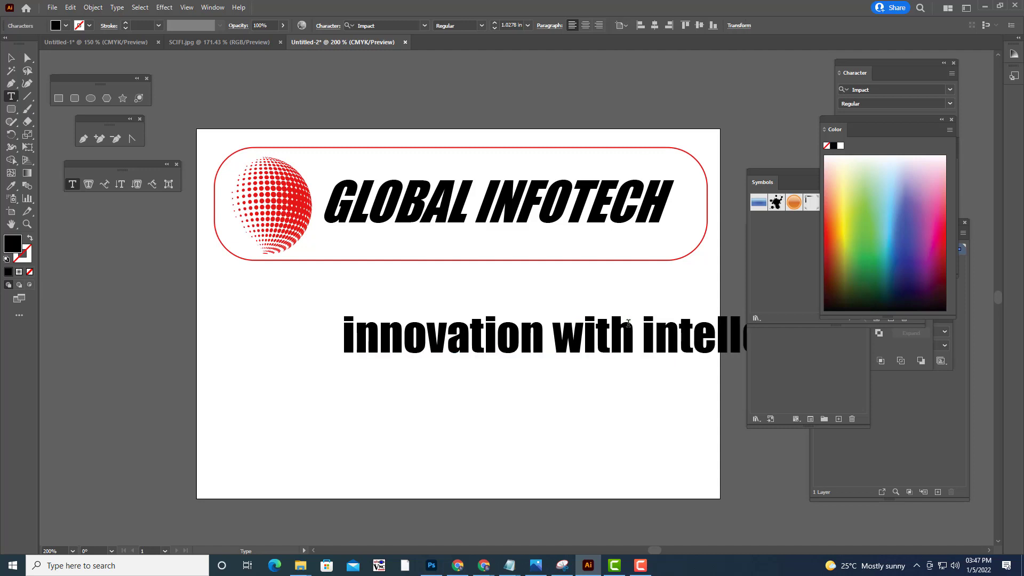
left_click(11, 58)
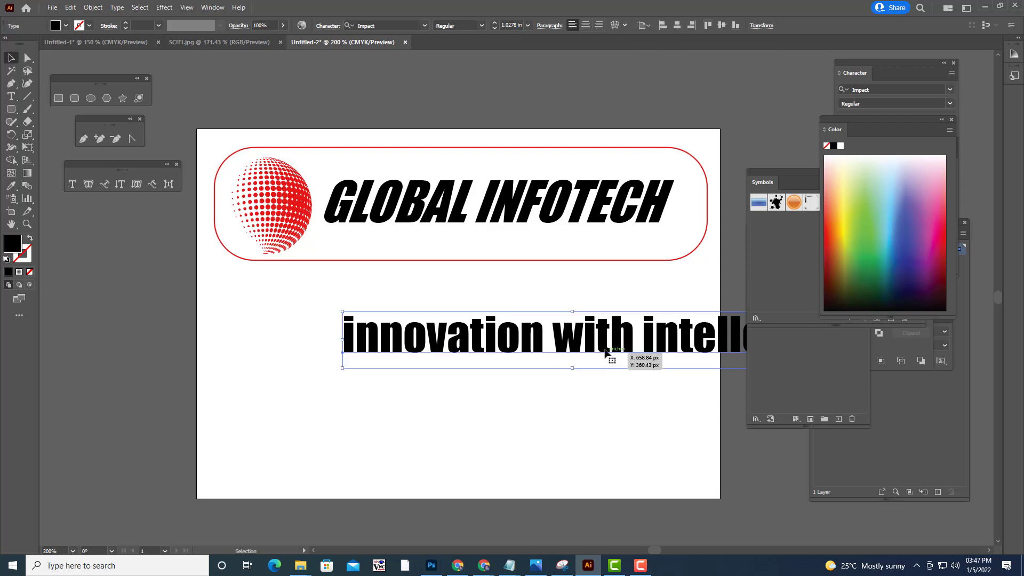
left_click_drag(606, 352, 509, 361)
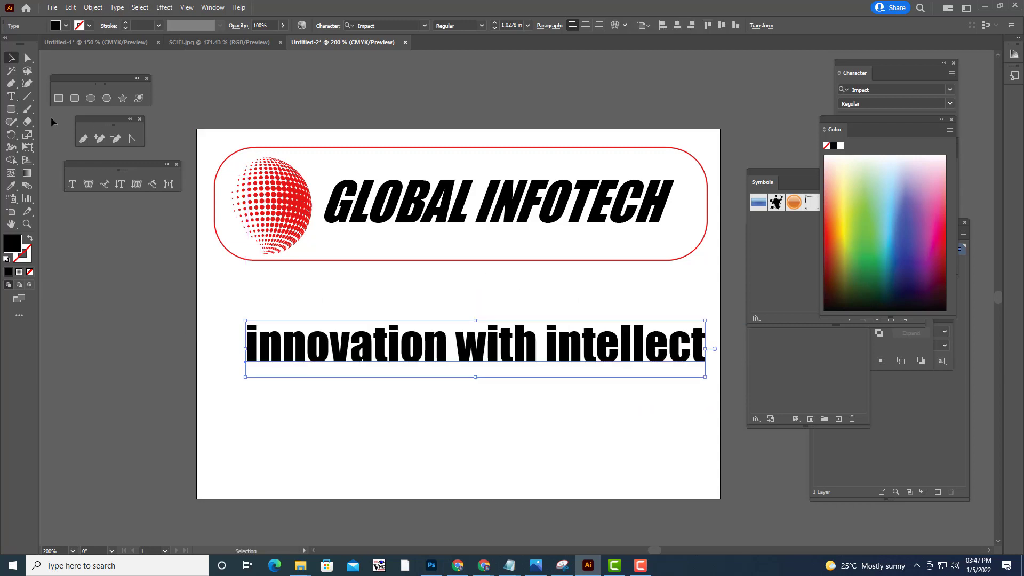
Change the font of the whole "innovation with intellect" tagline to Great Vibes
left_click(11, 96)
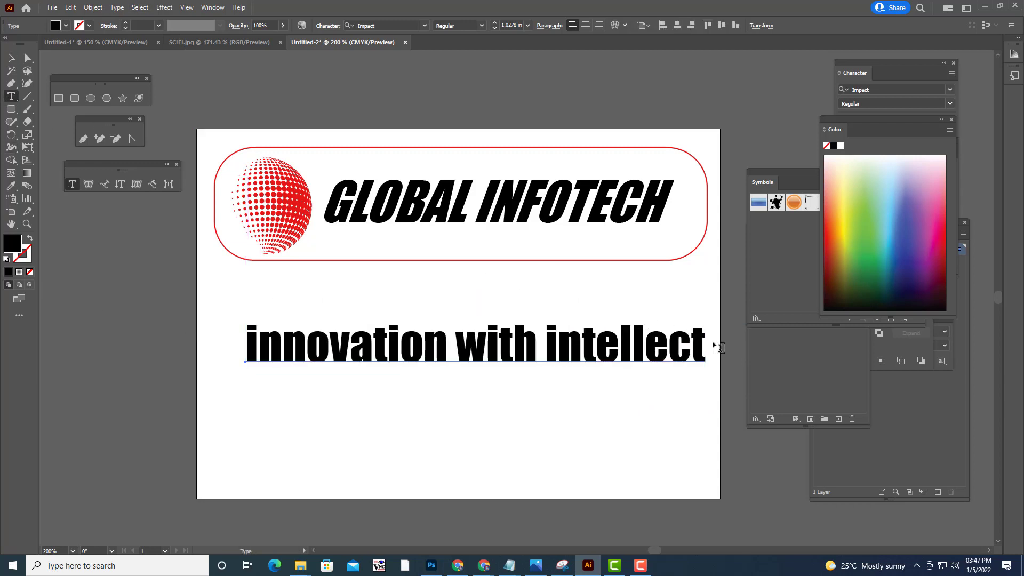
left_click_drag(706, 346, 245, 315)
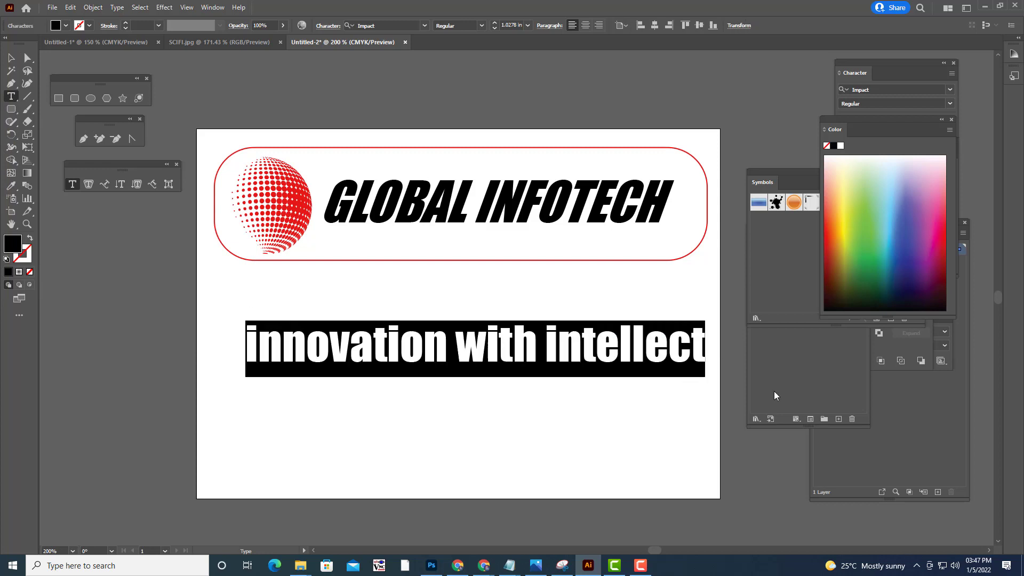
left_click(392, 27)
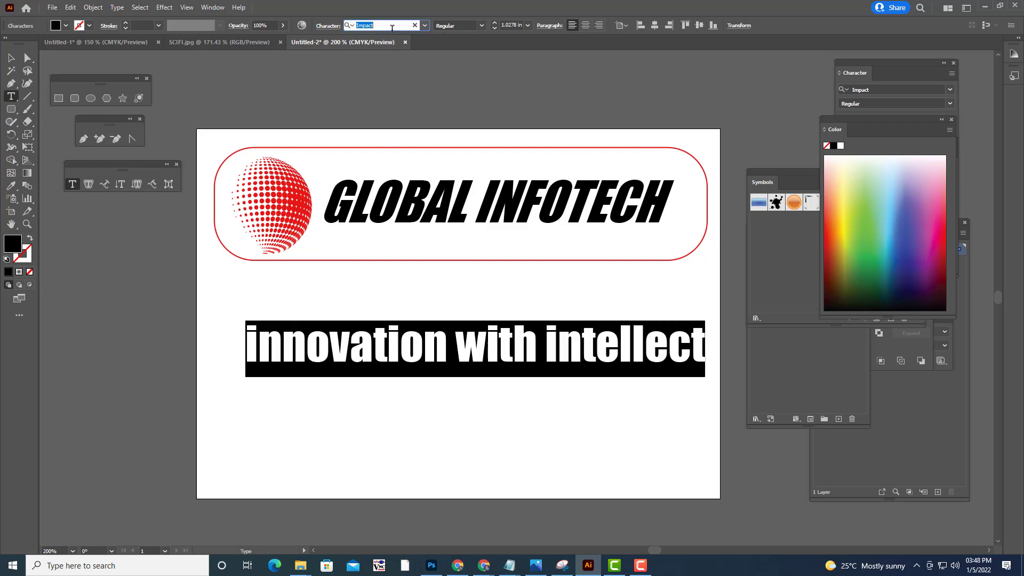
type("grea")
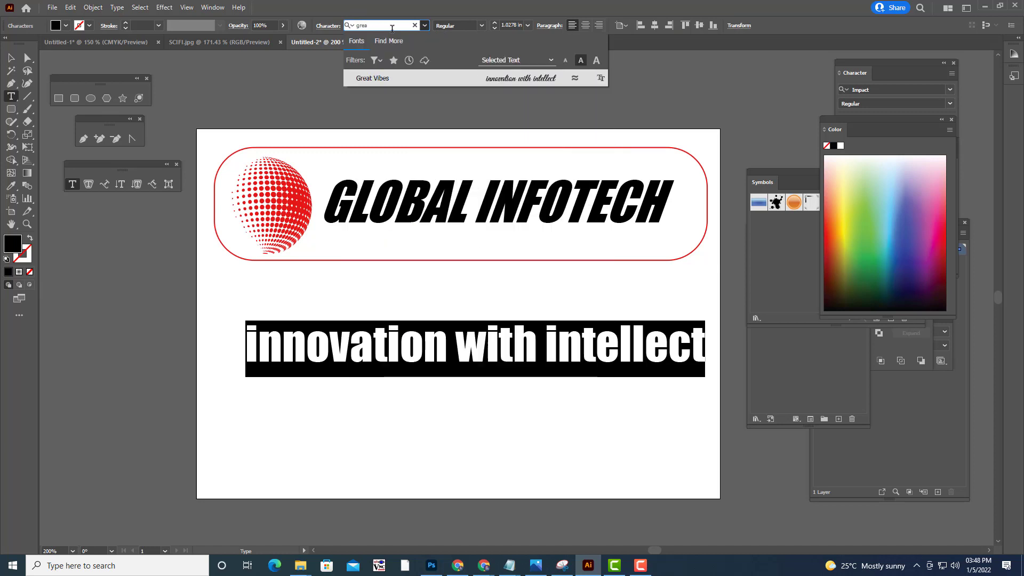
left_click(482, 81)
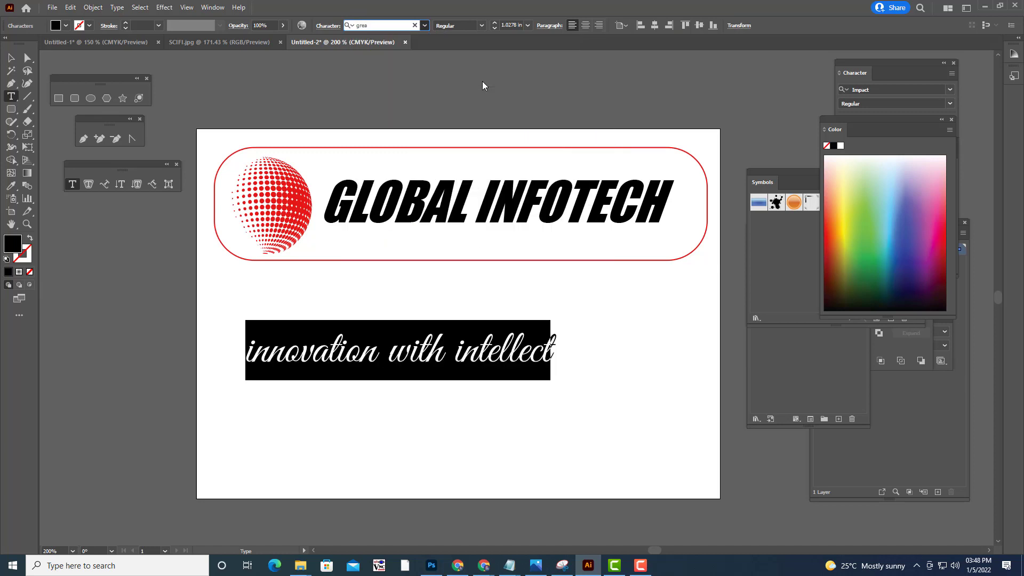
left_click(251, 349)
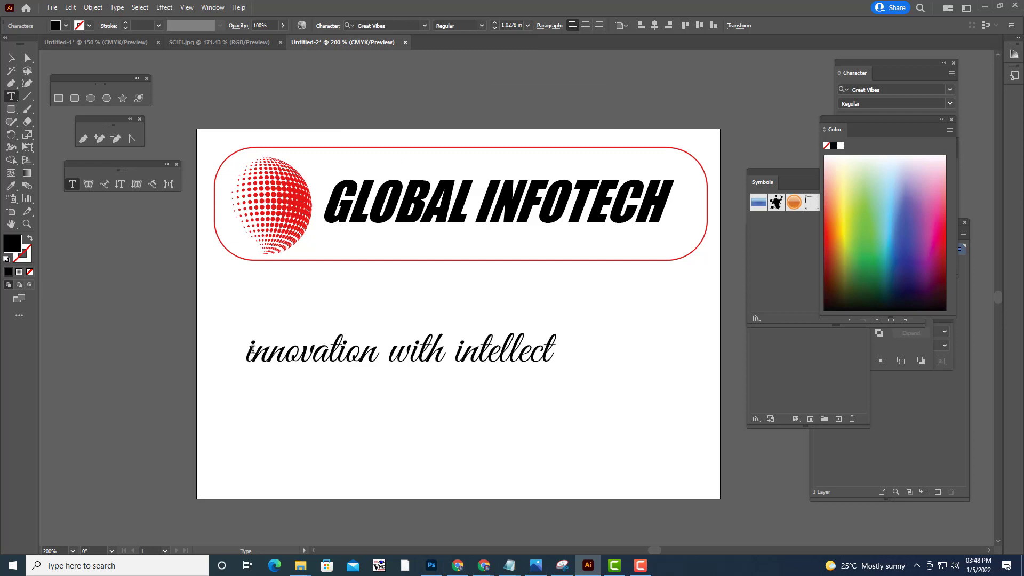
key("Escape")
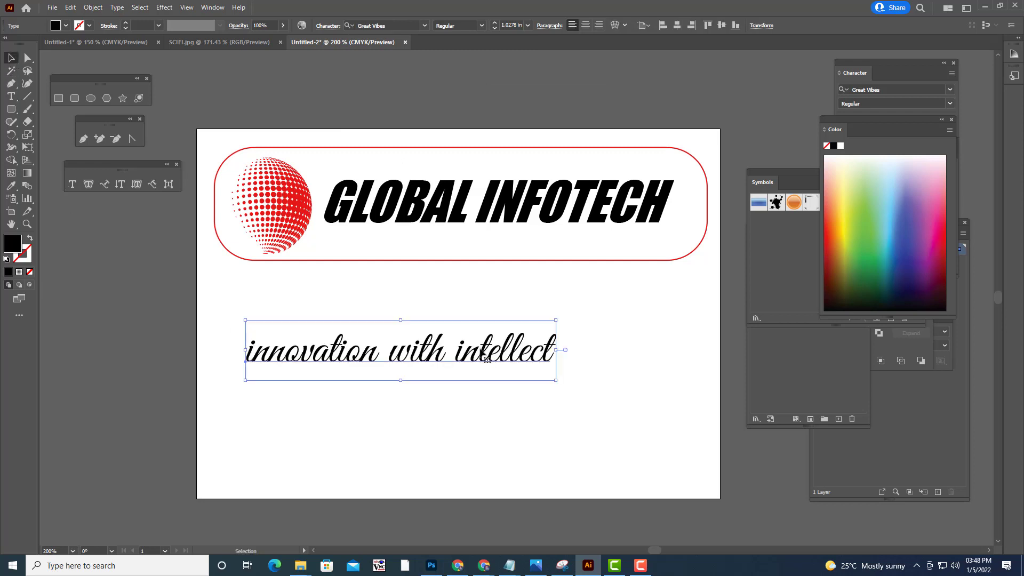
Move the tagline inside the rounded outline beneath "INFOTECH" and scale it down to a font size of about 0.67 in
left_click_drag(482, 350, 611, 244)
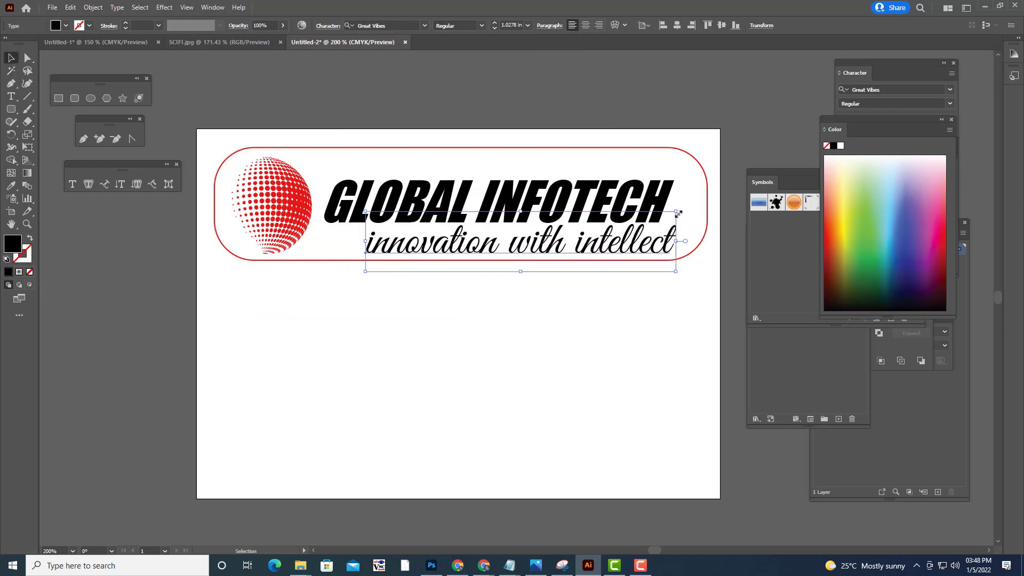
left_click_drag(670, 218, 620, 218)
left_click_drag(577, 247, 614, 241)
key("Up")
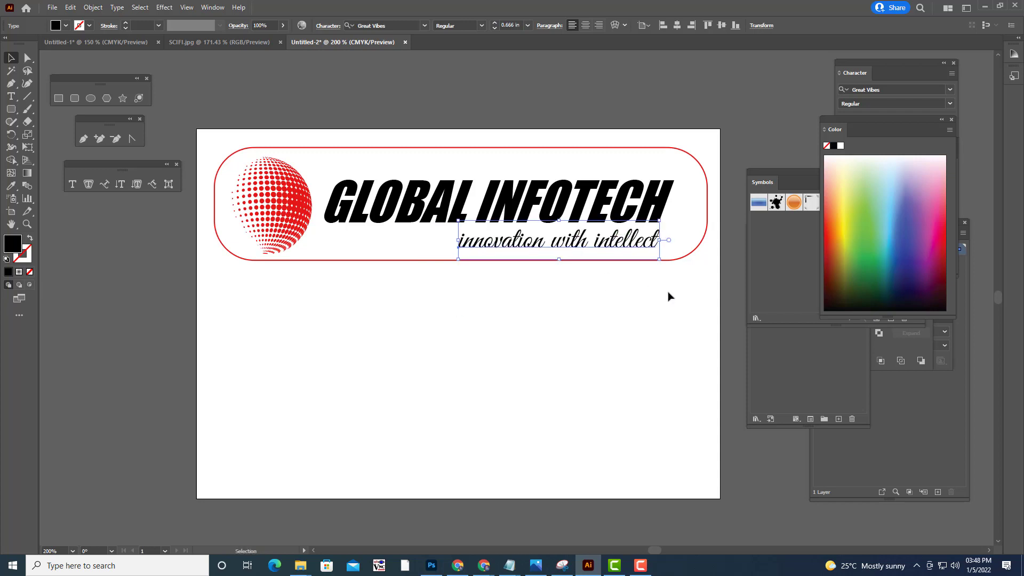
key("Left")
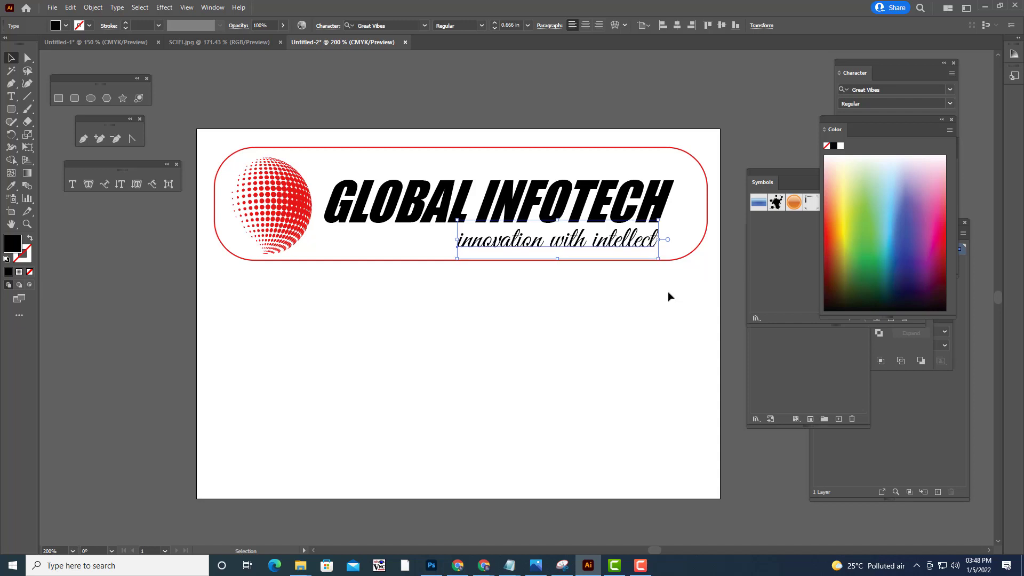
left_click(670, 297)
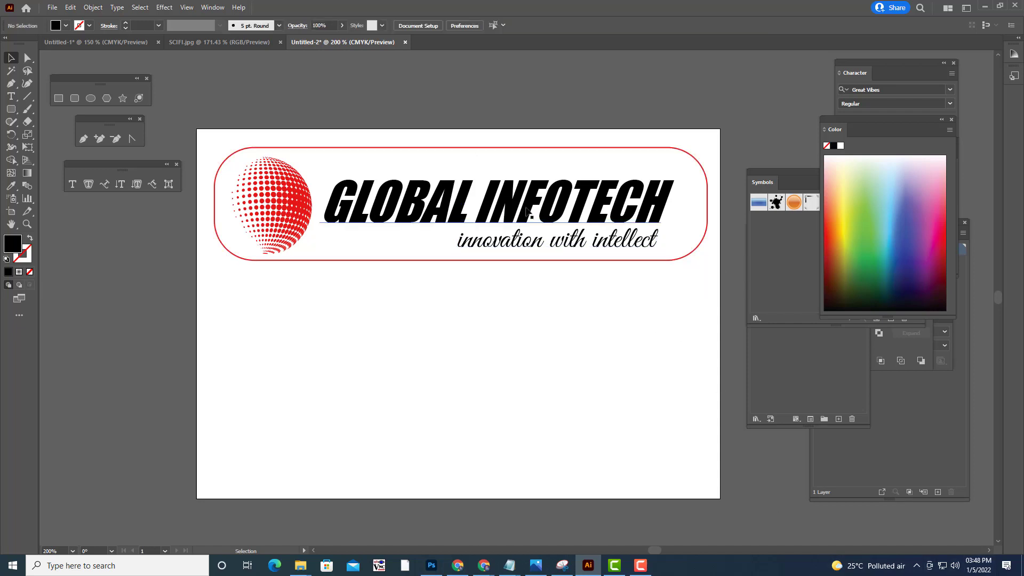
Fill the "GLOBAL INFOTECH" text with red
scroll(526, 212, "up", 2)
left_click(497, 249)
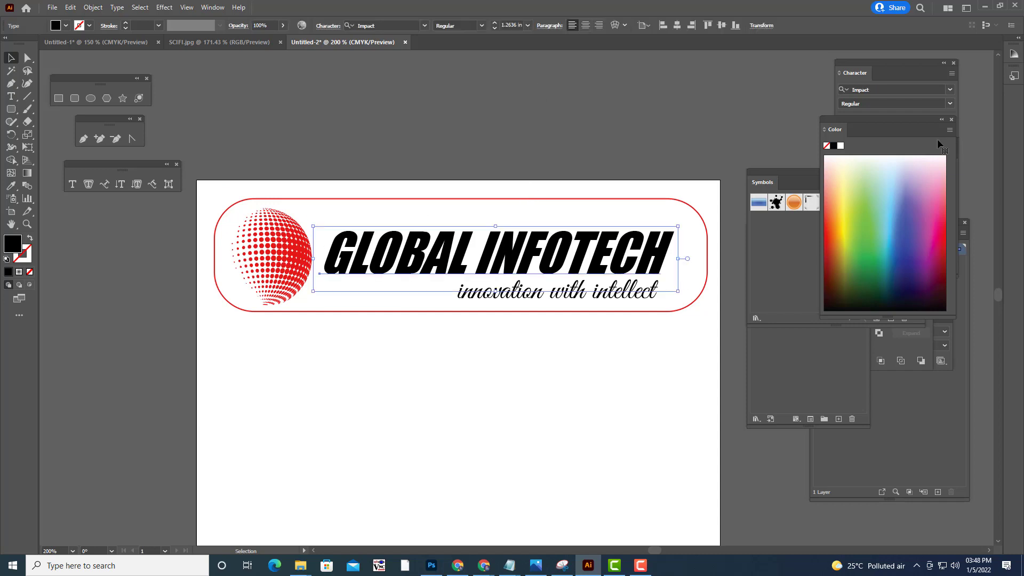
left_click(834, 235)
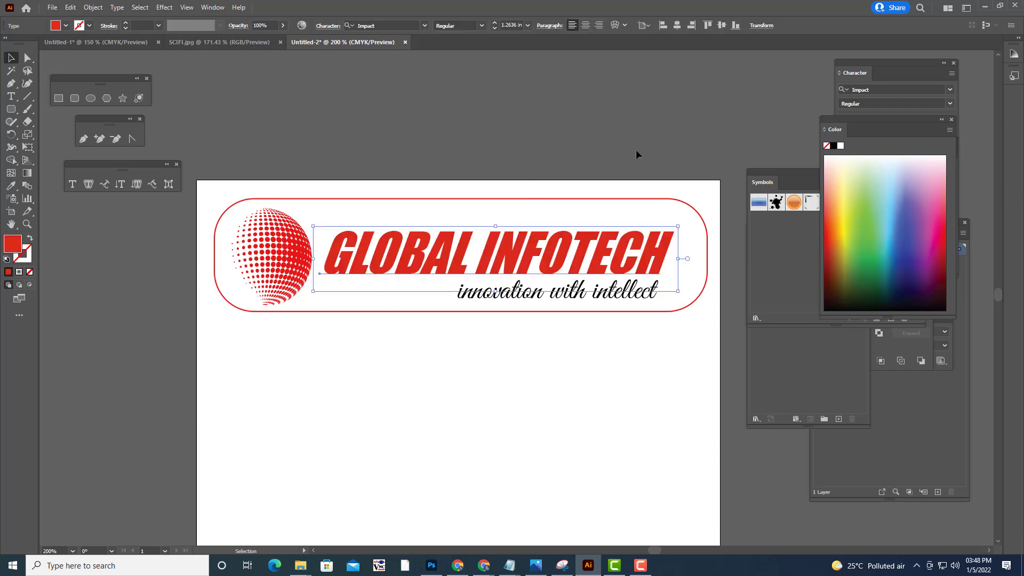
left_click(636, 151)
scroll(706, 119, "down", 1)
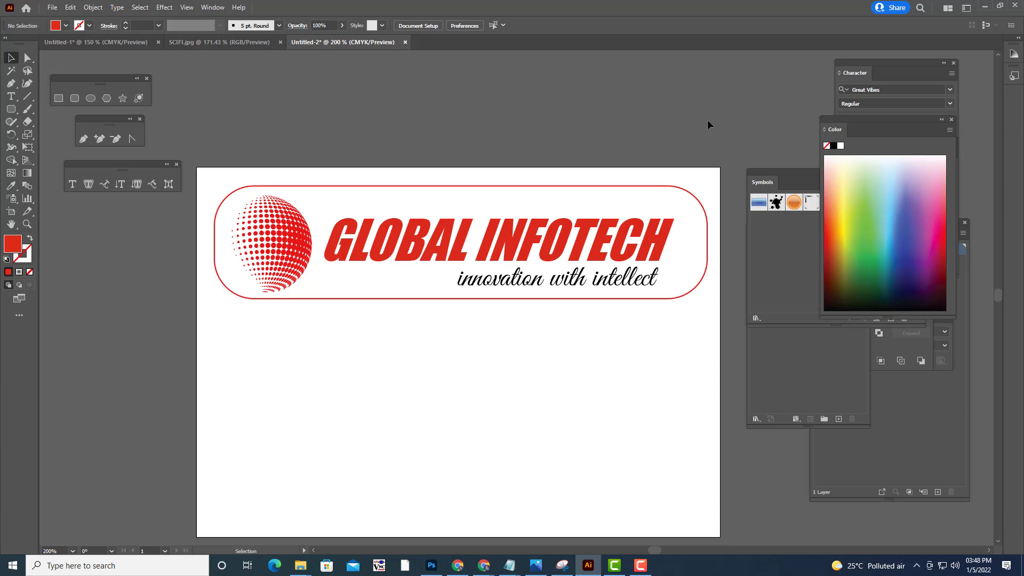
Fill the "innovation with intellect" tagline with a lighter orange-red and move the Symbols panel aside
scroll(708, 119, "up", 1)
left_click(636, 289)
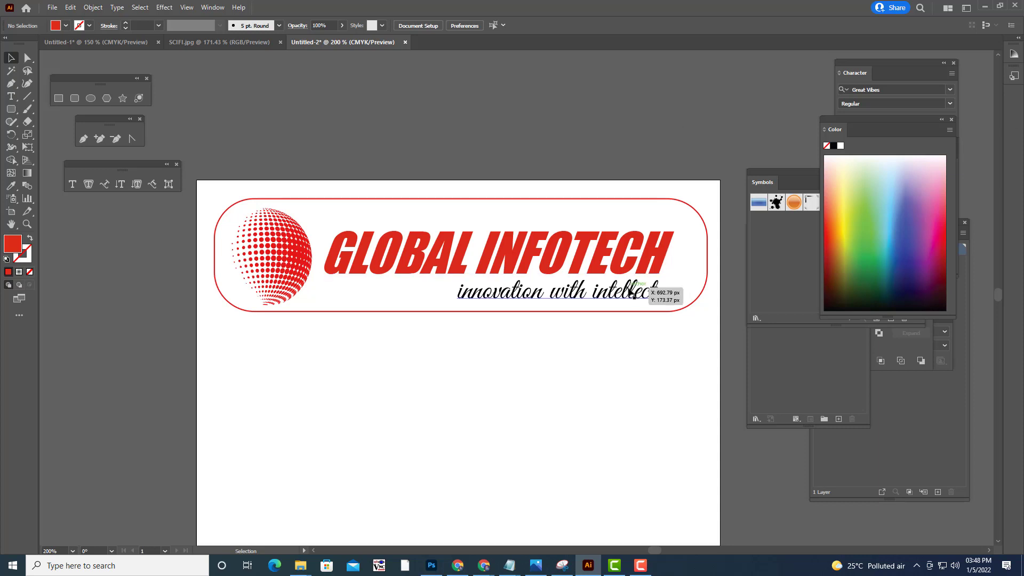
left_click(832, 206)
left_click(975, 123)
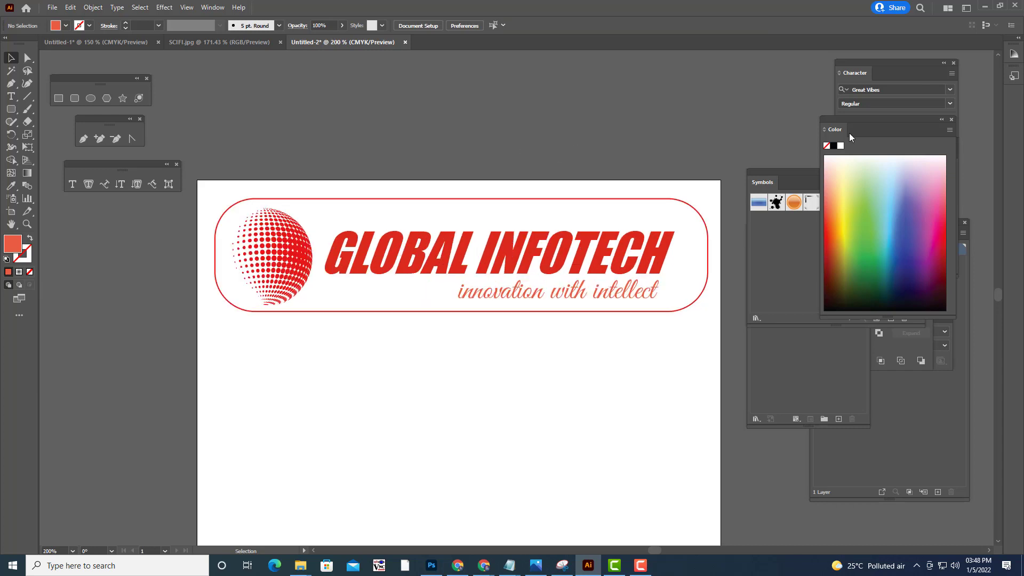
left_click_drag(762, 169, 909, 173)
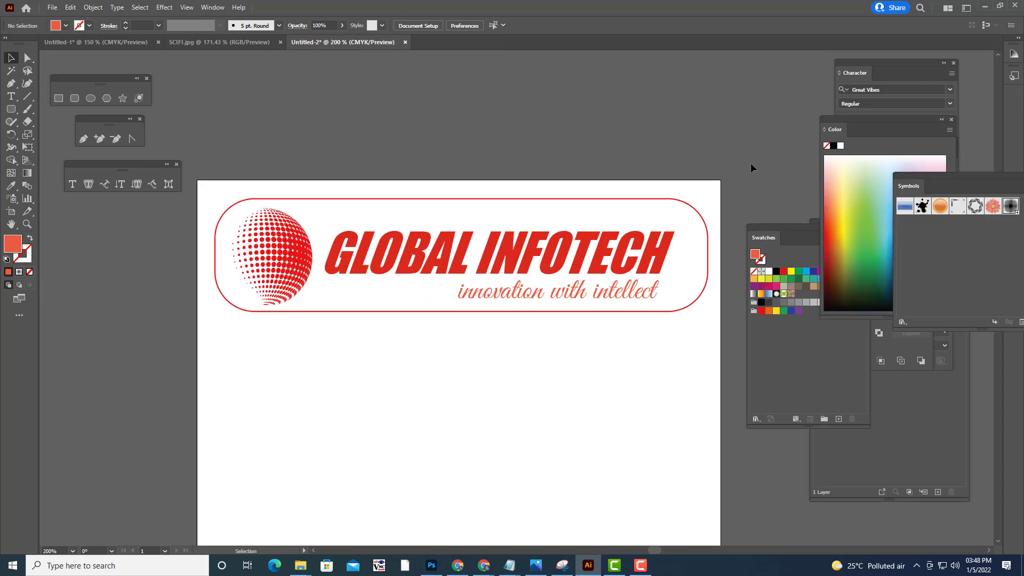
Shorten the artboard from below and above to about 220 px high so it fits closely around the logo
key("shift+o")
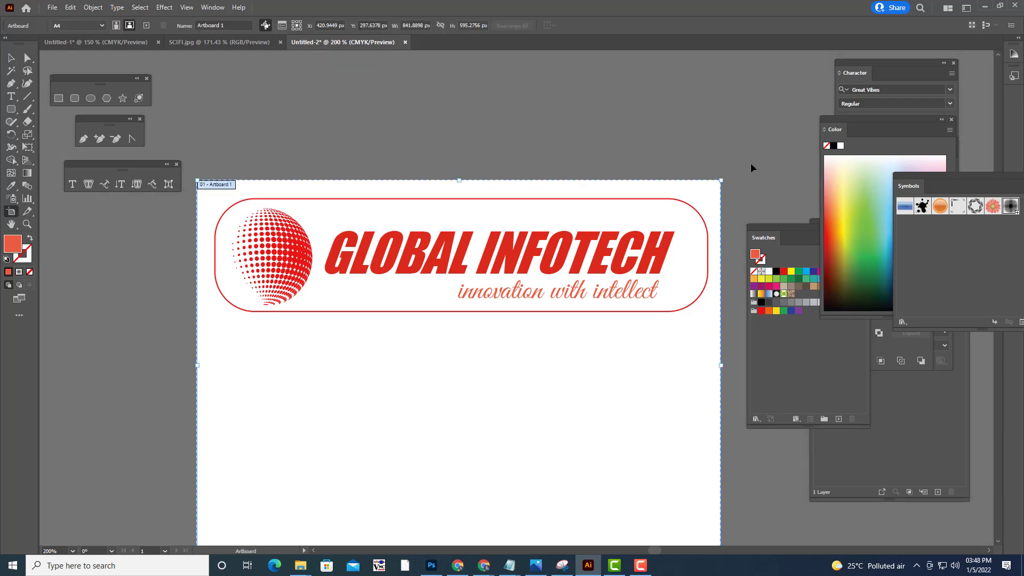
left_click_drag(536, 271, 536, 246)
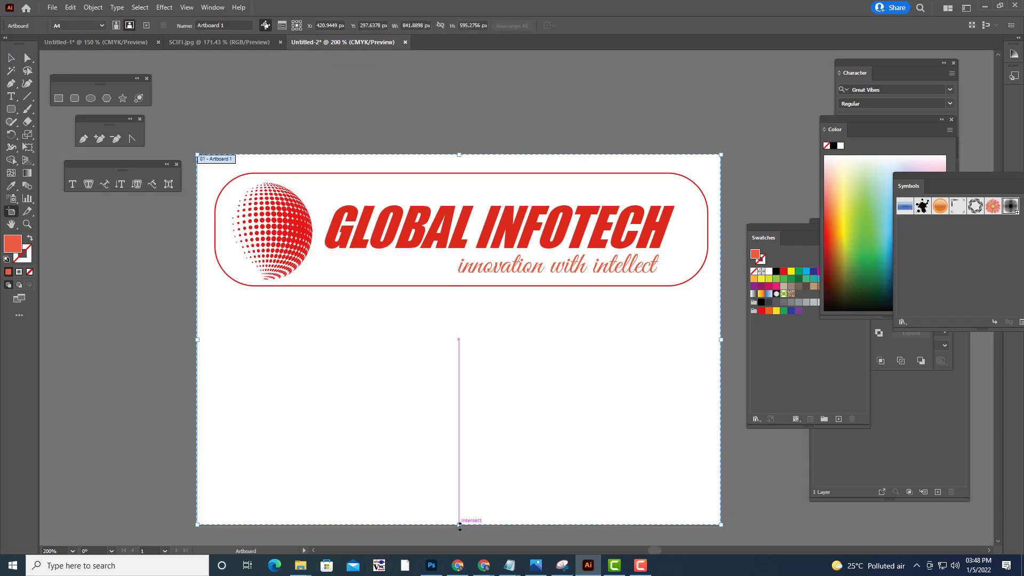
left_click_drag(460, 524, 467, 299)
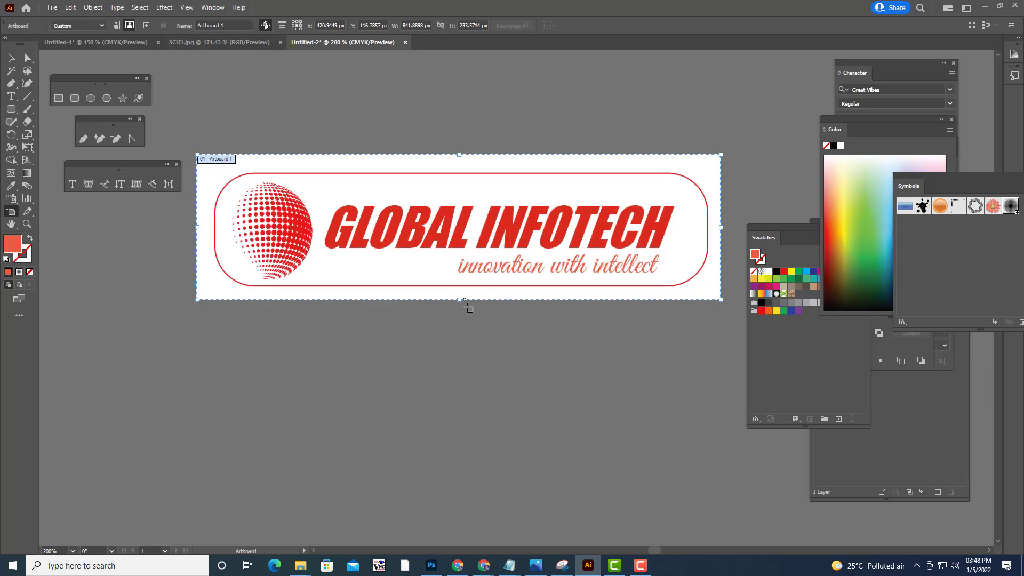
left_click_drag(460, 157, 459, 165)
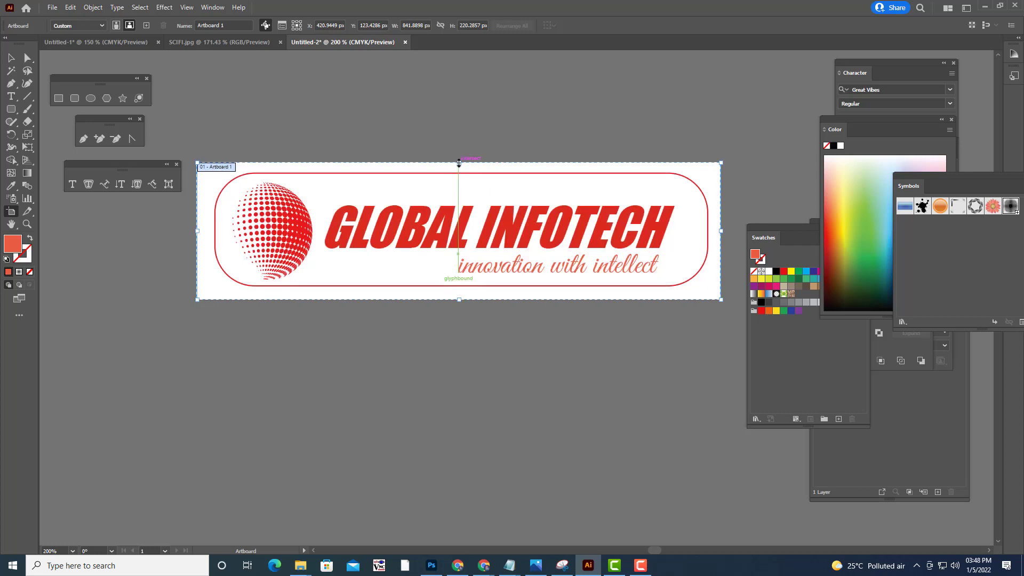
left_click_drag(79, 165, 171, 79)
left_click(10, 57)
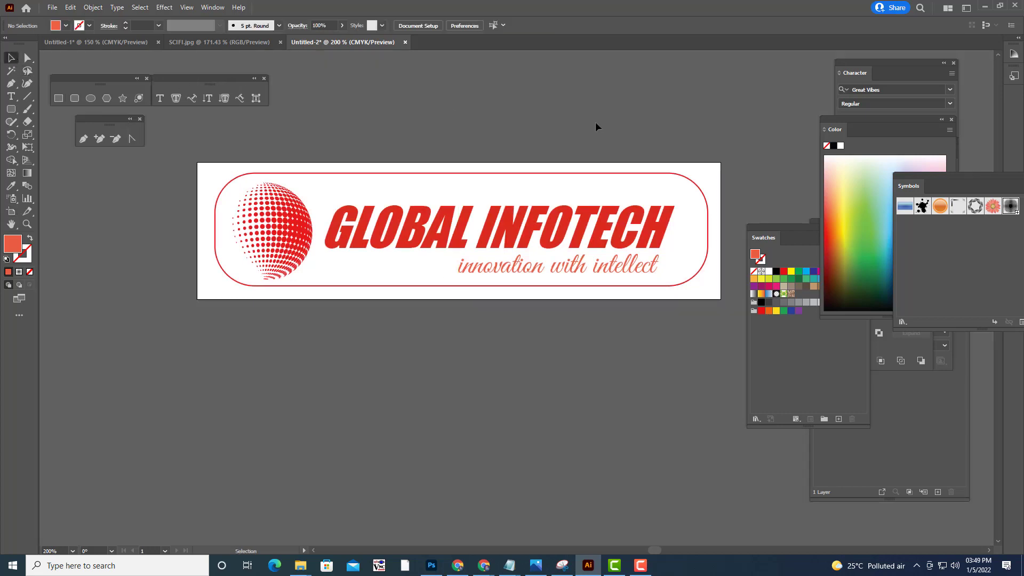
scroll(614, 143, "up", 2)
scroll(614, 142, "up", 2)
left_click_drag(765, 225, 807, 234)
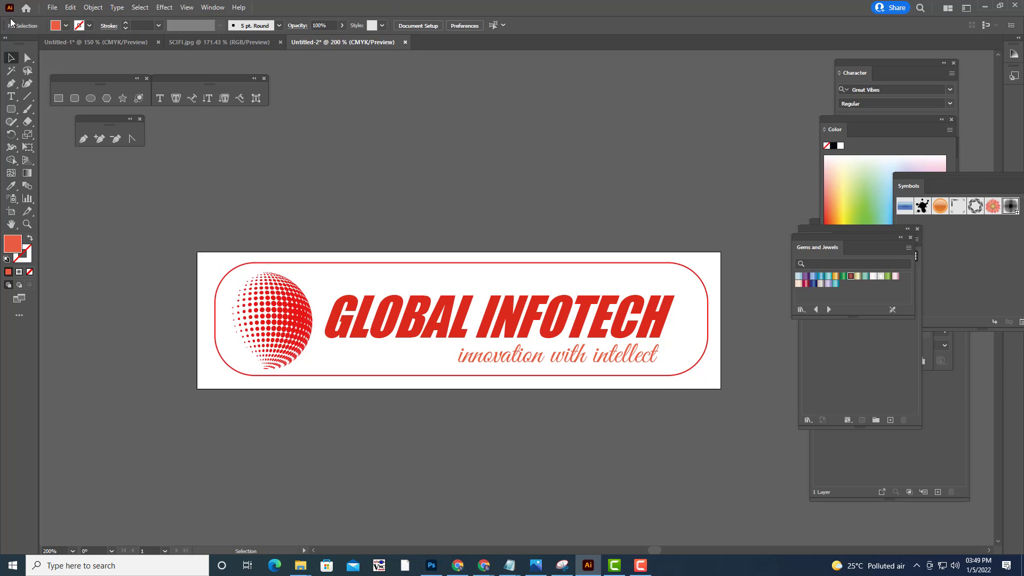
Start exporting the logo to the Desktop with PNG as the file format
left_click(52, 8)
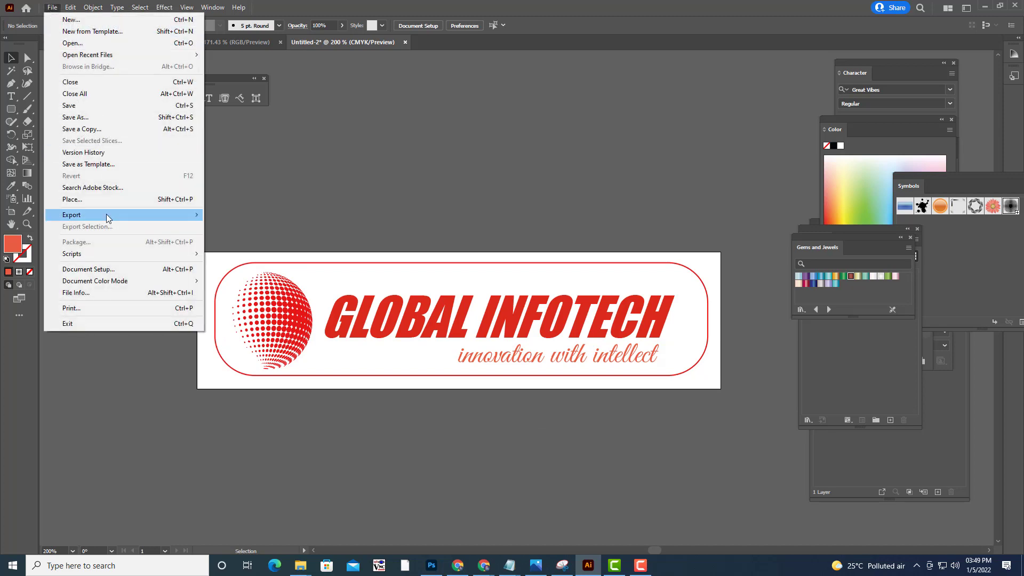
mouse_move(107, 214)
left_click(269, 227)
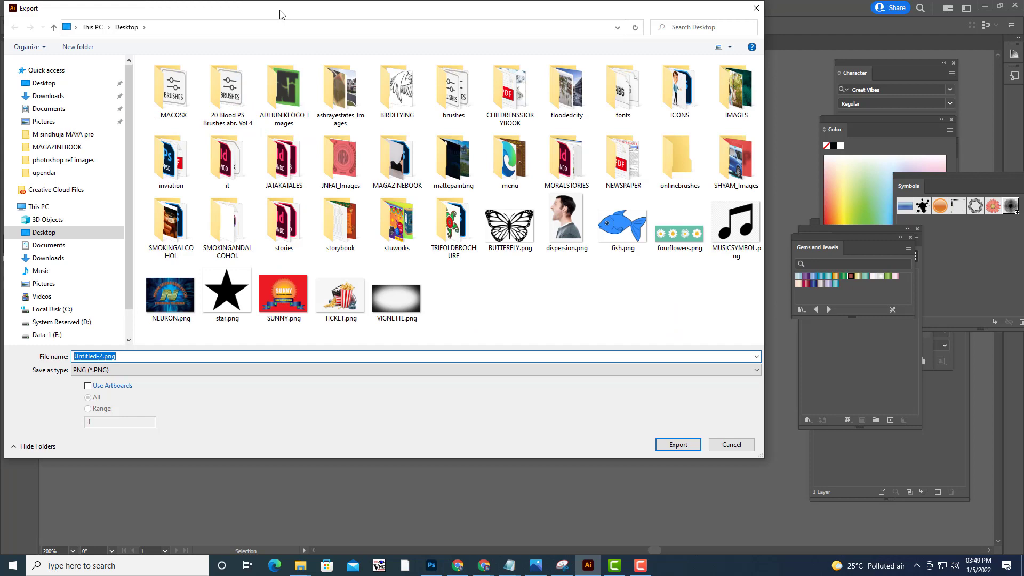
left_click_drag(282, 14, 515, 27)
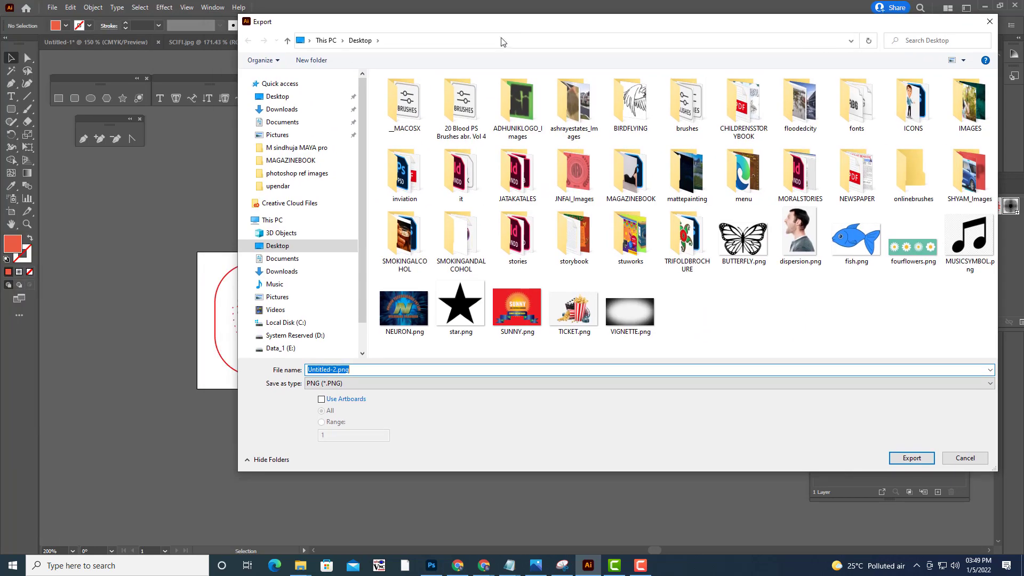
left_click(419, 384)
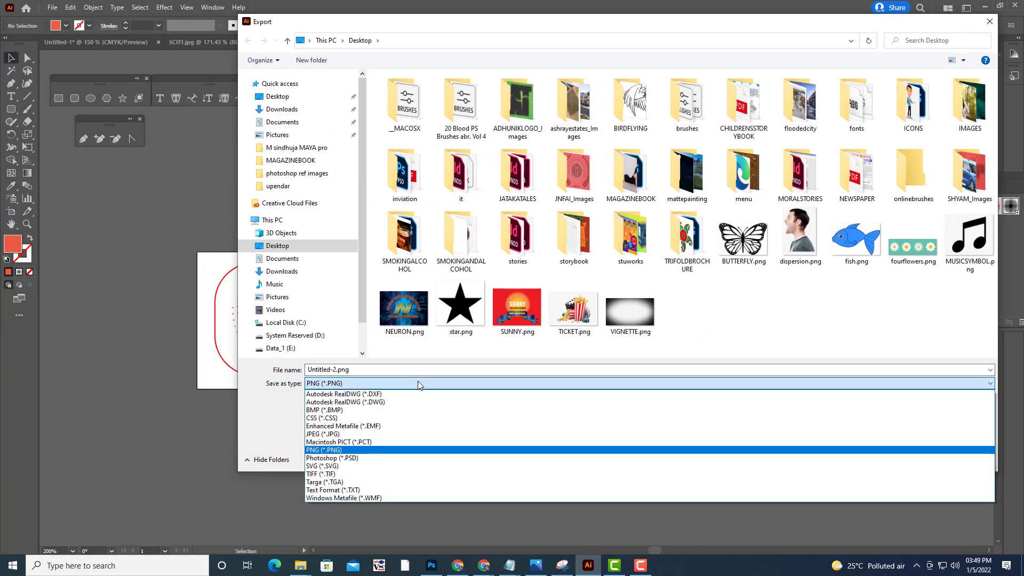
left_click(418, 384)
Name the export file globalinfotech and complete the PNG export
left_click(373, 370)
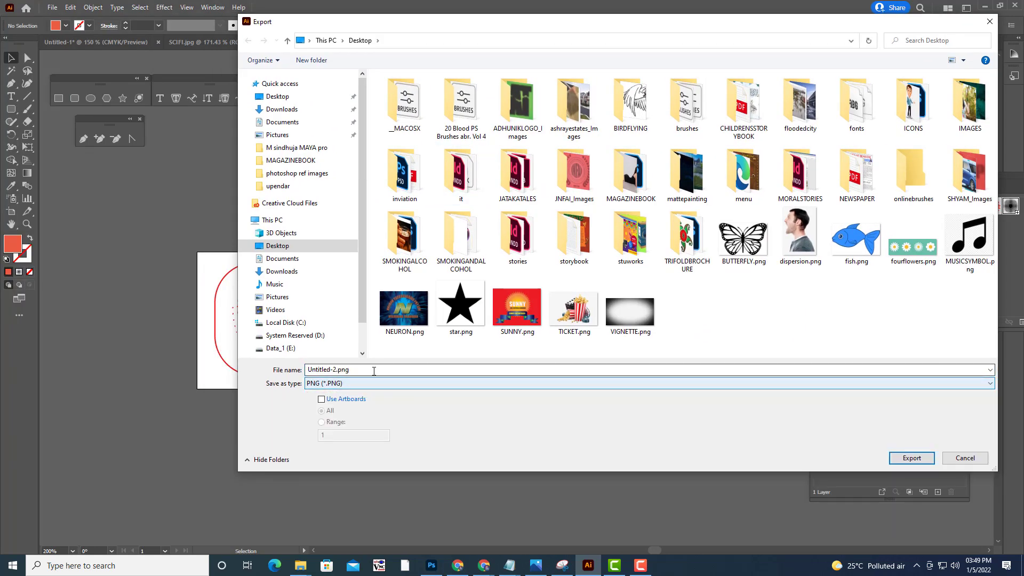
type("glba")
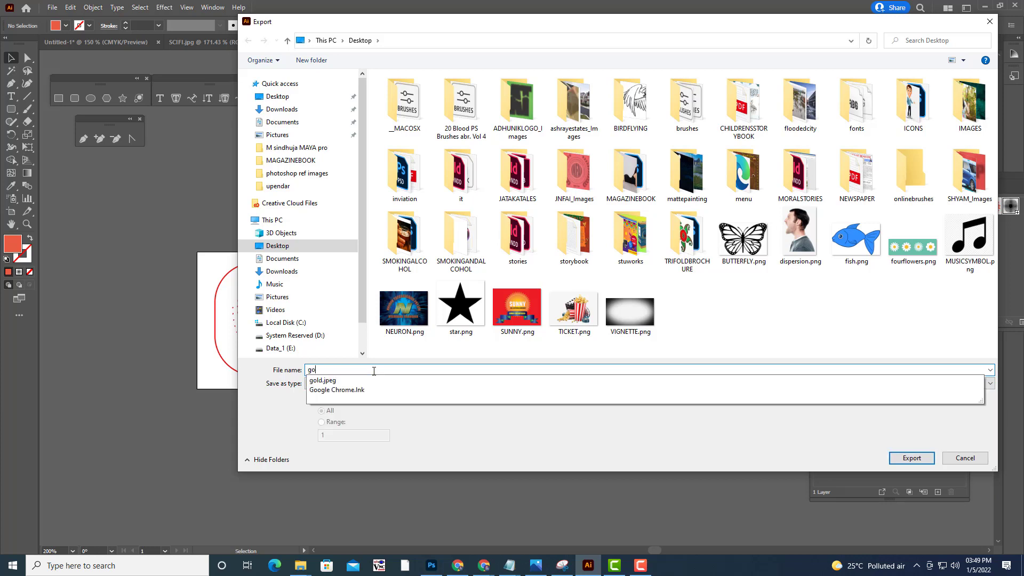
key("BackSpace")
key("BackSpace")
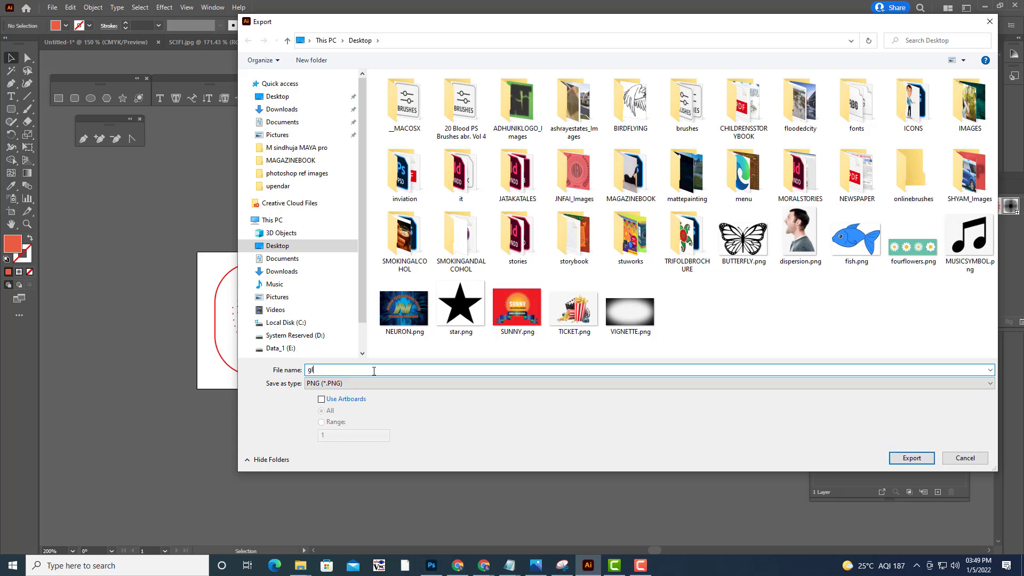
type("obalinfoc")
key("BackSpace")
type("tech")
left_click_drag(530, 20, 416, 10)
left_click(798, 449)
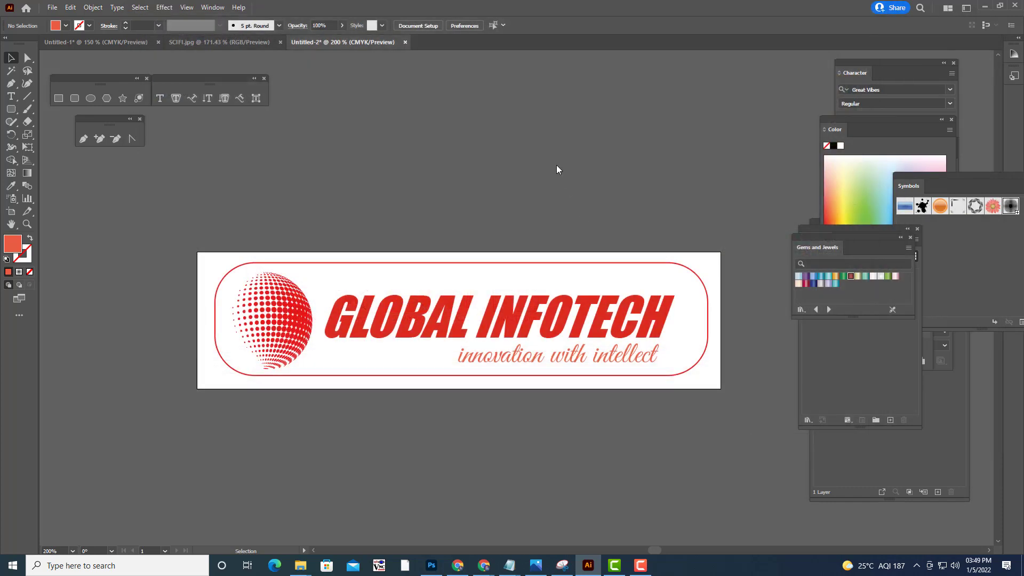
left_click(806, 241)
Switch to the desktop, open globalinfotech.png in Photoshop, and enlarge its document window to inspect the exported logo
left_click(984, 6)
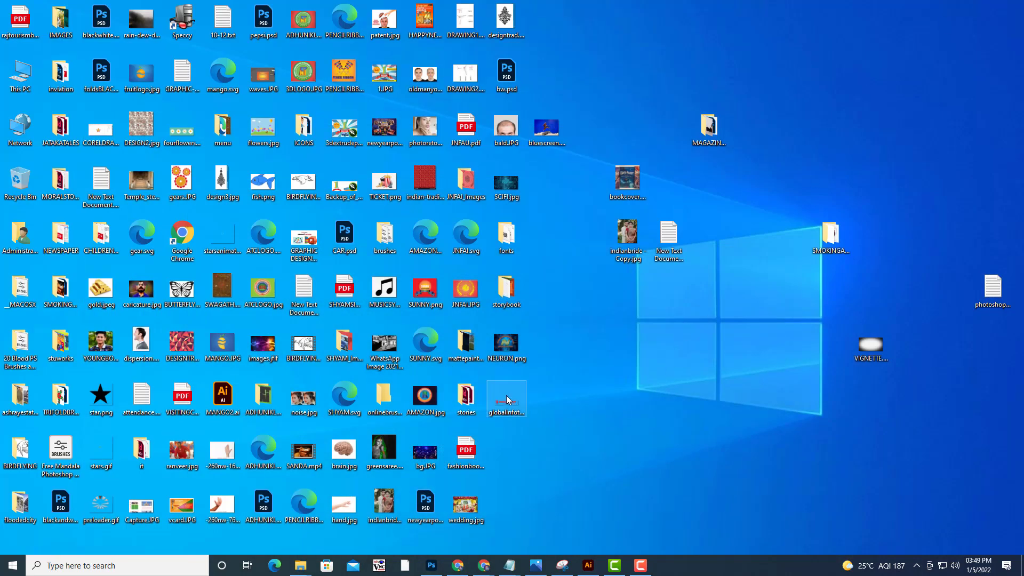
left_click(510, 408)
double_click(510, 408)
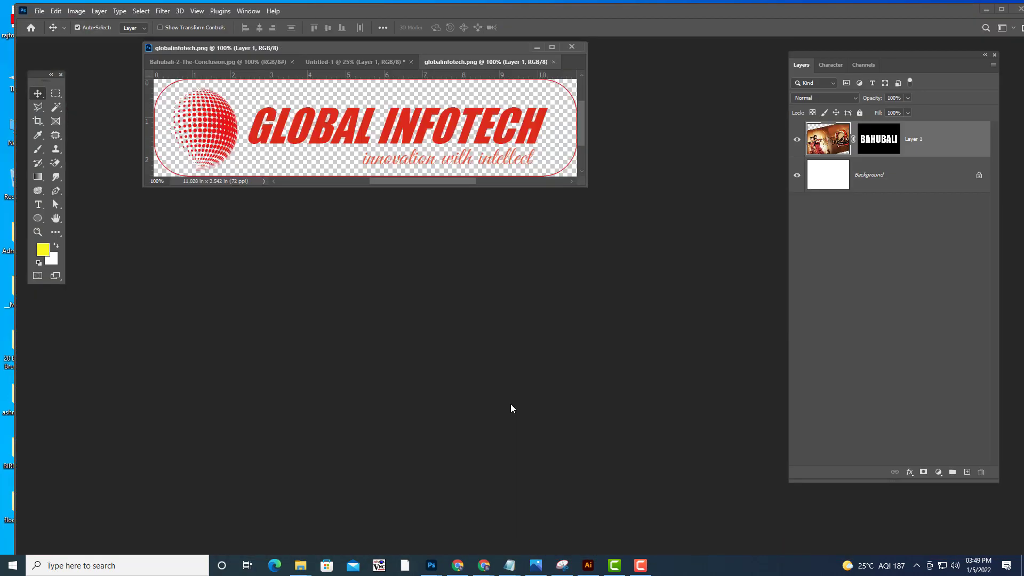
left_click_drag(424, 46, 433, 100)
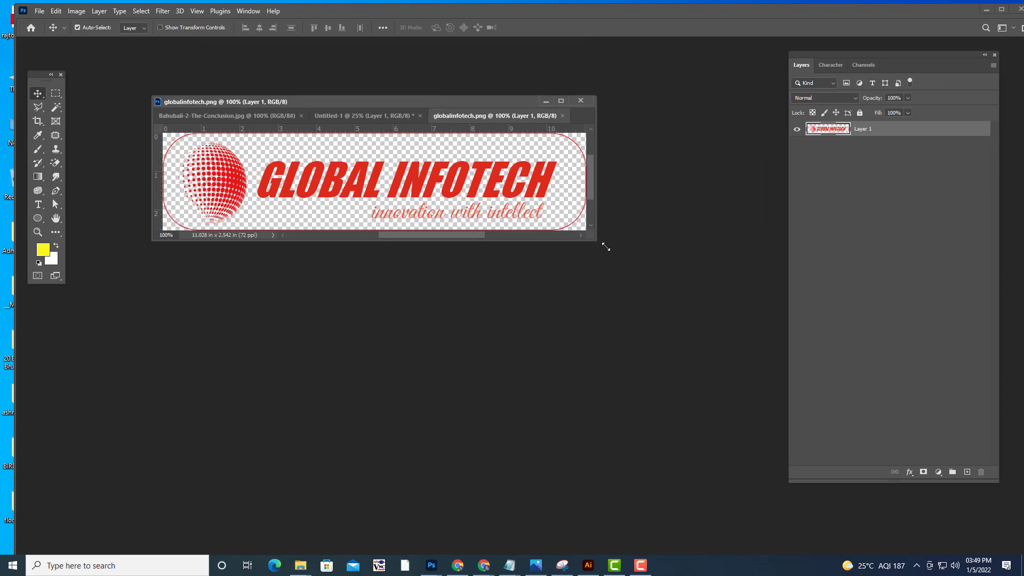
left_click_drag(605, 244, 787, 333)
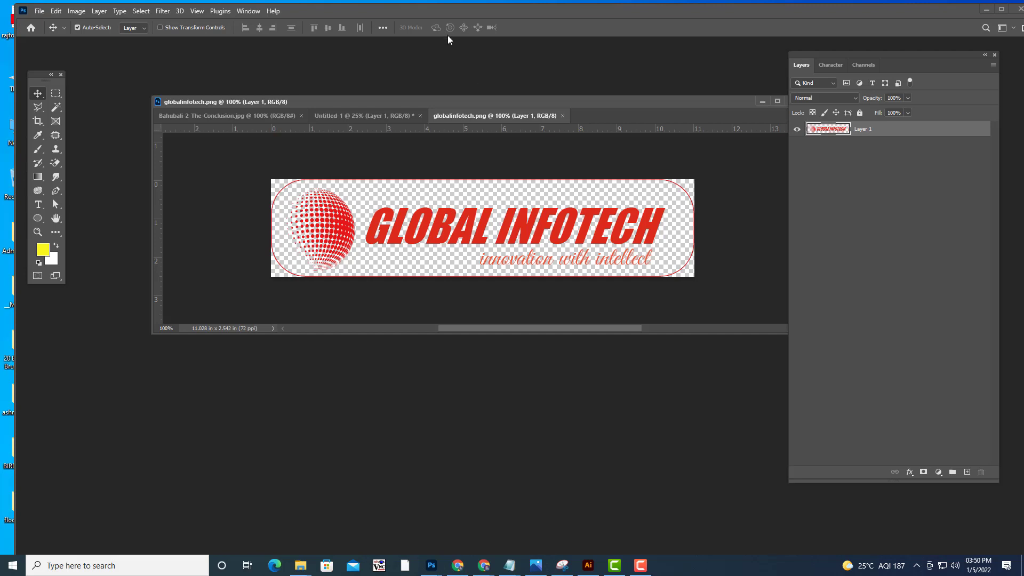
Move the globalinfotech.png document window clear of the Layers panel, then leave Photoshop and switch back to the logo document in Illustrator
left_click_drag(462, 102, 410, 143)
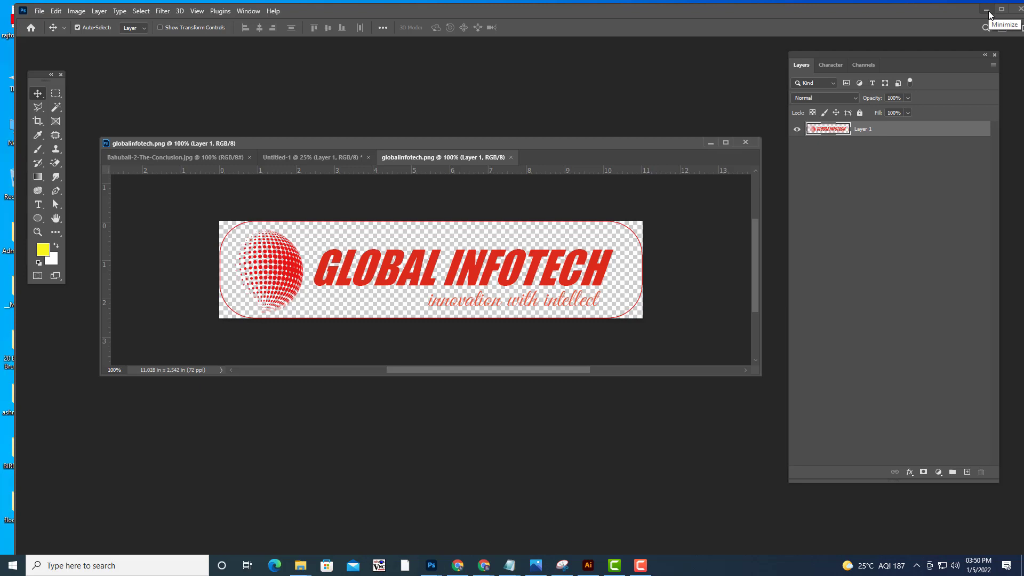
left_click(987, 11)
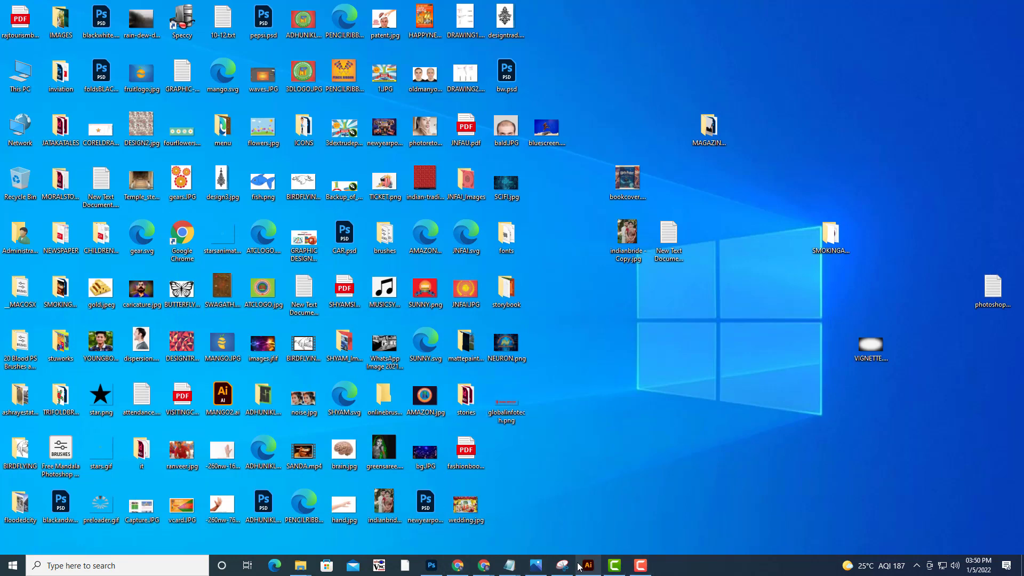
mouse_move(582, 561)
left_click(580, 529)
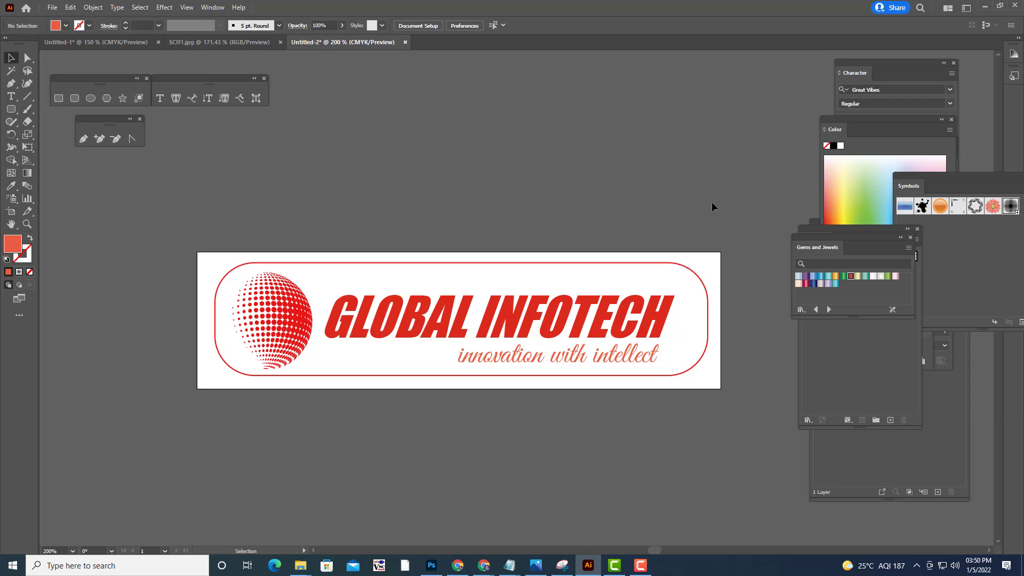
scroll(662, 205, "down", 3)
scroll(665, 268, "up", 4)
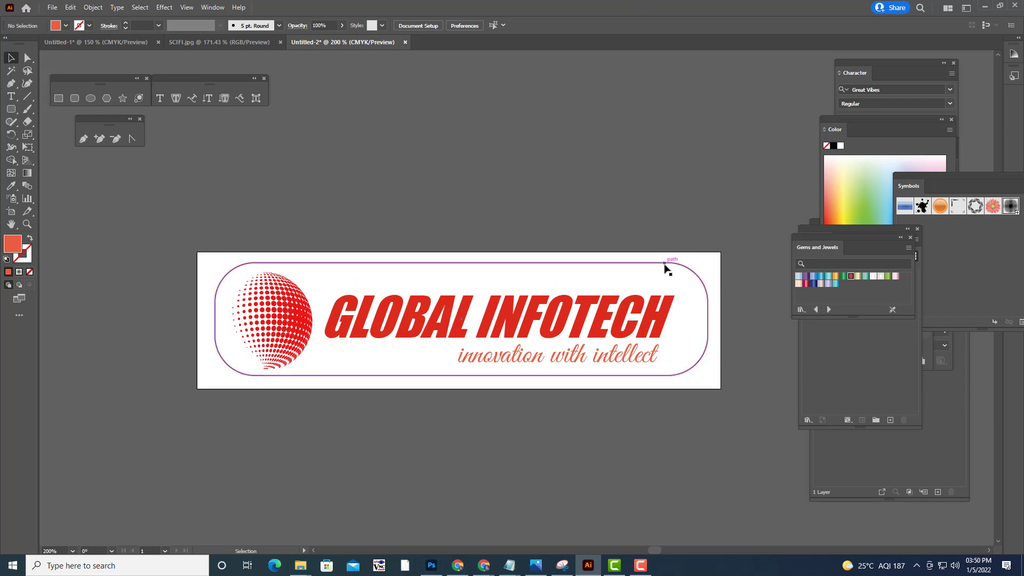
key("ctrl+minus")
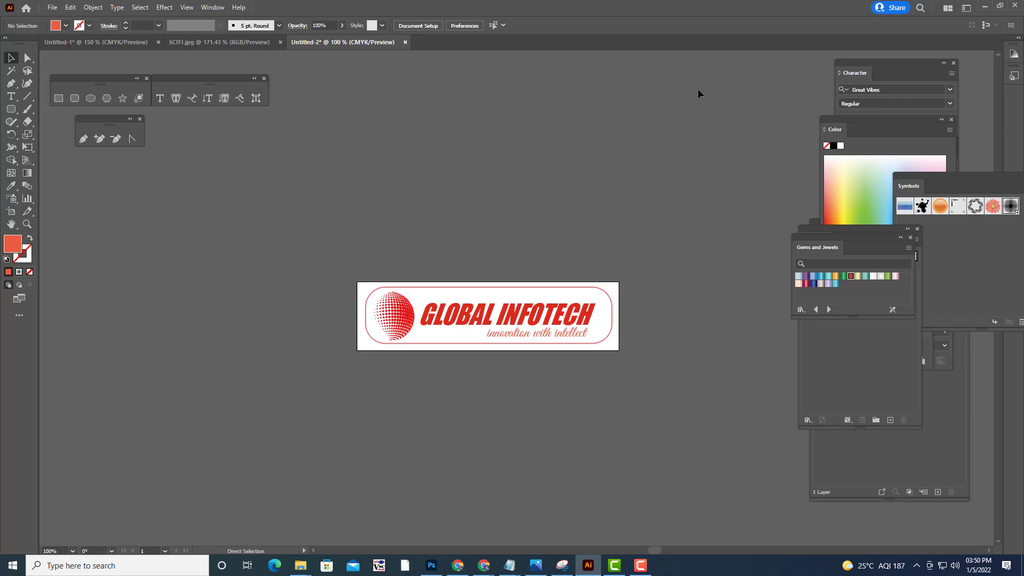
key("ctrl+equal")
scroll(698, 91, "down", 3)
scroll(698, 90, "up", 1)
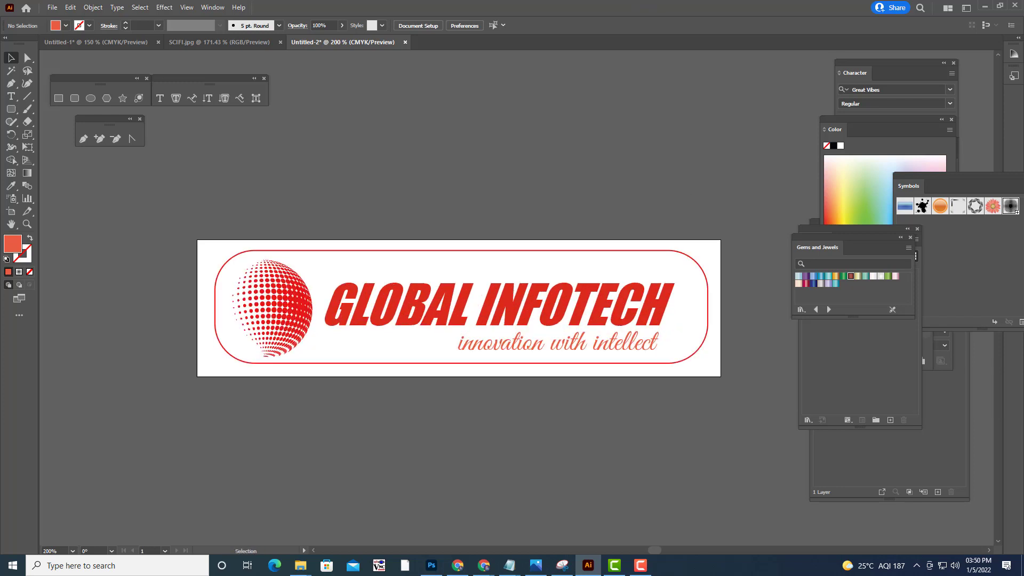
scroll(651, 162, "up", 4)
scroll(652, 161, "down", 4)
scroll(687, 297, "down", 2)
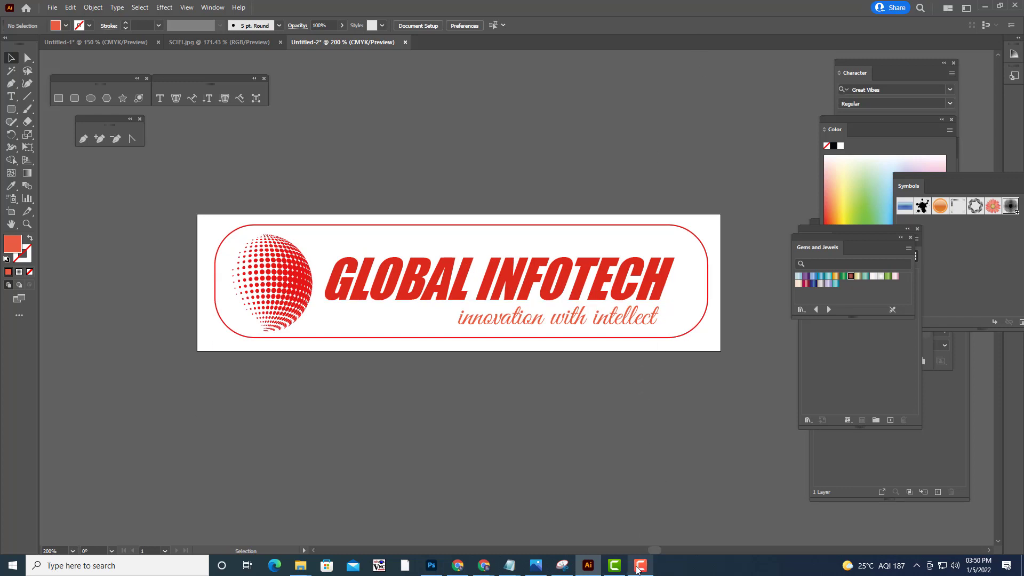